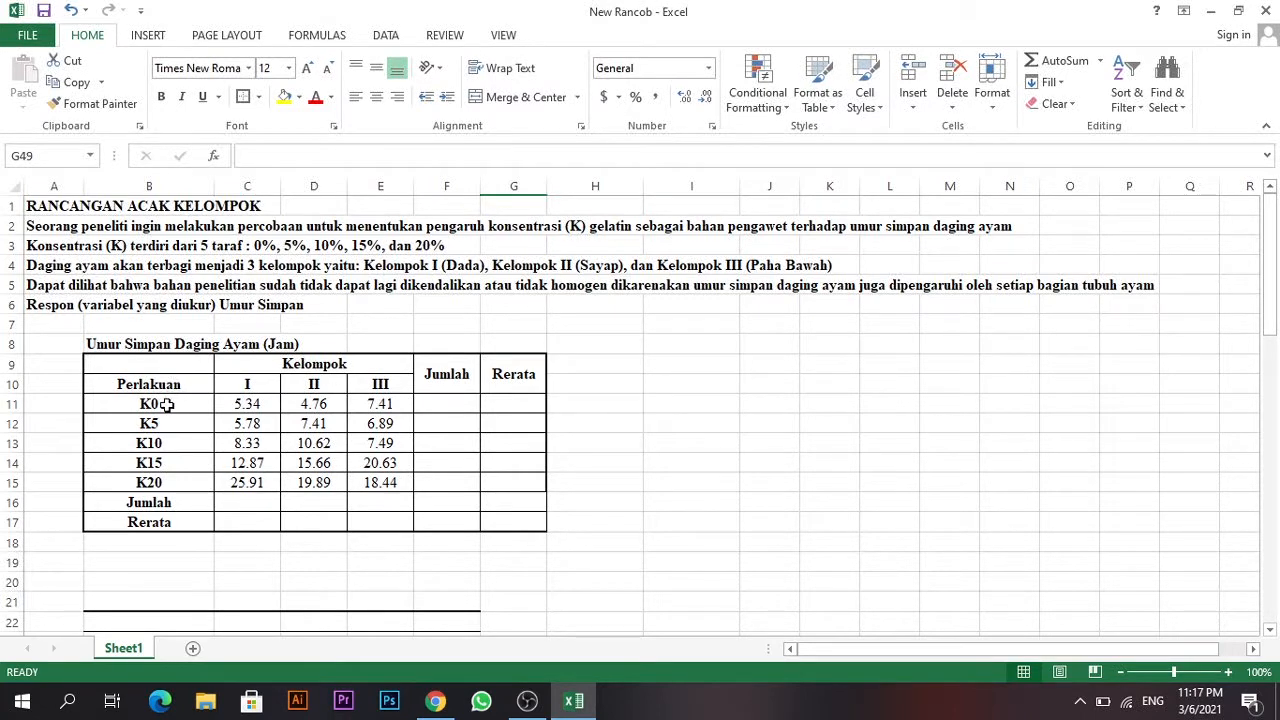
drag(165, 404, 157, 482)
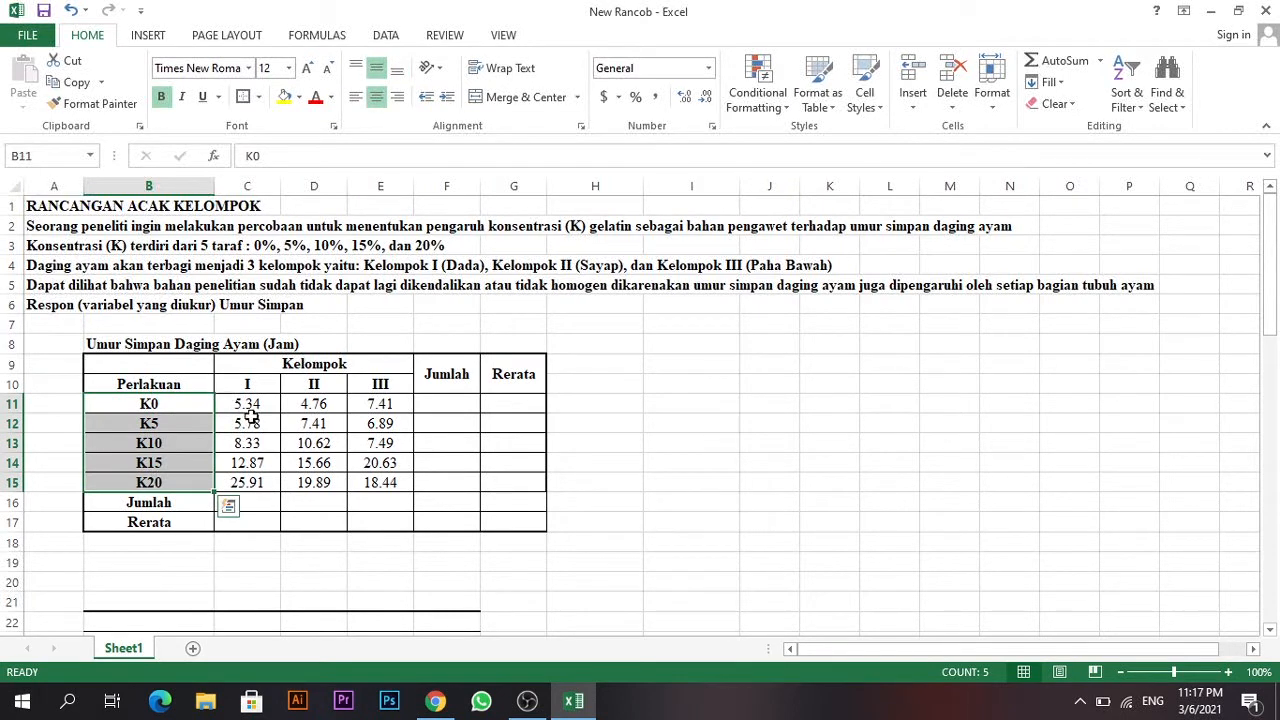
click(256, 404)
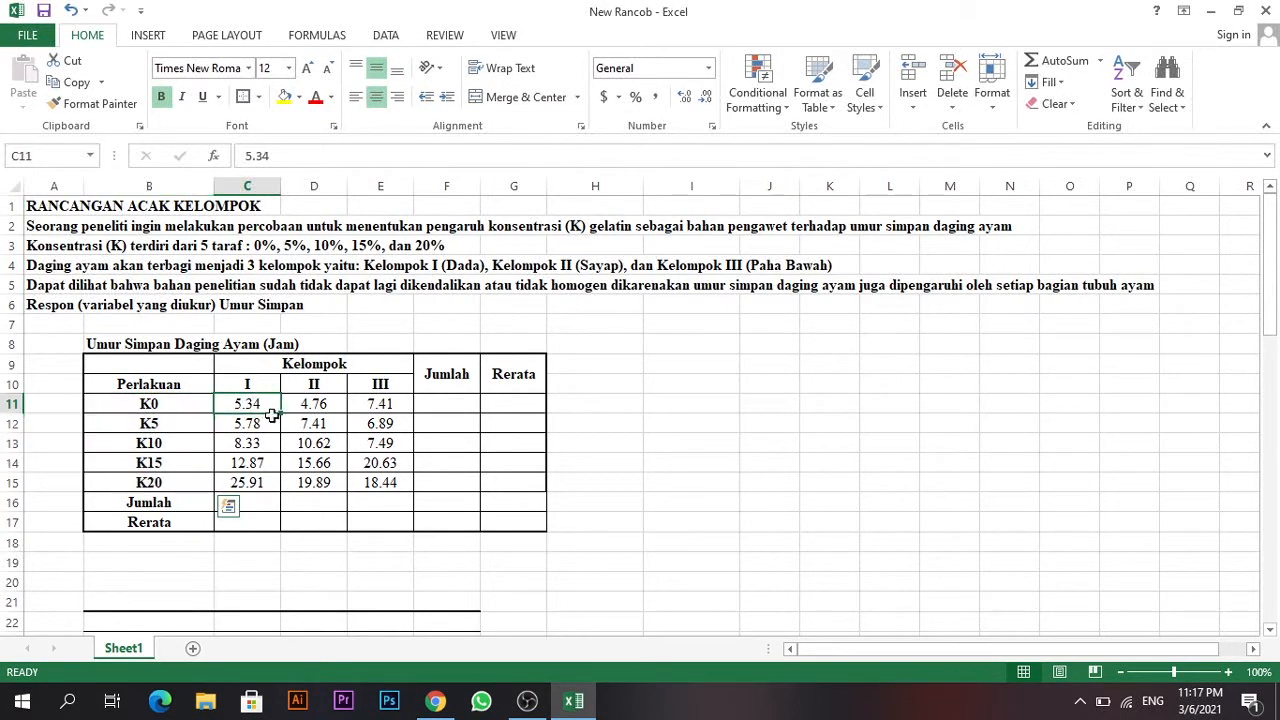
drag(272, 415, 380, 483)
click(588, 432)
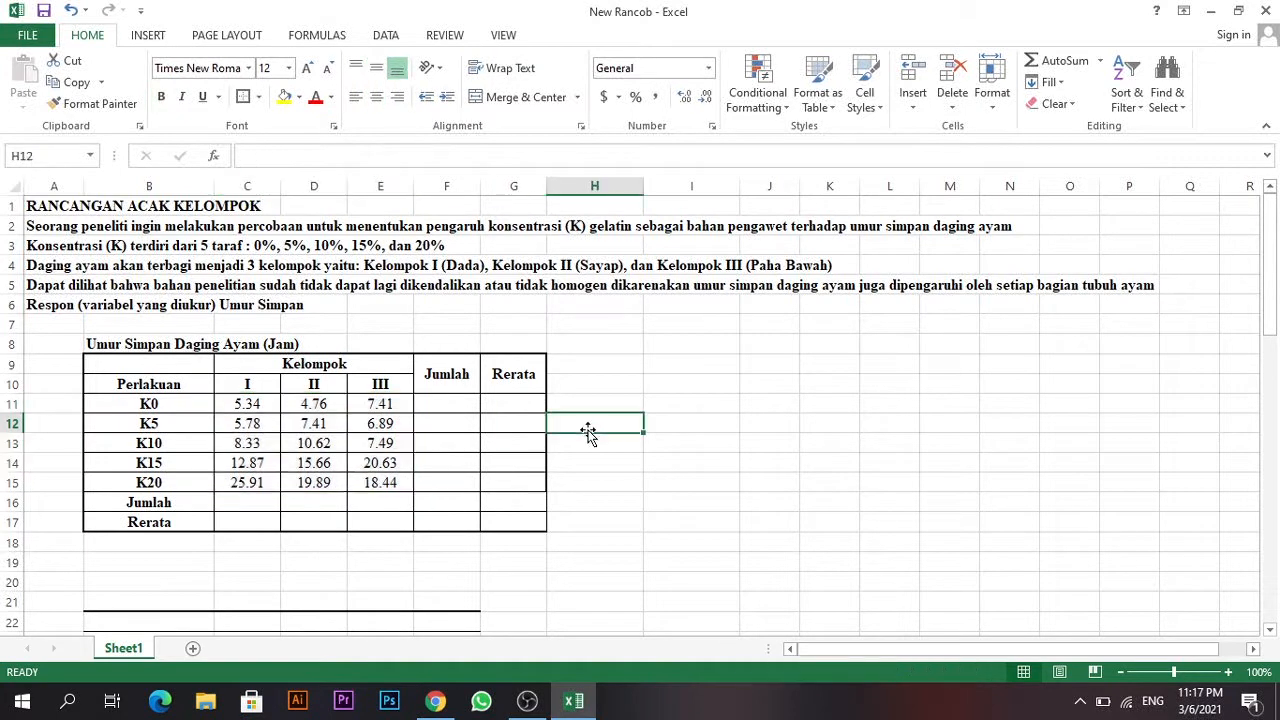
Calculate the K0 row's Jumlah in F11 with a SUM formula over C11:E11.
click(448, 405)
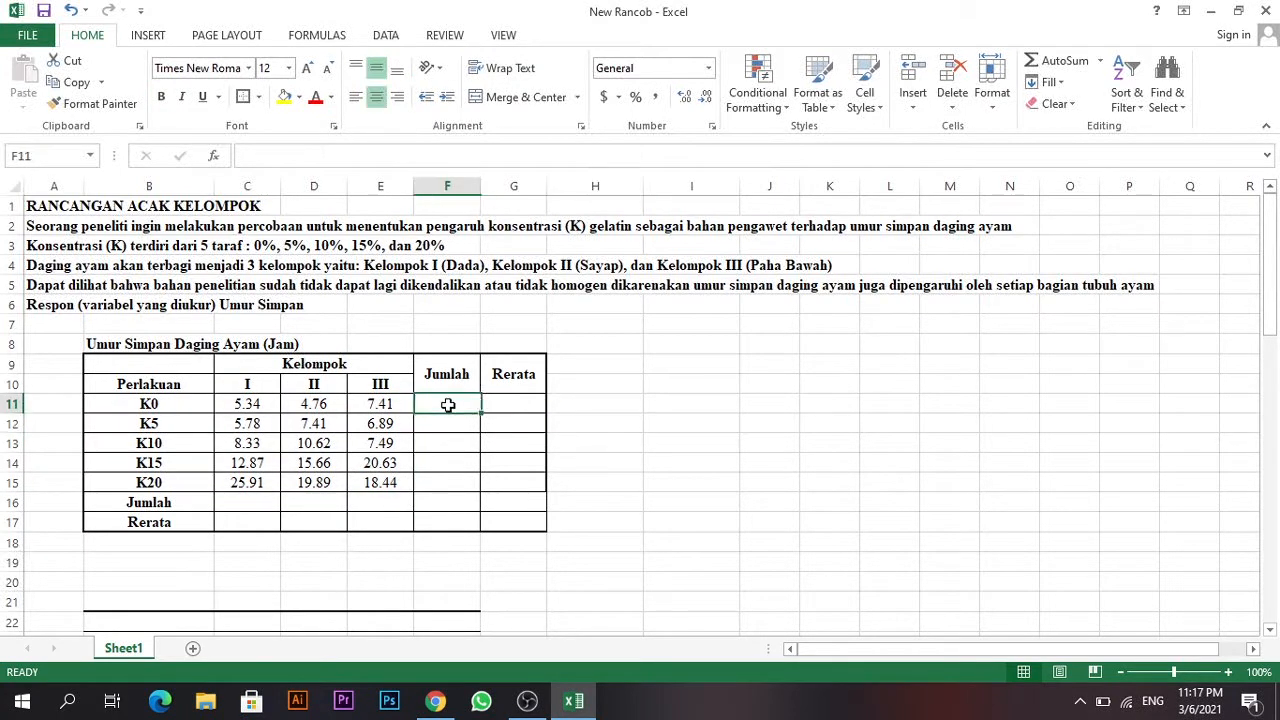
text(=)
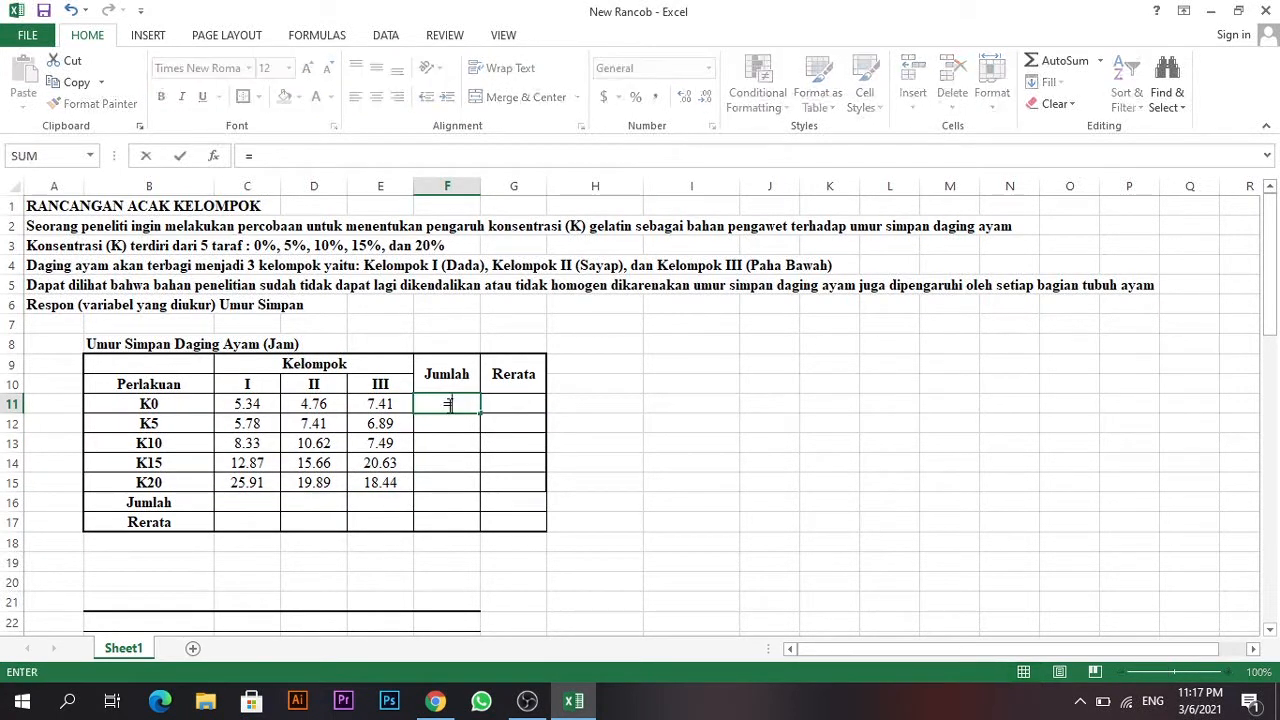
text(sum)
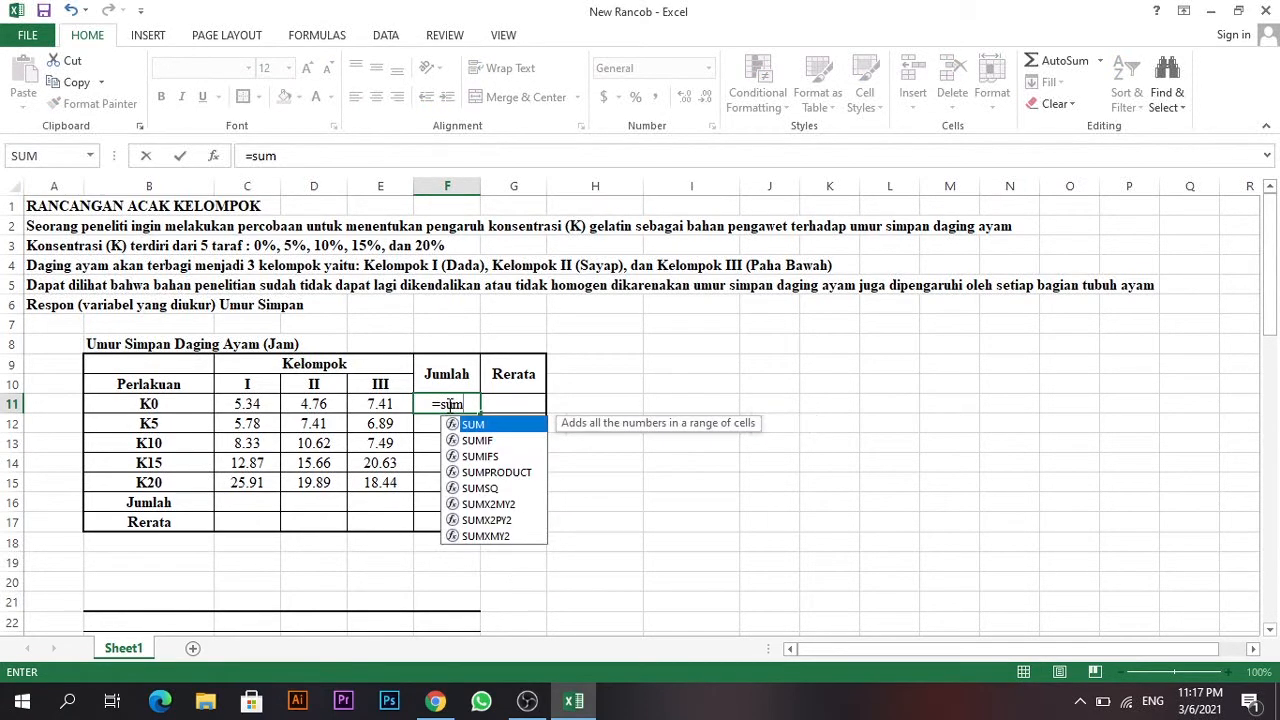
text(()
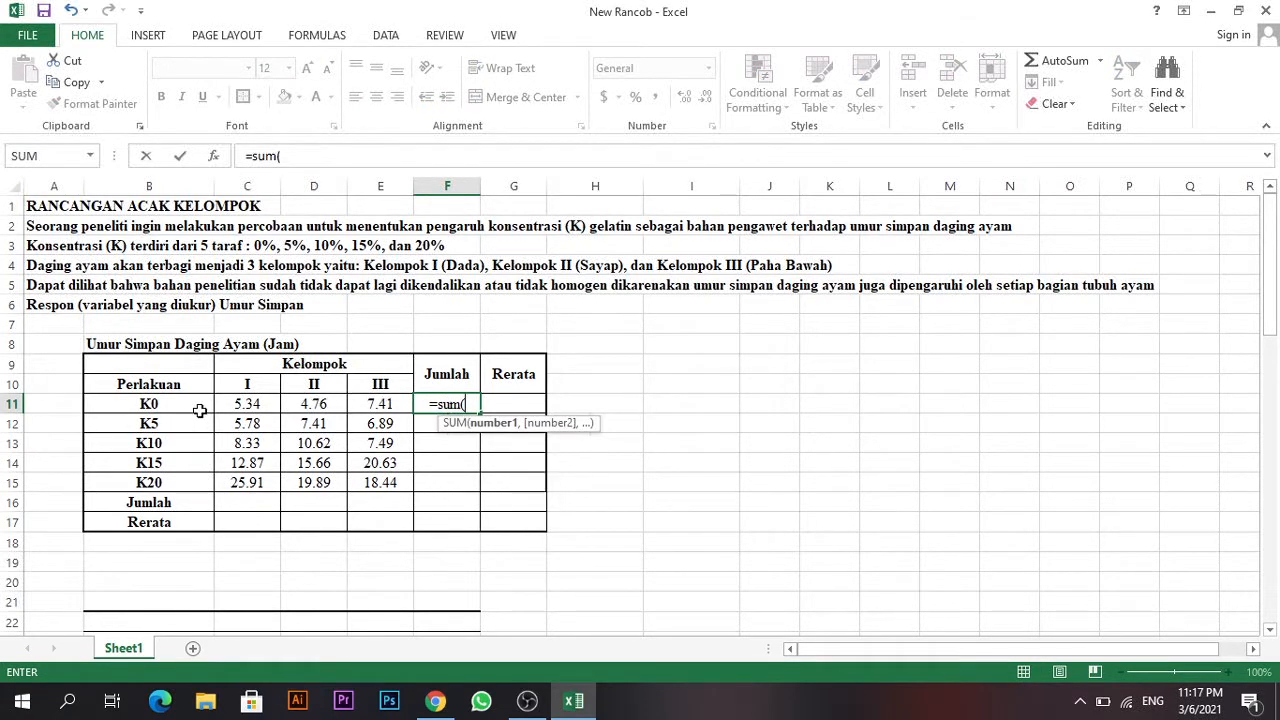
drag(234, 403, 381, 401)
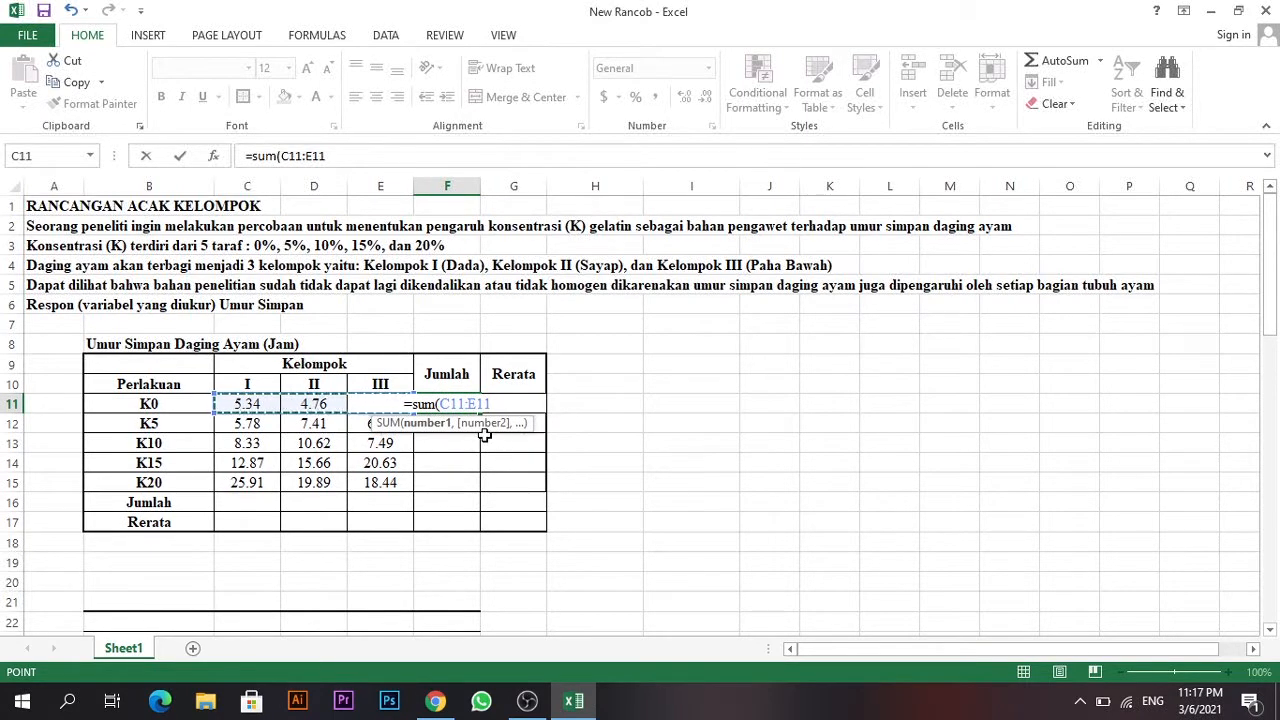
key(Return)
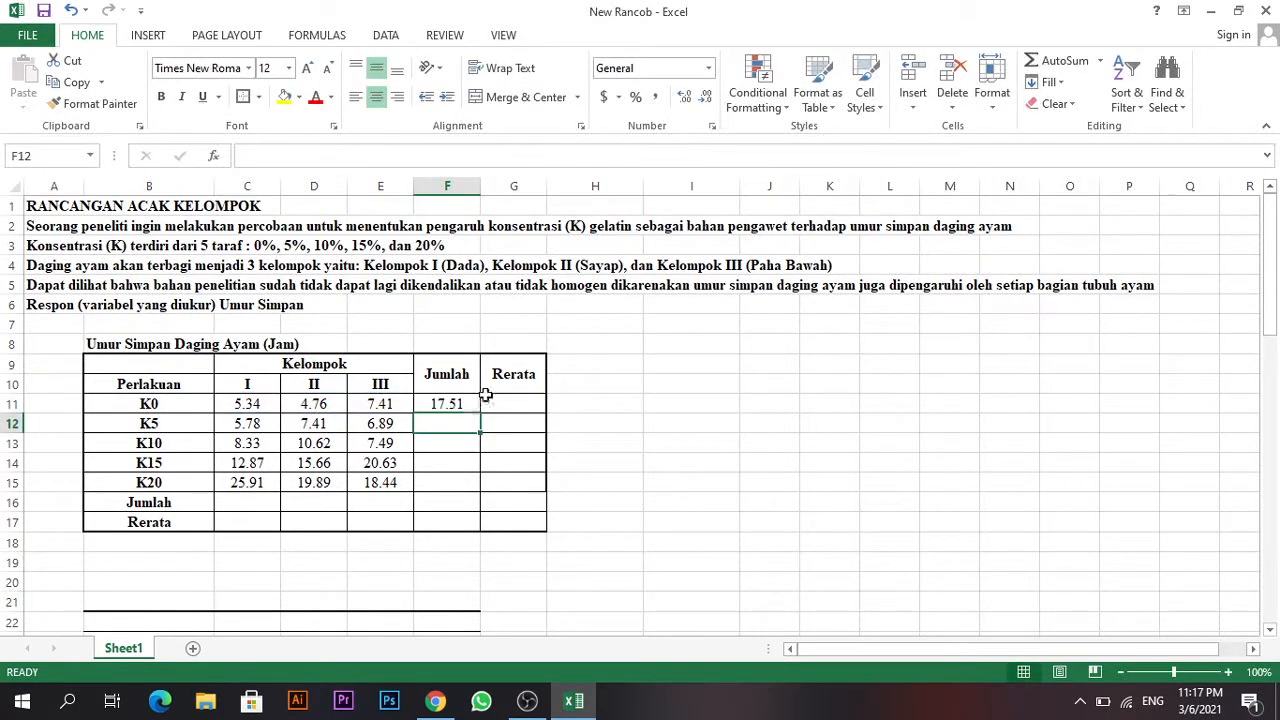
Calculate the K0 row's Rerata in G11 with an AVERAGE formula over C11:E11.
click(500, 402)
double_click(509, 402)
text(=a)
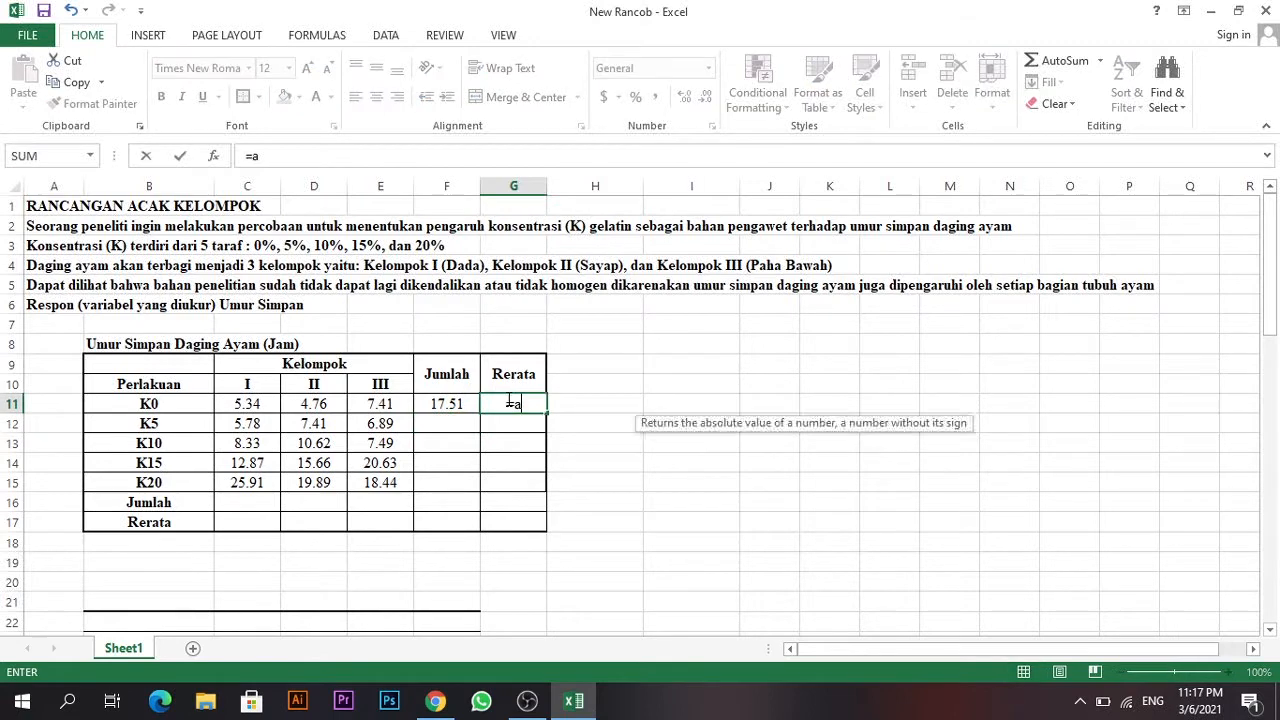
text(verage()
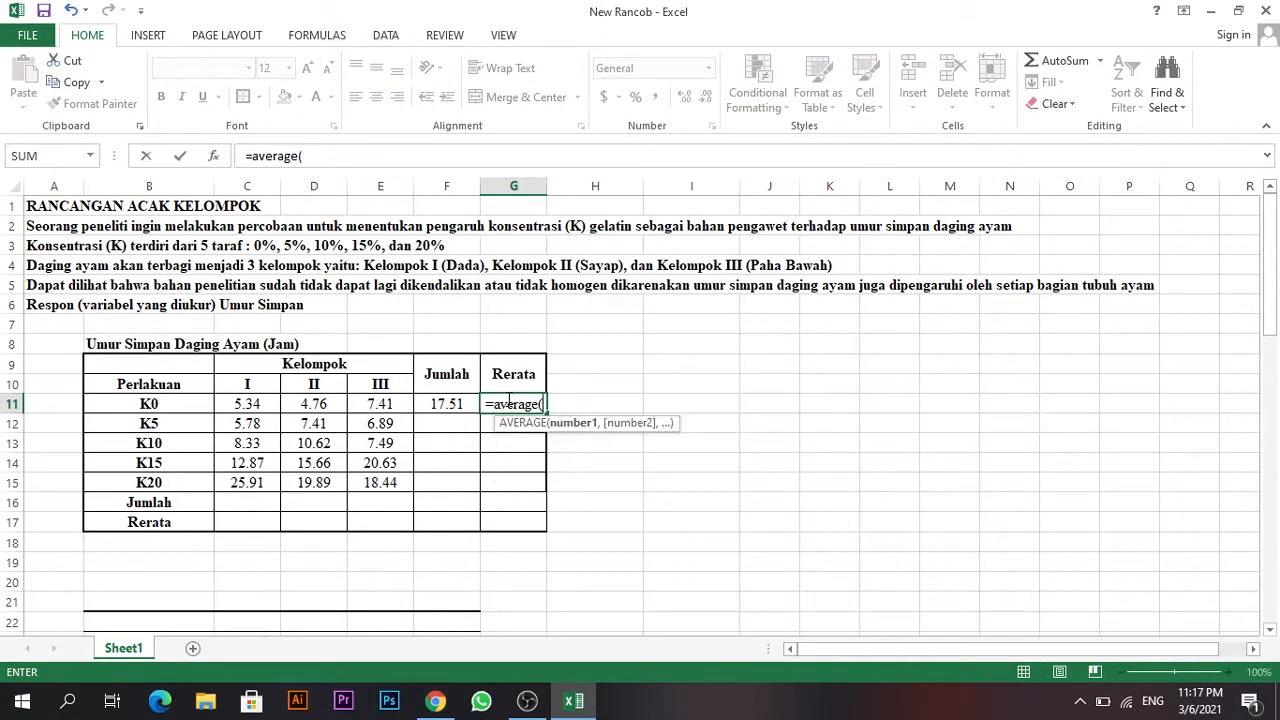
drag(252, 404, 380, 403)
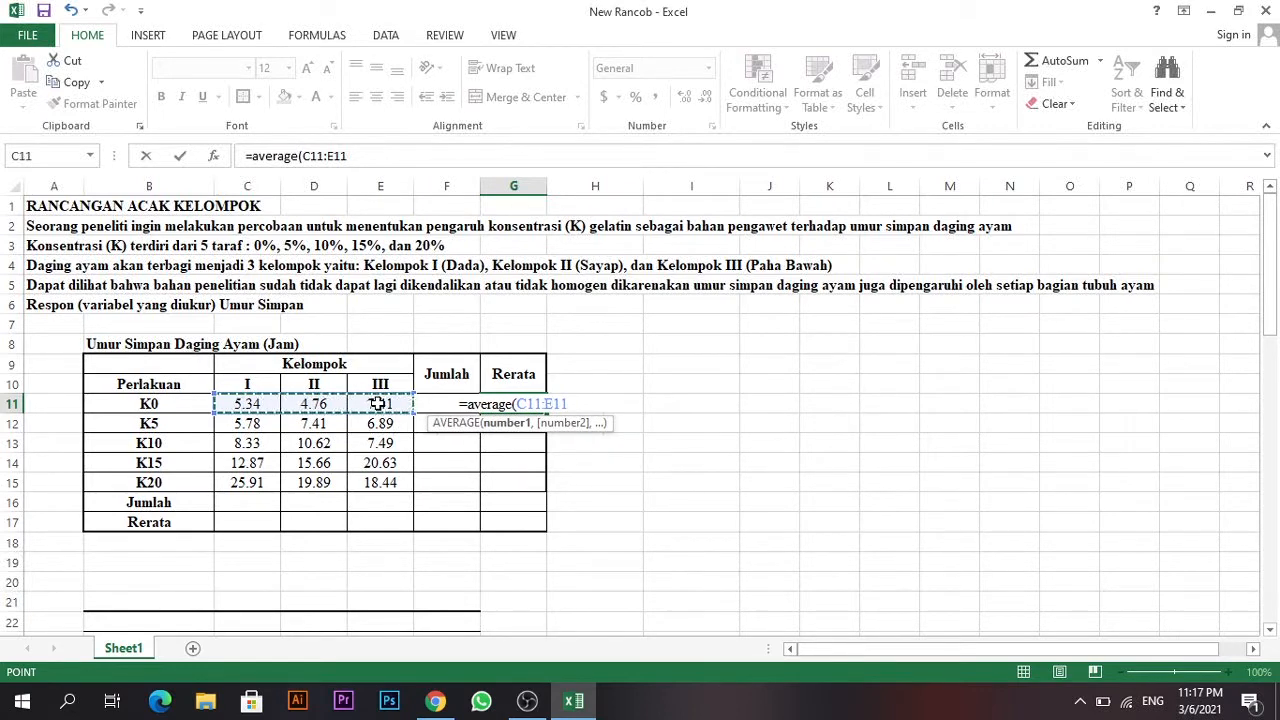
key(Return)
Calculate group I's Jumlah in C16 with a SUM formula over C11:C15.
click(229, 509)
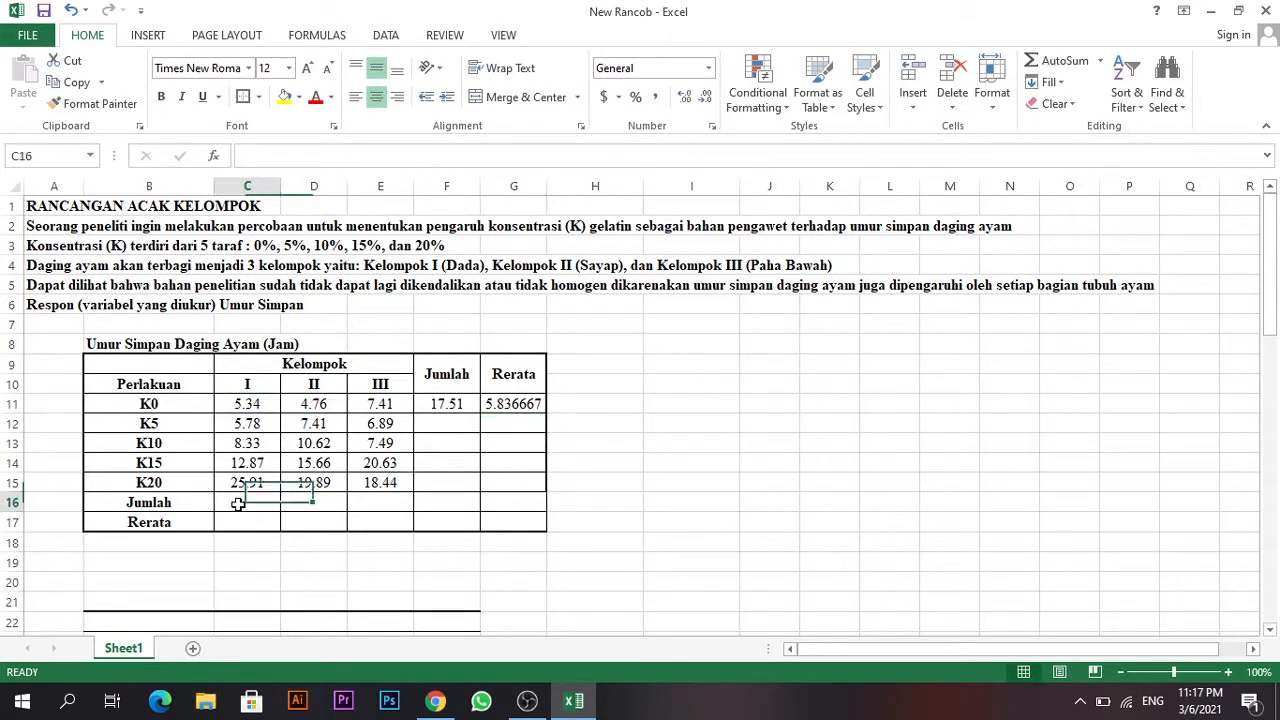
text(=)
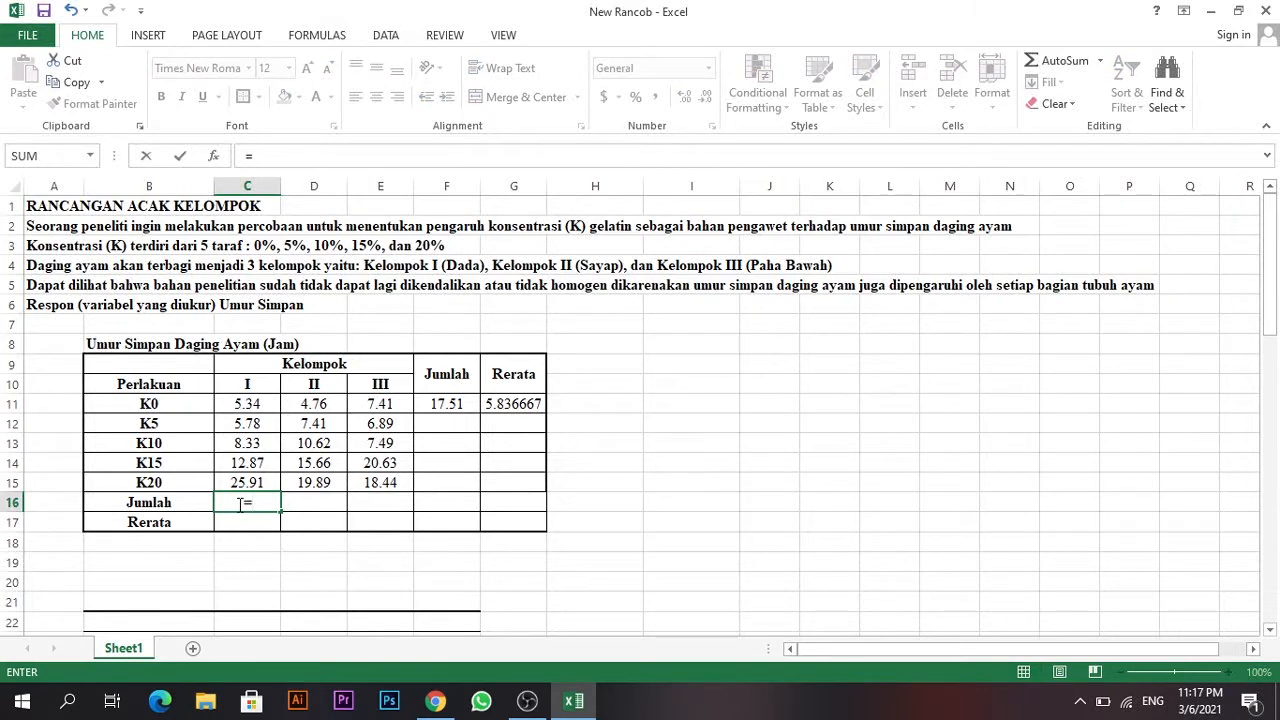
text(sum()
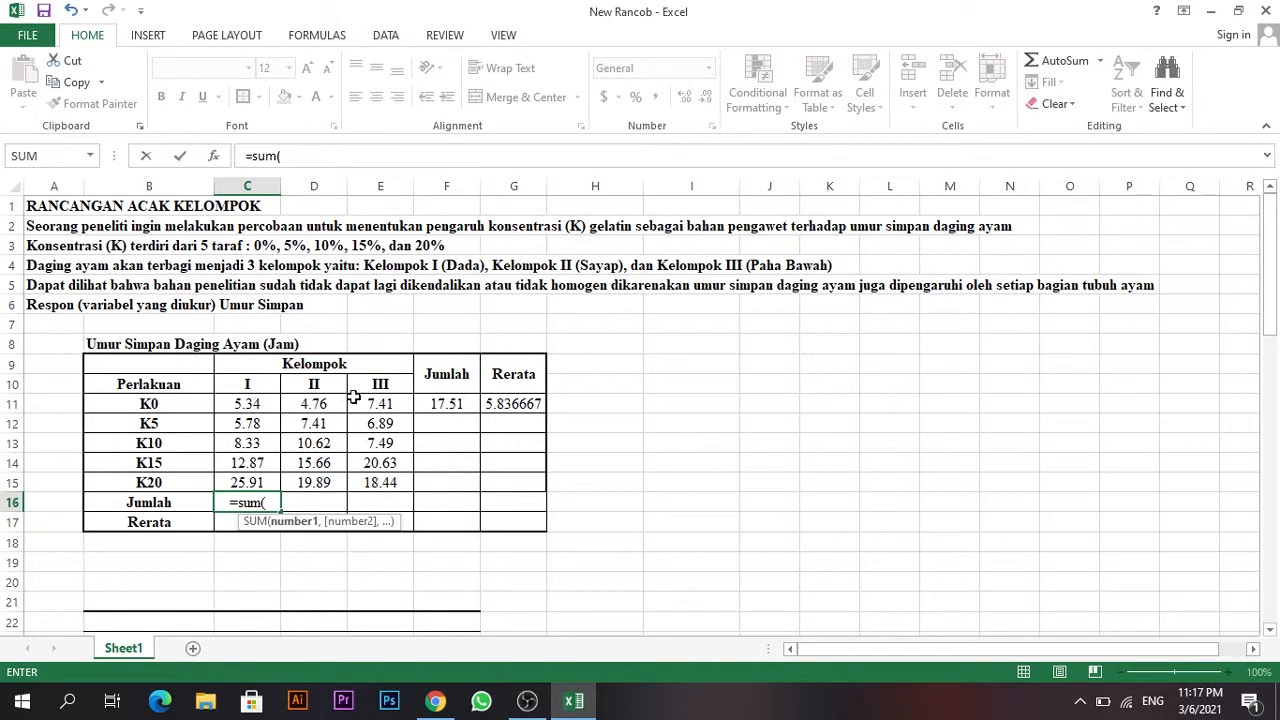
drag(248, 404, 254, 480)
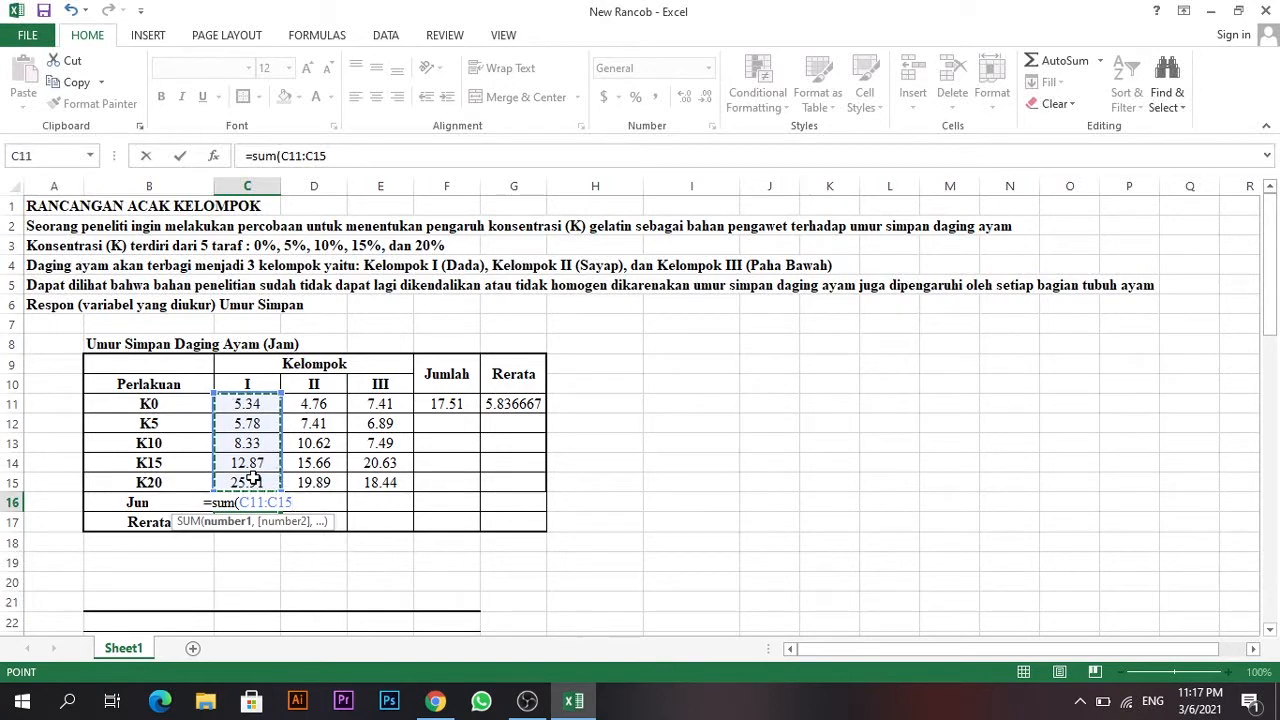
key(Return)
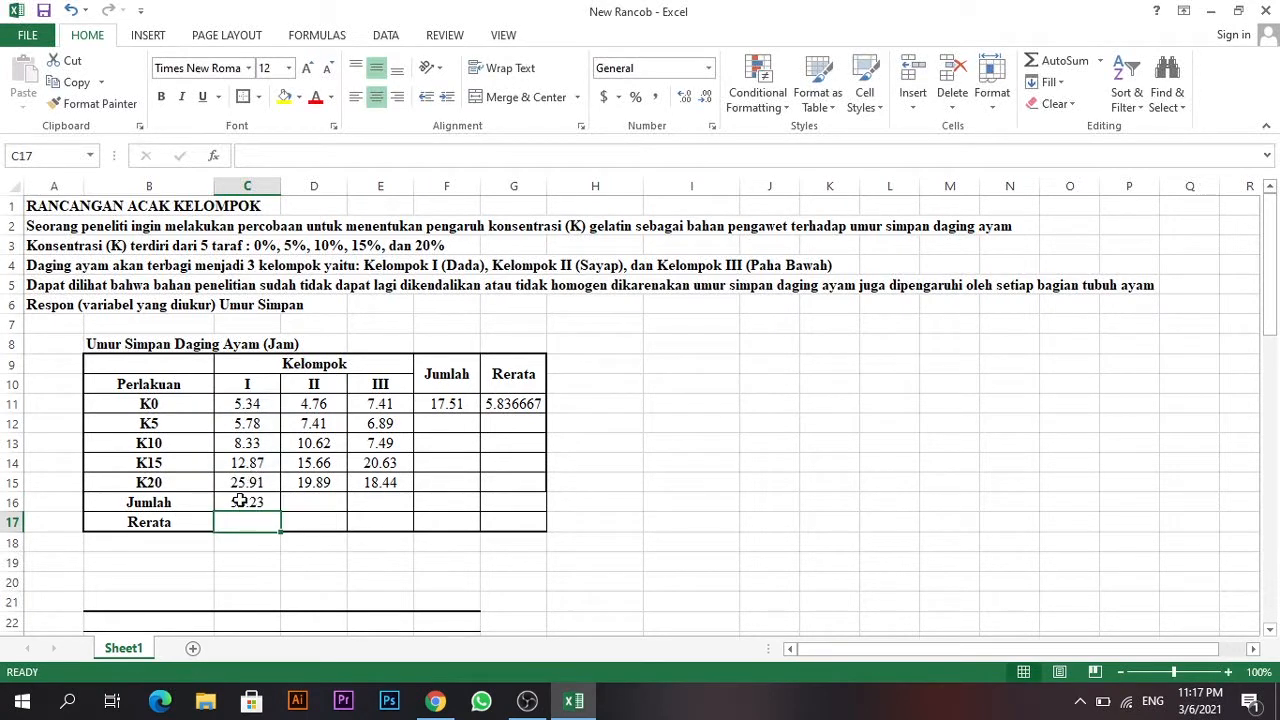
Calculate group I's Rerata in C17 with an AVERAGE formula over C11:C15.
text(=)
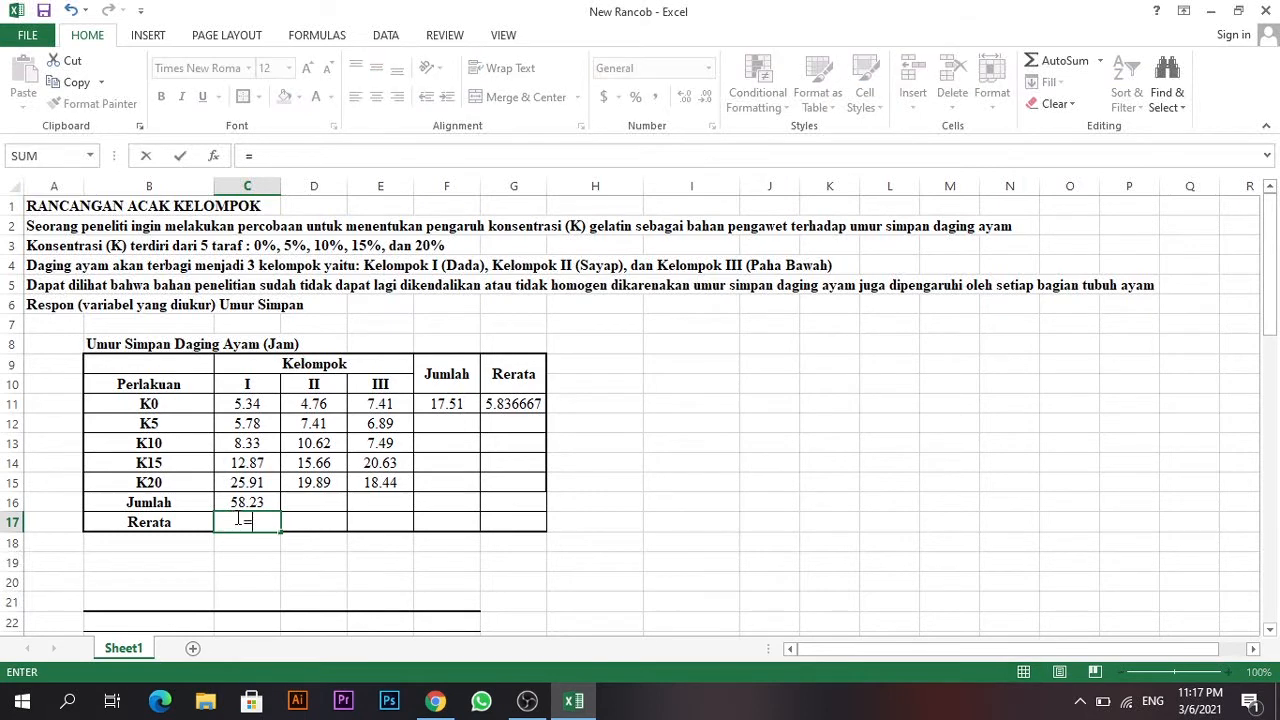
text(average()
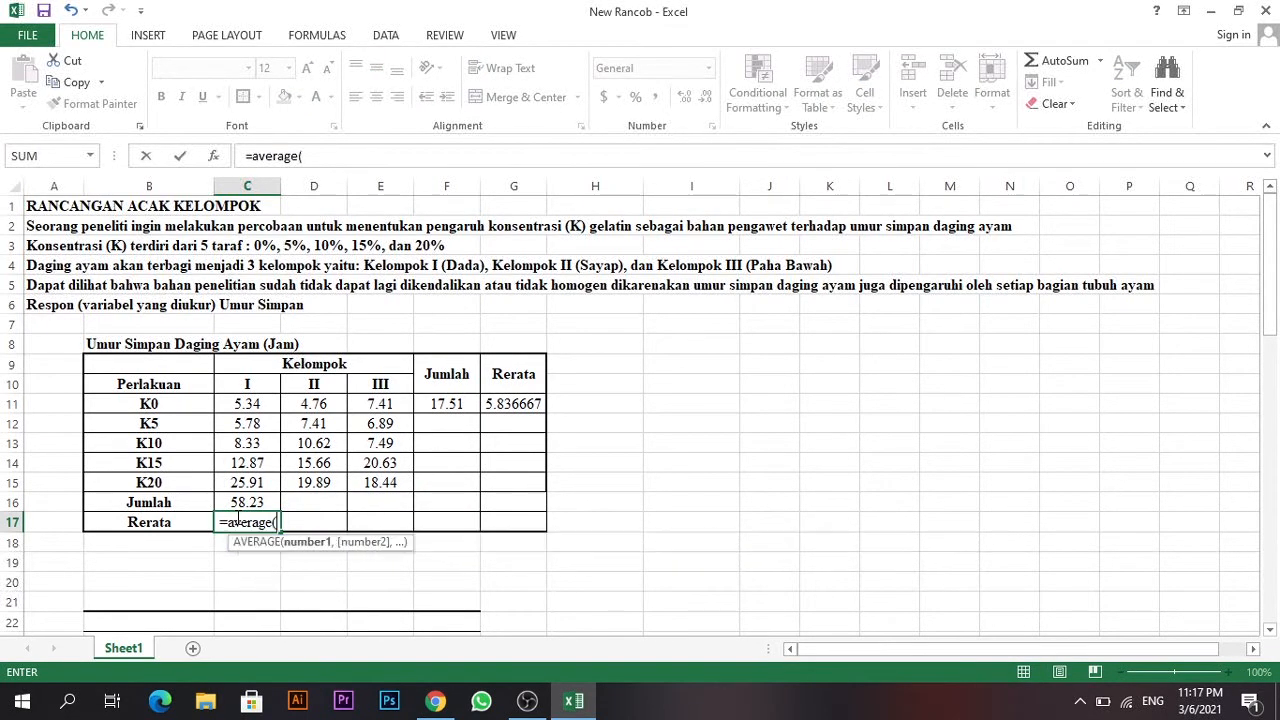
drag(252, 405, 250, 483)
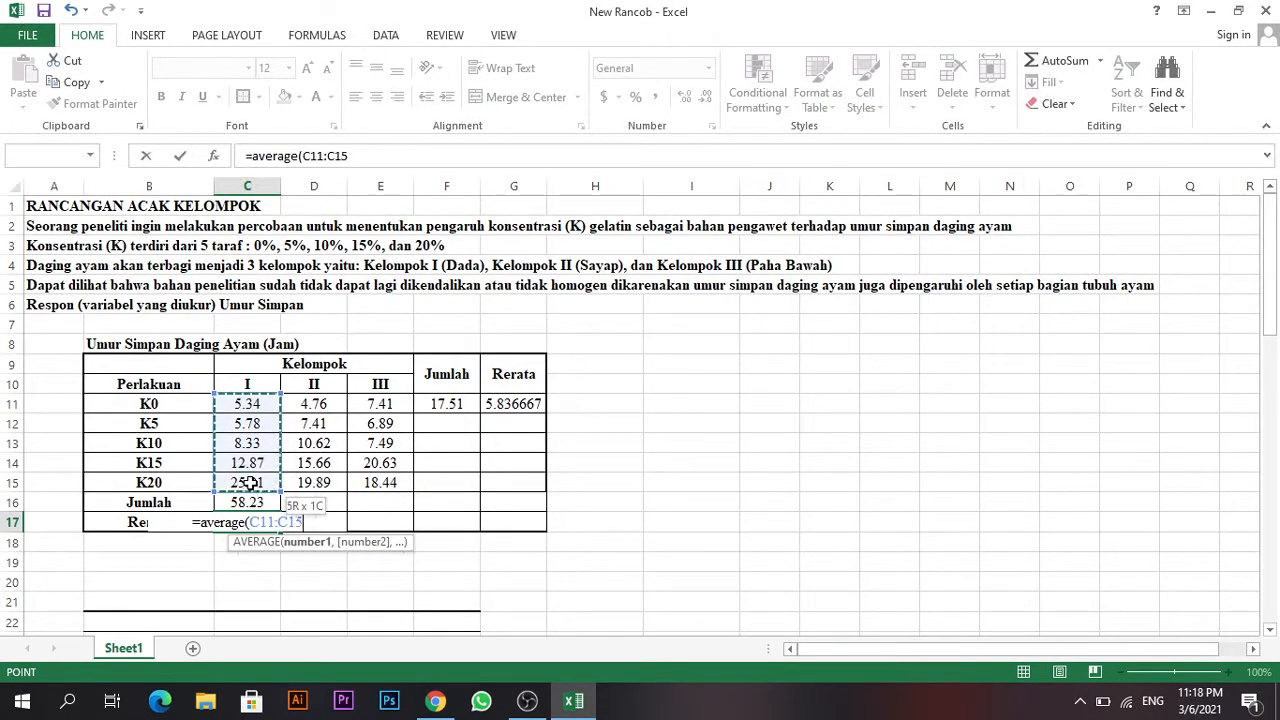
key(Return)
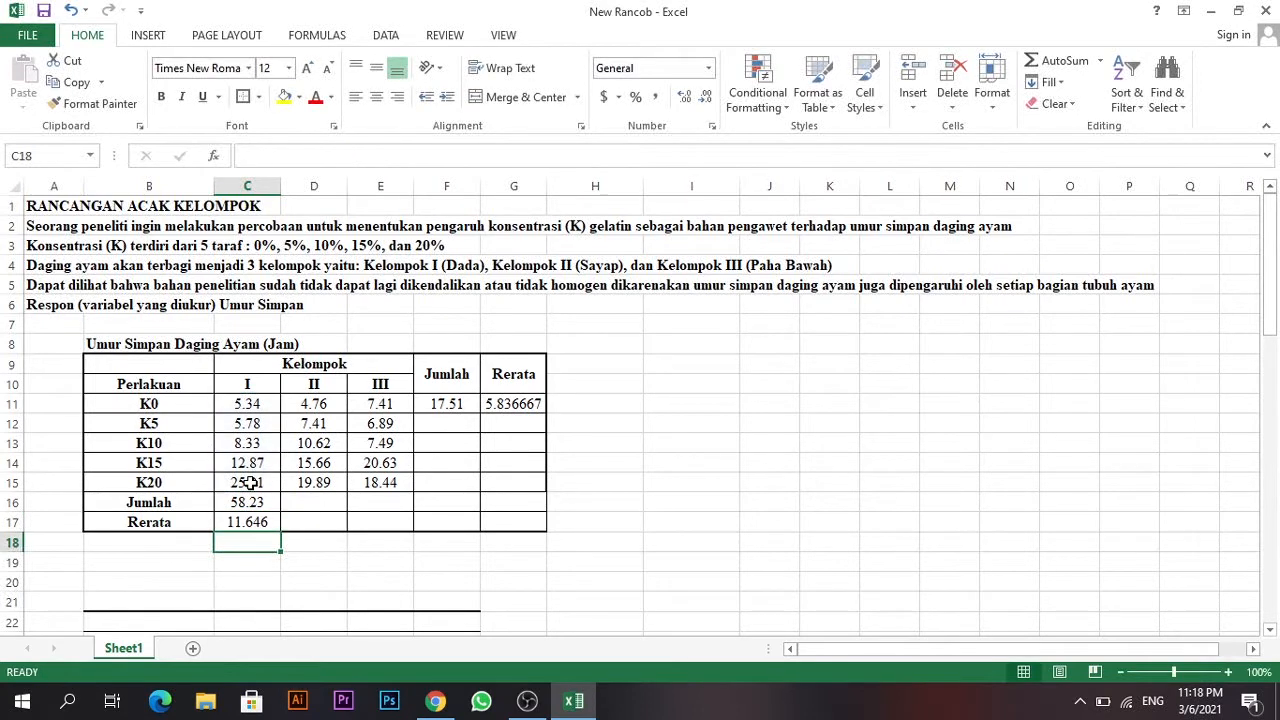
Fill the K0 Jumlah and Rerata formulas down to K20, and group I's Jumlah and Rerata formulas across to column G.
click(276, 505)
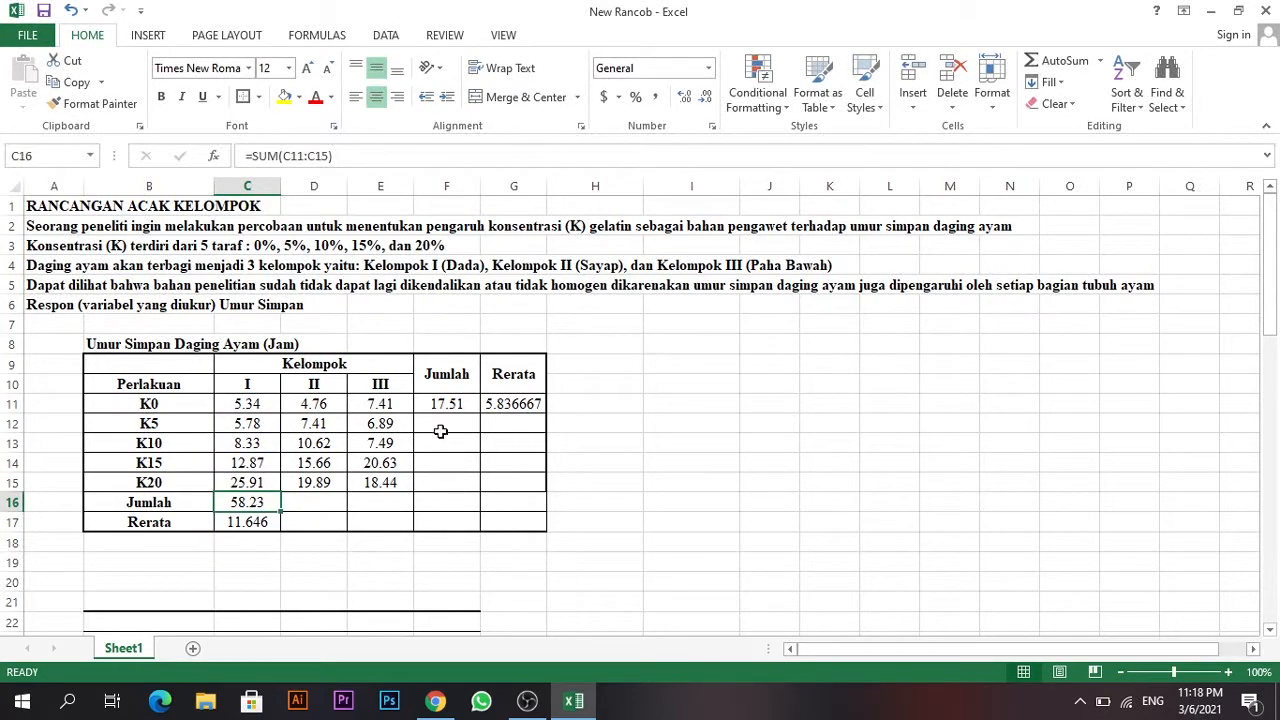
drag(447, 404, 532, 487)
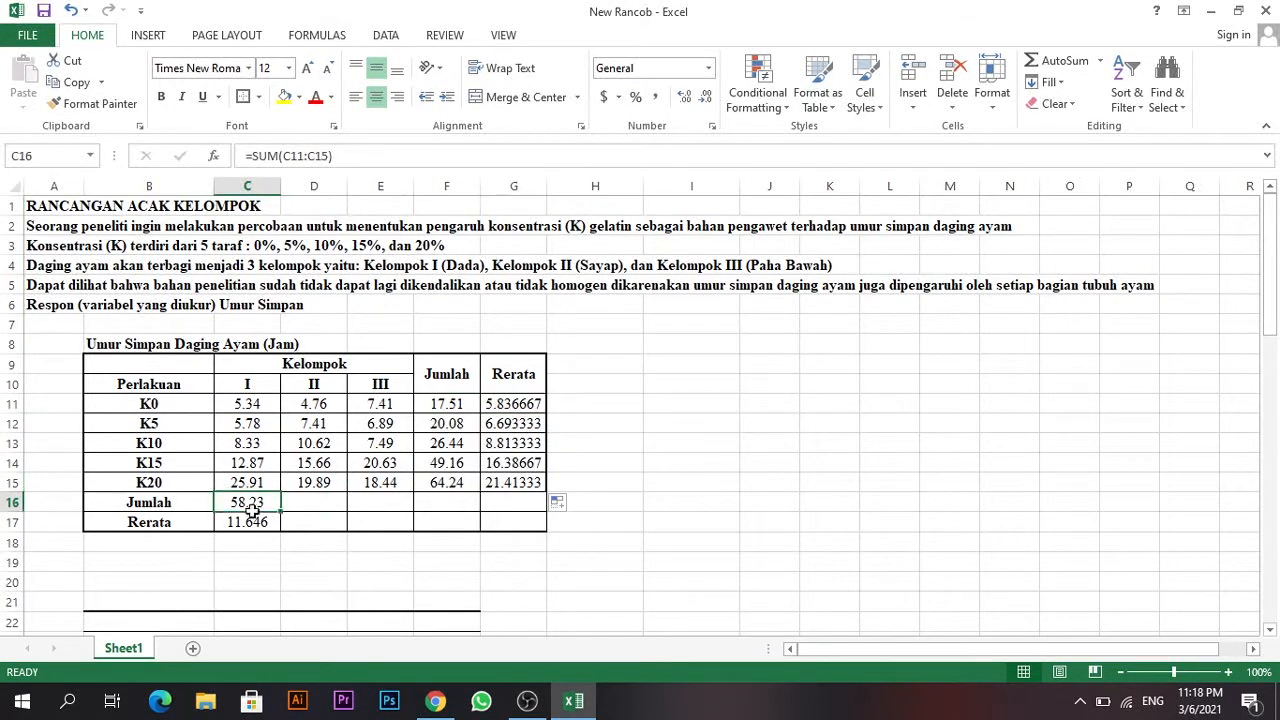
drag(248, 503, 514, 523)
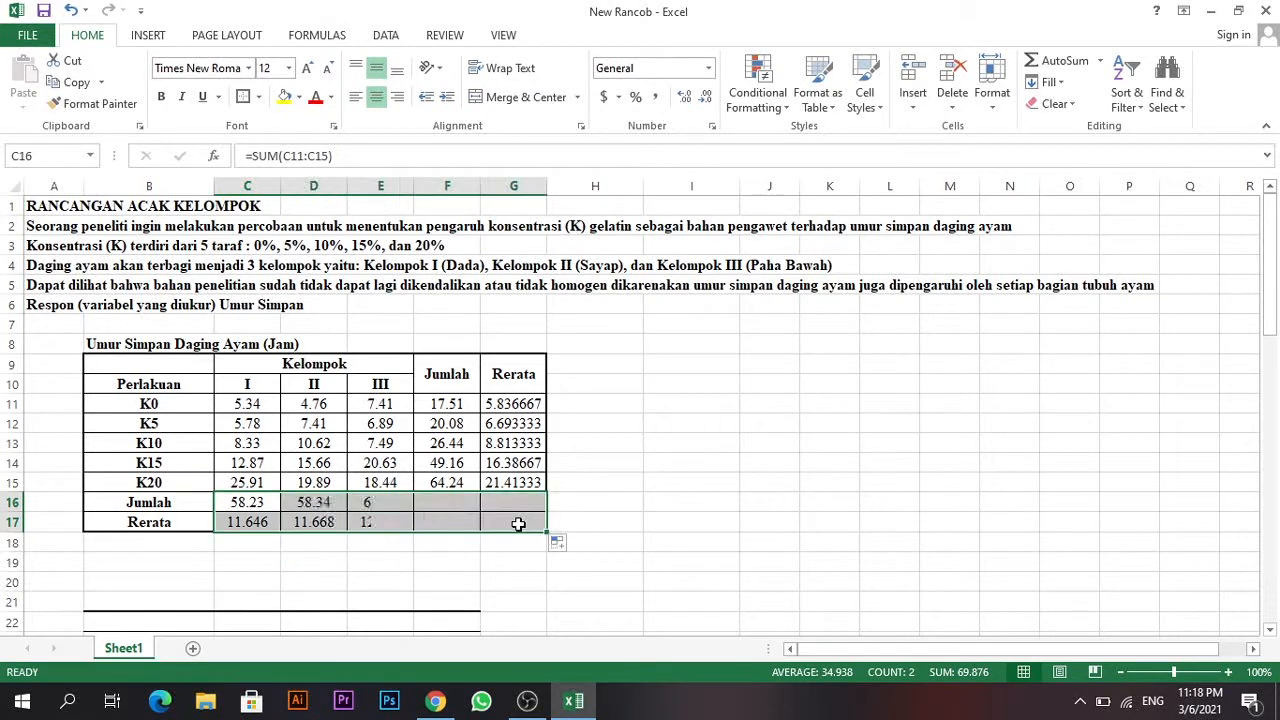
Clear the unneeded average of the row totals in F17 and the sum of the row averages in G16.
click(445, 522)
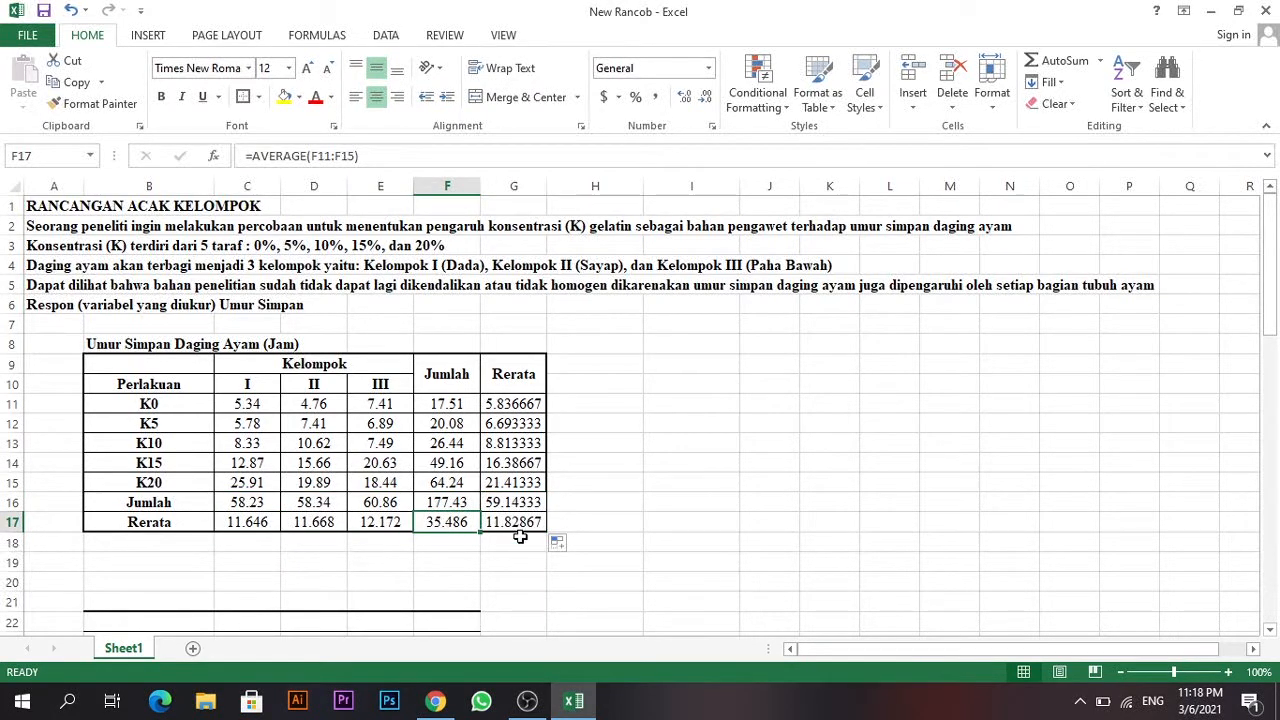
key(Delete)
click(522, 505)
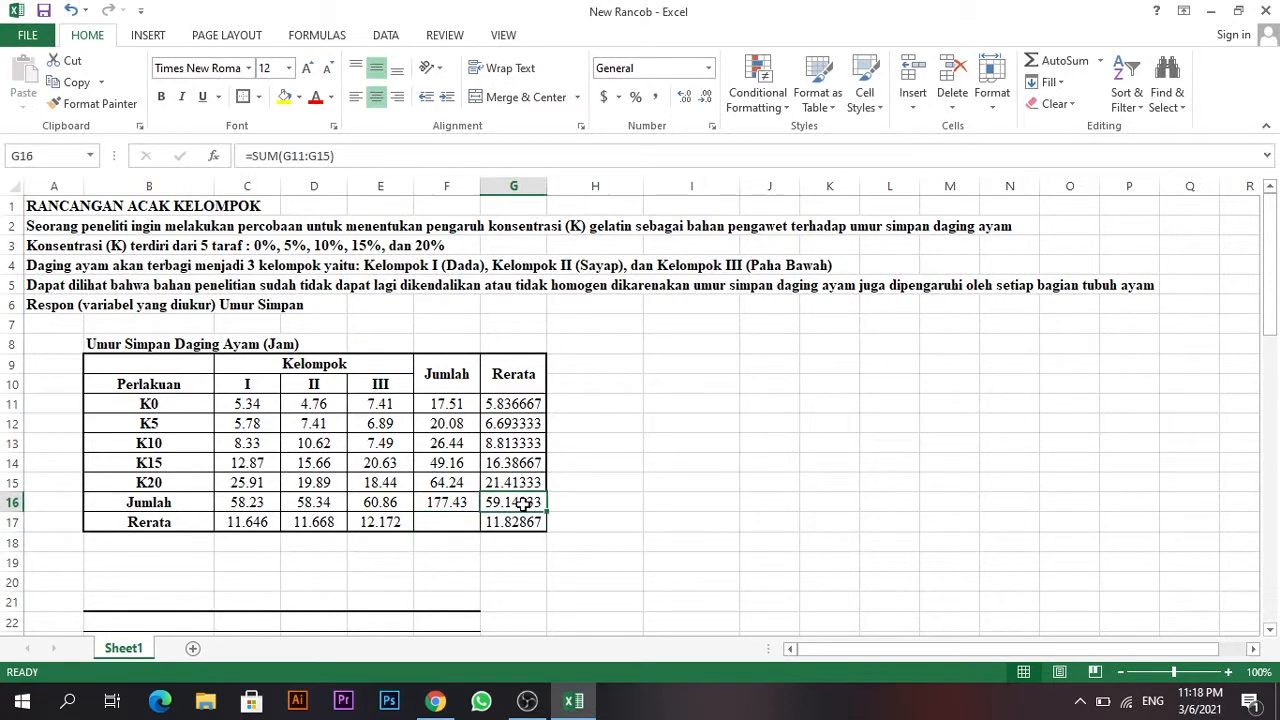
key(Delete)
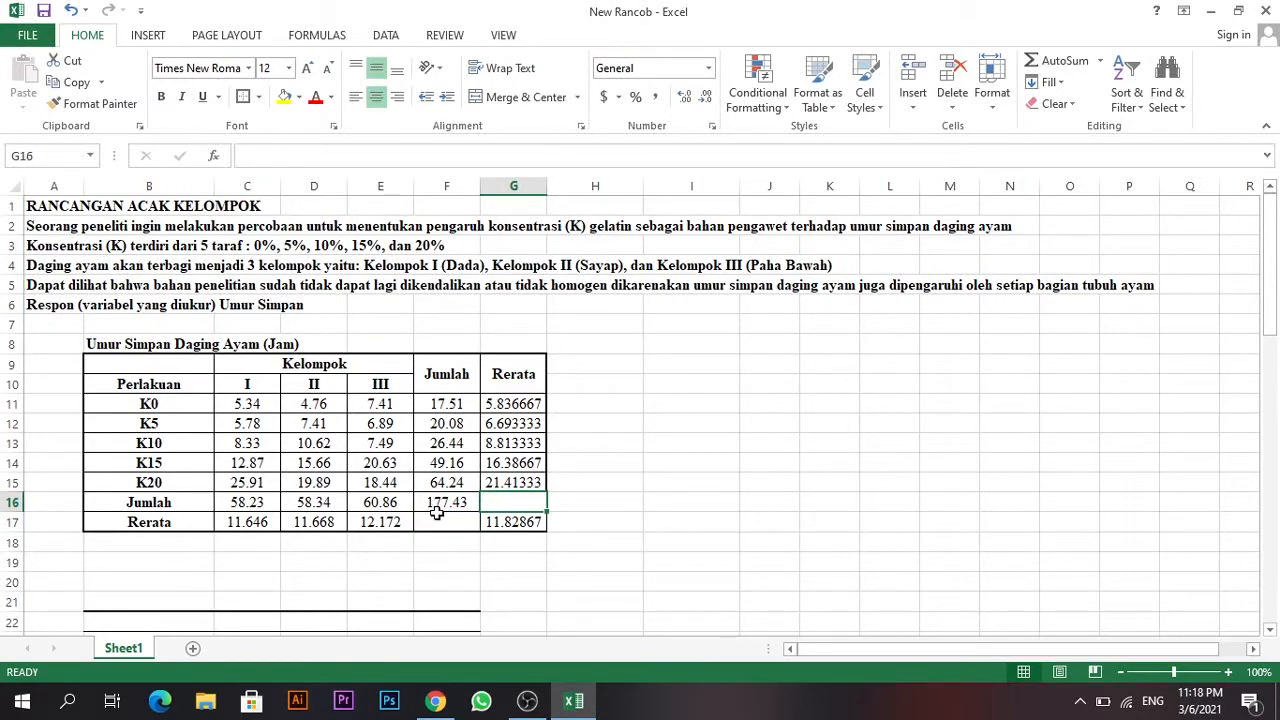
Clear the grand total in F16 and re-enter it as a SUM formula over F11:F15.
click(437, 508)
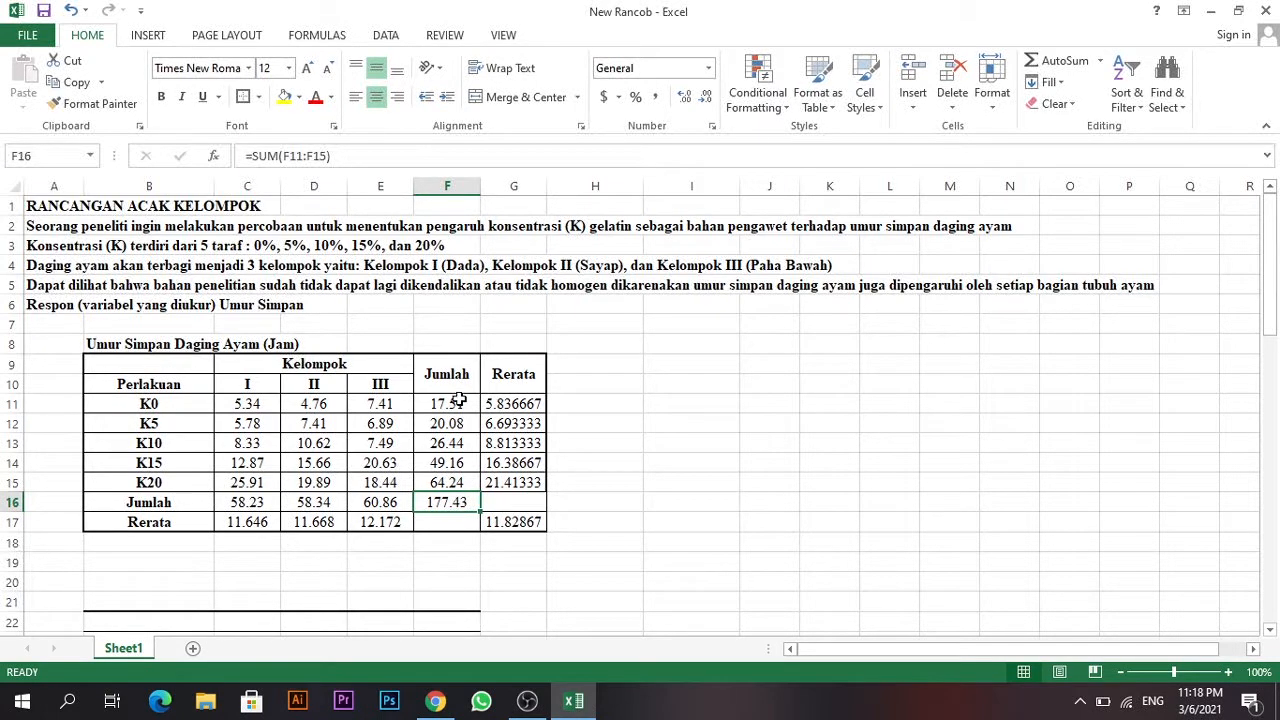
drag(459, 401, 240, 505)
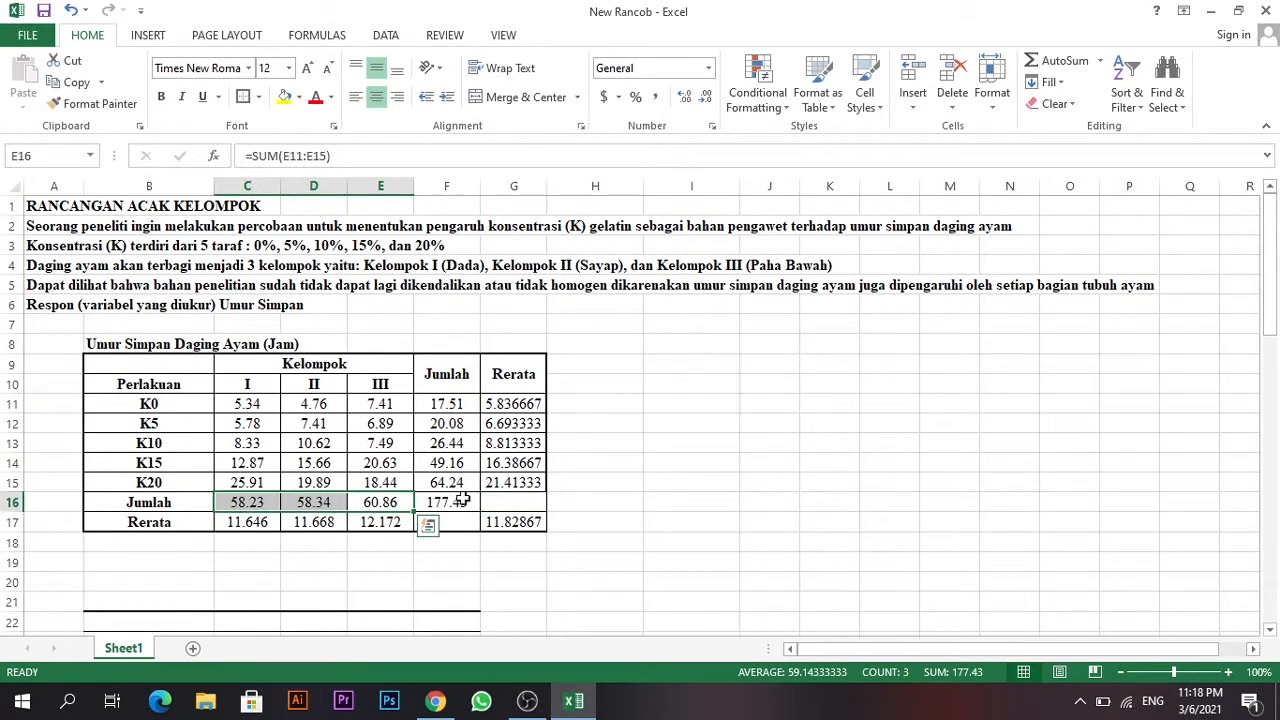
click(464, 501)
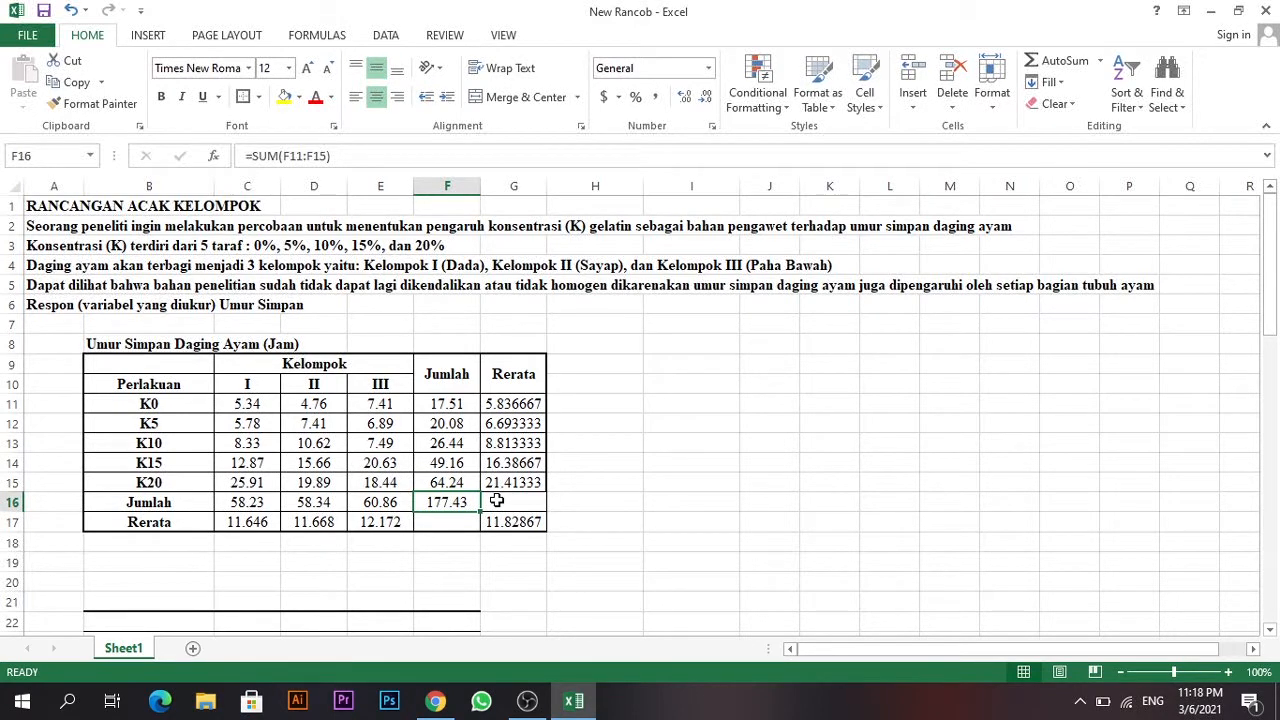
key(Delete)
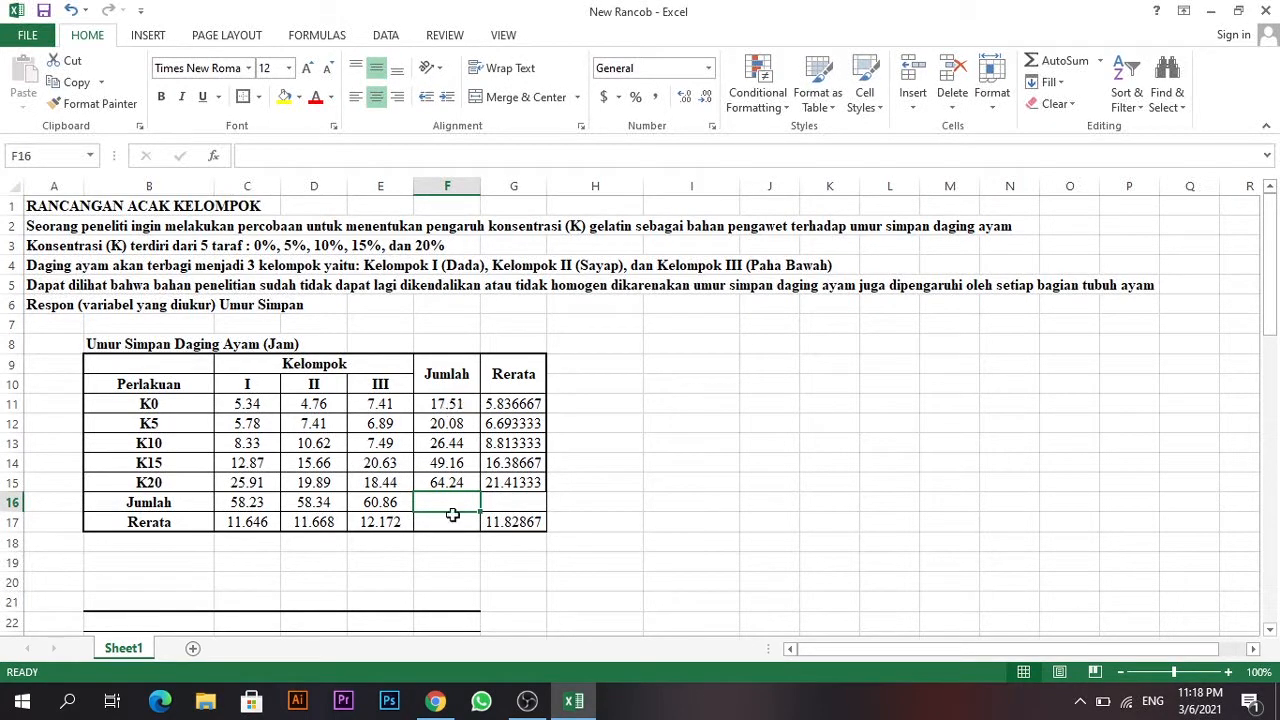
text(=sum()
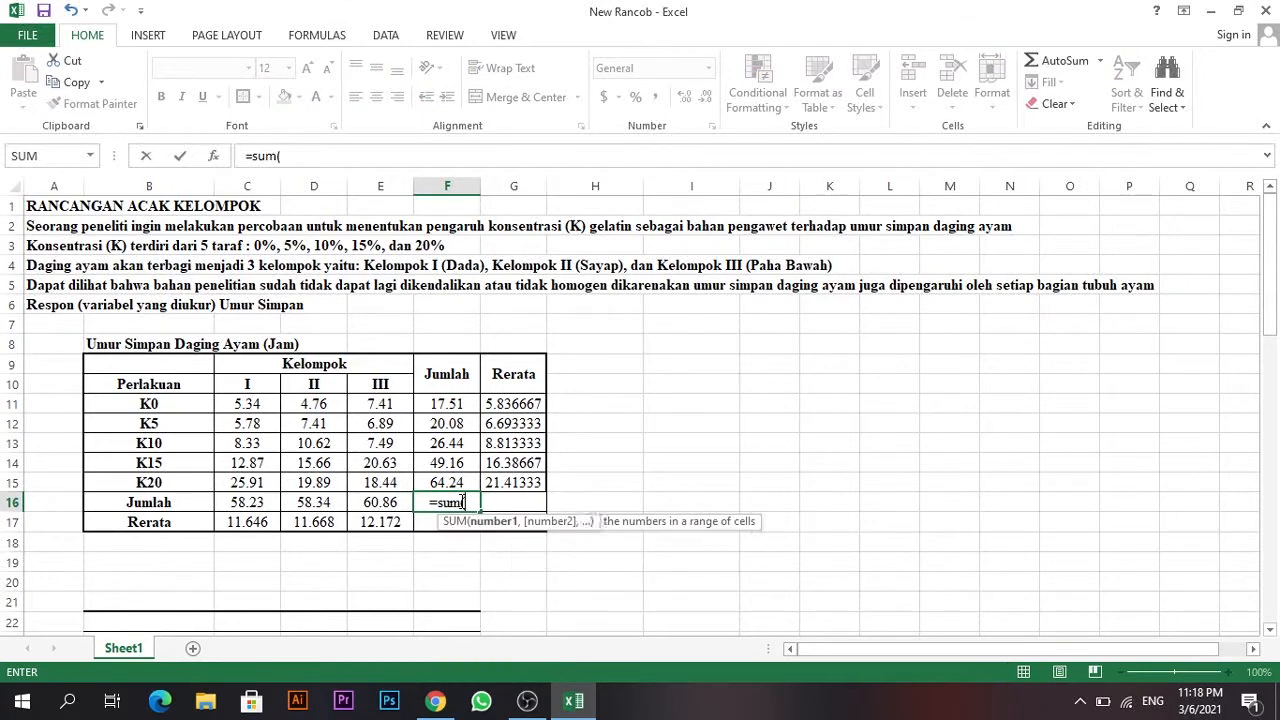
drag(466, 404, 467, 481)
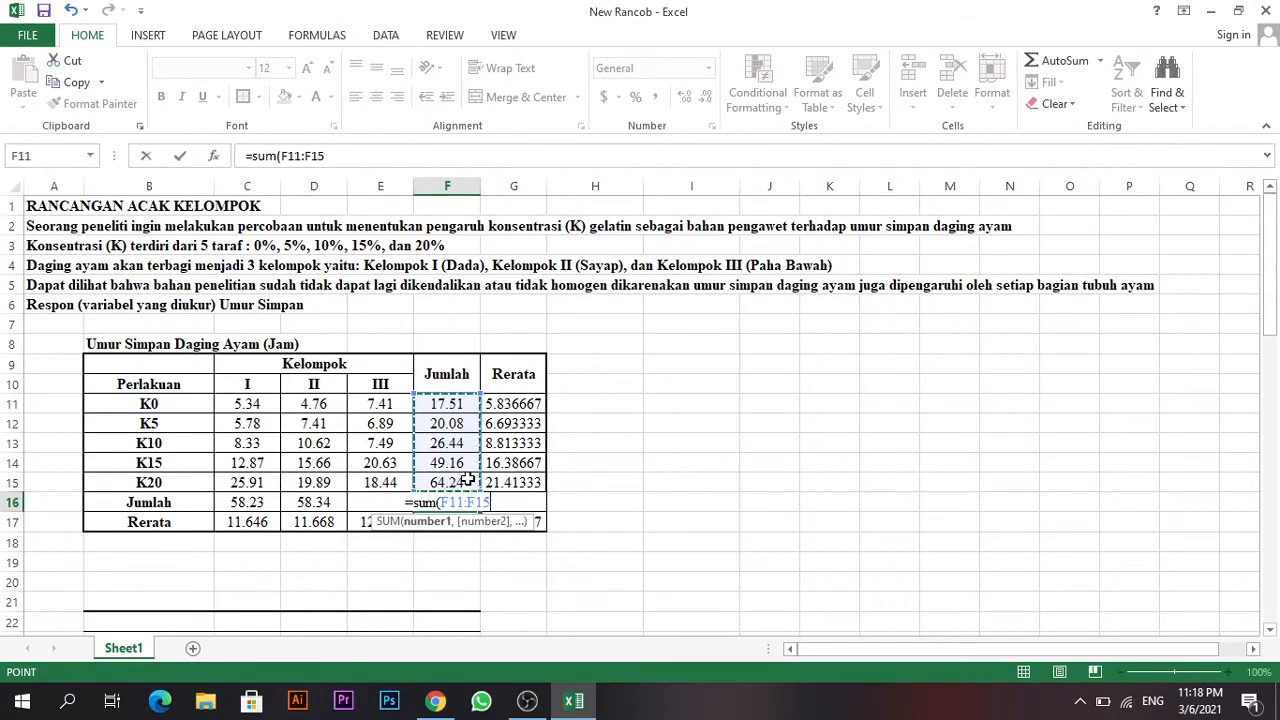
key(Return)
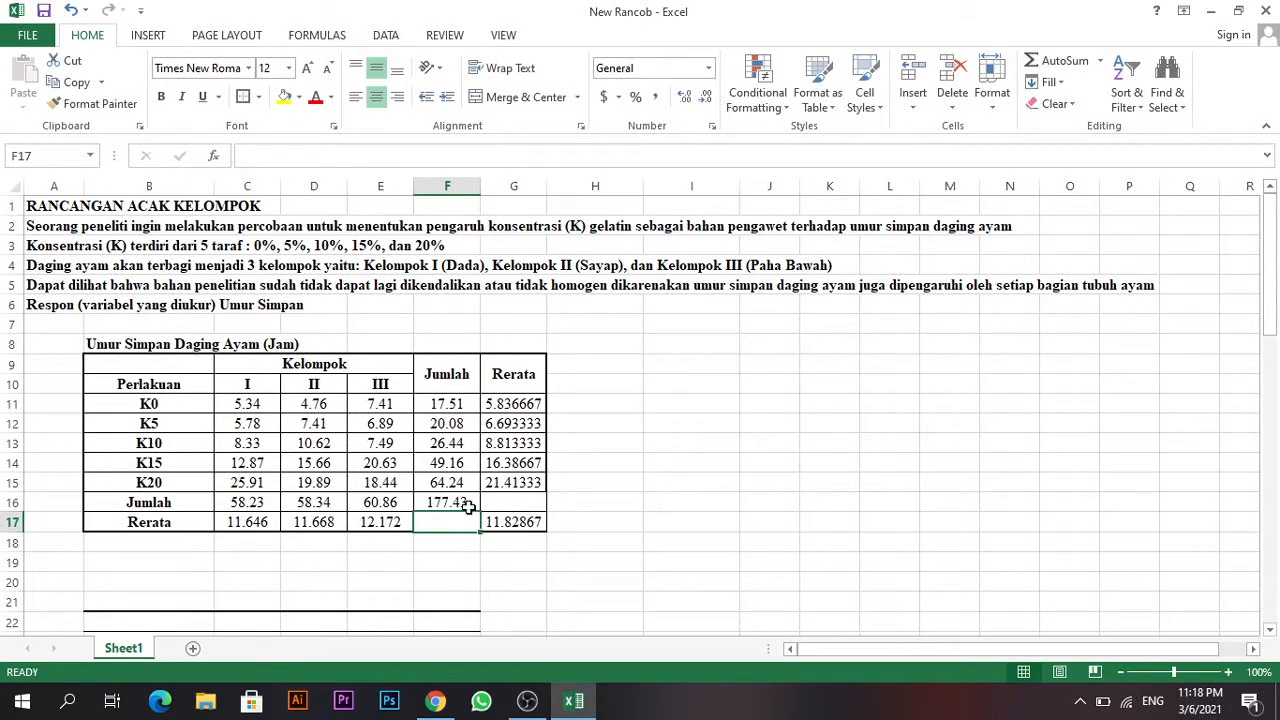
click(445, 504)
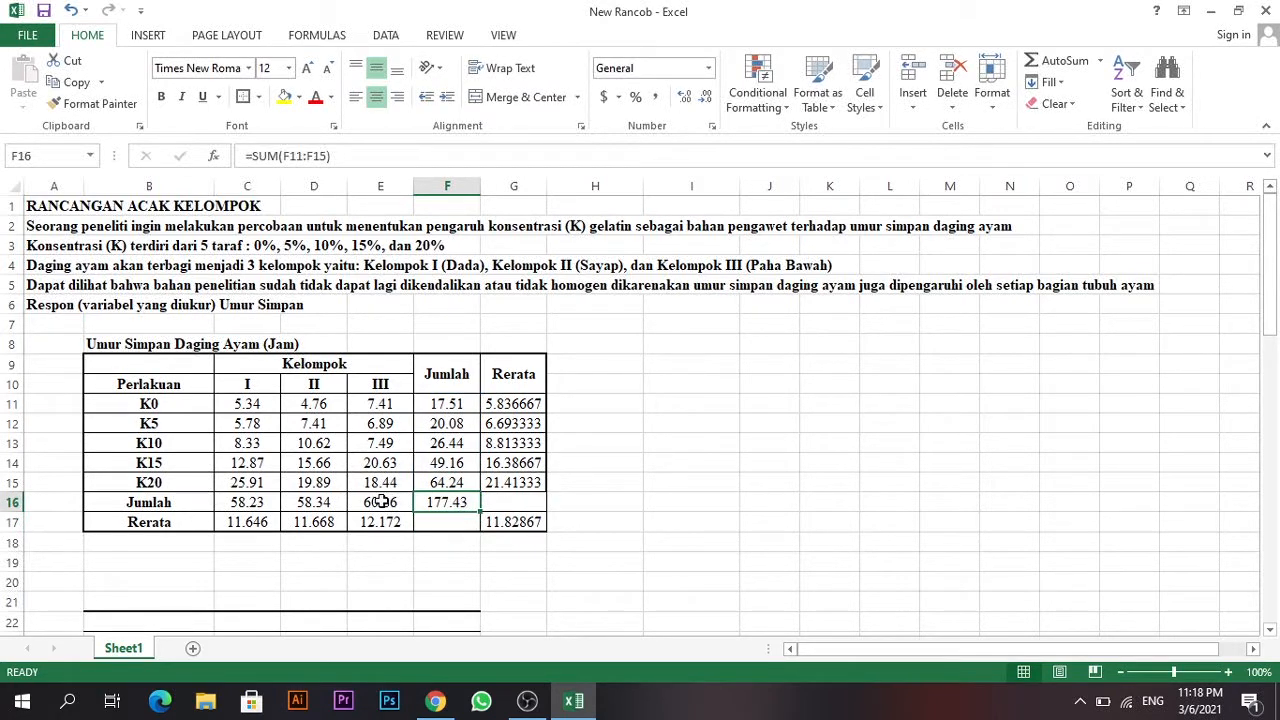
Check the overall Rerata in G17 against the averages of the treatment means G11:G15 and the group means C17:E17.
click(508, 521)
double_click(525, 401)
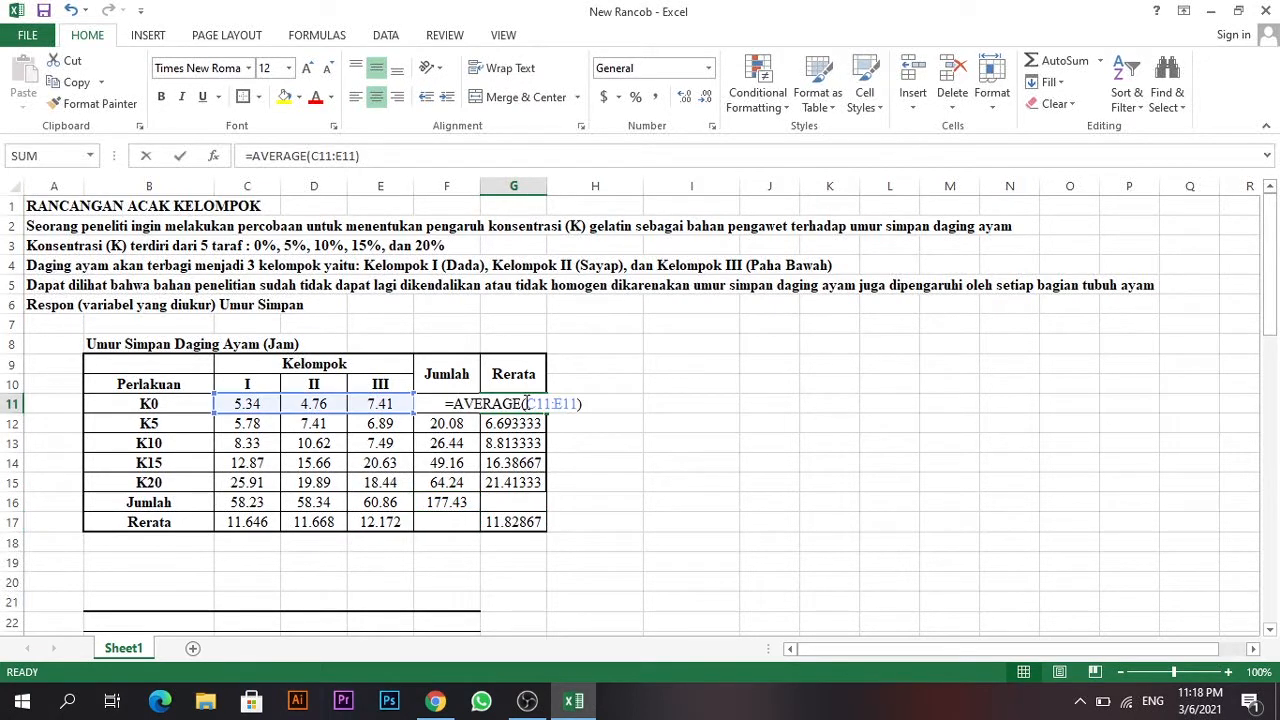
click(528, 527)
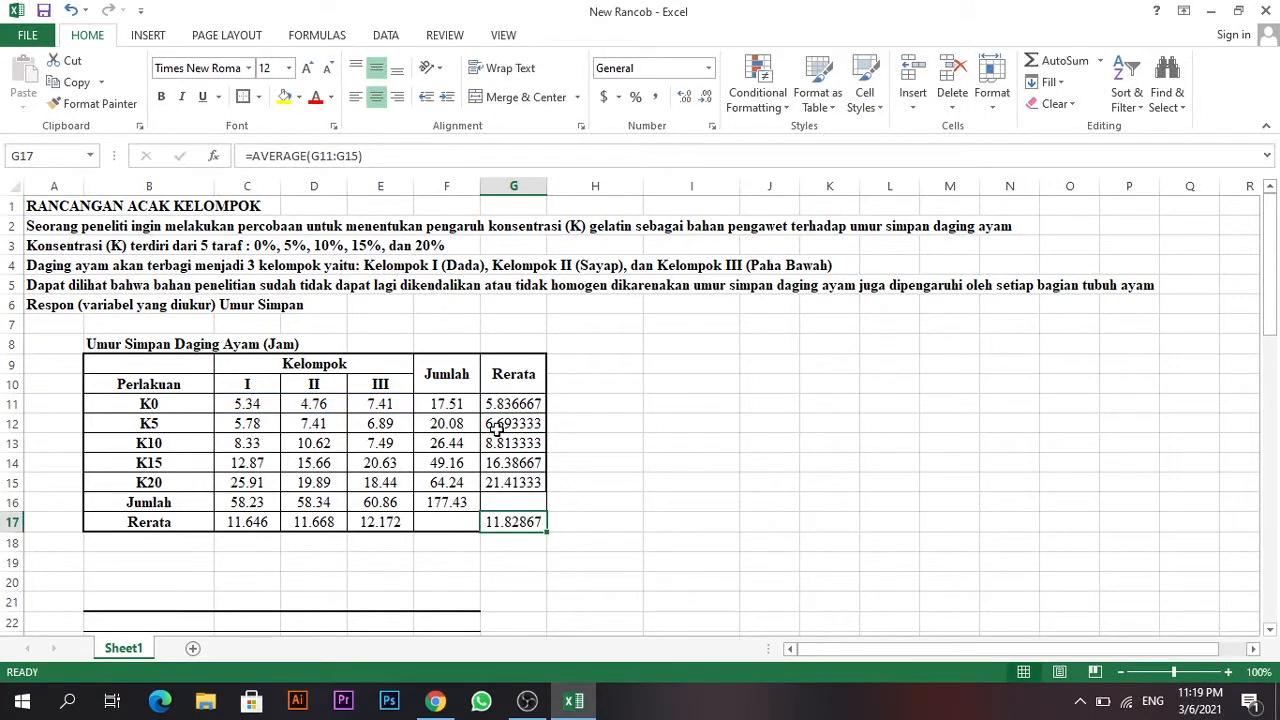
click(512, 406)
drag(518, 409, 515, 484)
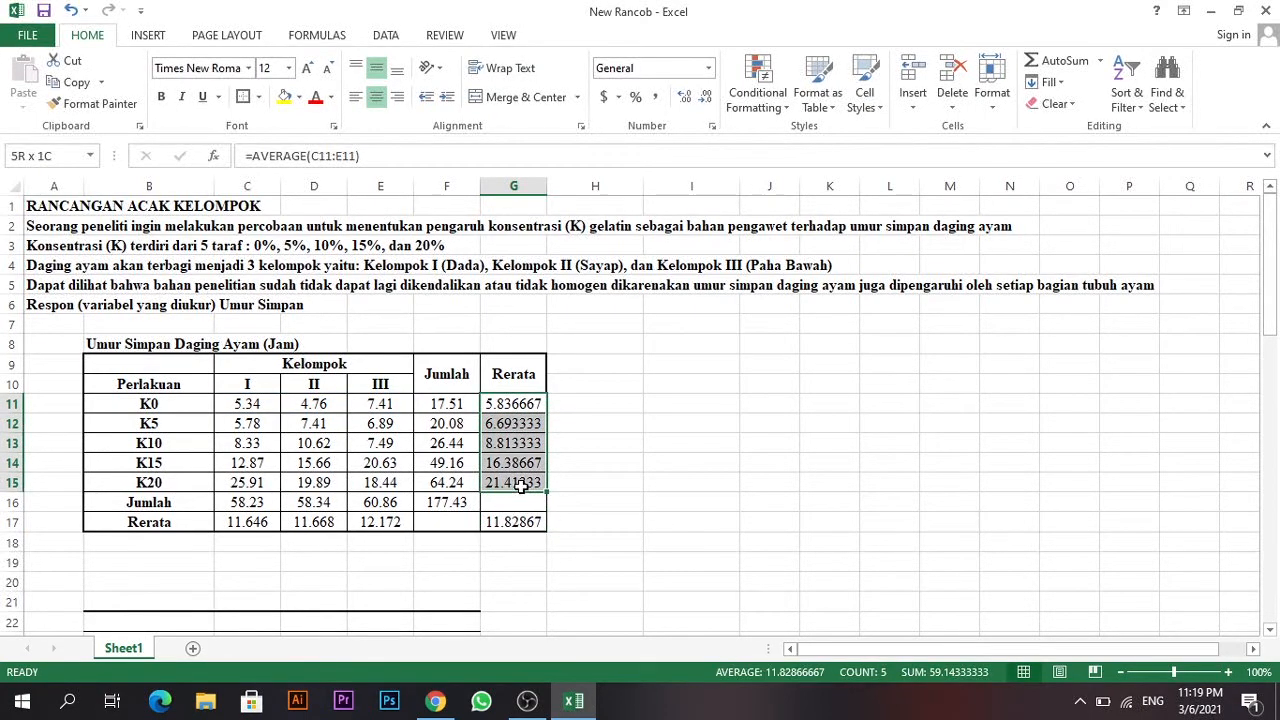
click(226, 525)
drag(285, 525, 420, 521)
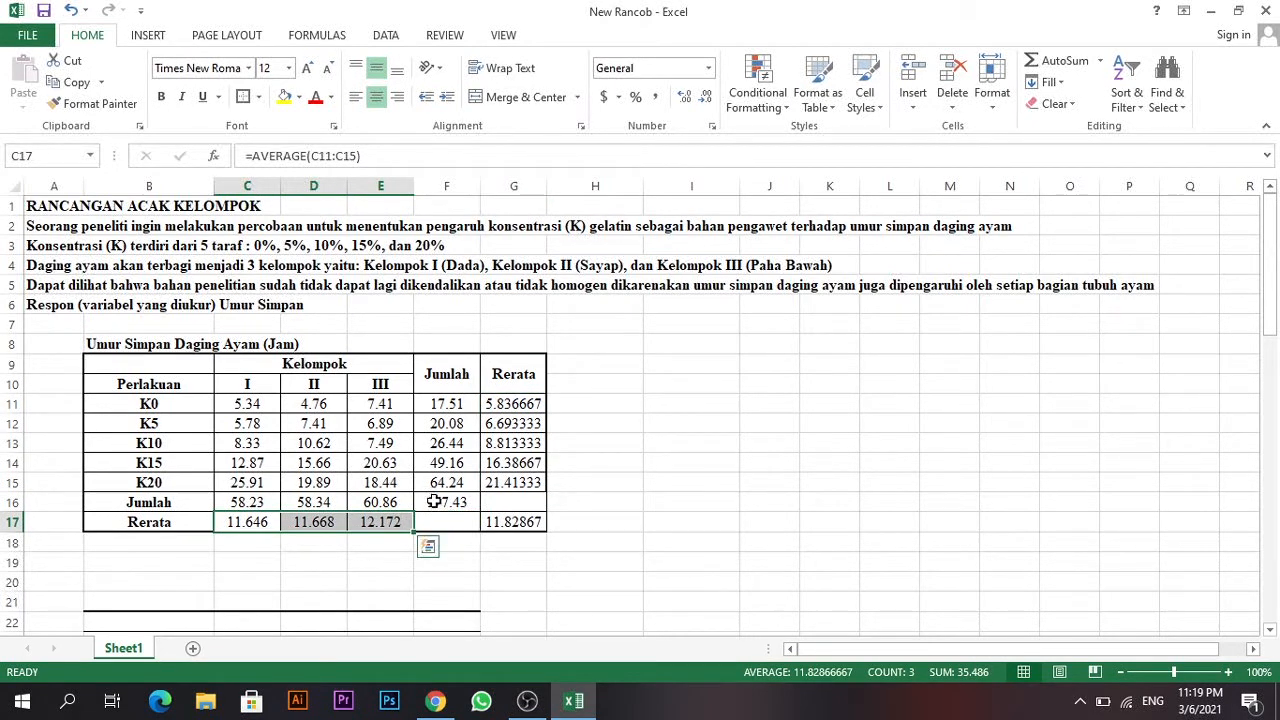
Bold the grand total in F16 and the overall average in G17.
click(433, 502)
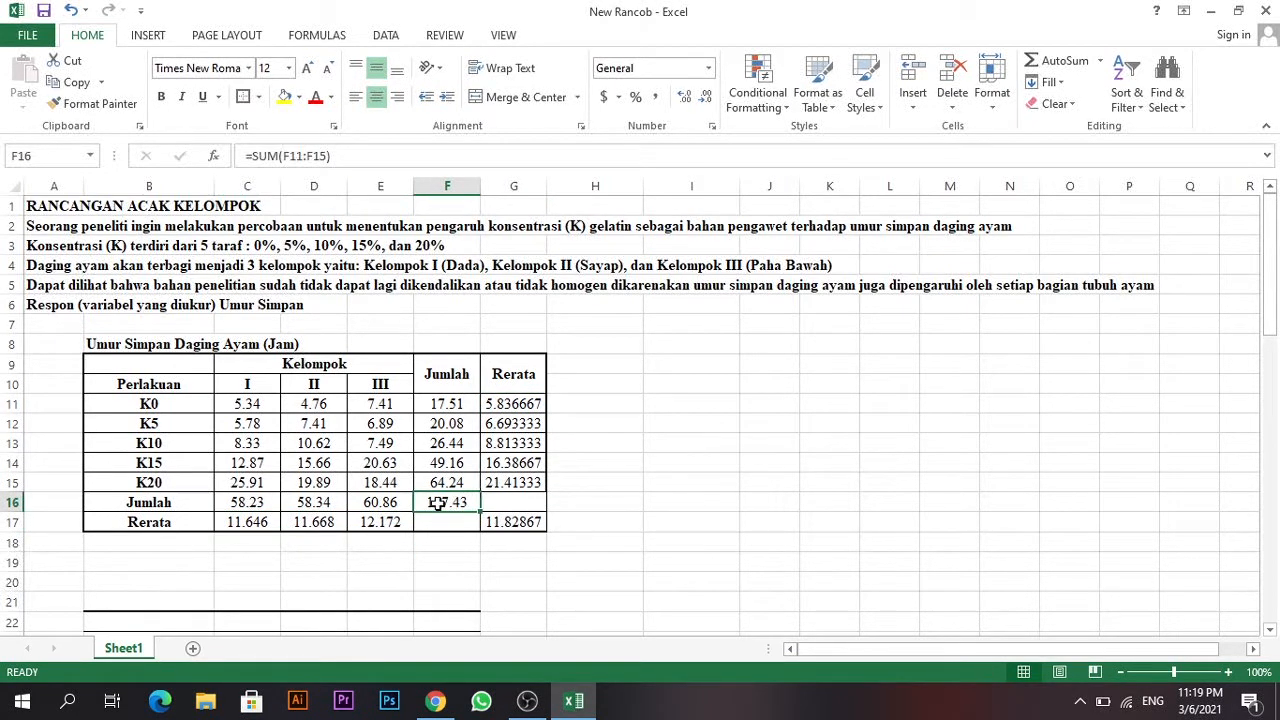
key(ctrl+b)
click(524, 527)
key(ctrl+b)
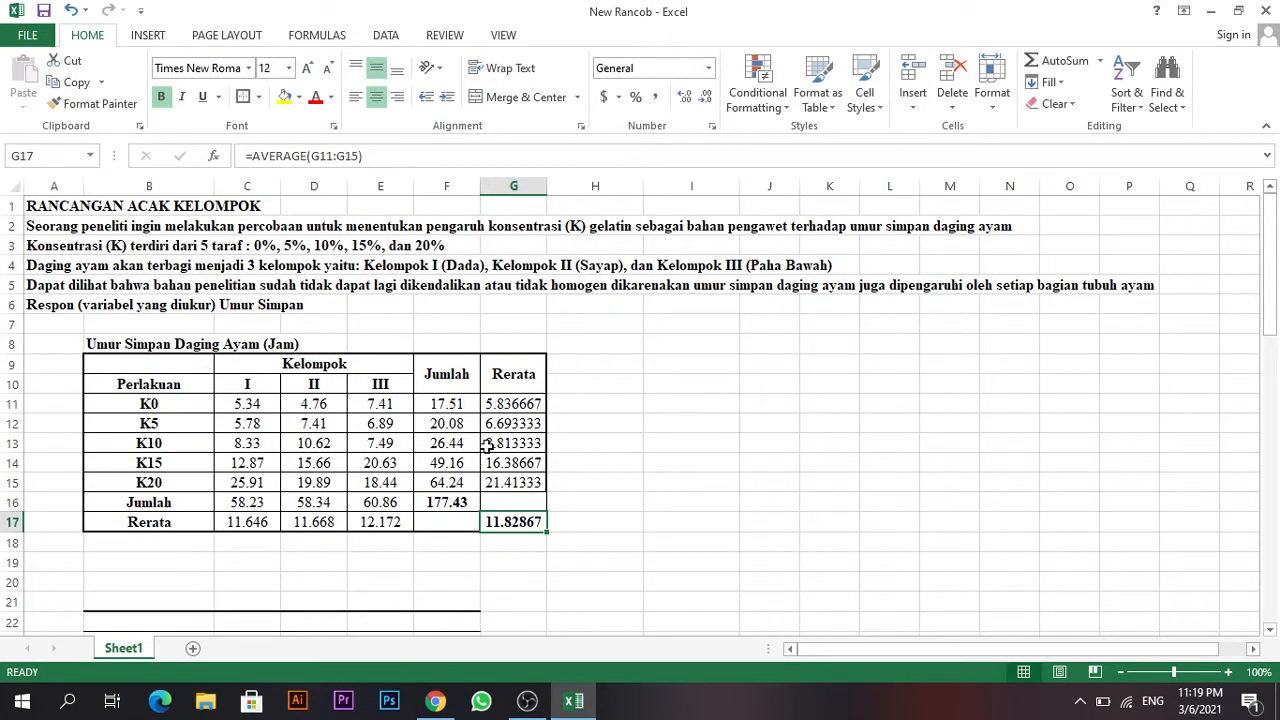
Open the add-ins page of the Excel options to manage the data analysis tools.
scroll(490, 460, down, 1)
scroll(495, 475, up, 1)
click(386, 38)
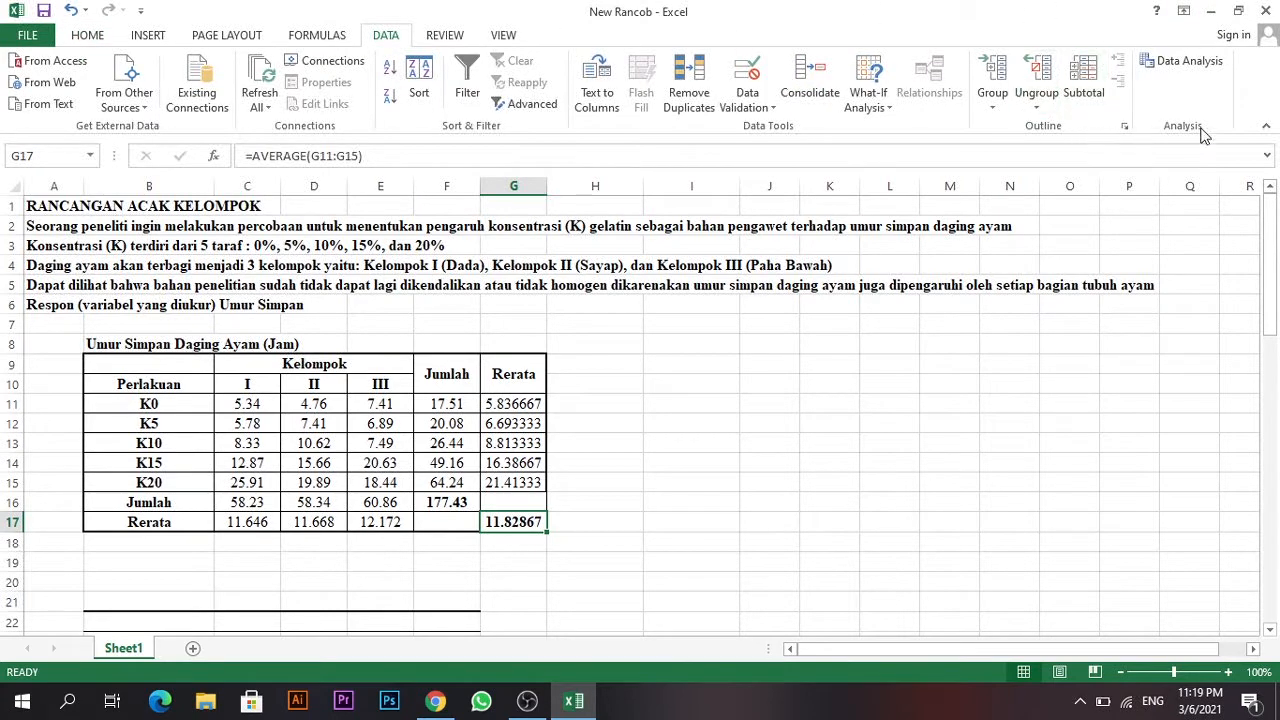
click(27, 40)
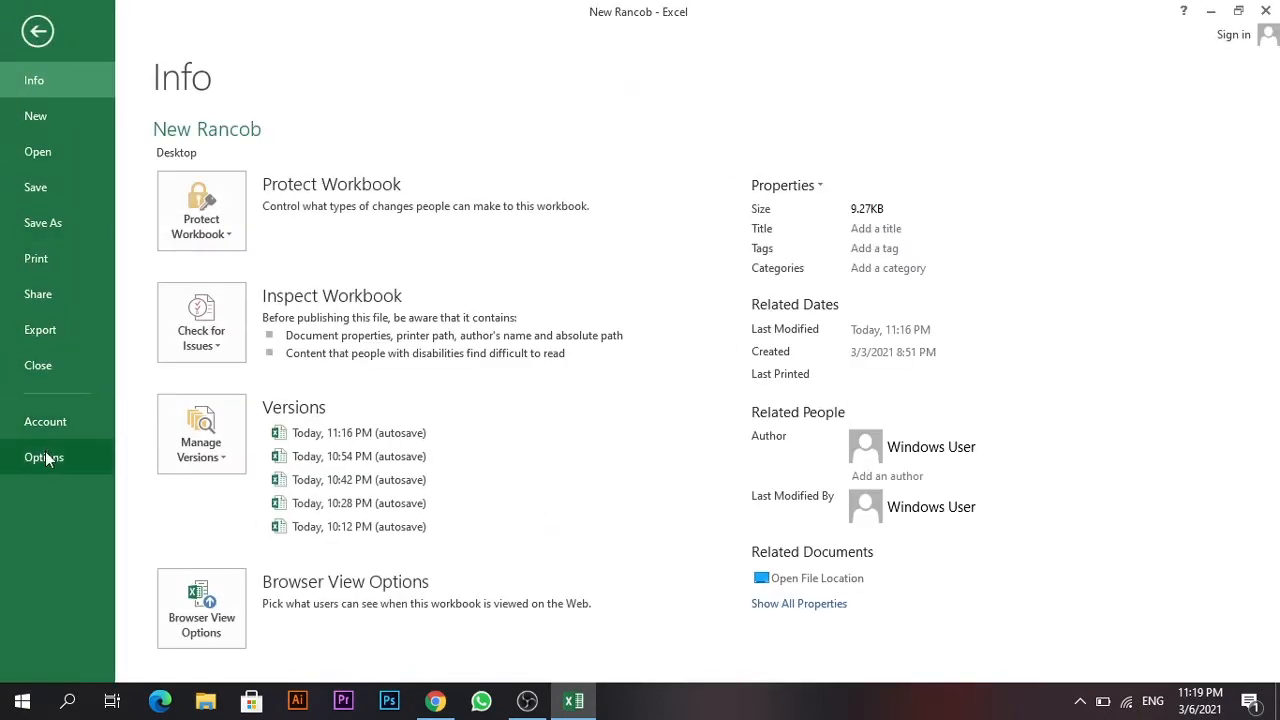
click(44, 457)
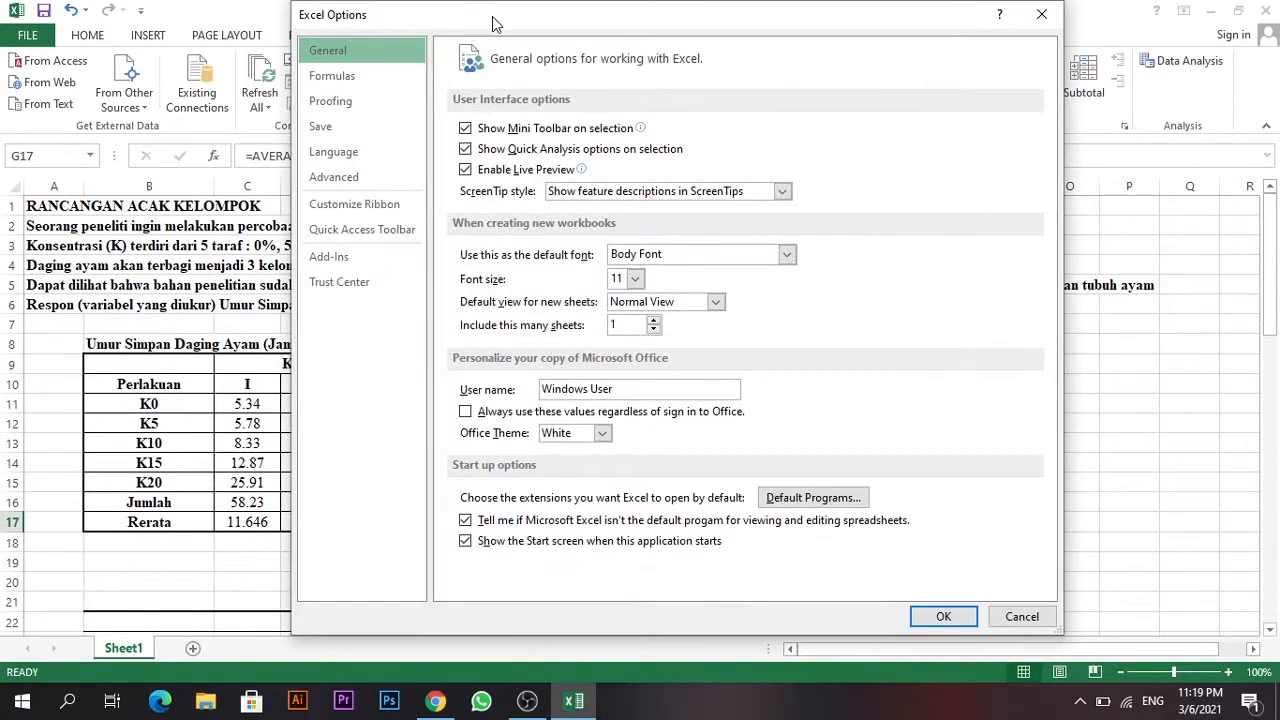
drag(492, 22, 456, 36)
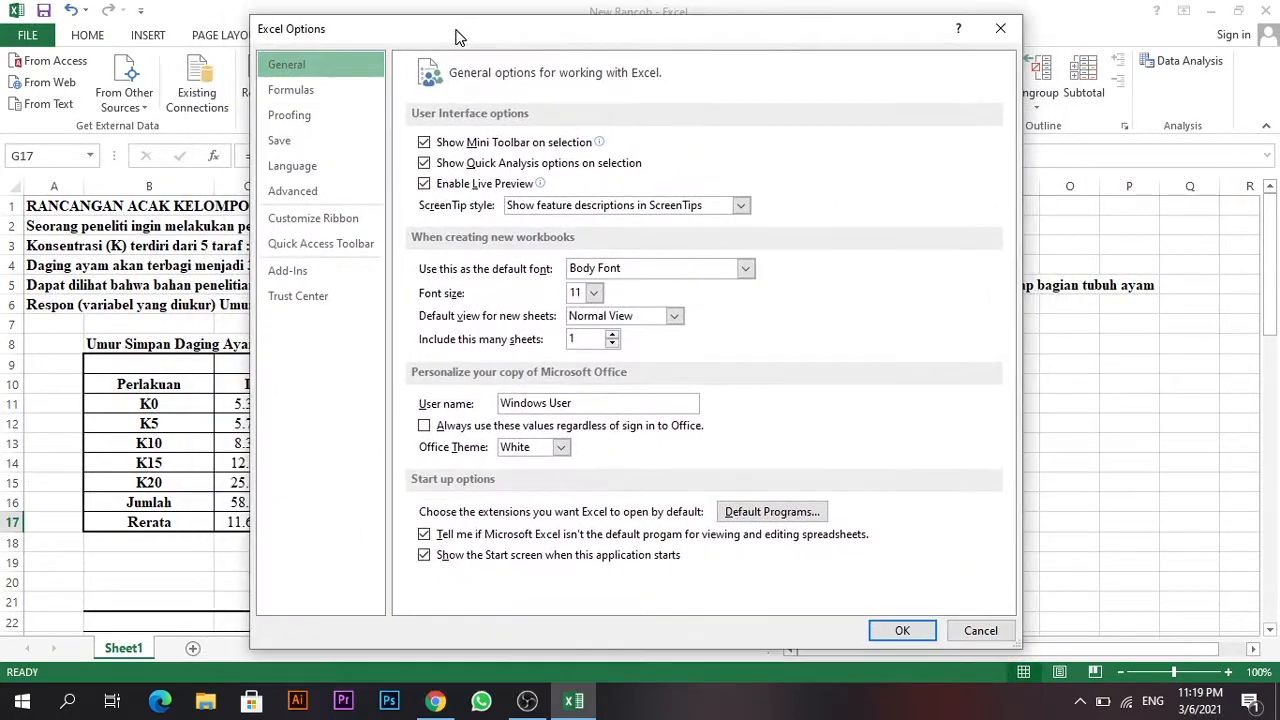
click(321, 270)
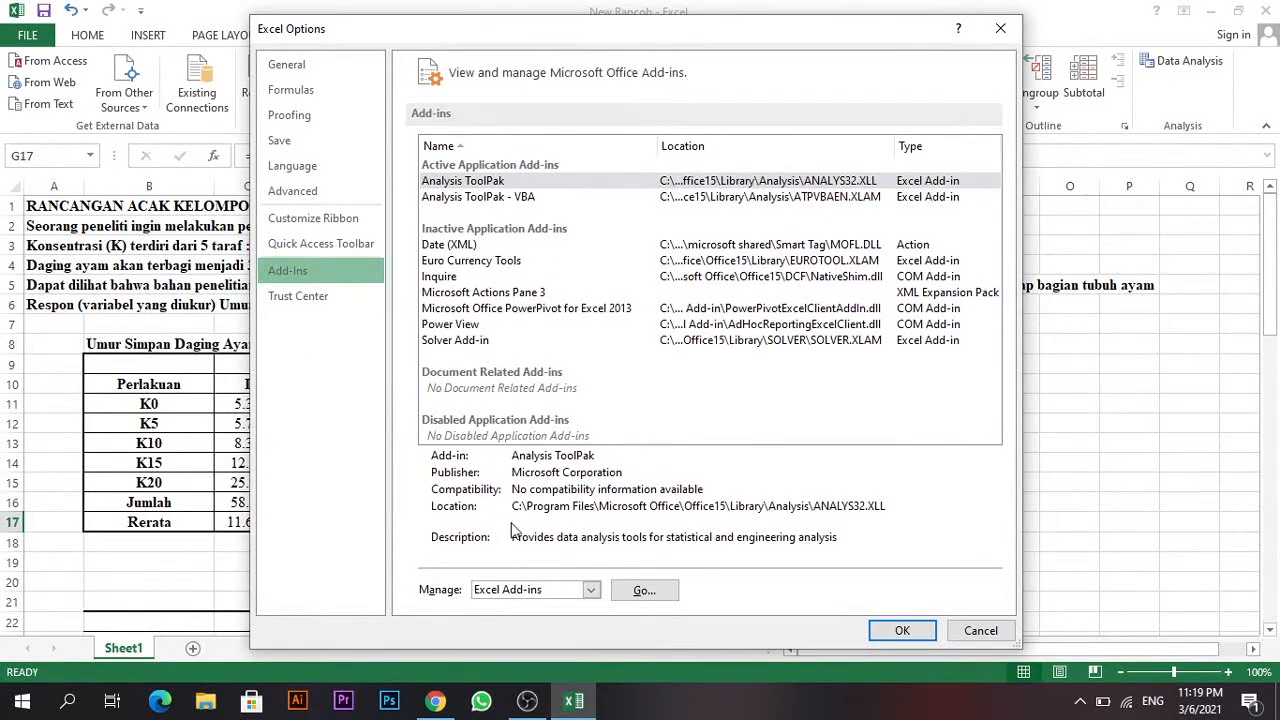
Open the available Excel Add-ins list and accept it with Analysis ToolPak and Analysis ToolPak - VBA enabled.
click(590, 590)
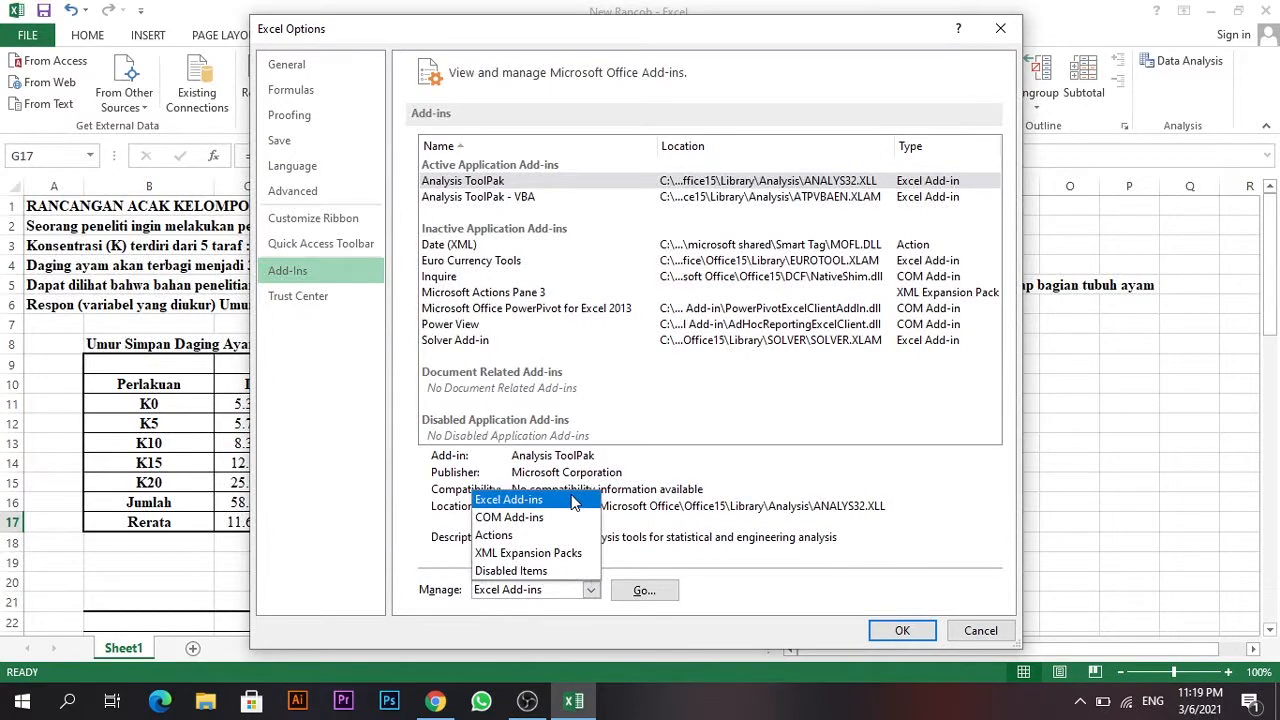
click(575, 502)
click(643, 592)
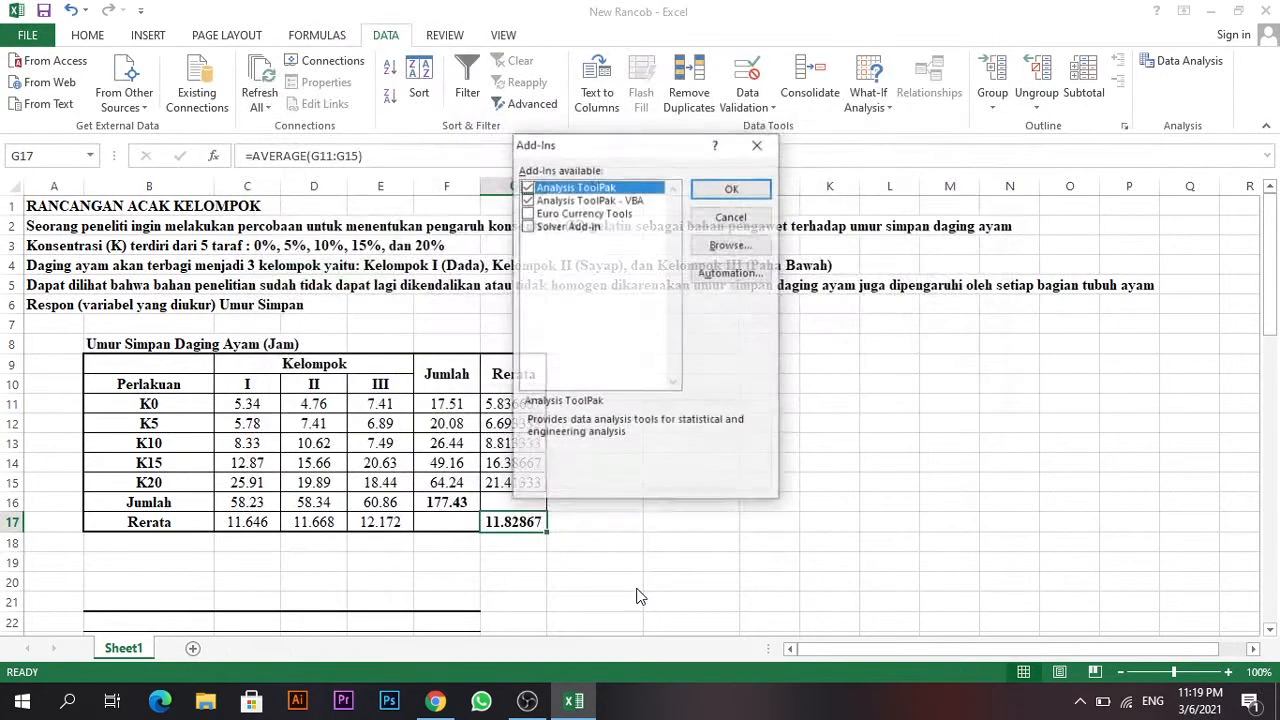
drag(655, 150, 628, 193)
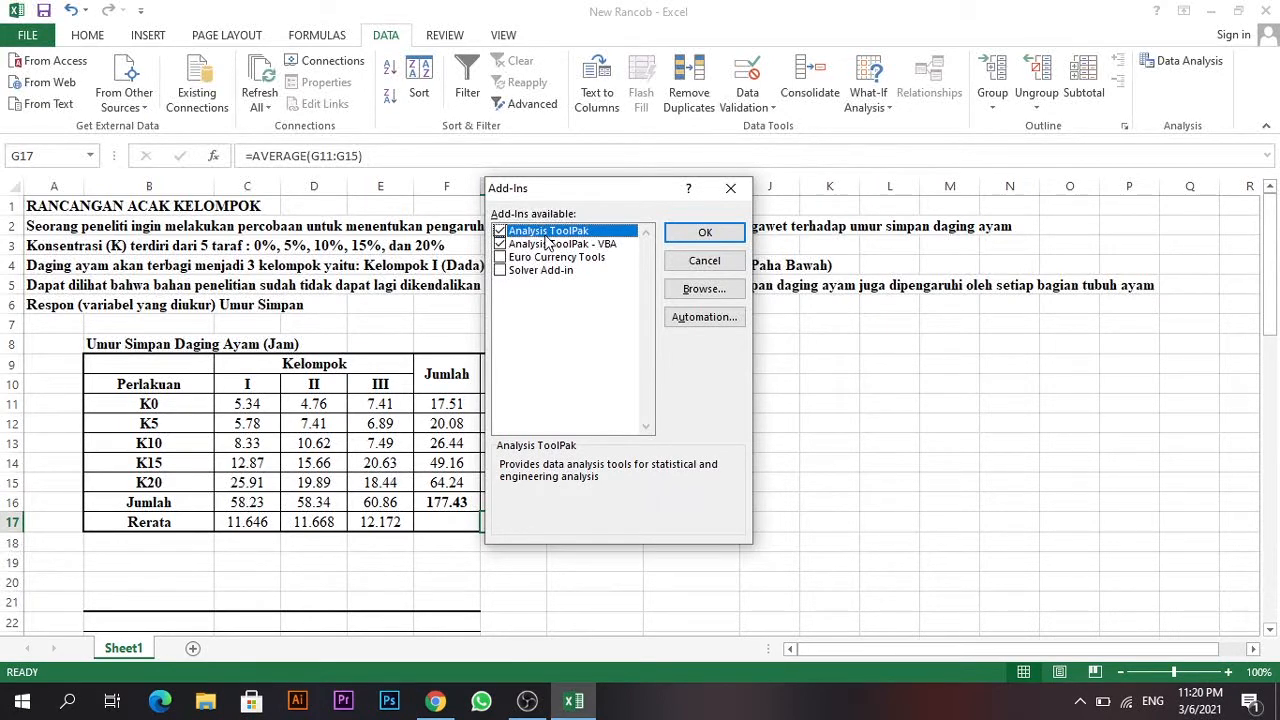
click(679, 236)
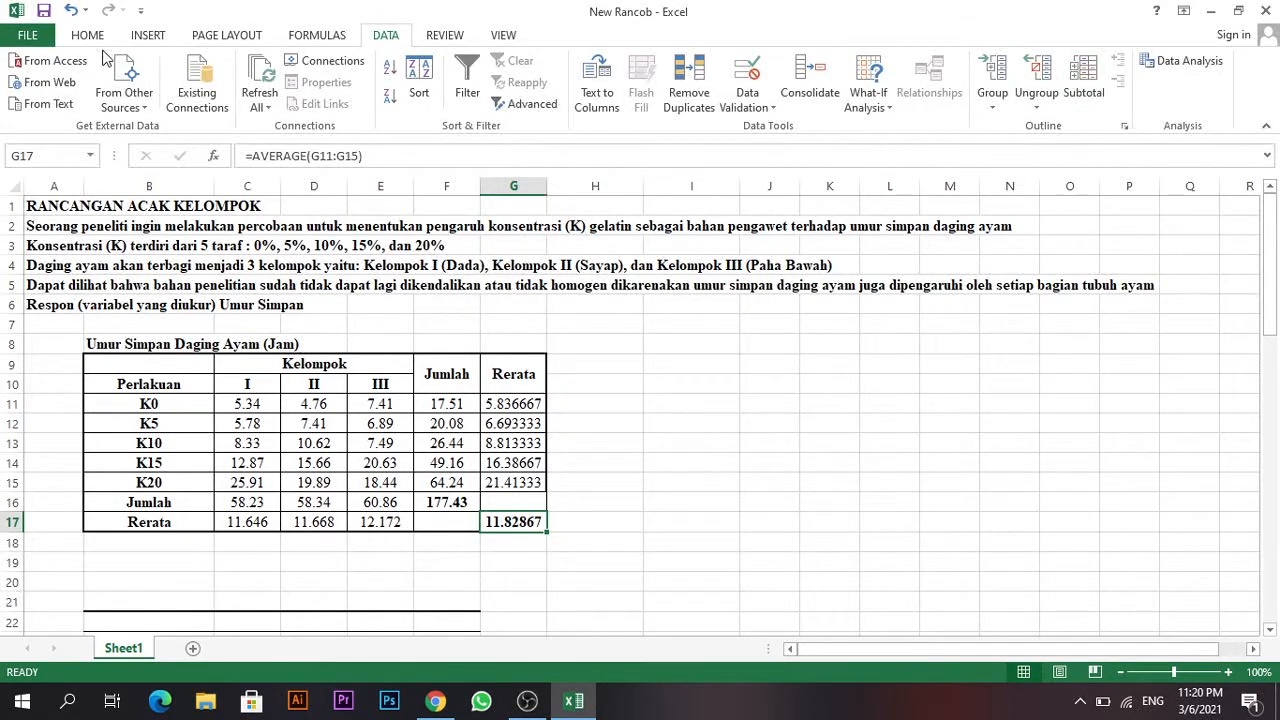
Start the Data Analysis tool Anova: Two-Factor Without Replication.
click(343, 40)
click(385, 37)
click(1177, 66)
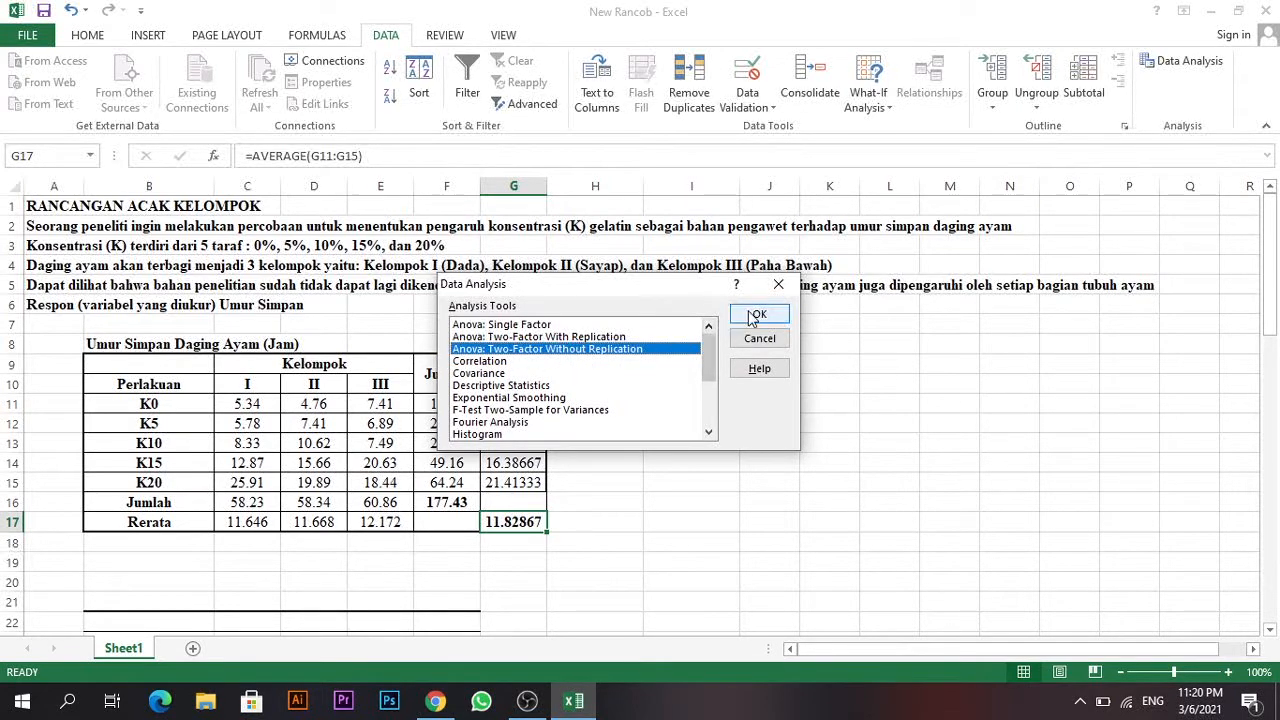
click(598, 338)
click(602, 352)
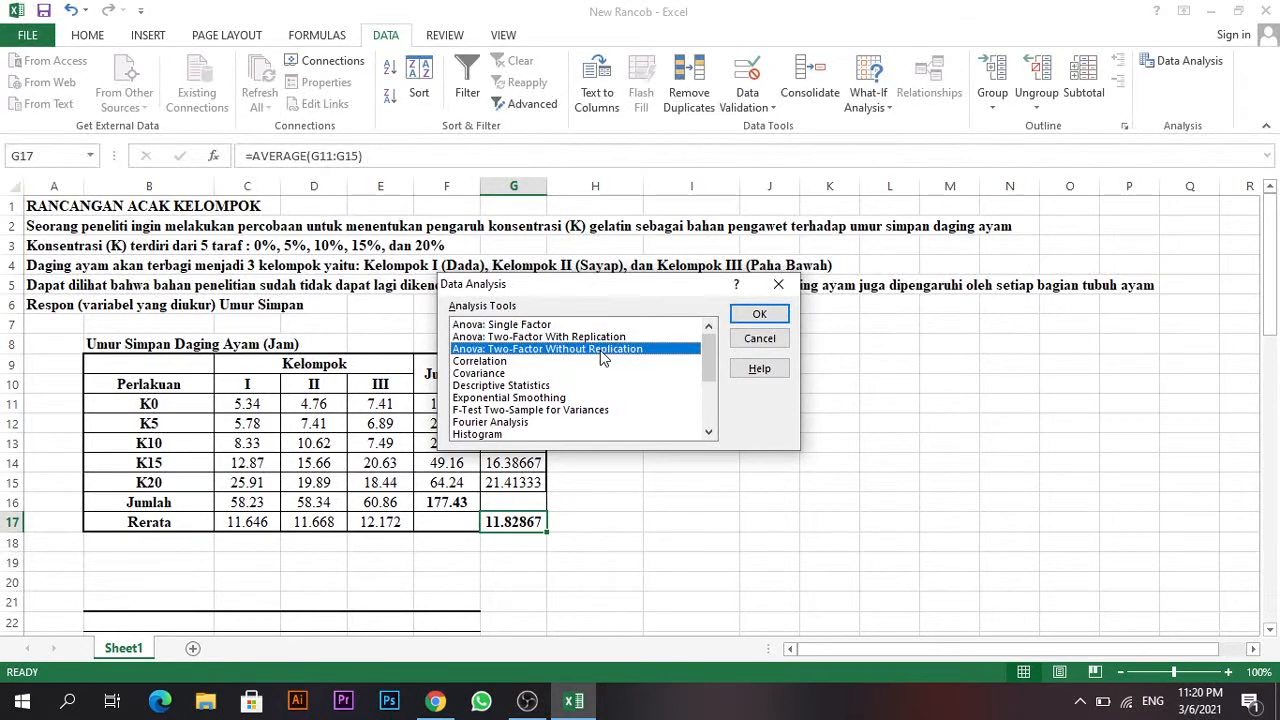
click(761, 312)
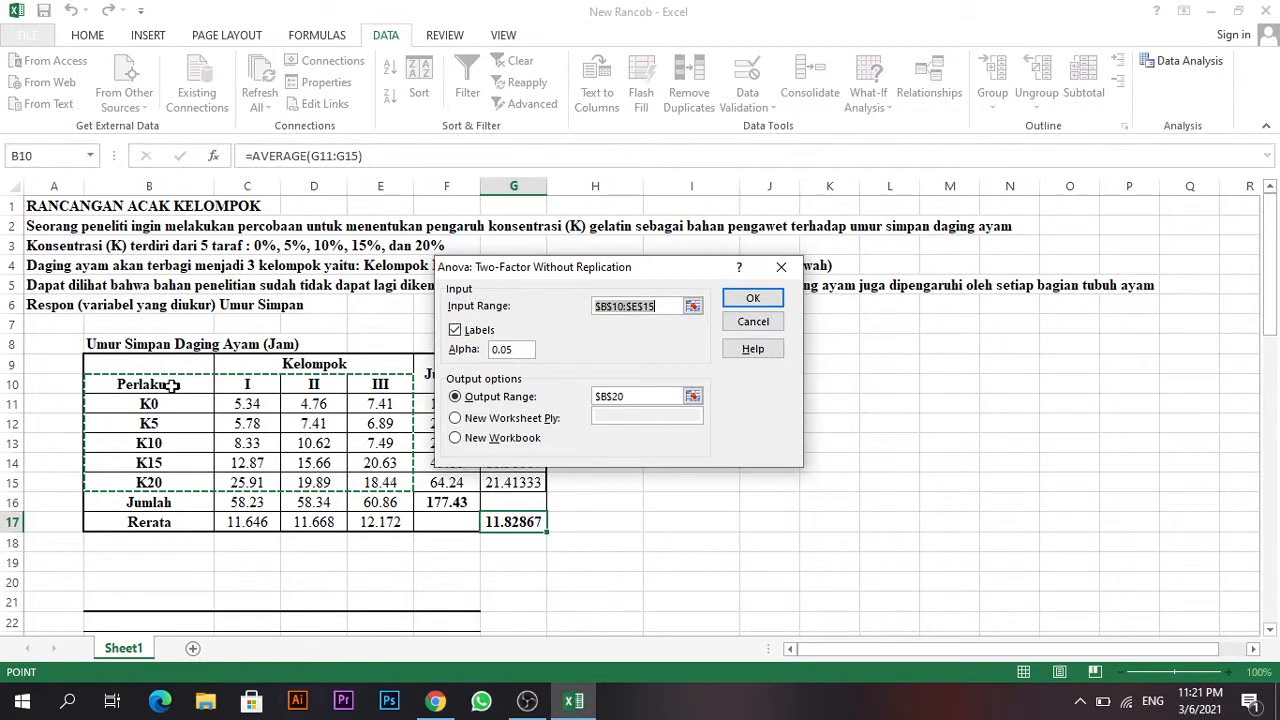
Run the two-factor ANOVA on input range B10:E15 with labels, alpha 0.05, and the output placed at B20.
drag(175, 388, 381, 482)
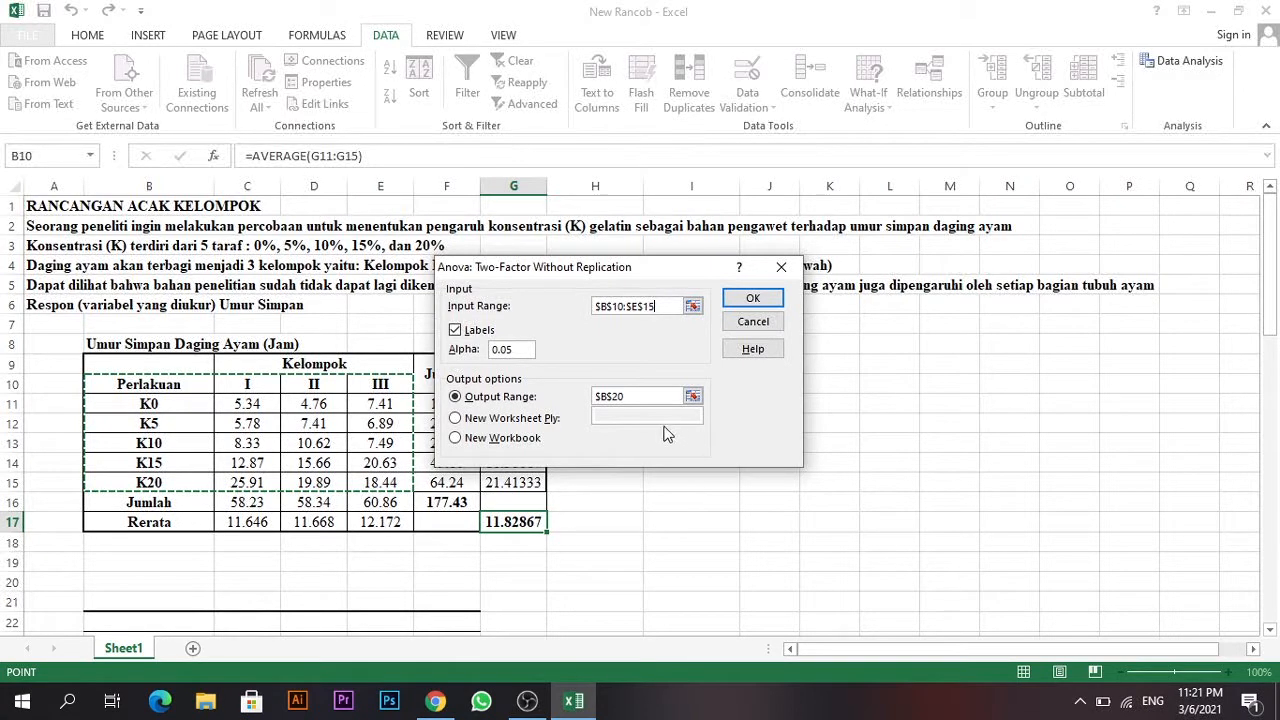
click(456, 331)
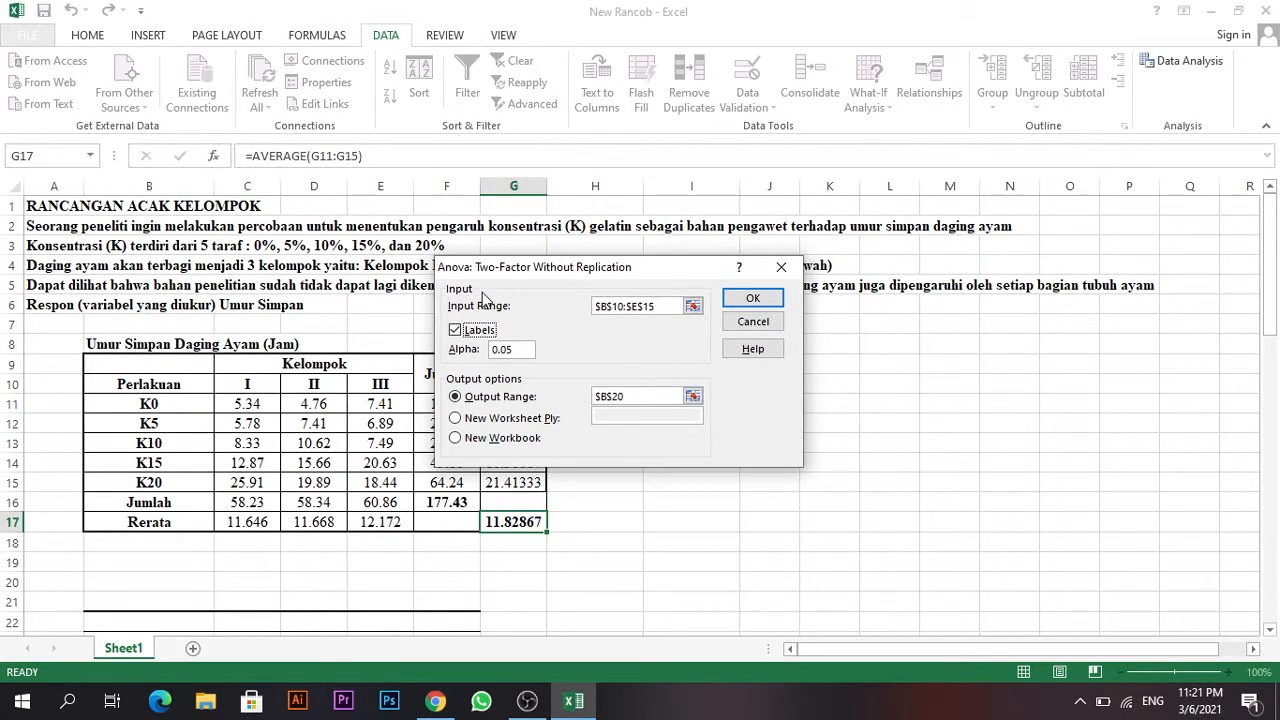
drag(546, 276, 600, 273)
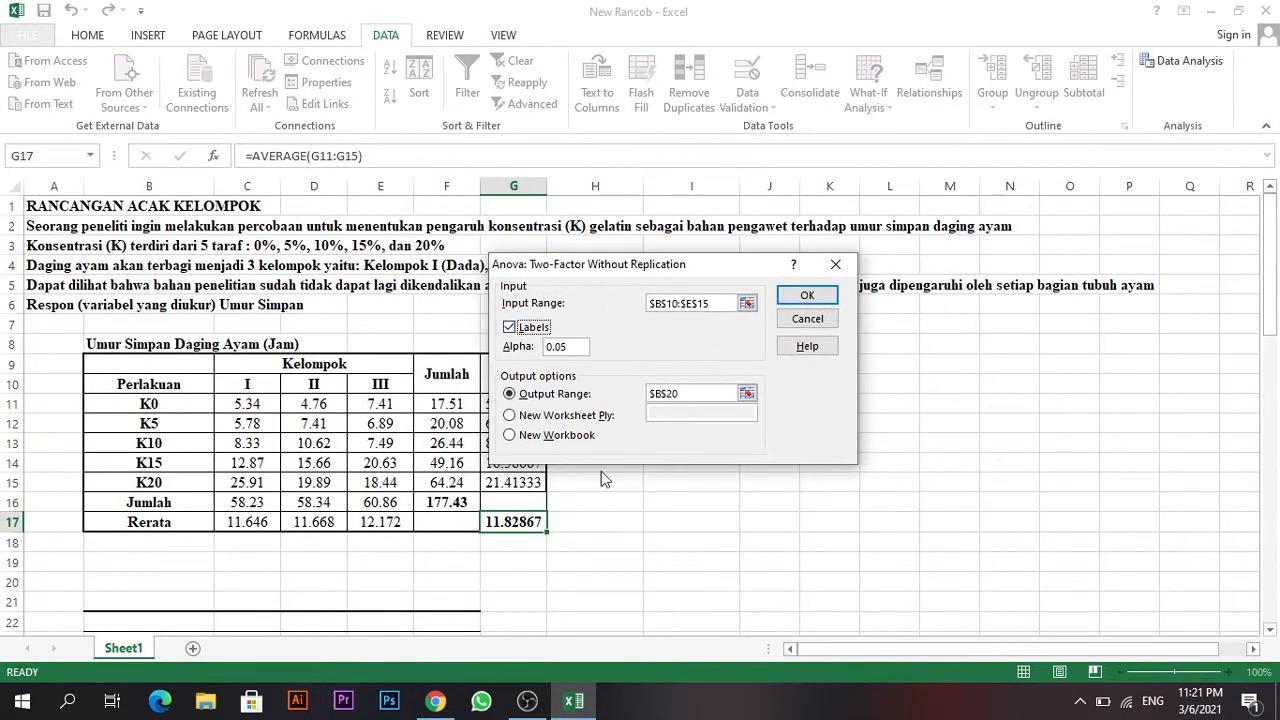
click(149, 582)
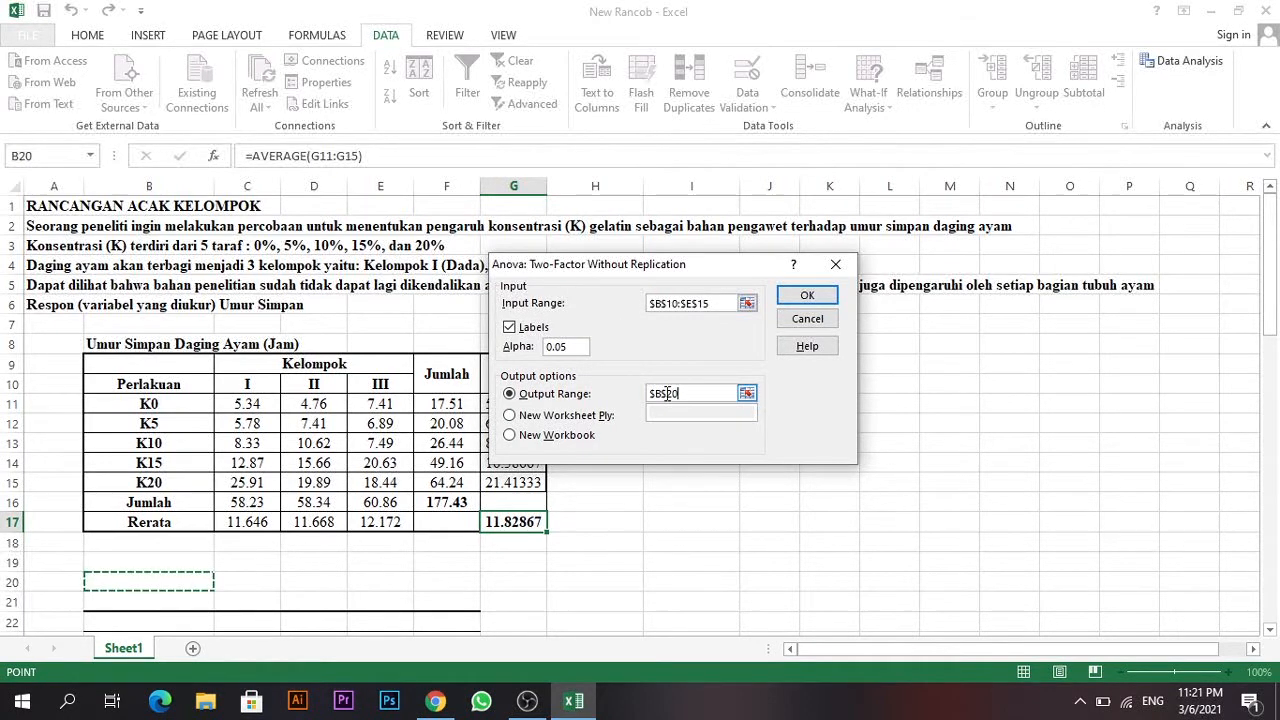
scroll(142, 426, down, 2)
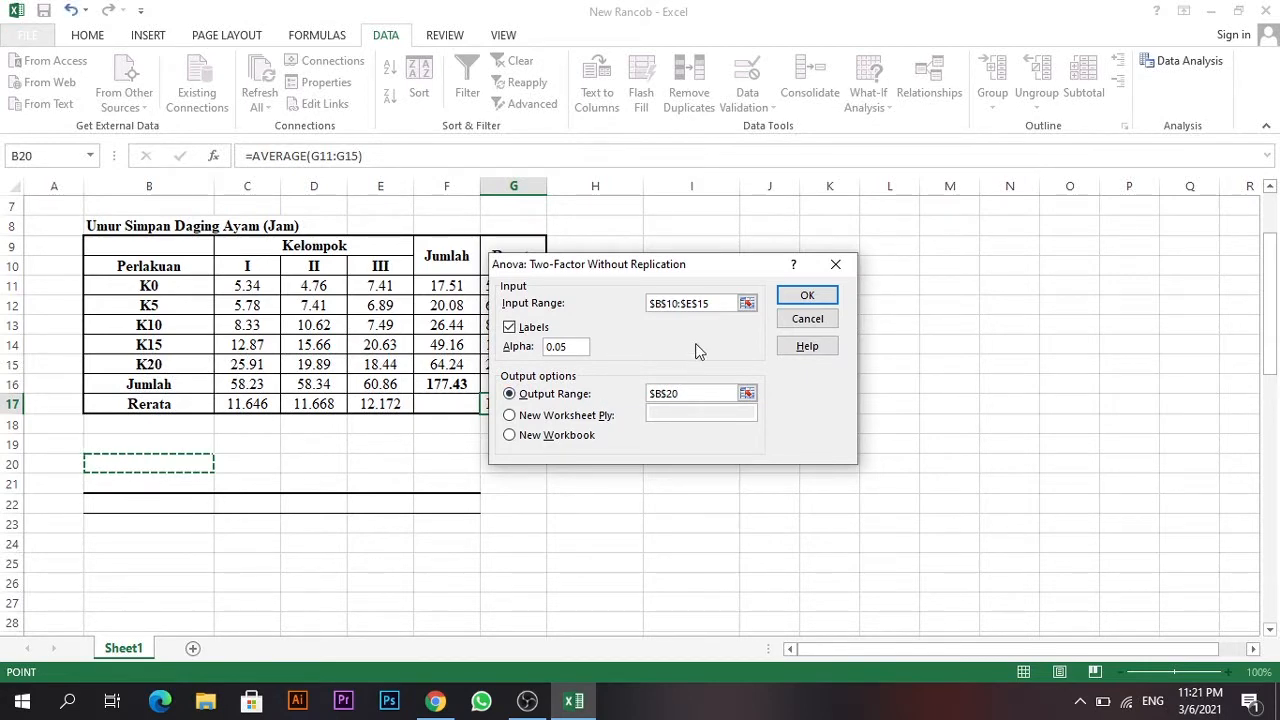
click(806, 295)
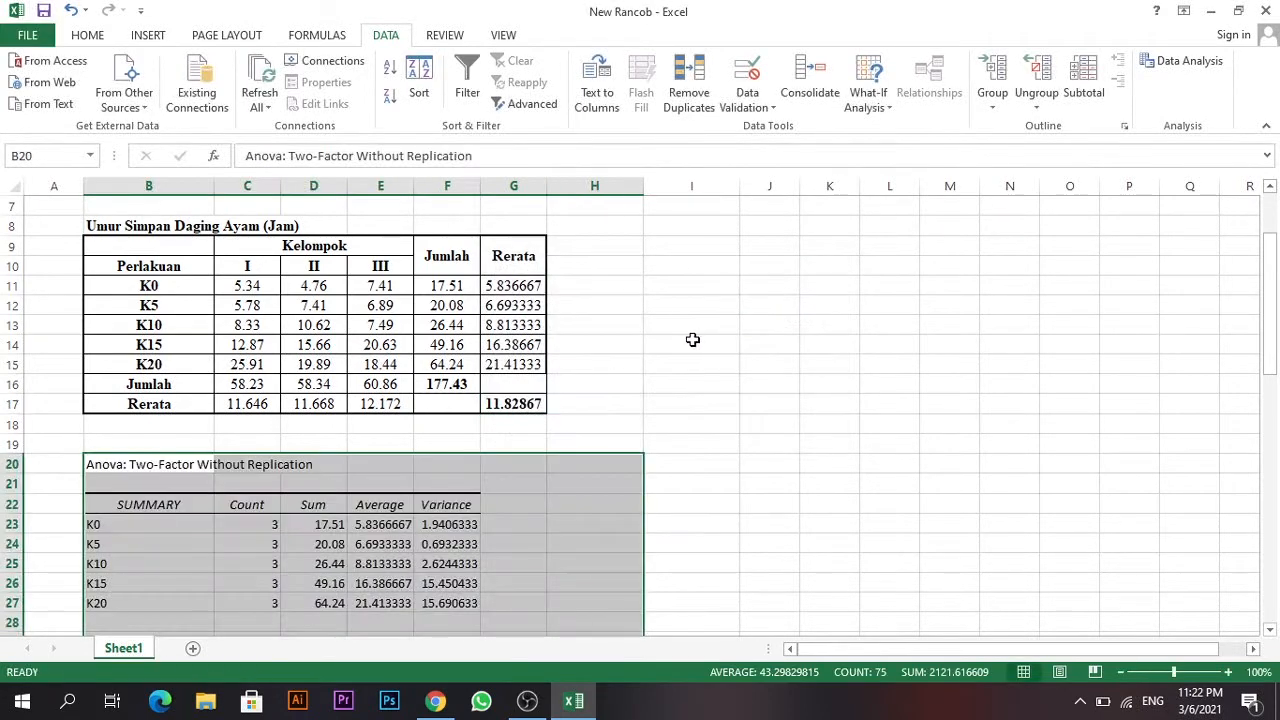
Review the generated ANOVA output below the data table, from its title and summary down to the ANOVA table.
scroll(691, 340, down, 7)
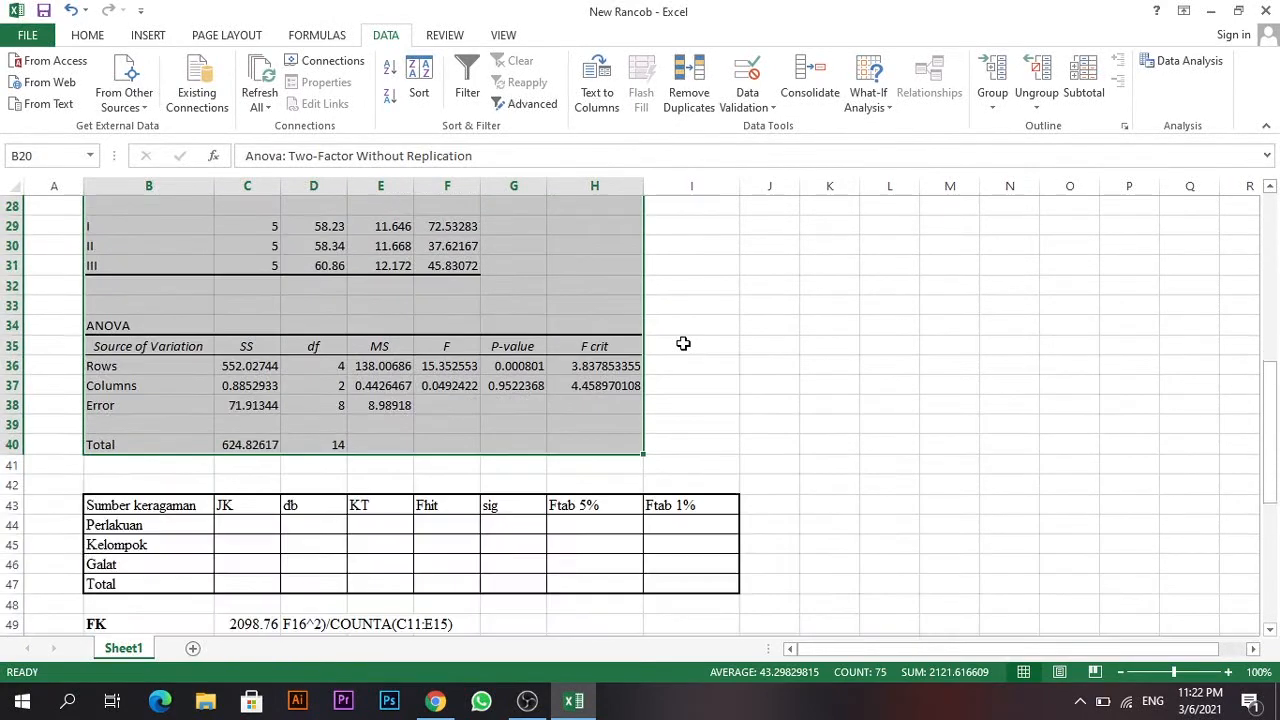
scroll(683, 343, up, 7)
scroll(683, 343, down, 2)
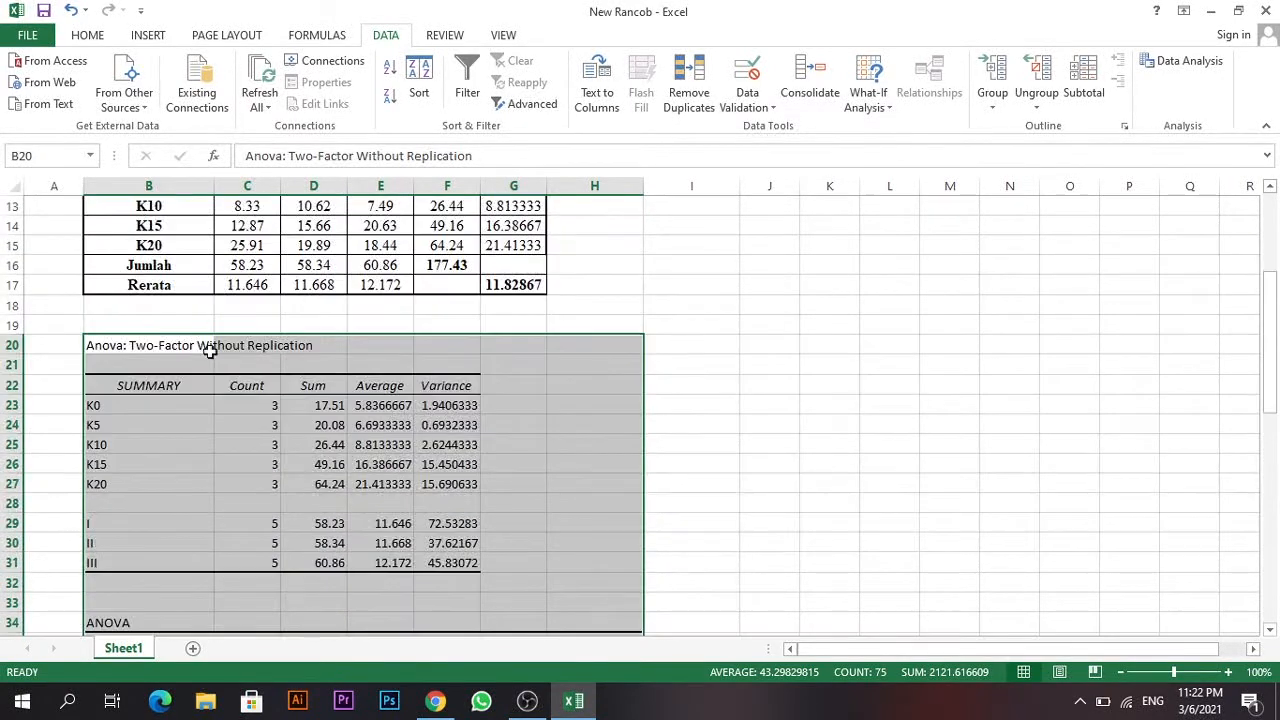
click(133, 350)
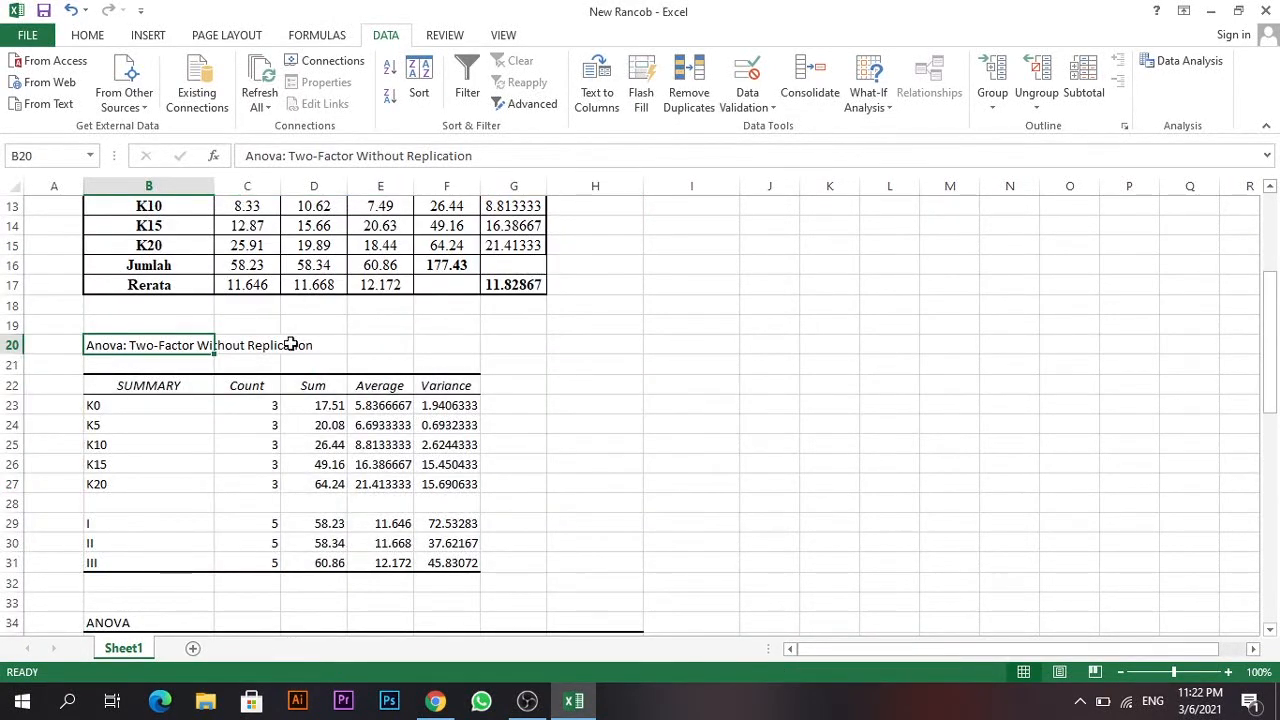
click(362, 350)
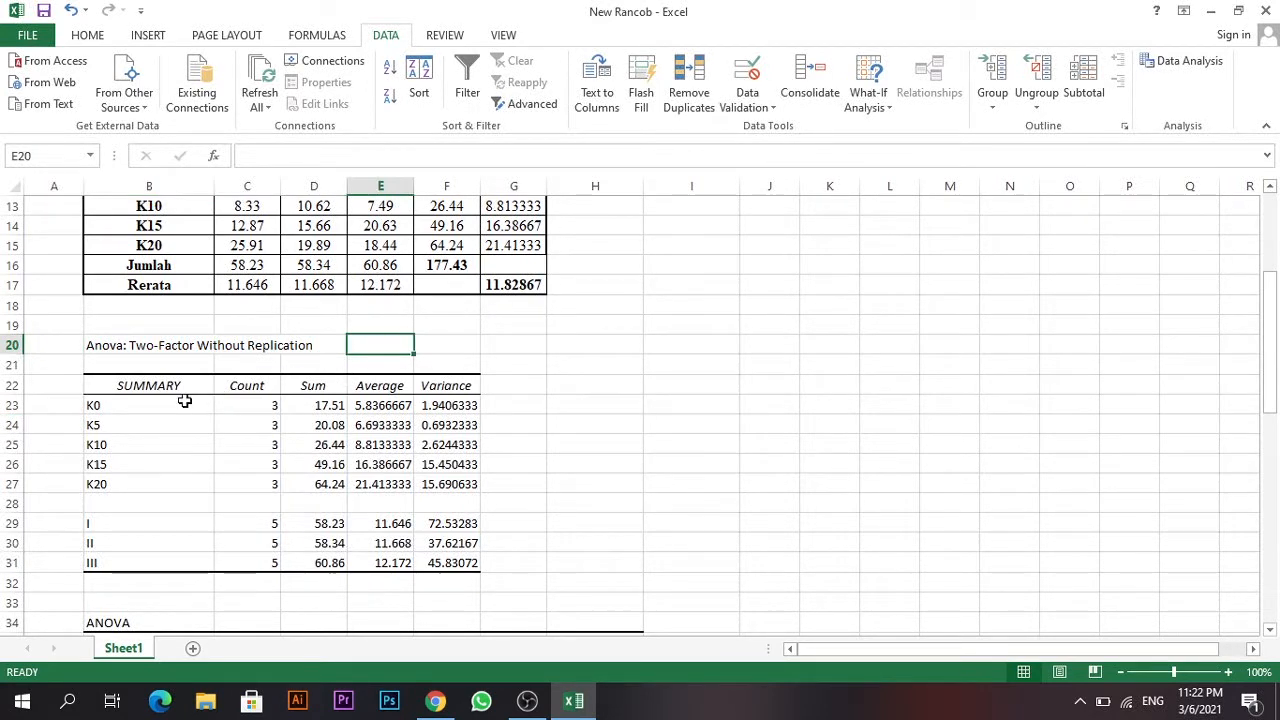
scroll(185, 401, up, 2)
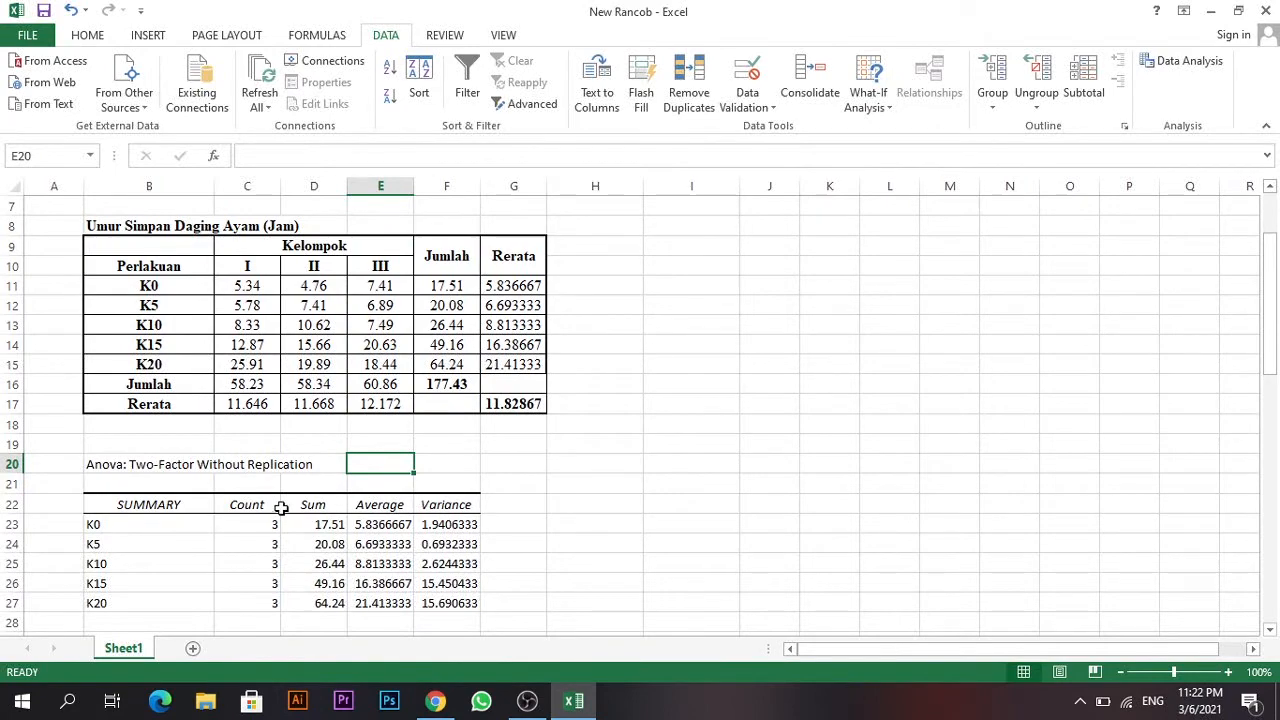
scroll(280, 508, down, 3)
scroll(141, 414, up, 3)
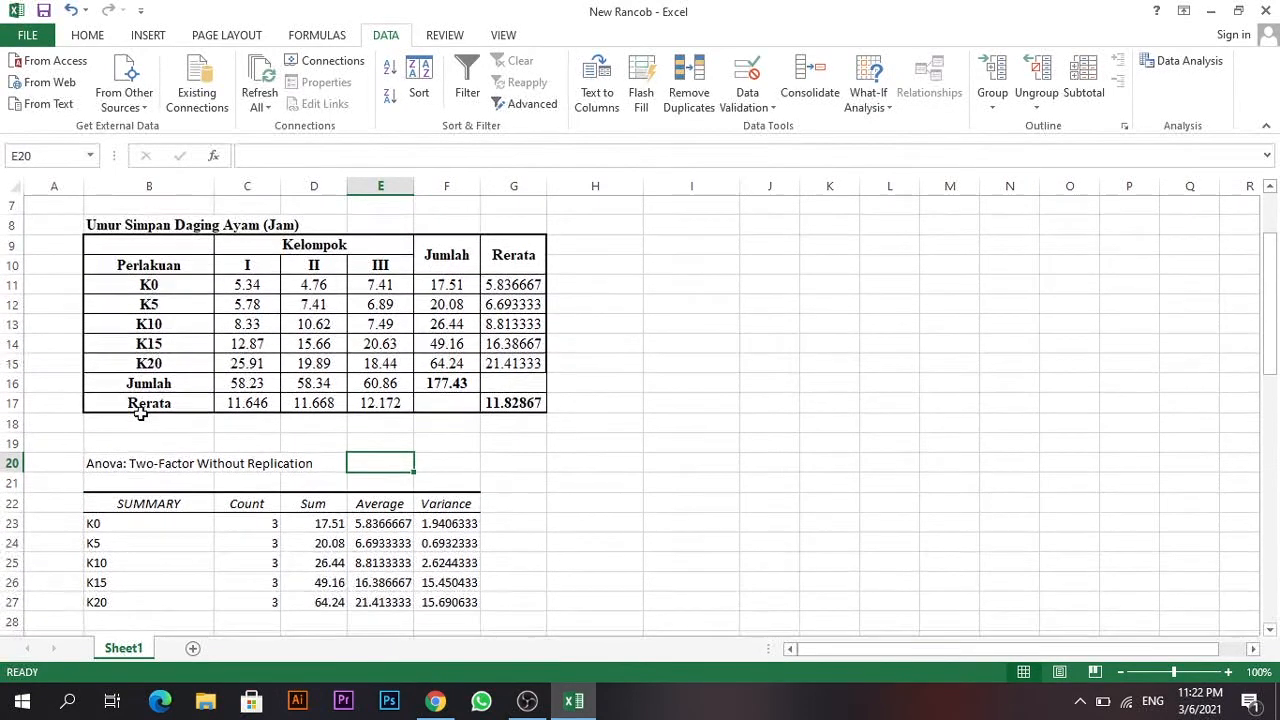
Compare the summary's treatment rows K0 to K20, their counts, and group rows I to III with the original data table.
scroll(130, 526, down, 1)
drag(135, 468, 150, 542)
scroll(270, 550, down, 1)
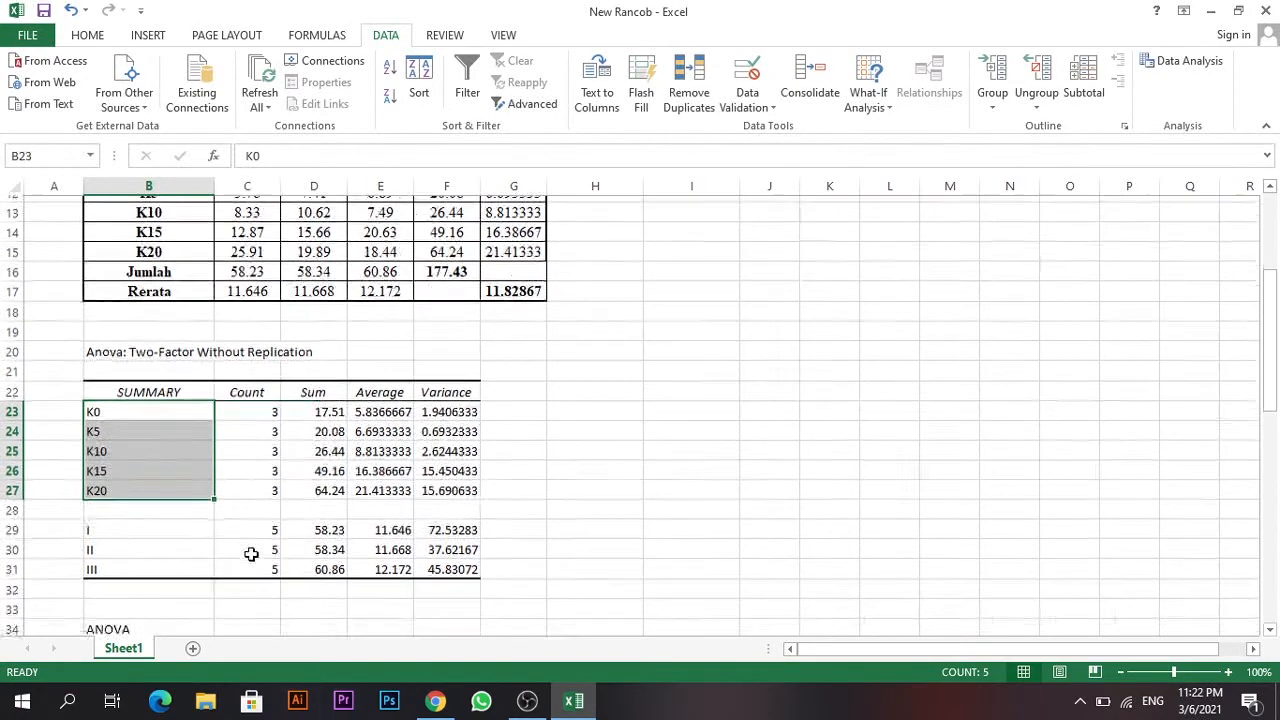
scroll(270, 415, up, 1)
scroll(270, 415, up, 4)
scroll(249, 531, down, 2)
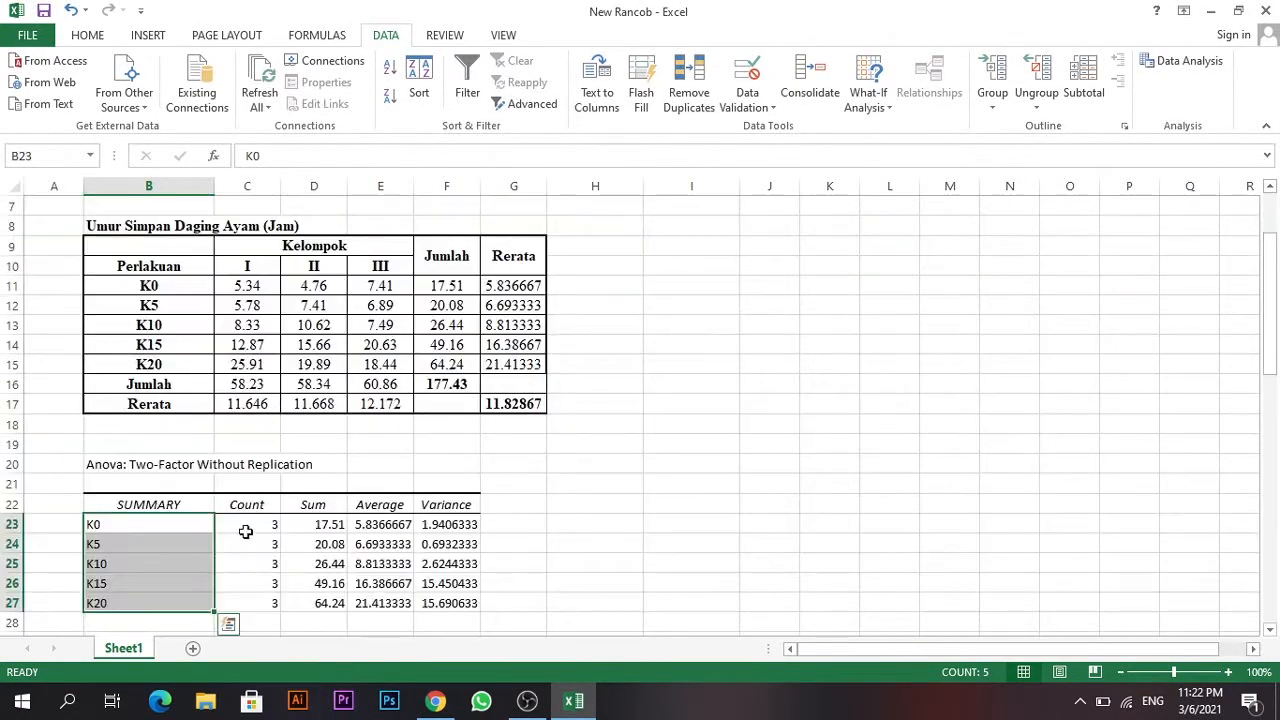
drag(251, 518, 254, 603)
scroll(271, 537, down, 3)
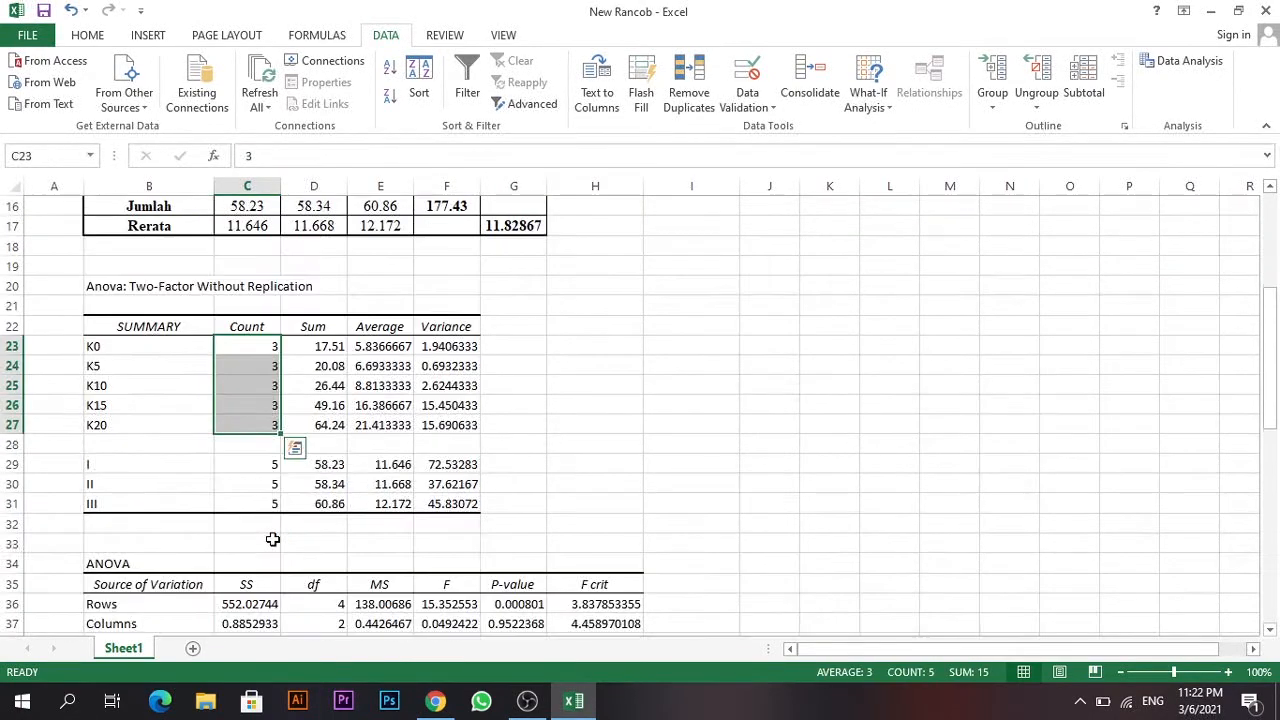
drag(125, 464, 126, 503)
scroll(270, 500, up, 3)
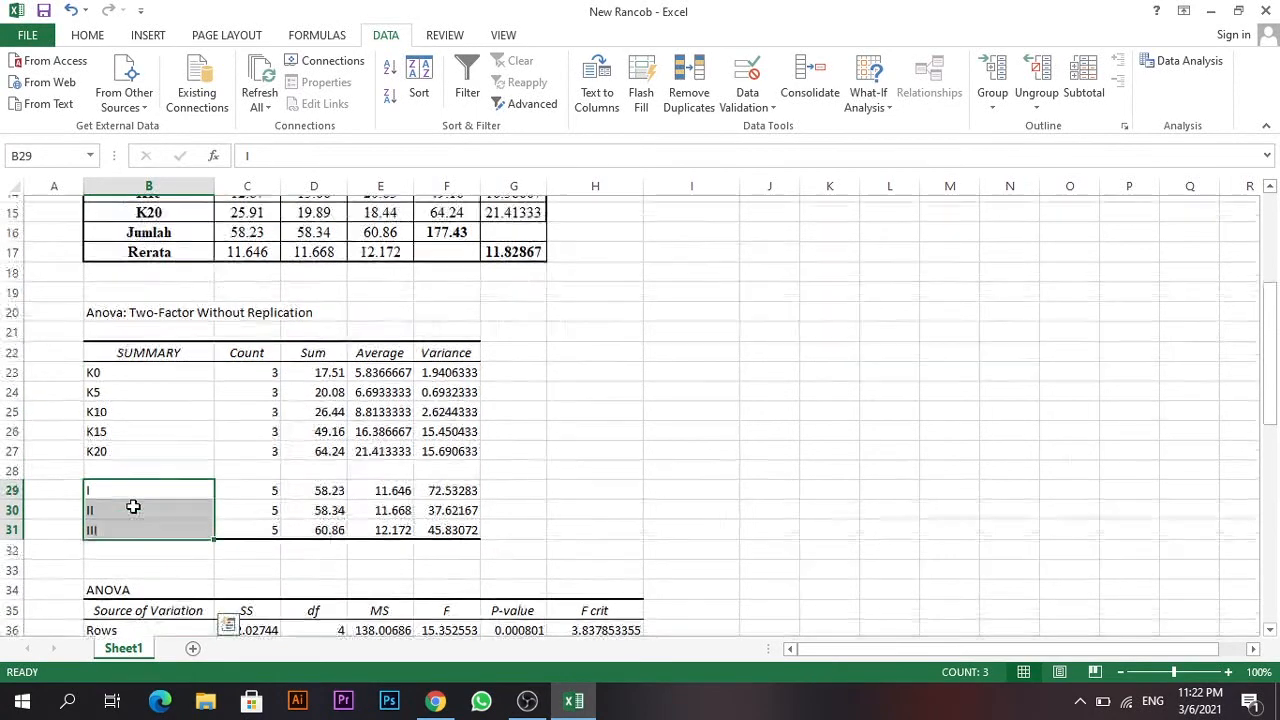
scroll(325, 288, down, 3)
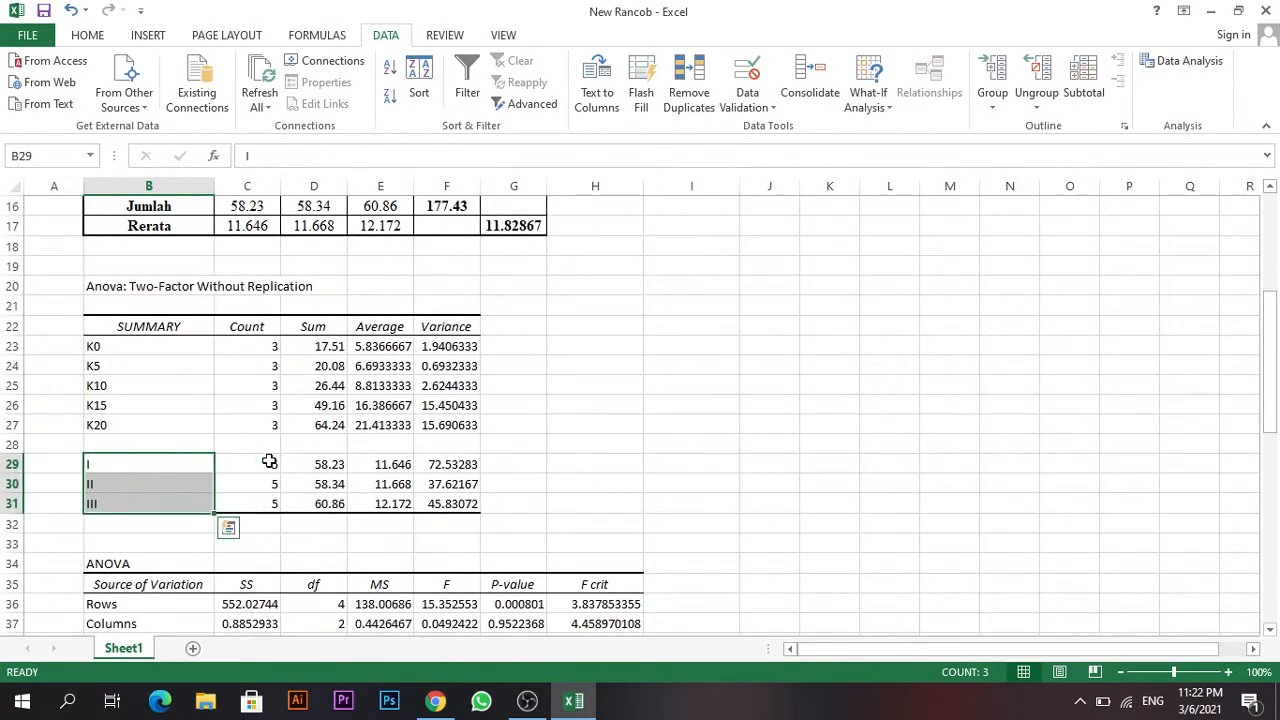
Compare the summary's counts, sums and averages for treatments K0 to K20 and groups I to III with the original data table.
drag(269, 461, 263, 503)
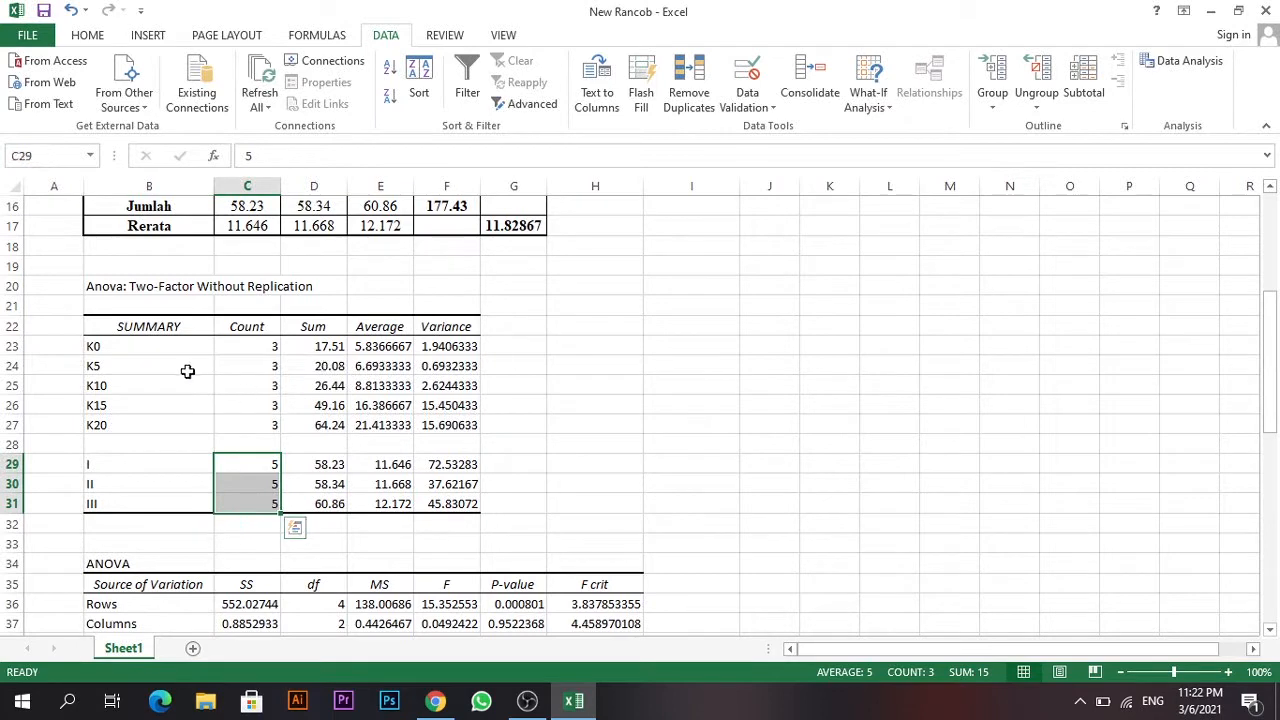
drag(144, 380, 252, 486)
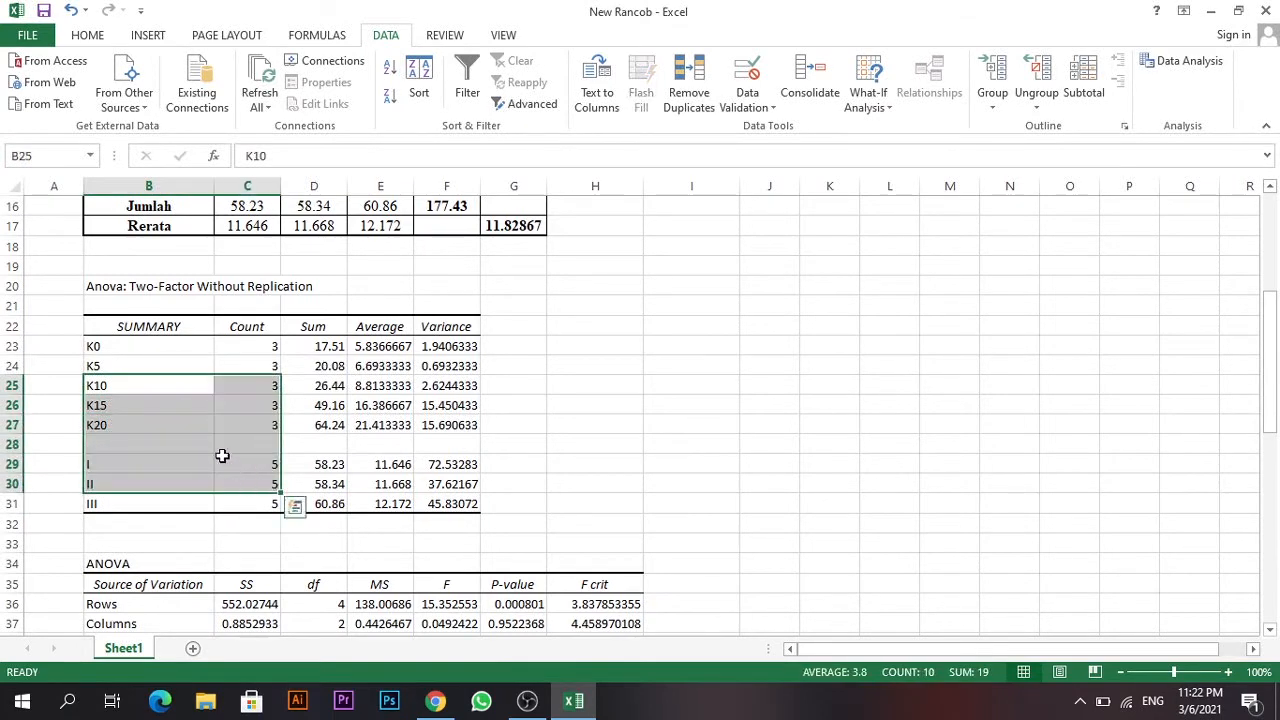
click(159, 391)
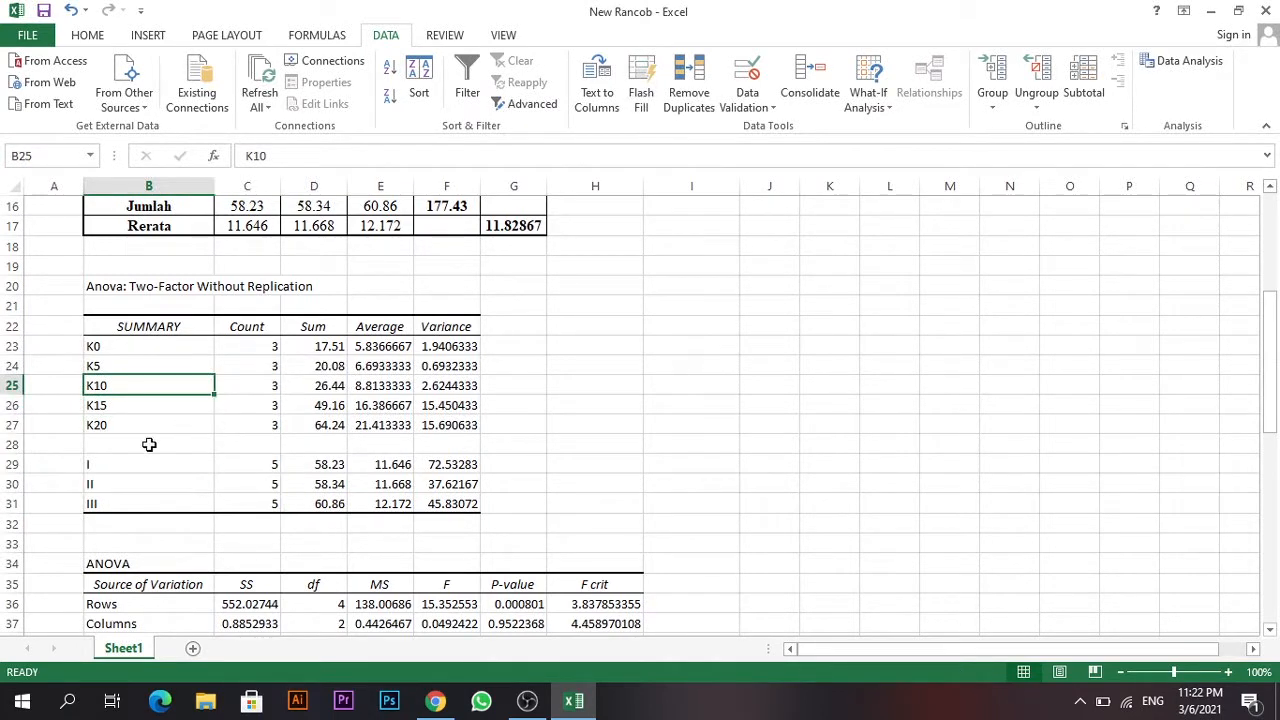
scroll(360, 332, up, 3)
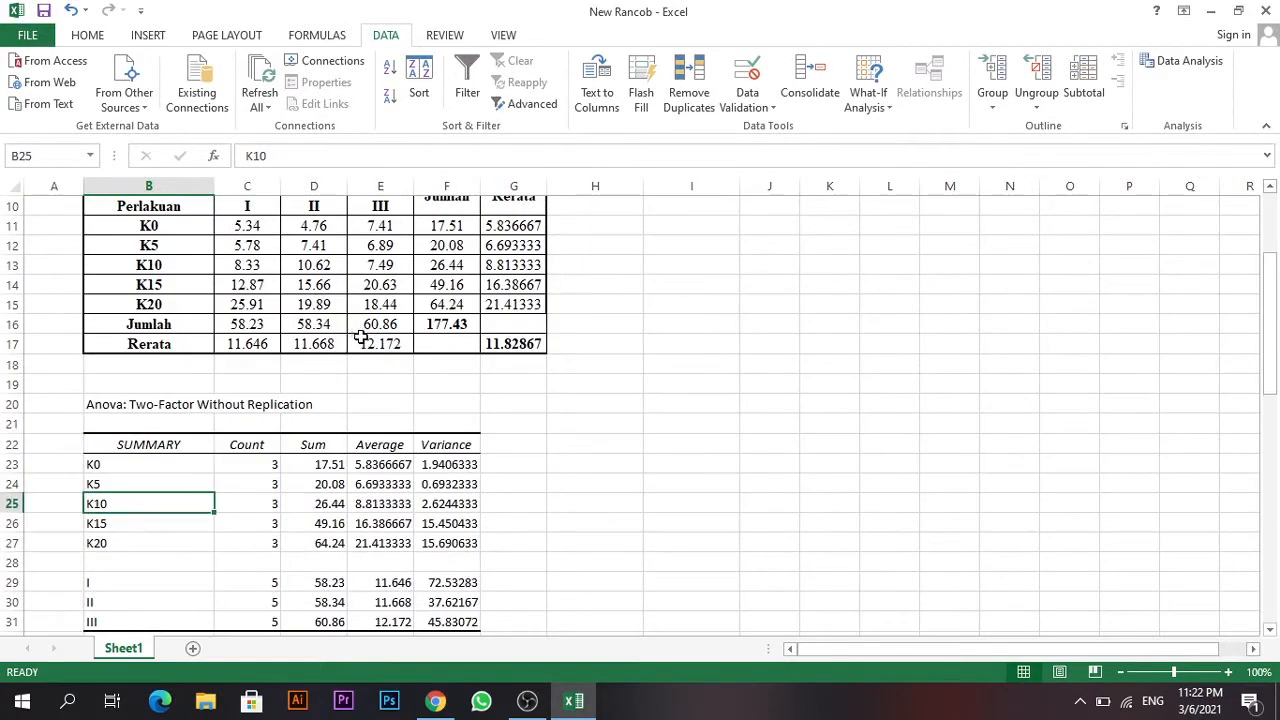
scroll(388, 333, down, 2)
scroll(366, 388, up, 2)
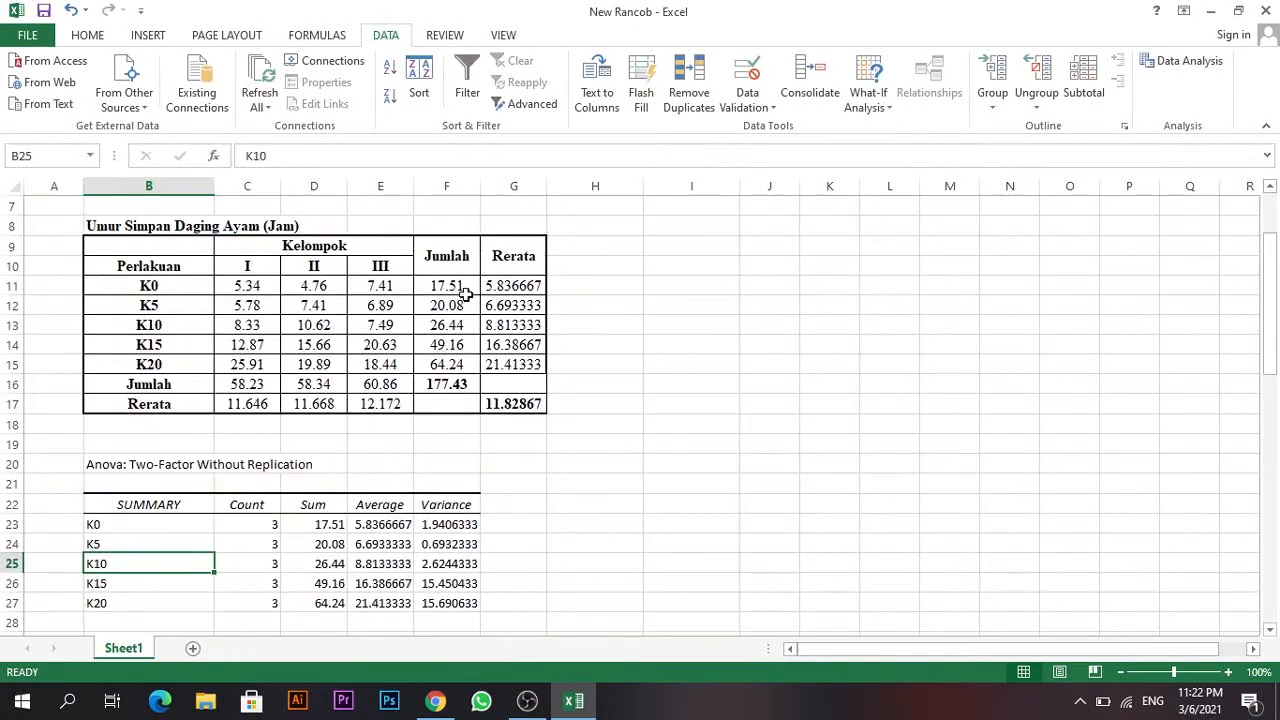
scroll(430, 510, down, 1)
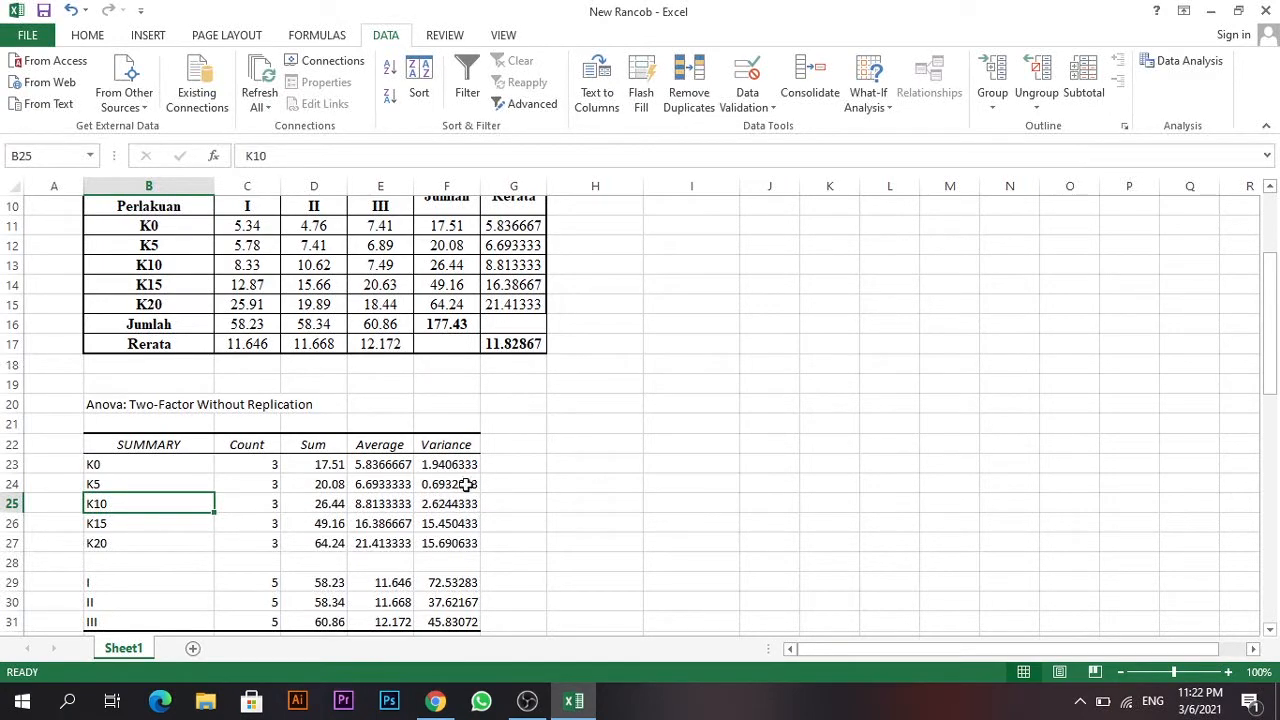
Rename the ANOVA table's Source of Variation header to "Sumber keragaman".
scroll(466, 484, down, 3)
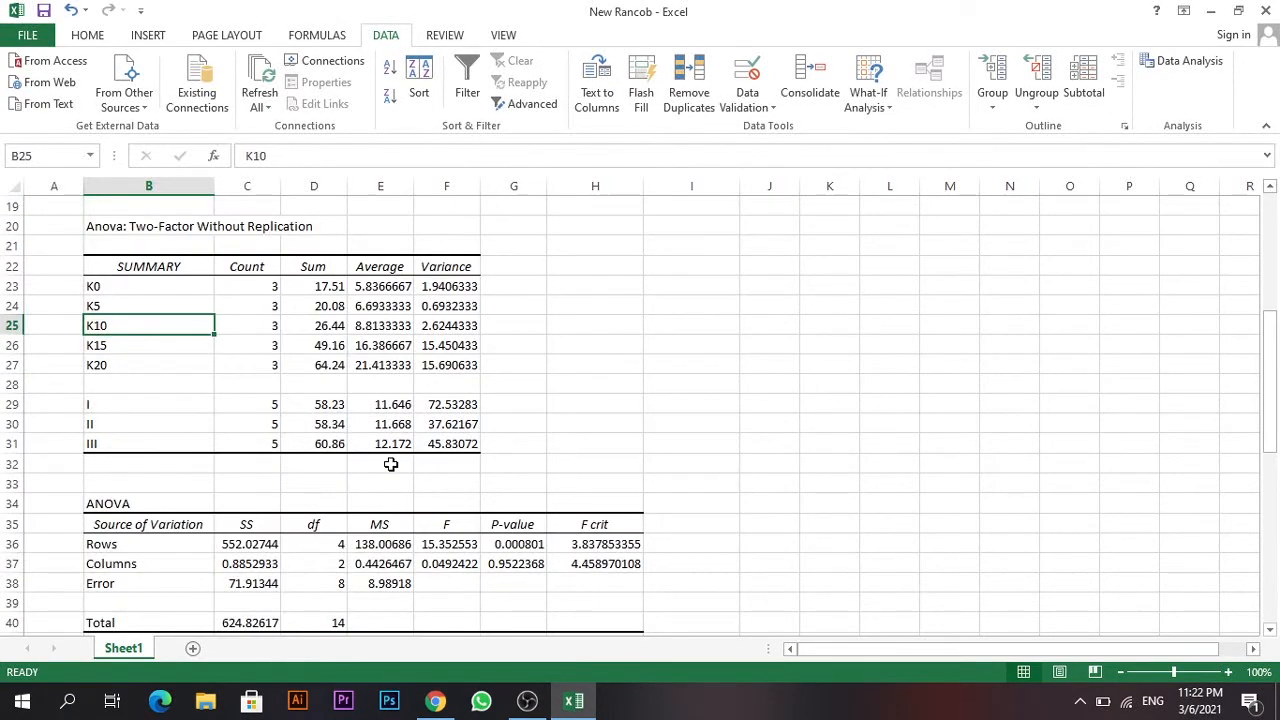
scroll(389, 463, down, 1)
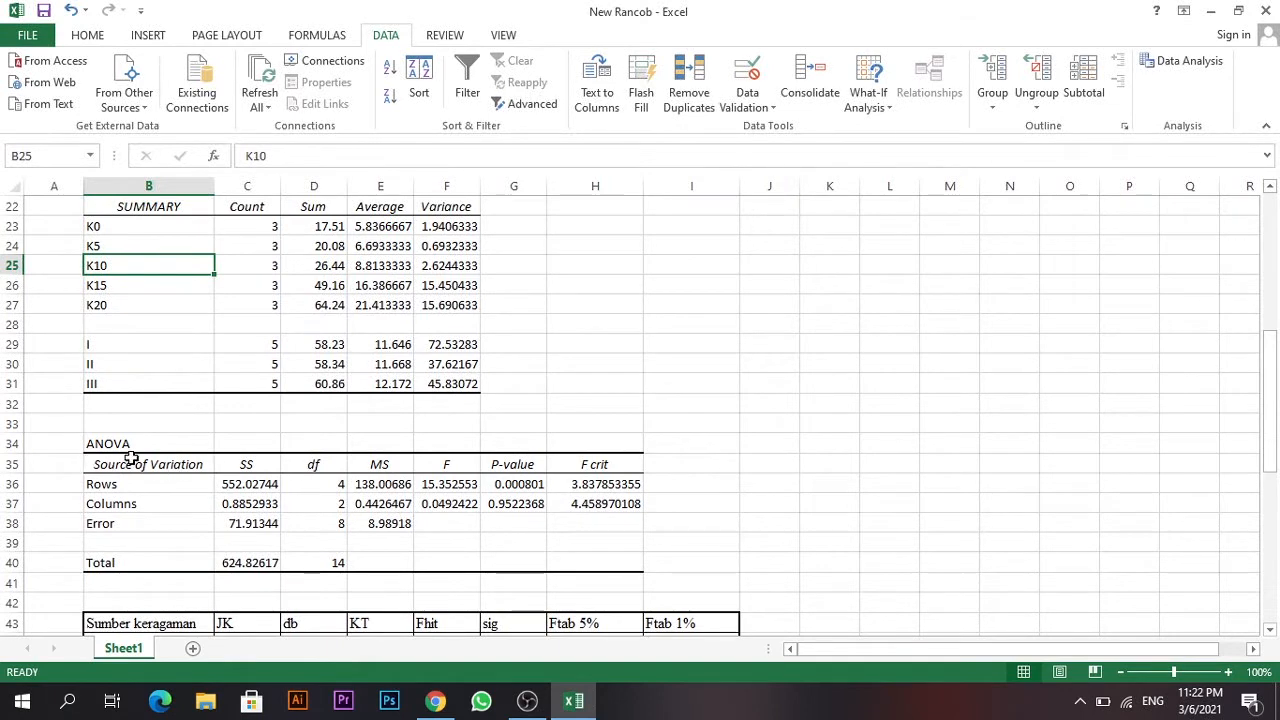
click(132, 465)
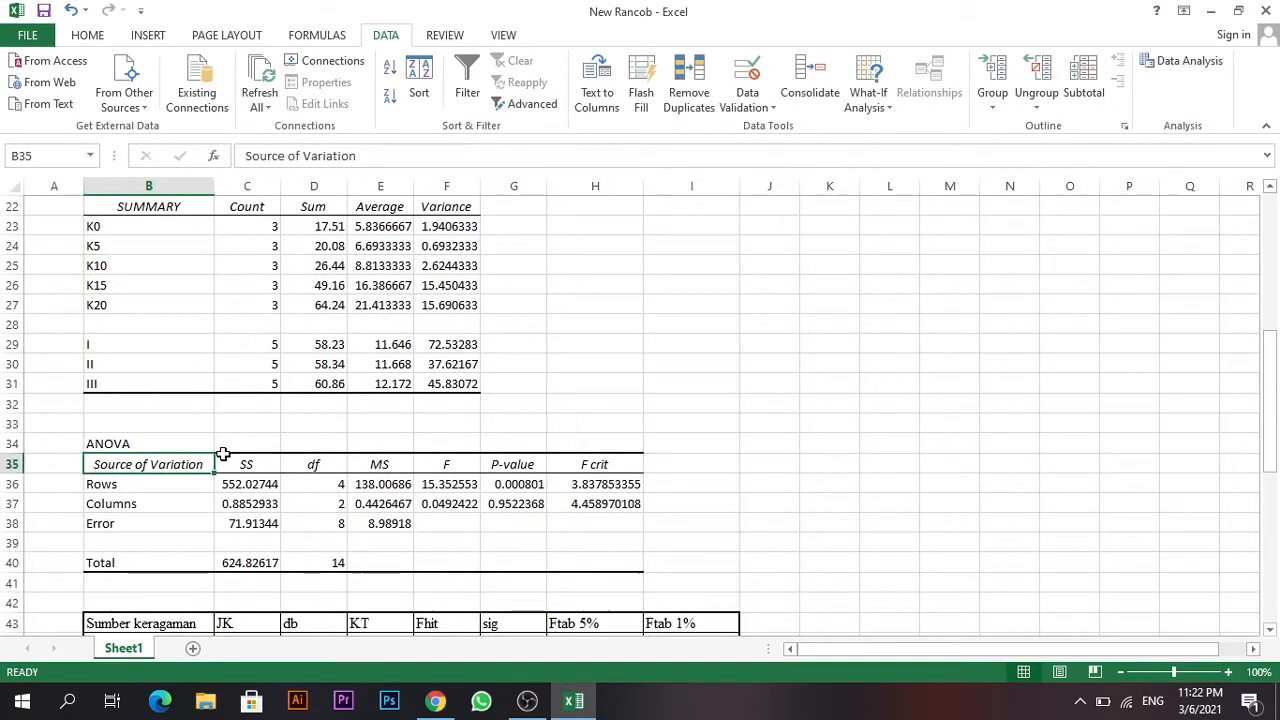
text(SUmber)
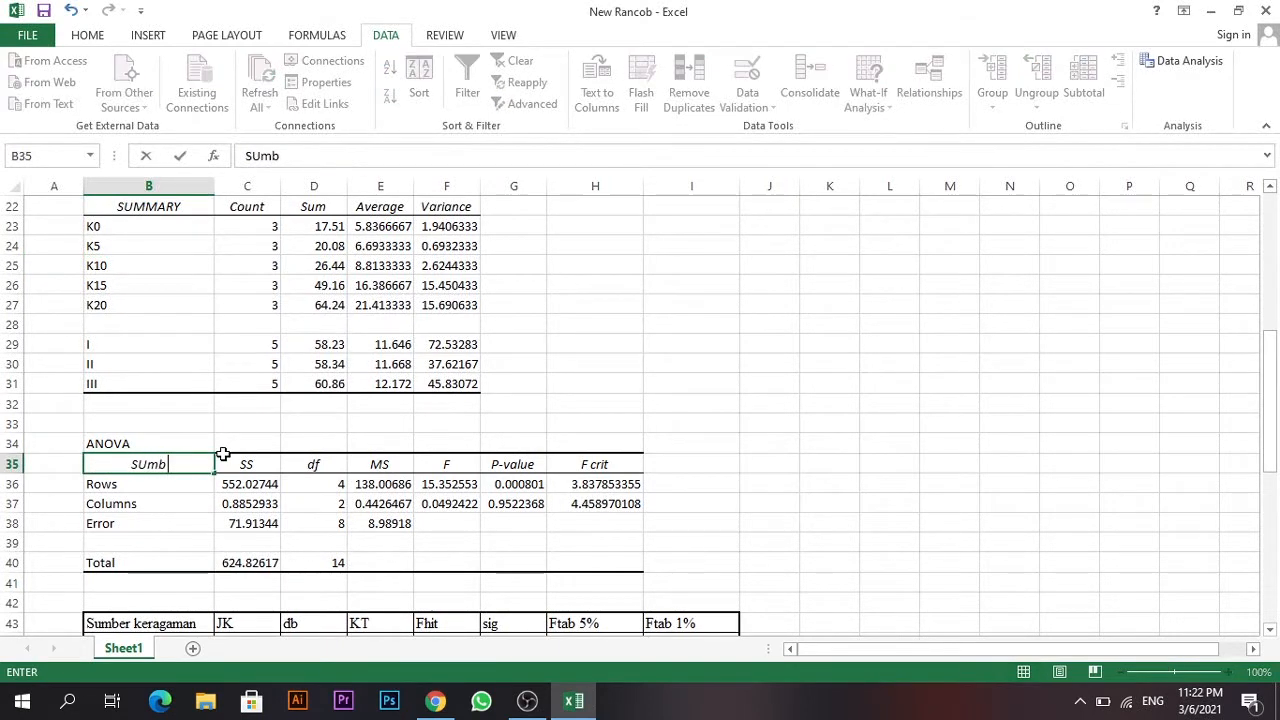
key(BackSpace)
key(BackSpace)
key(BackSpace)
key(BackSpace)
key(BackSpace)
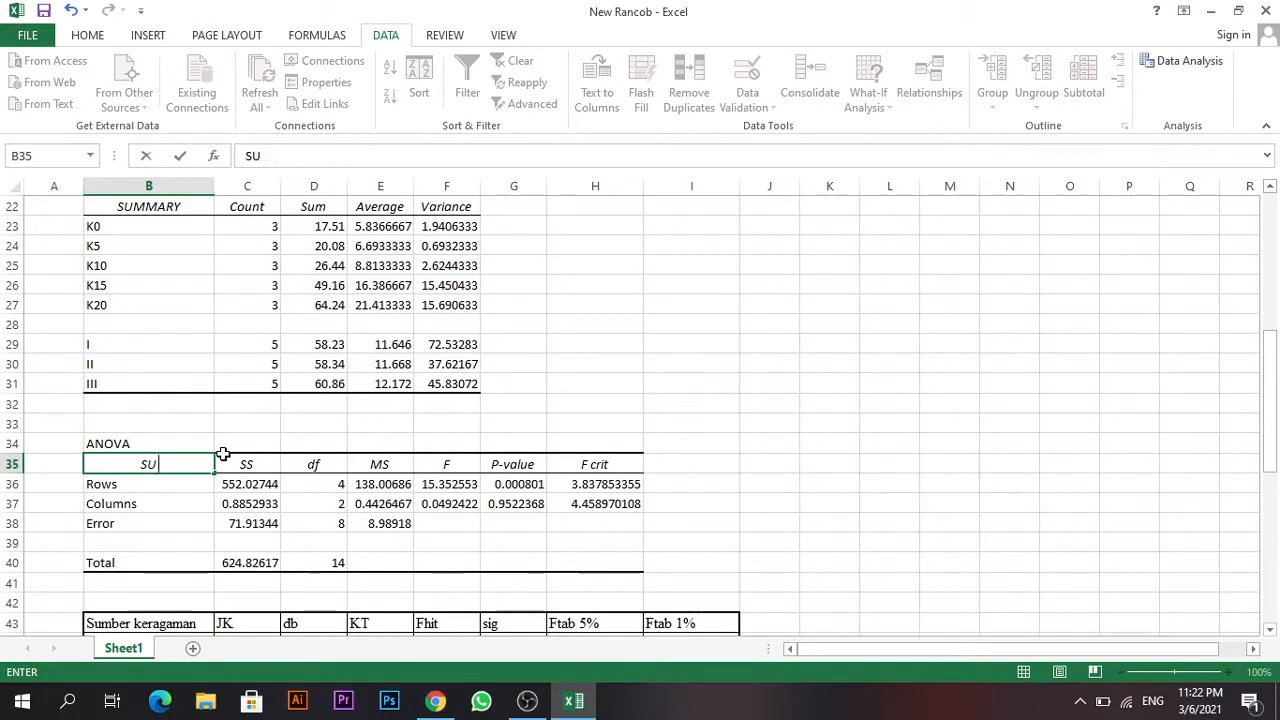
text(umber )
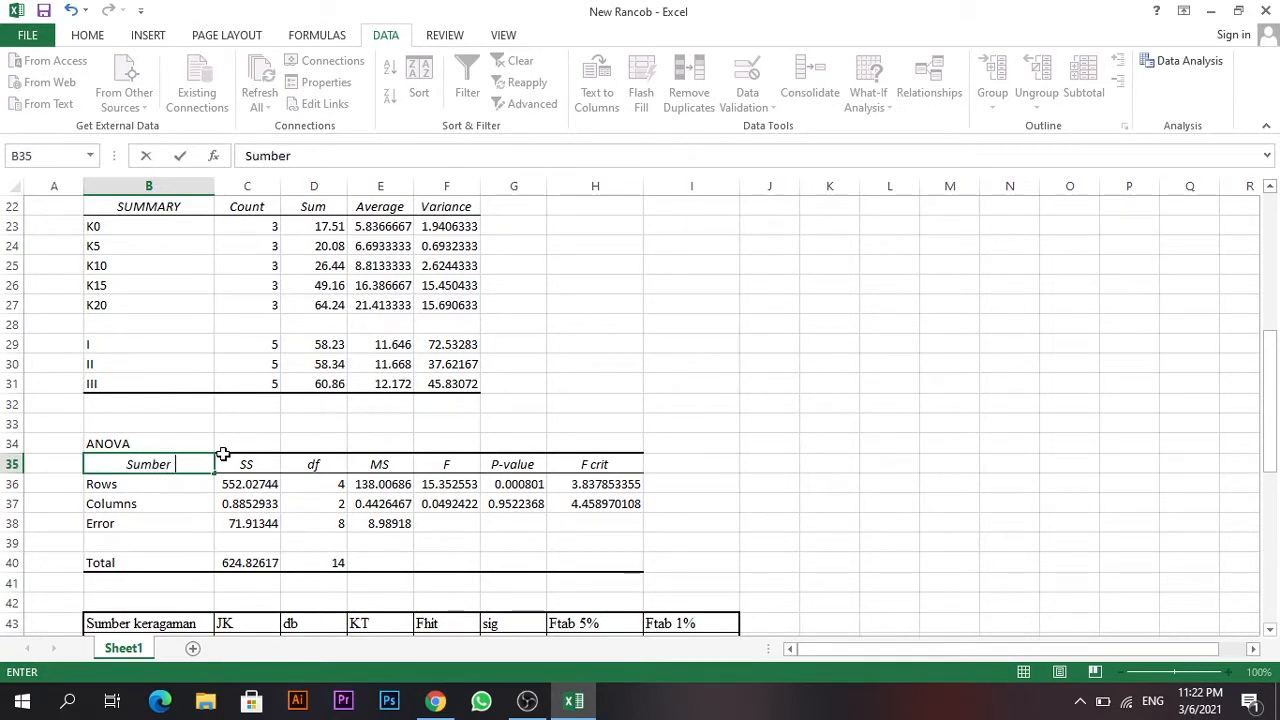
text(keragaman)
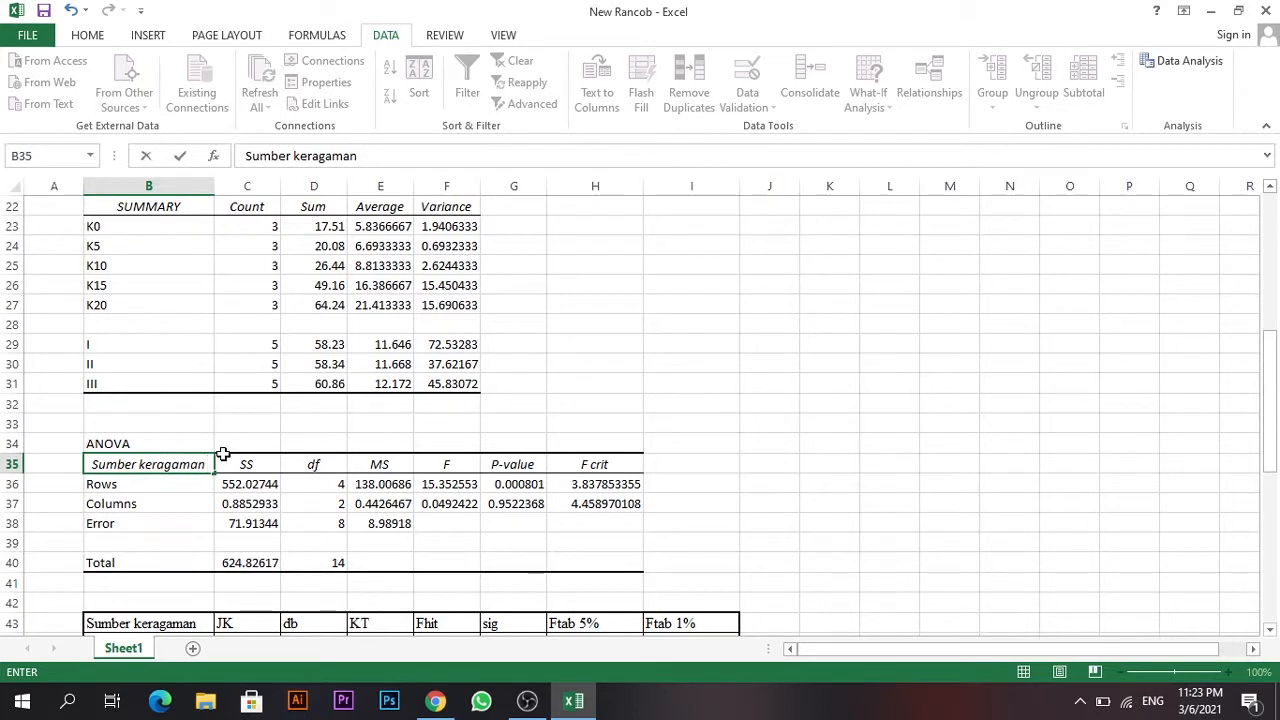
Rename the ANOVA table's SS, df and MS headers to JK, db and KT.
click(264, 465)
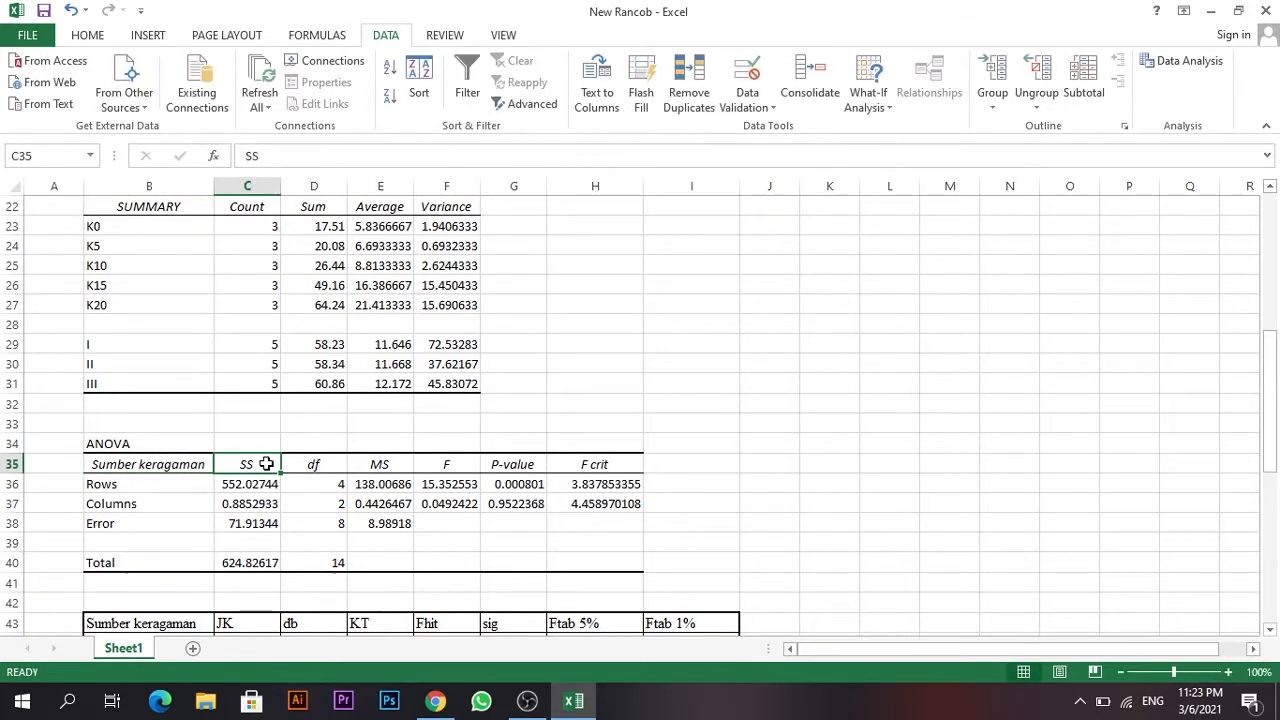
text(JK)
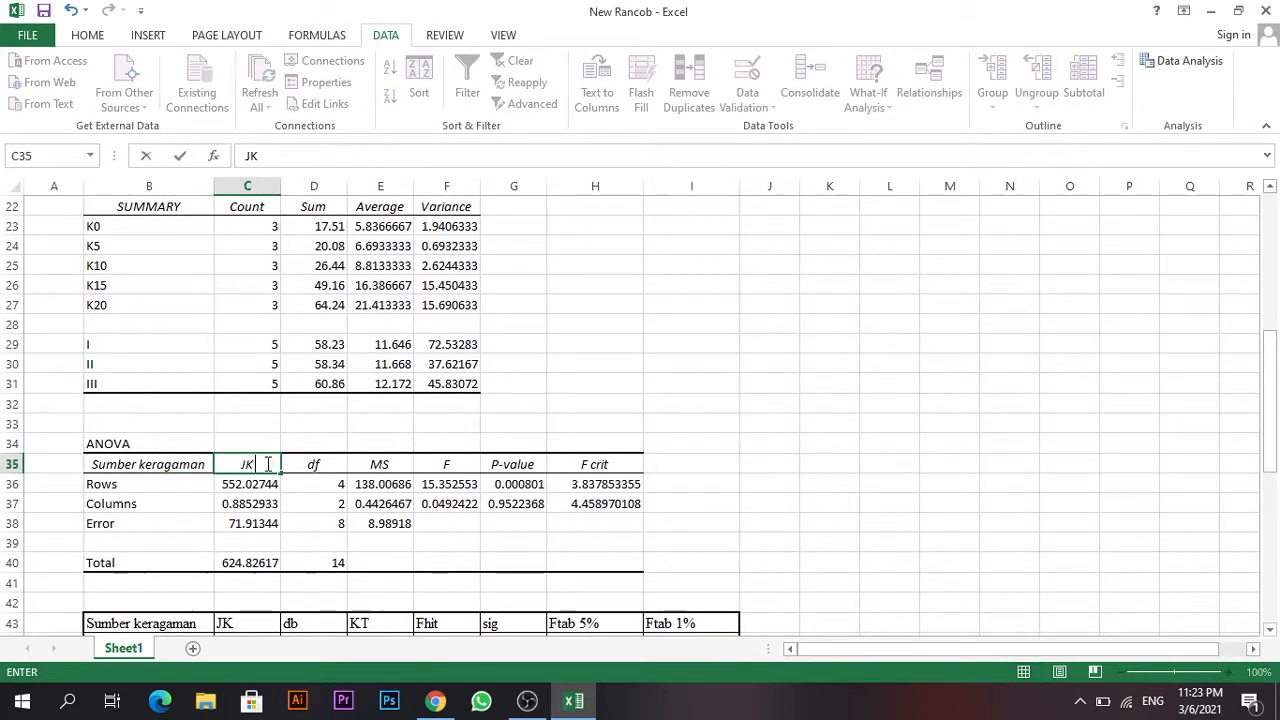
click(323, 463)
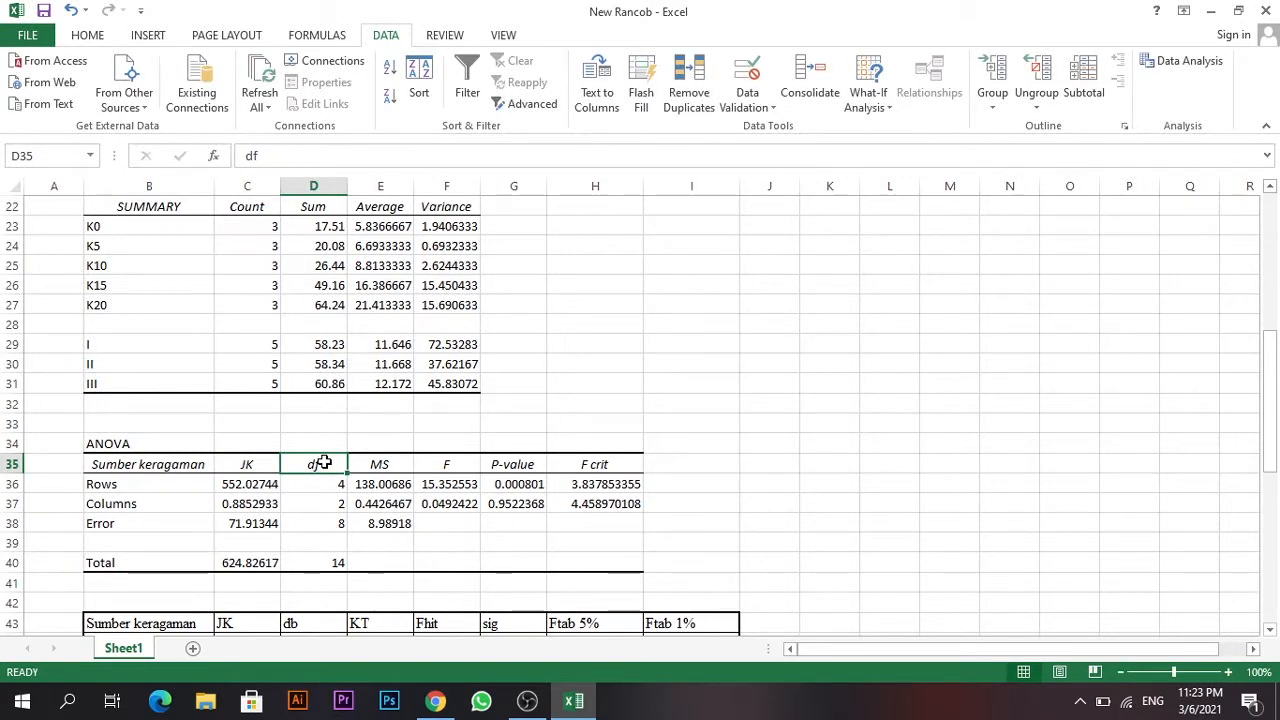
text(db)
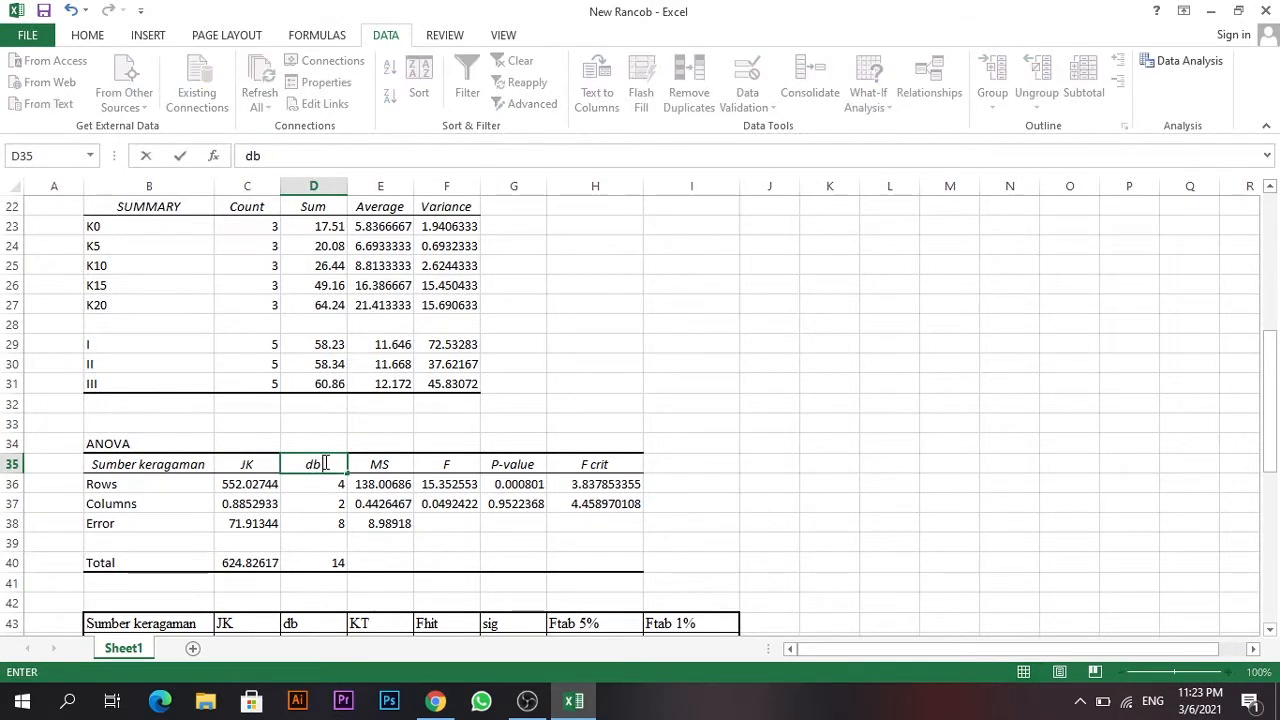
click(397, 464)
scroll(397, 464, down, 1)
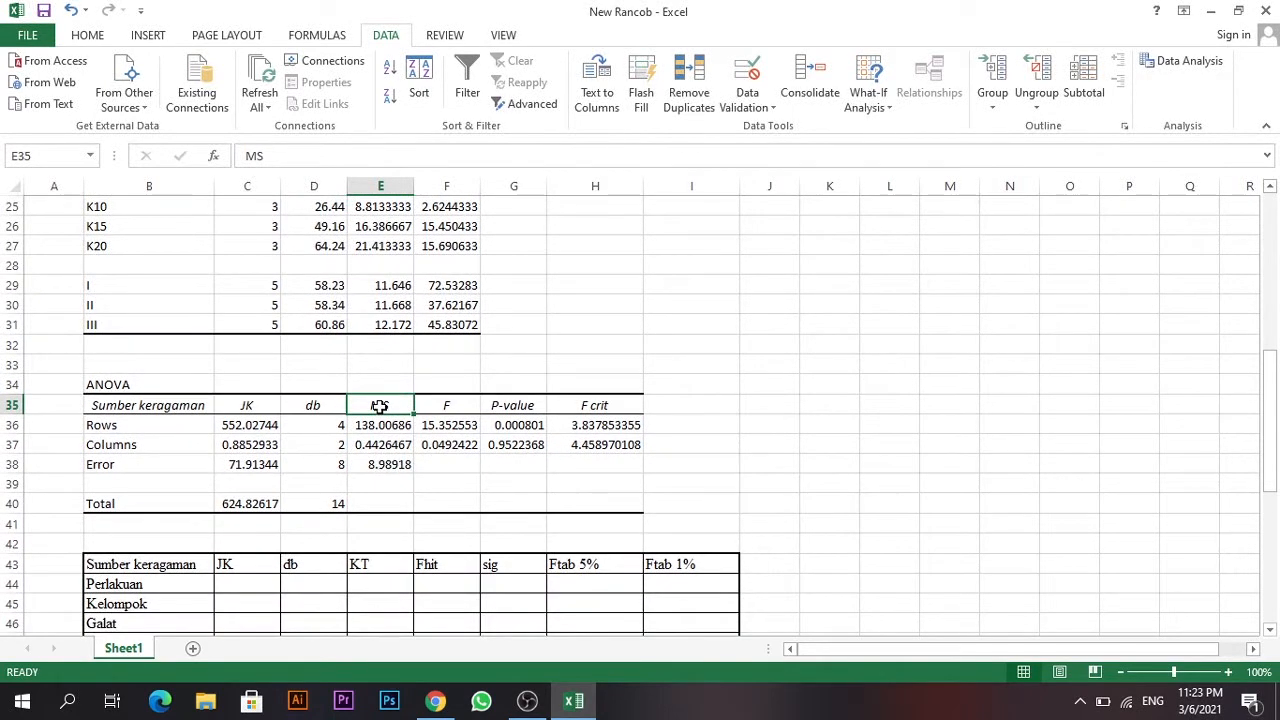
text(KT)
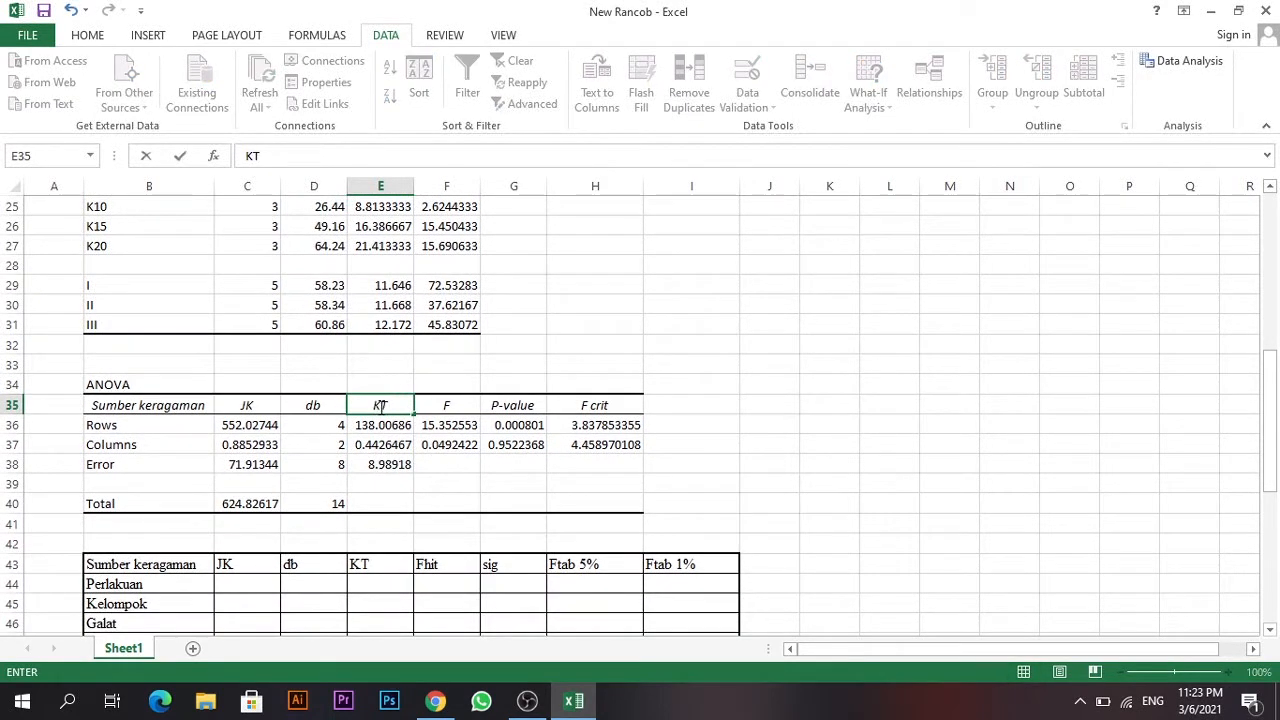
Rename the ANOVA table's F header to Fhit and its F crit header to "Ftabel 5%".
click(453, 408)
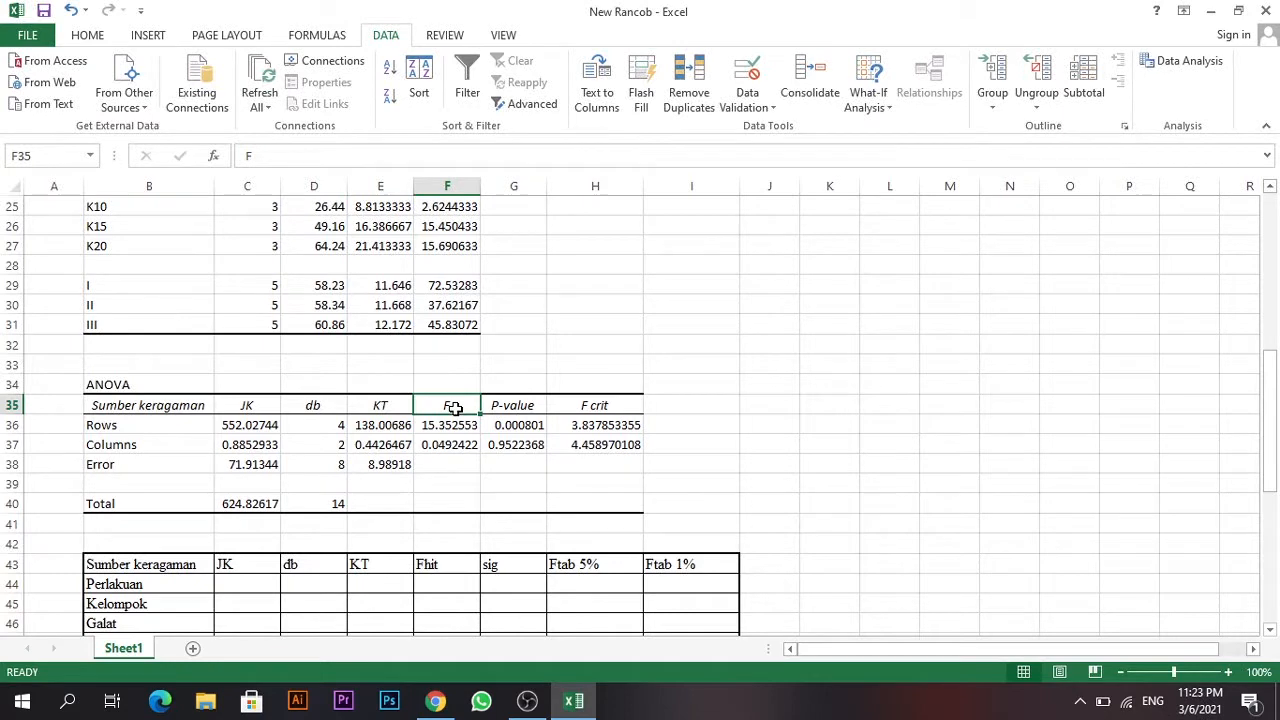
text(F)
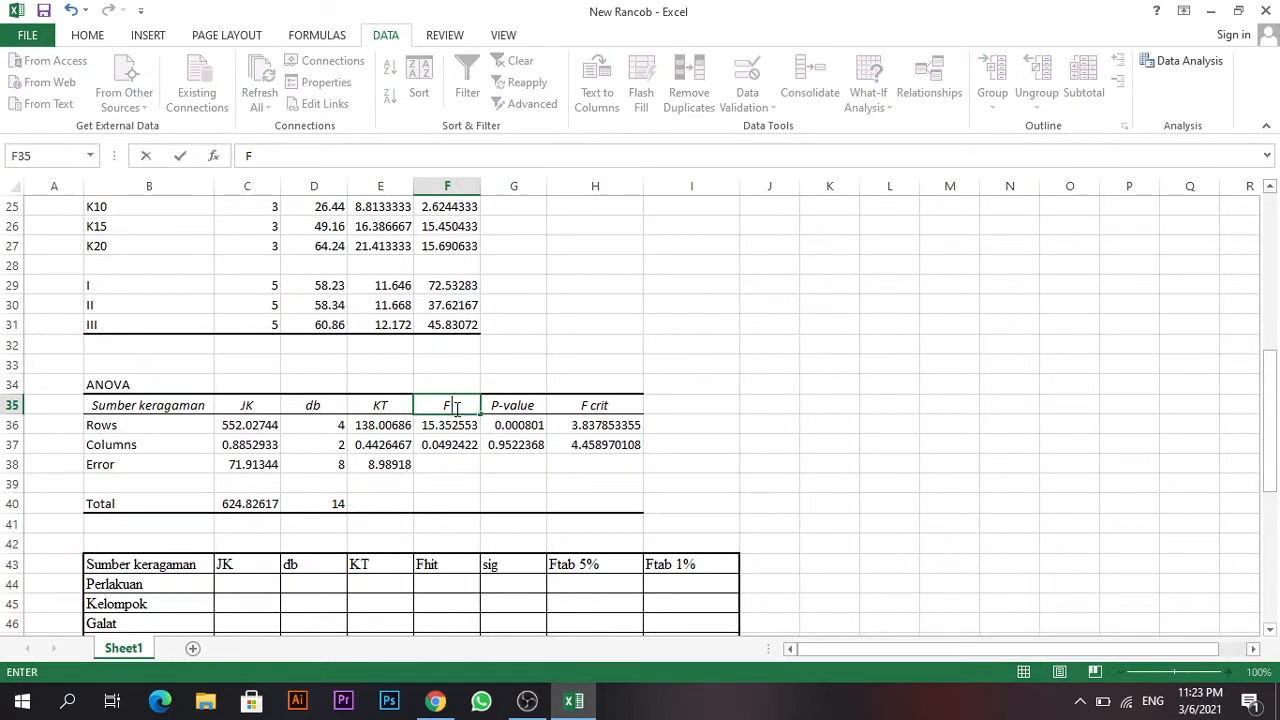
text(hit)
click(598, 407)
text(F)
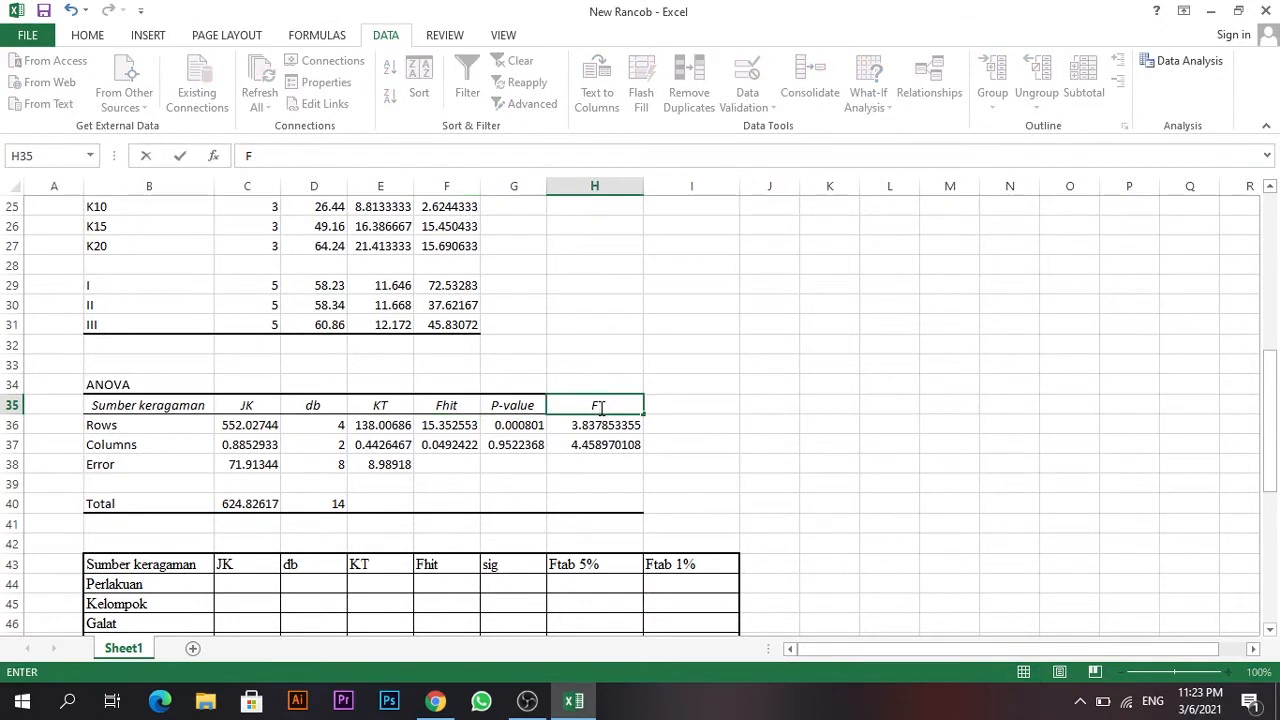
text(tabel 5%)
Relabel the Rows source in the ANOVA table as Perlakuan.
click(150, 428)
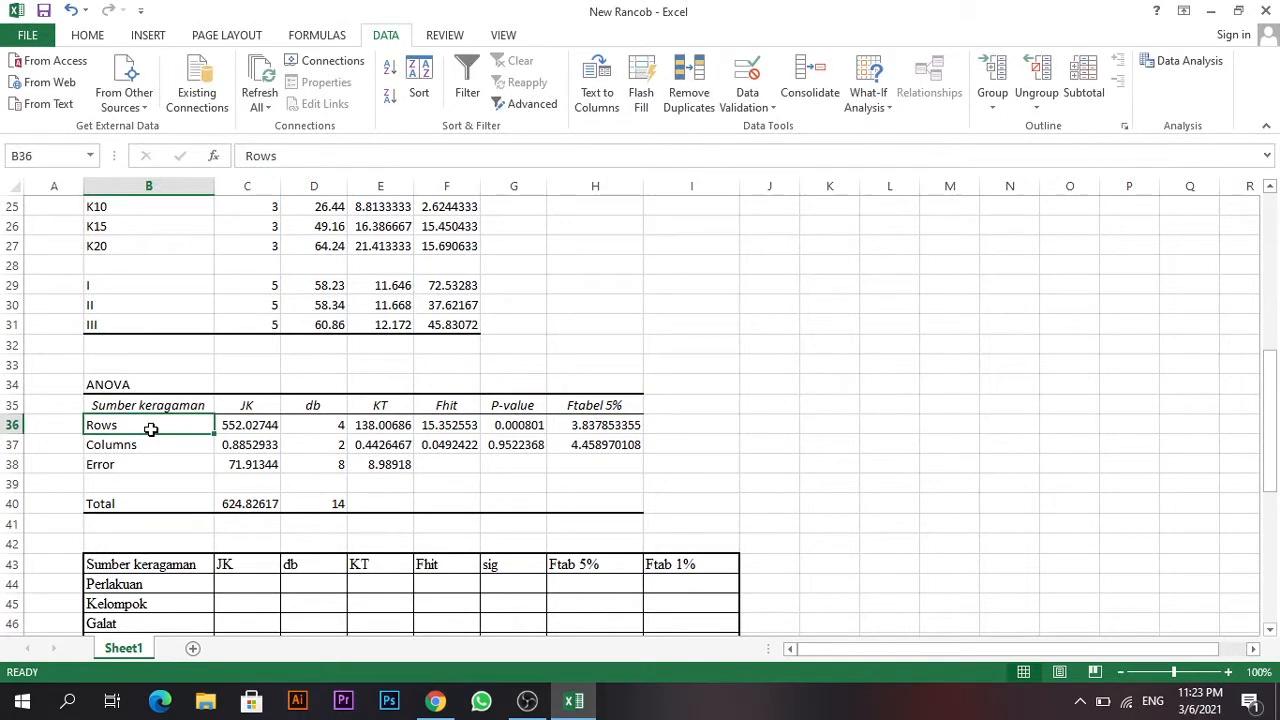
text(Perlak)
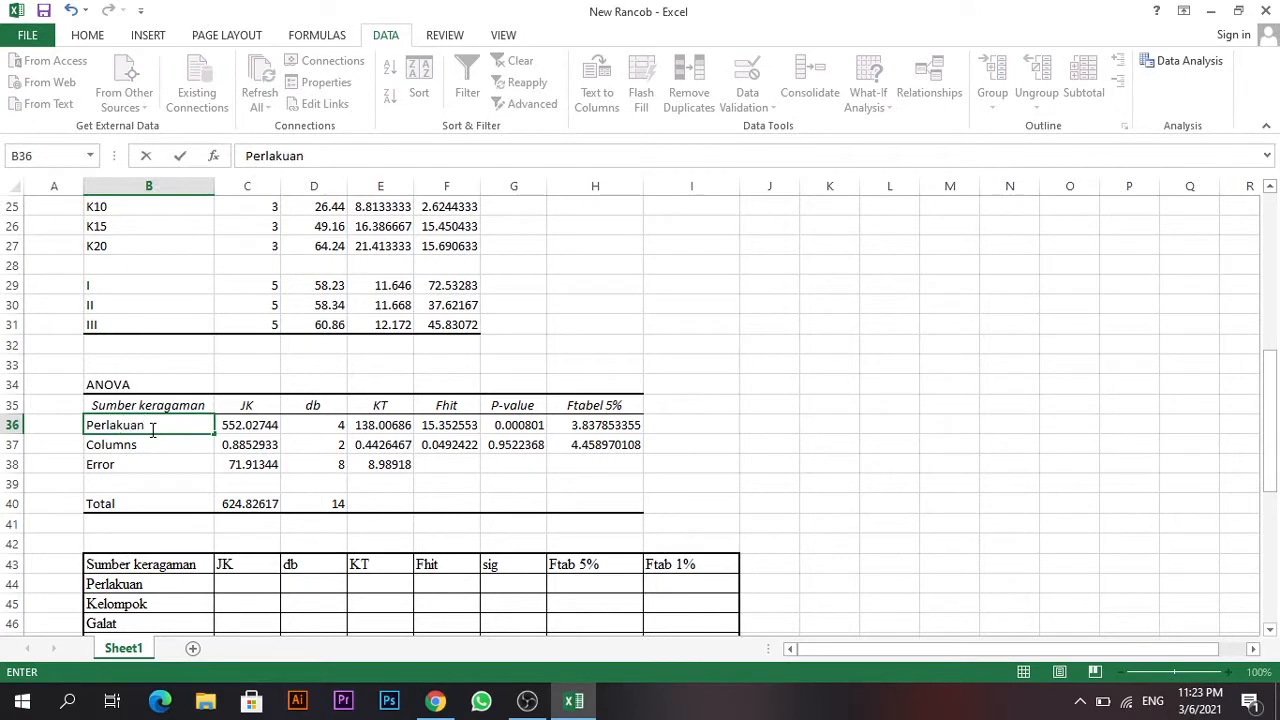
text(uan)
Relabel the Columns source in the ANOVA table as Kelompok.
click(157, 446)
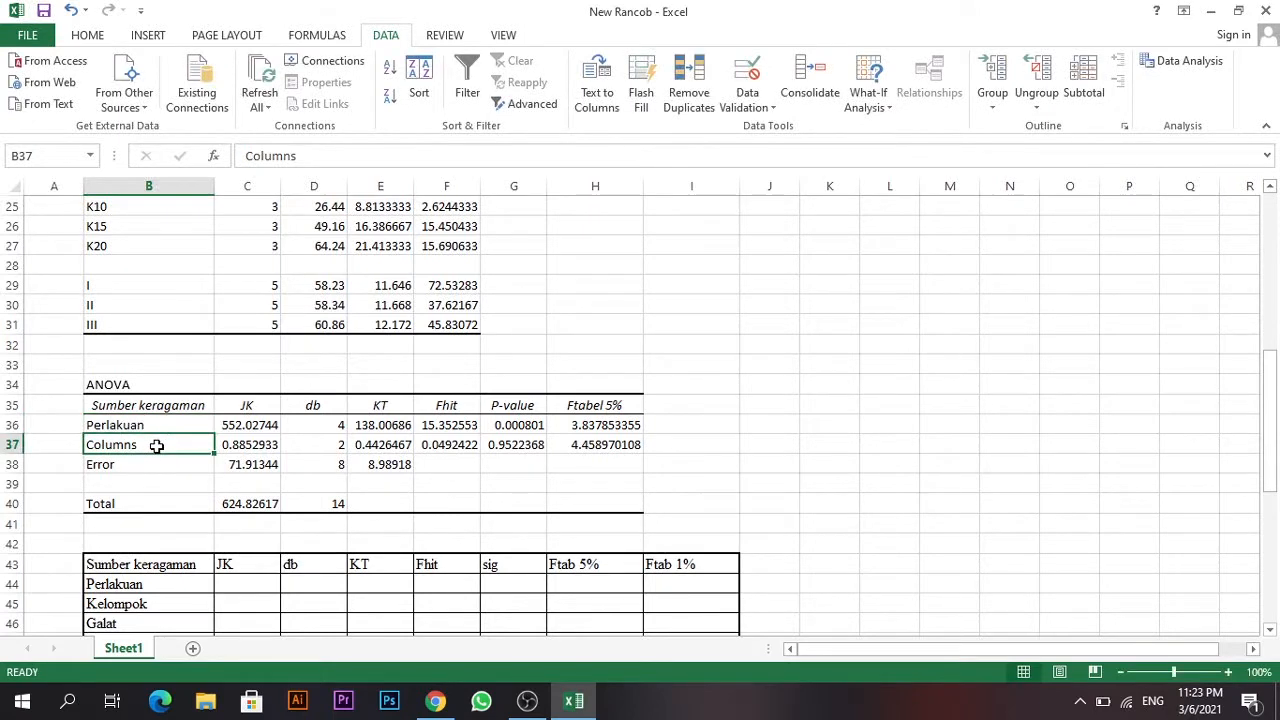
text(Kelompok)
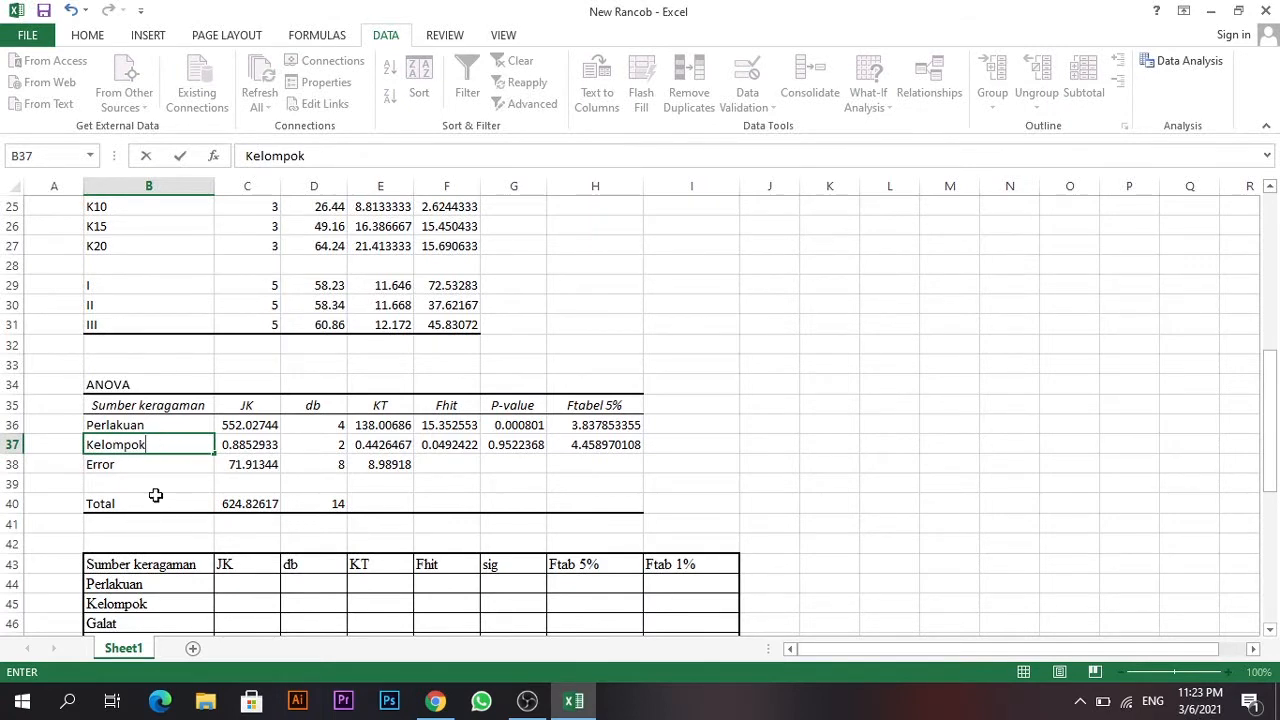
Examine how treatments K0 and K5 run along rows and groups I to III run down columns in the original data table.
scroll(170, 478, up, 6)
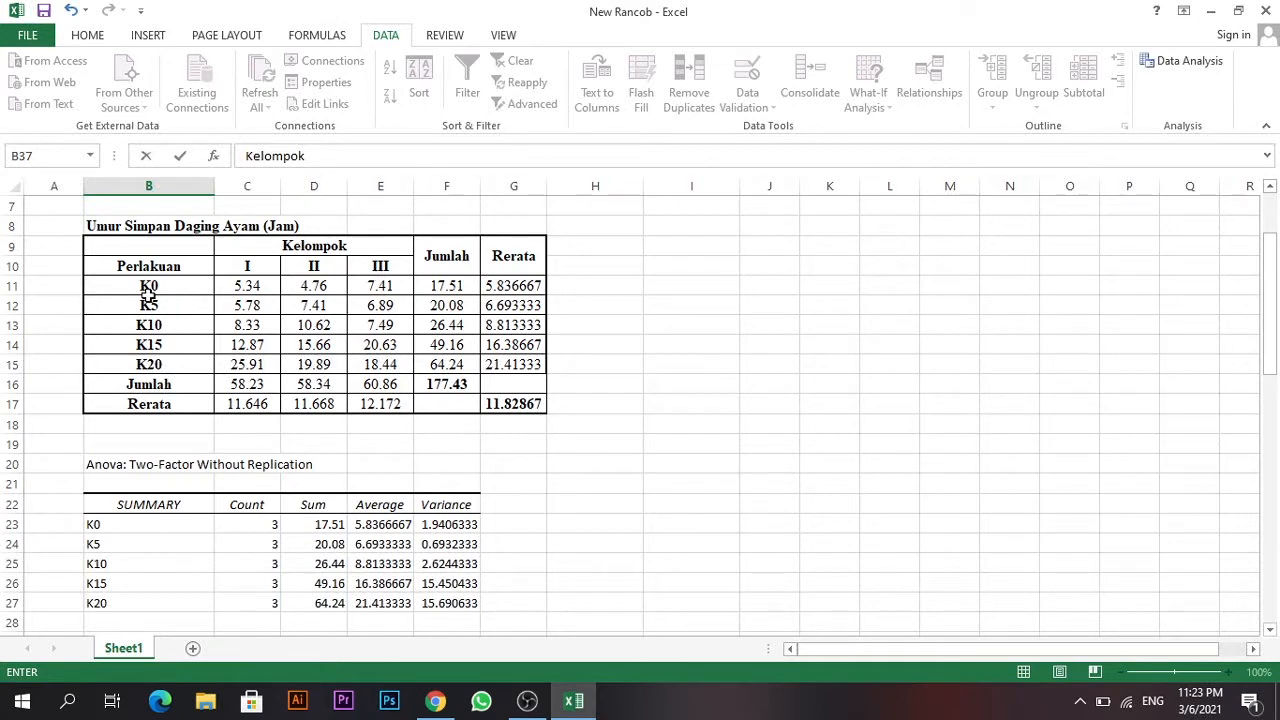
drag(155, 288, 385, 287)
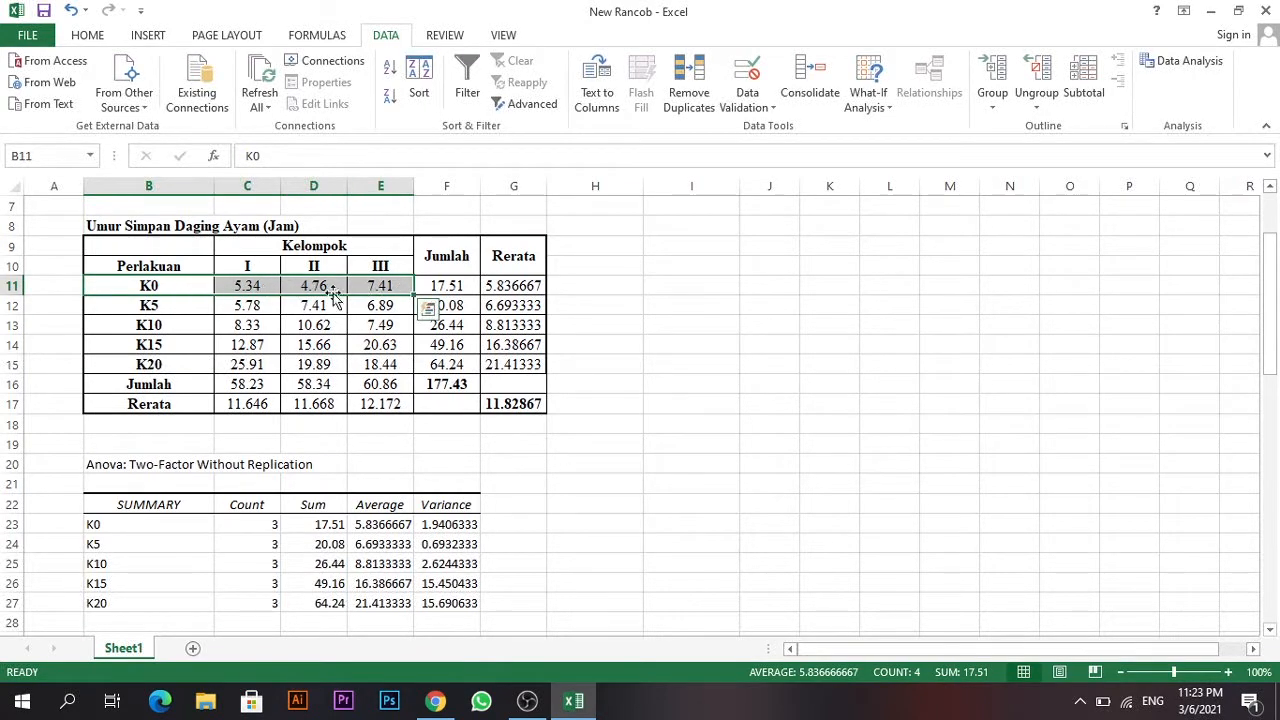
drag(177, 286, 446, 297)
drag(170, 310, 440, 307)
scroll(380, 340, down, 6)
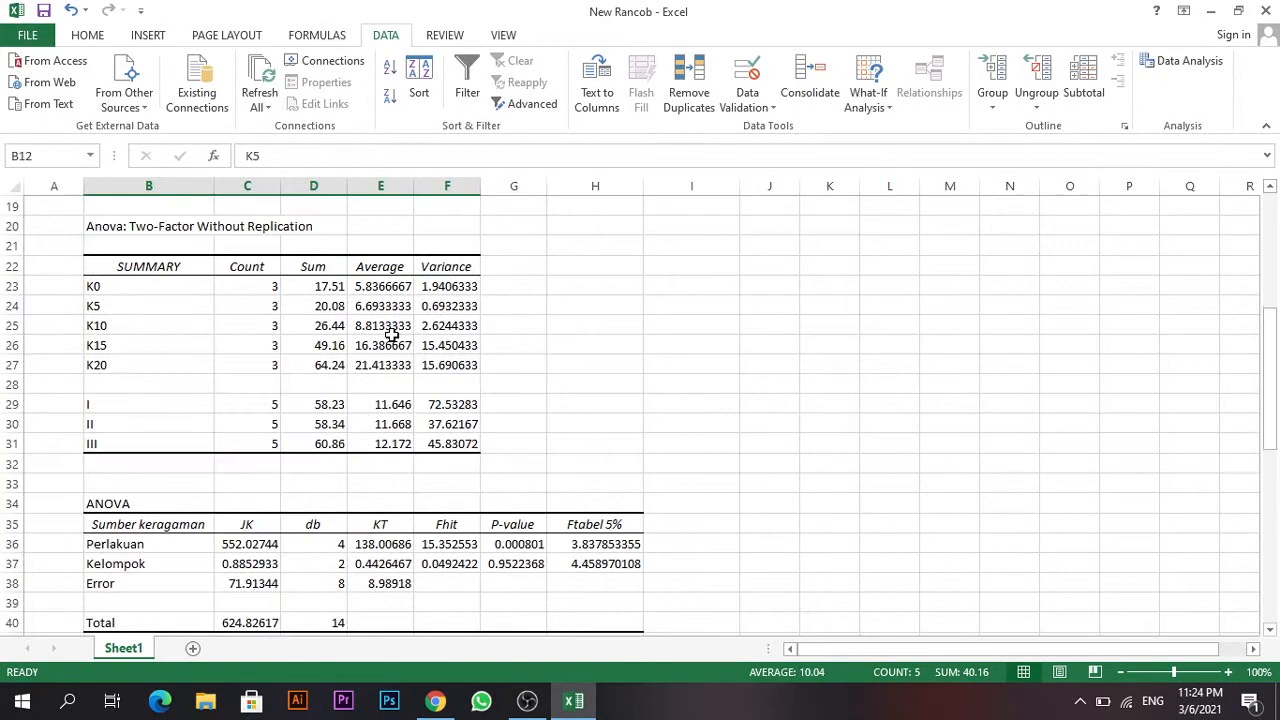
scroll(371, 366, up, 7)
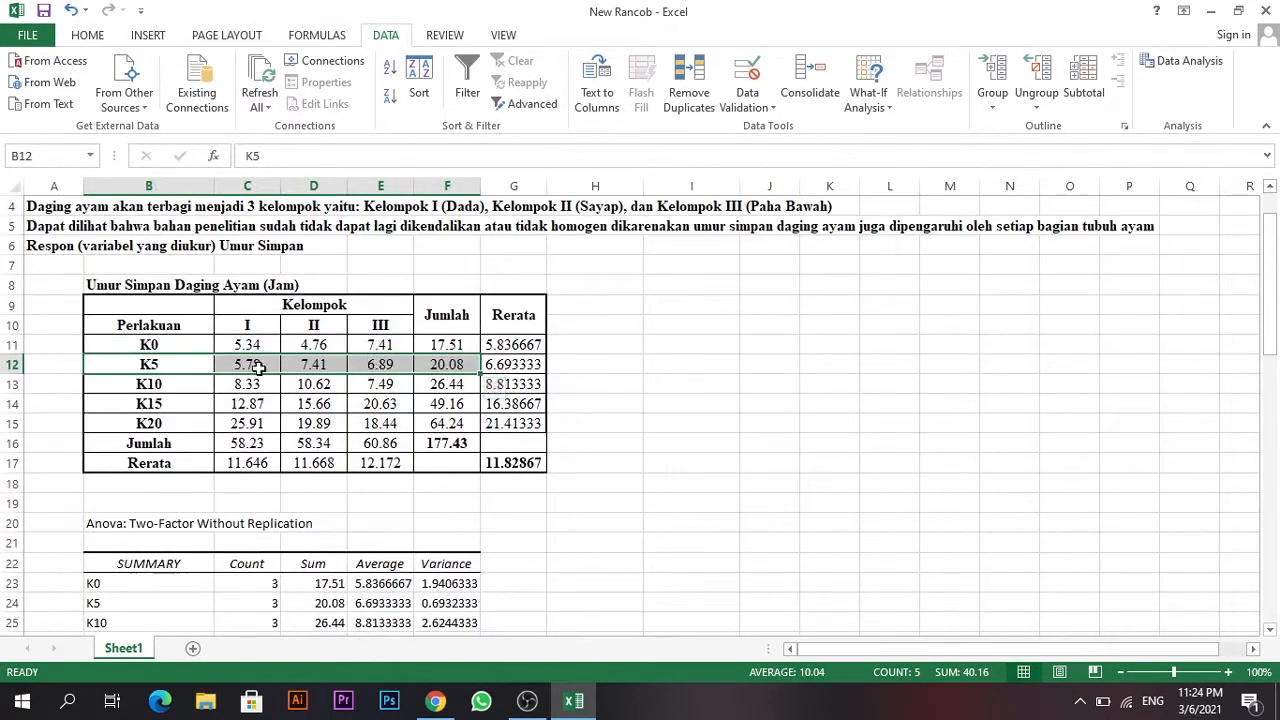
drag(256, 326, 247, 423)
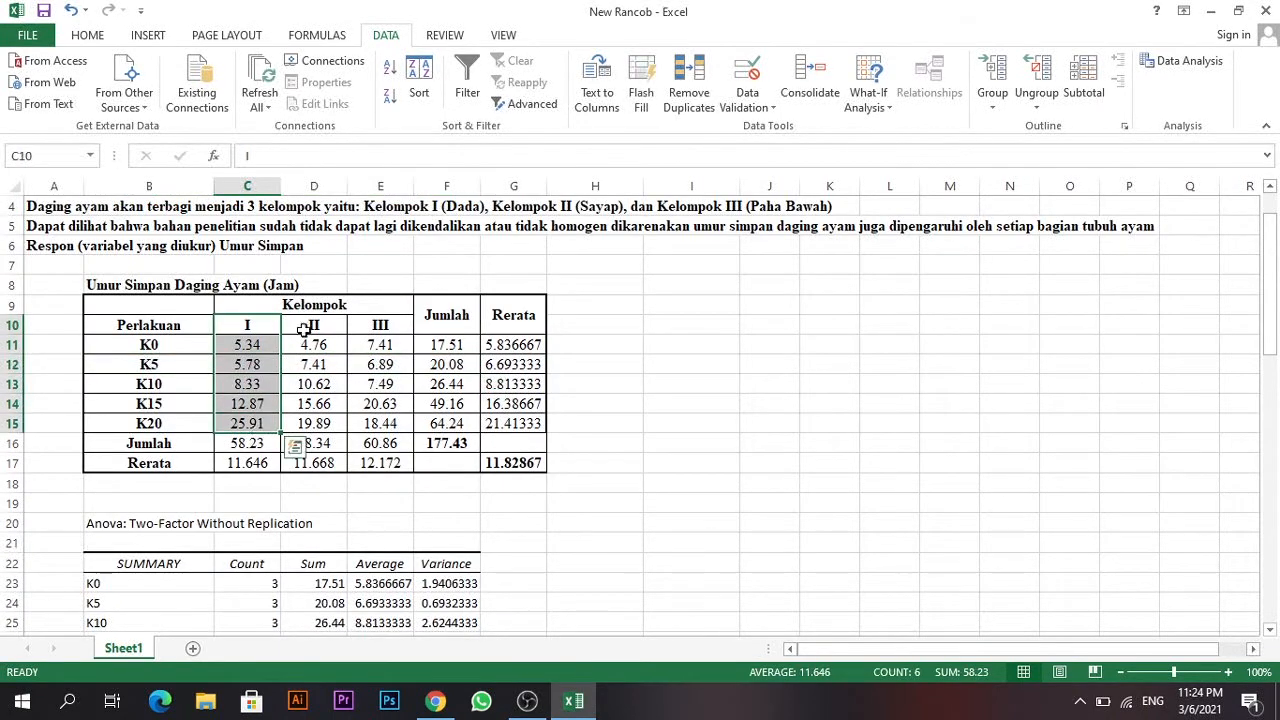
drag(313, 326, 313, 423)
drag(380, 341, 380, 423)
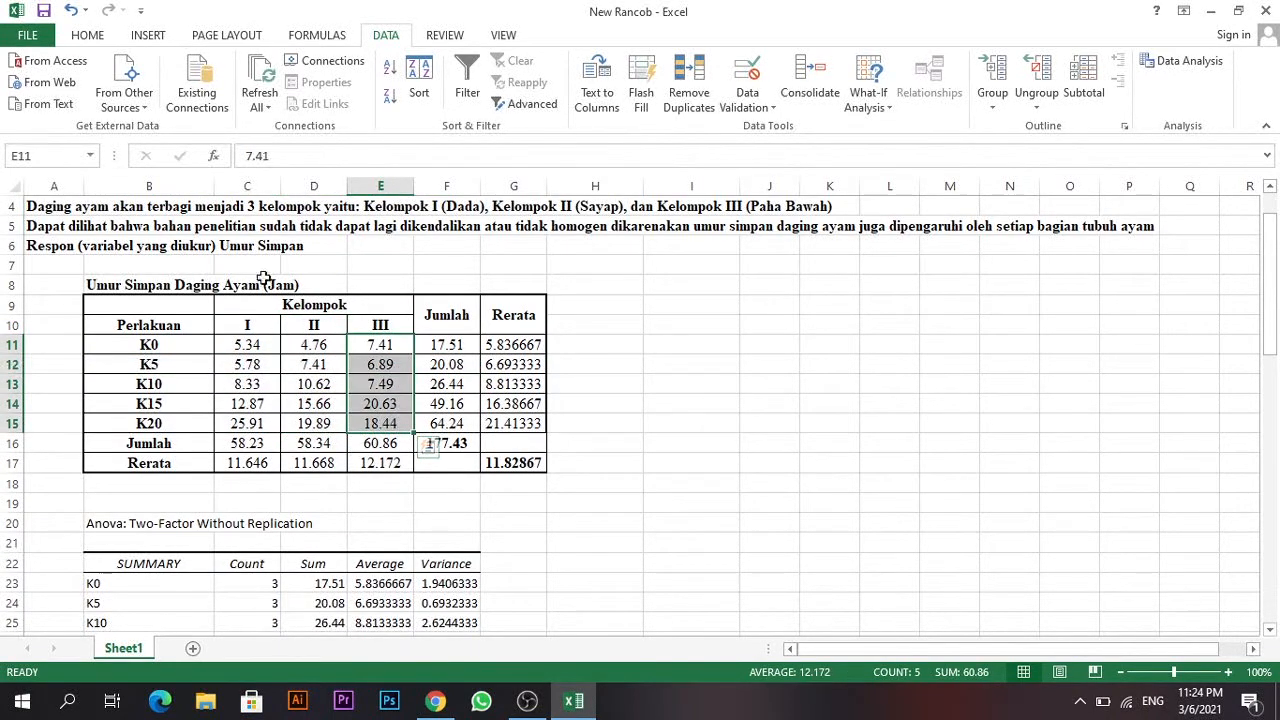
Undo the last label change in cell B37 of the ANOVA table.
scroll(277, 417, down, 9)
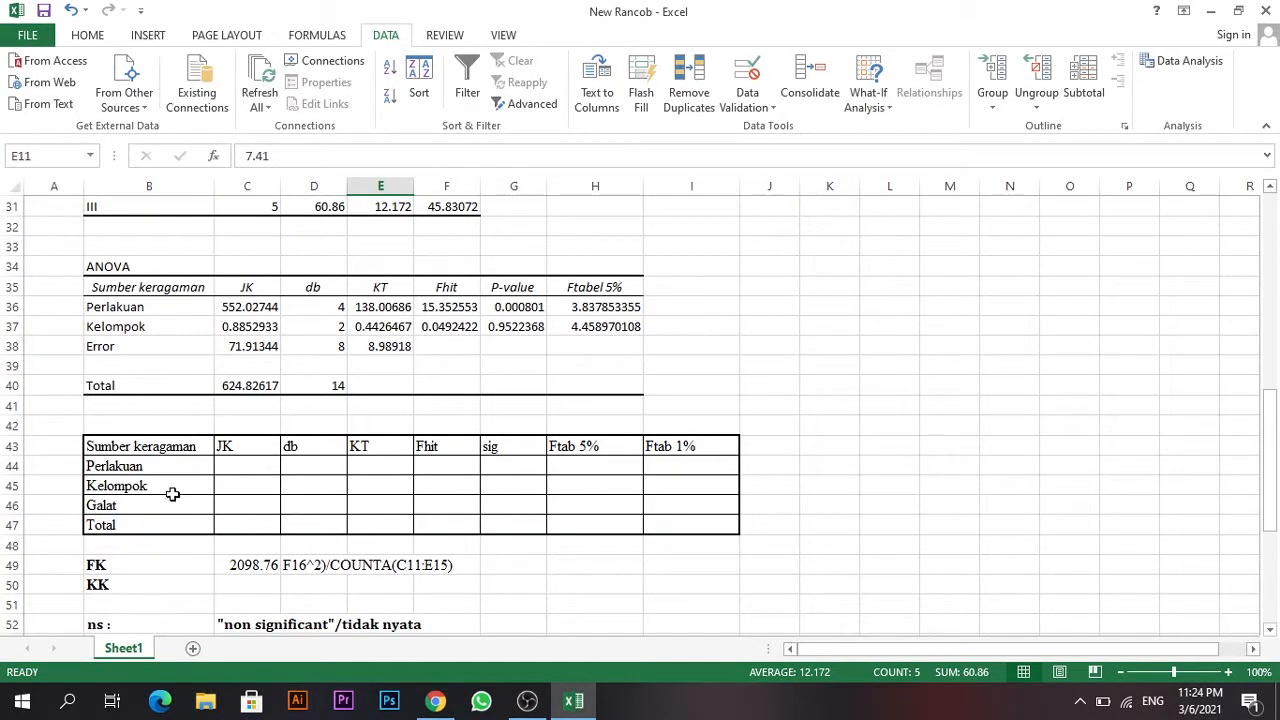
key(ctrl+z)
scroll(163, 505, down, 2)
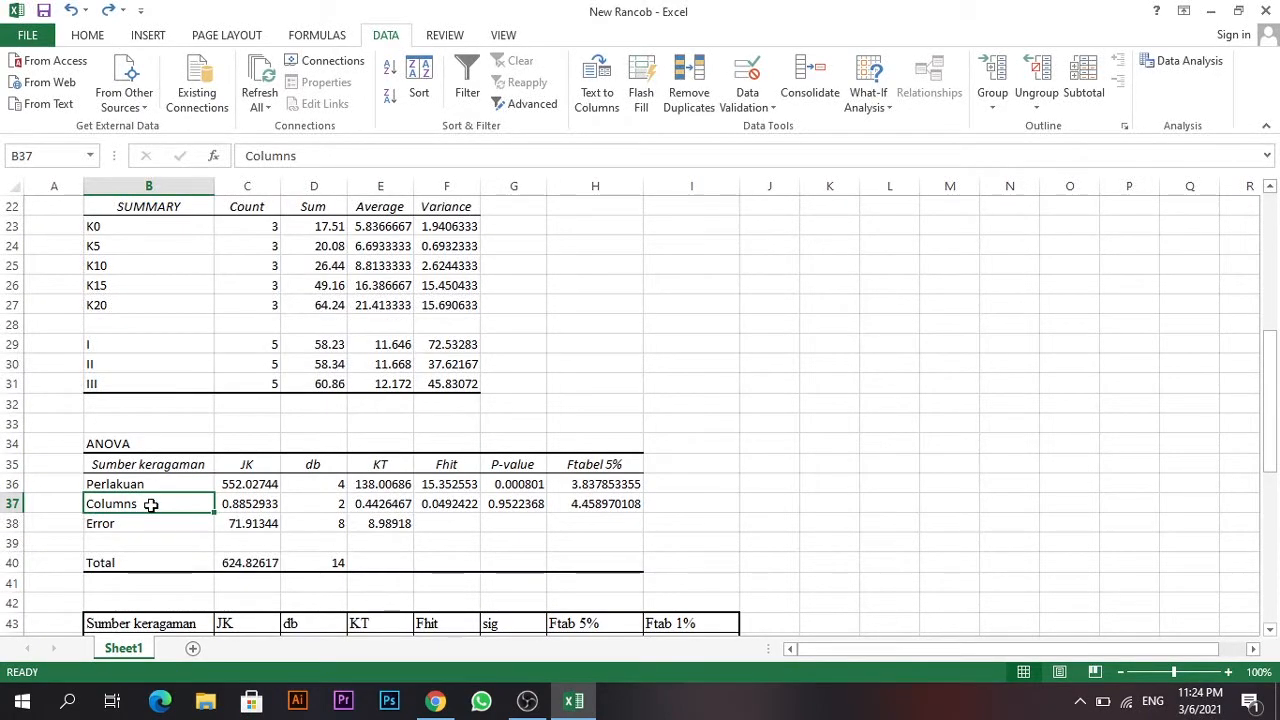
scroll(150, 505, down, 2)
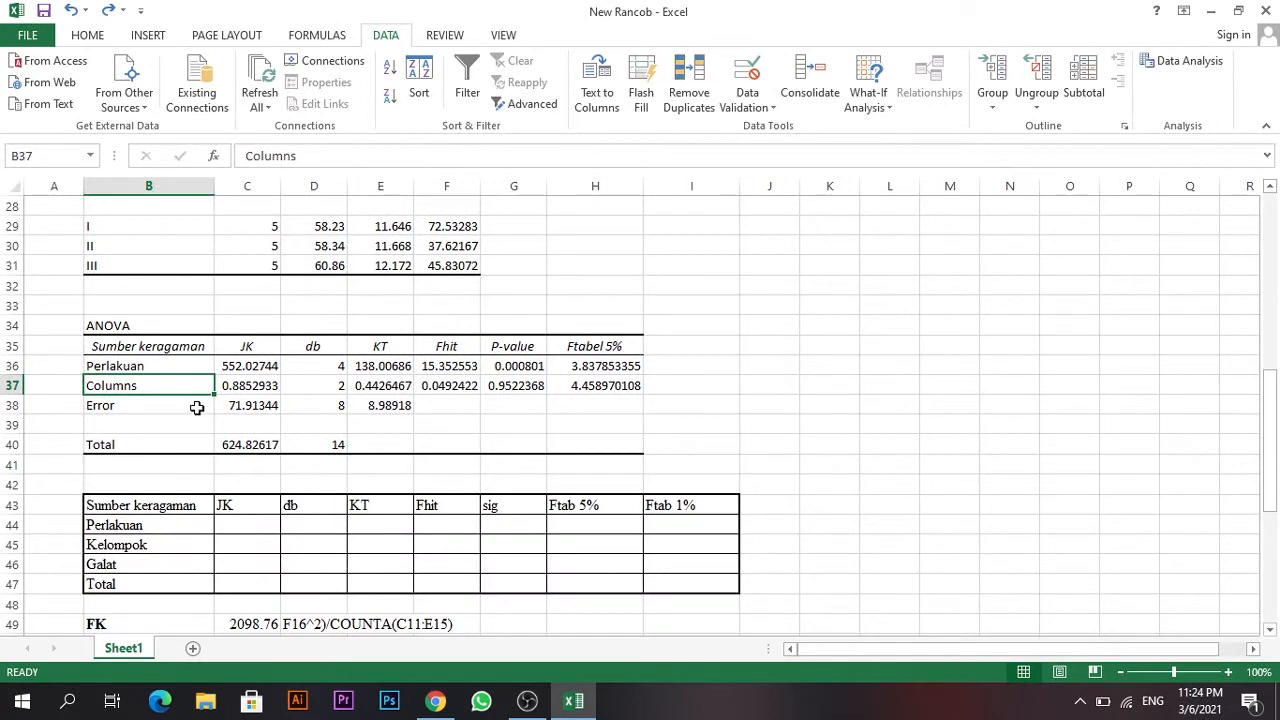
Relabel the Columns source in cell B37 of the ANOVA table as Kelompok.
click(170, 408)
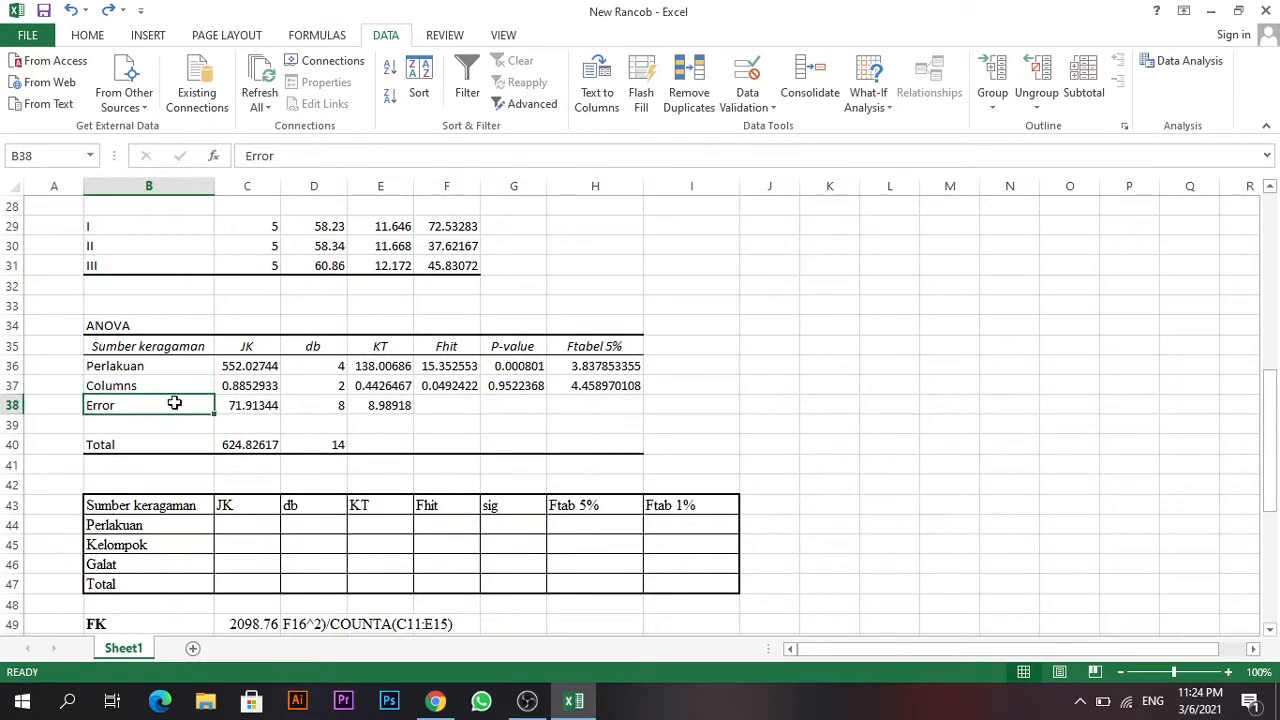
click(179, 388)
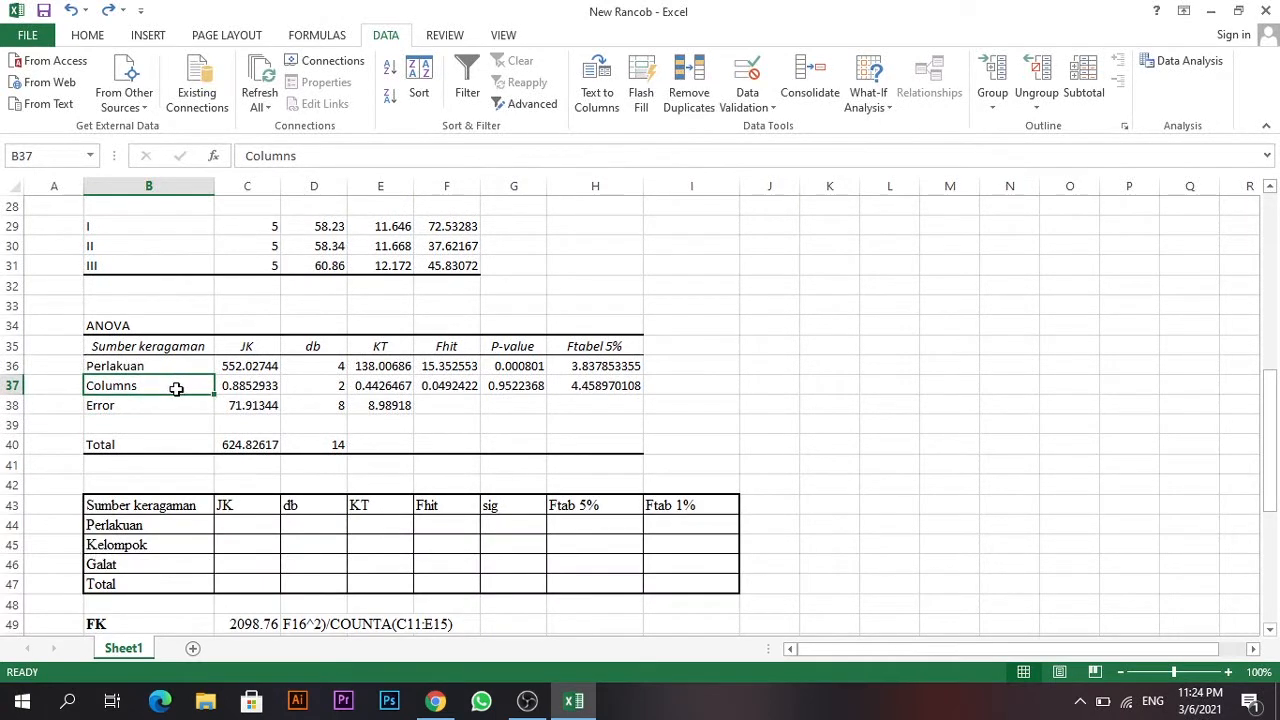
scroll(176, 388, up, 9)
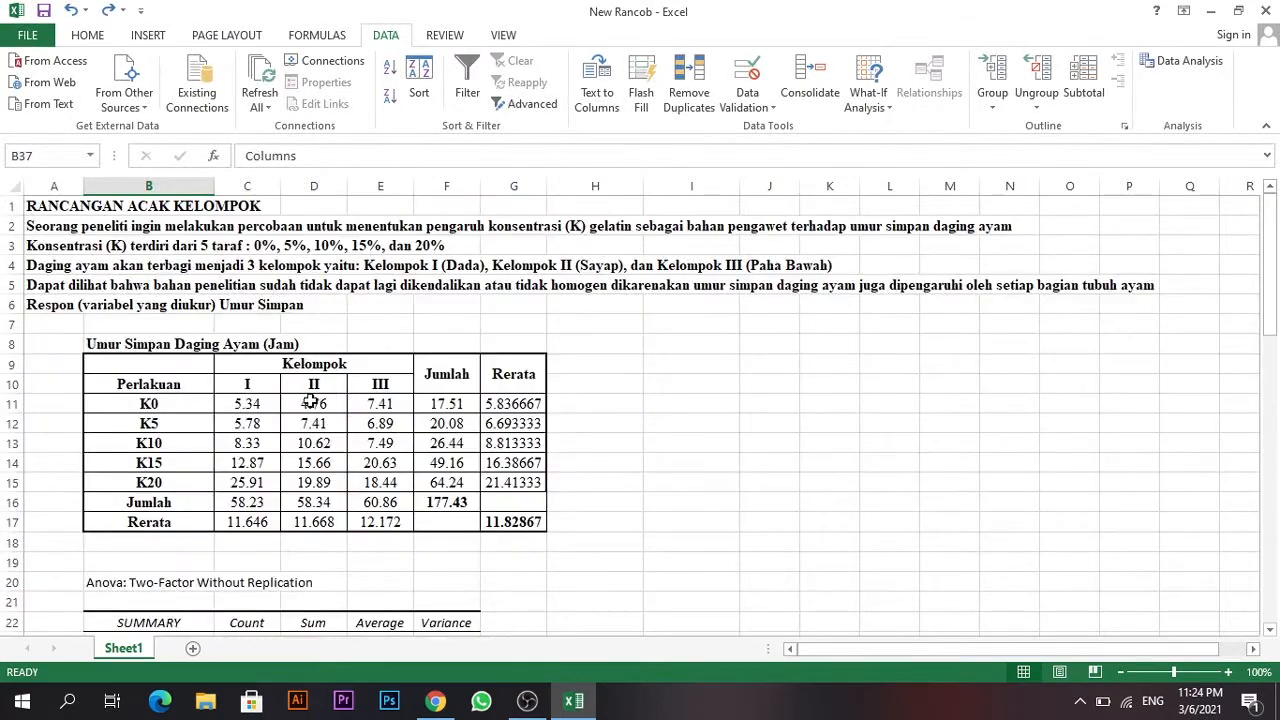
scroll(226, 437, down, 8)
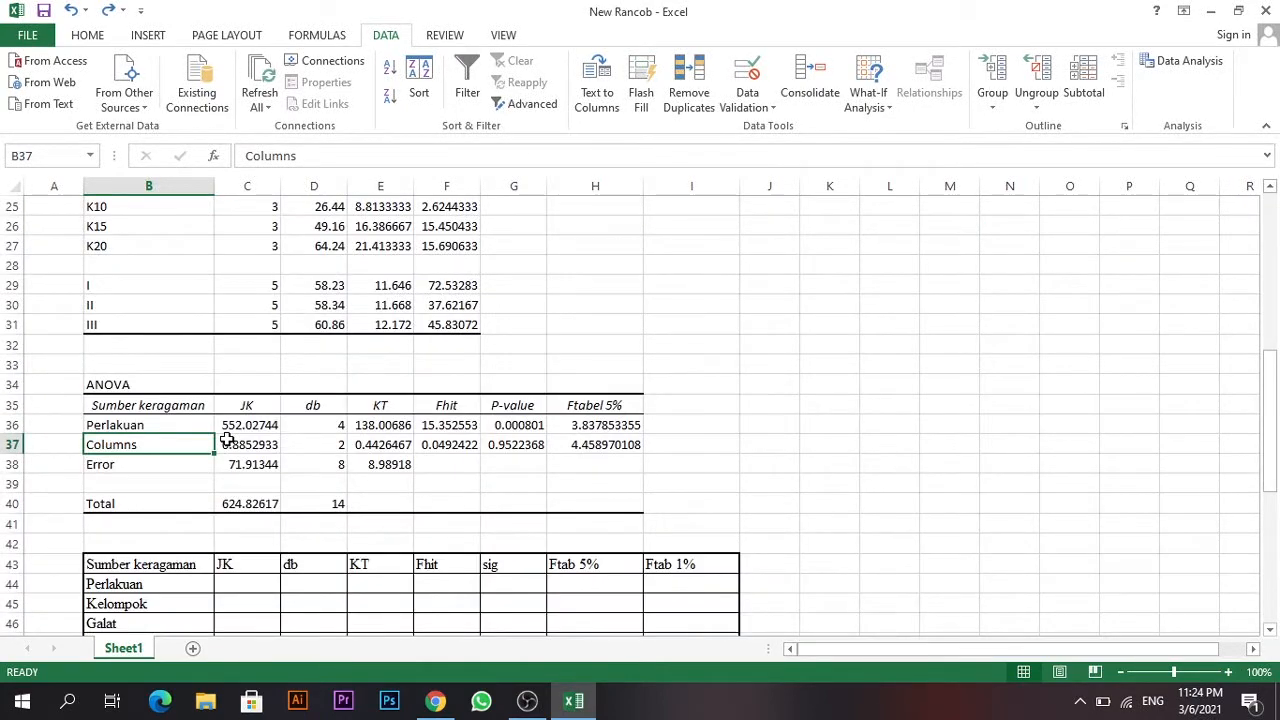
text(Kelompok)
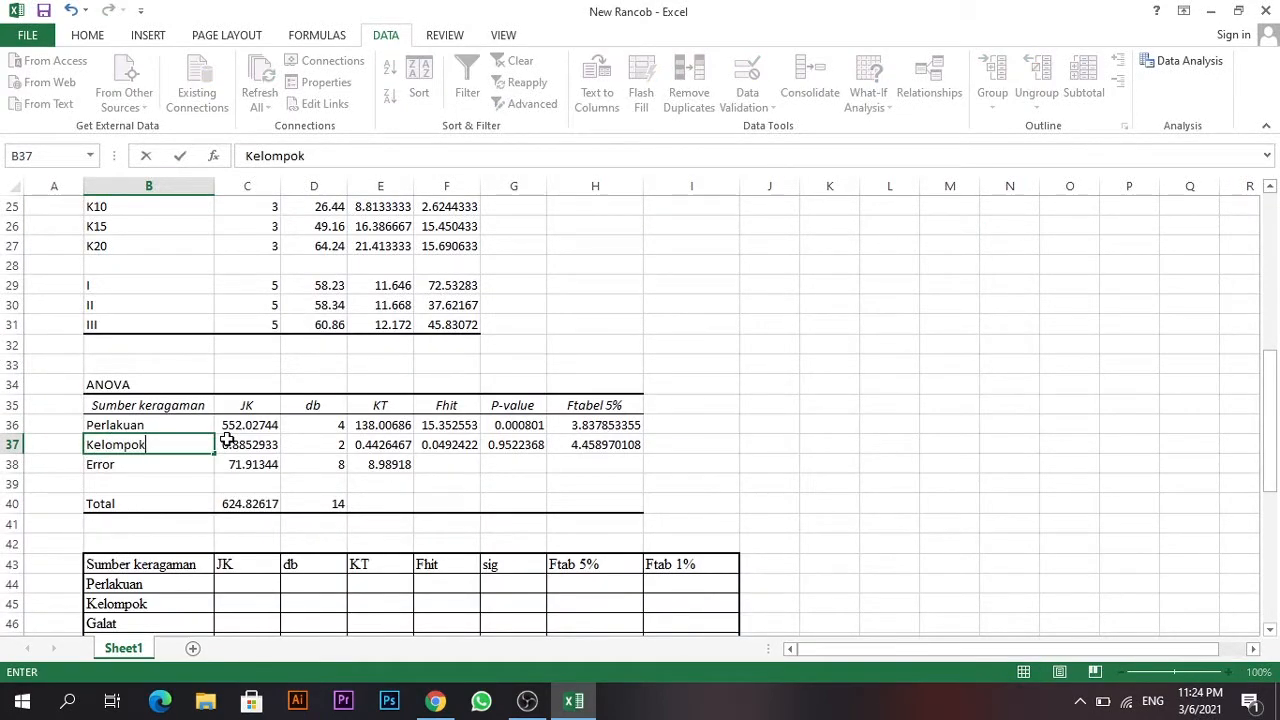
Relabel the Error source in cell B38 of the ANOVA table as Galat.
click(158, 465)
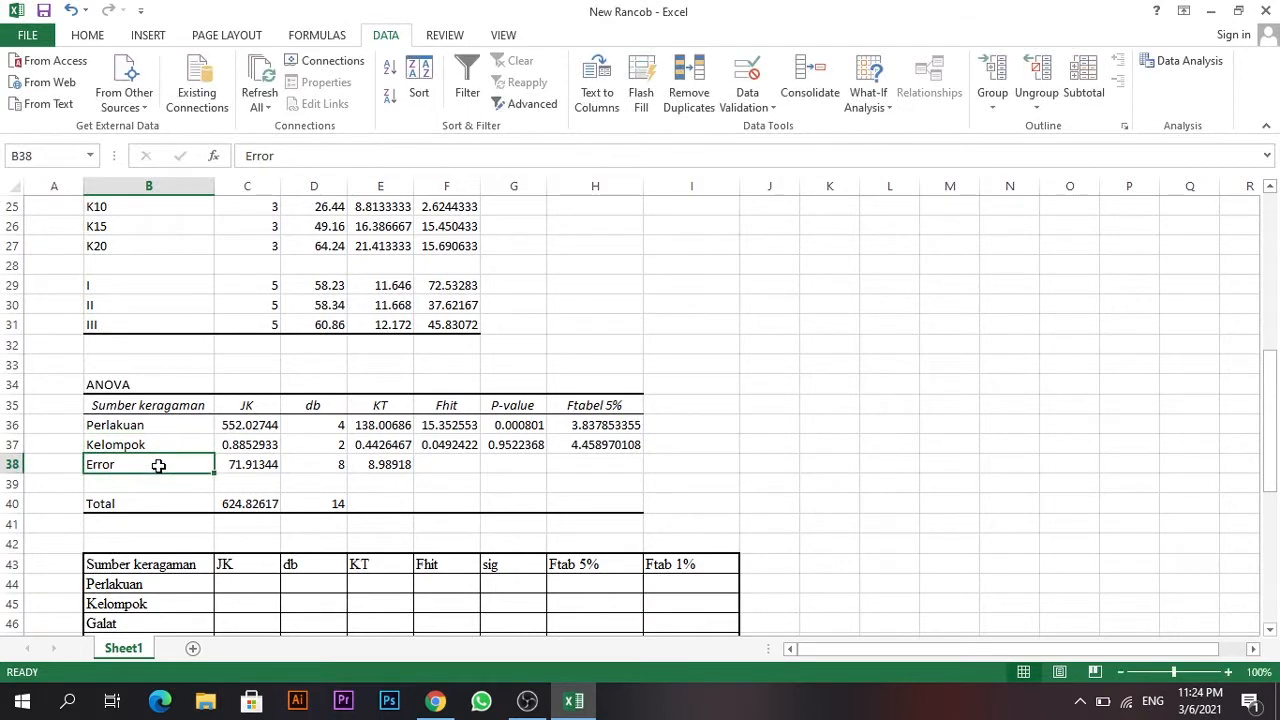
text(Gala)
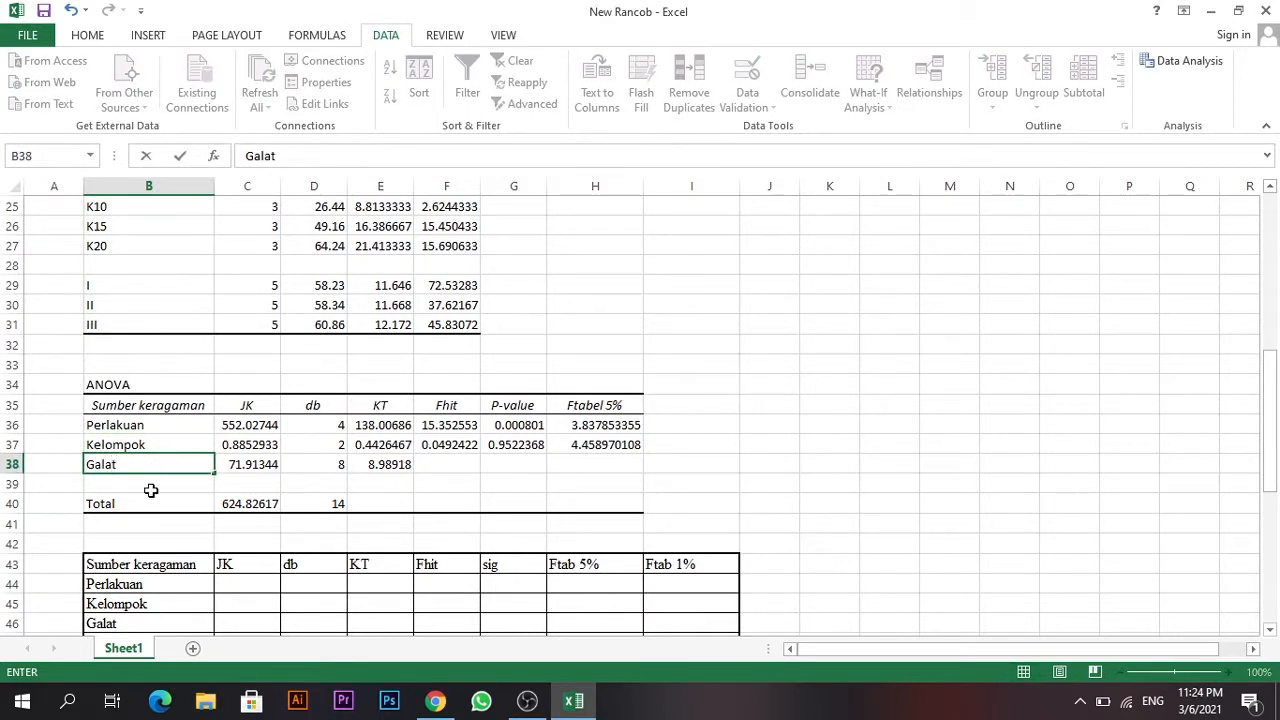
text(t)
click(157, 504)
Compare the relabelled ANOVA output with the original data in C11:E15 and the blank manual ANOVA table in B43:I47.
scroll(389, 481, down, 3)
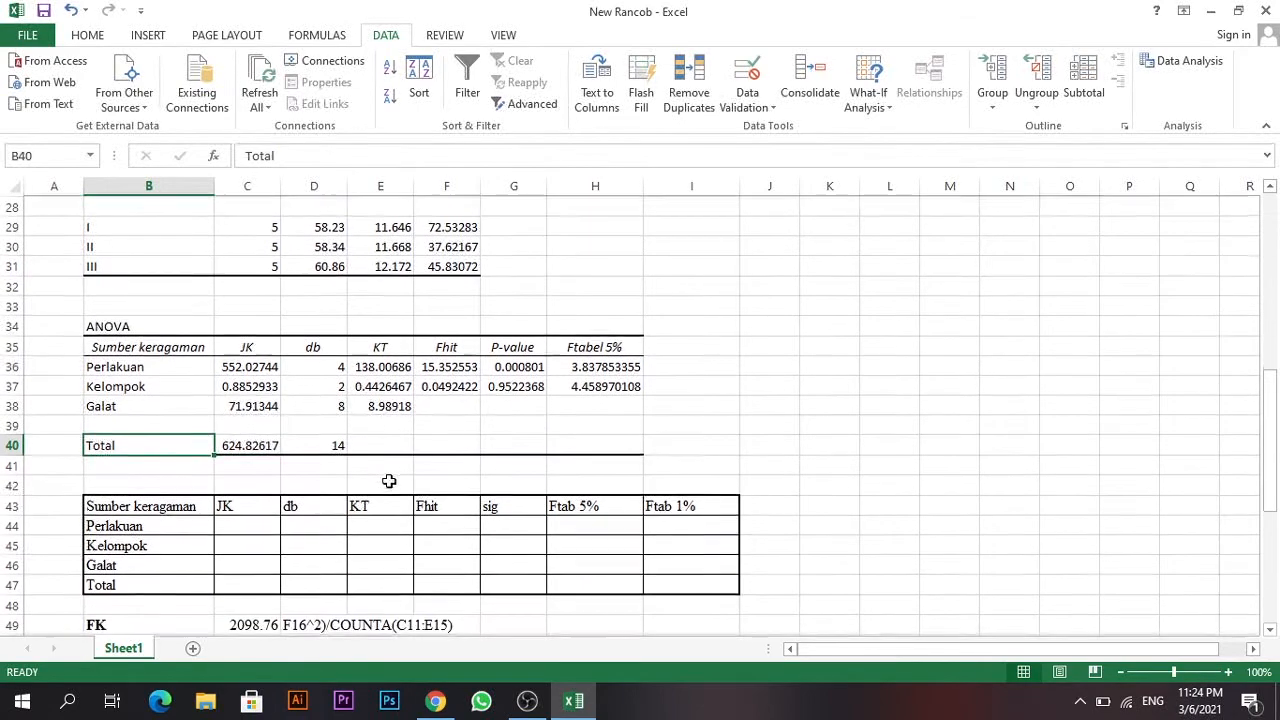
scroll(389, 481, up, 2)
scroll(389, 481, up, 1)
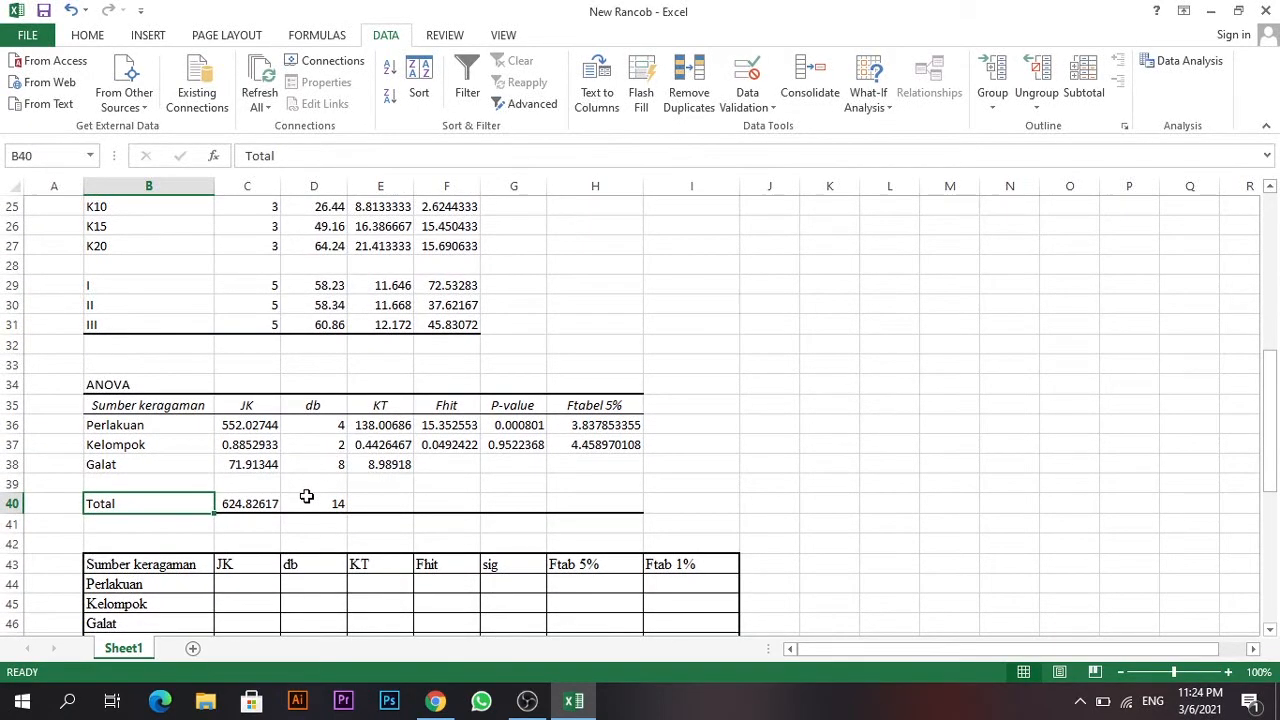
scroll(307, 495, up, 4)
scroll(307, 495, down, 4)
scroll(543, 337, up, 8)
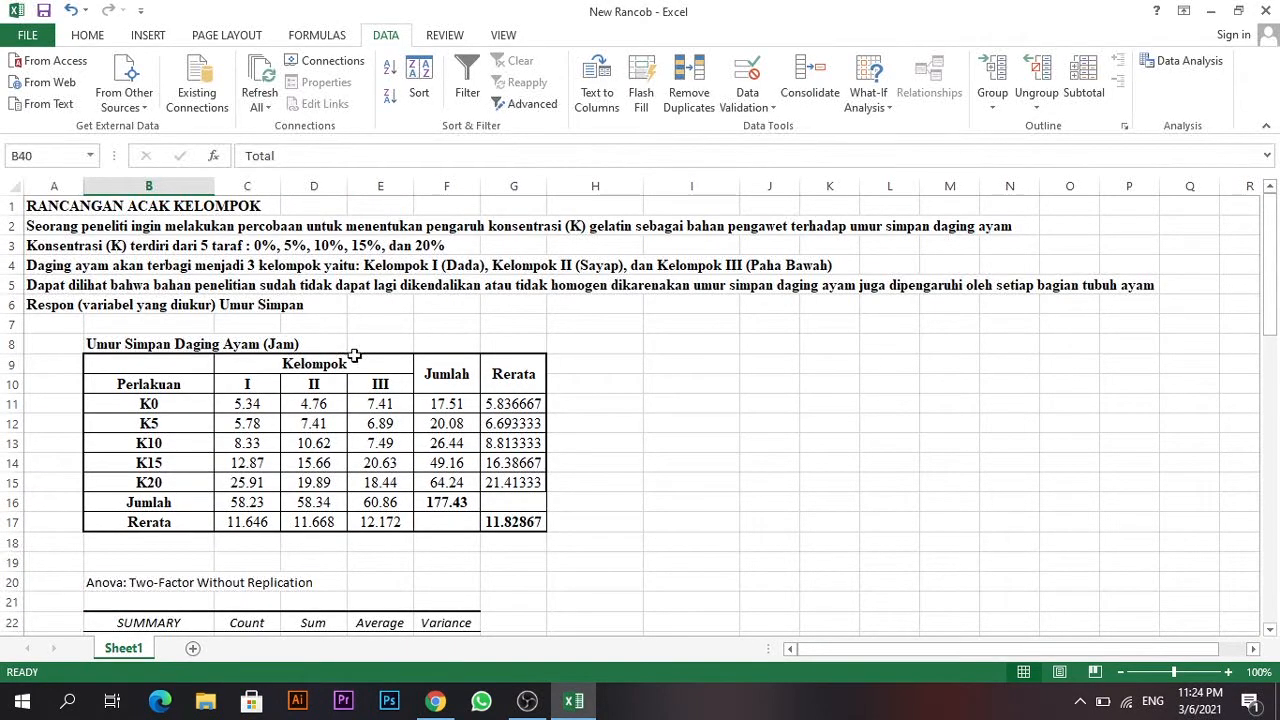
scroll(340, 352, down, 2)
drag(230, 288, 385, 368)
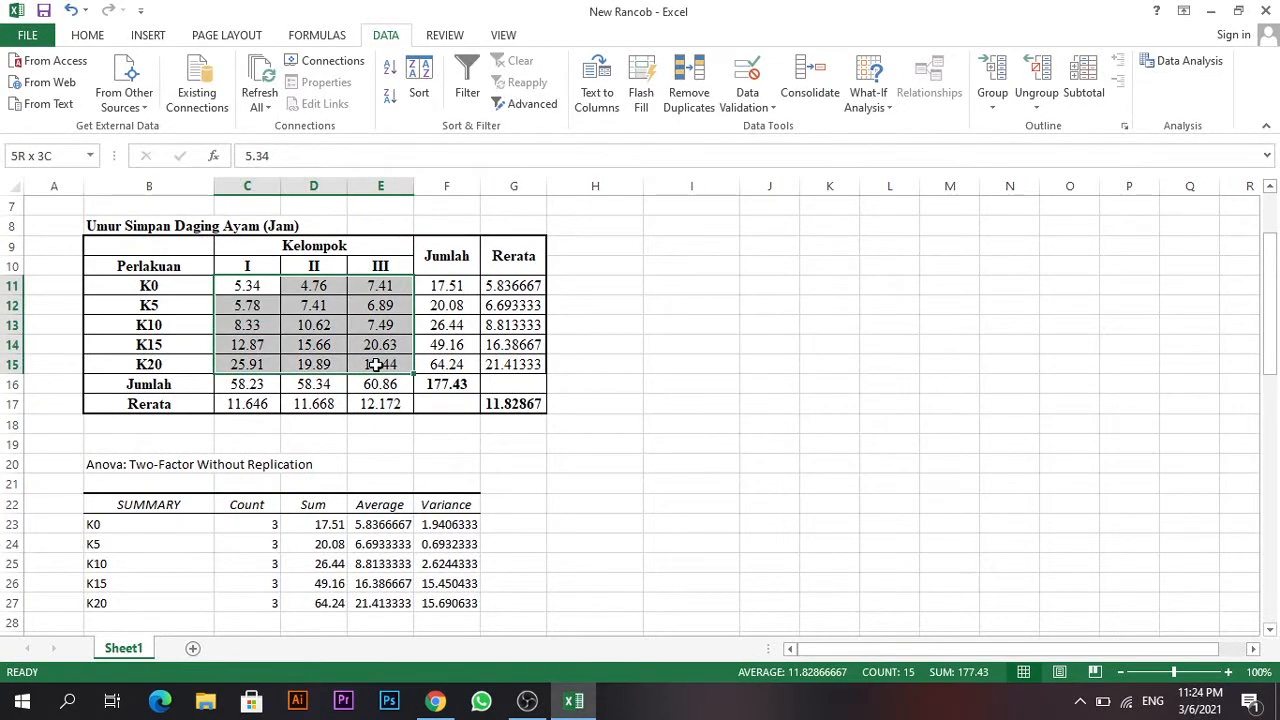
scroll(371, 366, down, 6)
scroll(371, 366, down, 3)
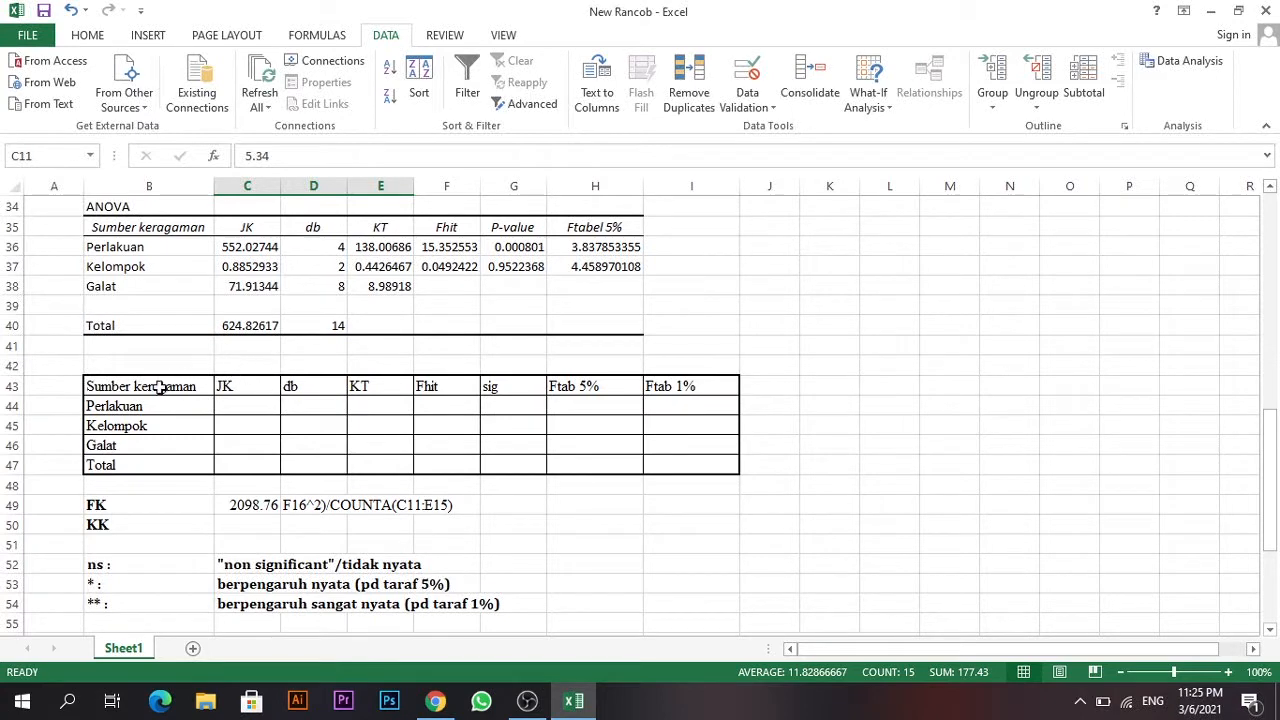
drag(152, 388, 670, 475)
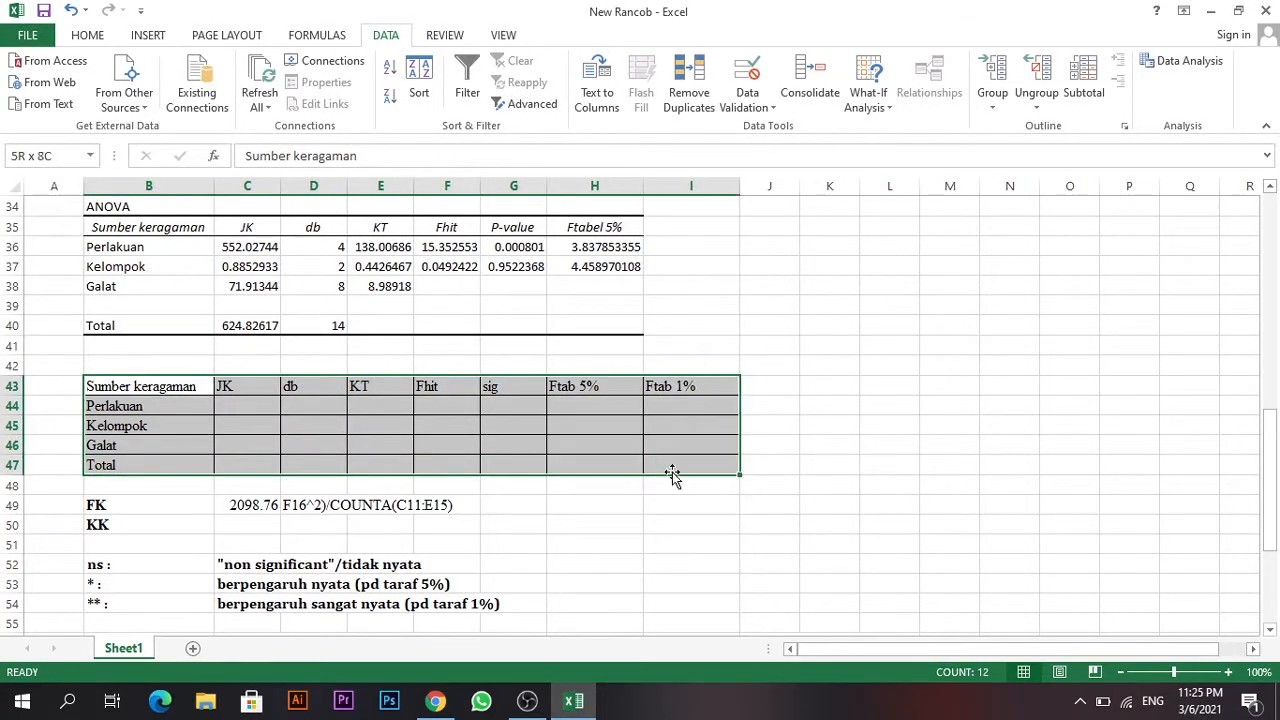
click(566, 504)
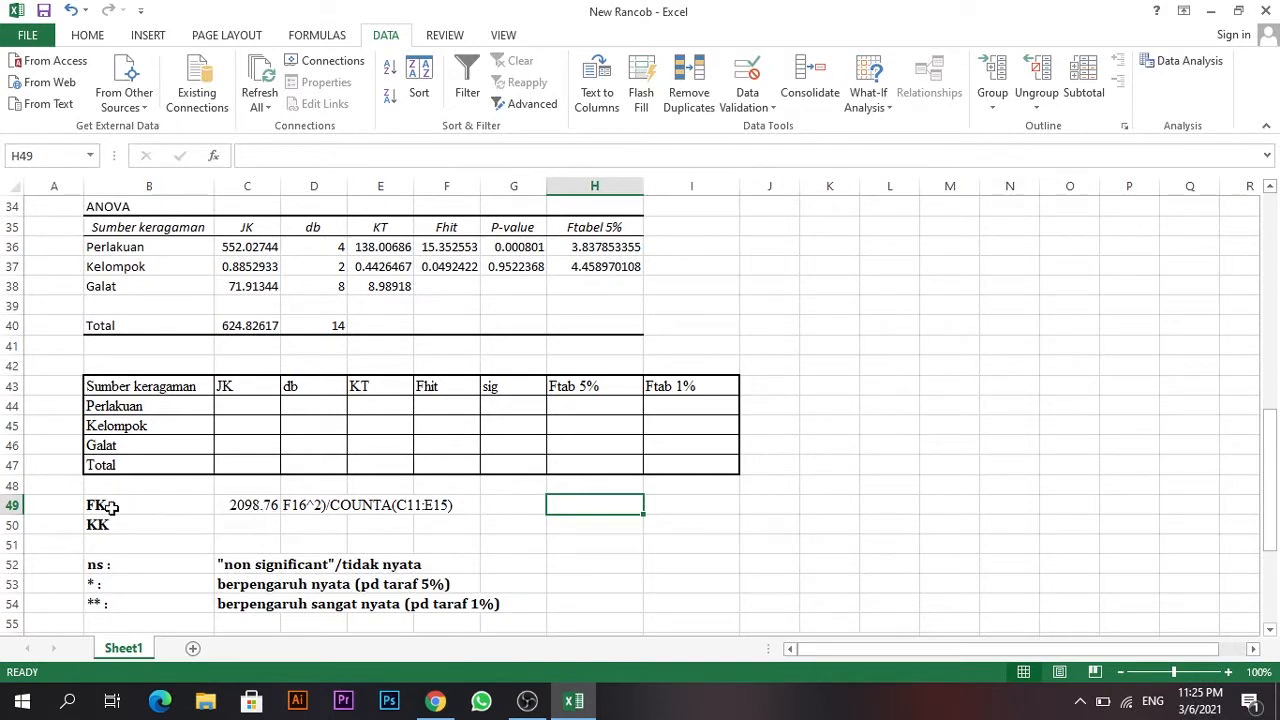
Inspect the FK formula in cell C49 and clear it from the cell.
click(150, 505)
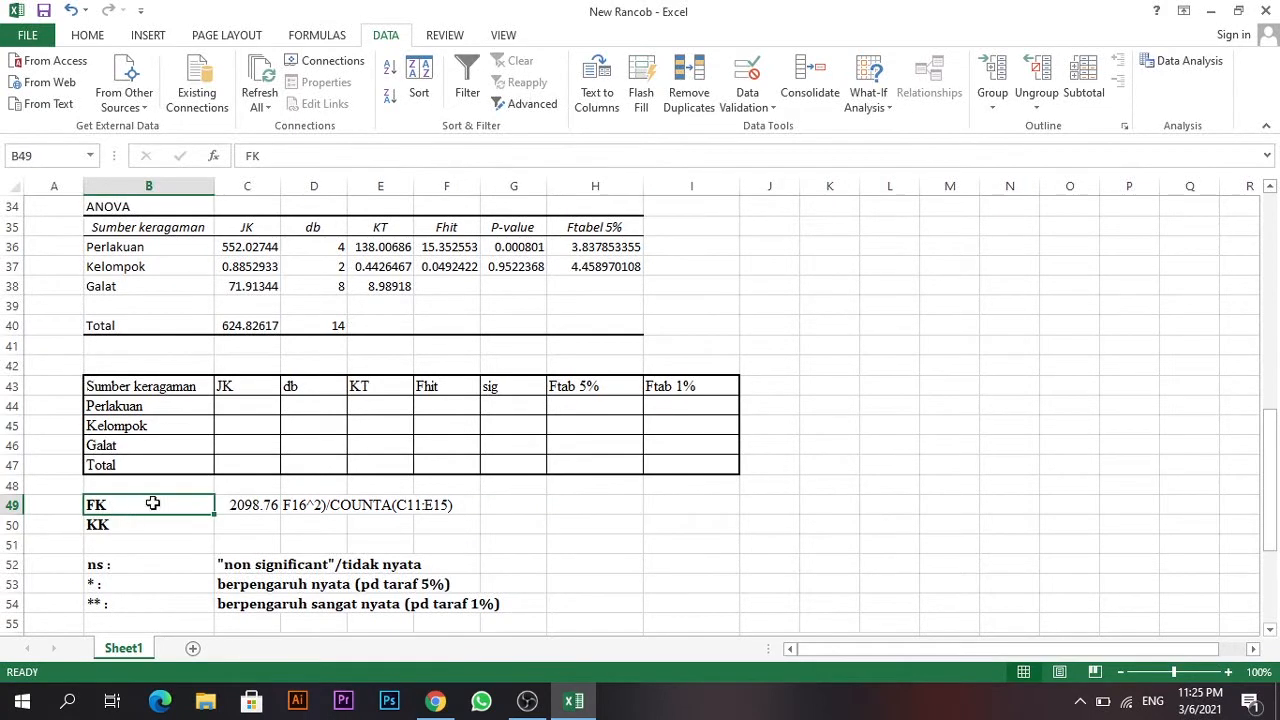
click(259, 506)
double_click(259, 506)
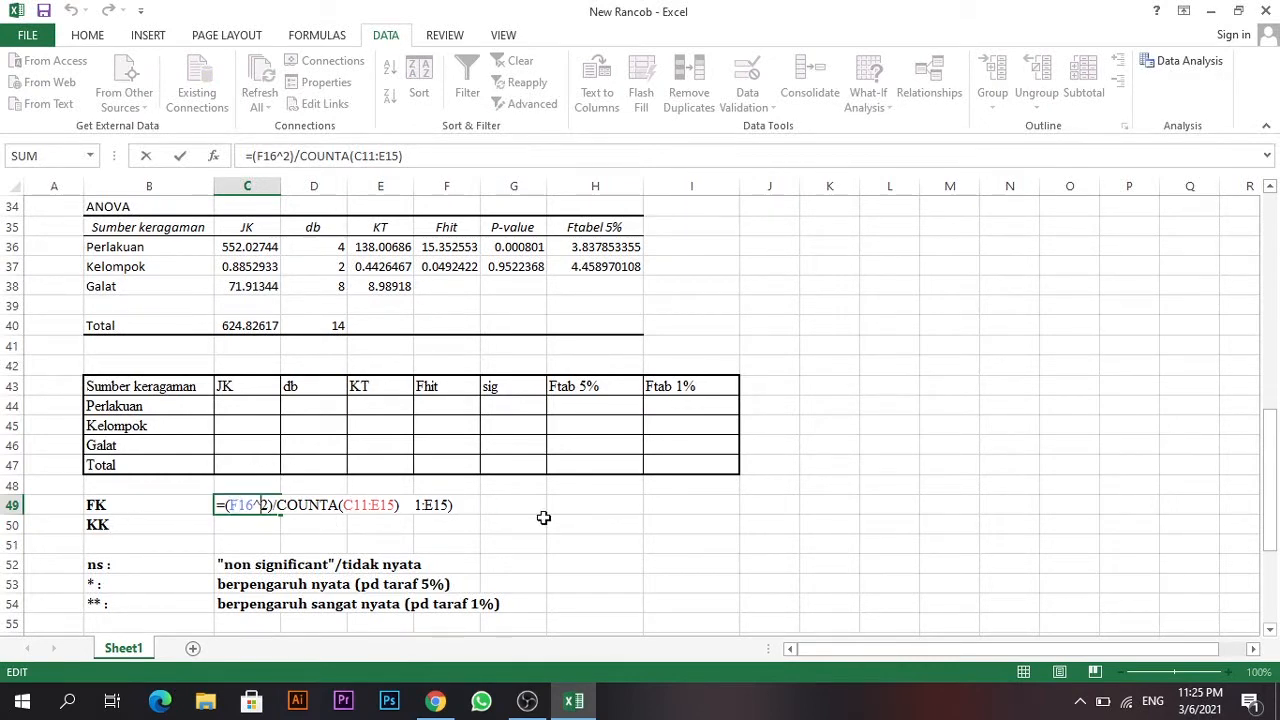
click(316, 541)
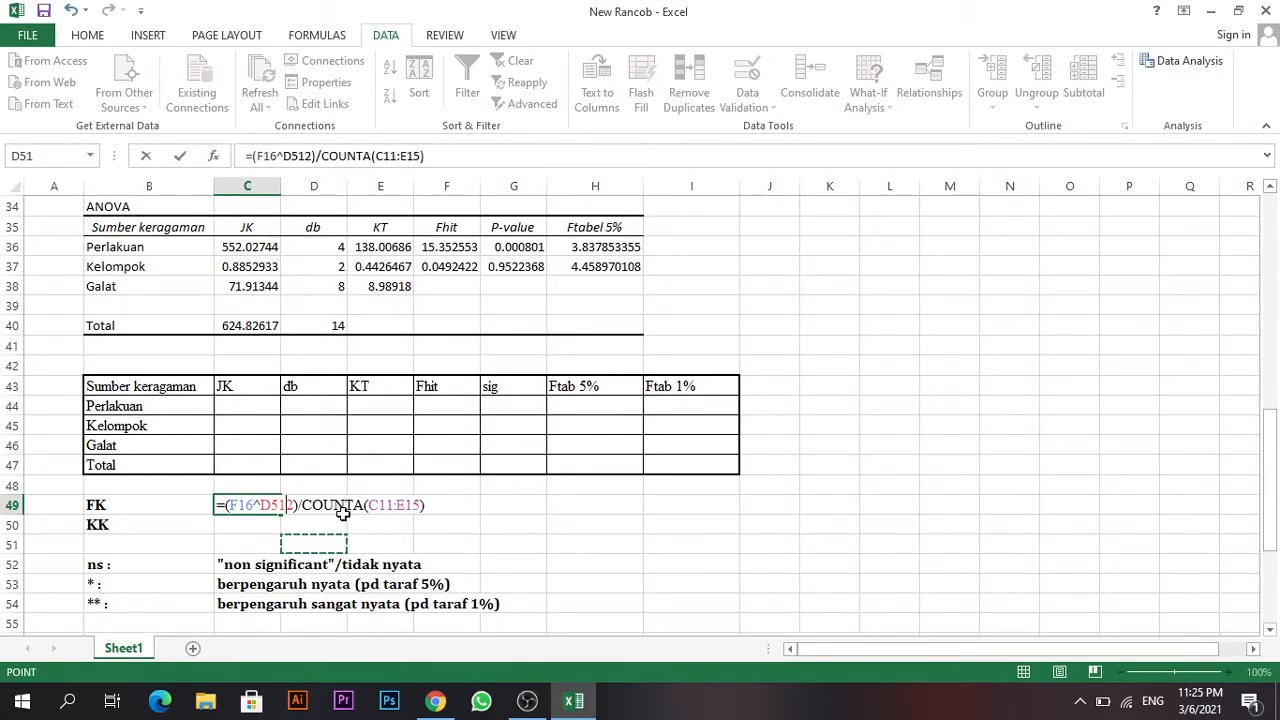
key(BackSpace)
key(BackSpace)
key(BackSpace)
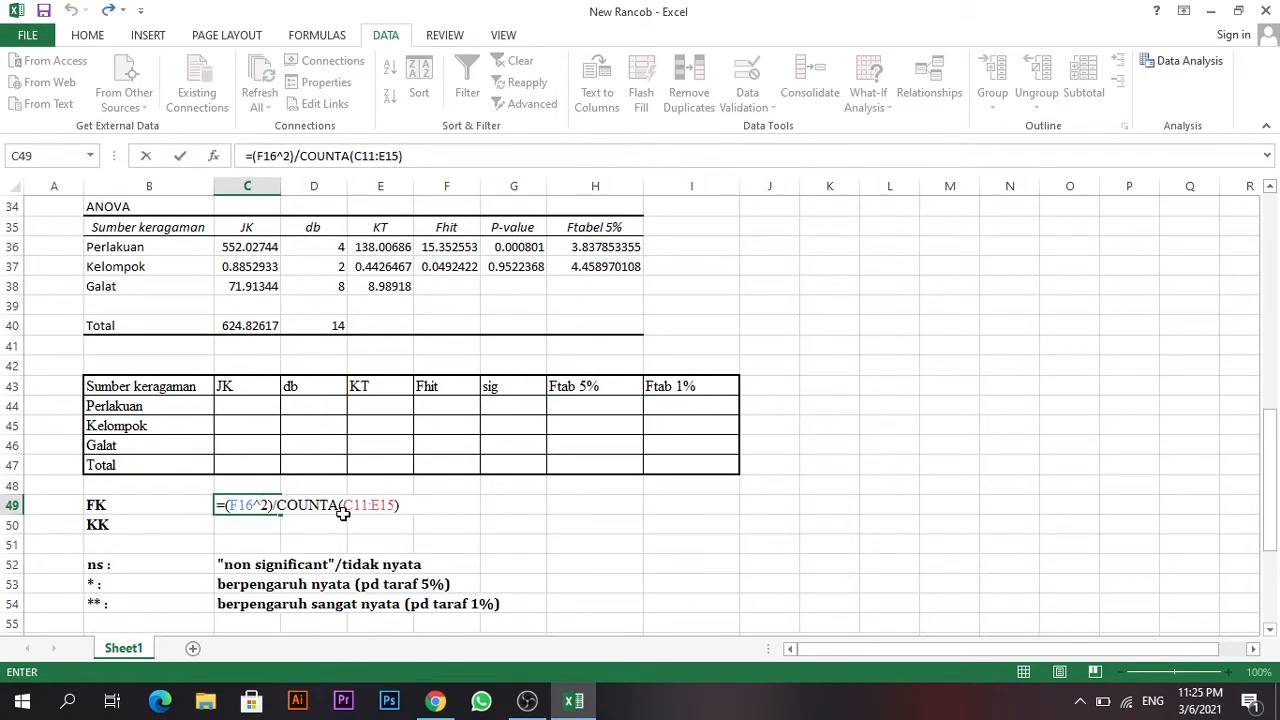
key(Return)
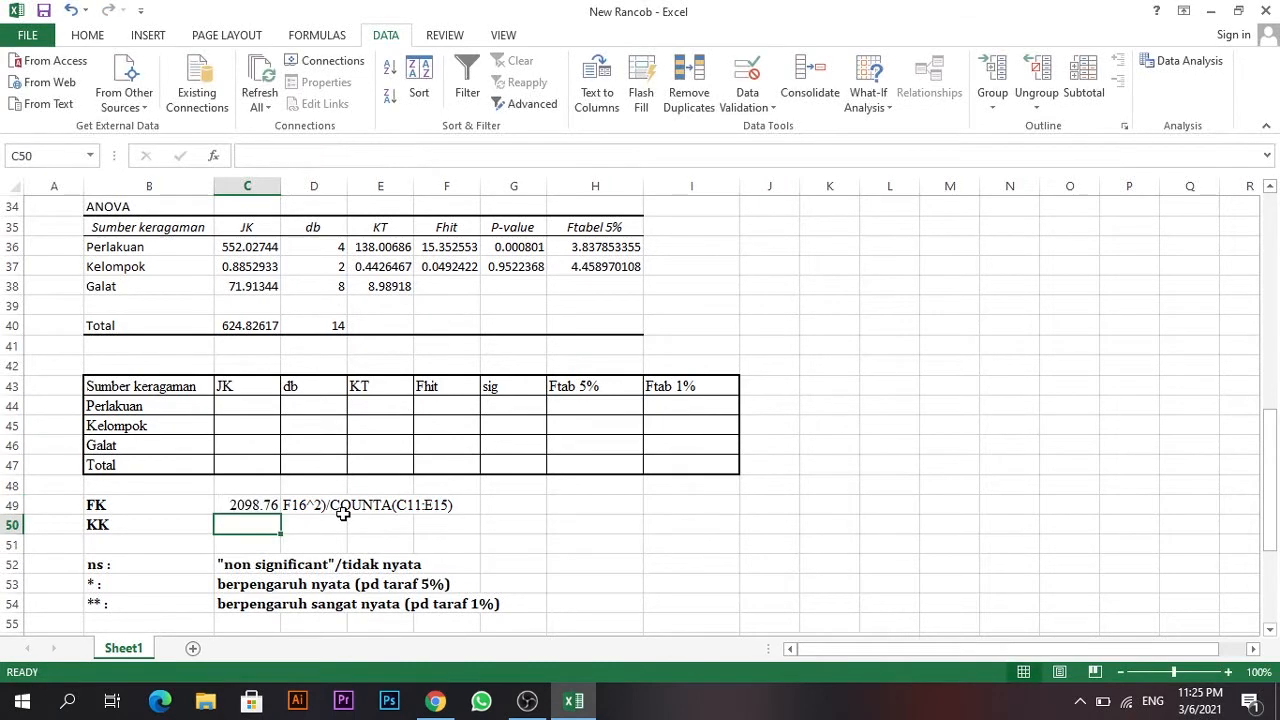
click(265, 505)
key(Delete)
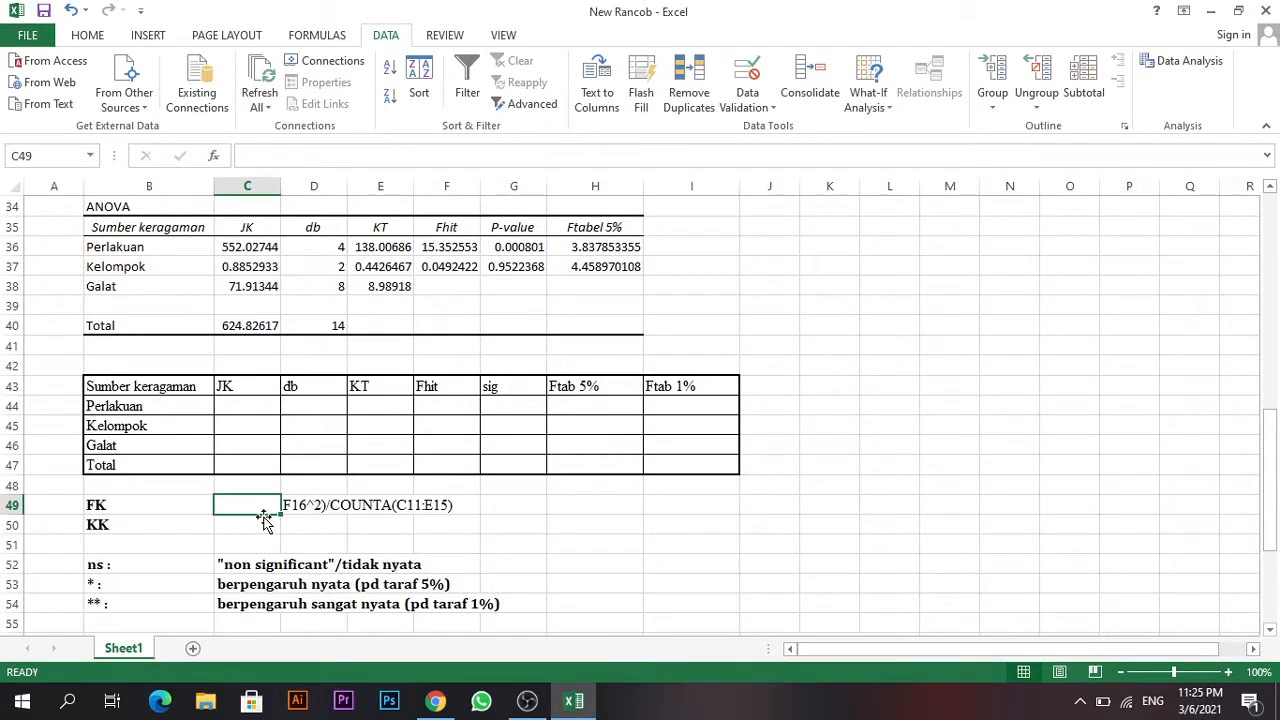
Examine the grand total in F16 and the observations in C11:E15 that the FK formula text refers to.
scroll(265, 518, up, 8)
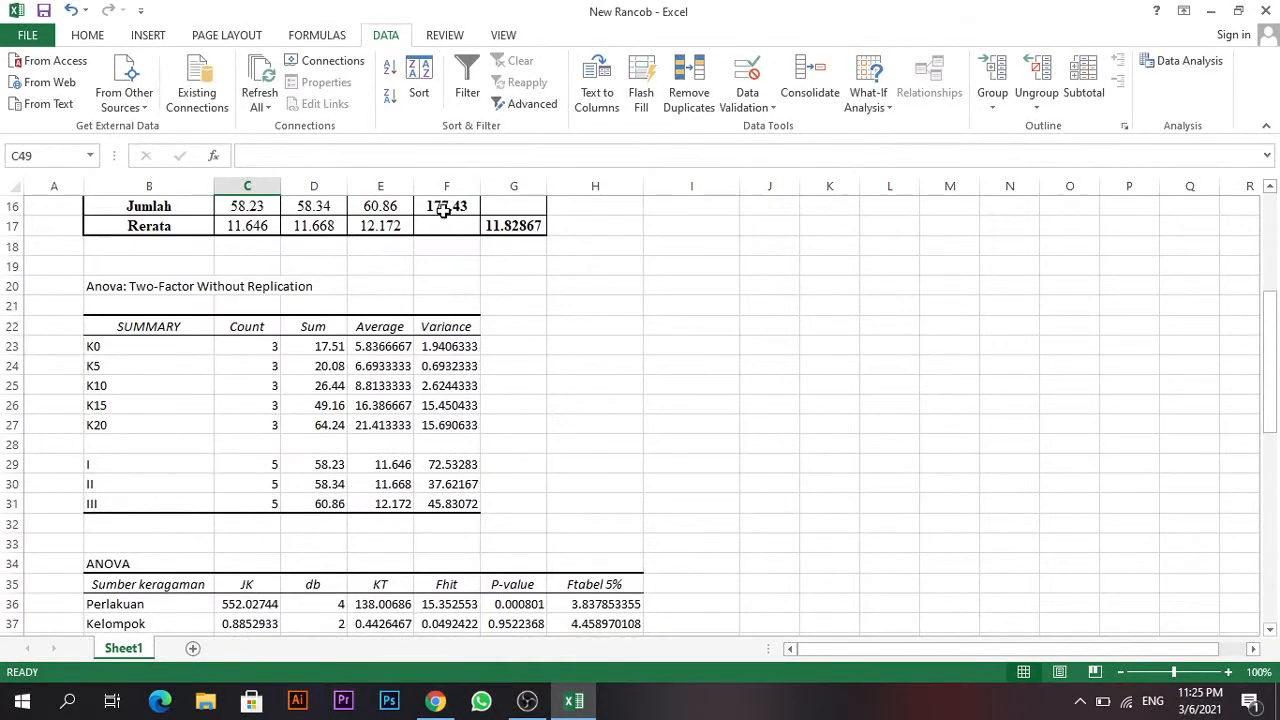
scroll(447, 236, up, 1)
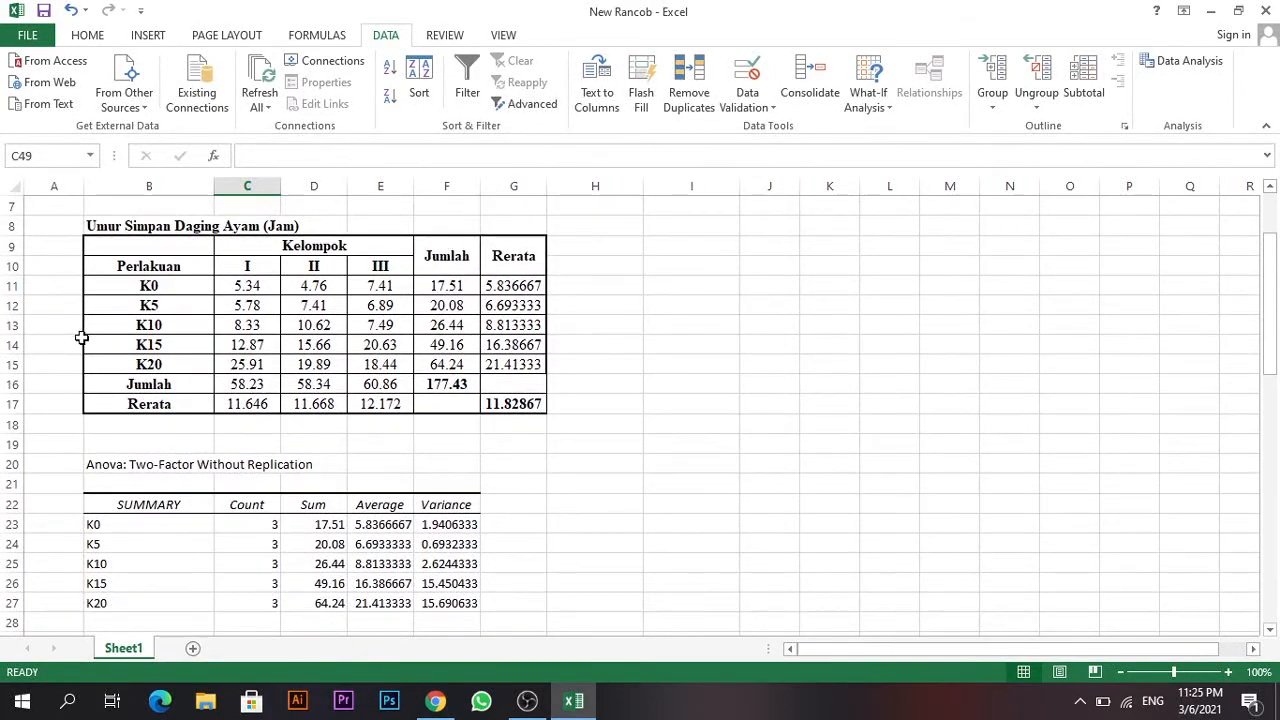
click(442, 388)
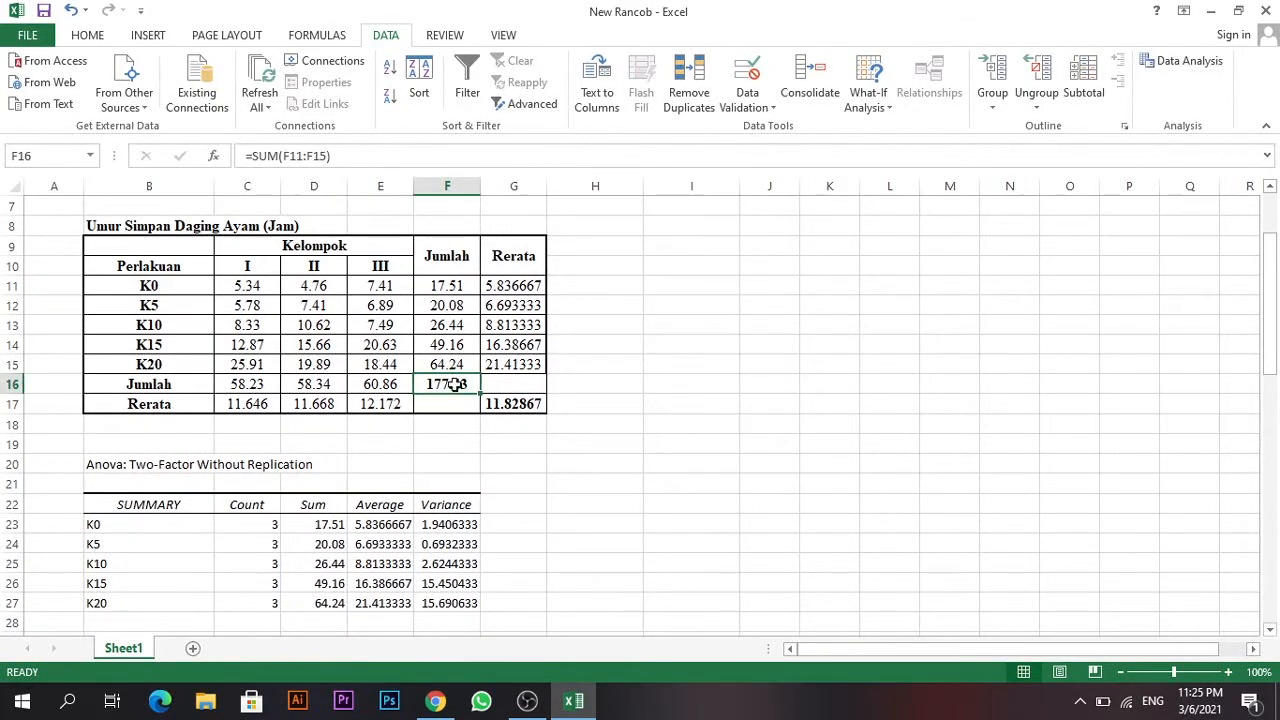
scroll(467, 384, down, 9)
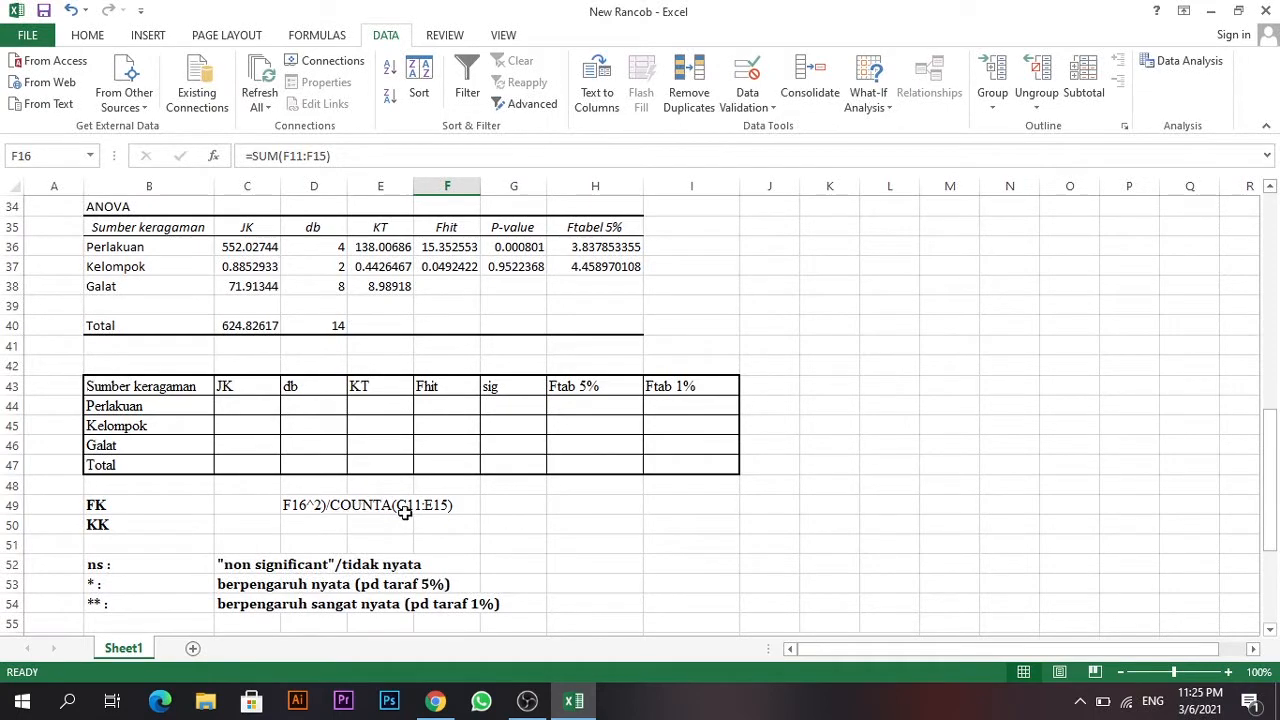
scroll(444, 510, up, 11)
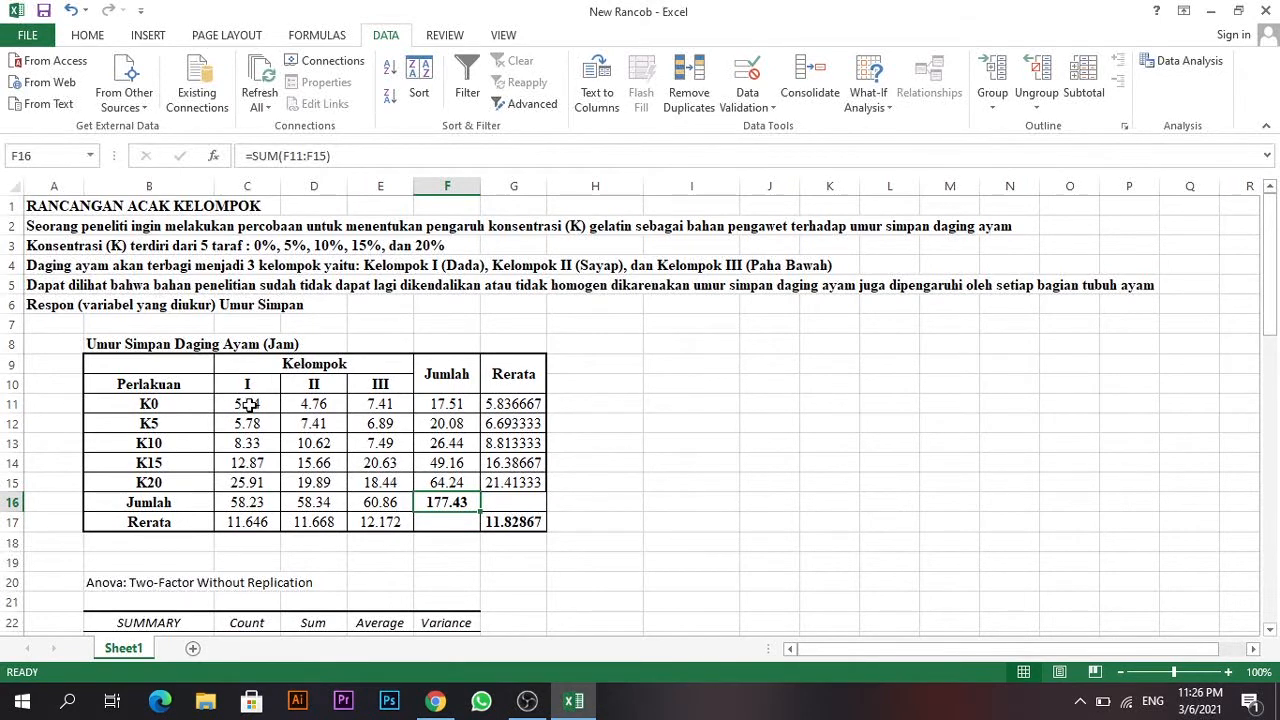
drag(247, 403, 320, 460)
drag(362, 473, 368, 481)
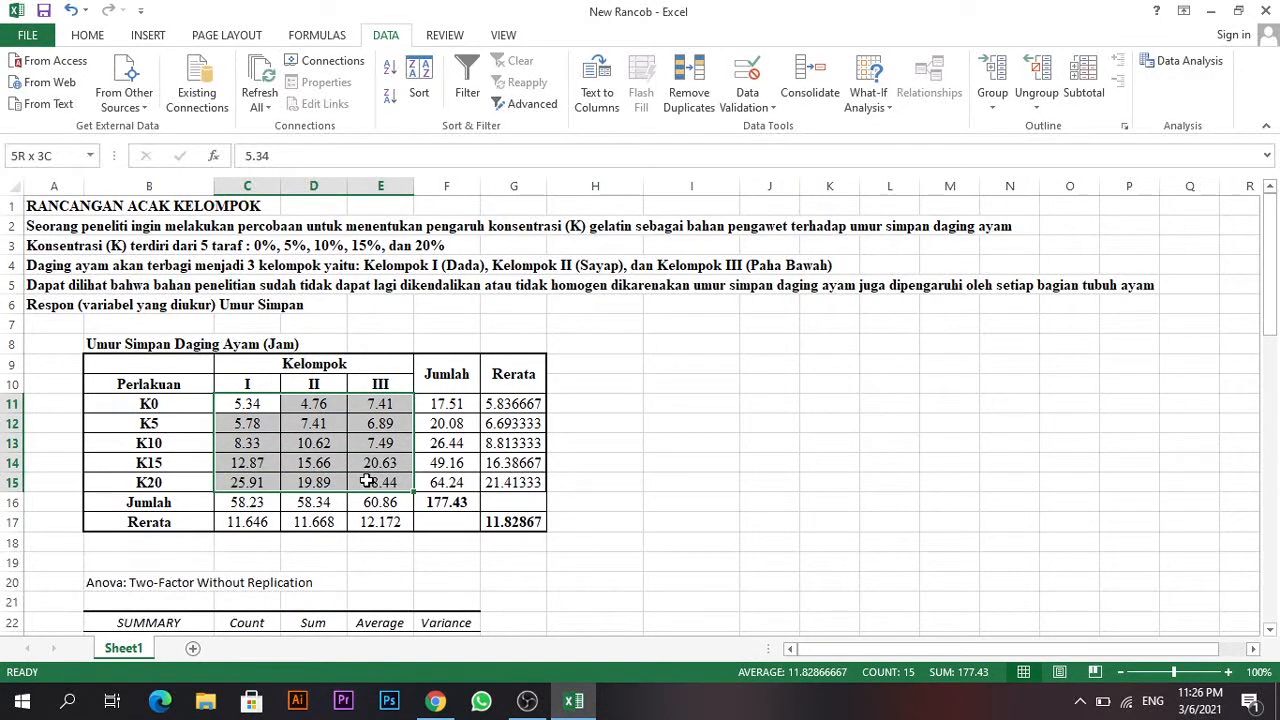
drag(368, 481, 368, 481)
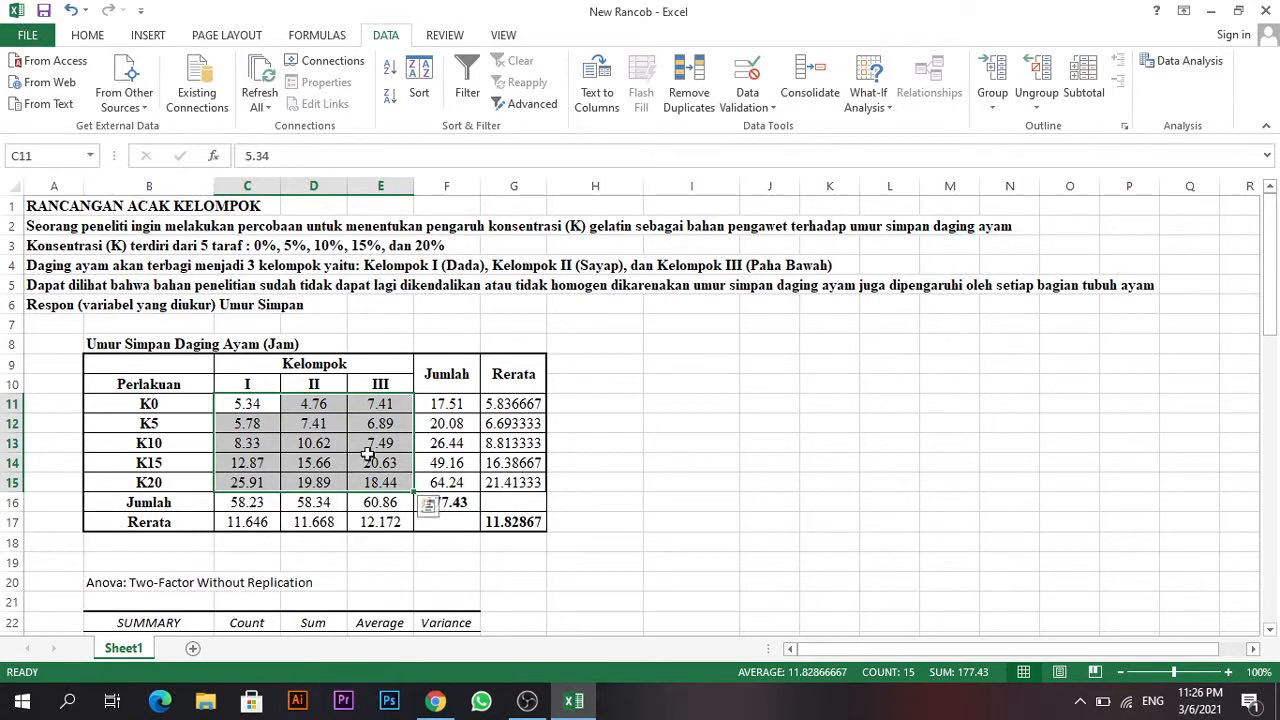
scroll(428, 481, down, 13)
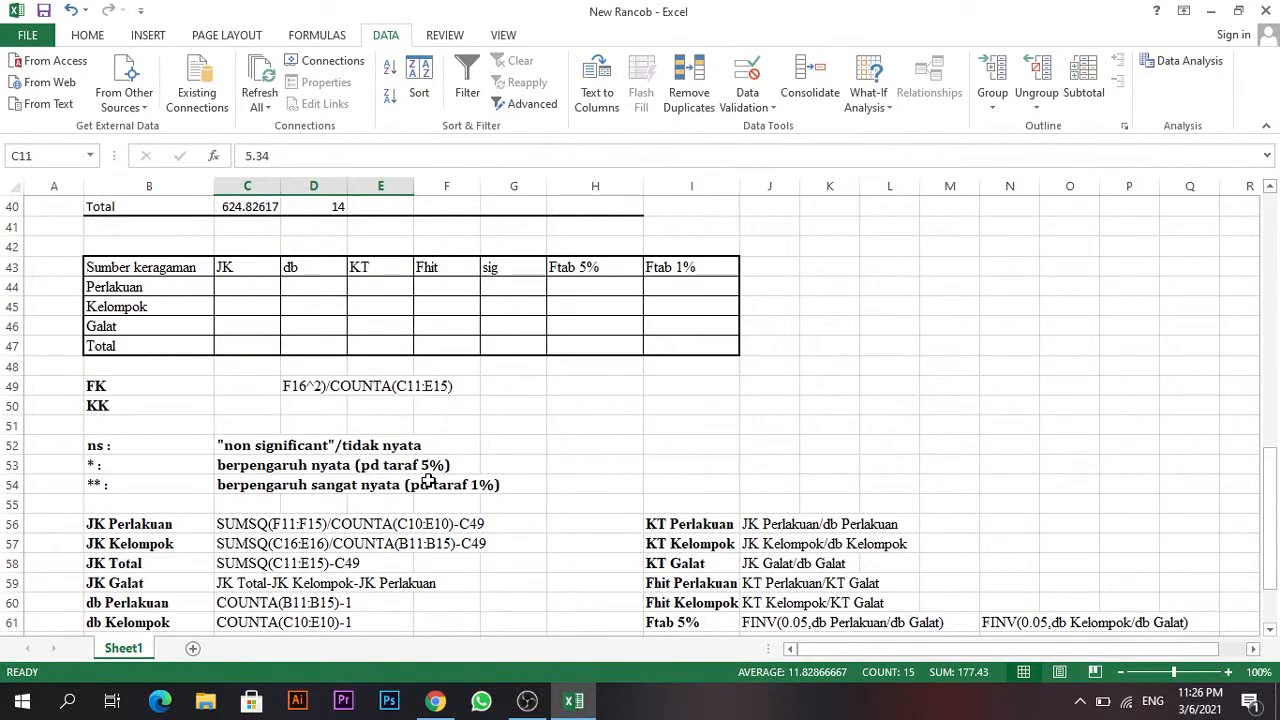
Reuse the FK formula text from D49 in cell C49, preceded by an equals sign, and try to enter it.
click(250, 385)
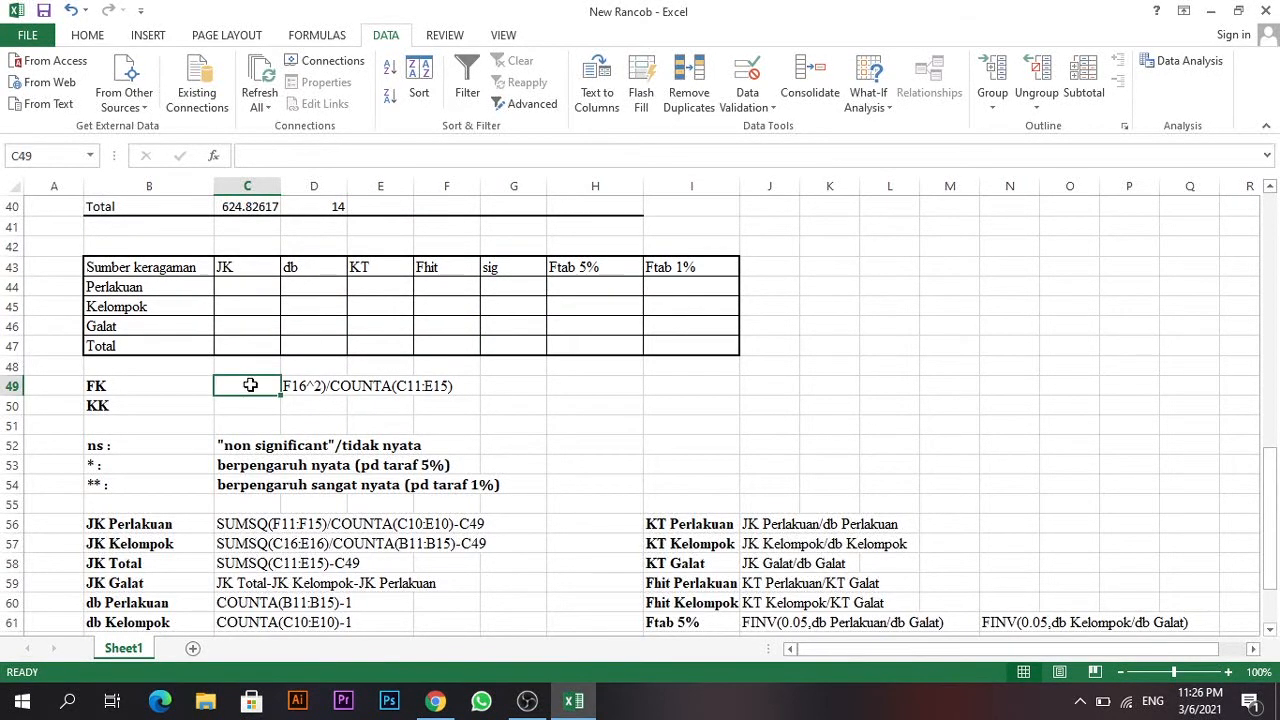
click(305, 386)
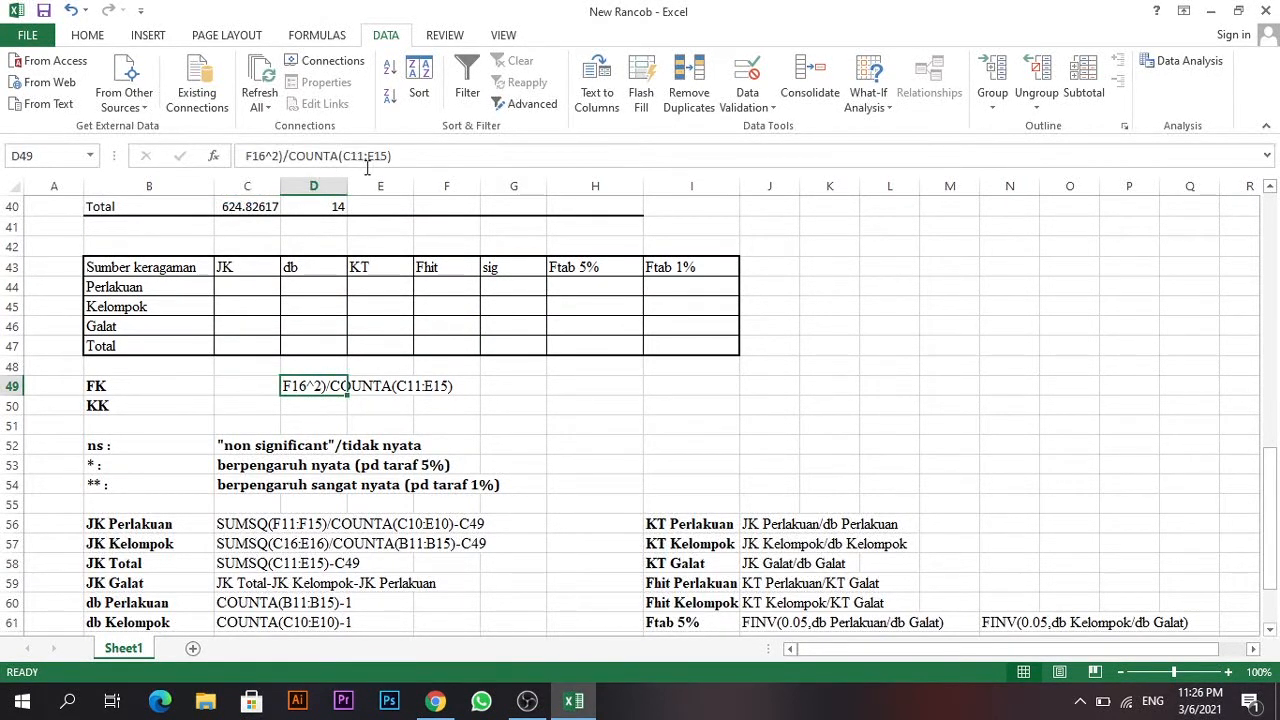
drag(392, 155, 242, 152)
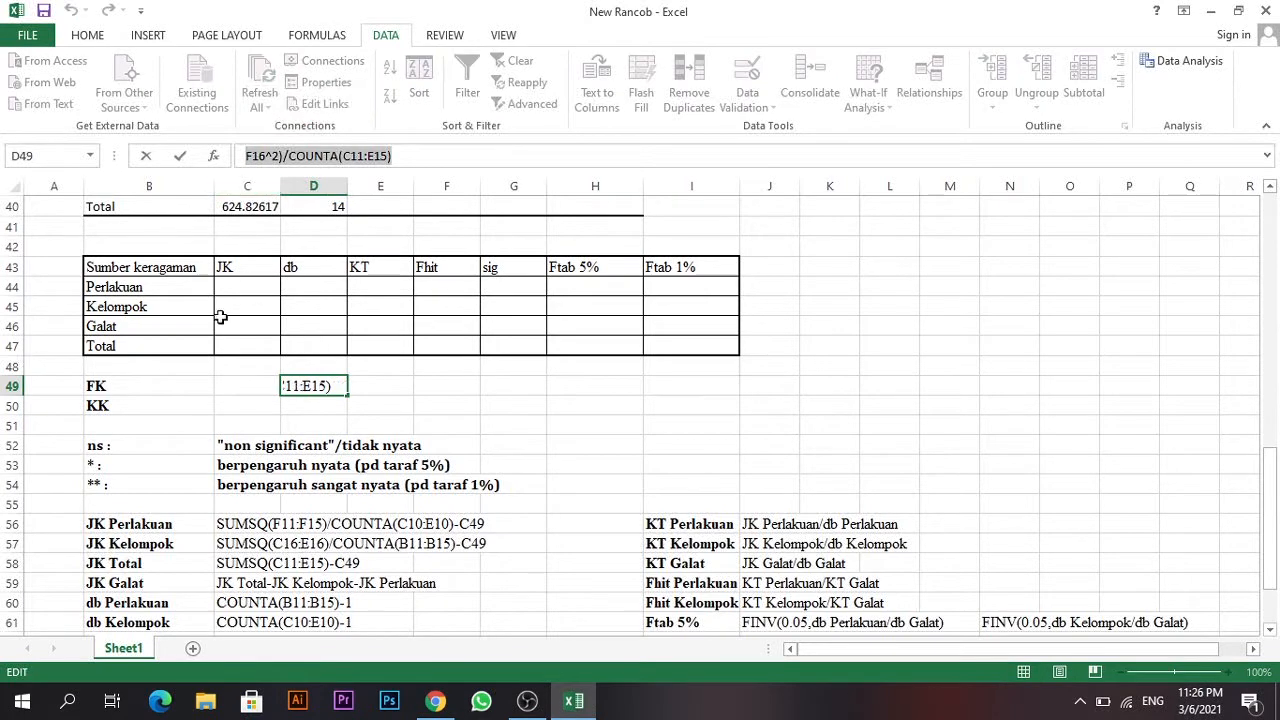
click(235, 384)
text(=)
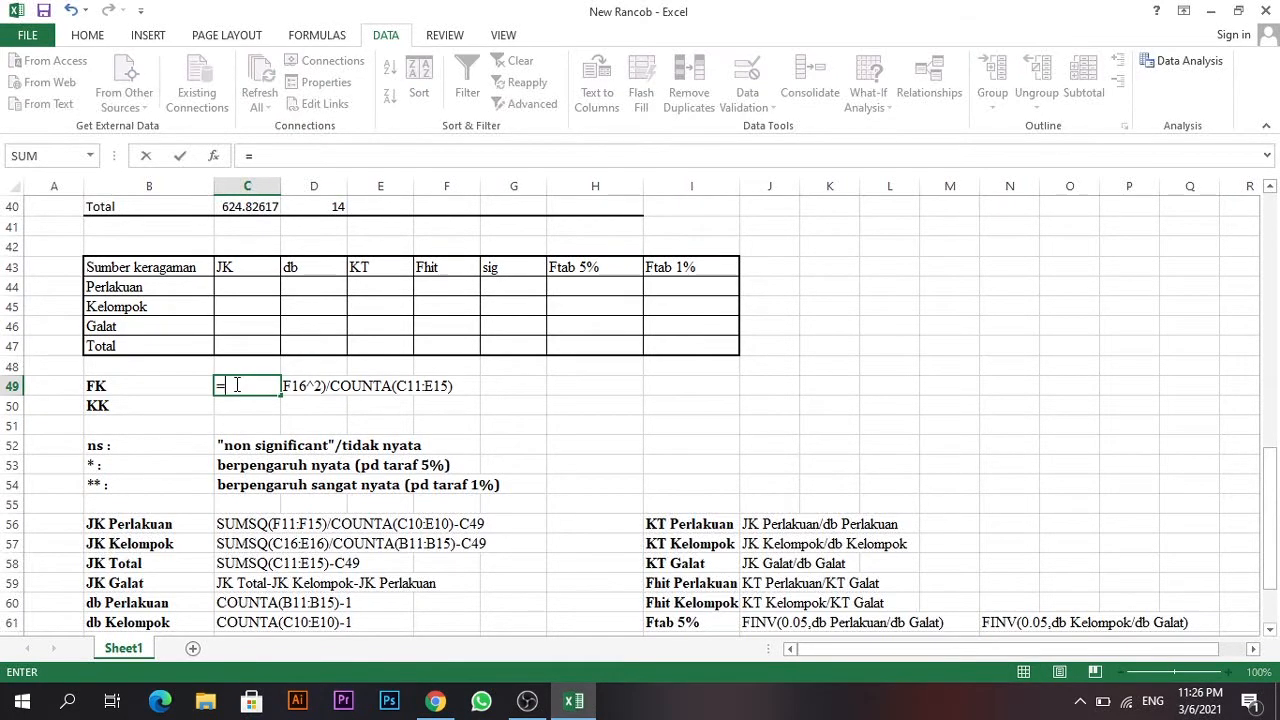
key(ctrl+v)
key(Return)
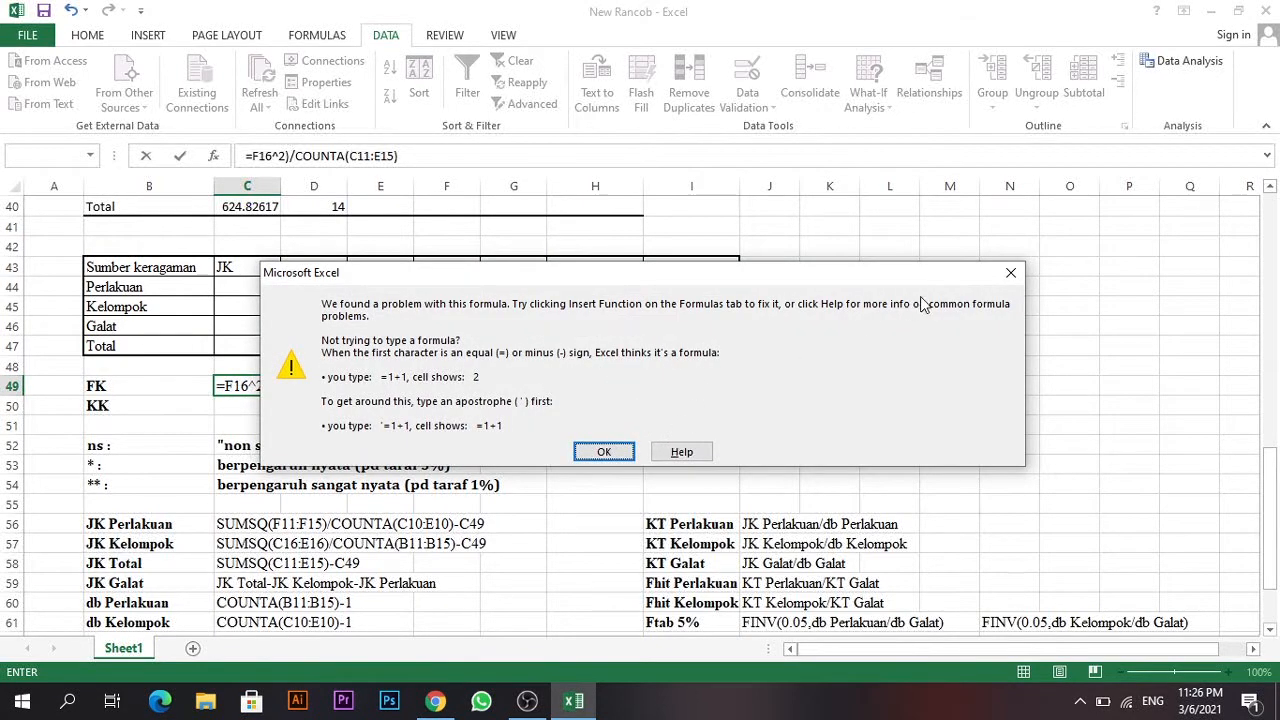
Add the missing opening parenthesis in C49 so the FK formula reads =(F16^2)/COUNTA(C11:E15), and enter it.
click(605, 451)
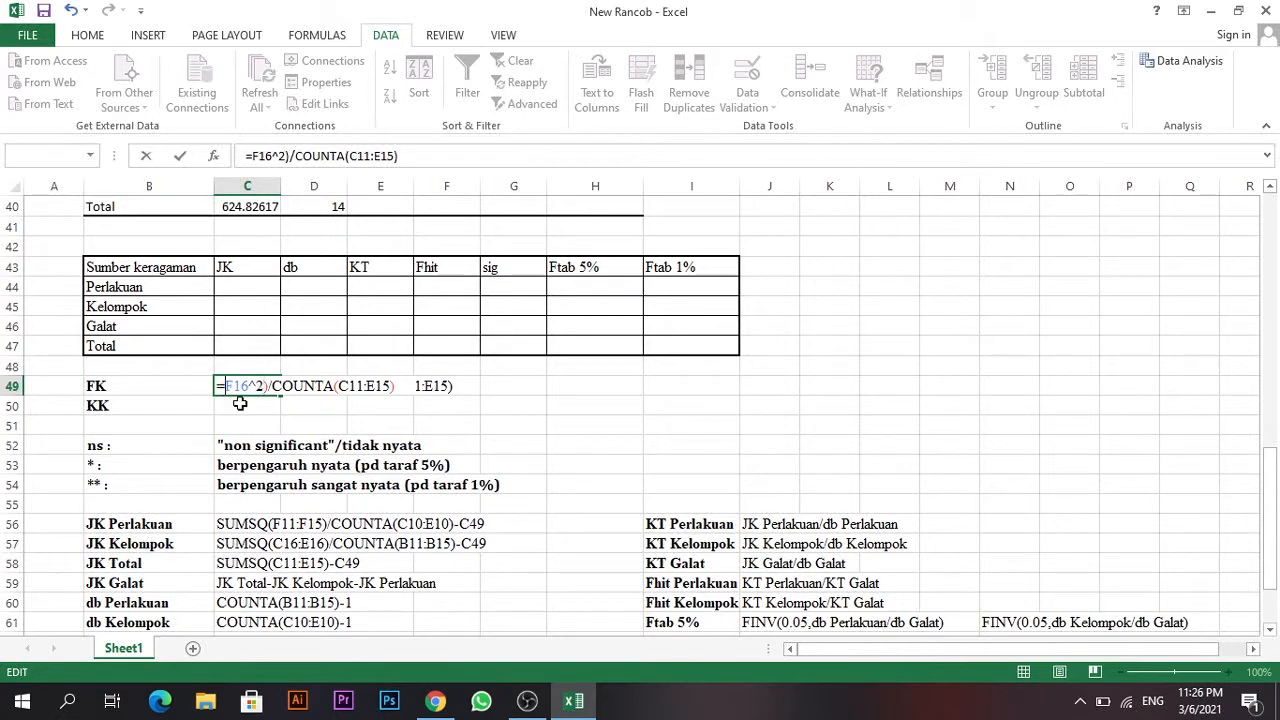
text(()
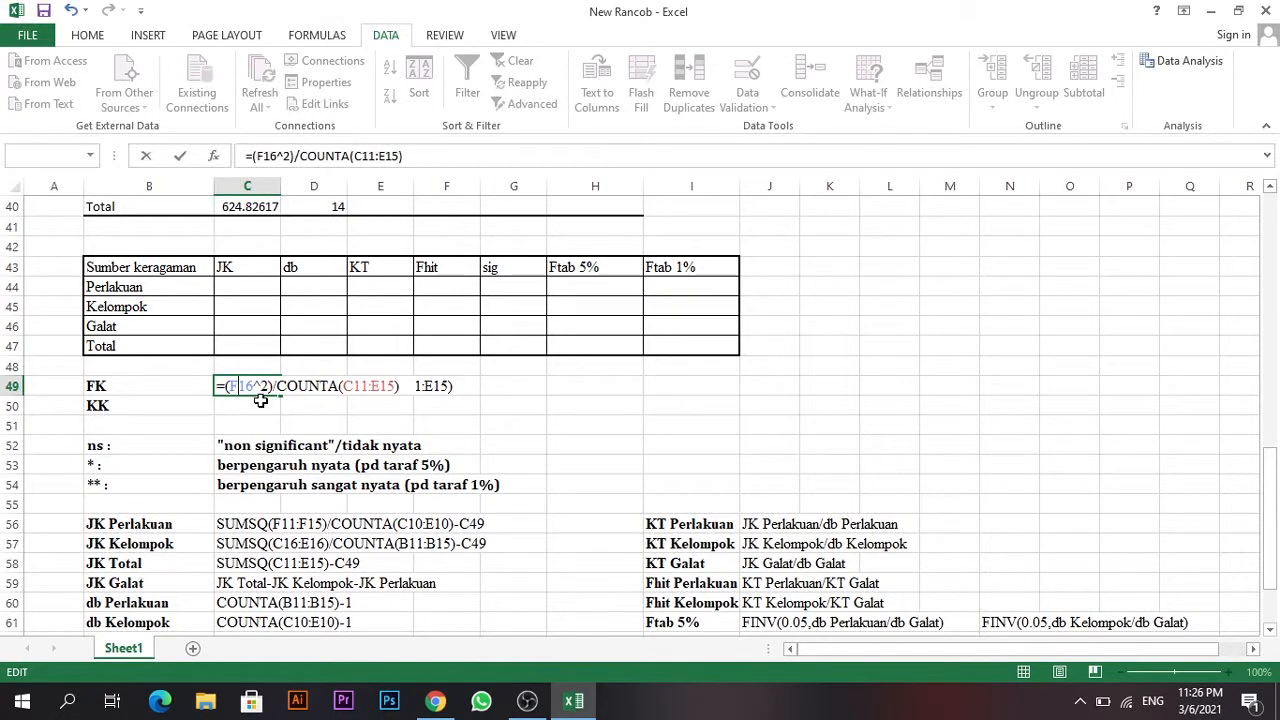
key(Right)
key(Right)
key(Right)
key(Right)
key(Right)
key(Right)
key(Right)
key(Right)
key(Right)
key(Right)
key(Right)
key(Right)
key(Right)
key(Right)
key(Right)
key(Right)
key(Right)
key(Right)
key(Right)
key(Right)
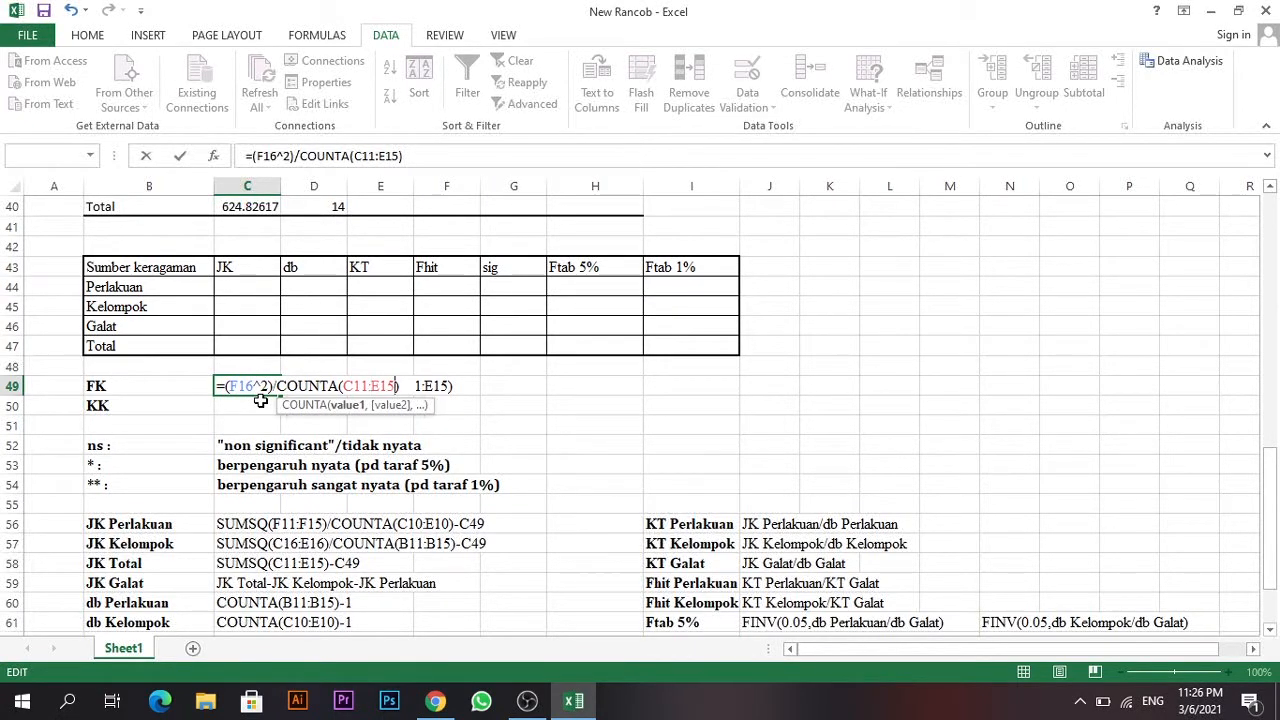
key(Right)
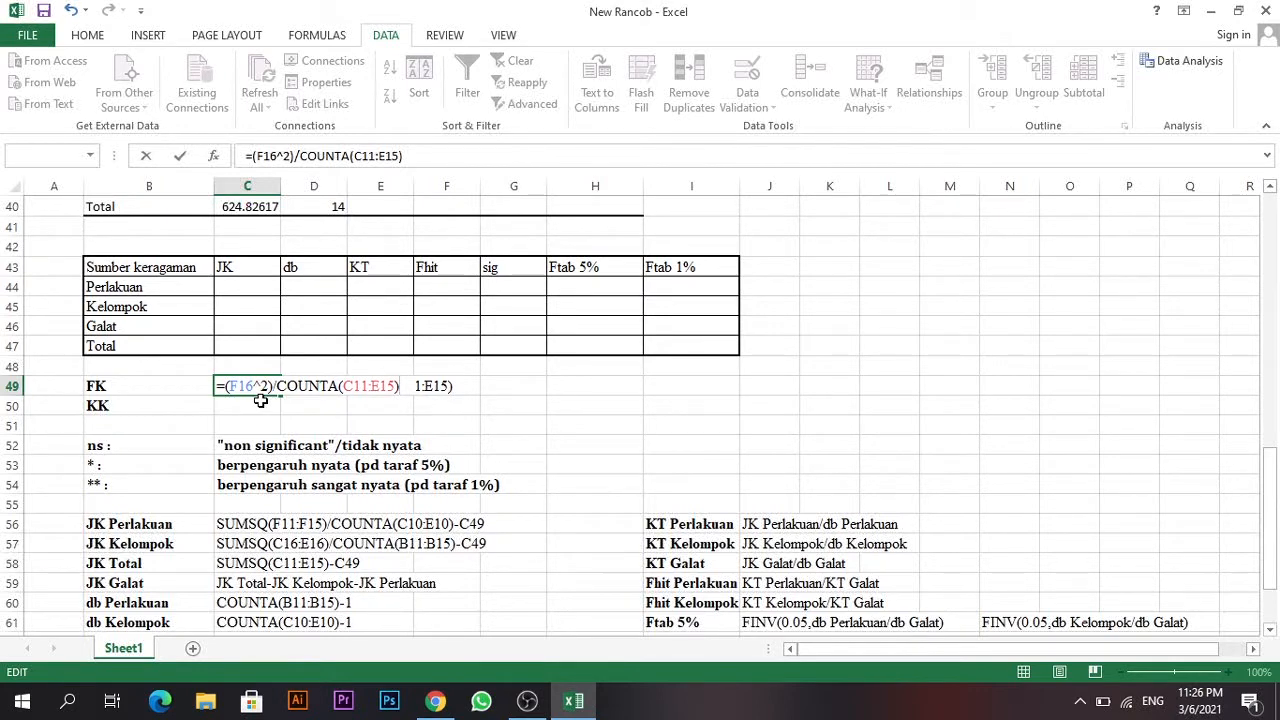
text())
key(Return)
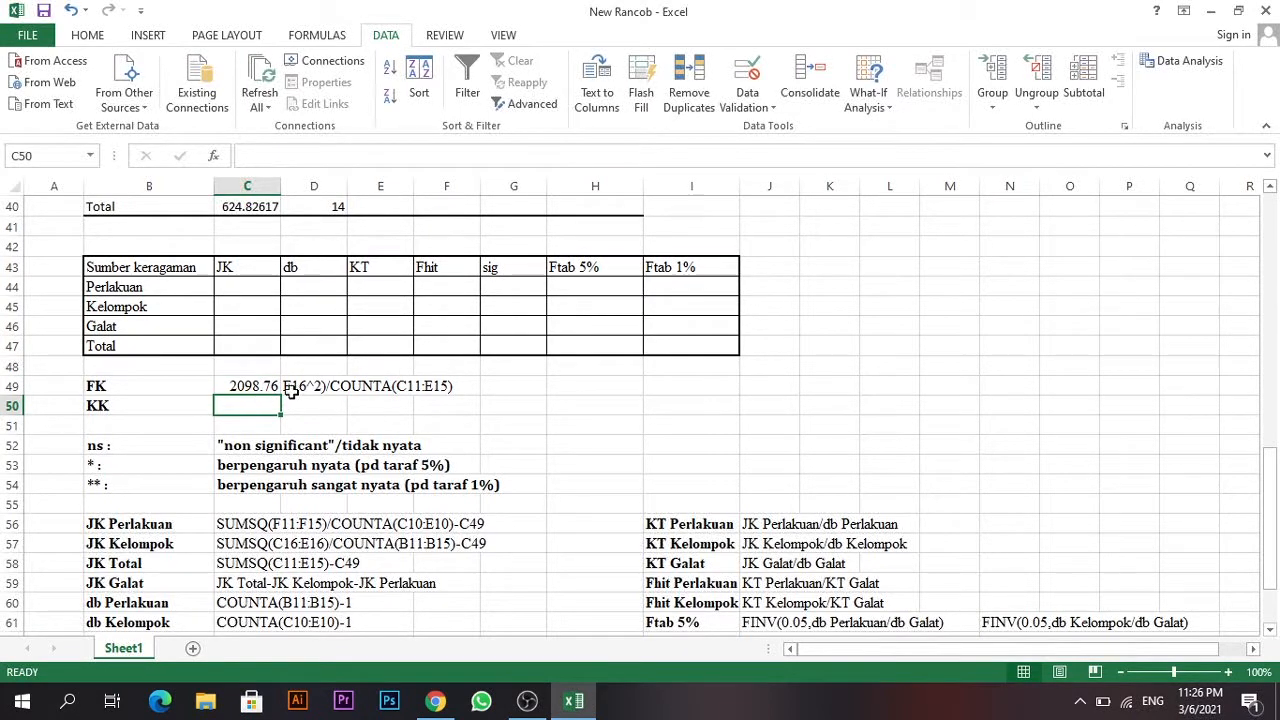
Review the FK formula in C49, the ANOVA output above the blank manual table, and the formula list starting at row 56.
click(256, 385)
scroll(285, 392, up, 3)
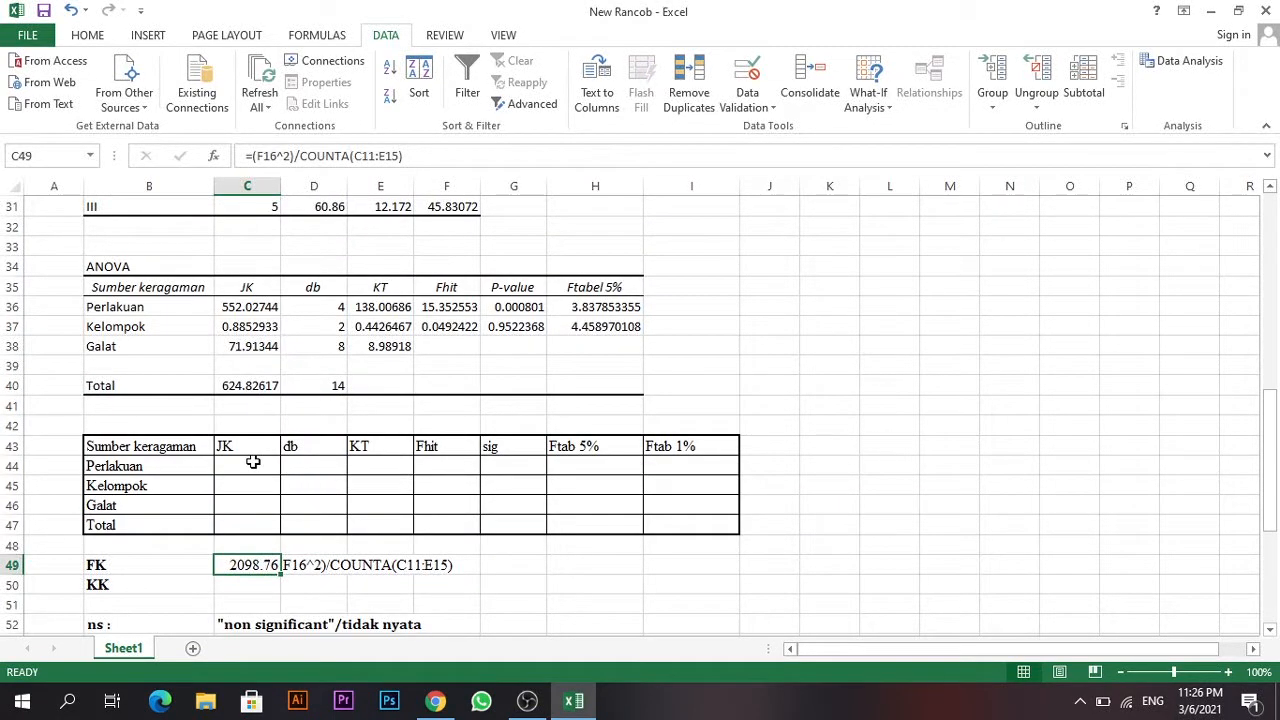
scroll(253, 462, down, 2)
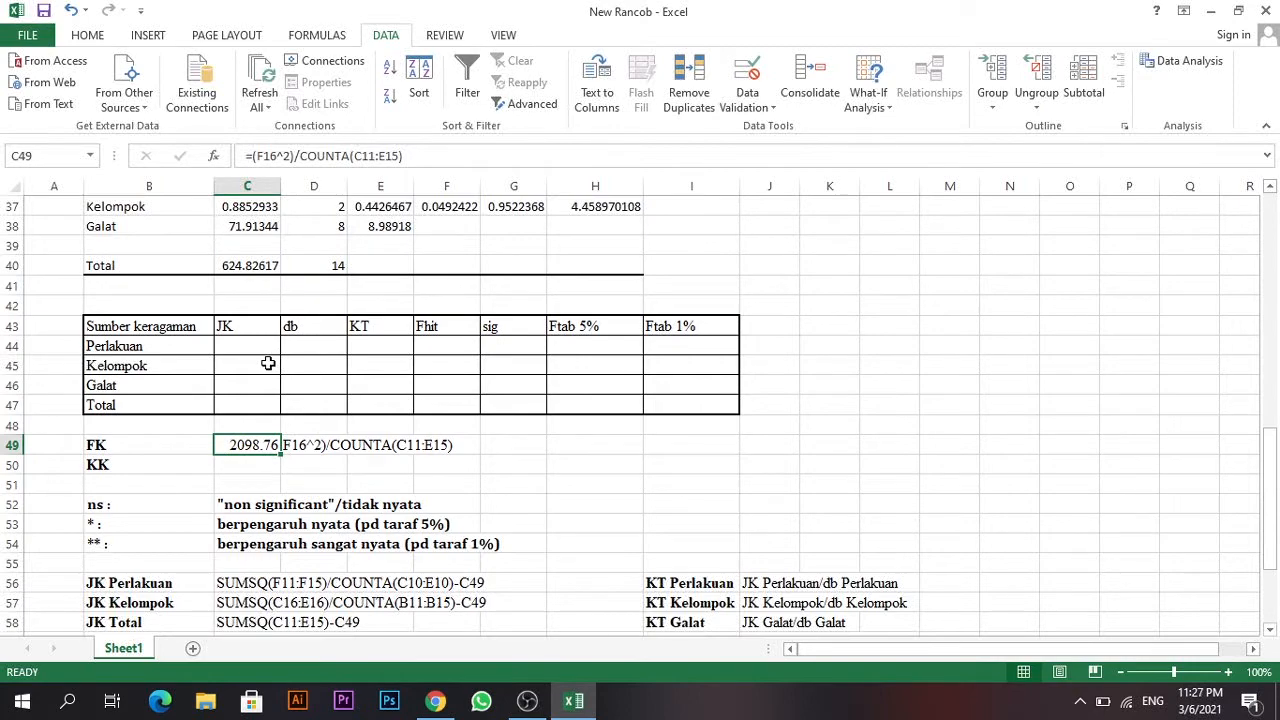
scroll(268, 400, down, 1)
scroll(335, 521, down, 1)
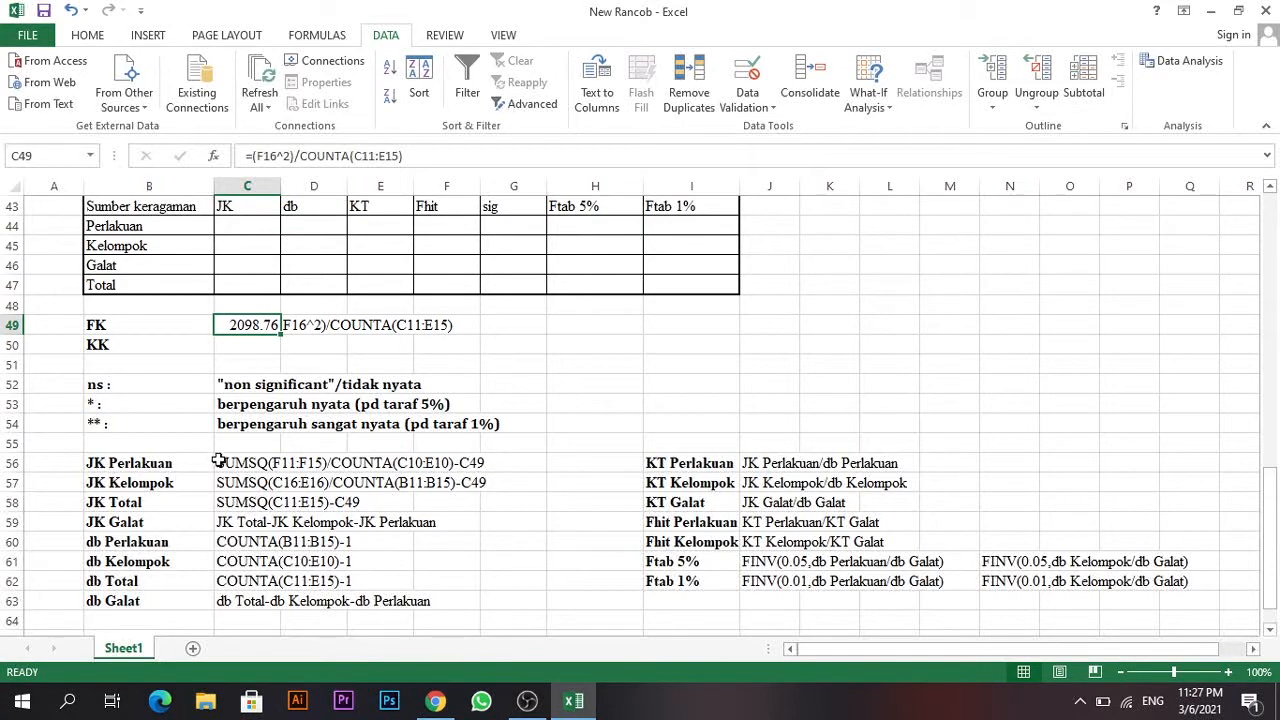
scroll(257, 460, up, 3)
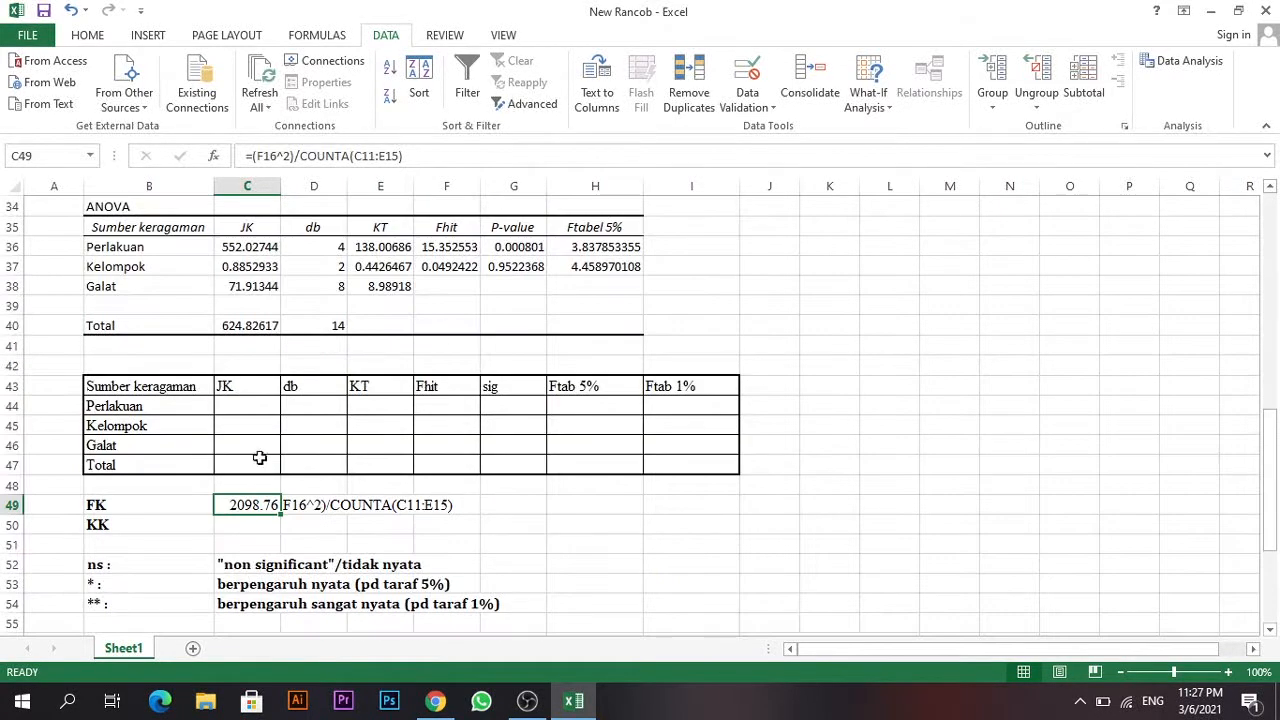
scroll(257, 455, down, 2)
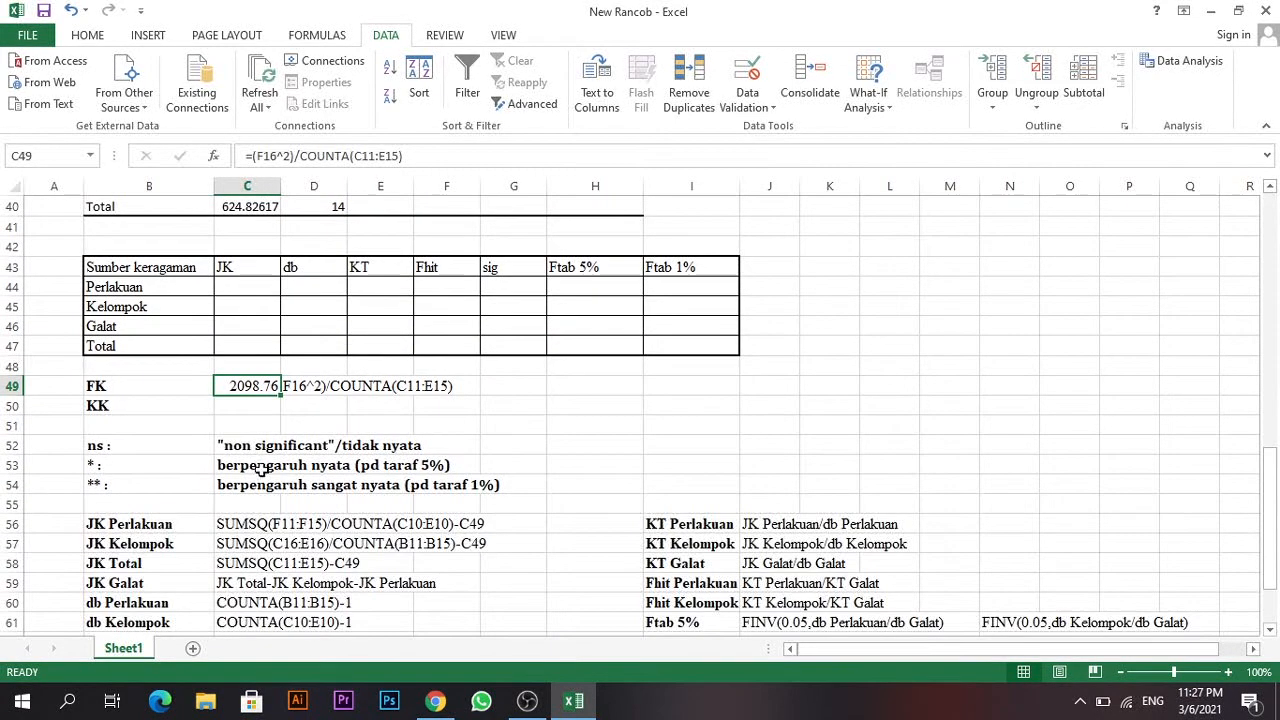
Copy the JK Perlakuan formula text from C56 and enter it in C44 as =SUMSQ(F11:F15)/COUNTA(C10:E10)-C49.
click(255, 524)
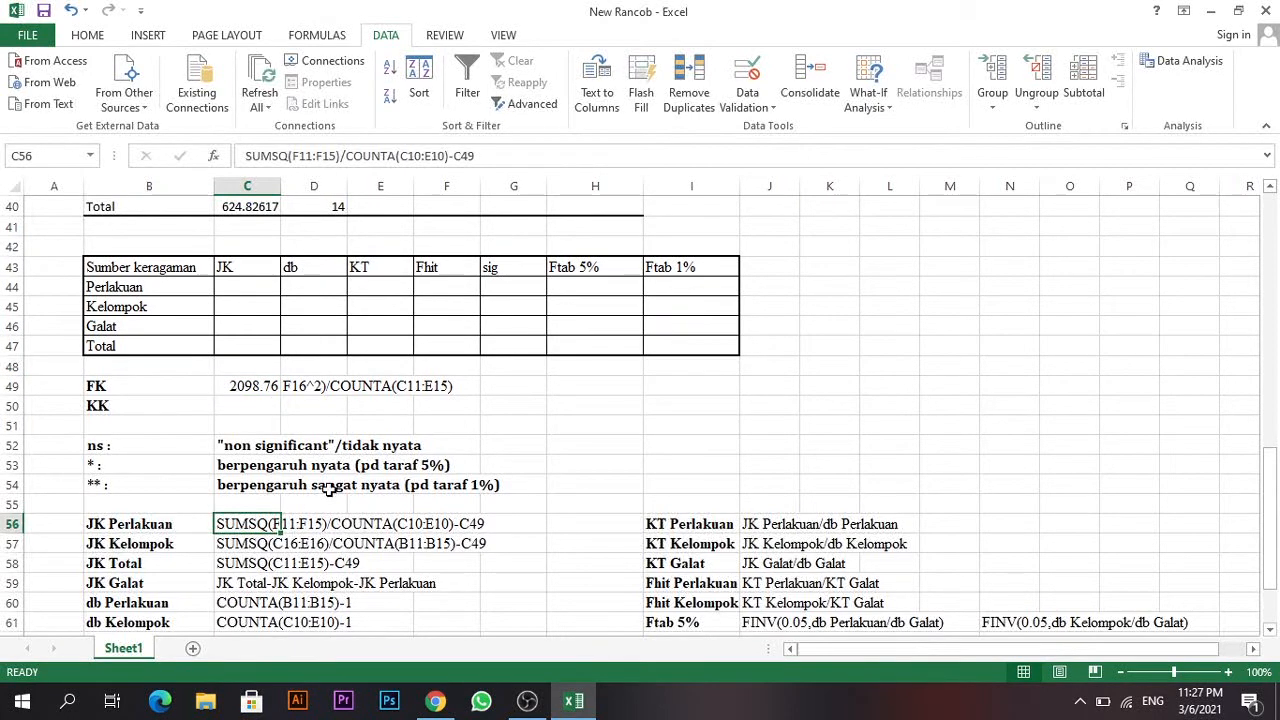
click(497, 158)
drag(497, 158, 242, 158)
key(ctrl+c)
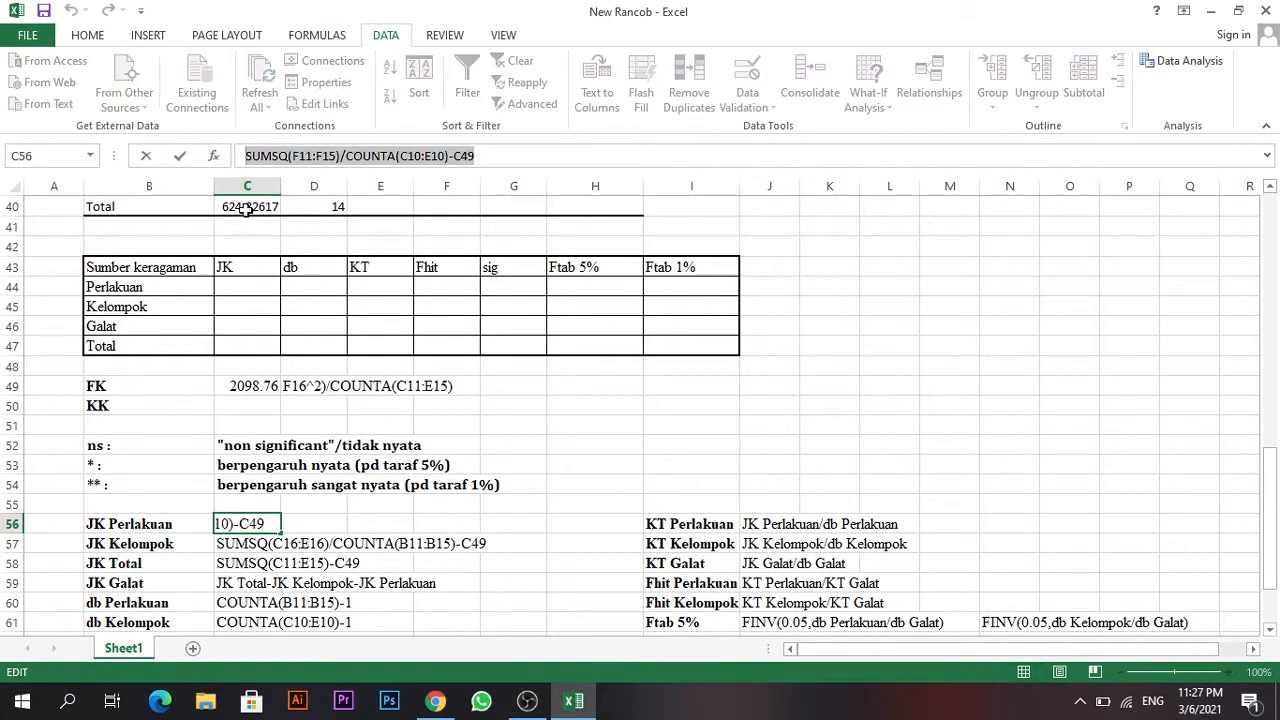
click(254, 290)
text(=)
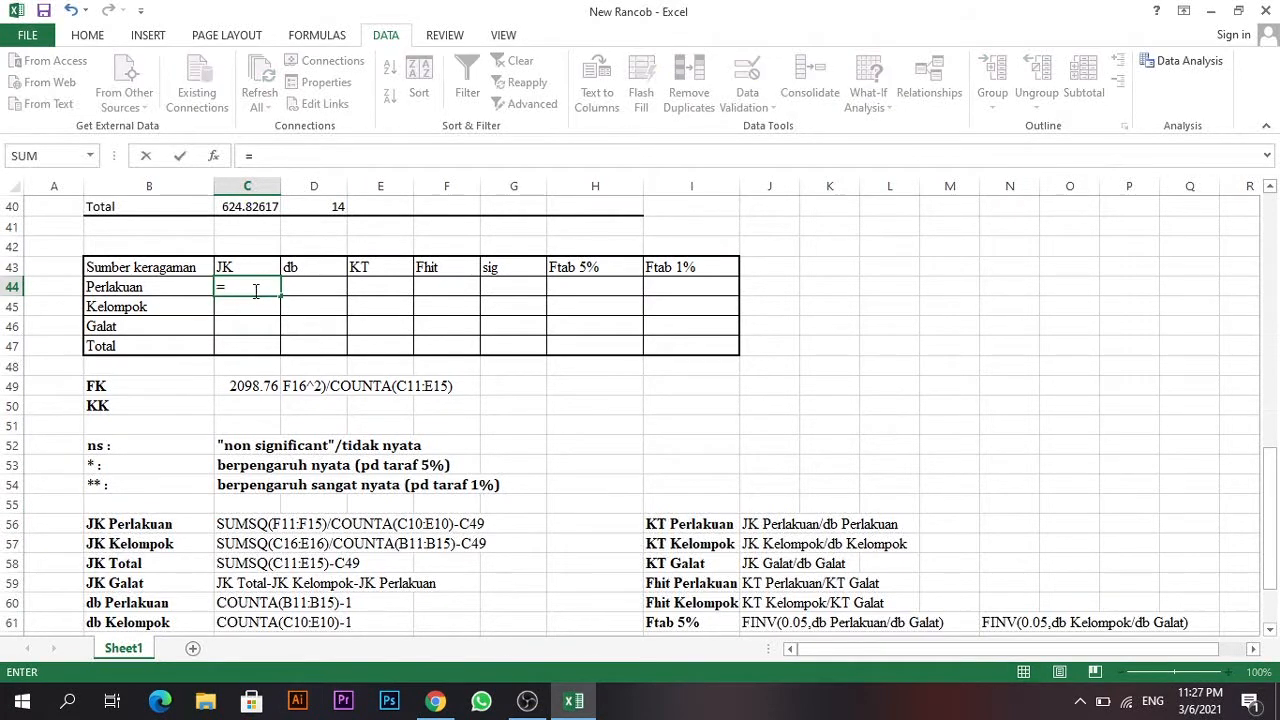
key(ctrl+v)
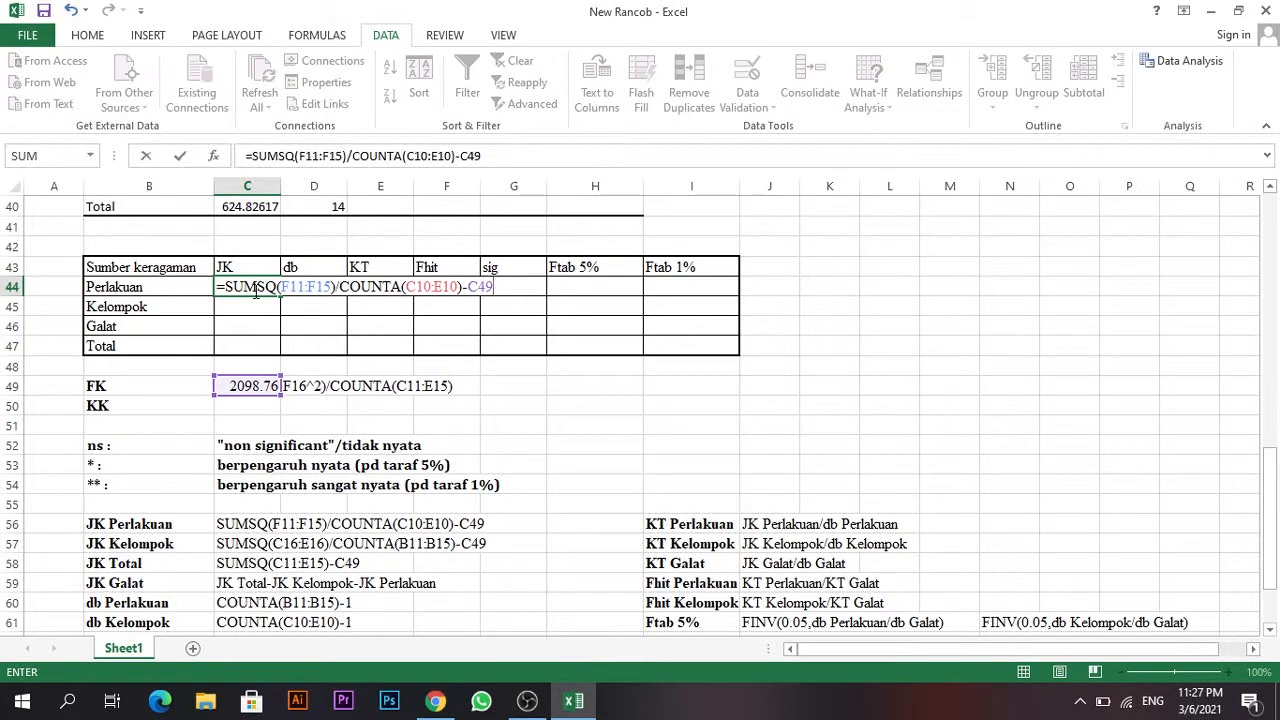
key(Return)
Compare JK Perlakuan in C44 with the ANOVA output and examine the treatment totals F11:F15 used in its formula.
scroll(285, 330, up, 4)
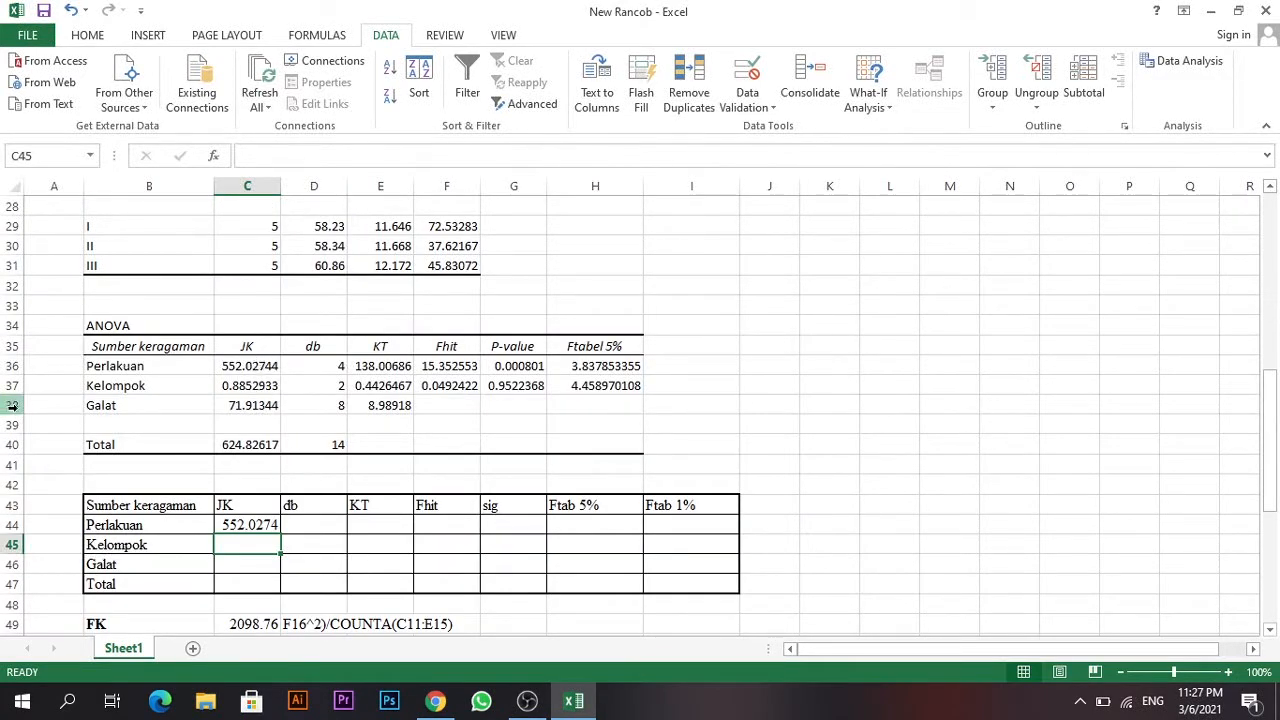
scroll(248, 514, down, 4)
scroll(248, 514, down, 1)
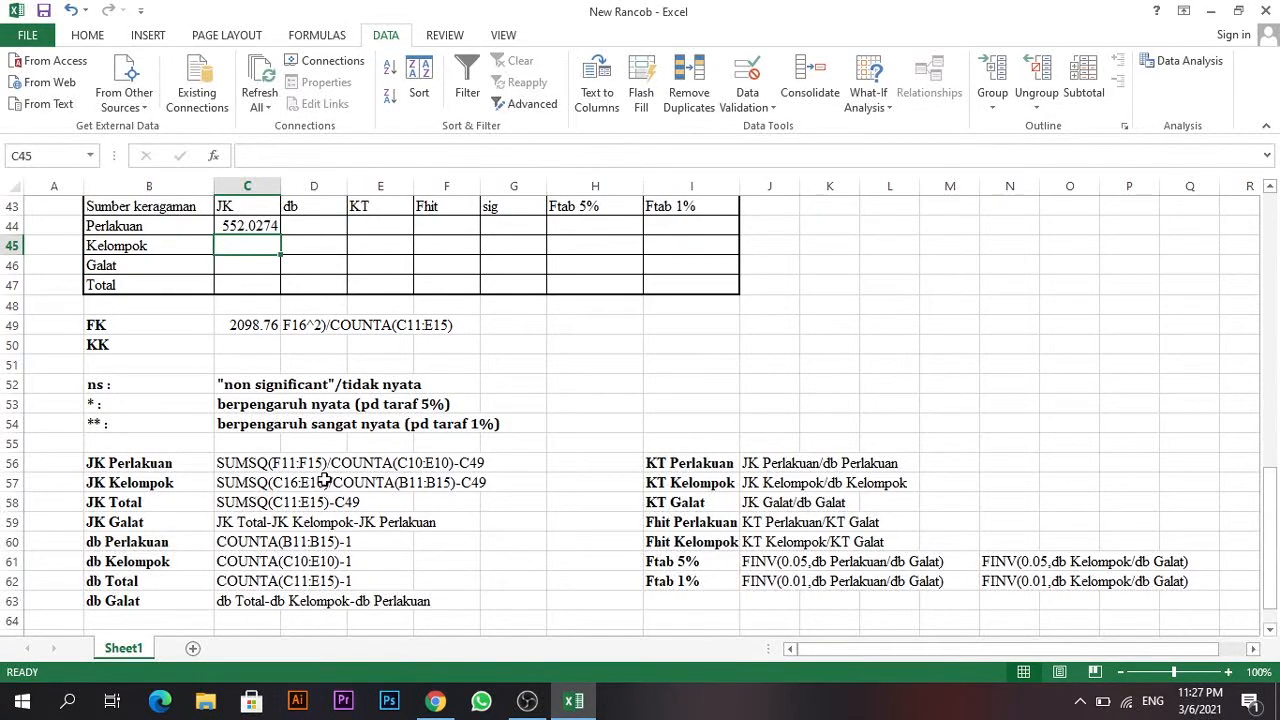
scroll(365, 485, up, 14)
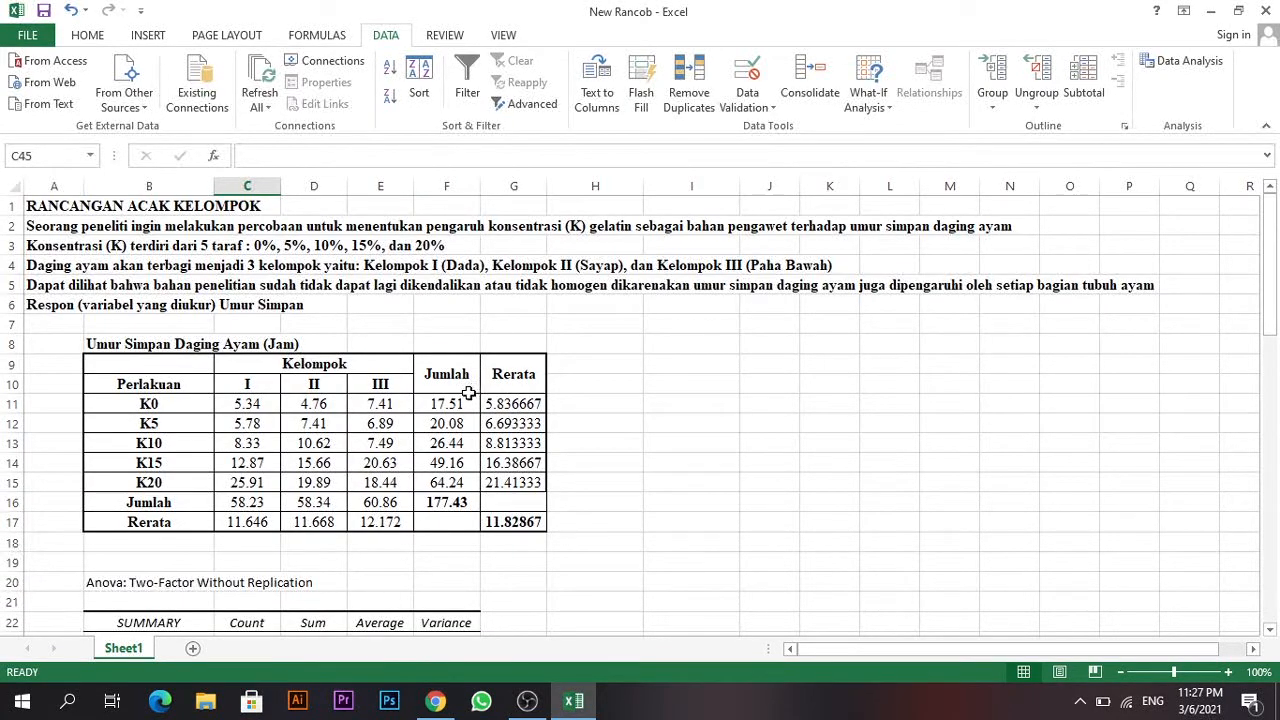
drag(463, 404, 455, 482)
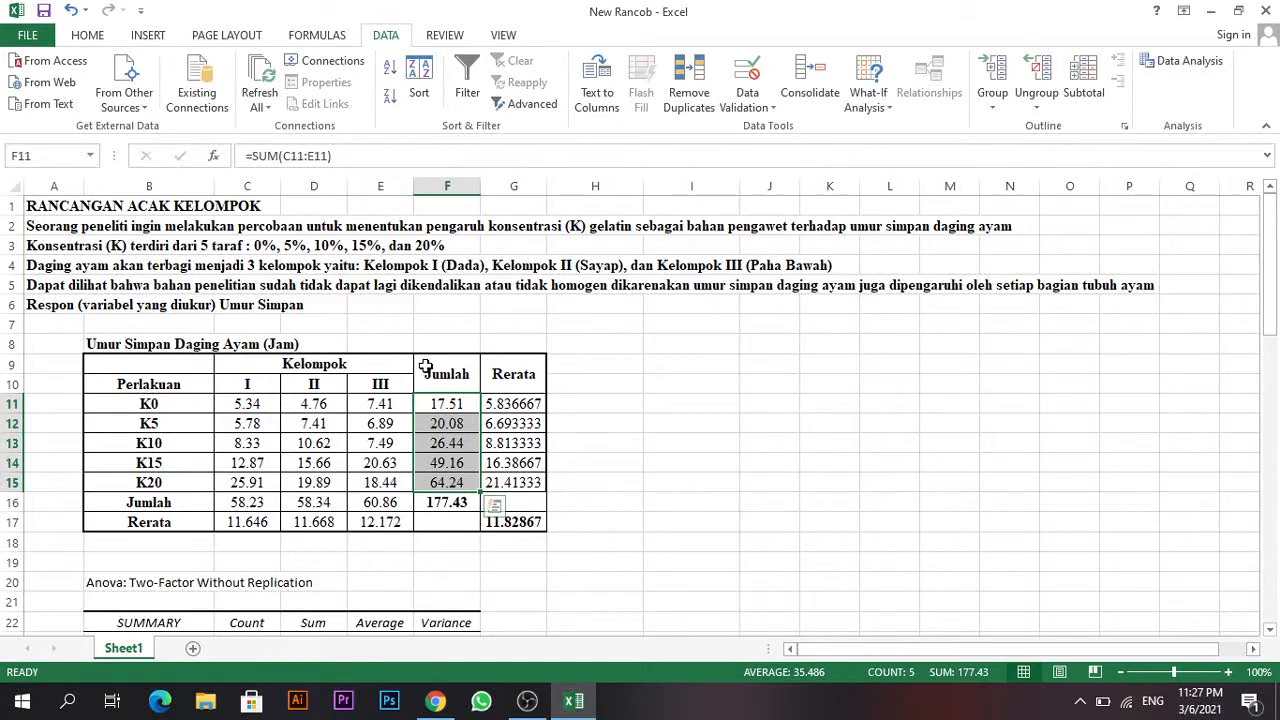
scroll(398, 463, down, 6)
scroll(398, 463, up, 6)
scroll(398, 463, down, 11)
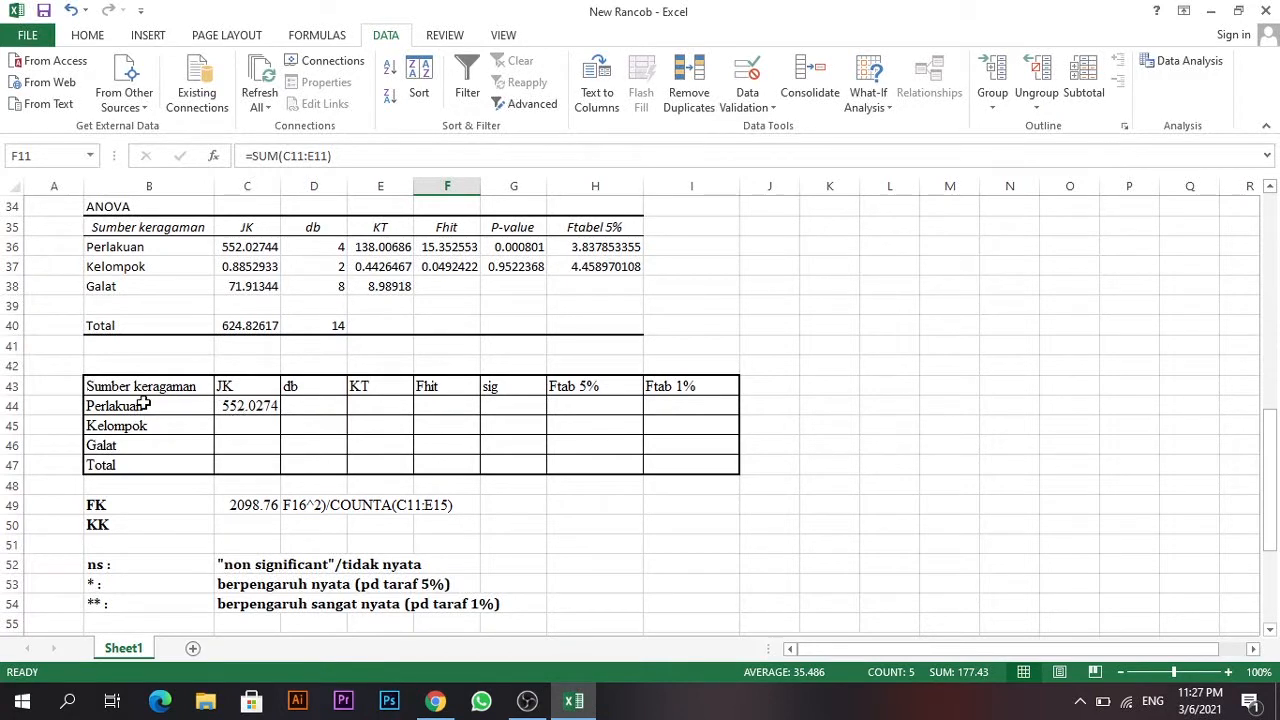
Read the JK Kelompok formula text for C45 and examine the group totals C16:E16 that it refers to.
click(272, 420)
scroll(317, 540, down, 2)
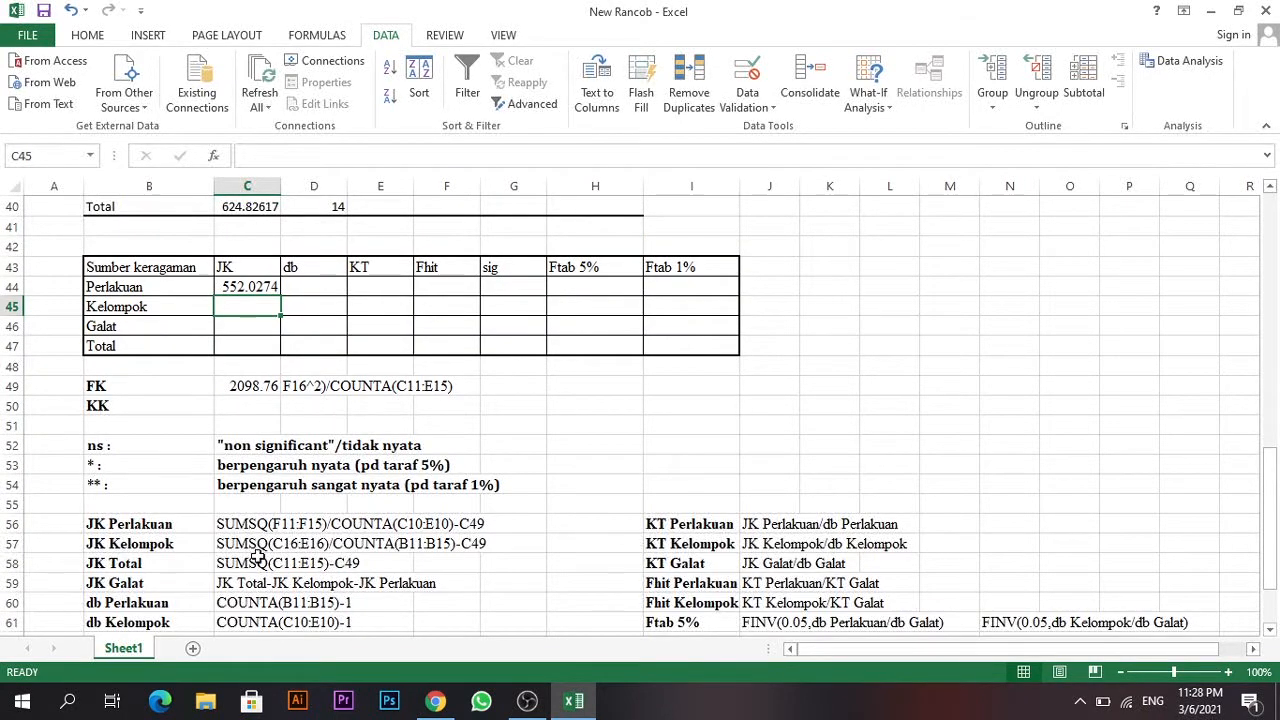
scroll(478, 538, up, 13)
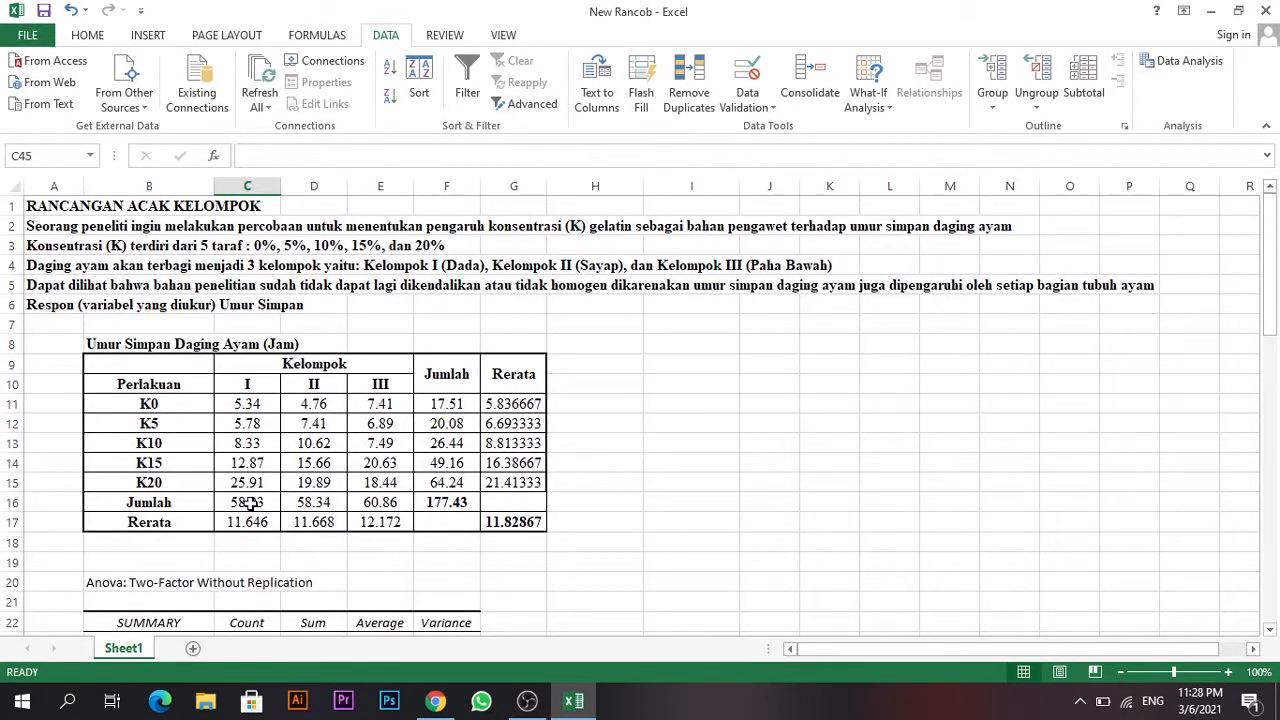
drag(249, 503, 370, 508)
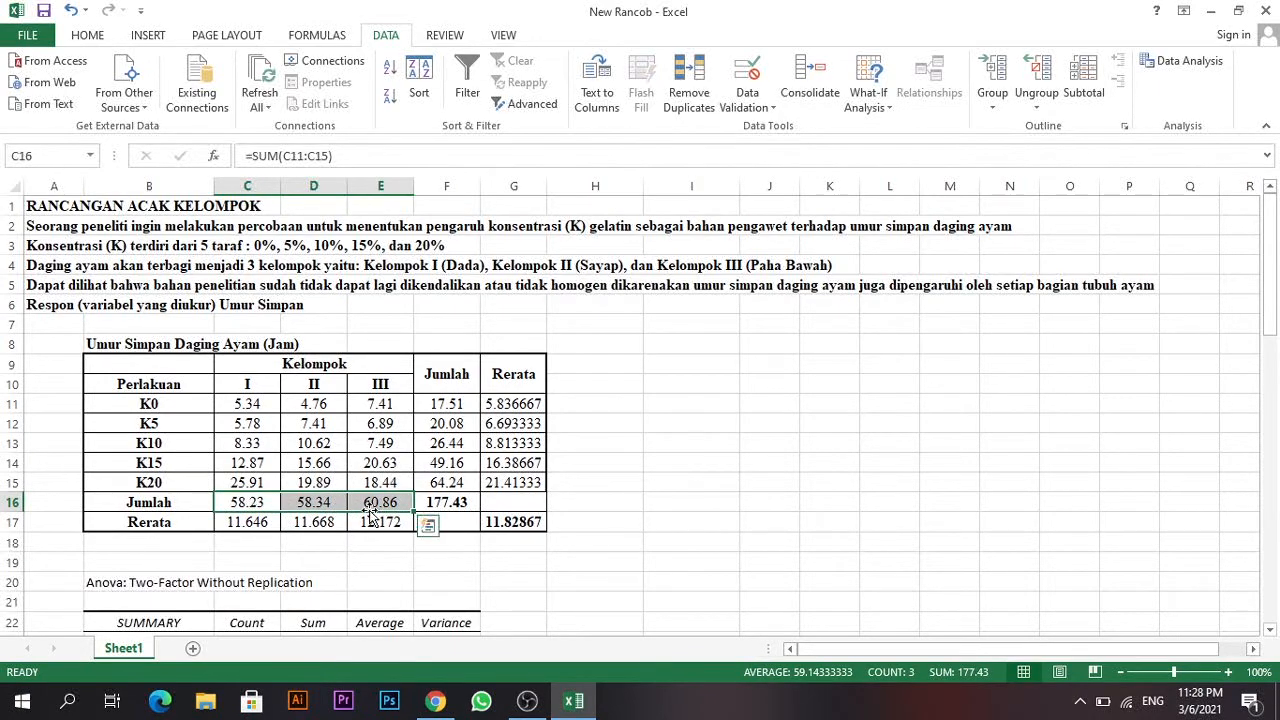
scroll(374, 503, down, 1)
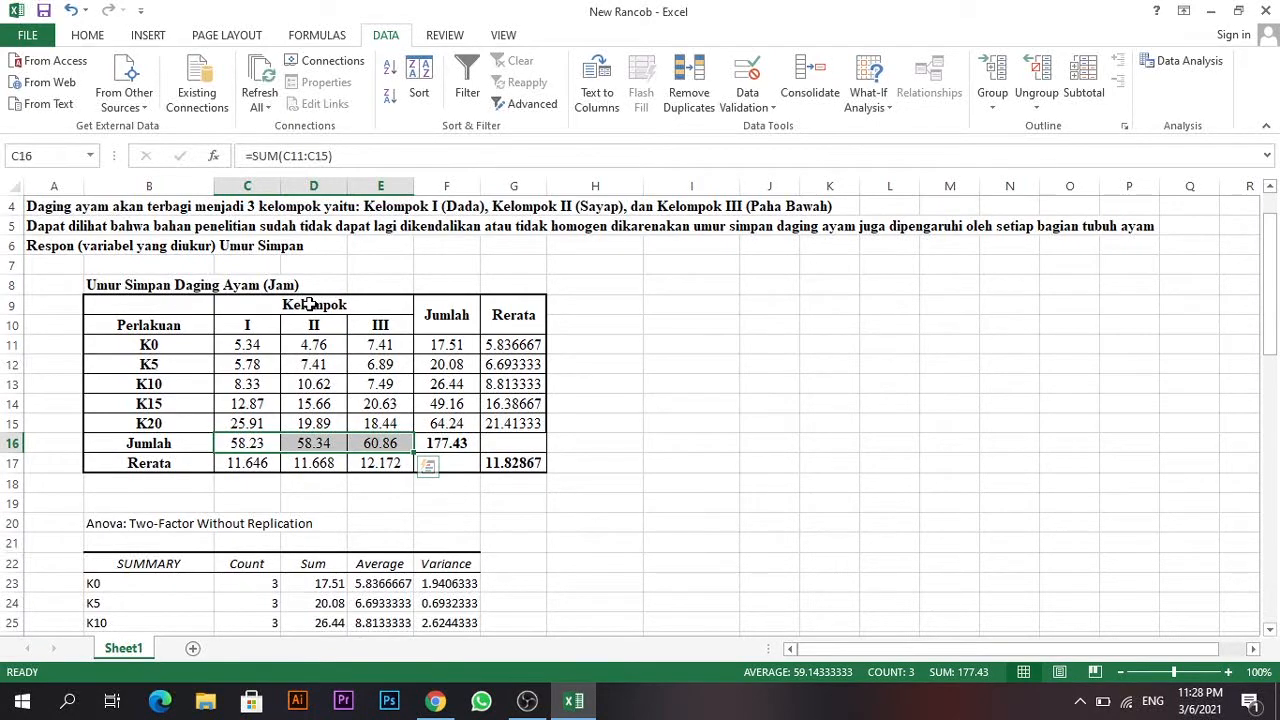
scroll(310, 405, down, 11)
Copy the JK Kelompok formula text from C57, enter it in C45 as =SUMSQ(C16:E16)/COUNTA(B11:B15)-C49, and compare it with the ANOVA output.
click(250, 364)
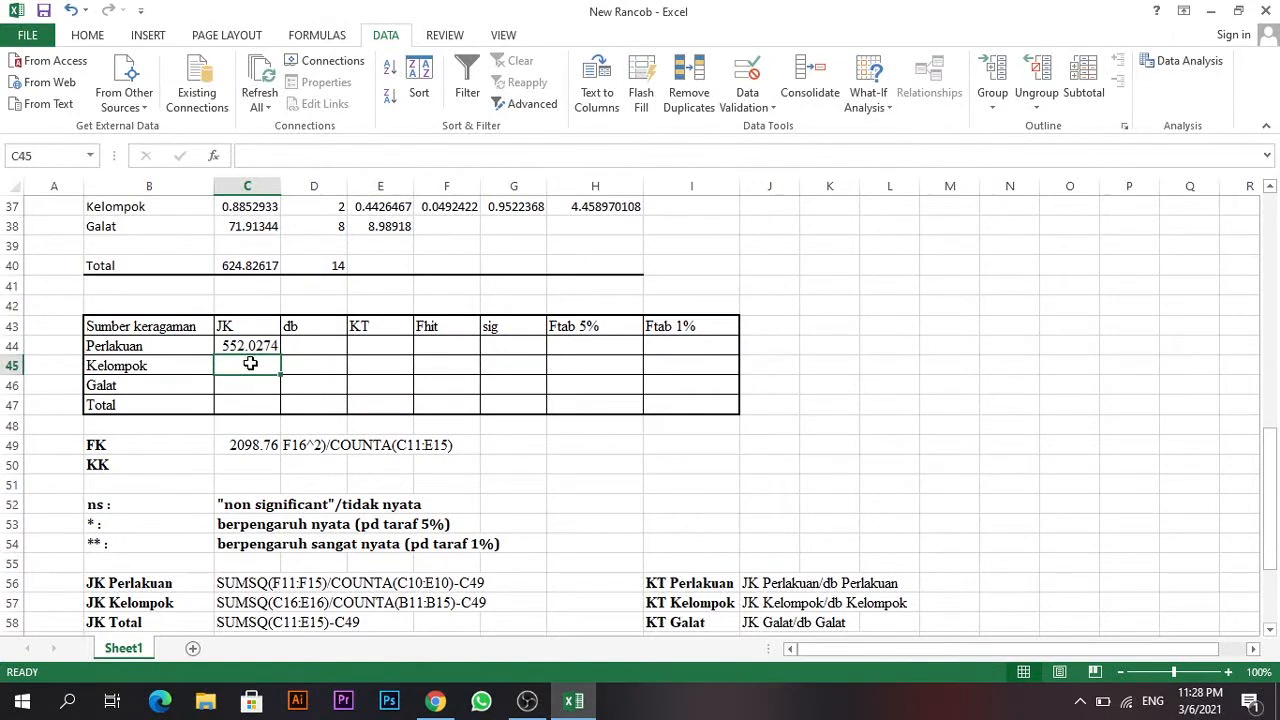
click(258, 606)
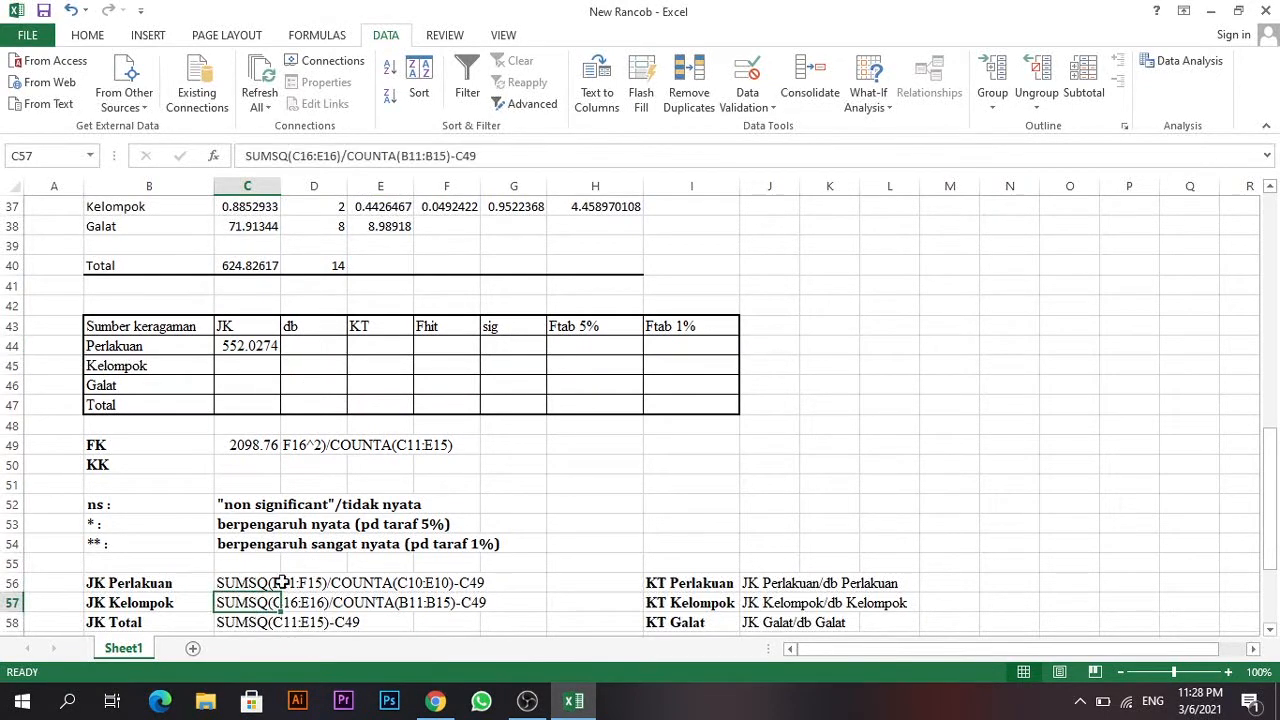
drag(480, 160, 229, 162)
key(ctrl+c)
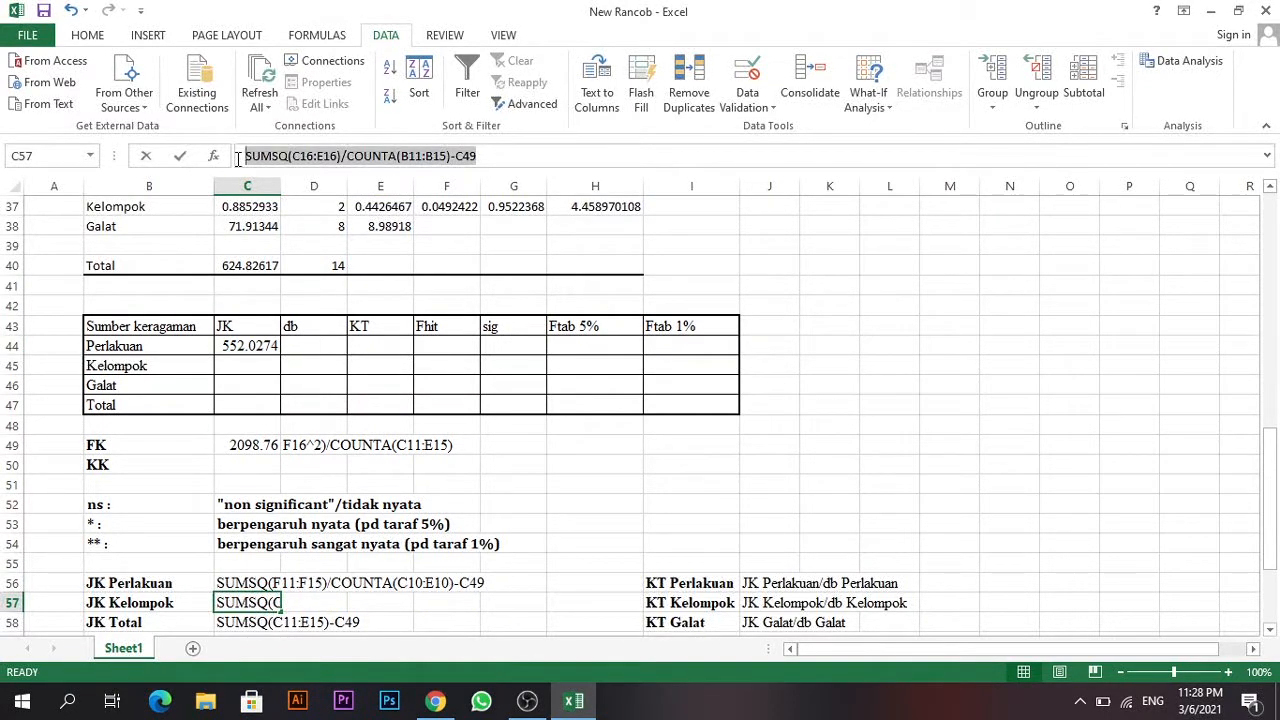
click(251, 371)
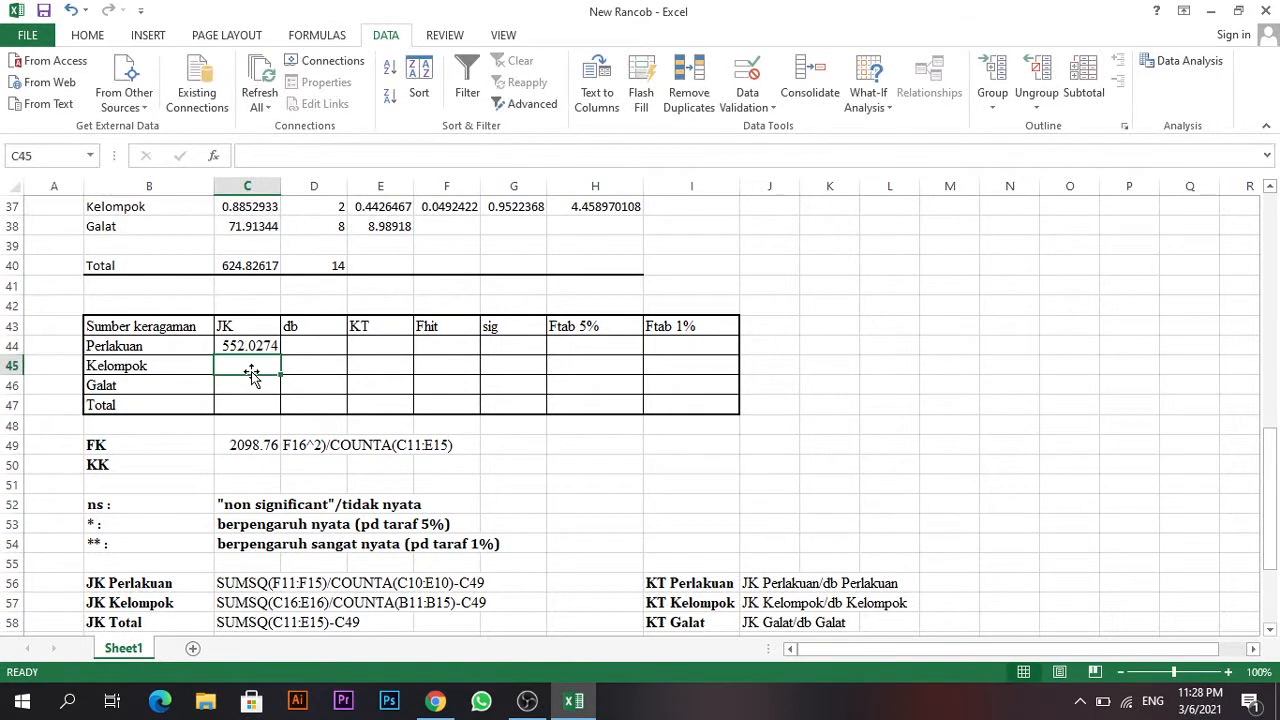
text(=)
key(ctrl+v)
key(Return)
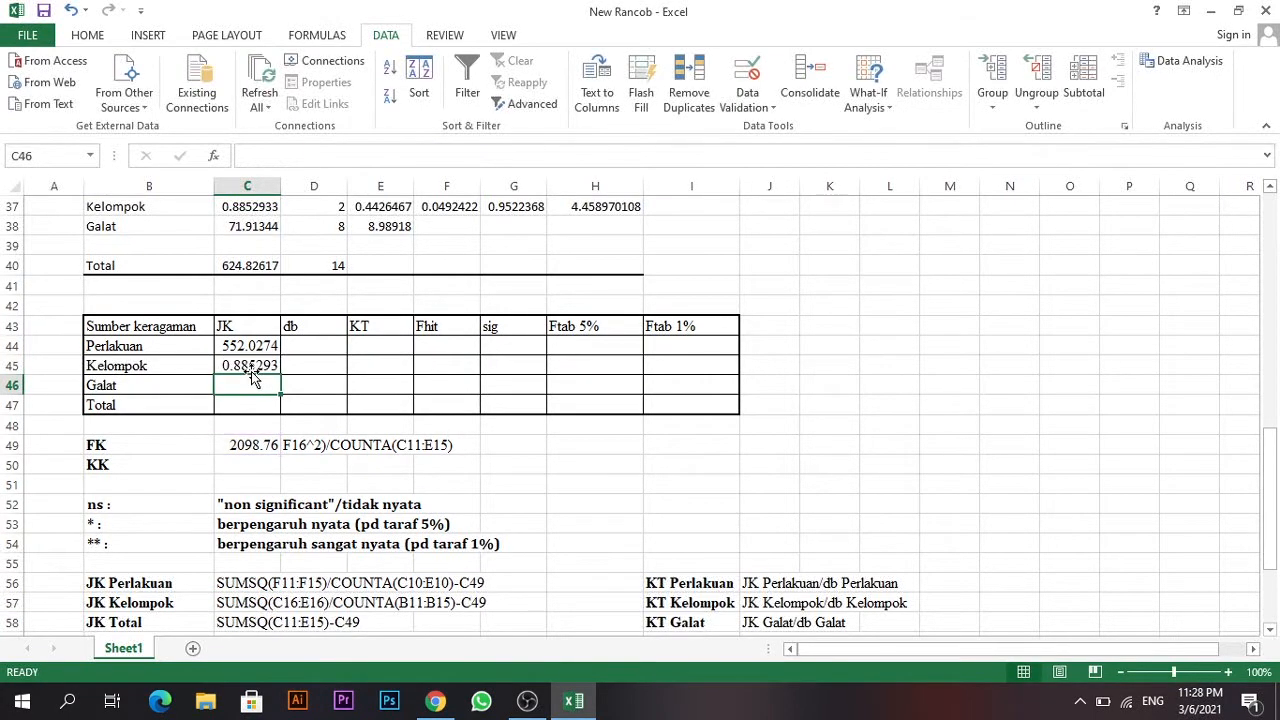
scroll(251, 371, up, 2)
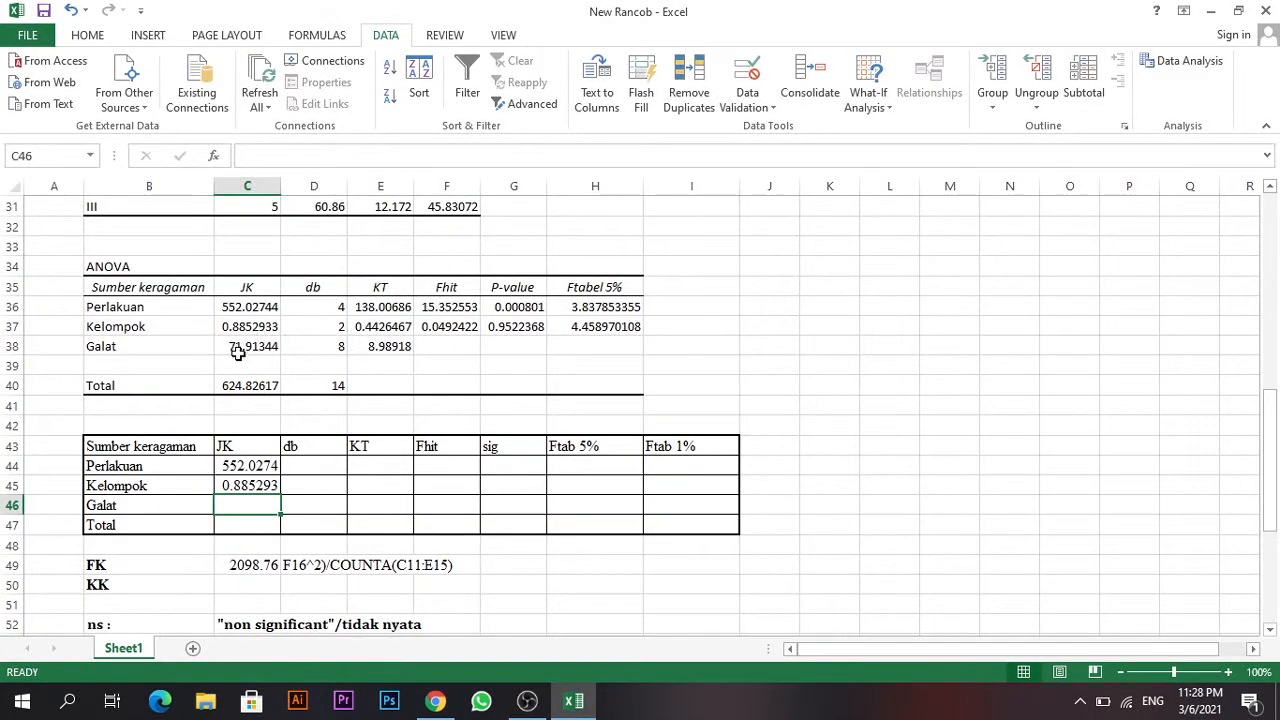
scroll(240, 360, down, 2)
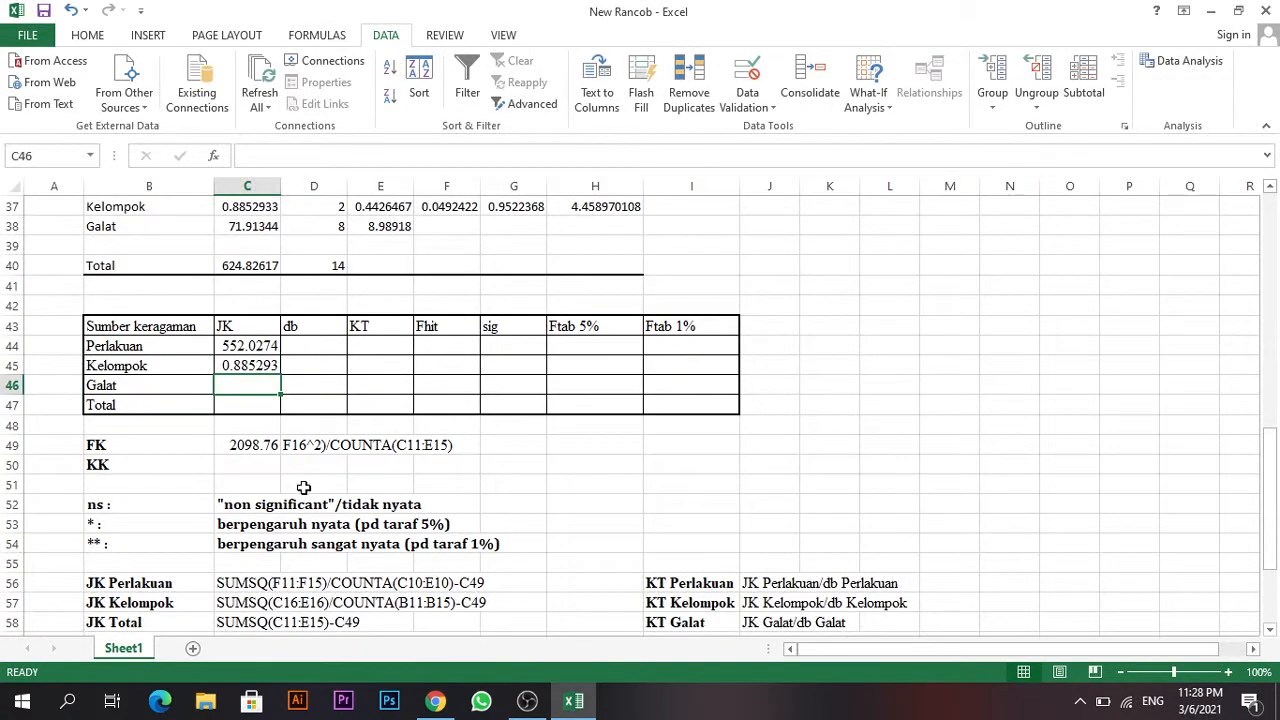
Read the JK Total formula text for C47 and examine the observation values C11:E15 that it refers to.
click(247, 406)
scroll(247, 406, down, 1)
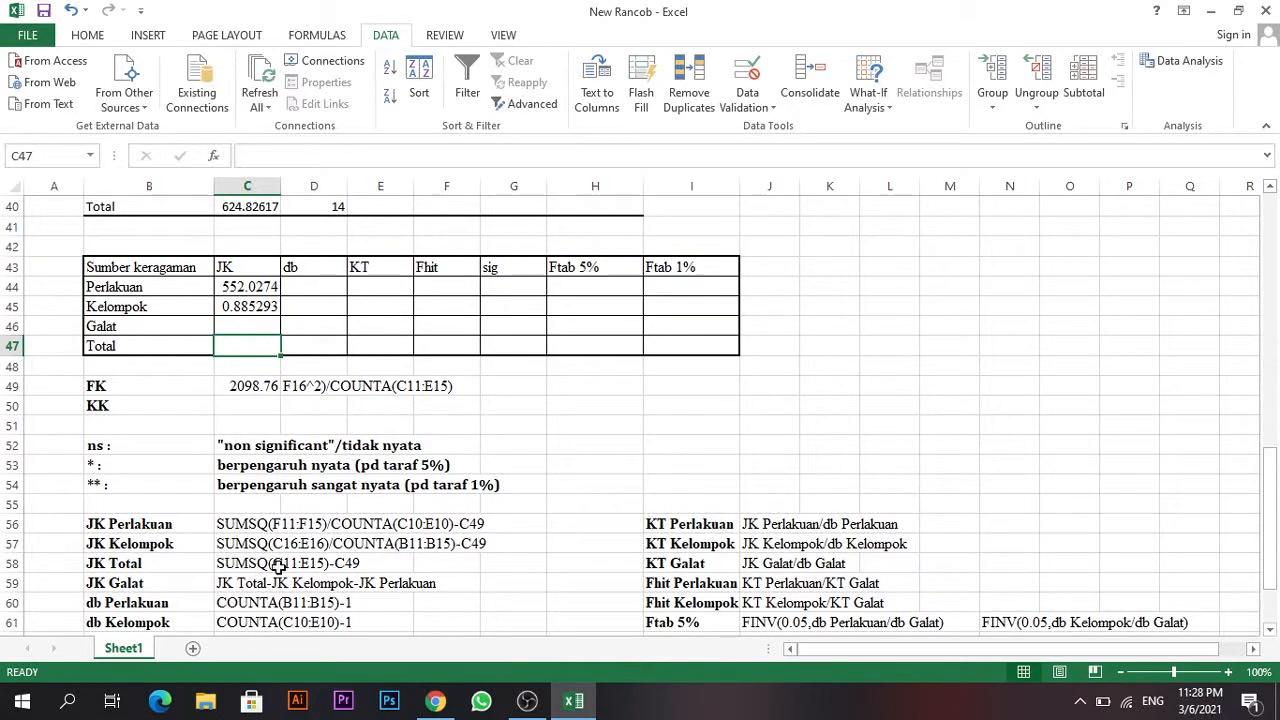
scroll(368, 554, up, 8)
scroll(372, 556, up, 5)
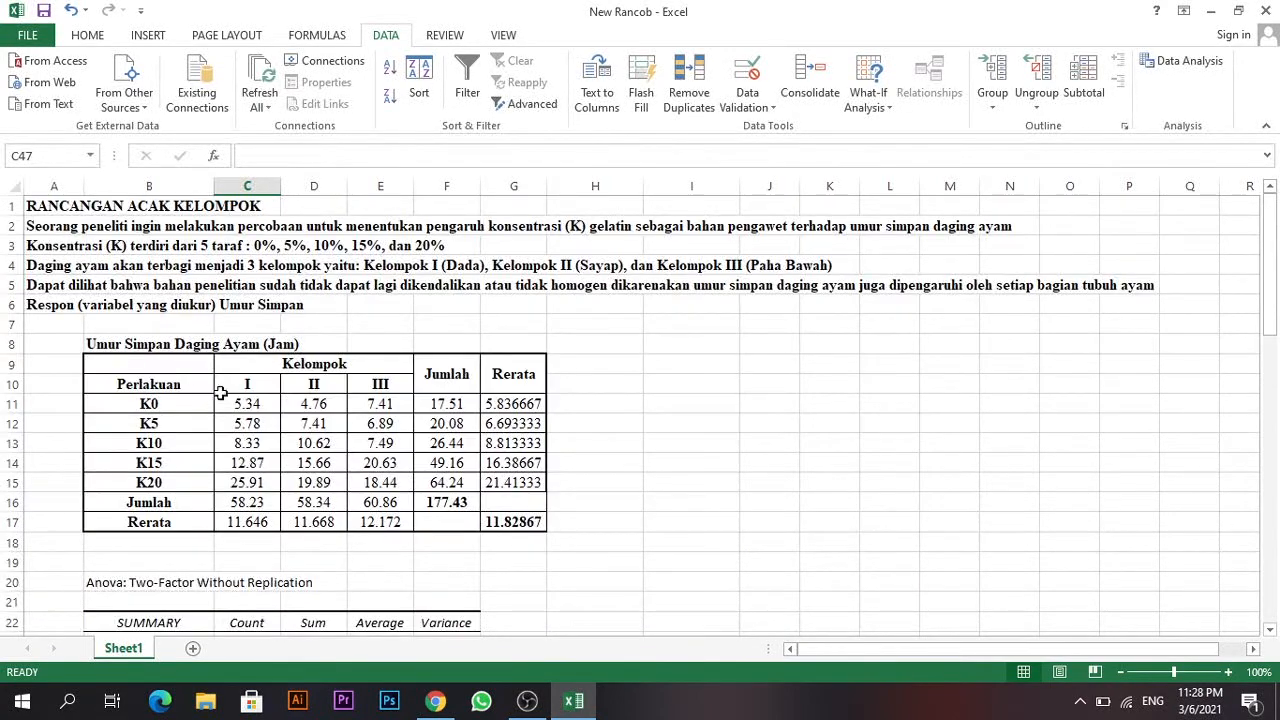
drag(236, 404, 380, 482)
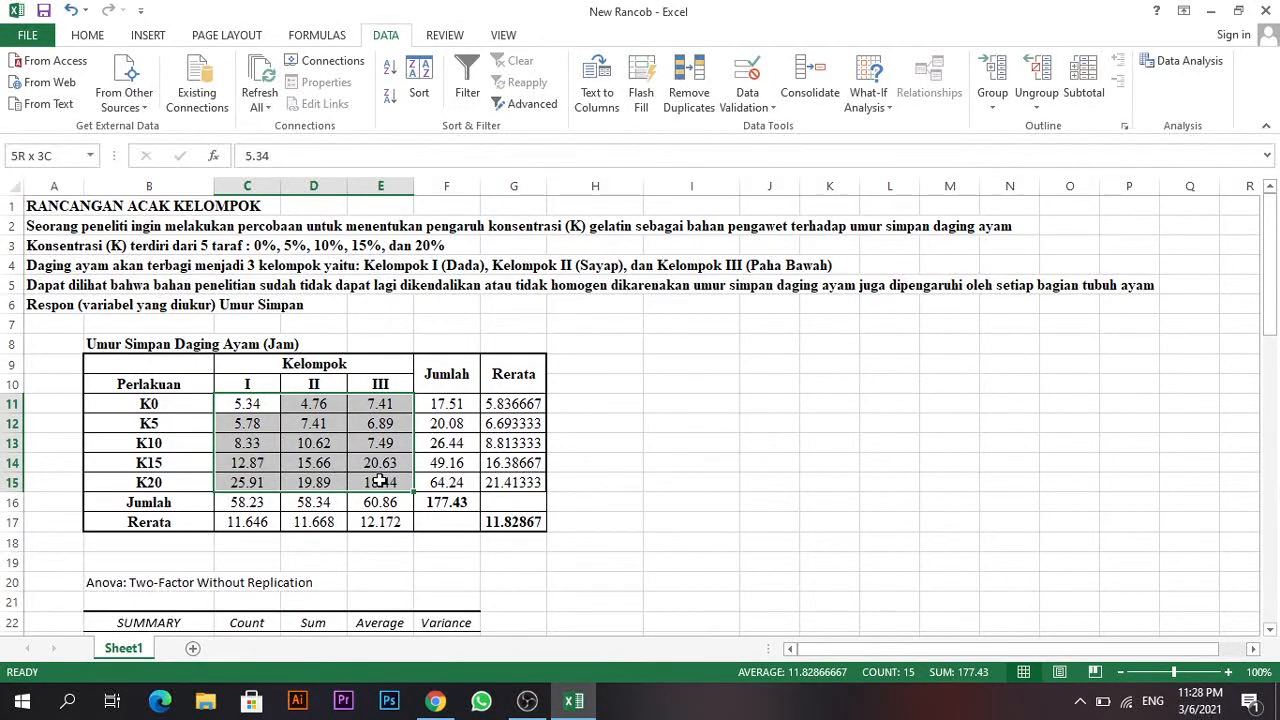
drag(380, 482, 380, 482)
scroll(386, 480, down, 14)
scroll(320, 470, up, 1)
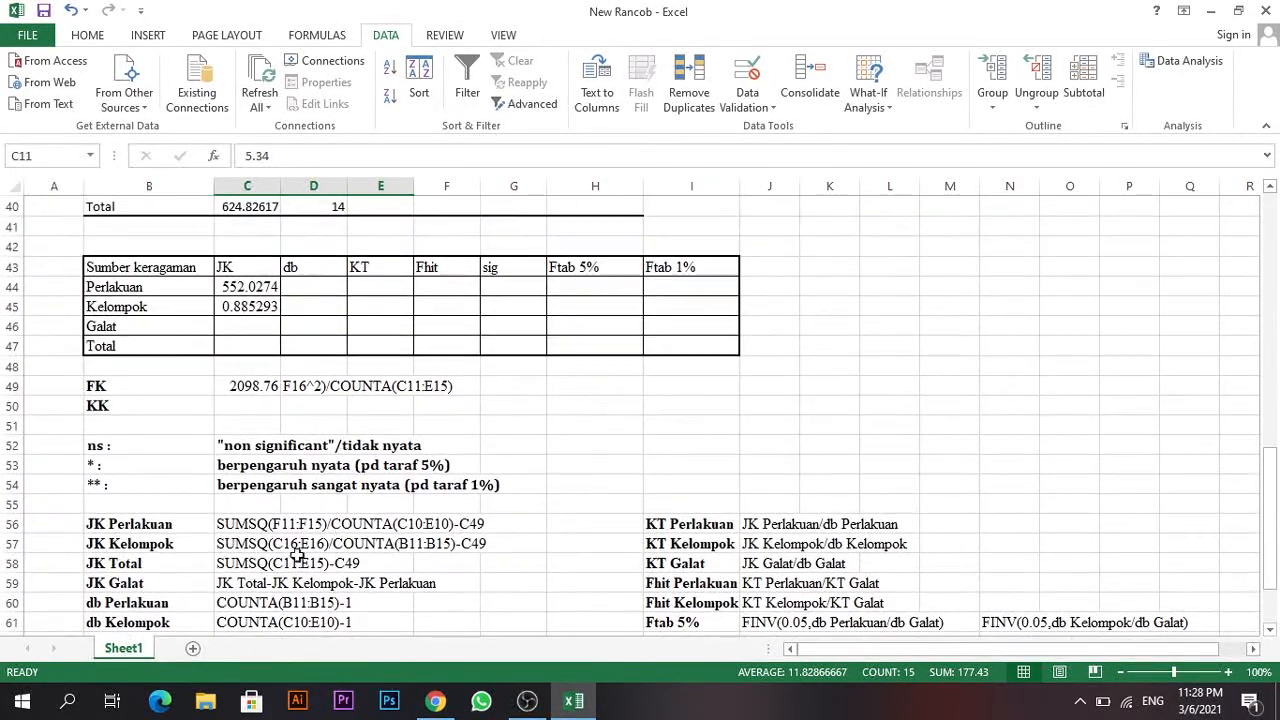
Copy the JK Total formula text SUMSQ(C11:E15)-C49 from C58 and paste it into C46.
click(259, 560)
drag(406, 160, 243, 160)
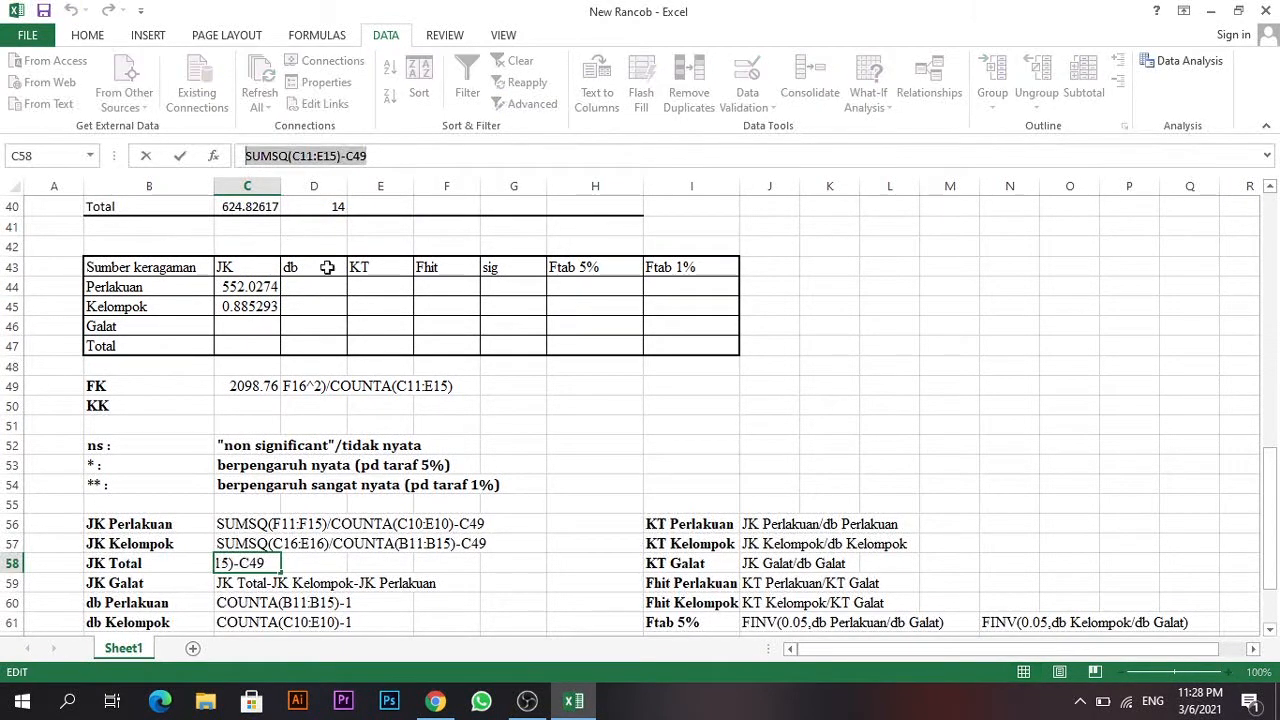
key(ctrl+c)
click(240, 325)
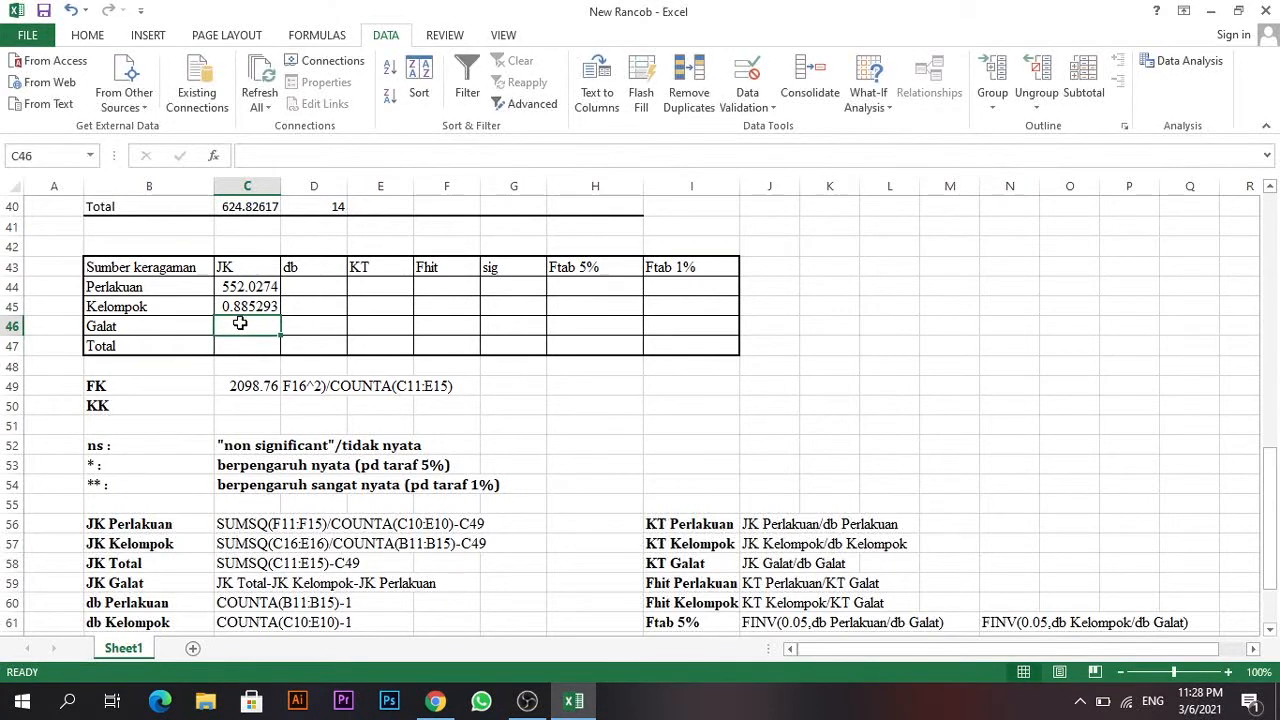
key(ctrl+v)
key(Return)
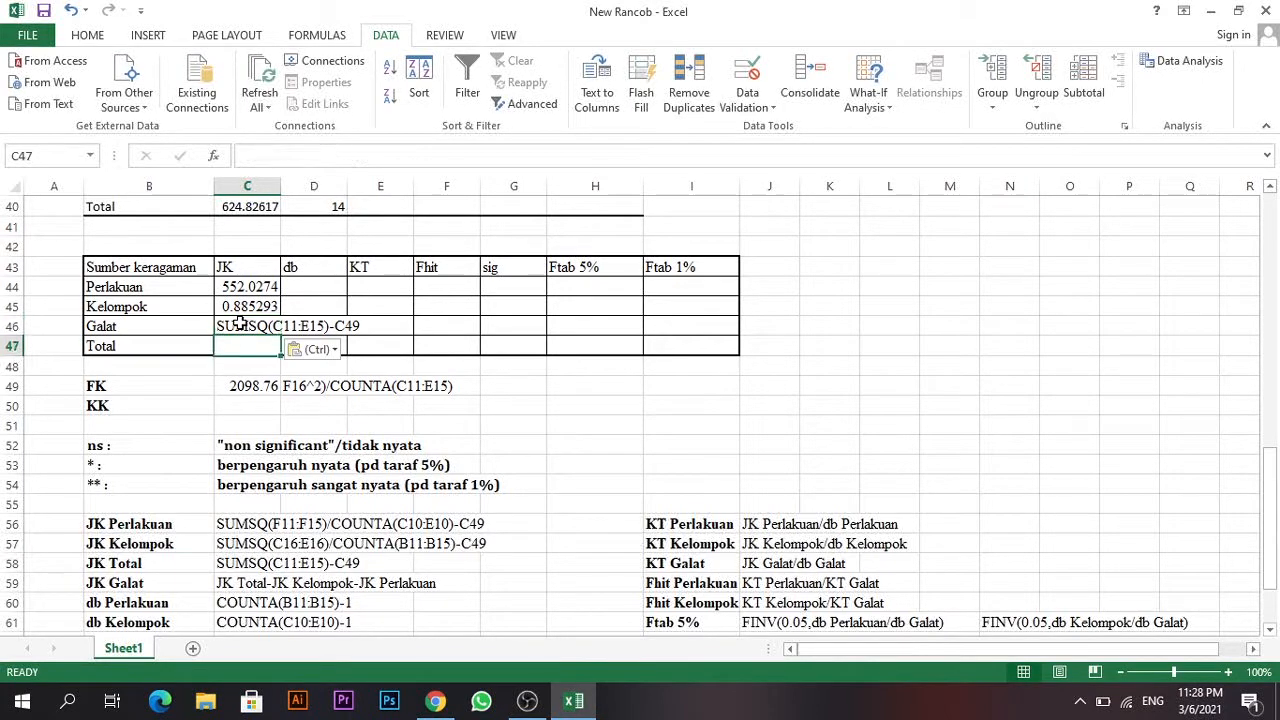
Move the formula text out of C46 and enter it in the JK Total cell C47 as =SUMSQ(C11:E15)-C49.
double_click(240, 325)
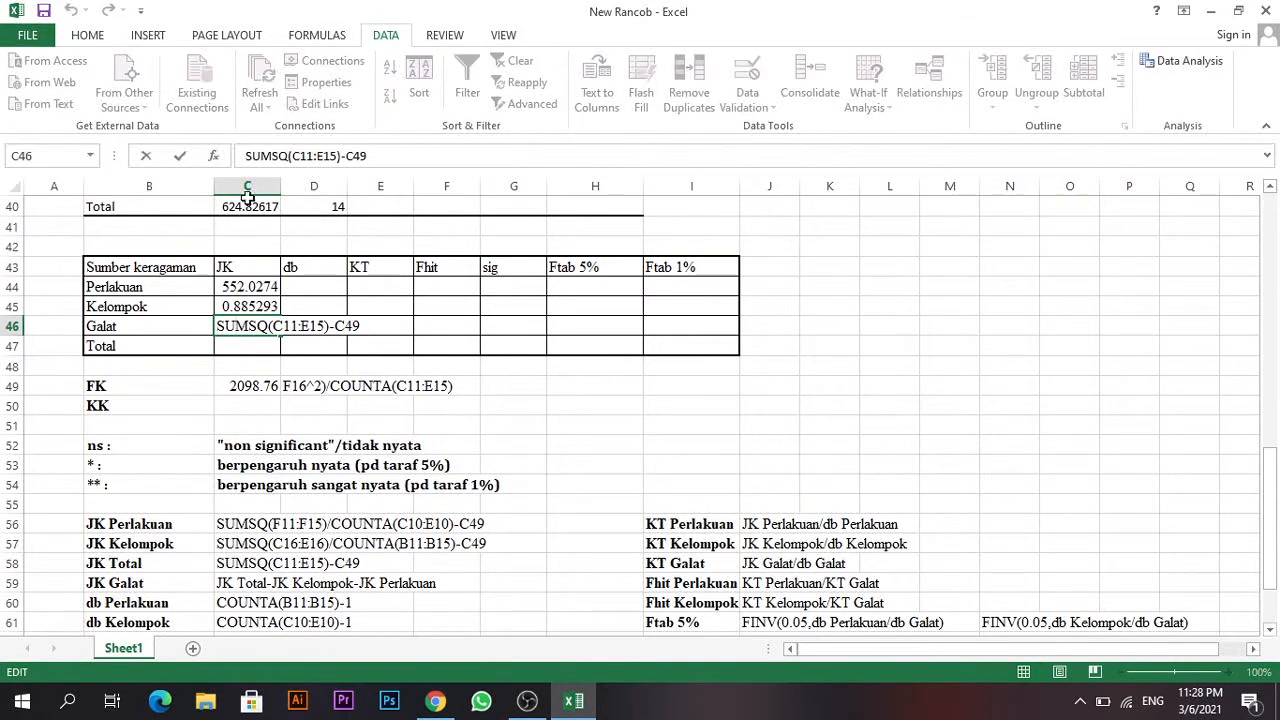
drag(390, 158, 203, 170)
drag(380, 153, 243, 156)
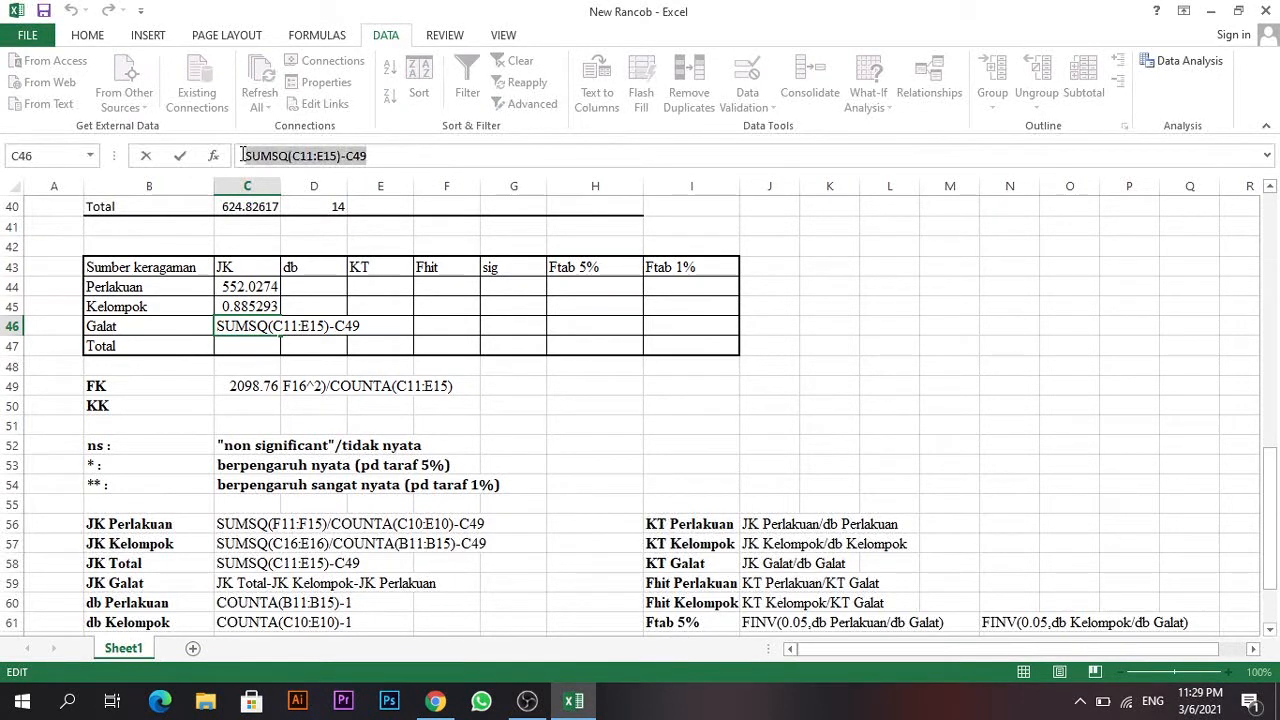
key(ctrl+x)
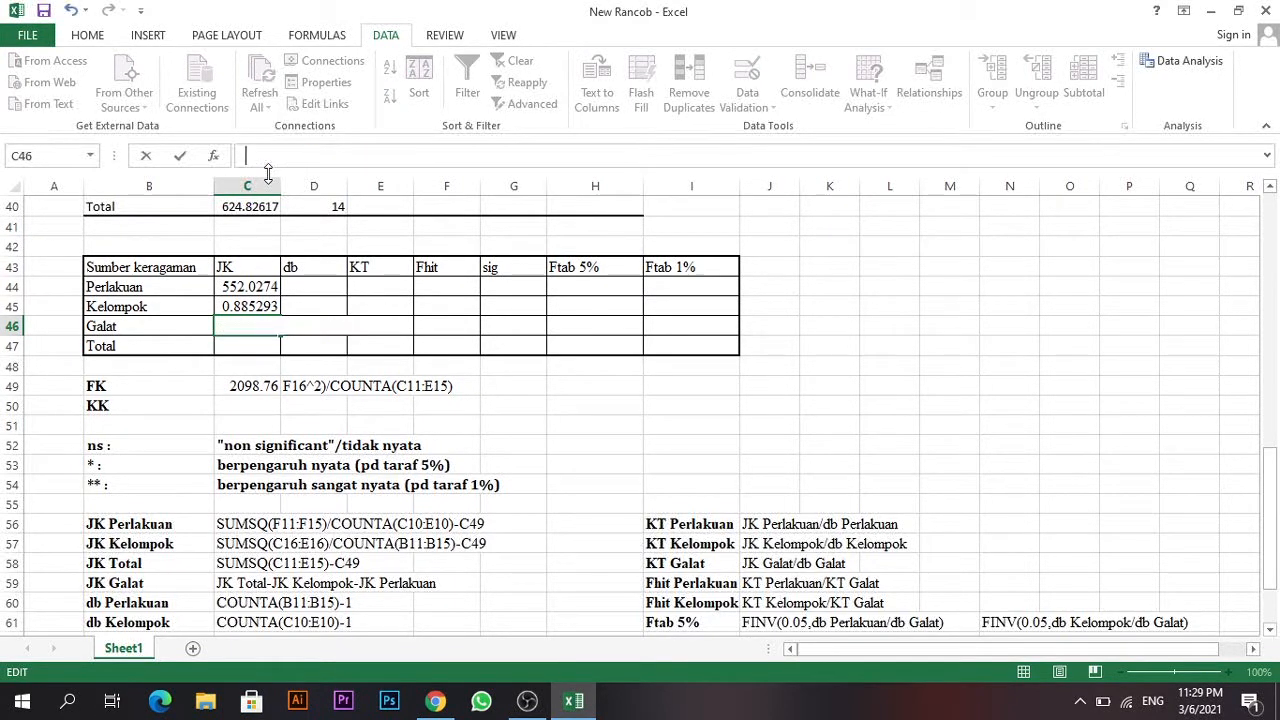
key(Return)
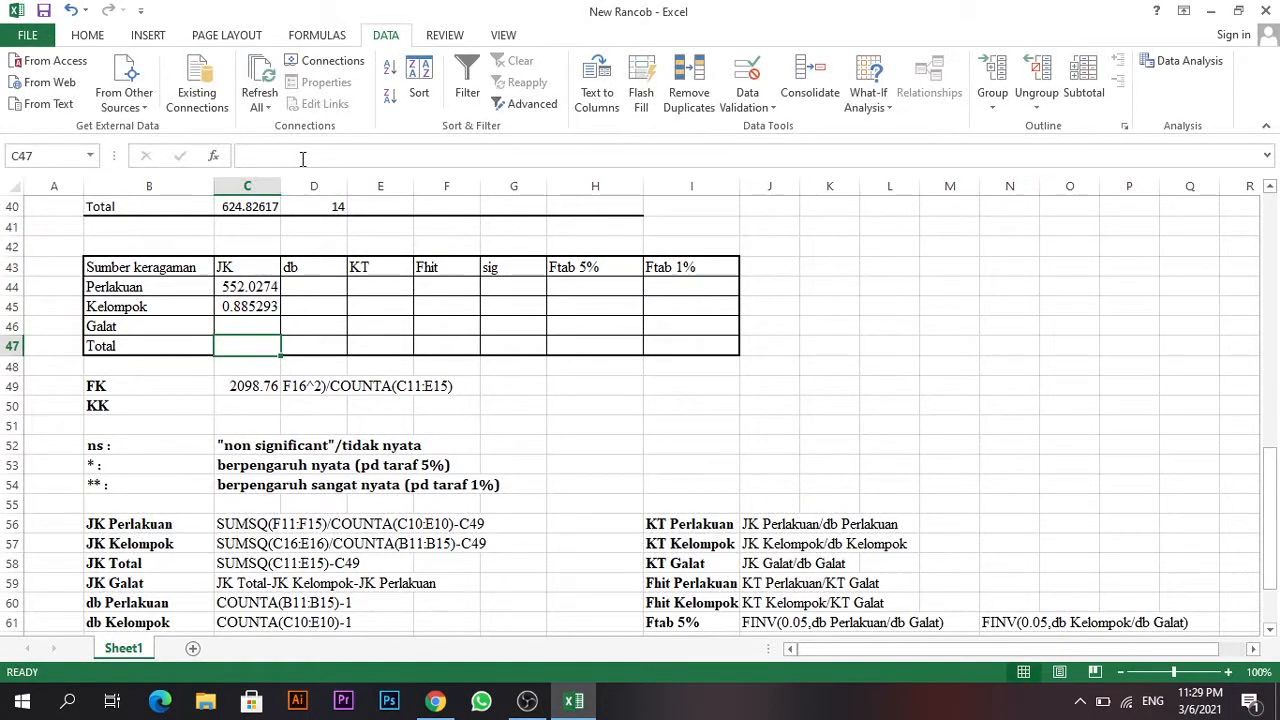
click(302, 159)
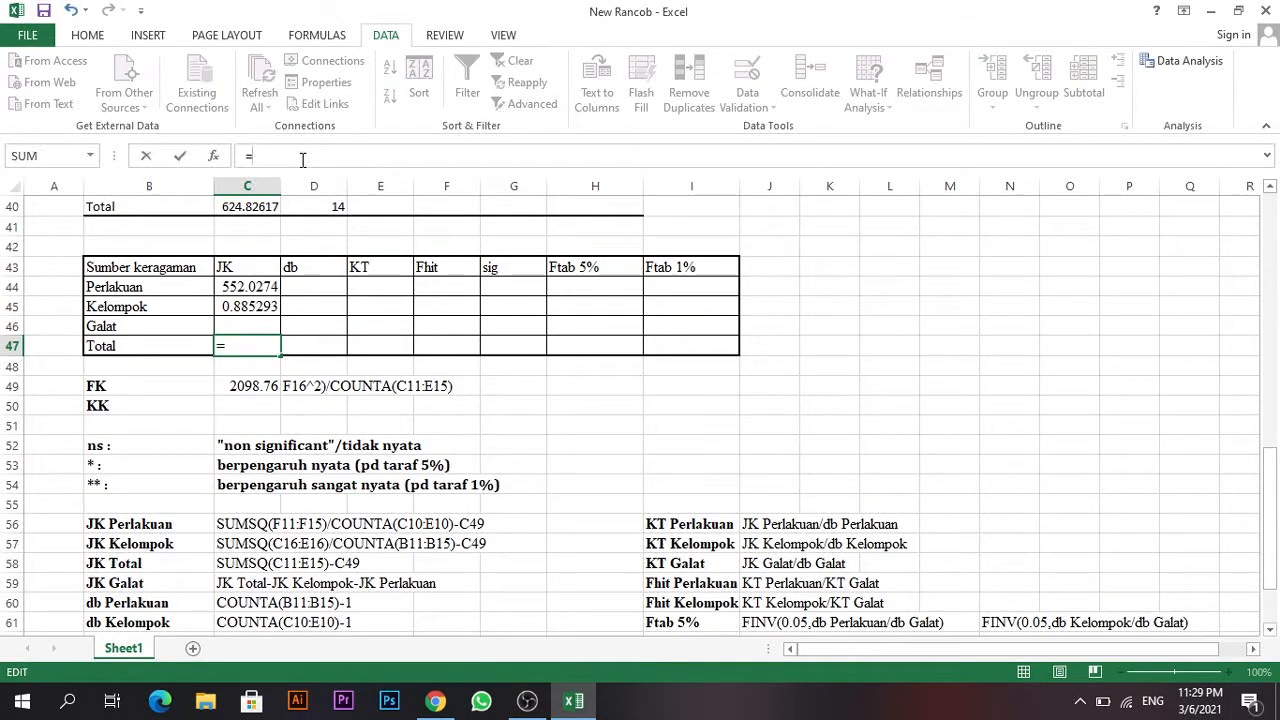
text(=)
key(ctrl+v)
key(Return)
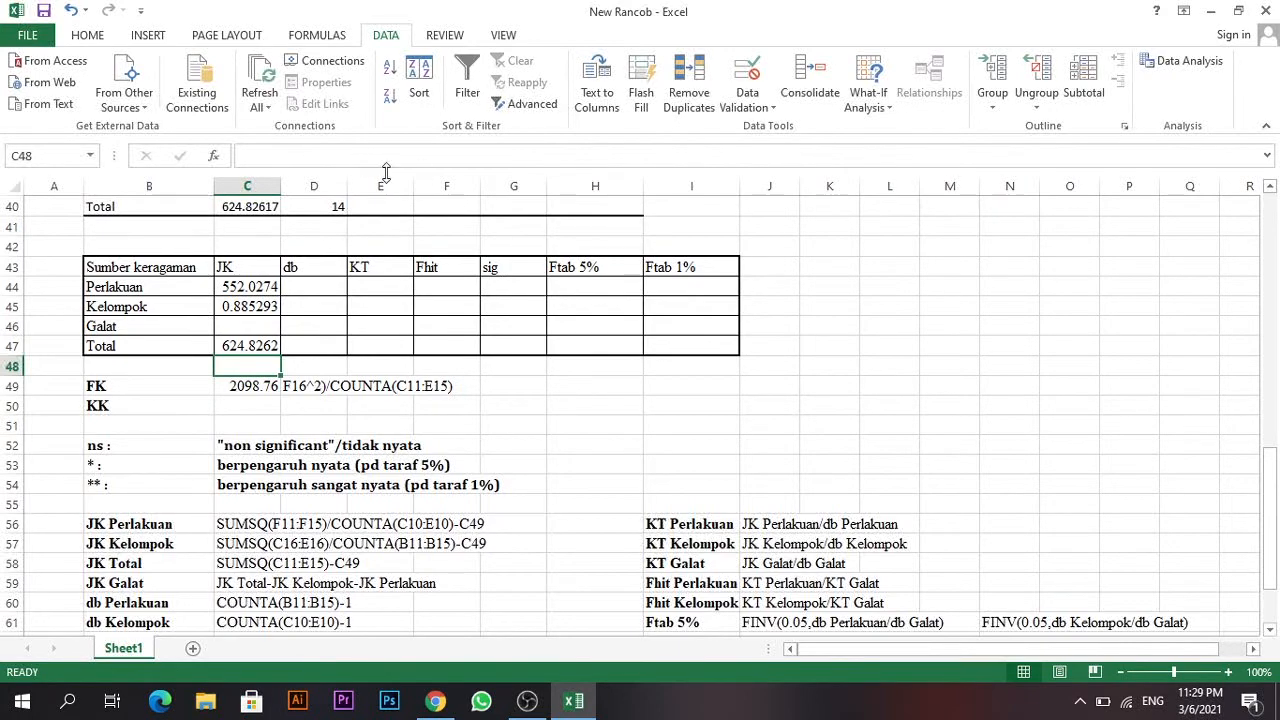
Compare JK Total in C47 with the ANOVA output, and check how the JK Perlakuan formula in C44 uses the FK value.
scroll(300, 305, up, 1)
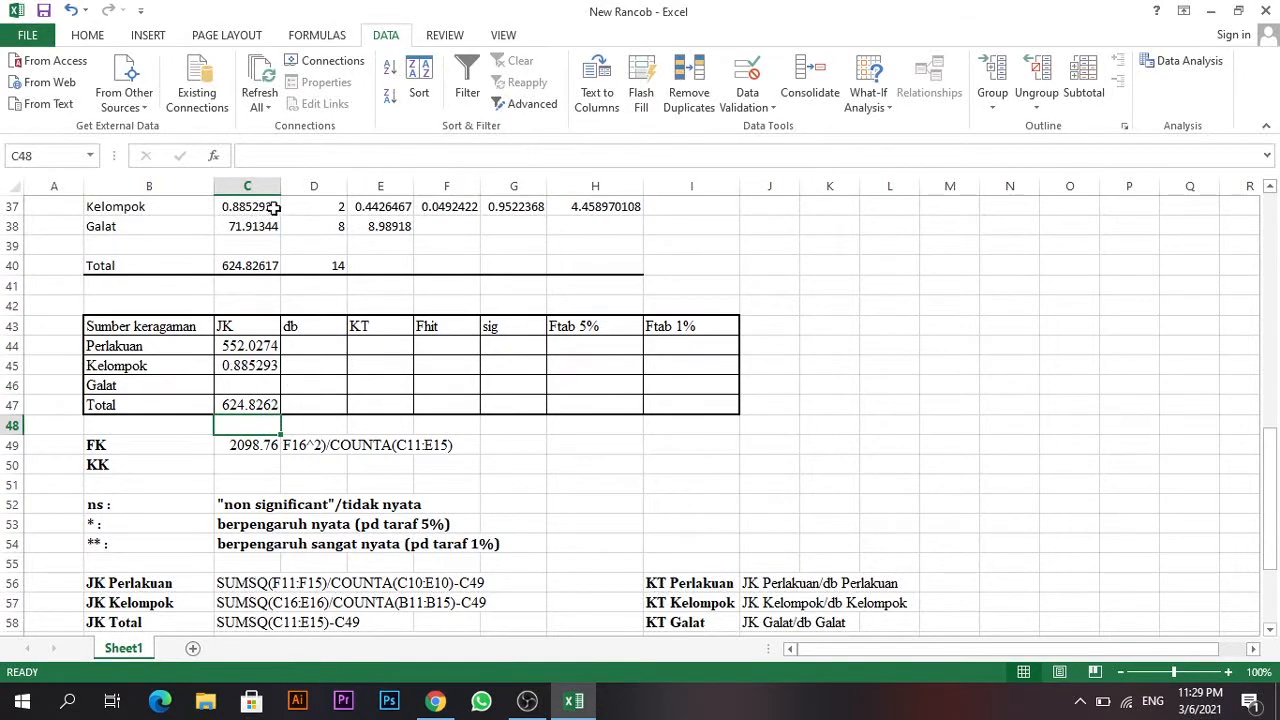
click(250, 266)
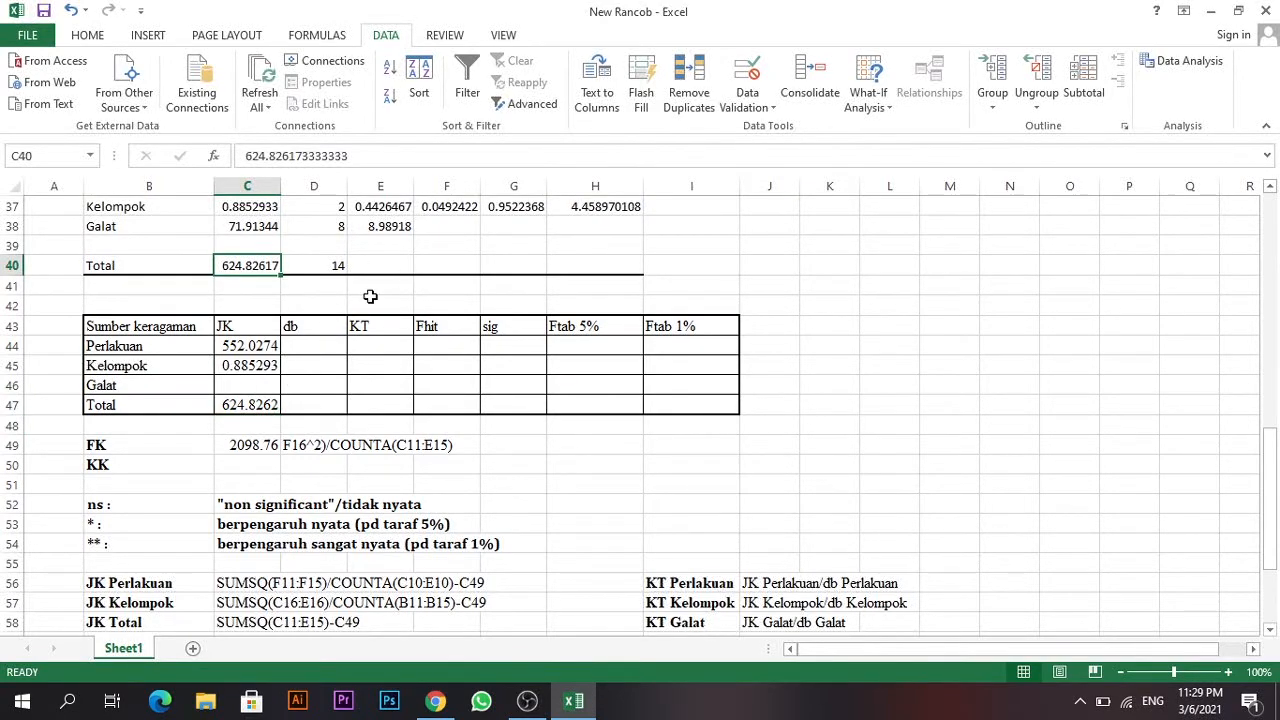
scroll(341, 380, up, 10)
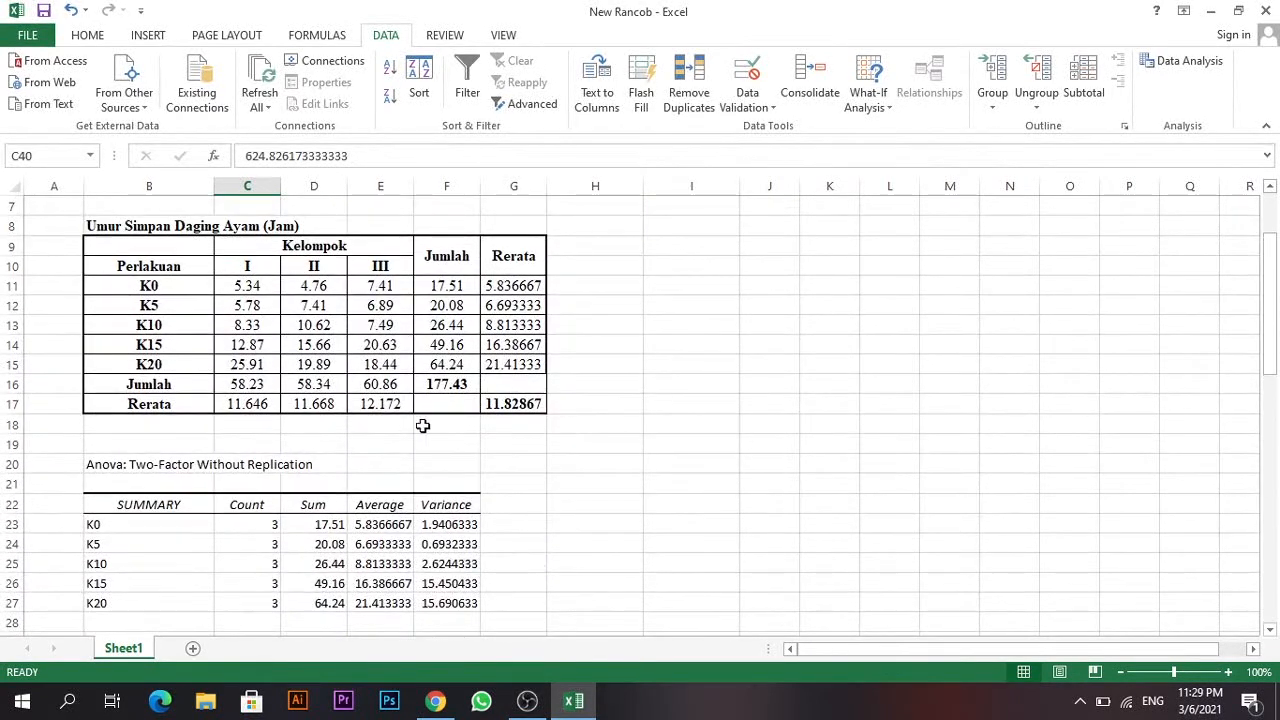
scroll(428, 420, down, 7)
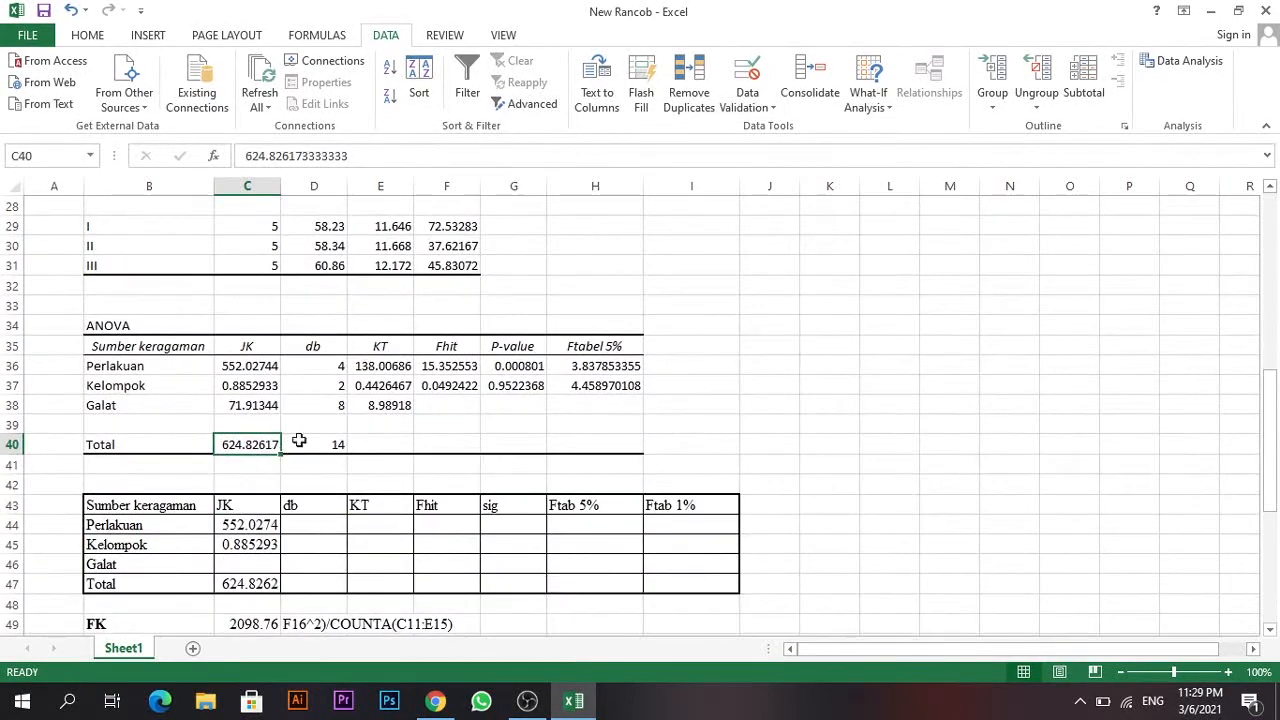
scroll(310, 327, down, 2)
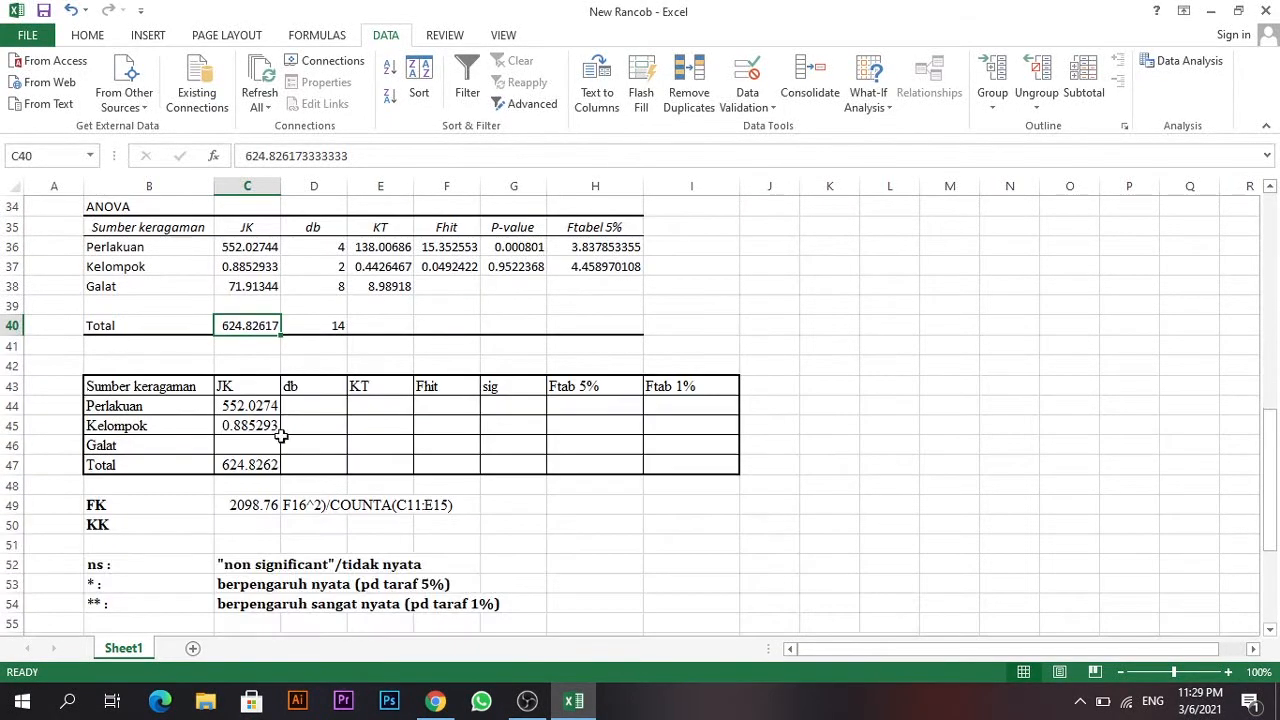
click(236, 505)
double_click(268, 405)
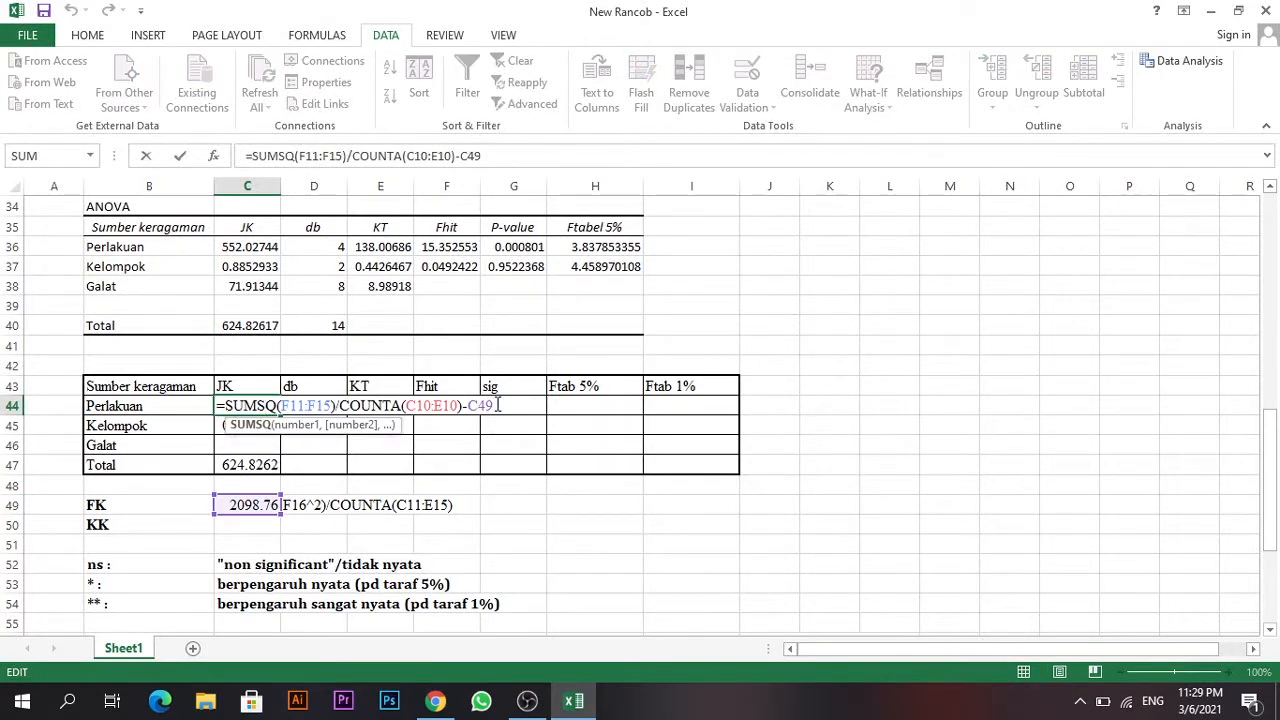
key(Return)
Calculate JK Galat in C46 by subtracting JK Kelompok and JK Perlakuan from JK Total, using =C47-C45-C44.
click(265, 444)
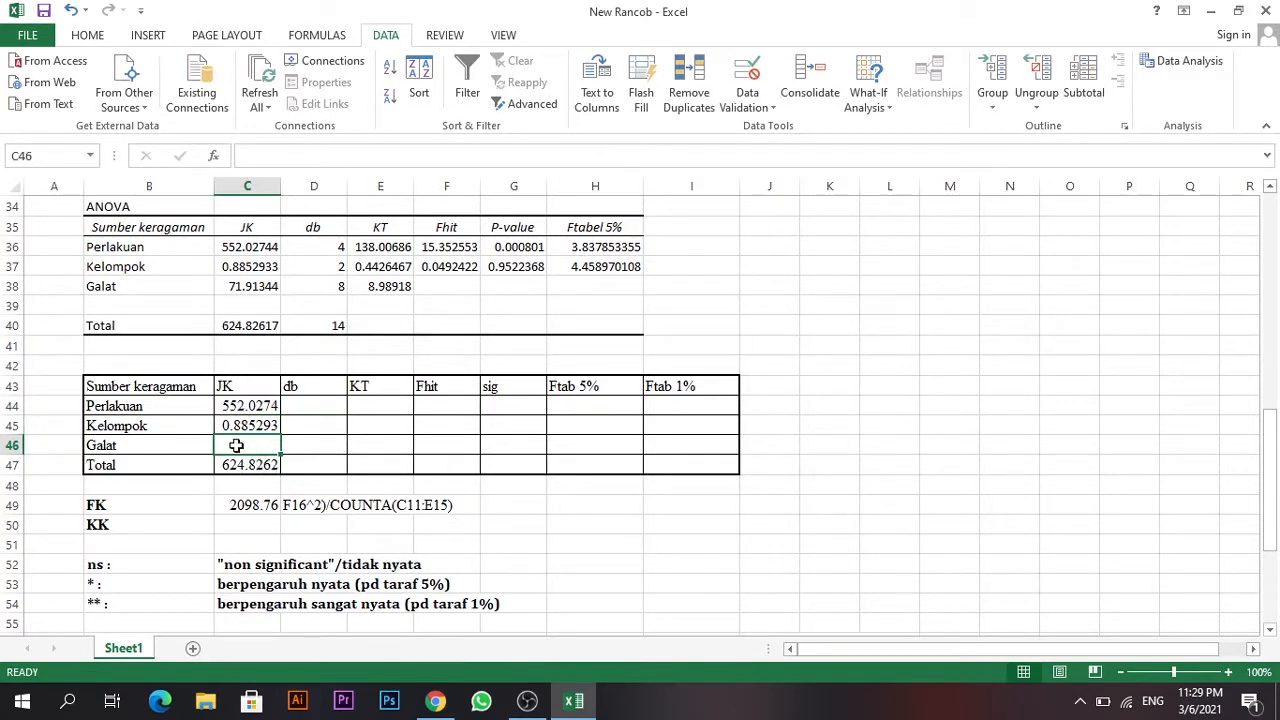
text(=)
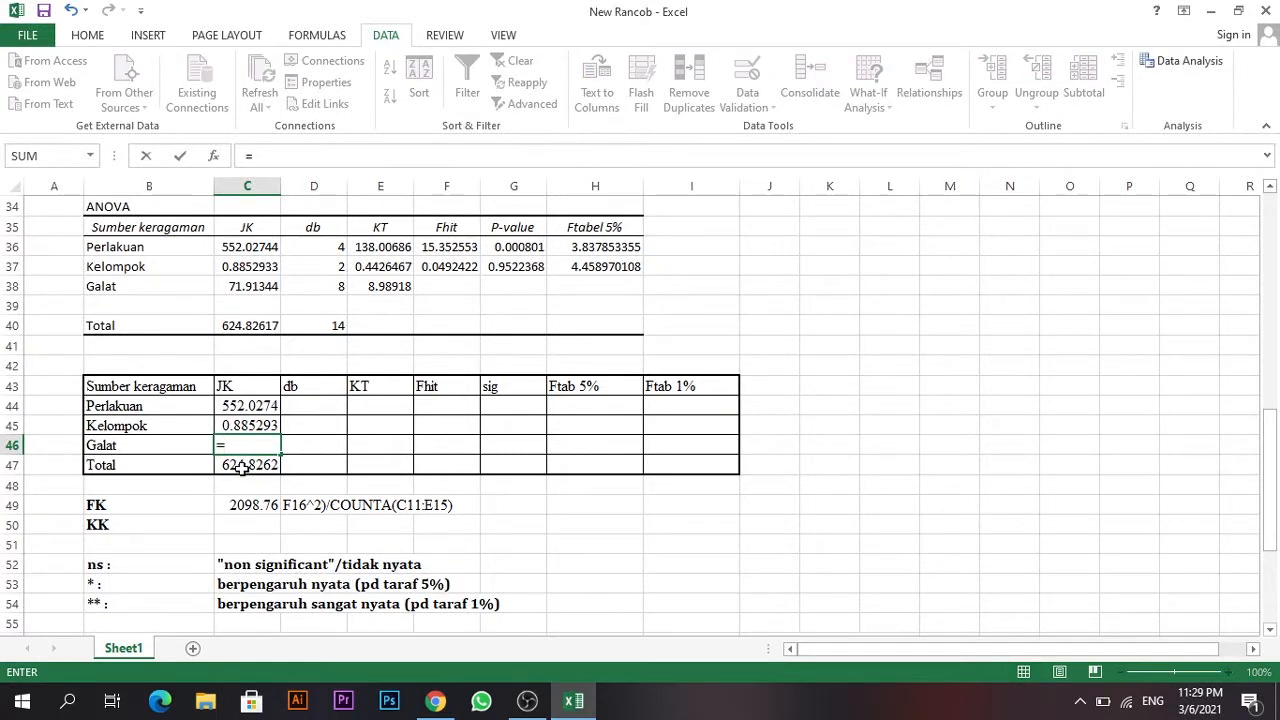
click(242, 467)
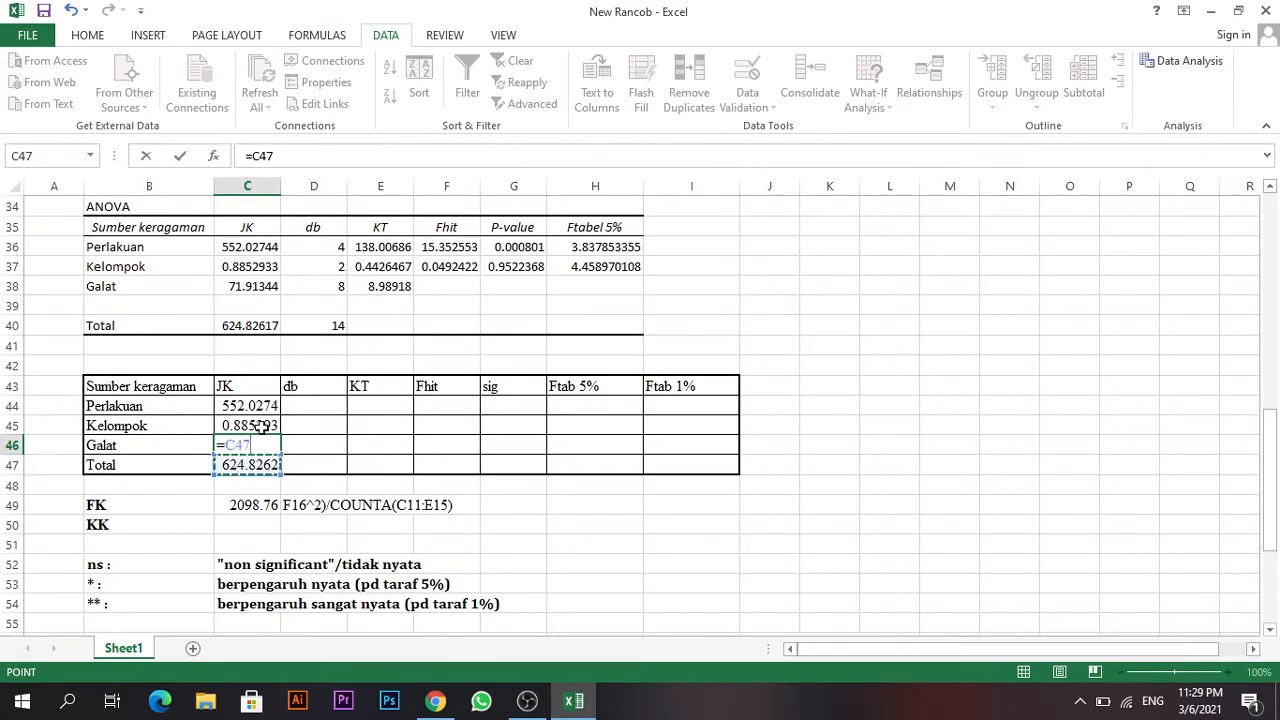
text(-)
click(260, 425)
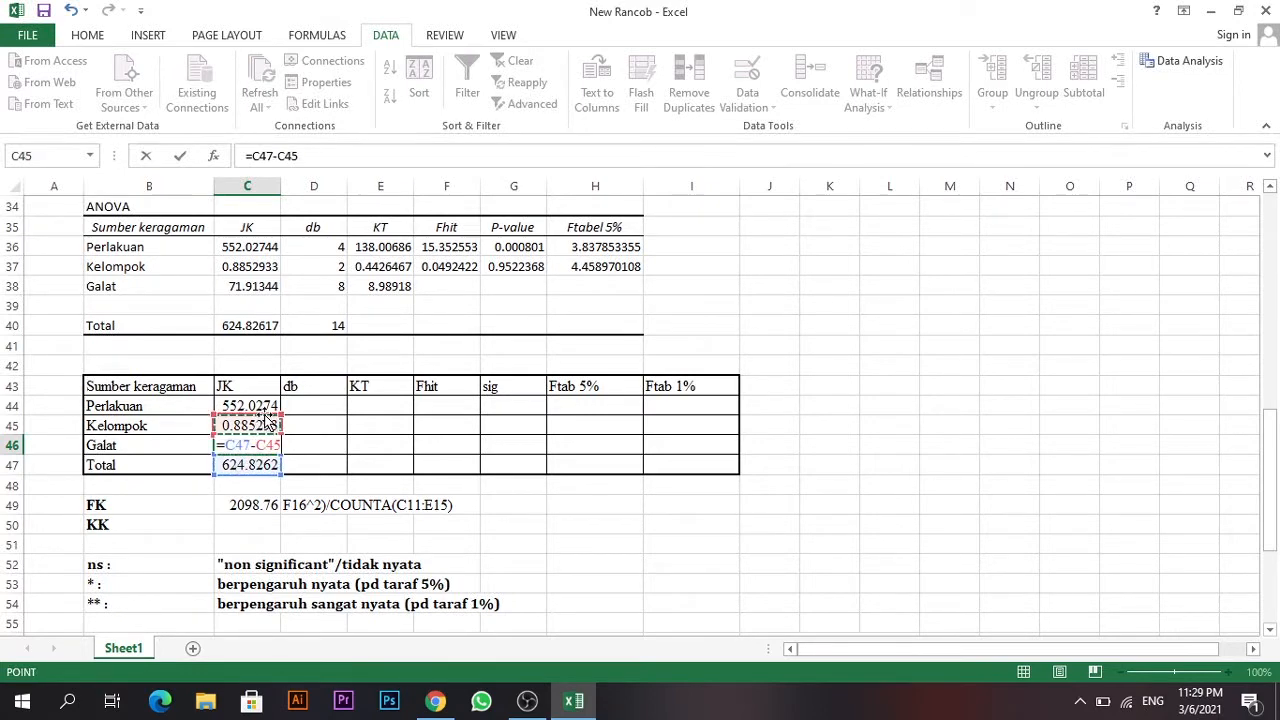
text(-)
click(262, 406)
text(-)
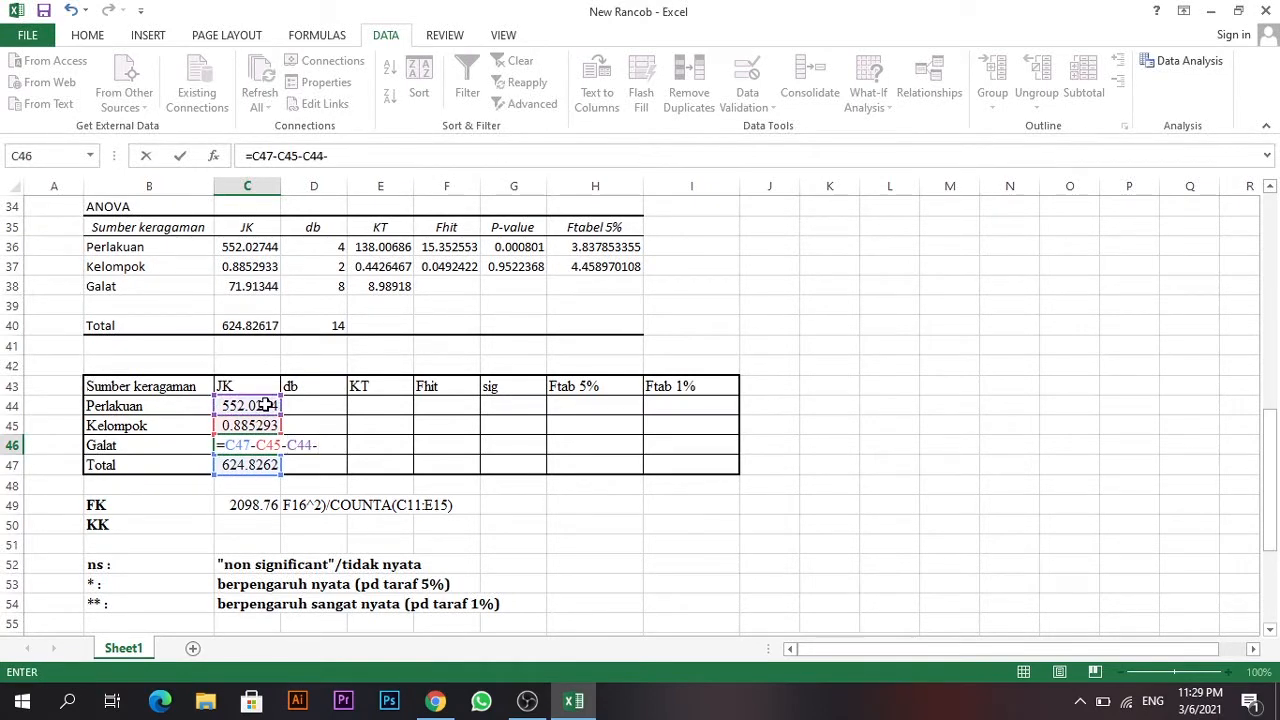
key(Return)
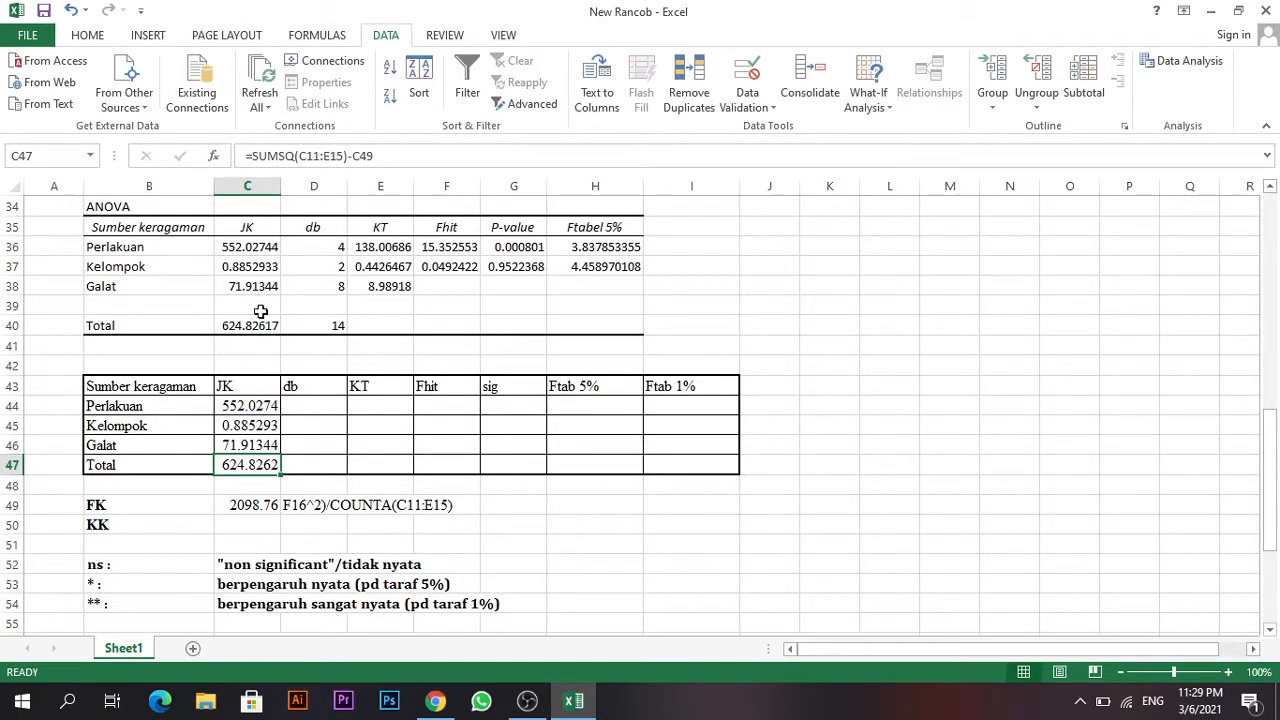
Read the db Perlakuan formula text for D44 and examine the treatment labels B11:B15 that it counts.
click(303, 410)
scroll(310, 415, down, 4)
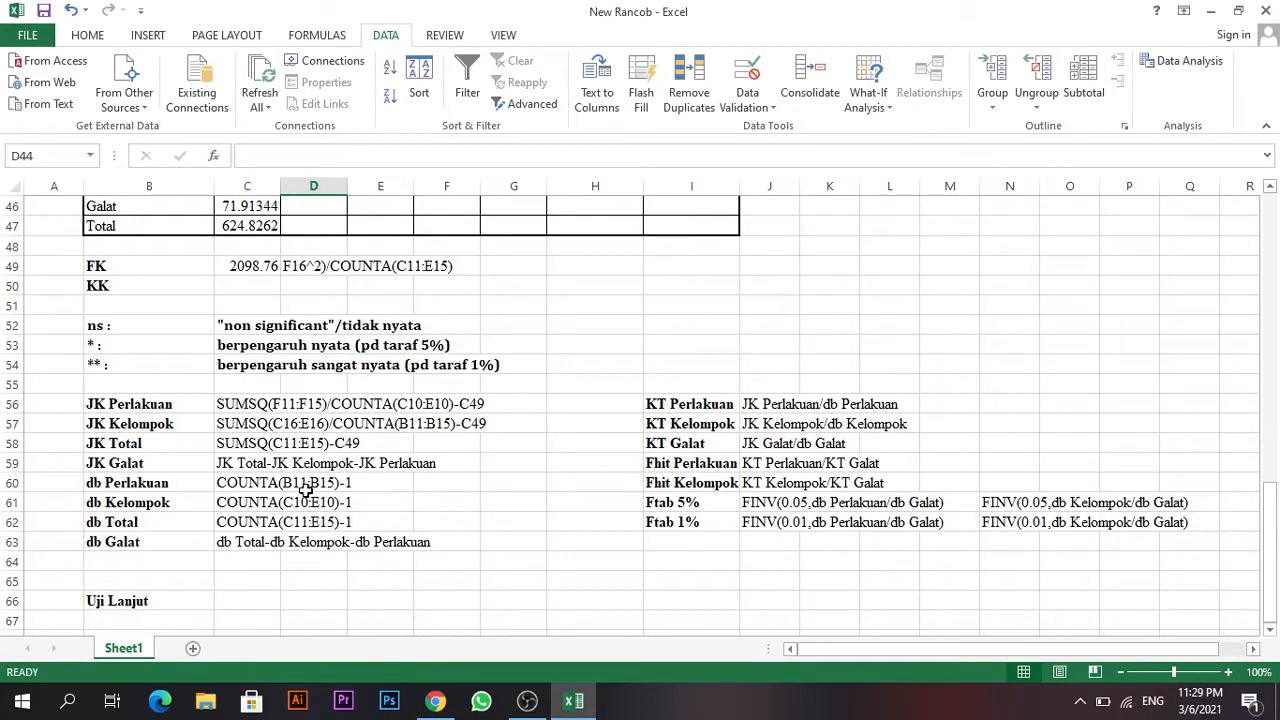
scroll(341, 500, up, 15)
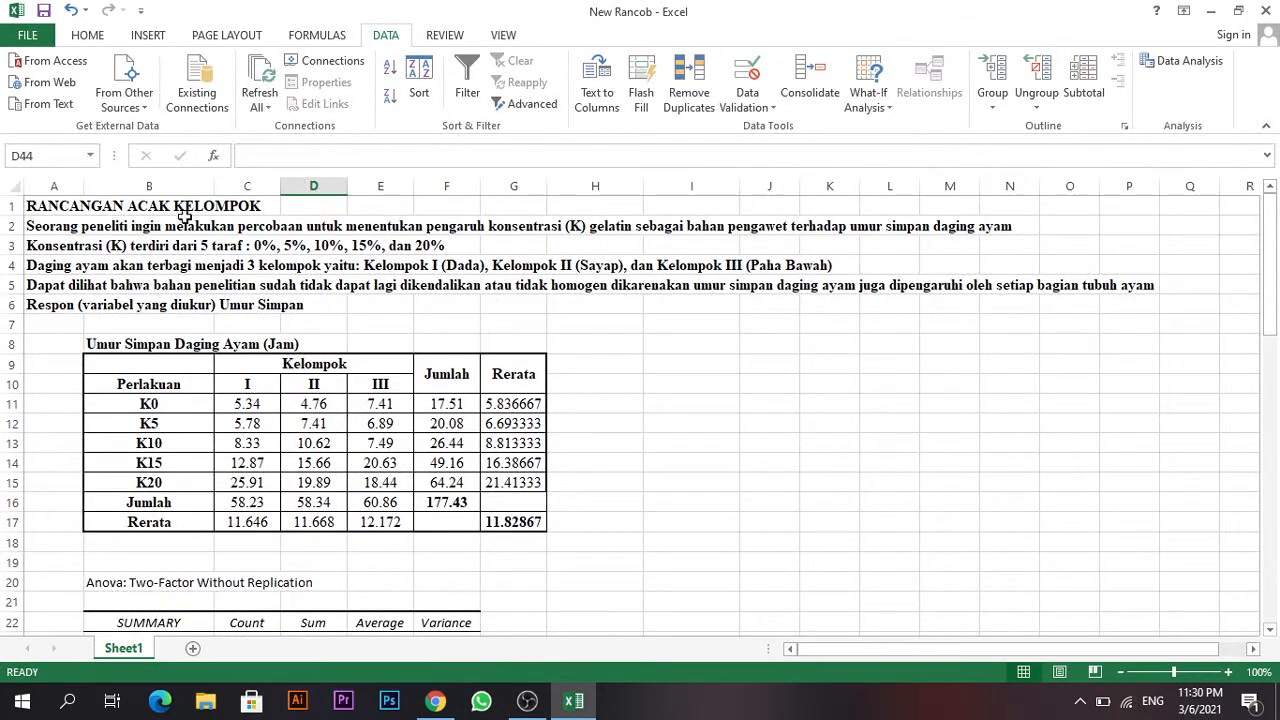
drag(148, 405, 148, 487)
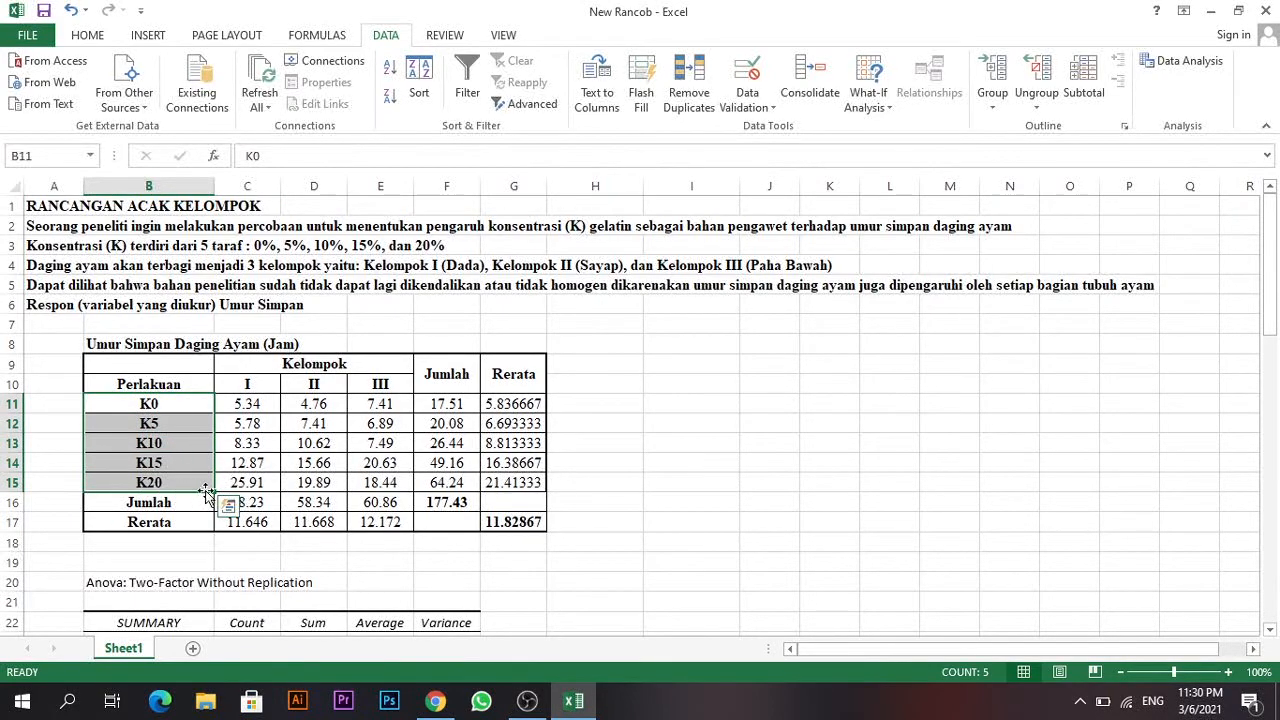
Copy the db Perlakuan formula text from C60 and enter it in D44 as =COUNTA(B11:B15)-1.
scroll(280, 470, down, 12)
click(318, 346)
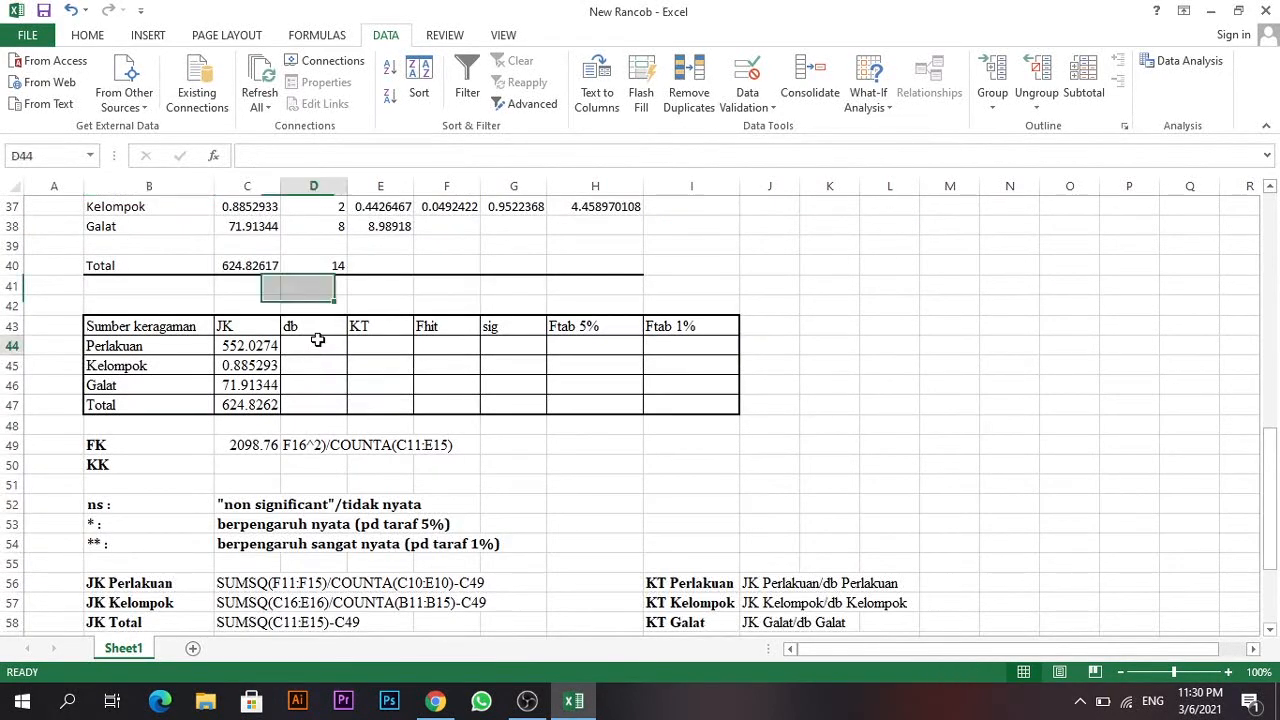
scroll(333, 560, down, 2)
click(250, 545)
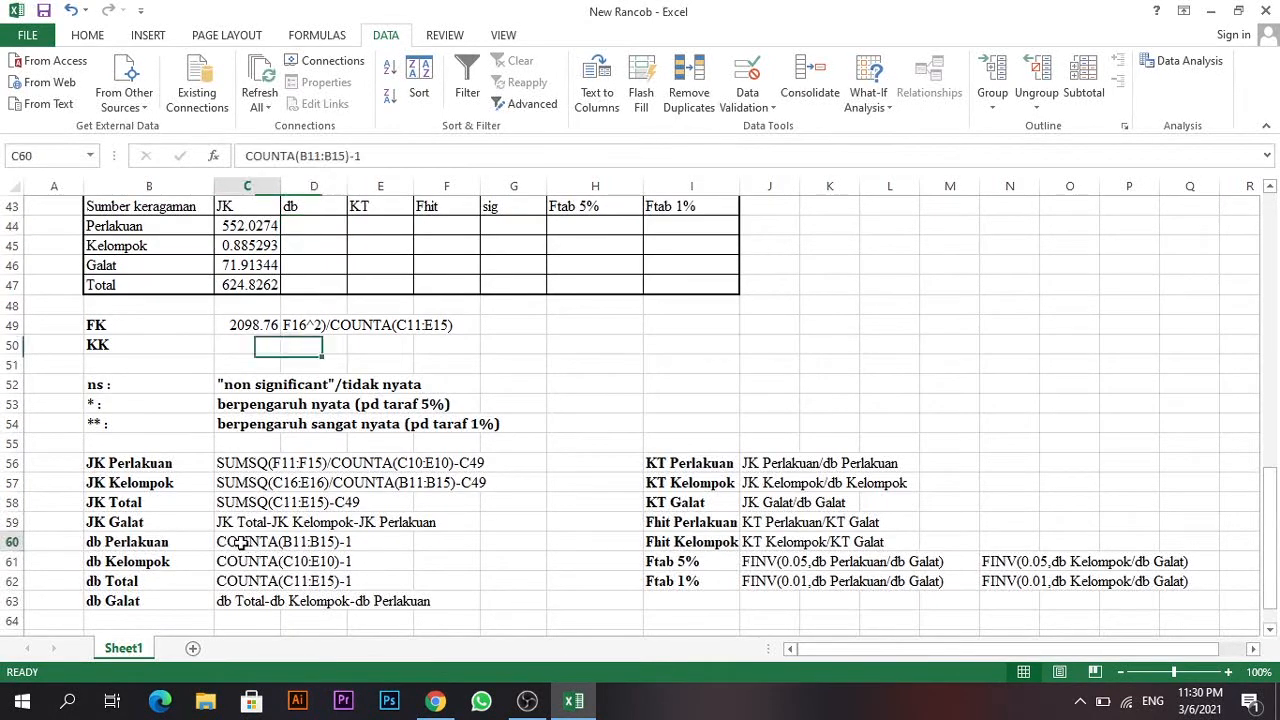
drag(373, 155, 244, 160)
key(ctrl+c)
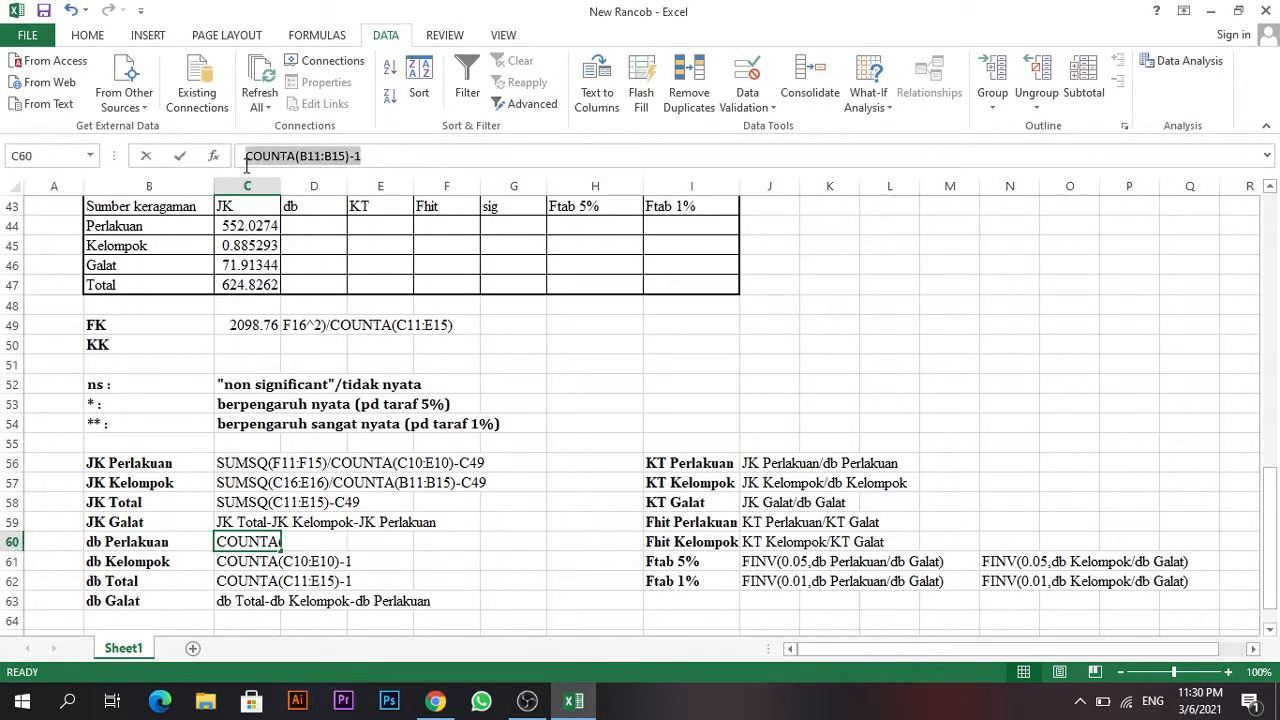
click(313, 228)
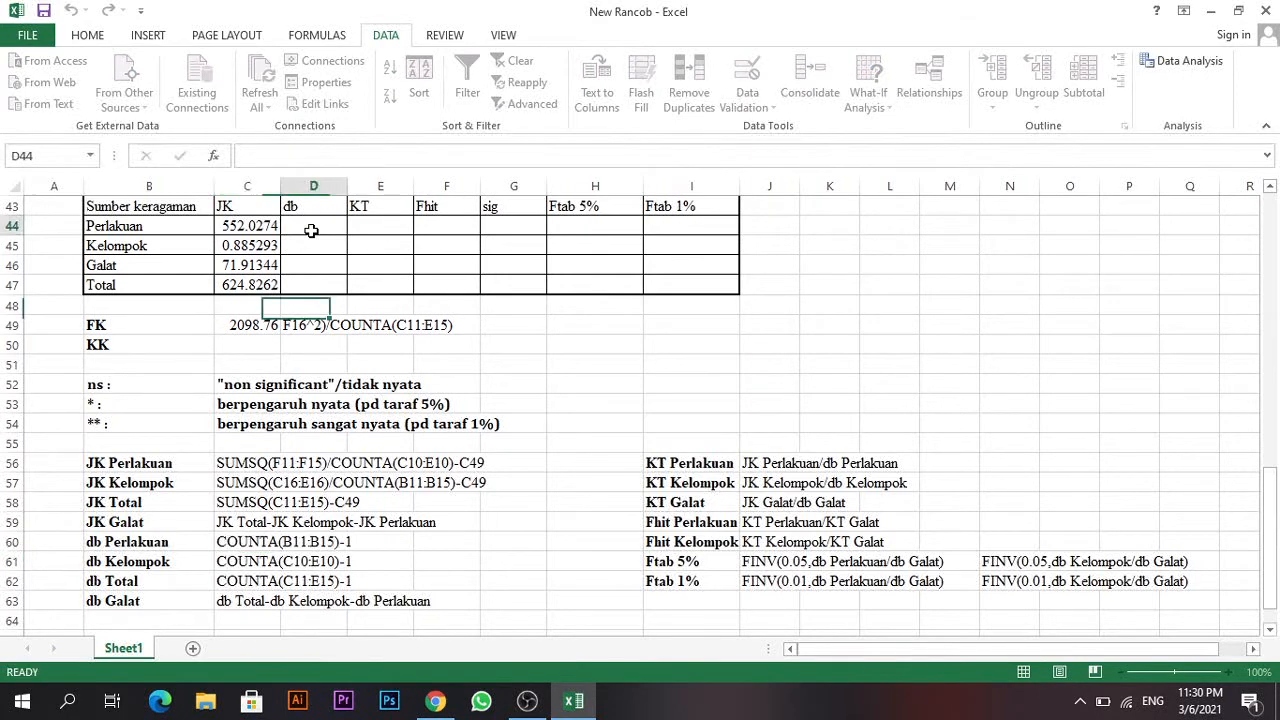
text(=)
key(ctrl+v)
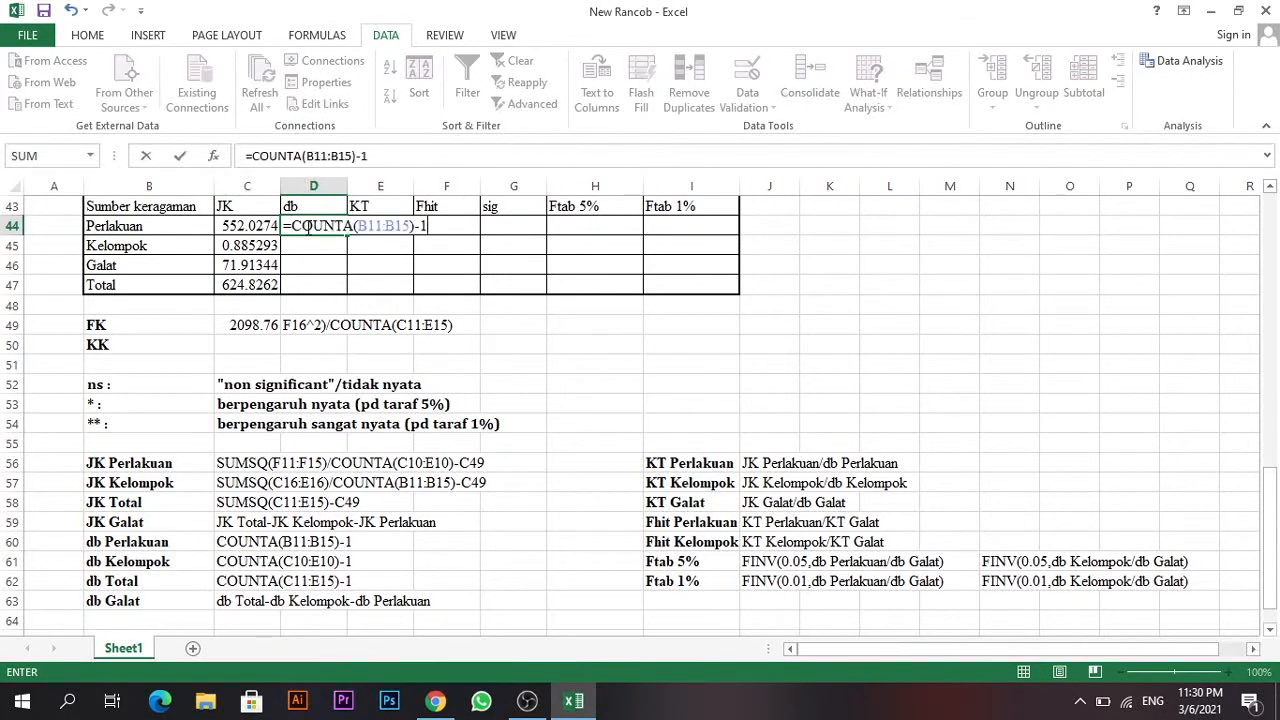
key(Return)
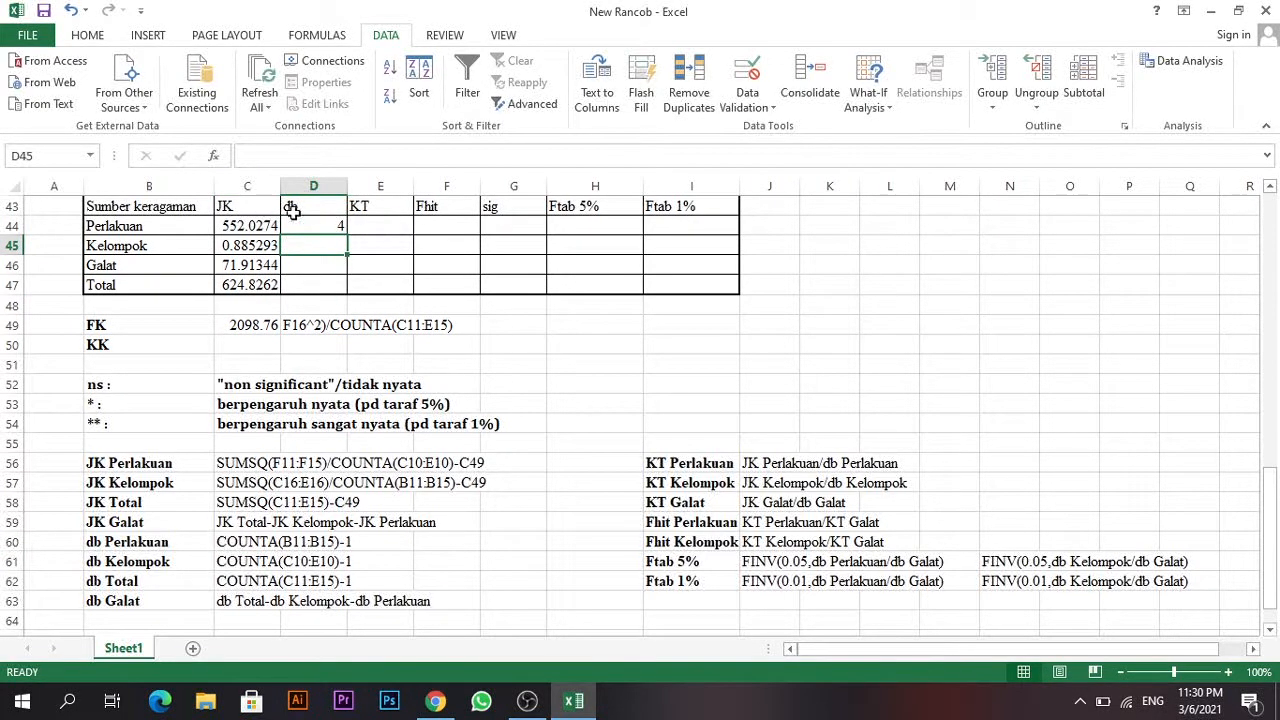
click(326, 230)
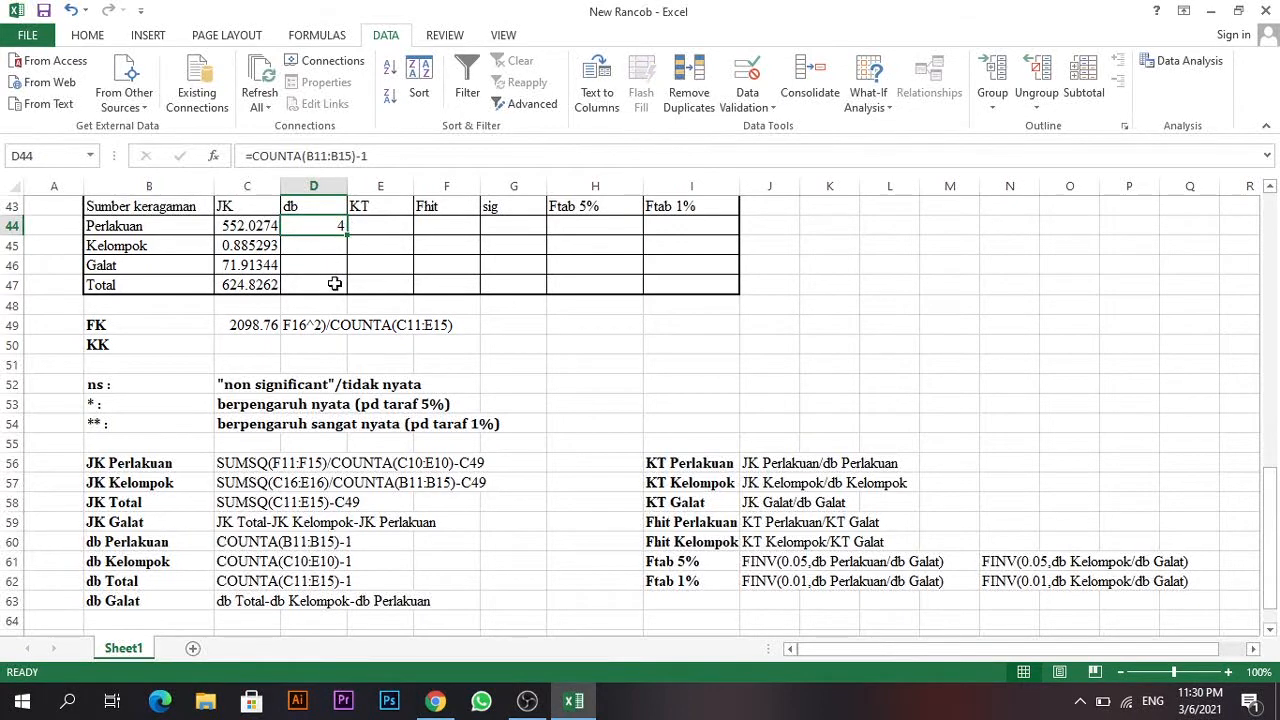
Copy the db Kelompok formula text from C61 and enter it in D45 as =COUNTA(C10:E10)-1.
click(334, 250)
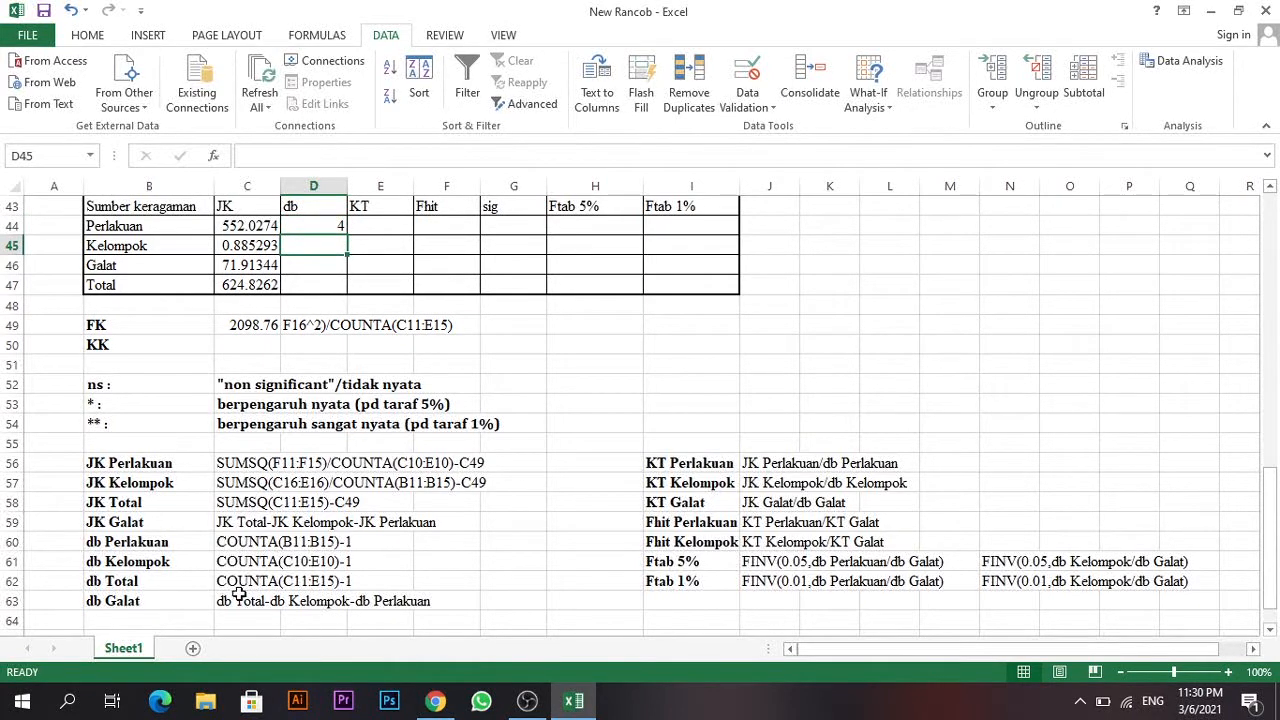
click(226, 564)
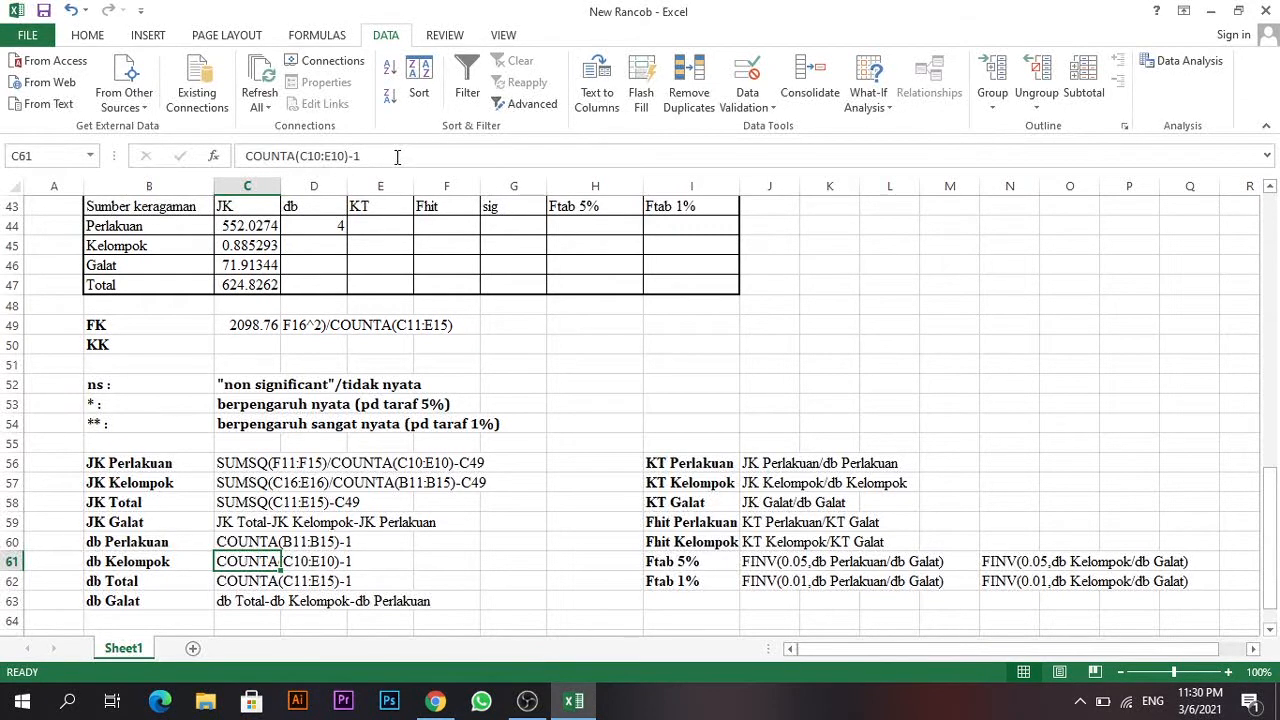
drag(397, 157, 244, 157)
key(ctrl+c)
click(319, 246)
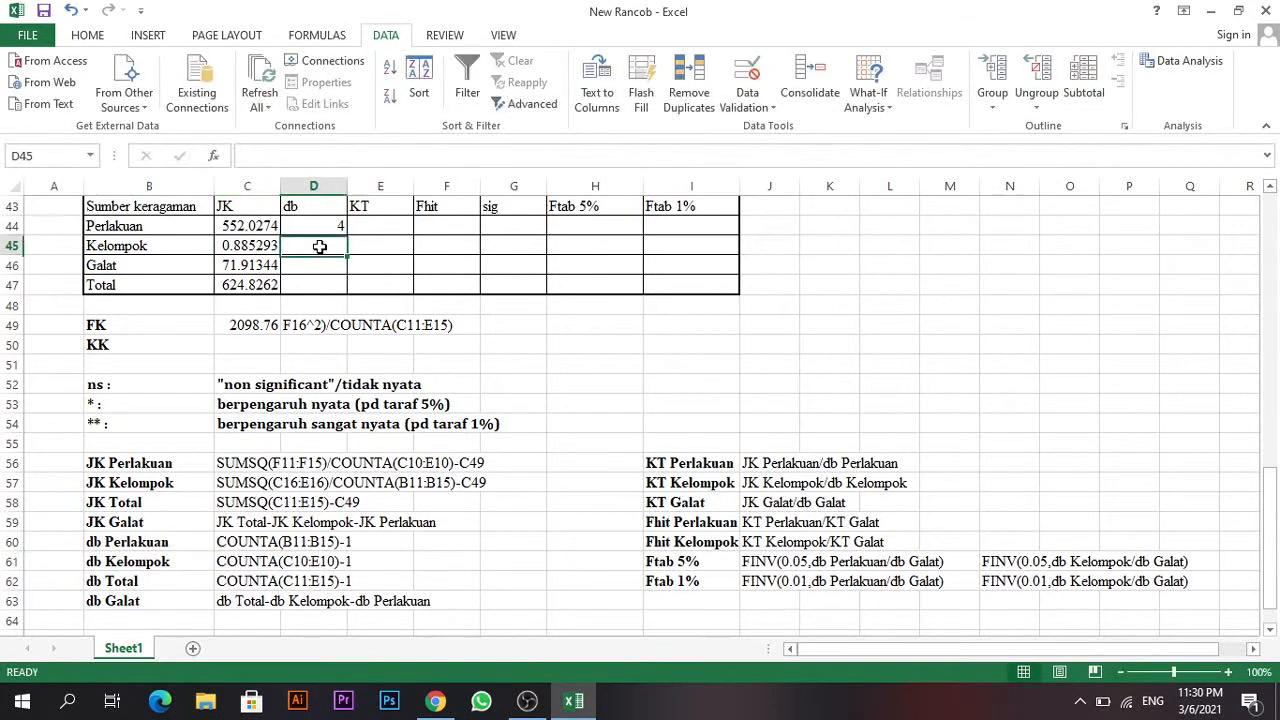
text(=)
key(ctrl+v)
key(Return)
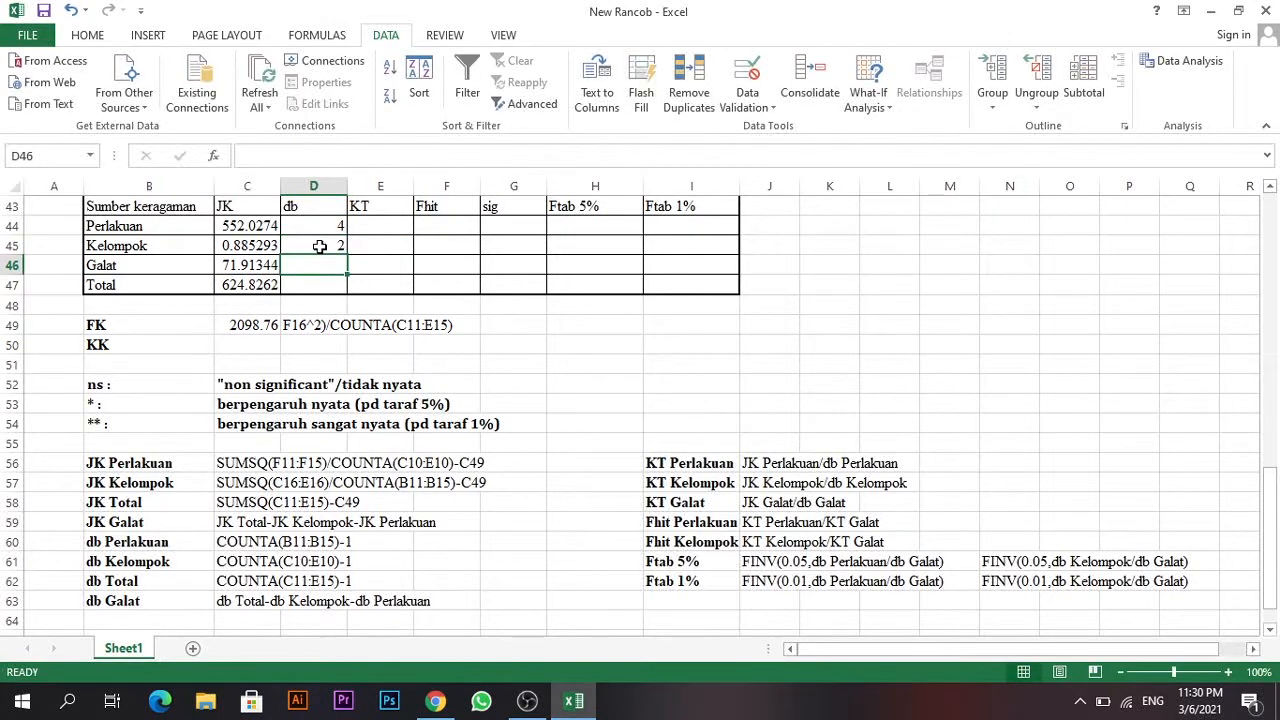
Copy the db Total formula text from C62 and enter it in D47 as =COUNTA(C11:E15)-1.
click(332, 286)
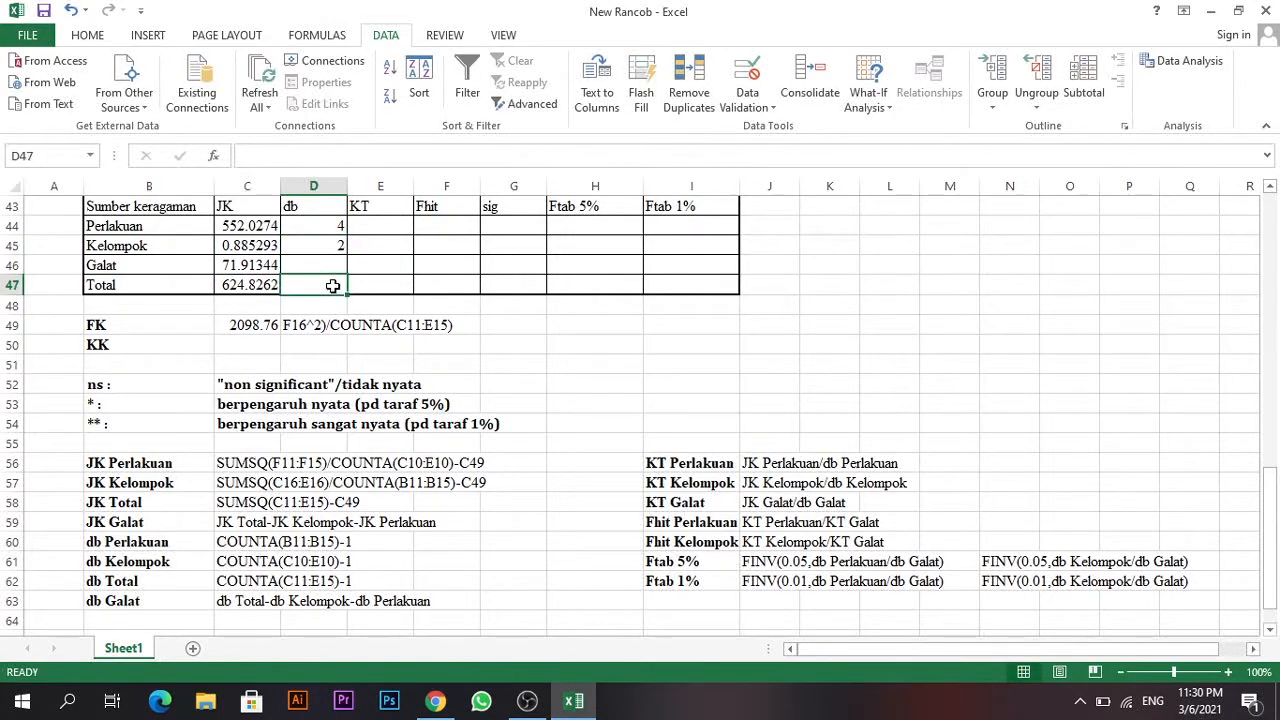
click(225, 587)
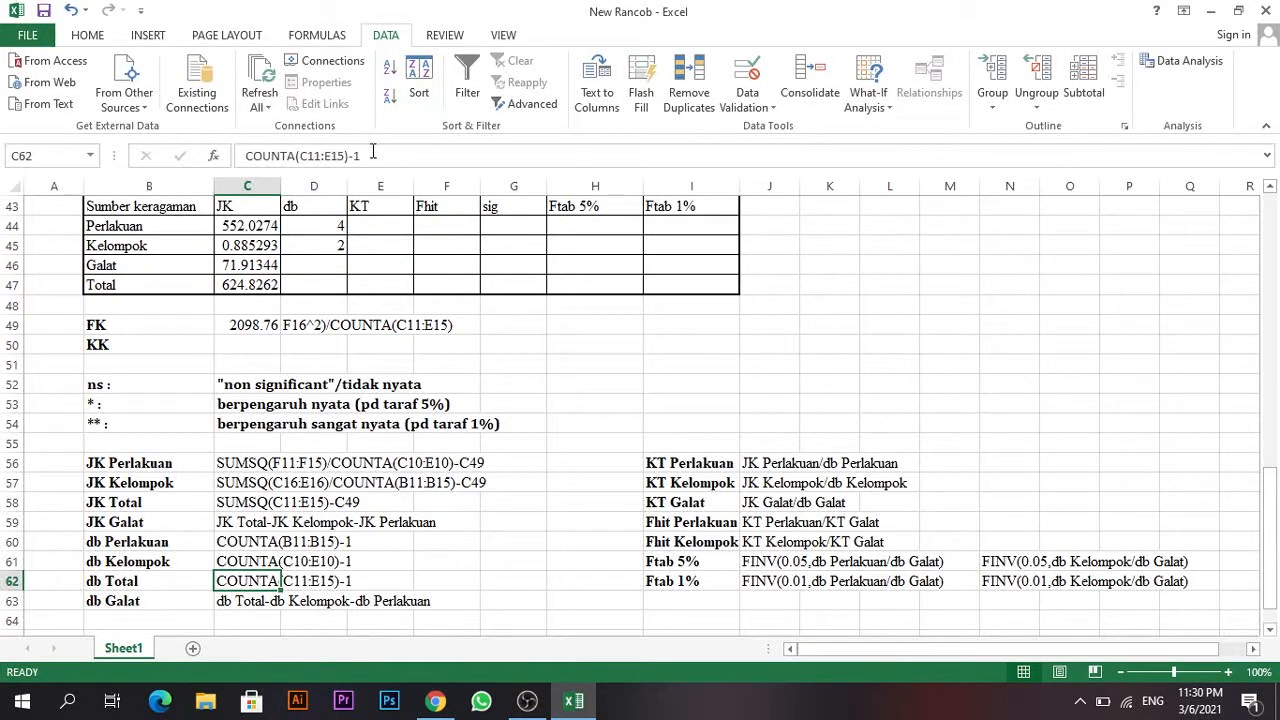
drag(372, 156, 225, 156)
key(ctrl+c)
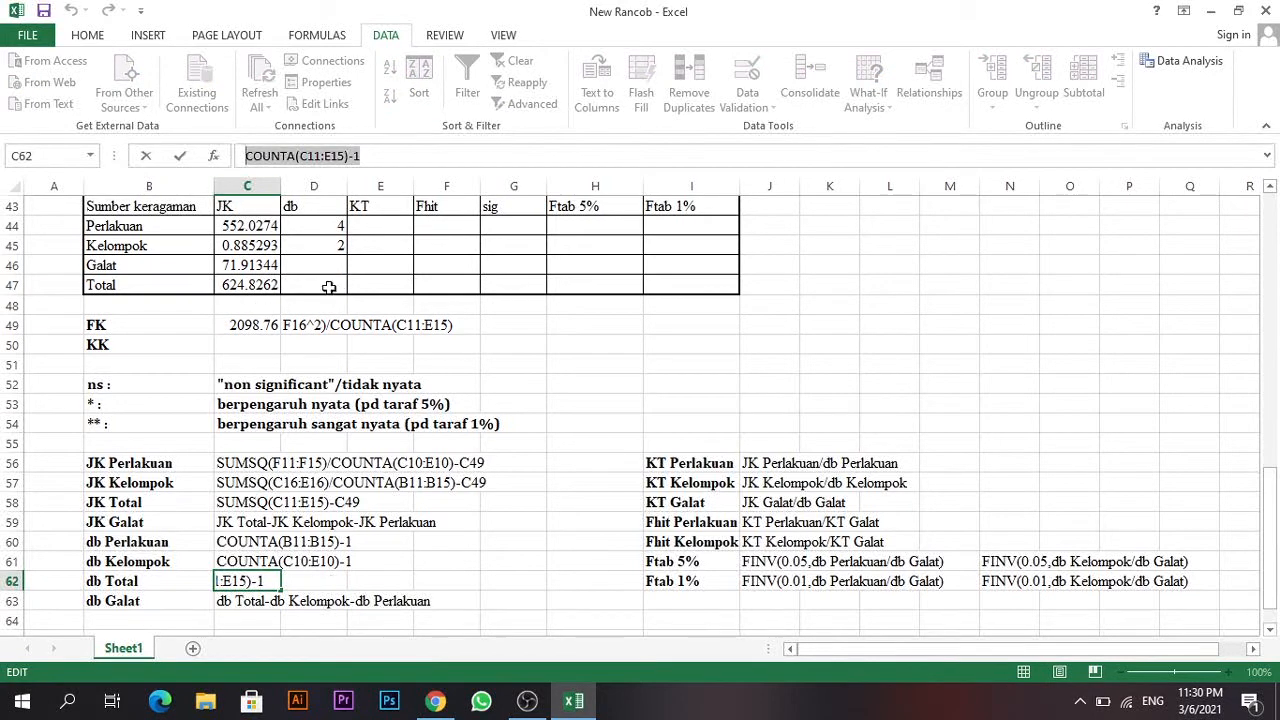
click(329, 287)
text(=)
key(ctrl+v)
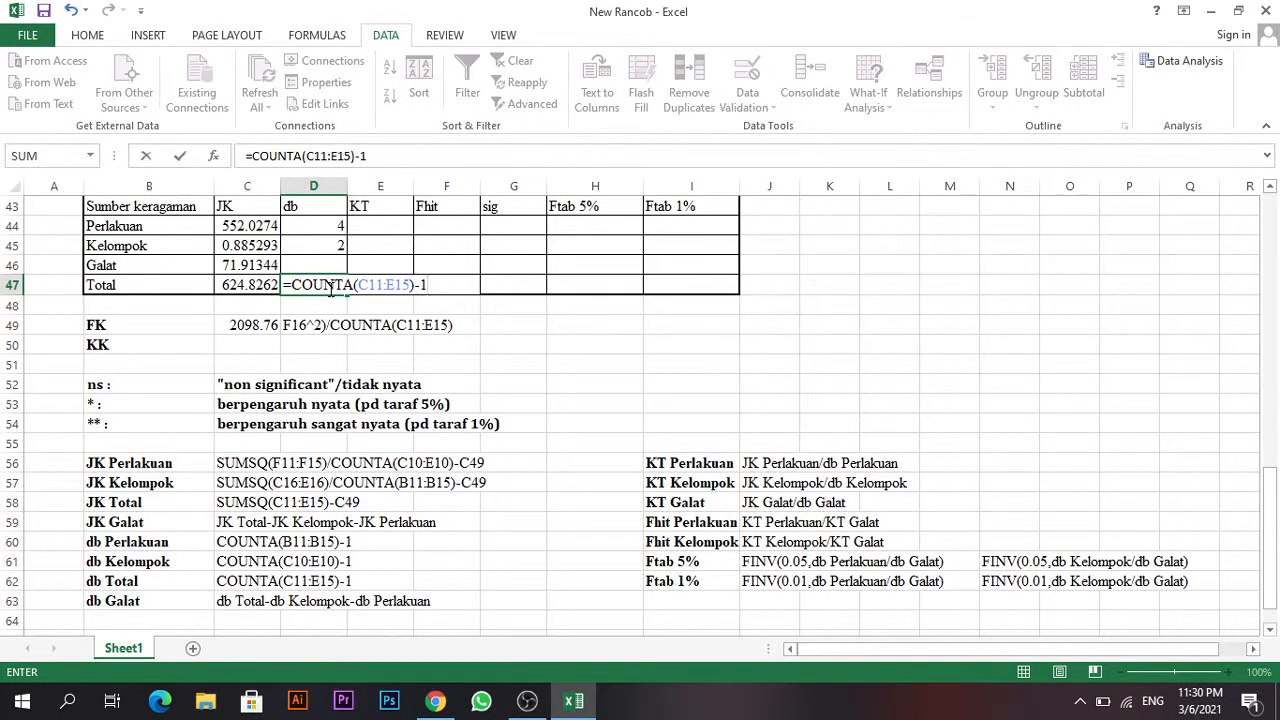
key(Return)
Calculate db Galat in D46 by subtracting db Kelompok and db Perlakuan from db Total, using =D47-D45-D44.
click(329, 266)
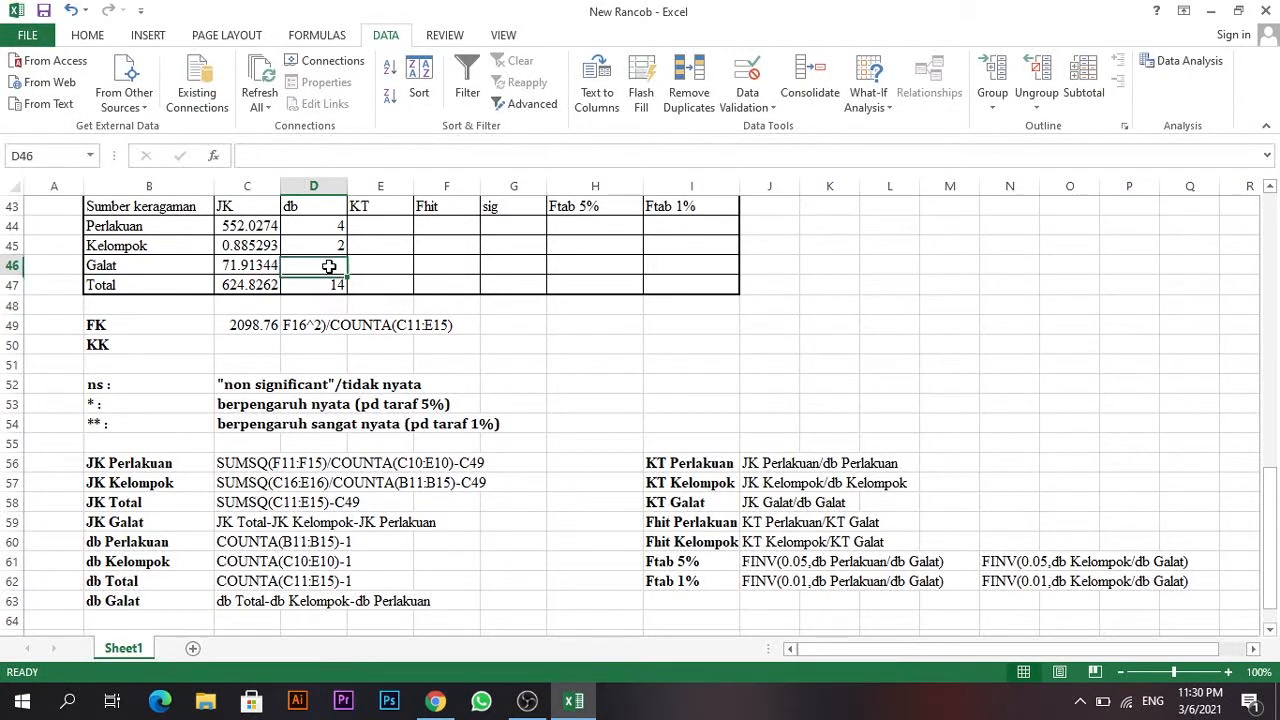
text(=)
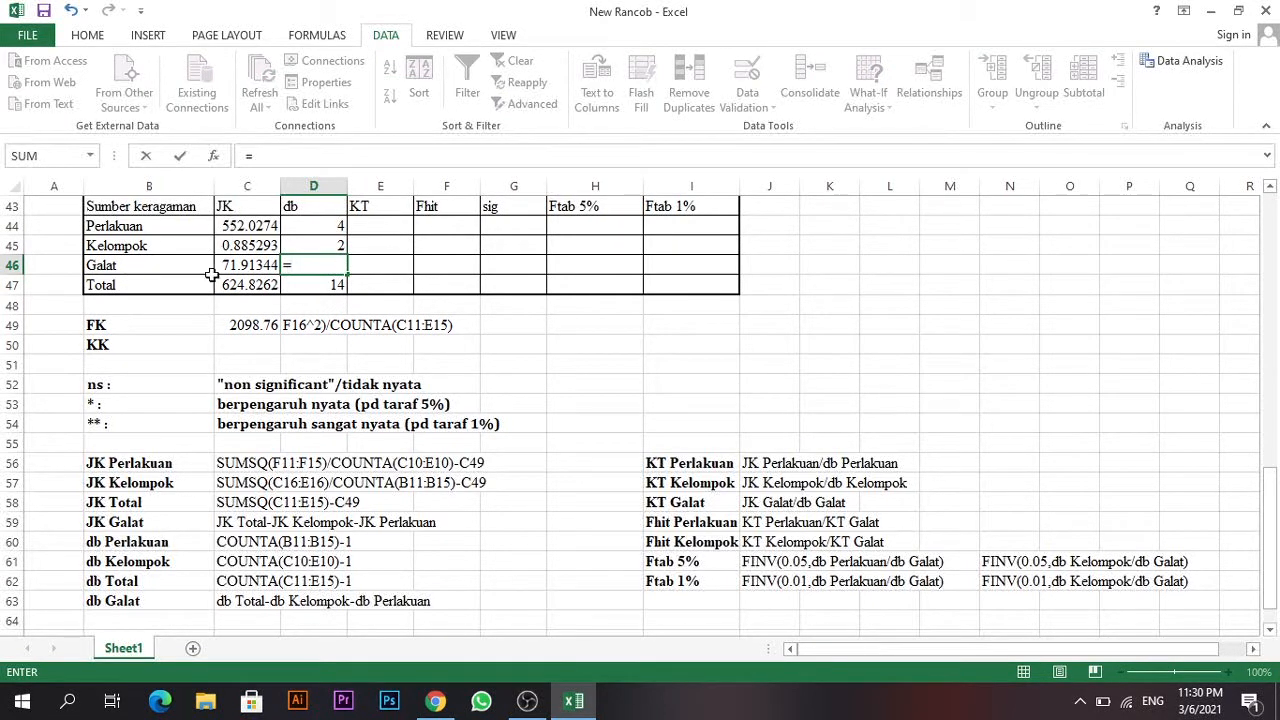
click(329, 286)
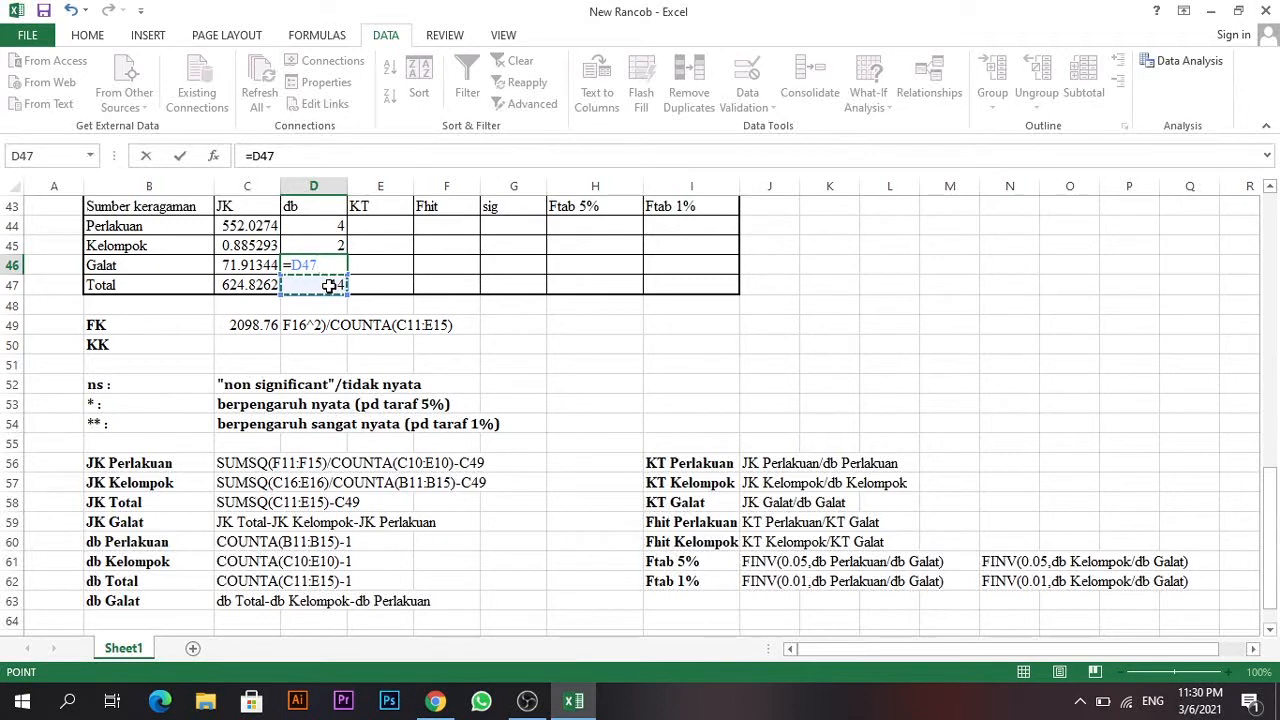
text(-)
click(323, 245)
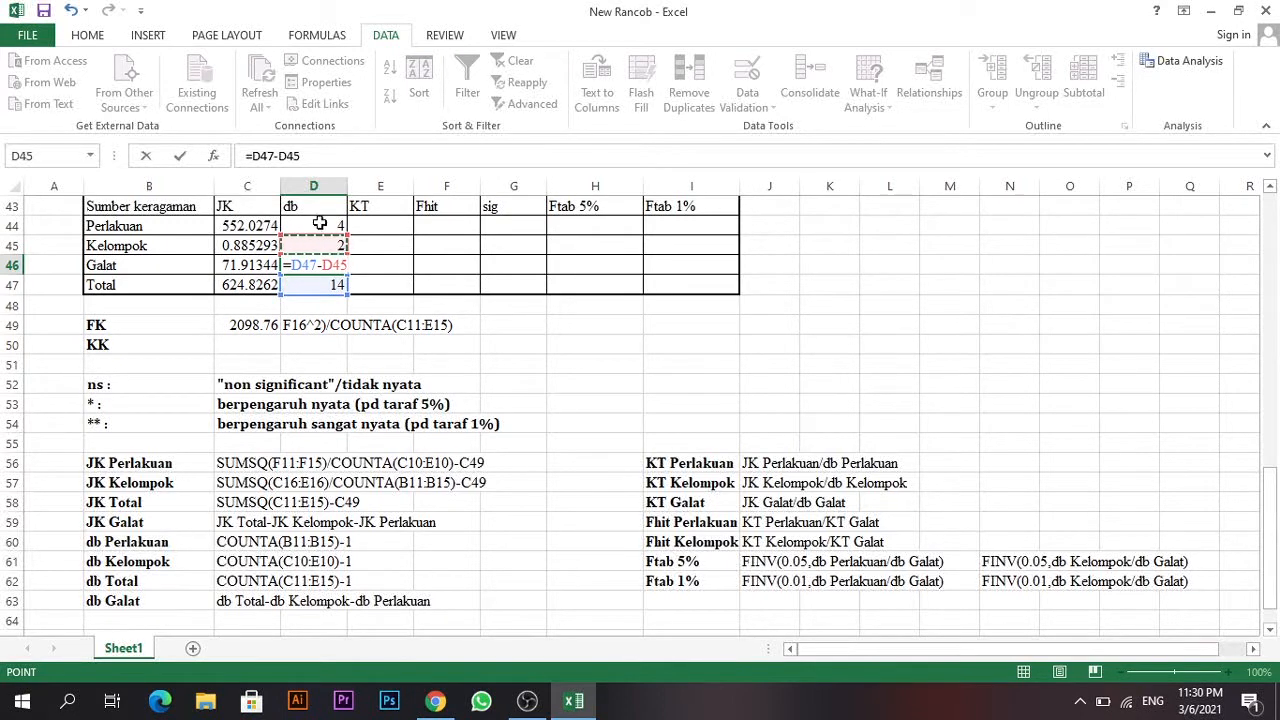
text(-)
click(318, 225)
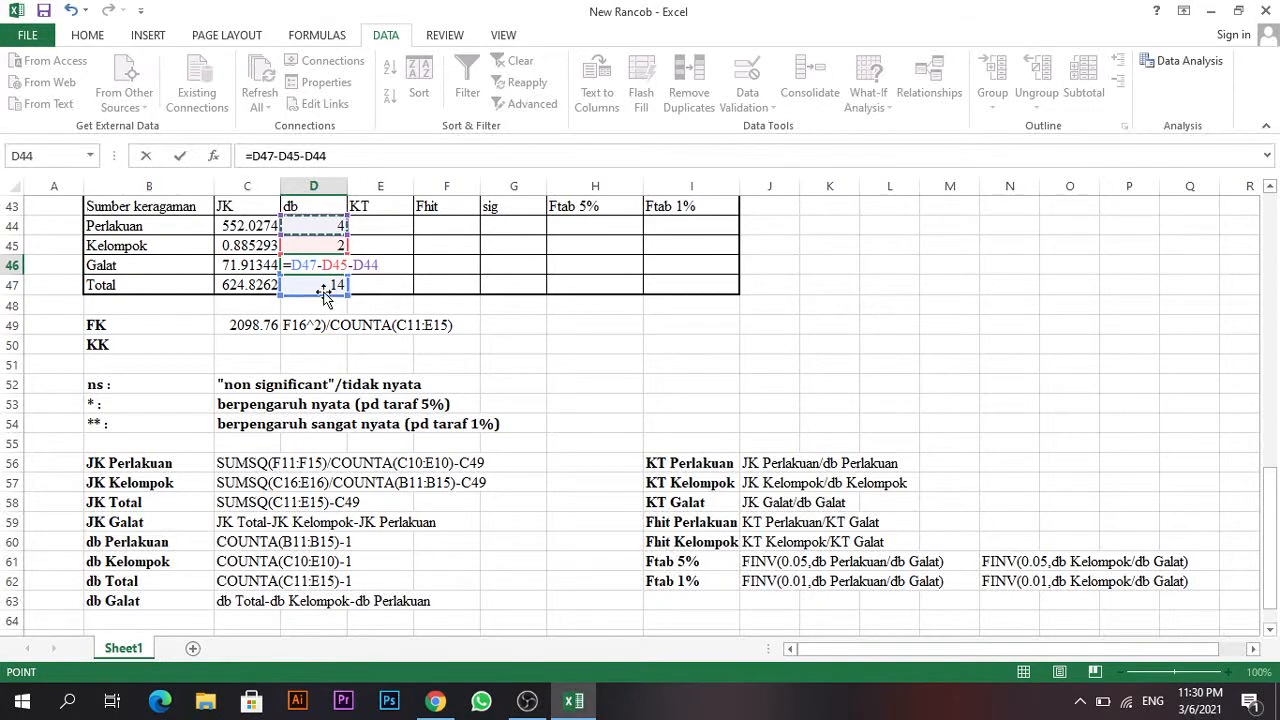
key(Return)
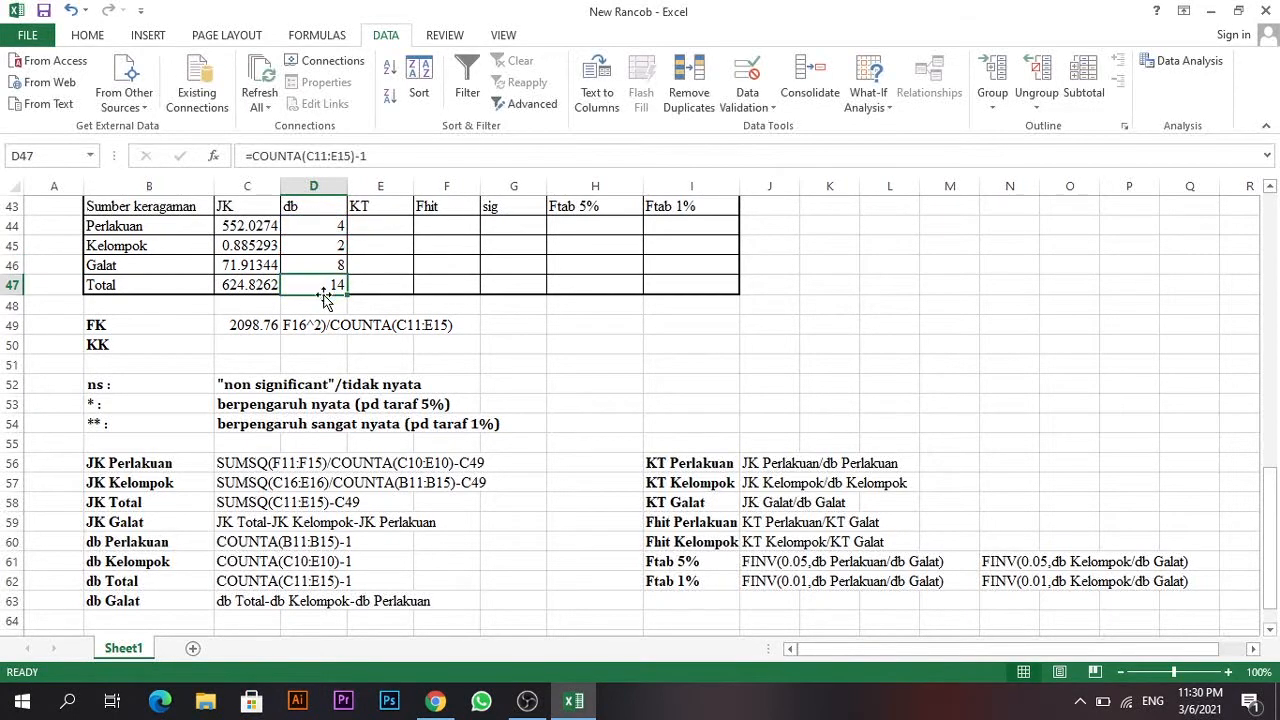
Calculate KT Perlakuan in E44 by dividing JK Perlakuan by db Perlakuan, using =C44/D44.
click(387, 231)
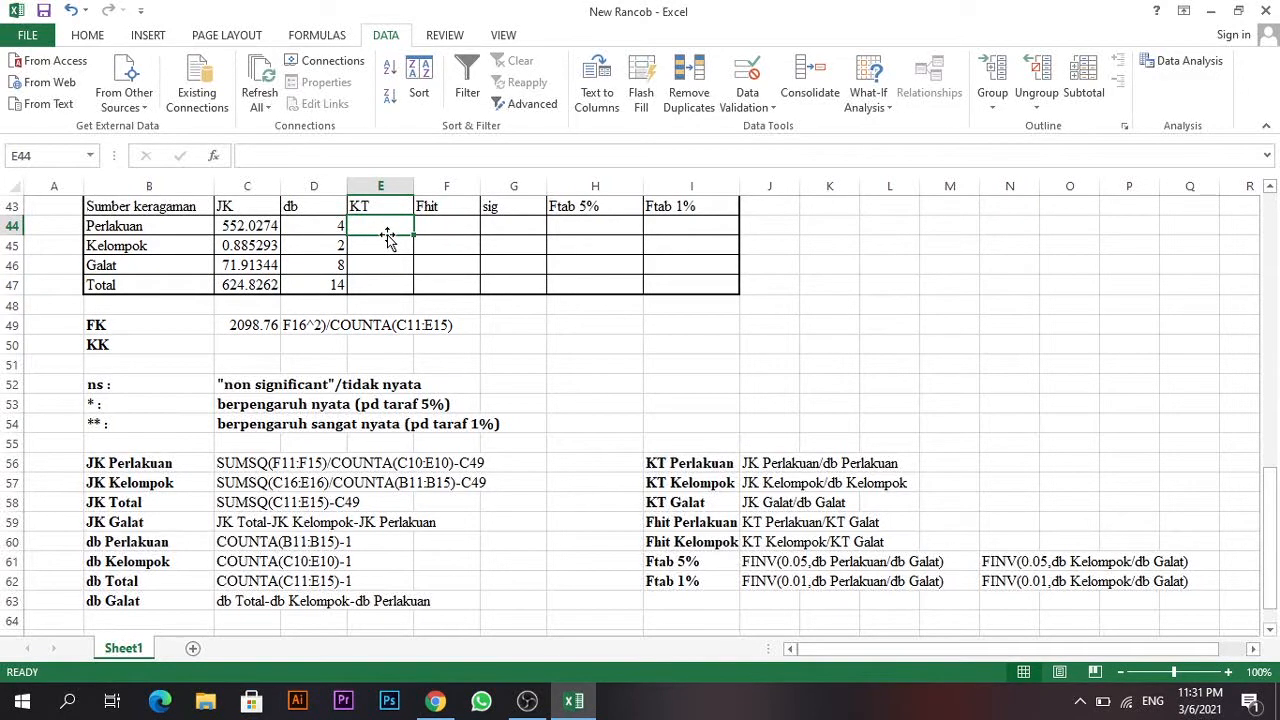
text(=)
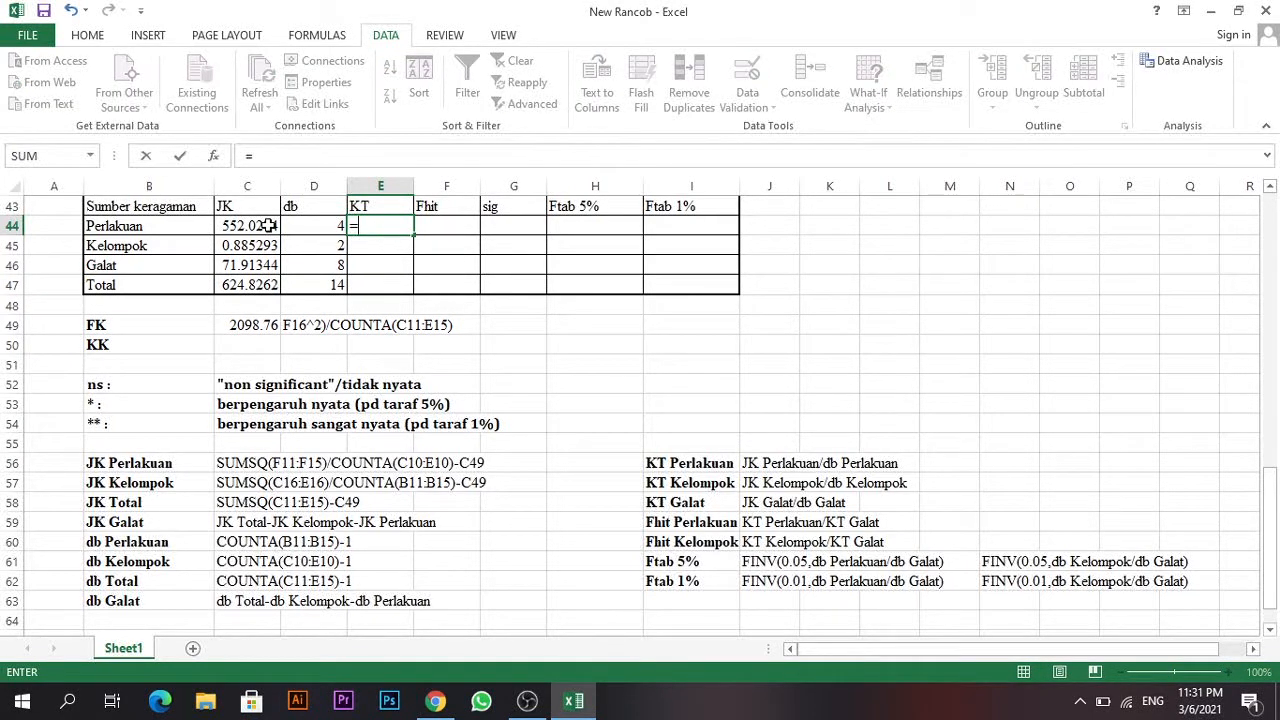
click(268, 226)
text(/)
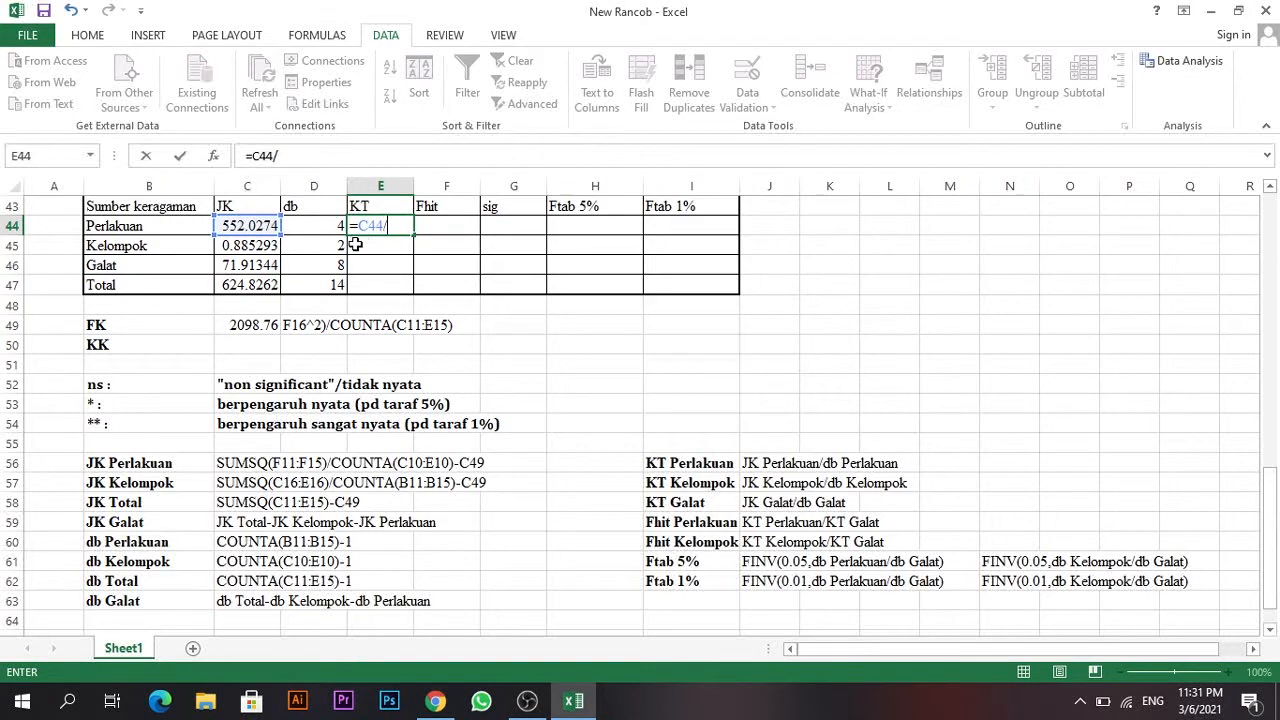
click(335, 228)
key(Return)
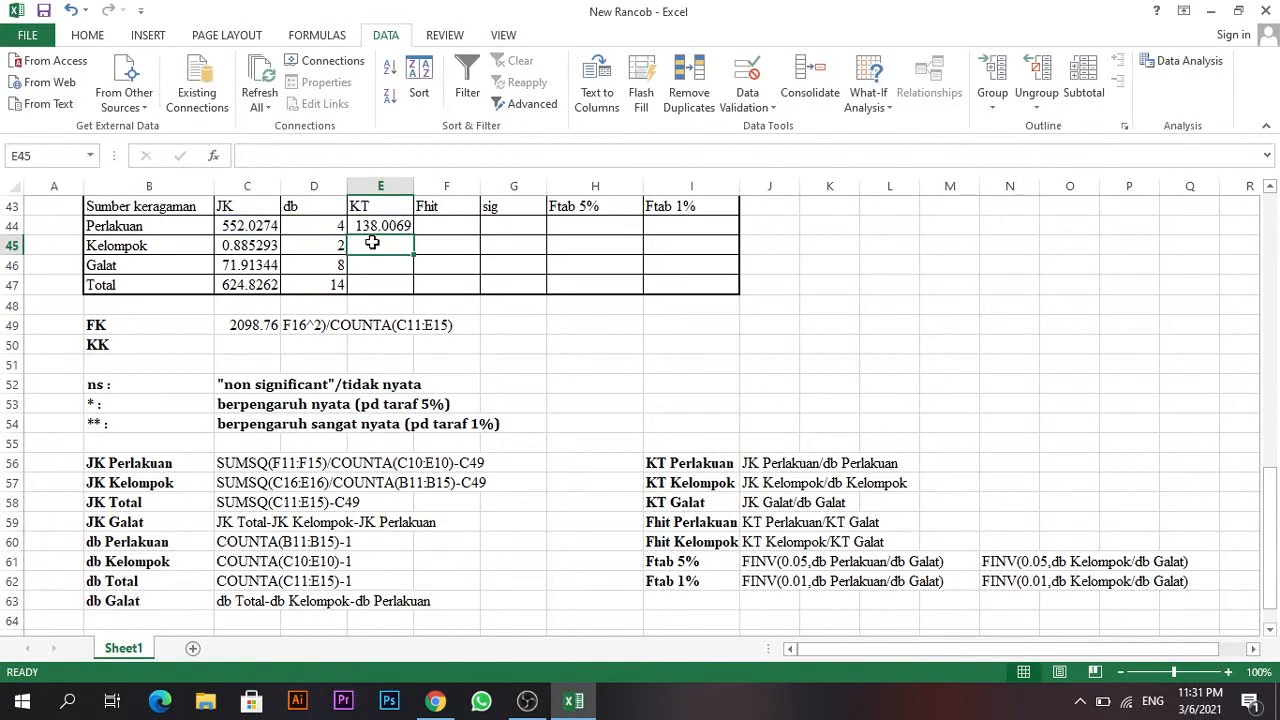
Fill the KT formula from E44 down through E46 to calculate KT Kelompok and KT Galat.
scroll(370, 258, up, 3)
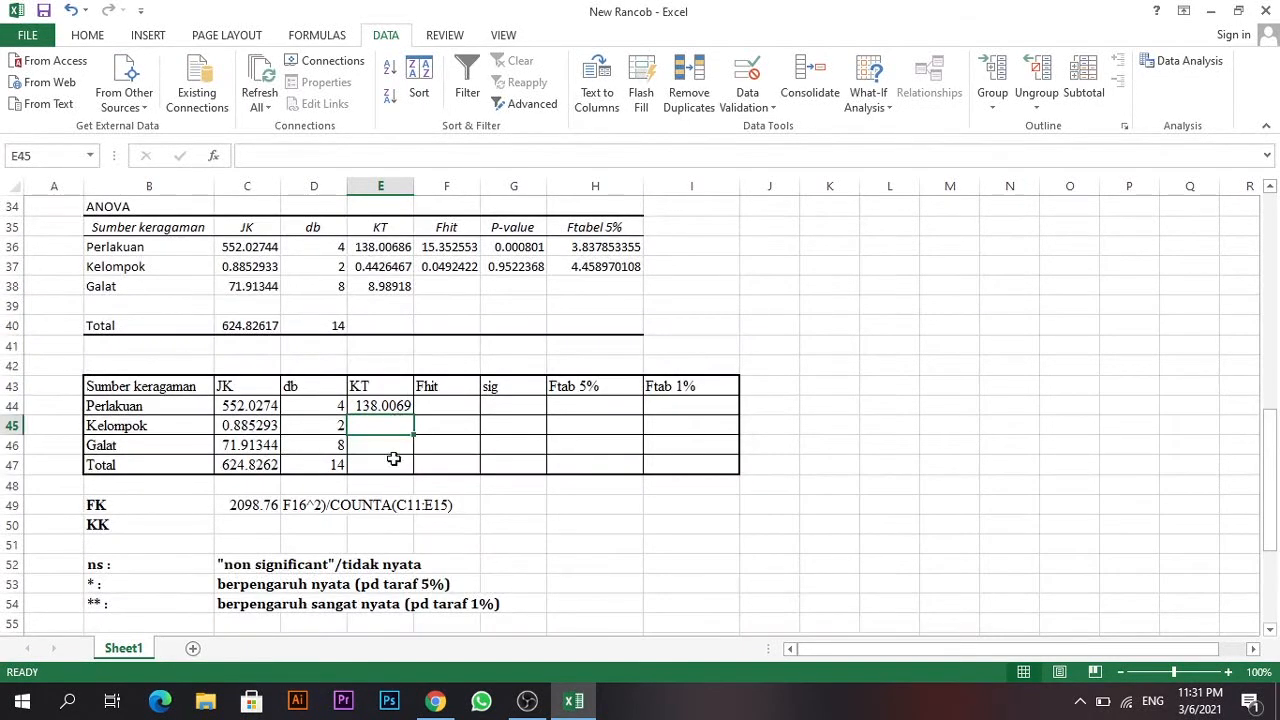
click(406, 405)
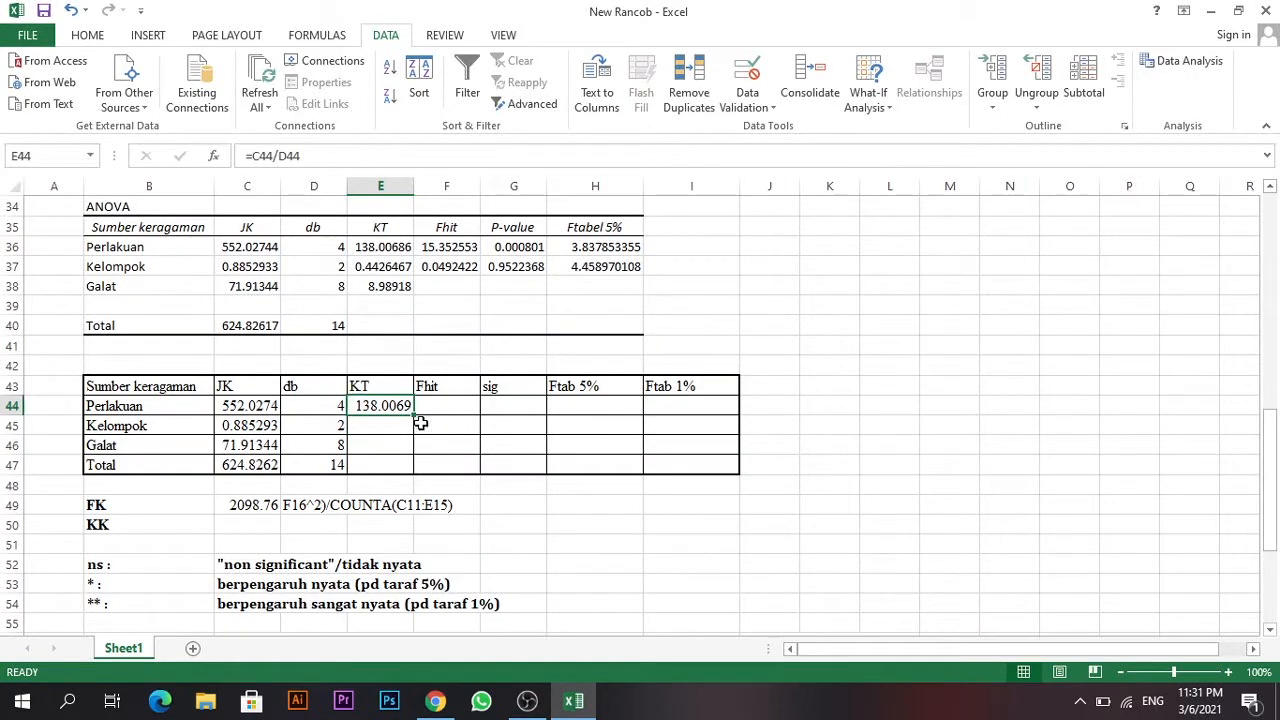
drag(417, 420, 422, 449)
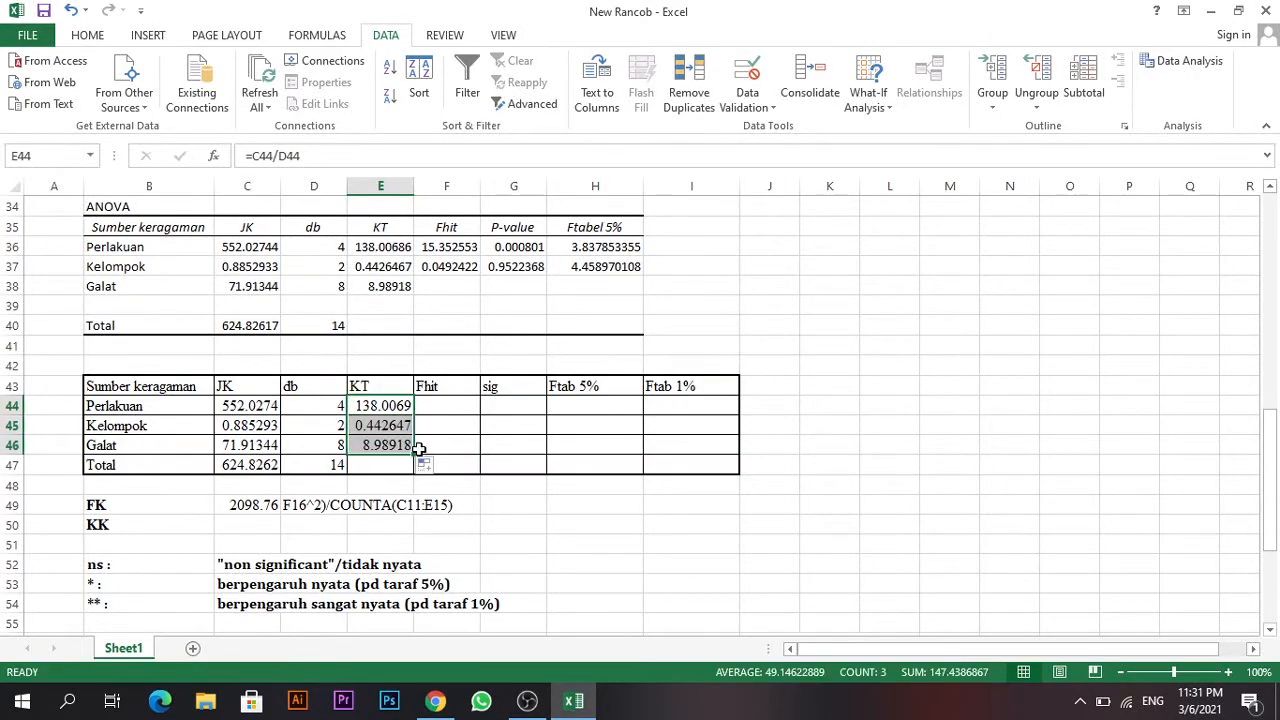
Calculate Fhit Perlakuan in F44 by dividing KT Perlakuan by KT Galat, using =E44/E46.
scroll(421, 444, down, 1)
scroll(423, 438, up, 3)
scroll(506, 411, down, 2)
scroll(499, 413, down, 3)
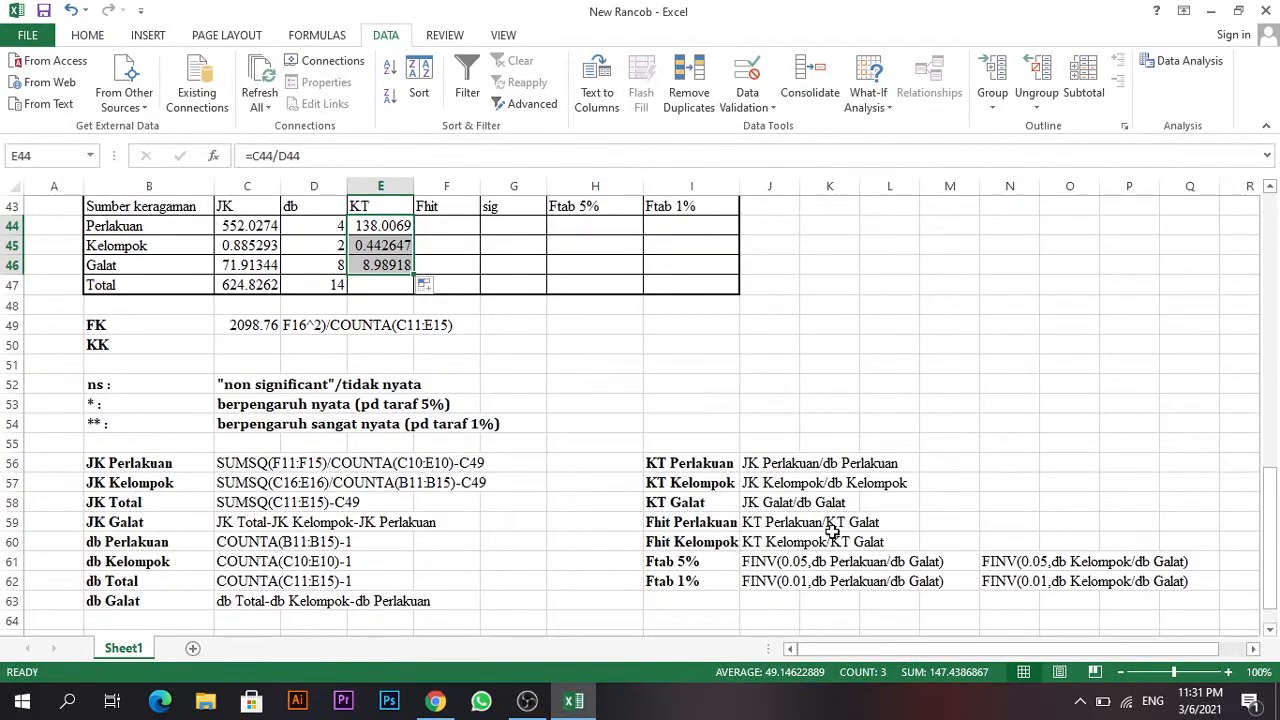
scroll(764, 522, up, 1)
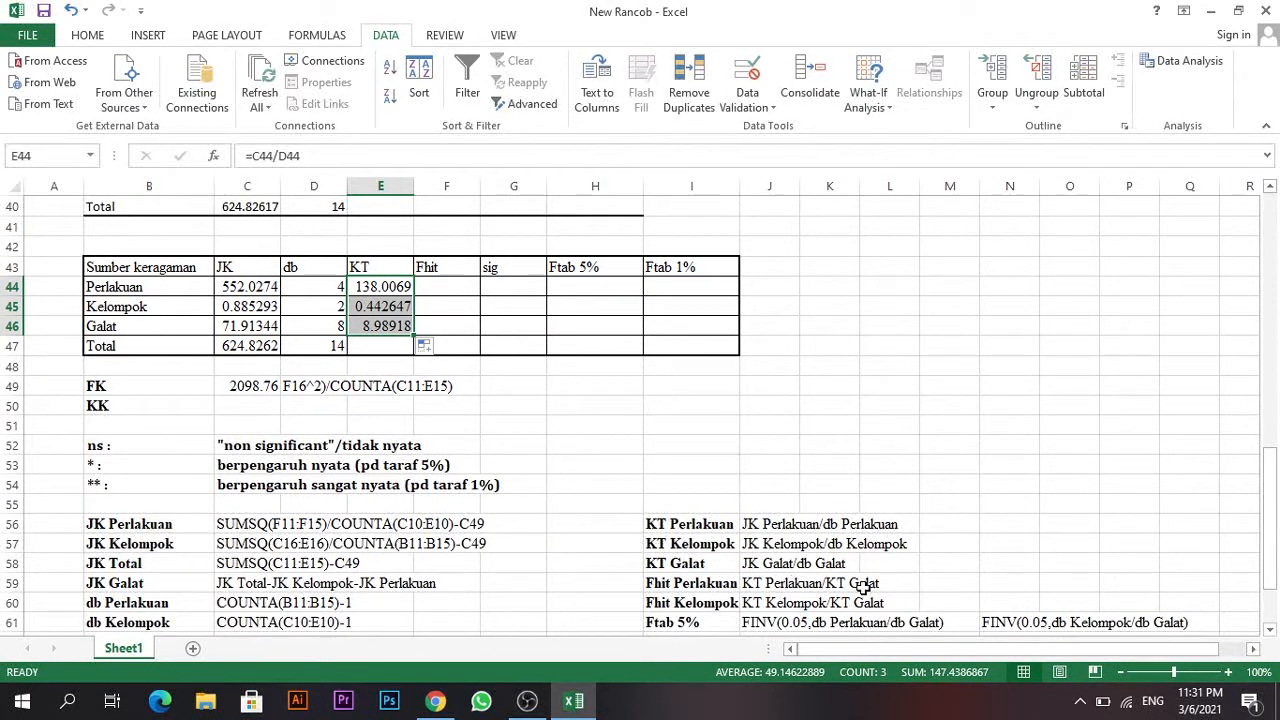
click(429, 293)
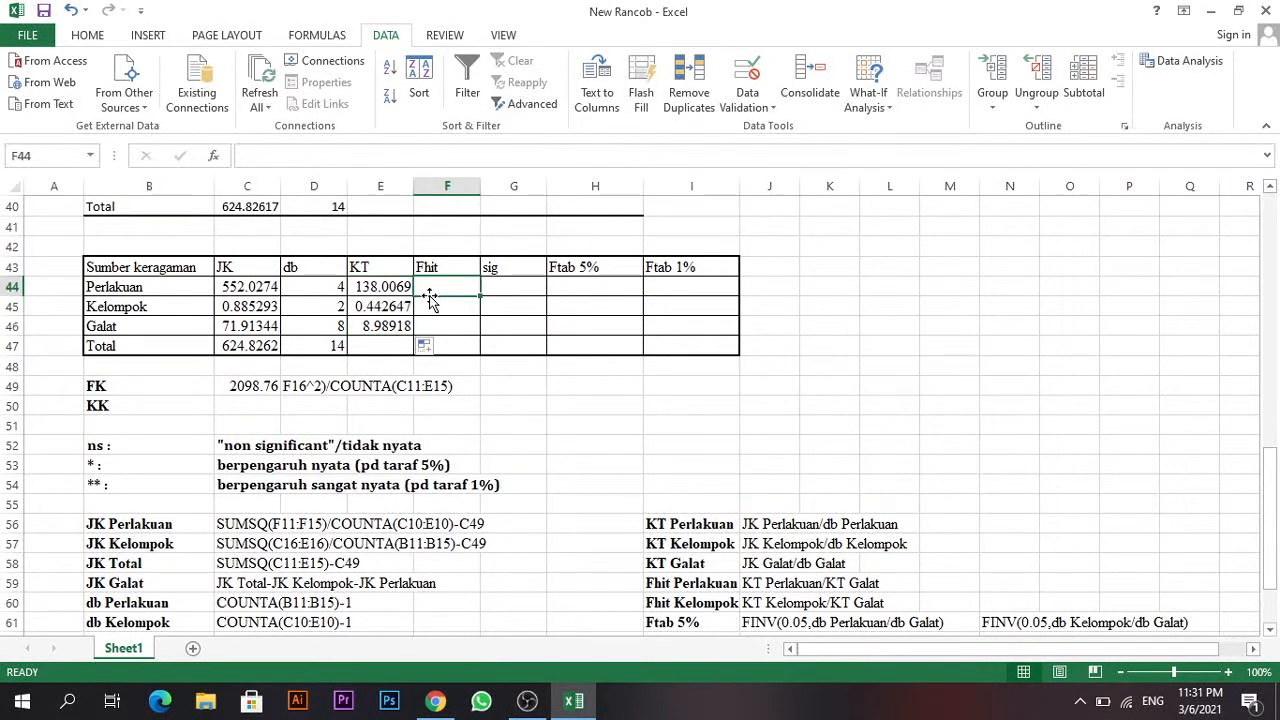
text(=)
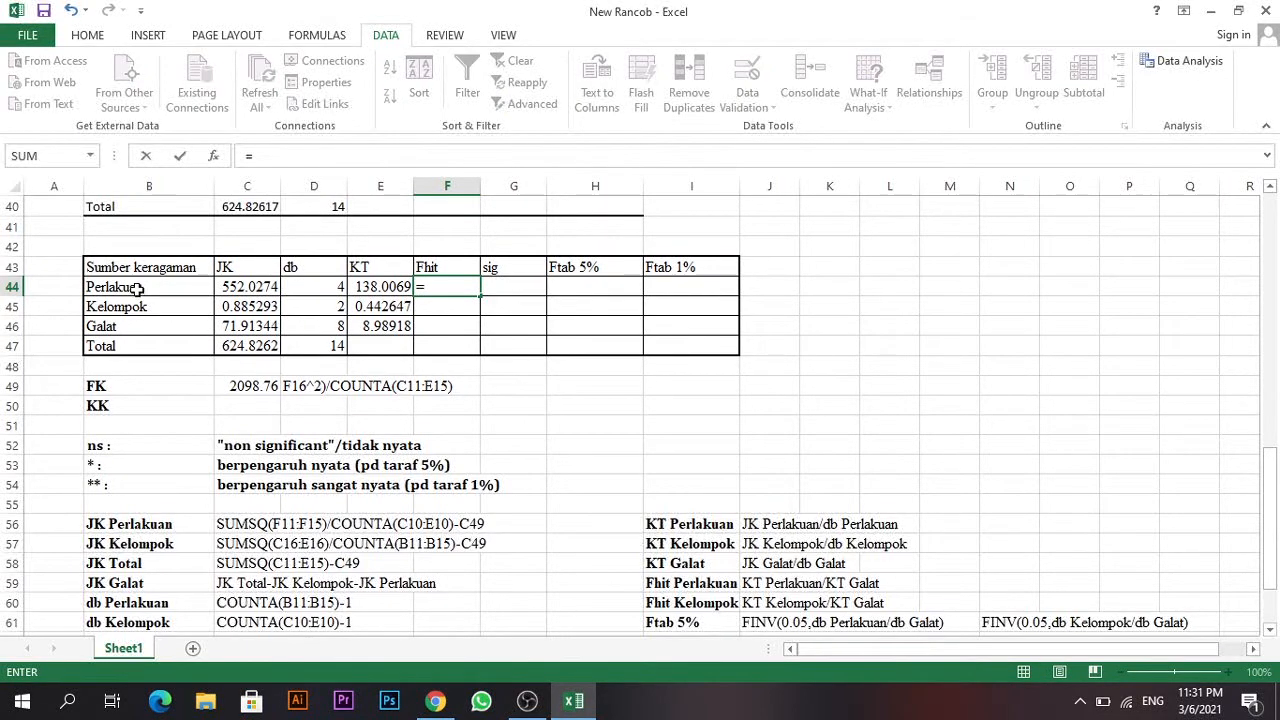
click(372, 287)
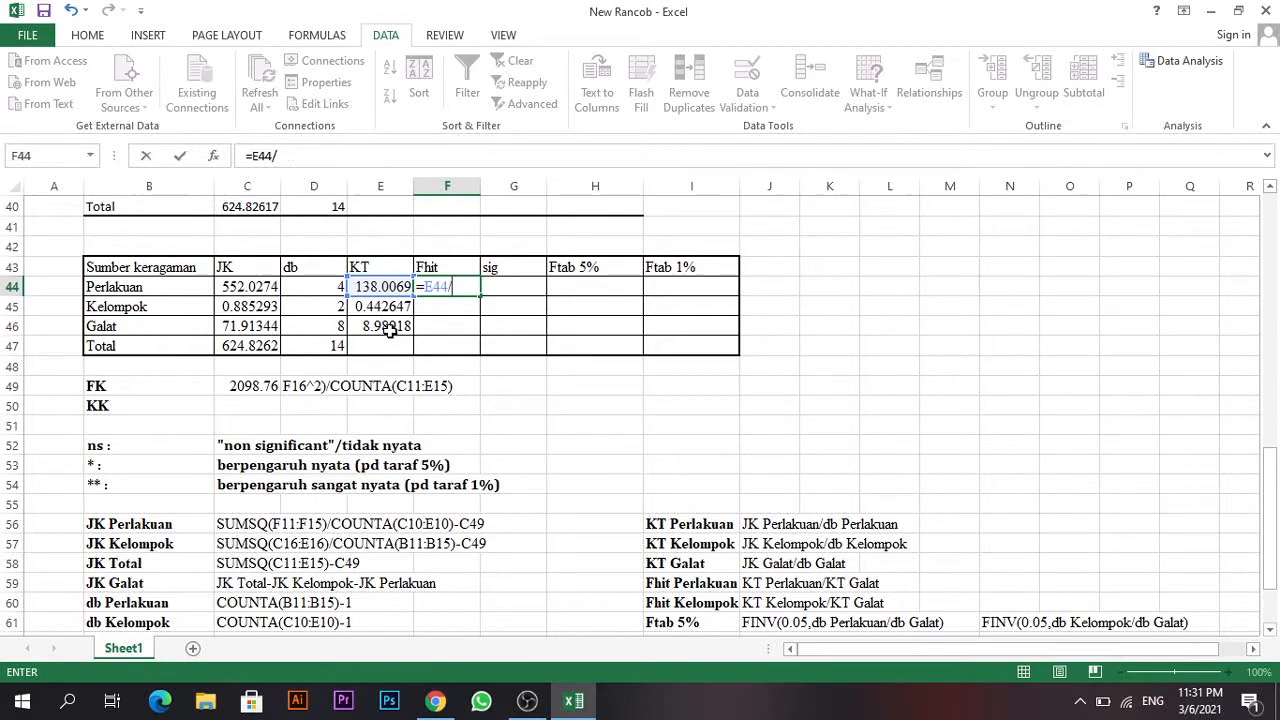
text(/)
click(390, 330)
key(Return)
Calculate Fhit Kelompok in F45 by dividing KT Kelompok by KT Galat, using =E45/E46.
scroll(455, 315, up, 3)
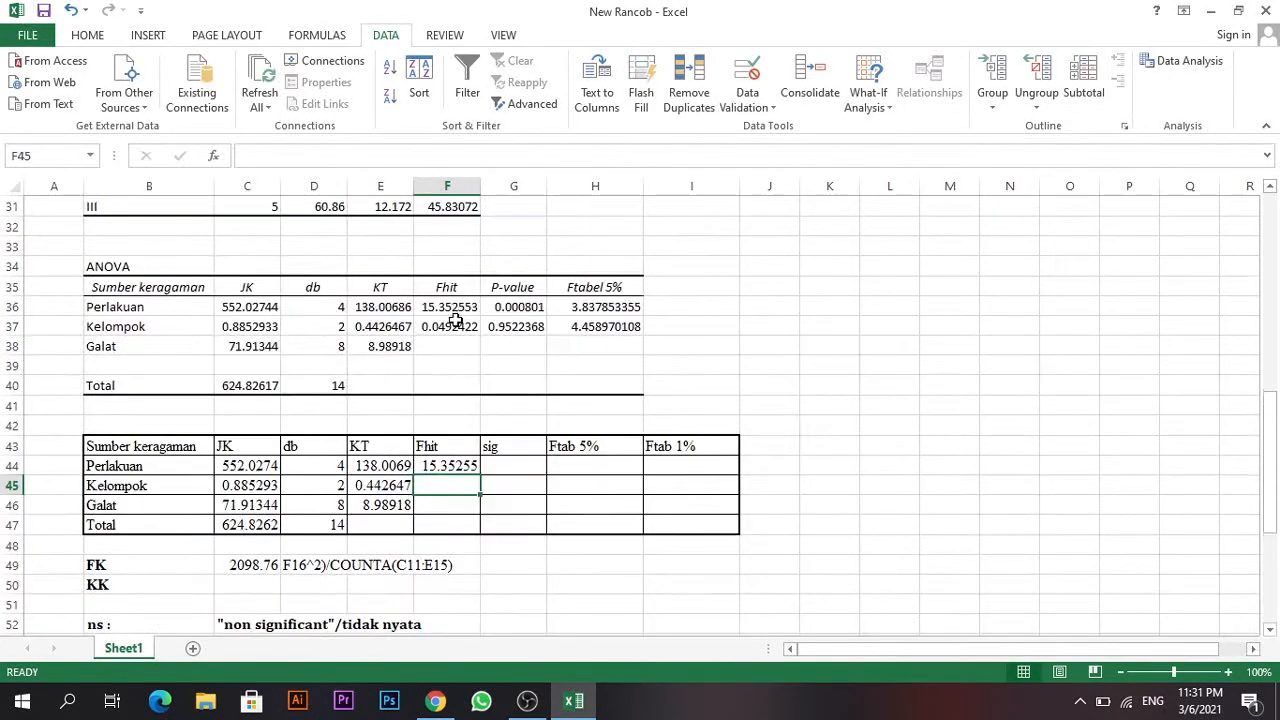
click(463, 467)
click(463, 484)
text(=)
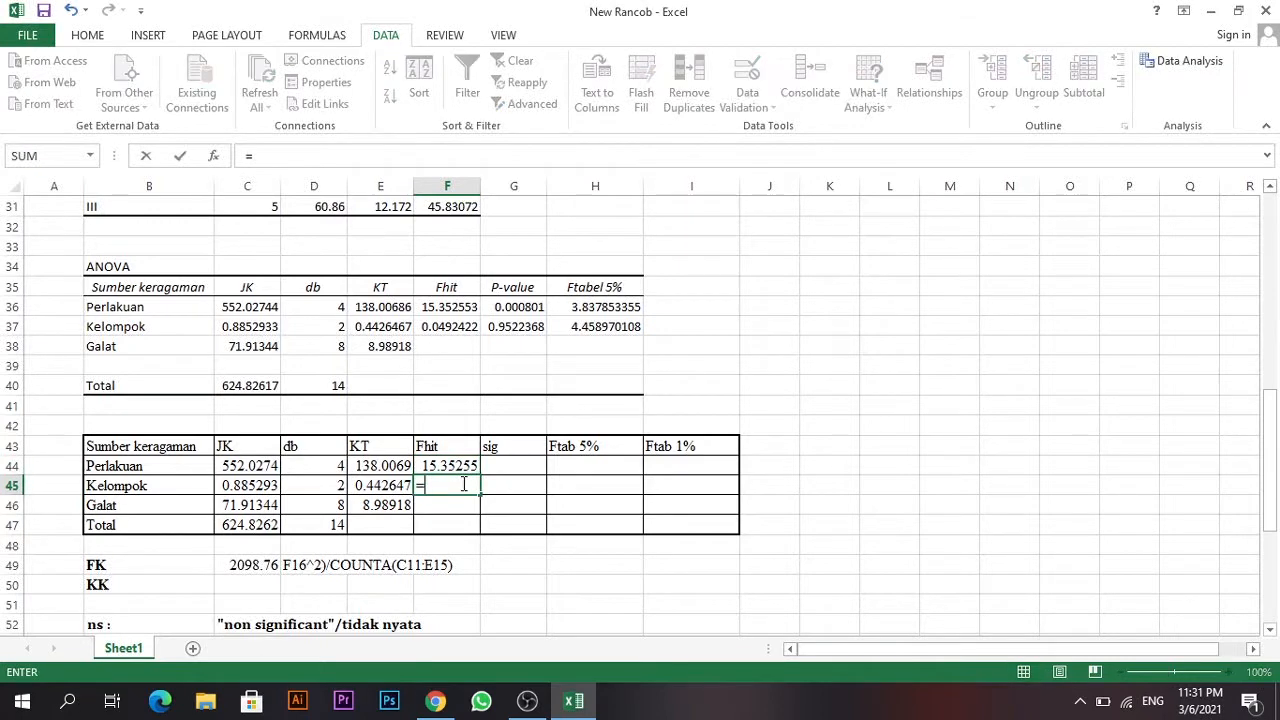
click(396, 470)
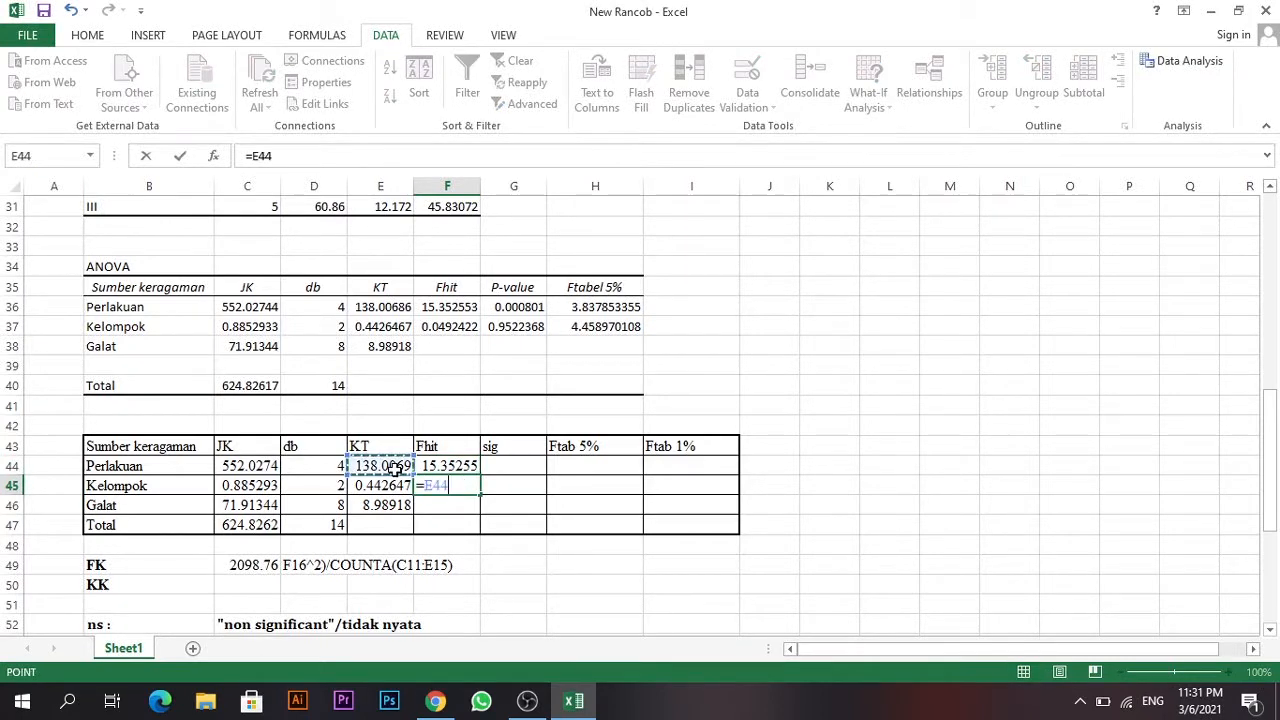
text(/)
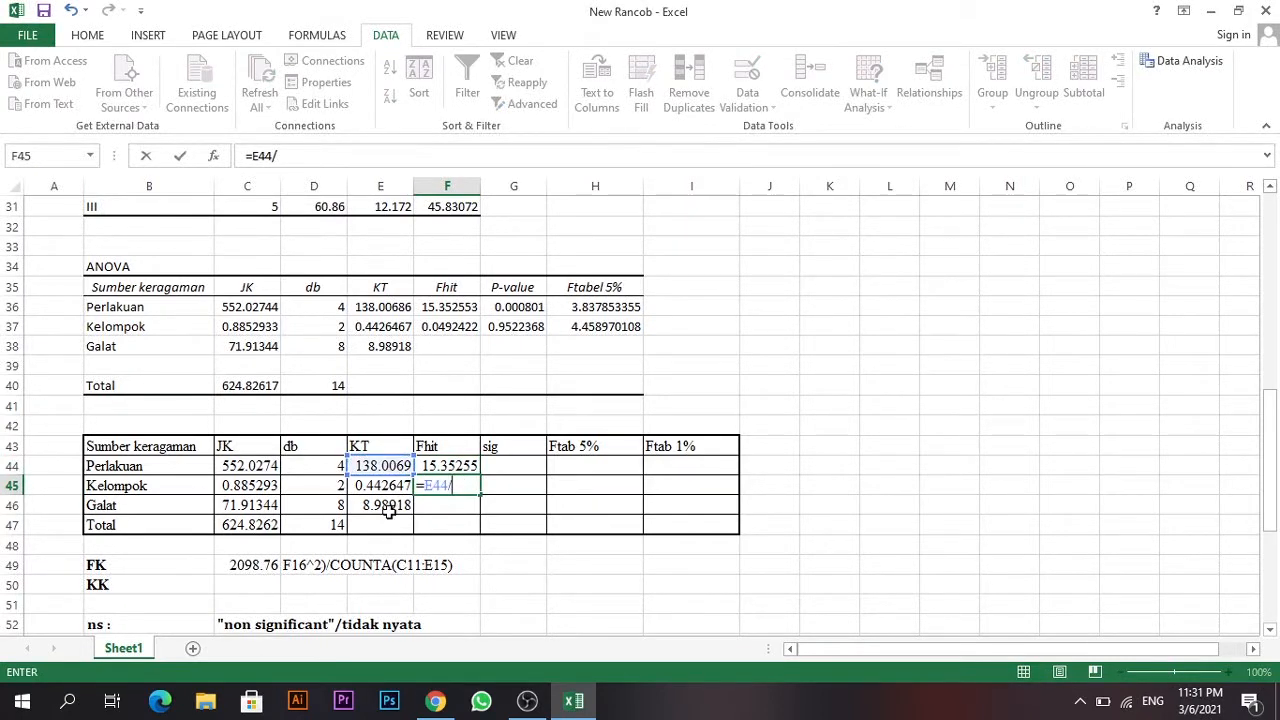
key(BackSpace)
key(BackSpace)
key(BackSpace)
key(BackSpace)
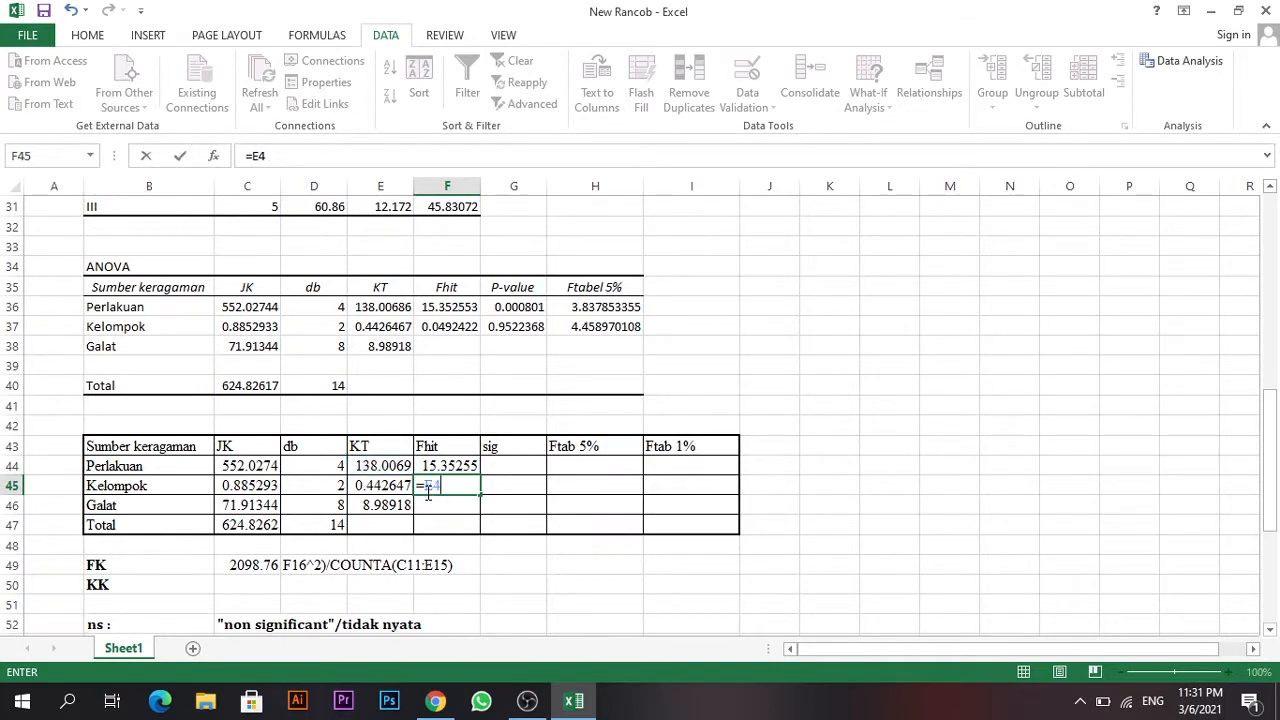
click(404, 485)
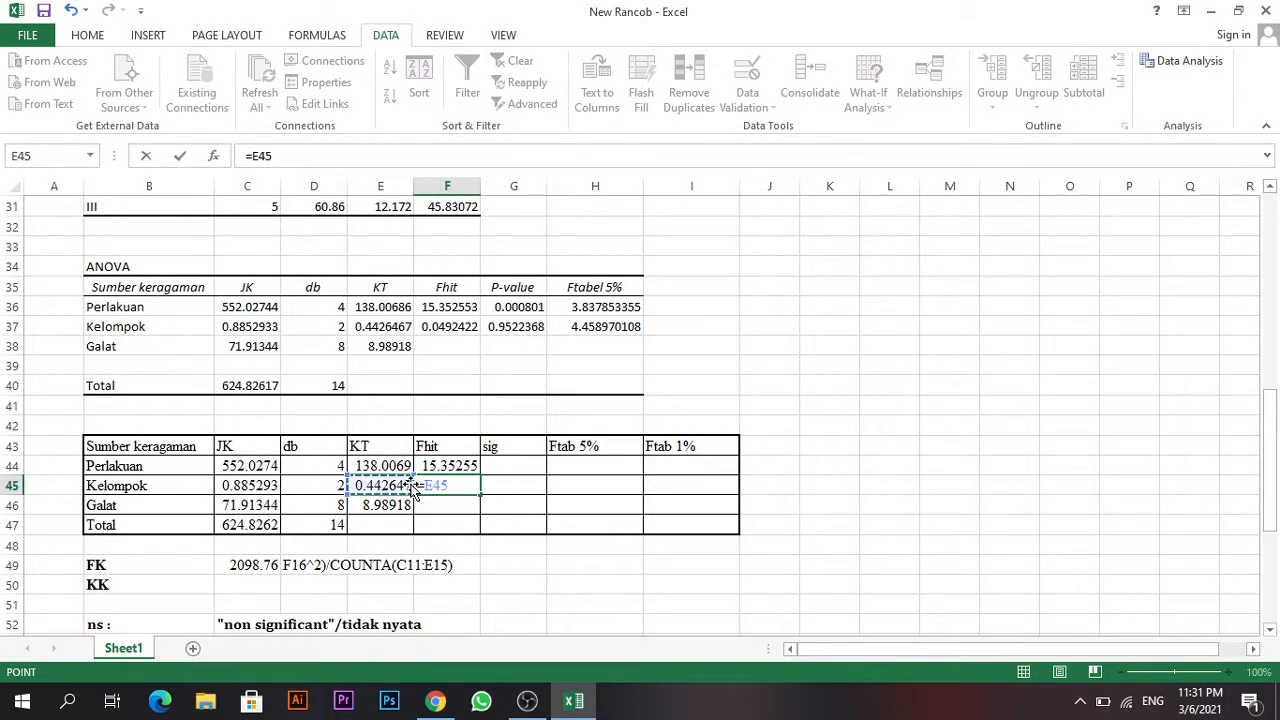
text(/)
click(386, 505)
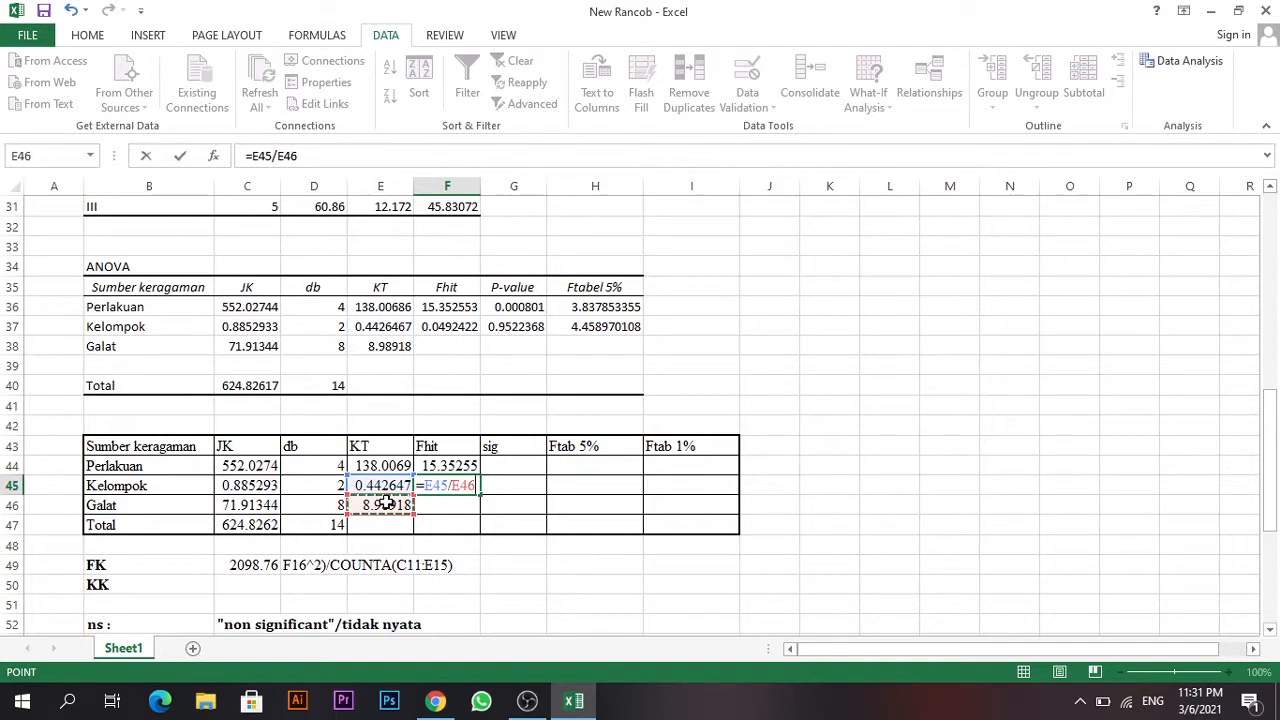
key(Return)
scroll(465, 496, down, 2)
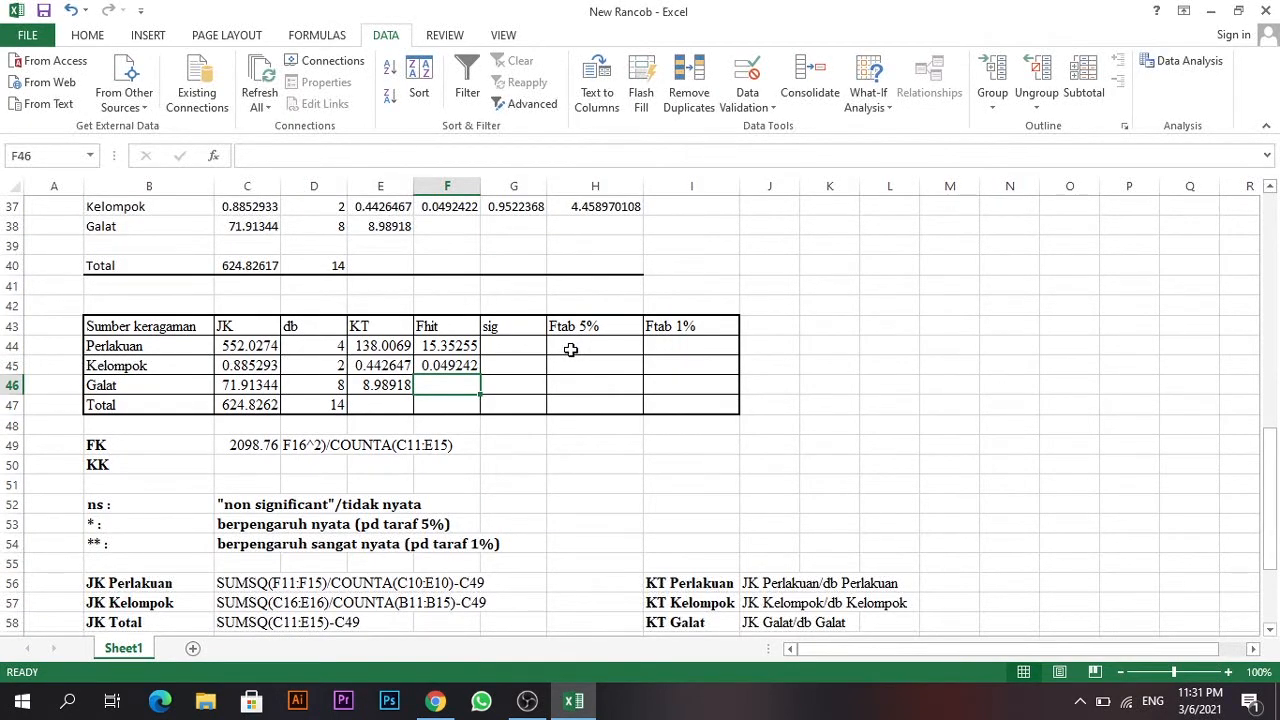
scroll(569, 350, up, 1)
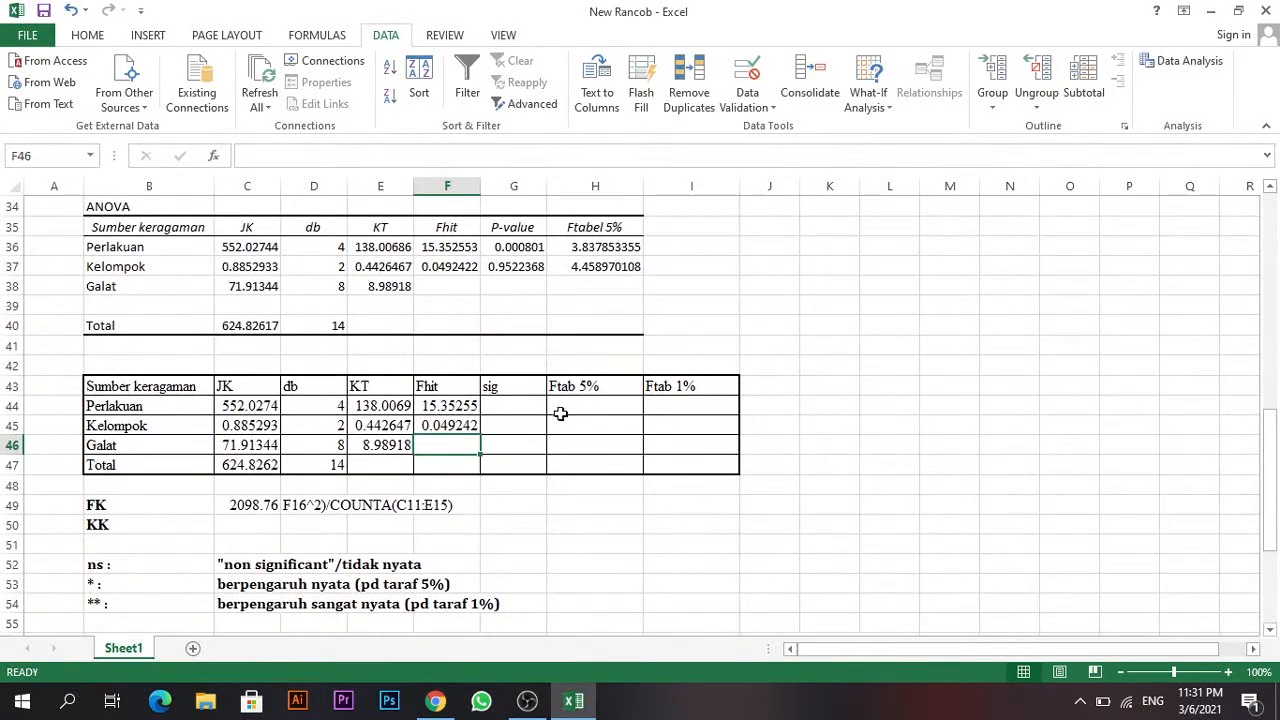
scroll(565, 410, down, 3)
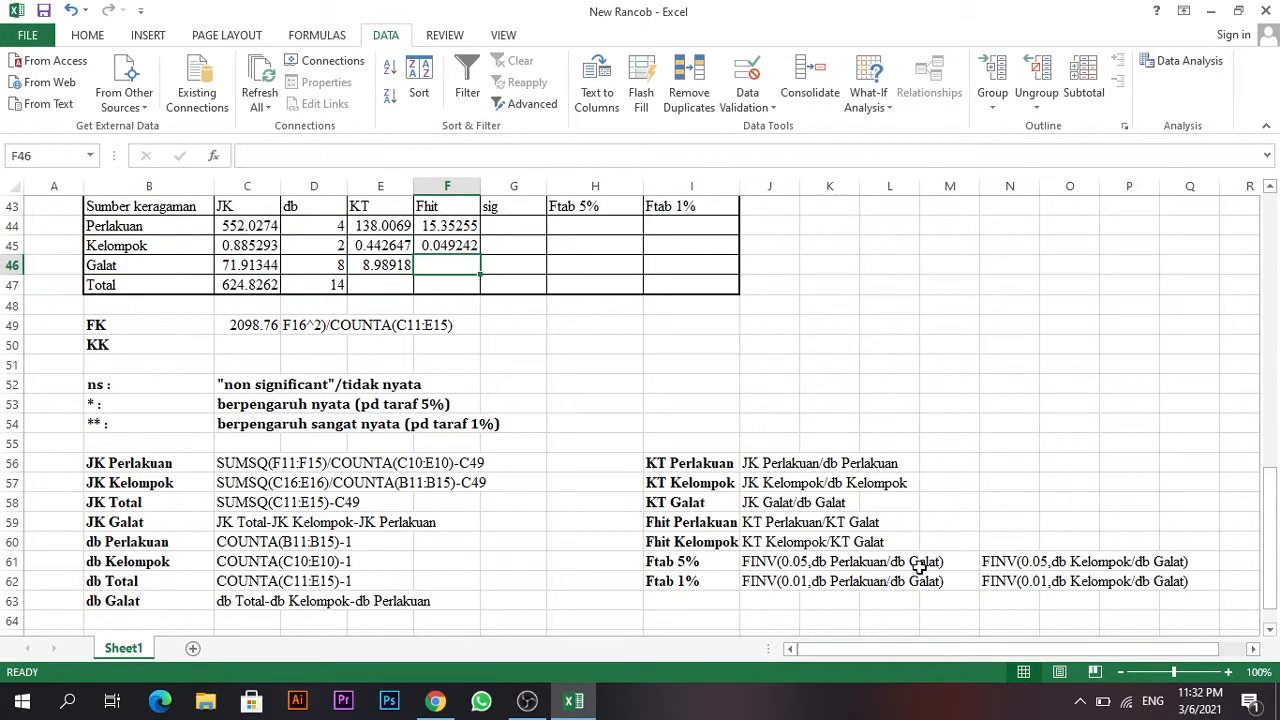
click(604, 233)
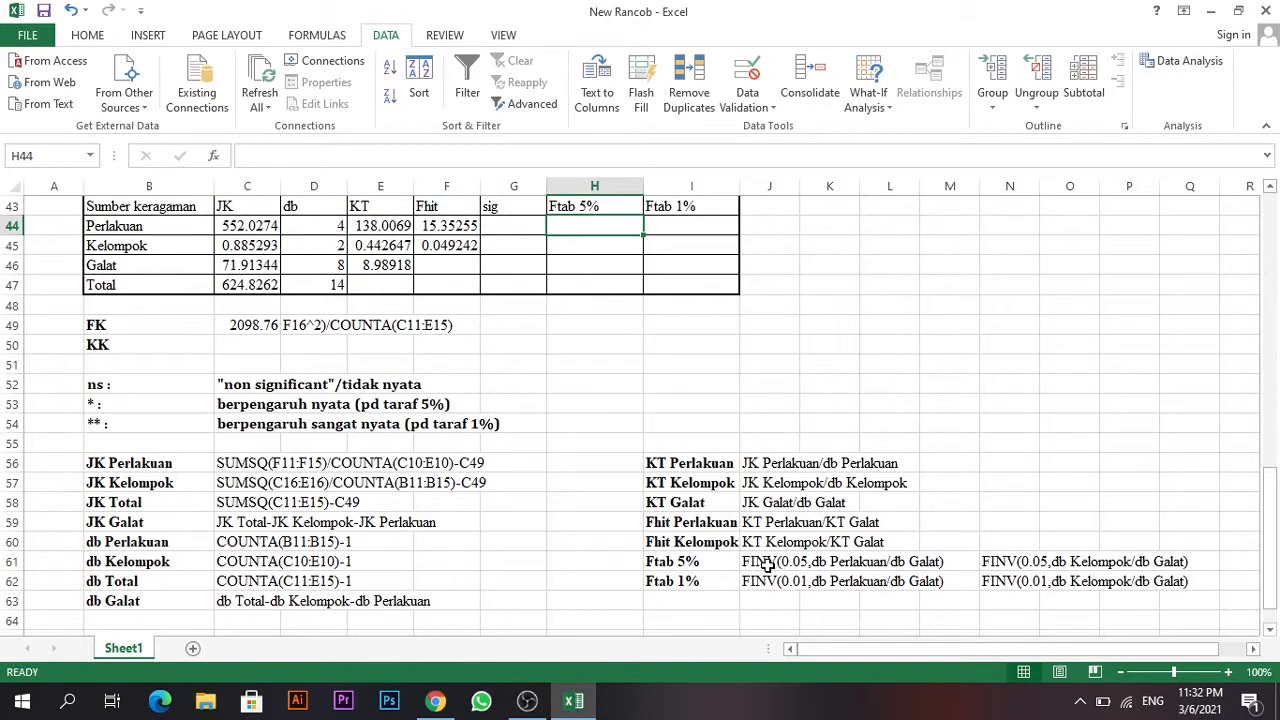
drag(95, 228, 560, 229)
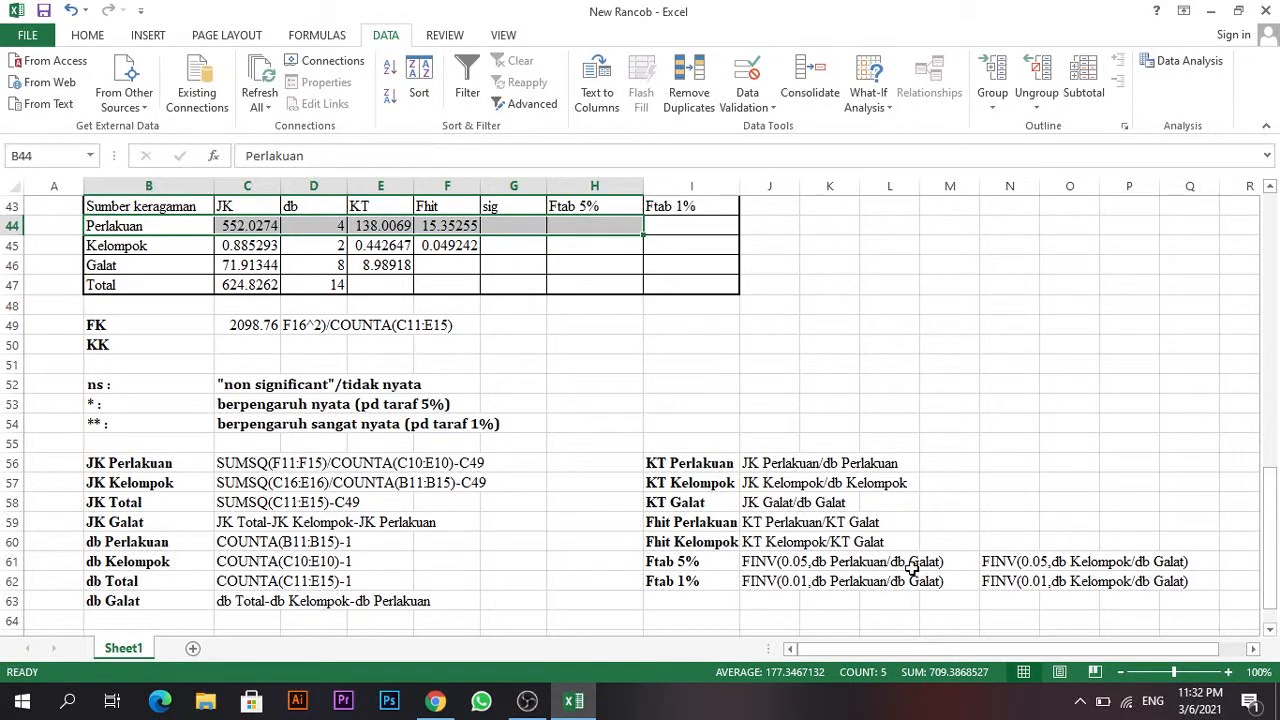
click(598, 224)
text(=)
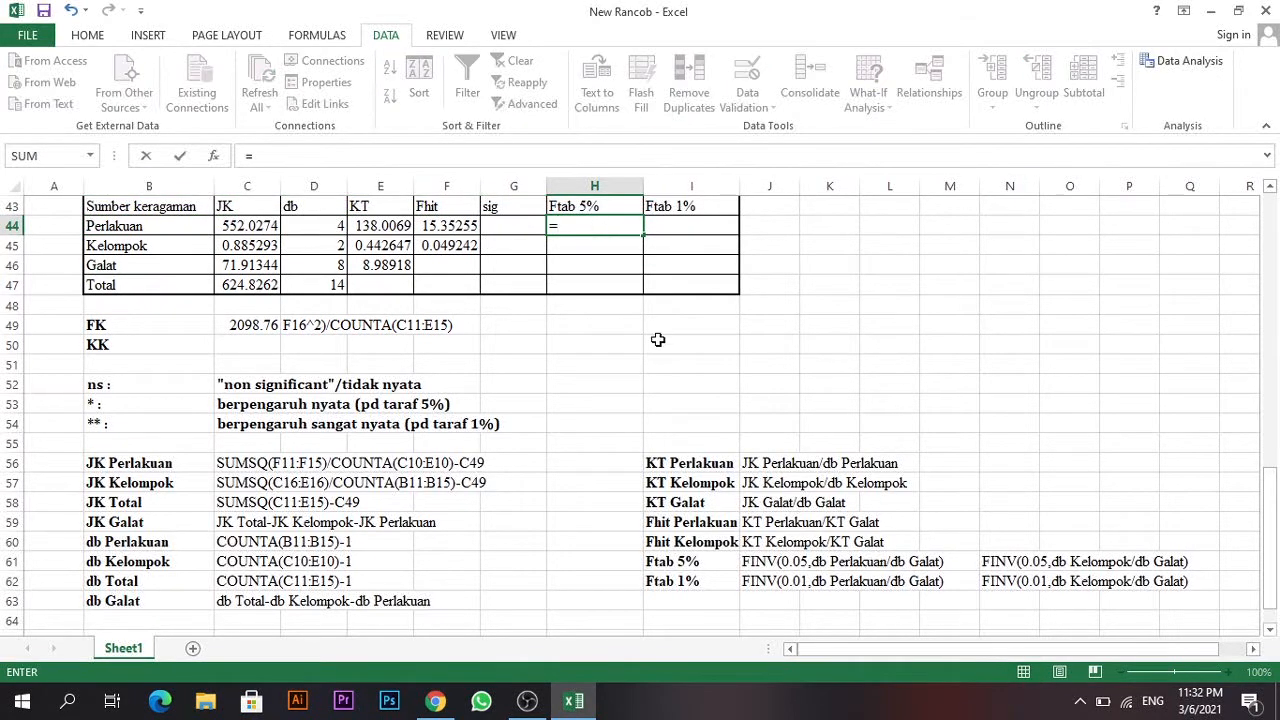
key(Escape)
Copy the Ftab 5% note from J61 into H44 as the formula =FINV(0.05,db Perlakuan/db Galat).
click(770, 562)
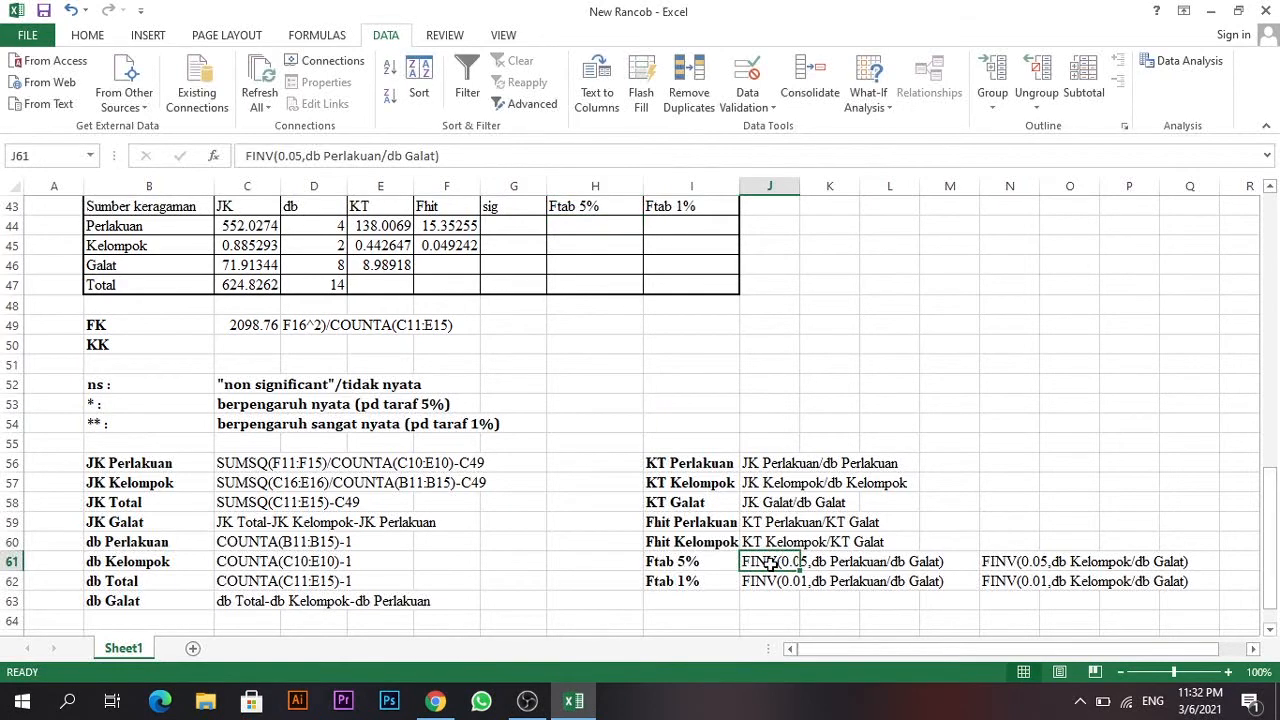
drag(442, 156, 240, 161)
key(ctrl+c)
click(560, 230)
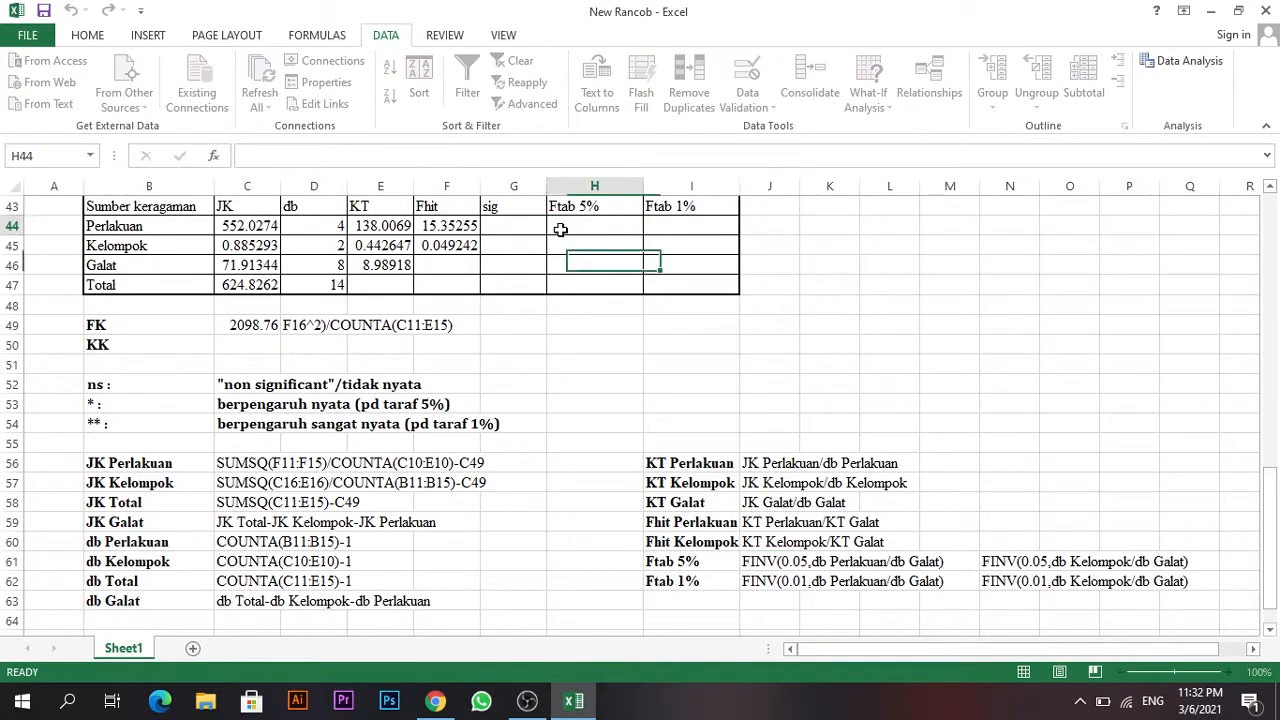
text(=)
key(ctrl+v)
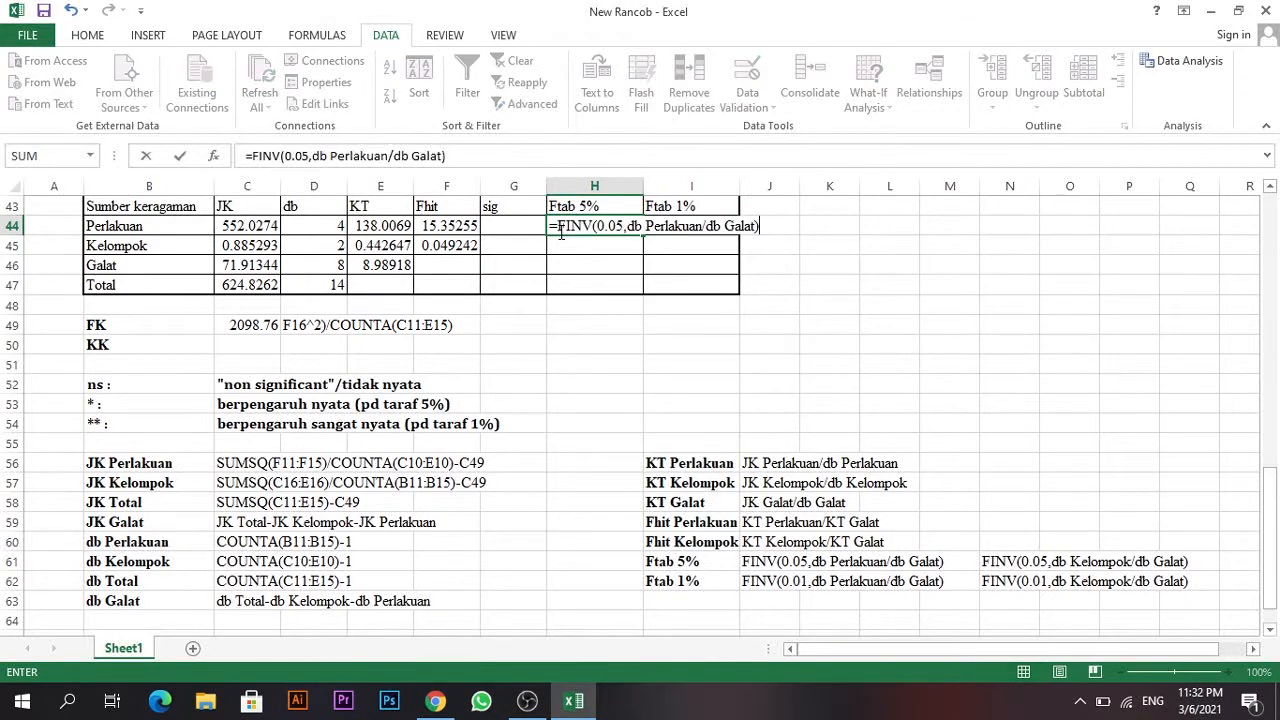
key(Return)
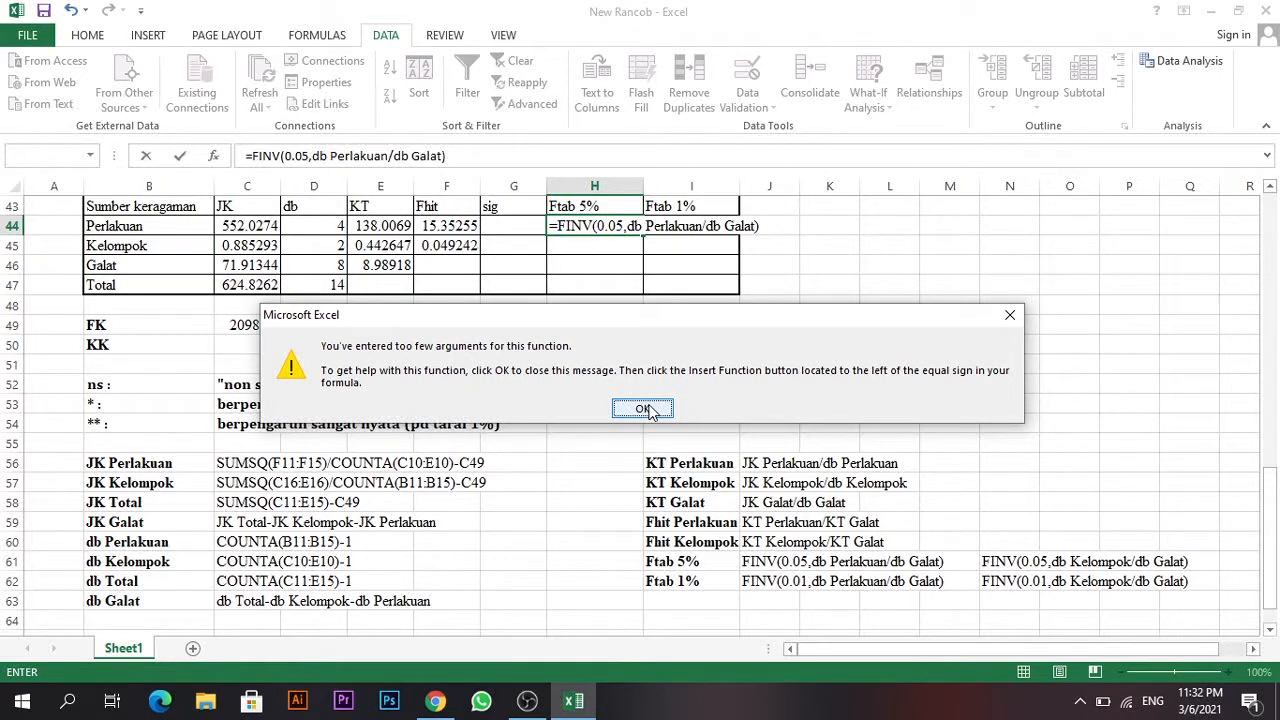
click(643, 409)
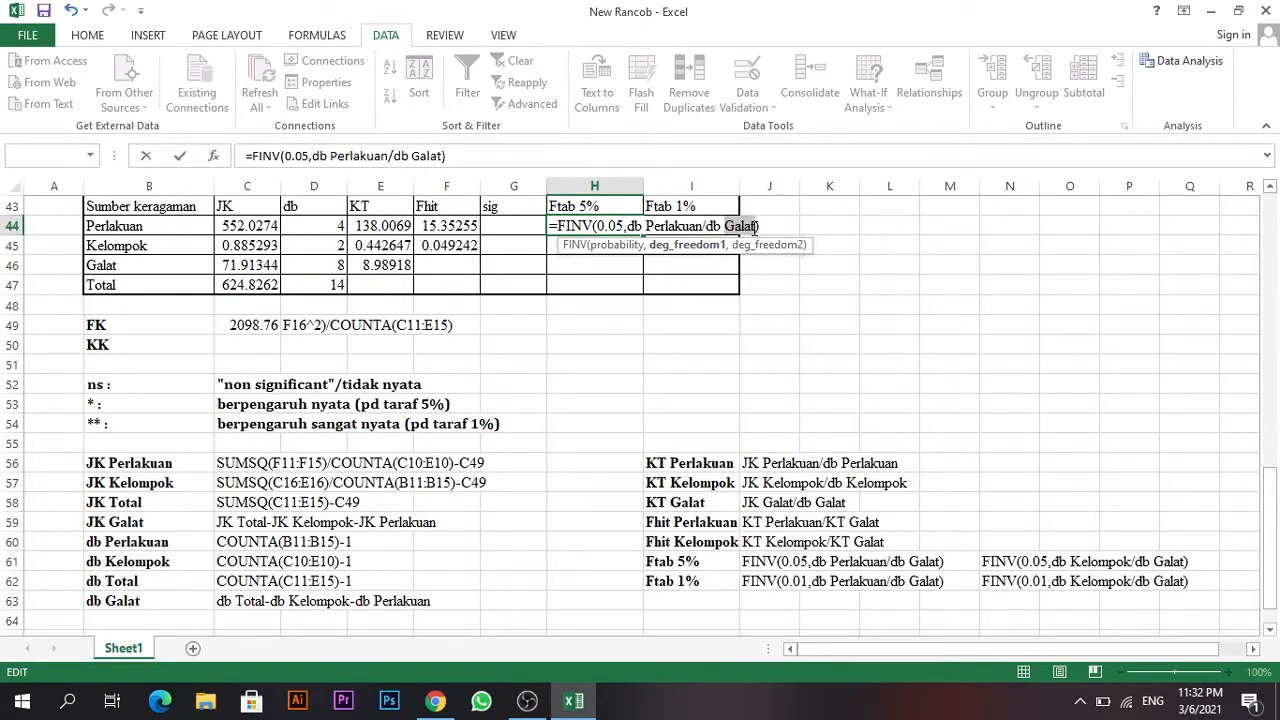
Remove the db Perlakuan/db Galat placeholder from the H44 formula, leaving =FINV(0.05,), and postpone the LINE update.
key(BackSpace)
key(BackSpace)
key(BackSpace)
key(BackSpace)
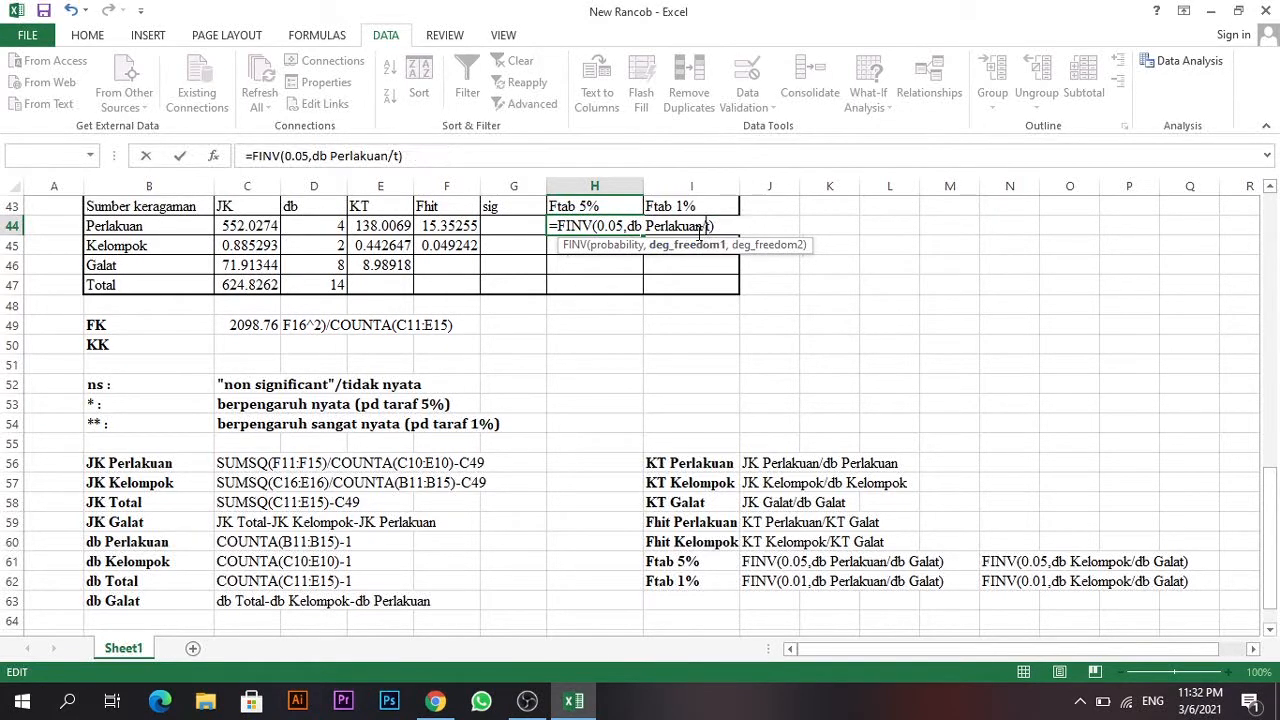
key(BackSpace)
key(BackSpace)
key(BackSpace)
key(BackSpace)
key(BackSpace)
key(BackSpace)
key(BackSpace)
key(BackSpace)
key(BackSpace)
key(BackSpace)
key(BackSpace)
key(BackSpace)
key(BackSpace)
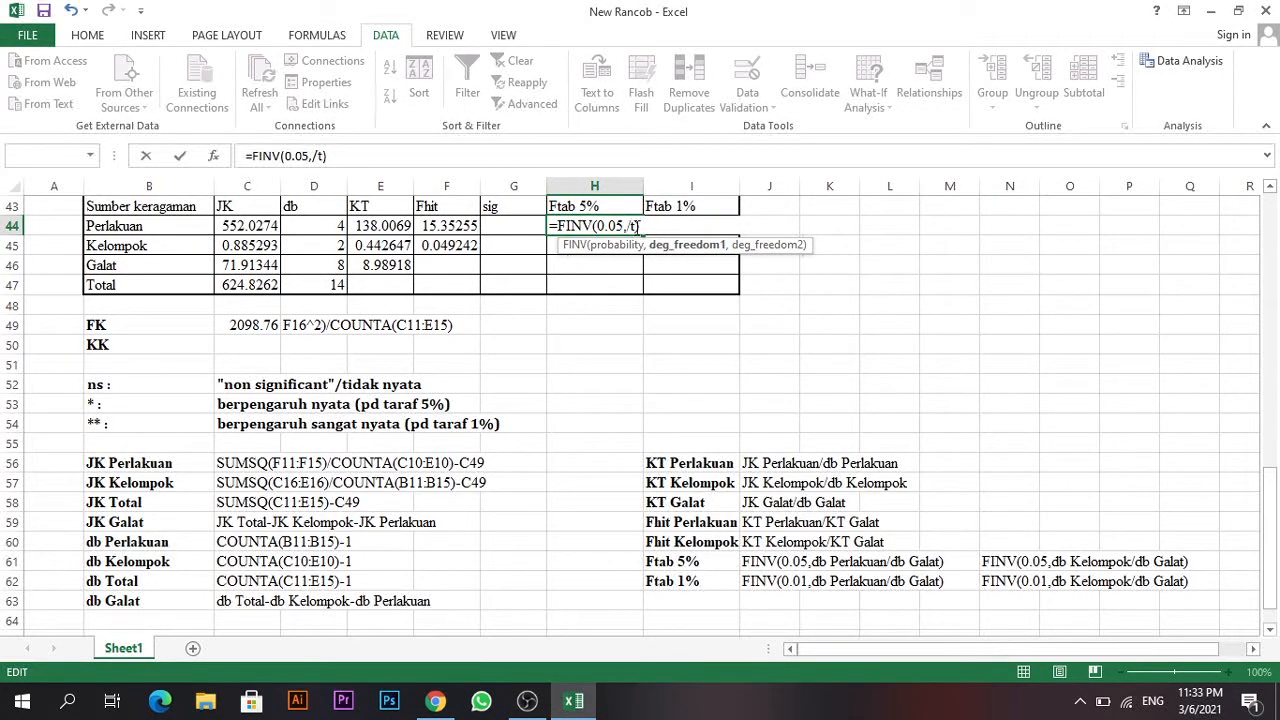
key(Delete)
key(Delete)
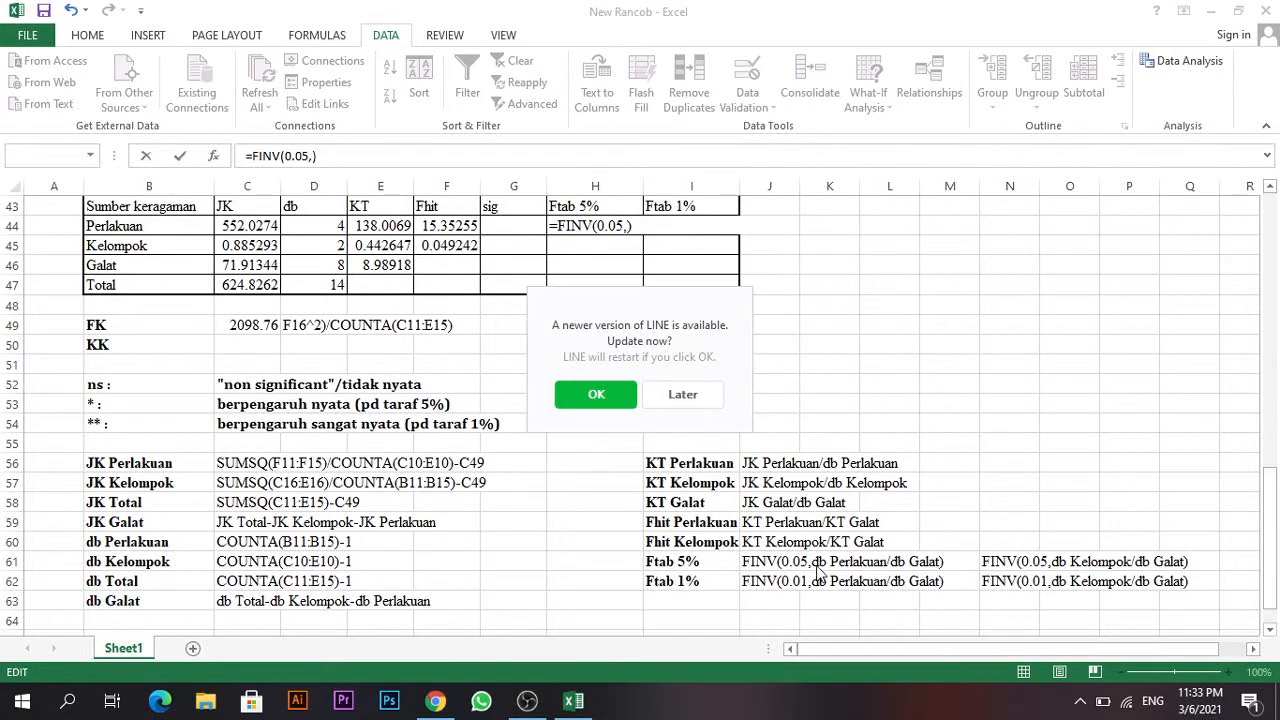
click(684, 397)
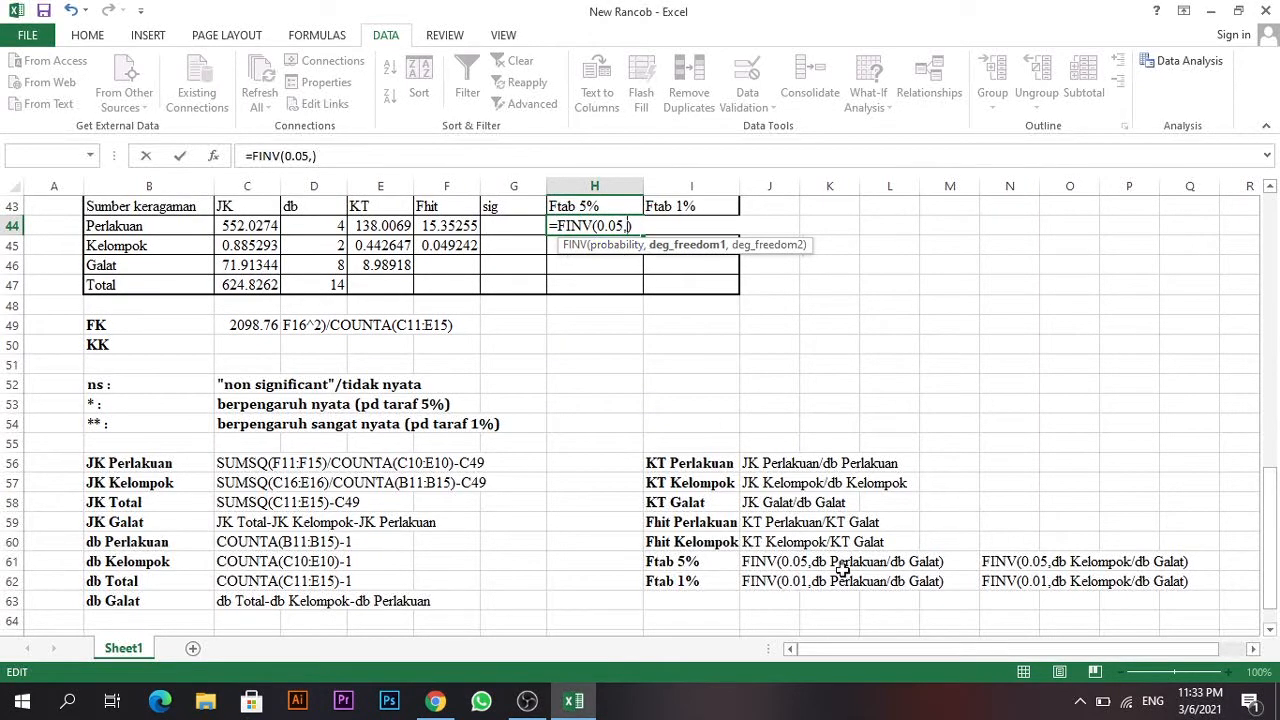
Try to complete the Ftab 5% Perlakuan formula in H44 with the db cells as =FINV(0.05,D44/D46).
scroll(410, 276, up, 1)
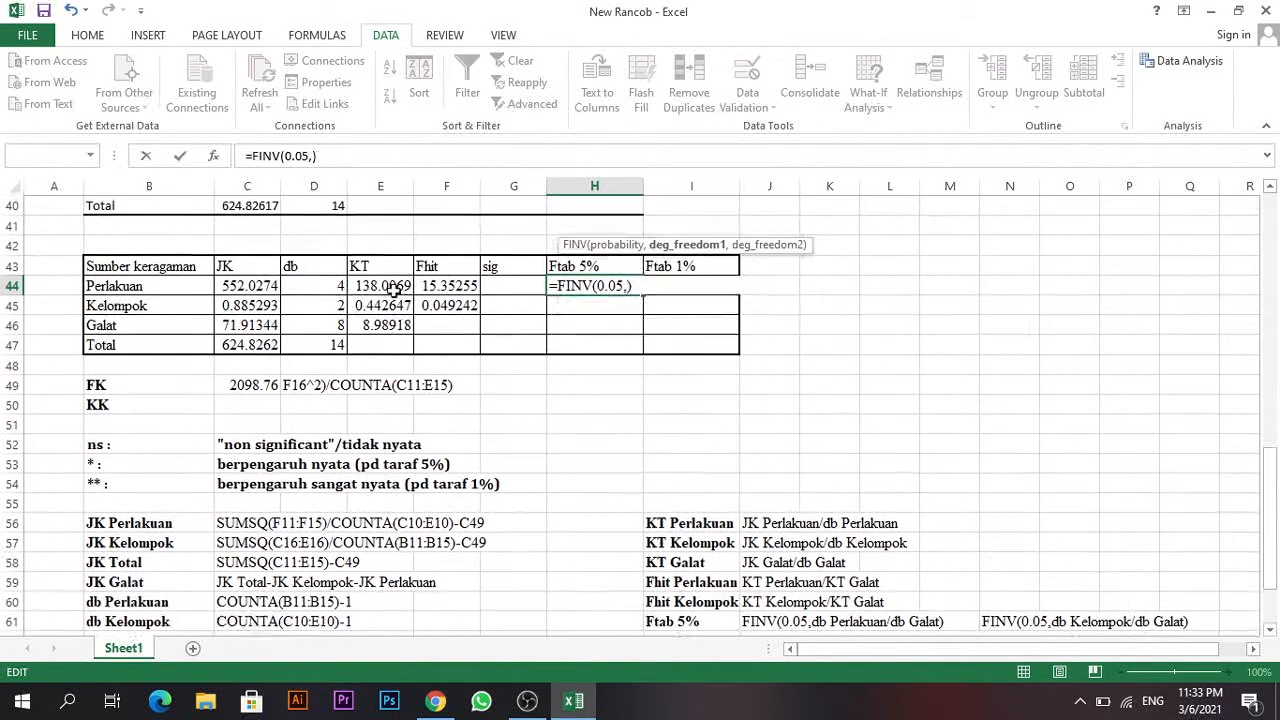
click(332, 287)
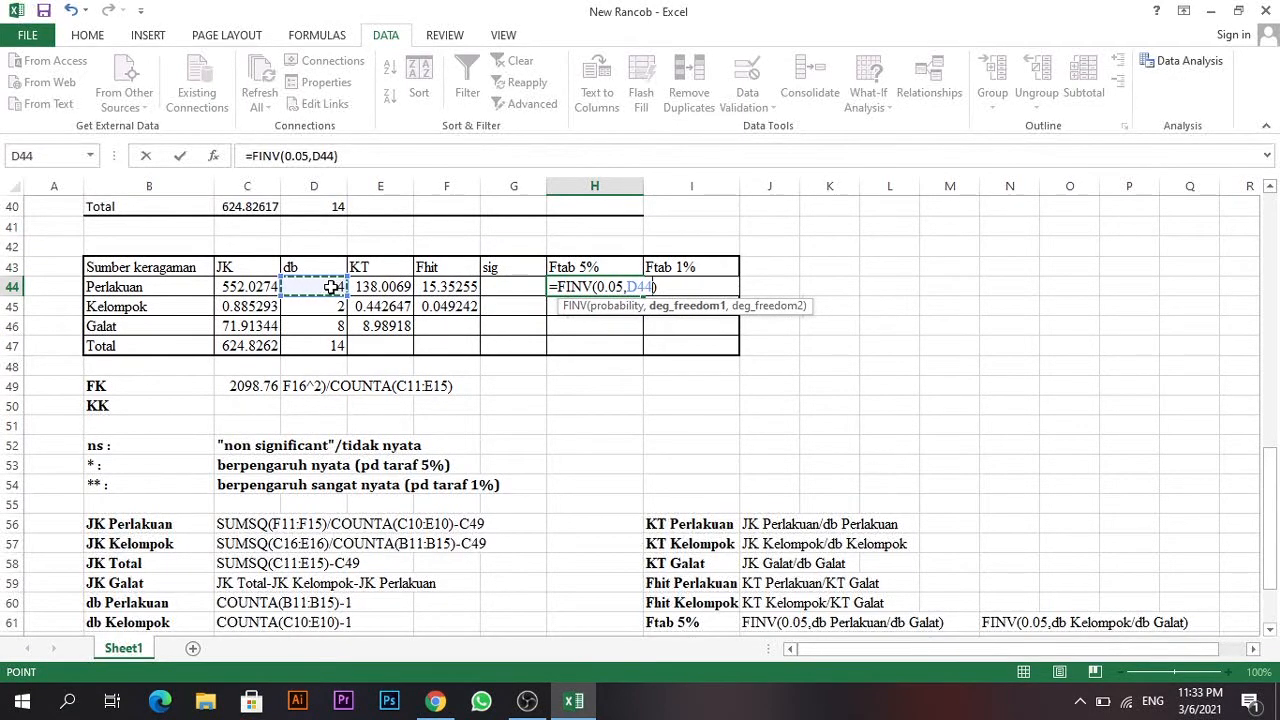
scroll(491, 364, down, 1)
scroll(491, 364, up, 1)
text(/)
click(314, 328)
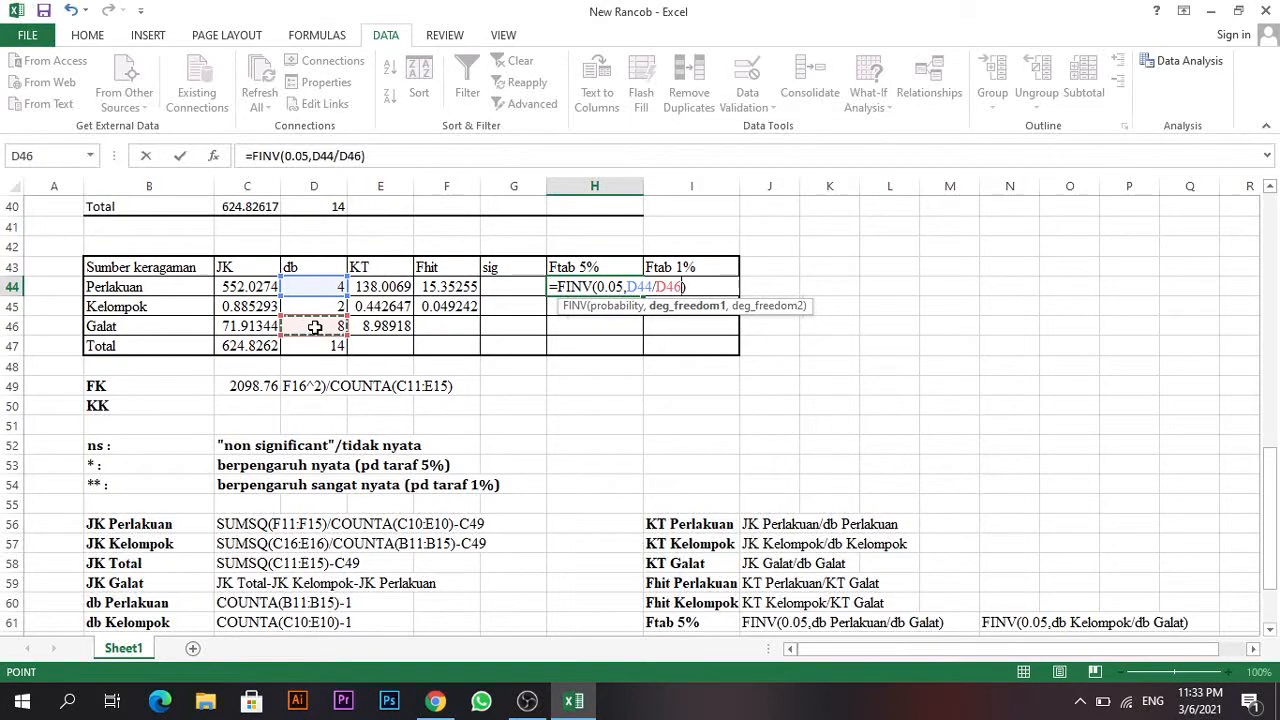
key(Return)
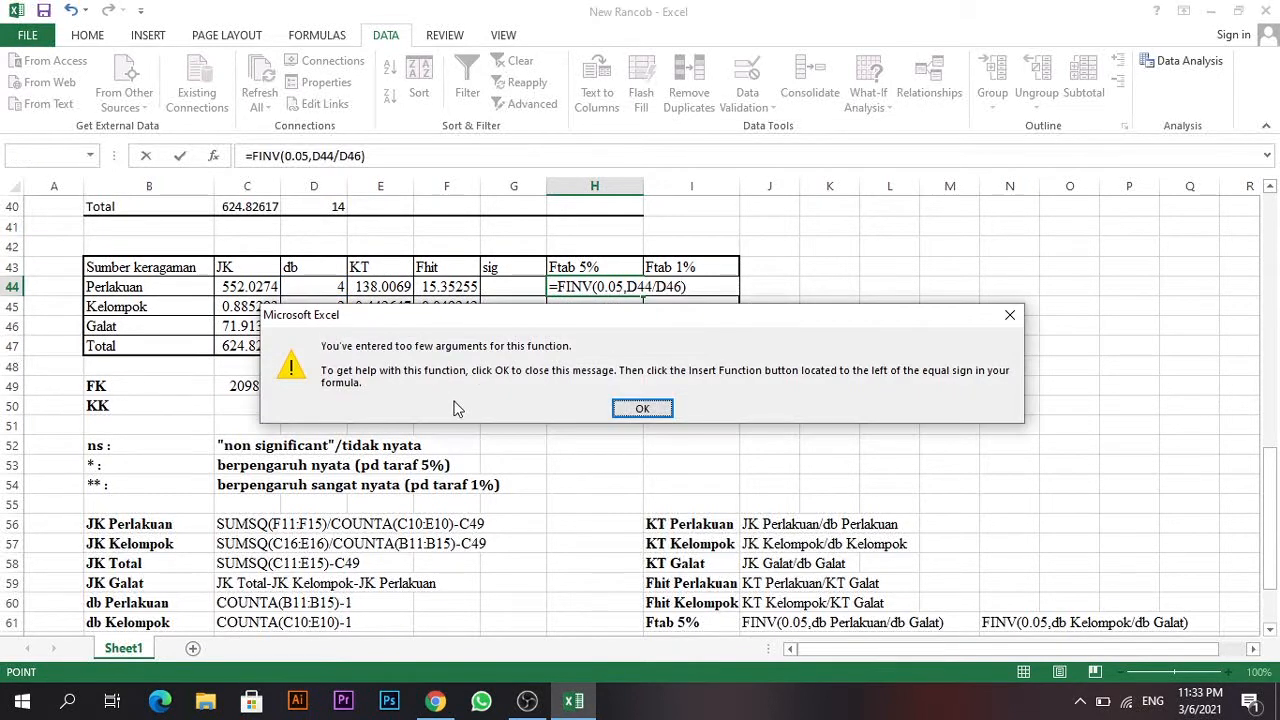
click(645, 408)
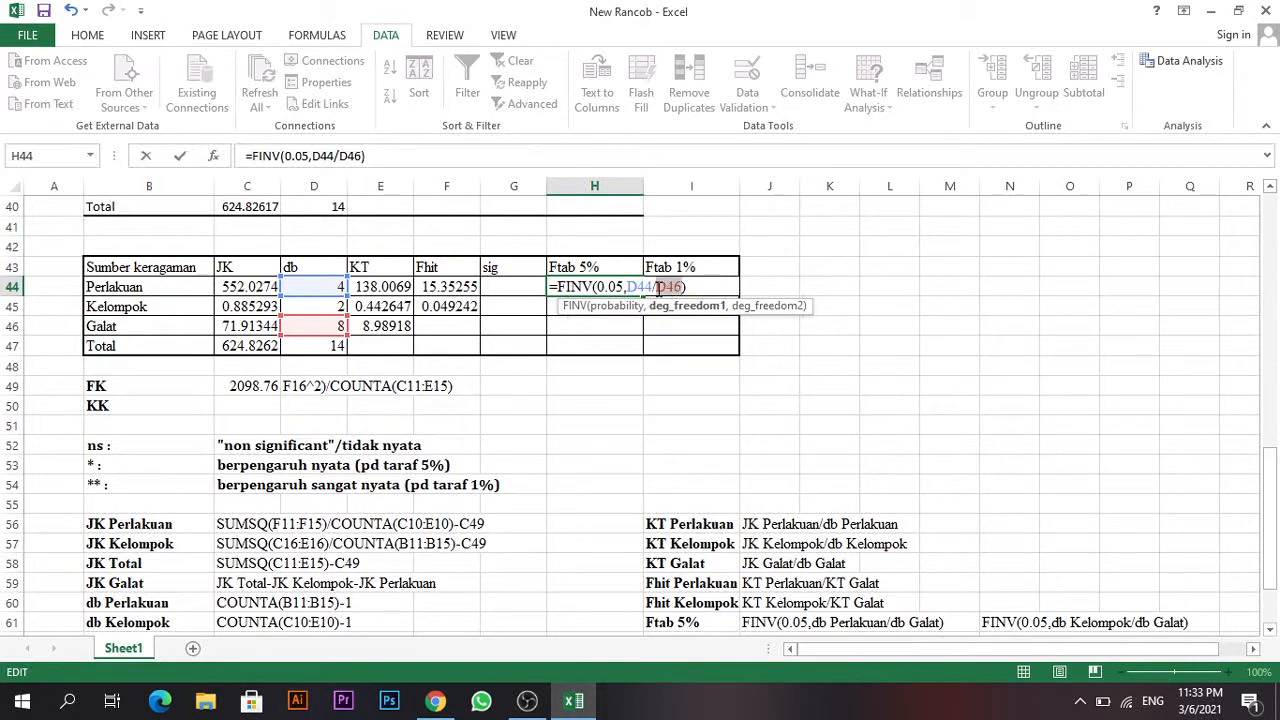
Correct the H44 formula to =FINV(0.05,D44,D46) by replacing the slash with a comma.
click(659, 288)
key(BackSpace)
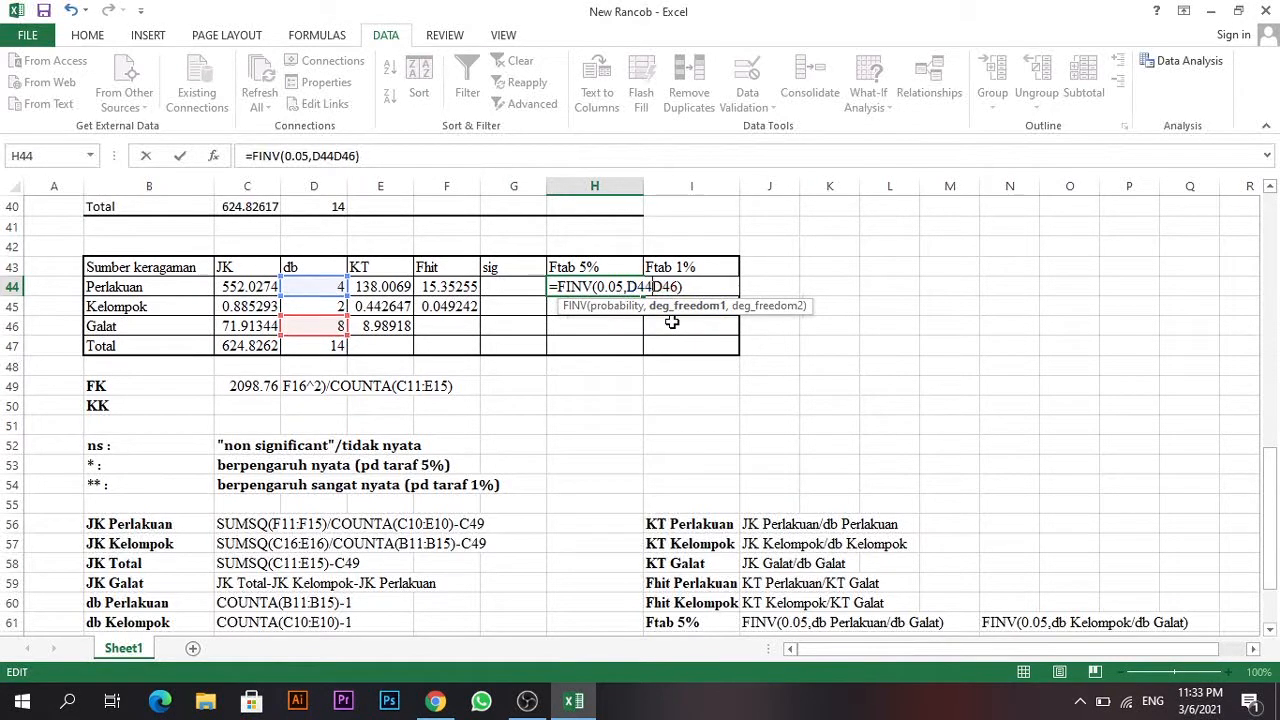
text(,)
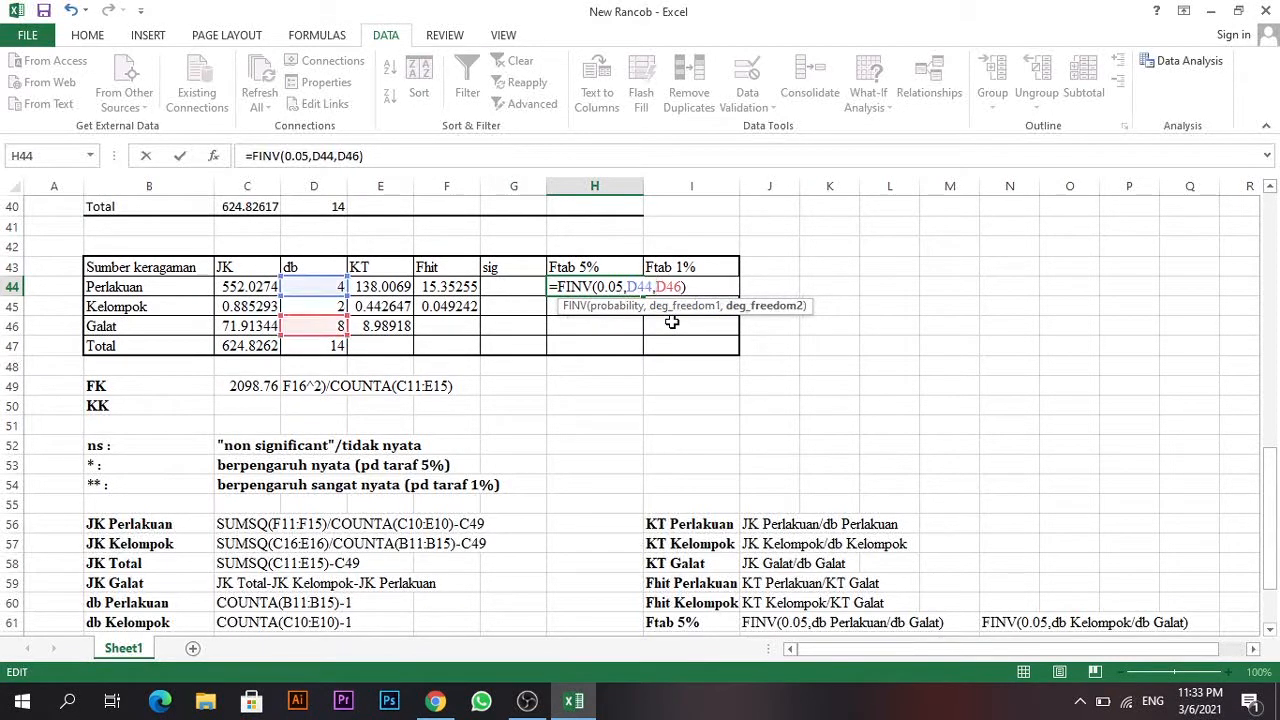
key(Return)
scroll(663, 323, up, 3)
scroll(660, 330, down, 3)
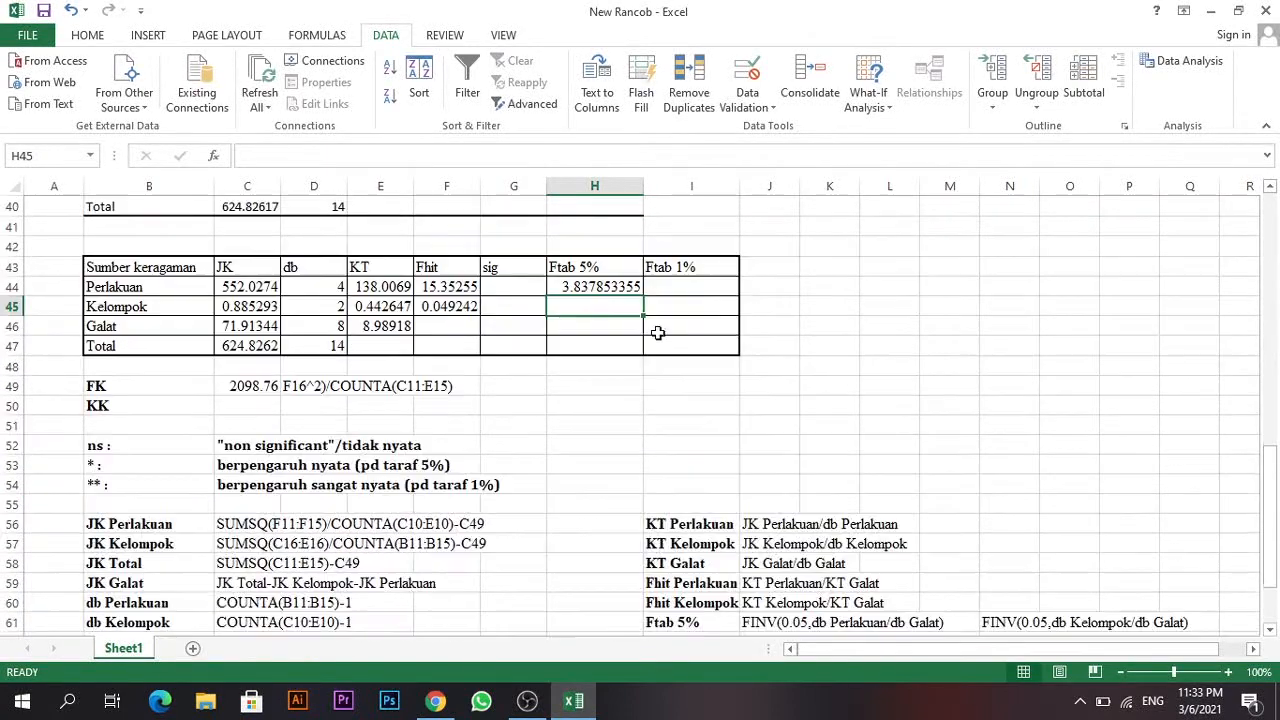
Correct the Perlakuan formula notes in J61 and J62 to FINV(0.05,db Perlakuan,db Galat) and FINV(0.01,db Perlakuan,db Galat).
scroll(657, 333, down, 3)
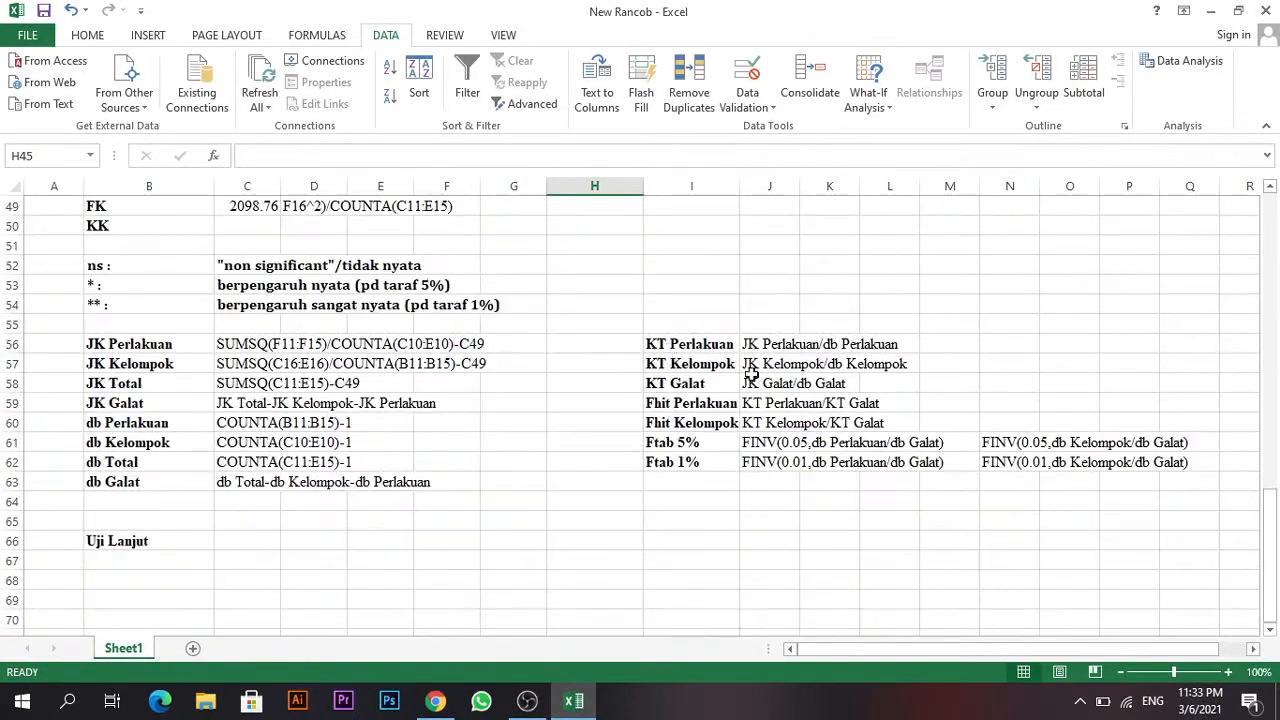
double_click(897, 443)
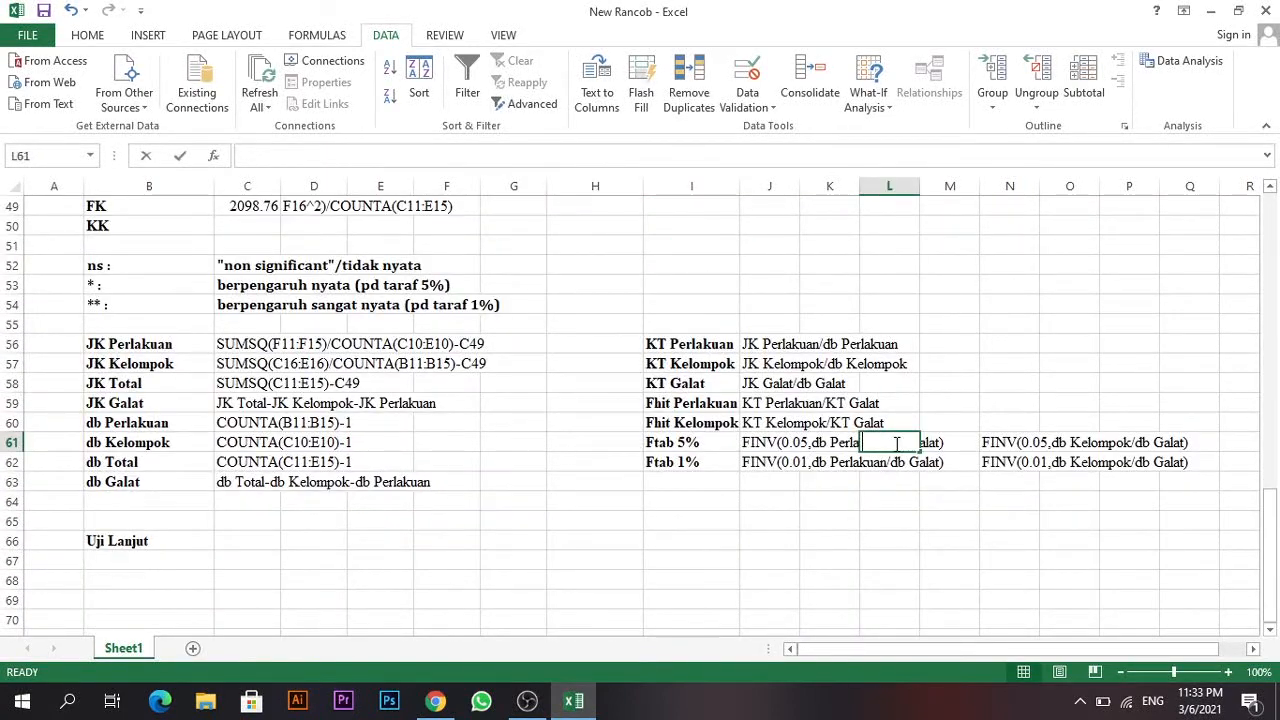
click(765, 442)
click(387, 157)
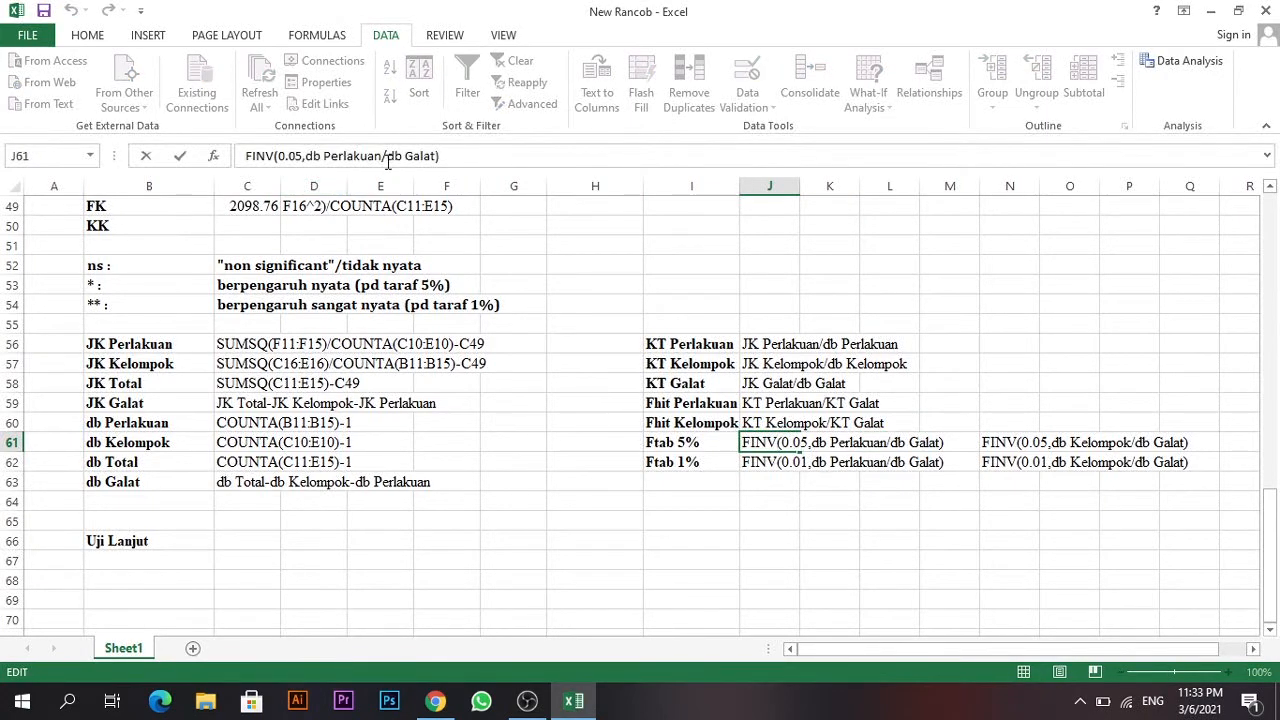
key(BackSpace)
text(,)
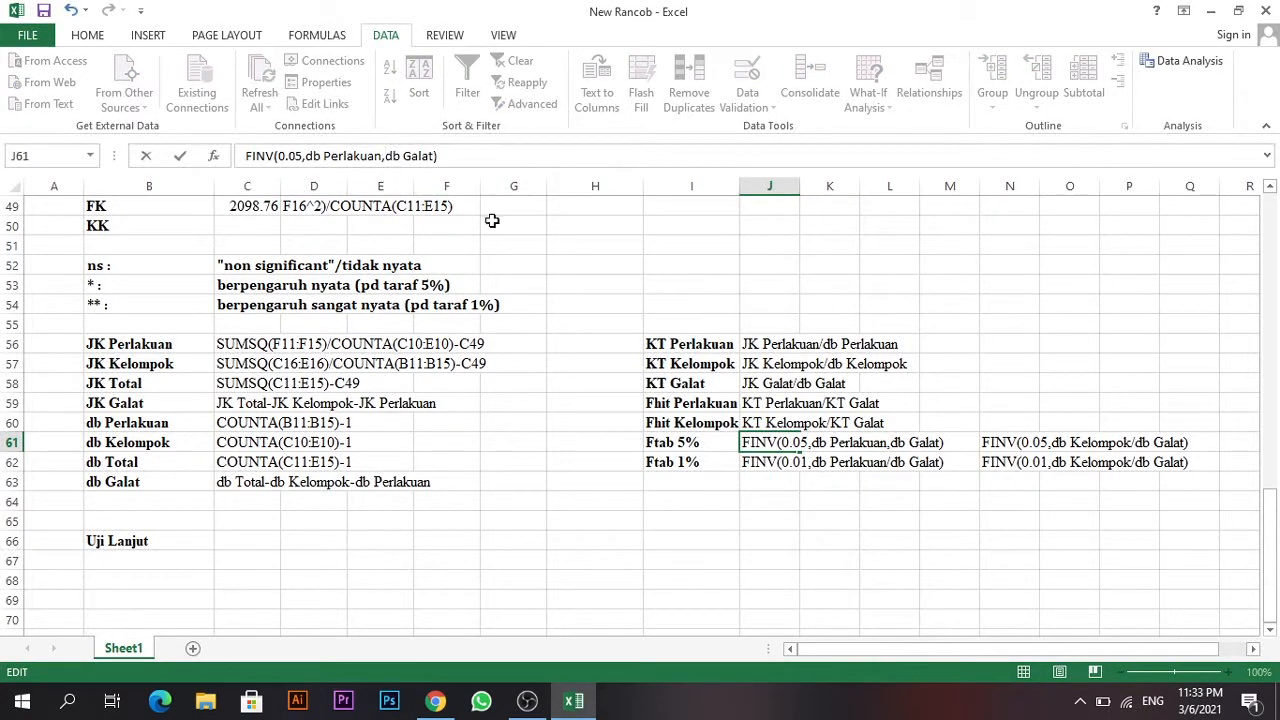
key(Return)
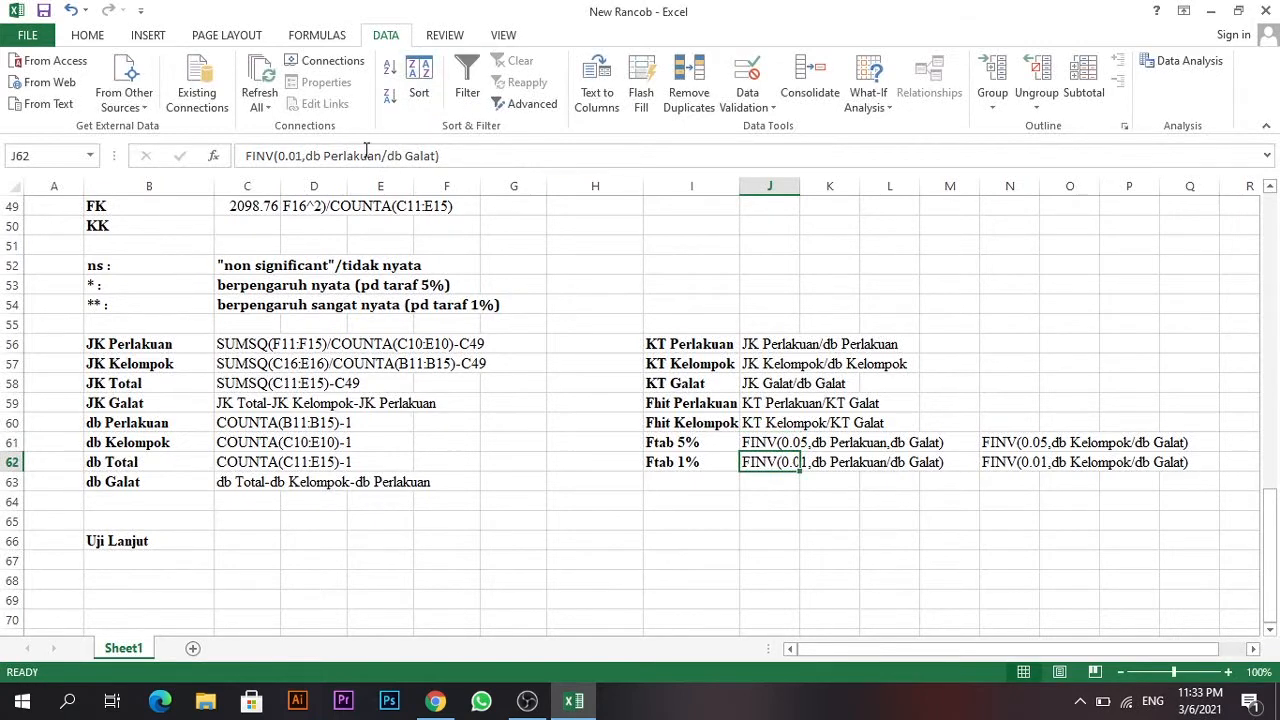
click(389, 155)
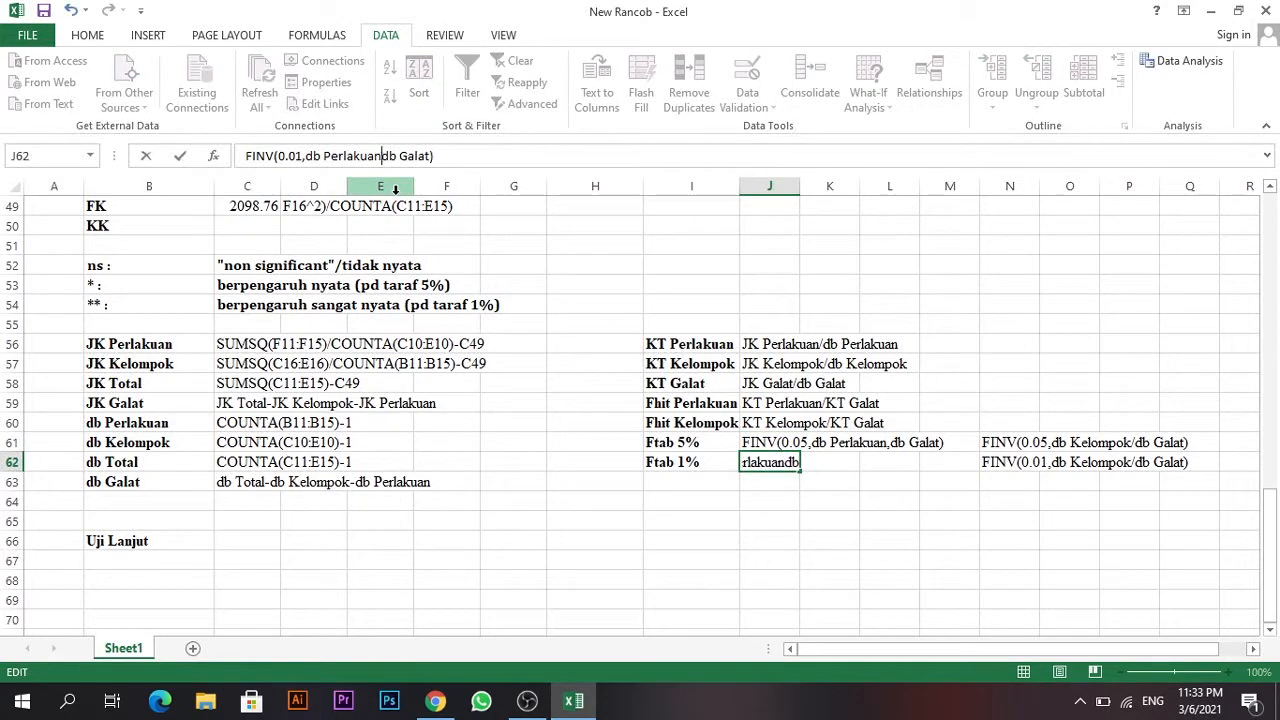
key(BackSpace)
text(,)
Correct the Kelompok formula notes in N61 and N62 to FINV(0.05,db Kelompok,db Galat) and FINV(0.01,db Kelompok,db Galat).
click(1004, 445)
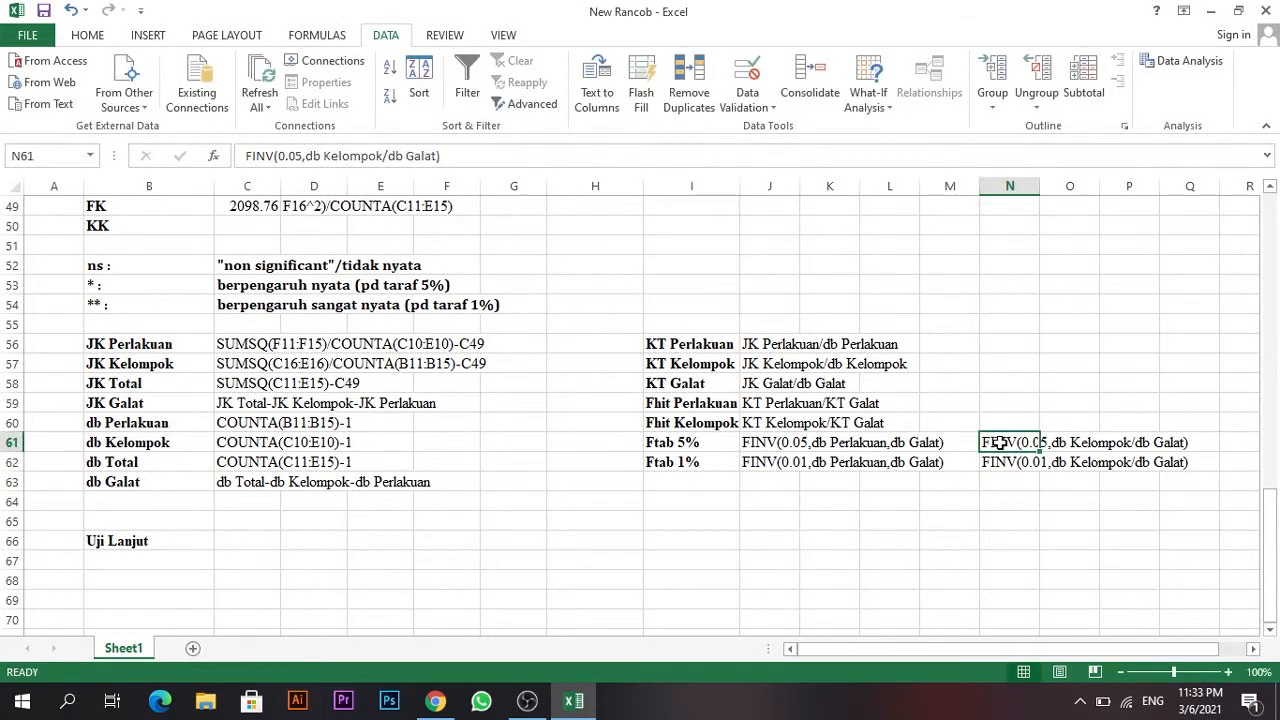
click(391, 156)
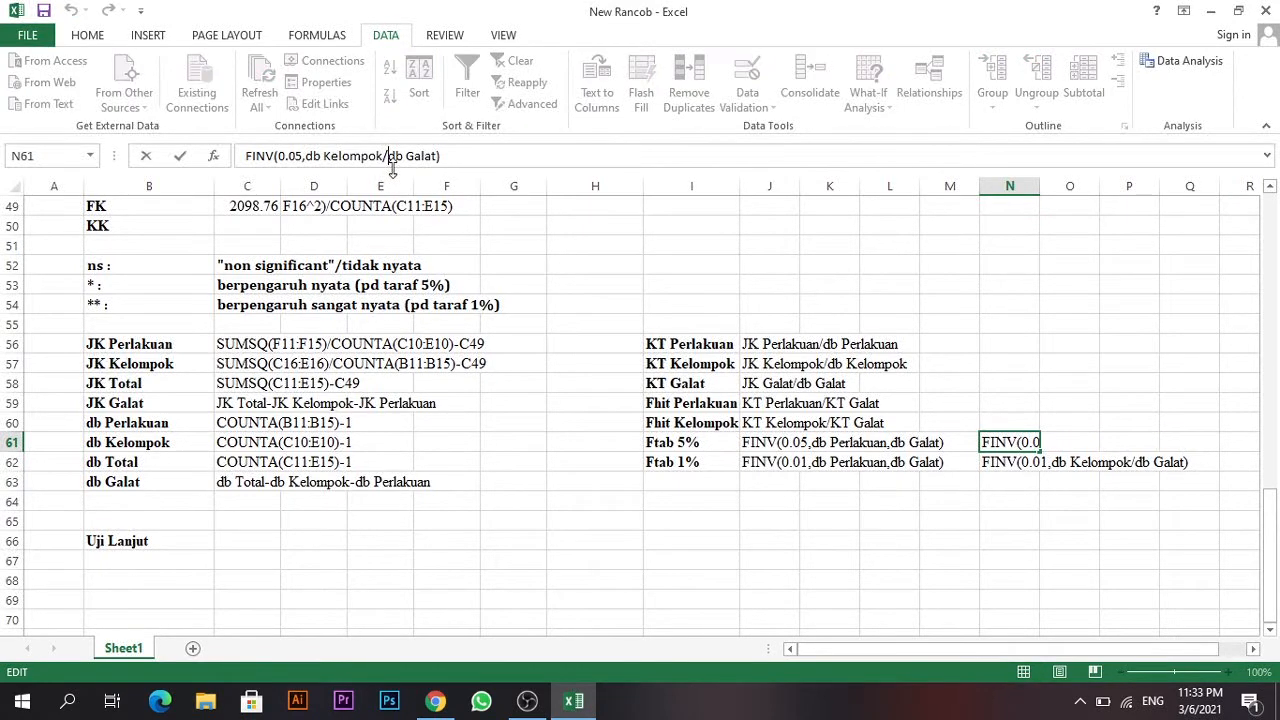
key(BackSpace)
text(,)
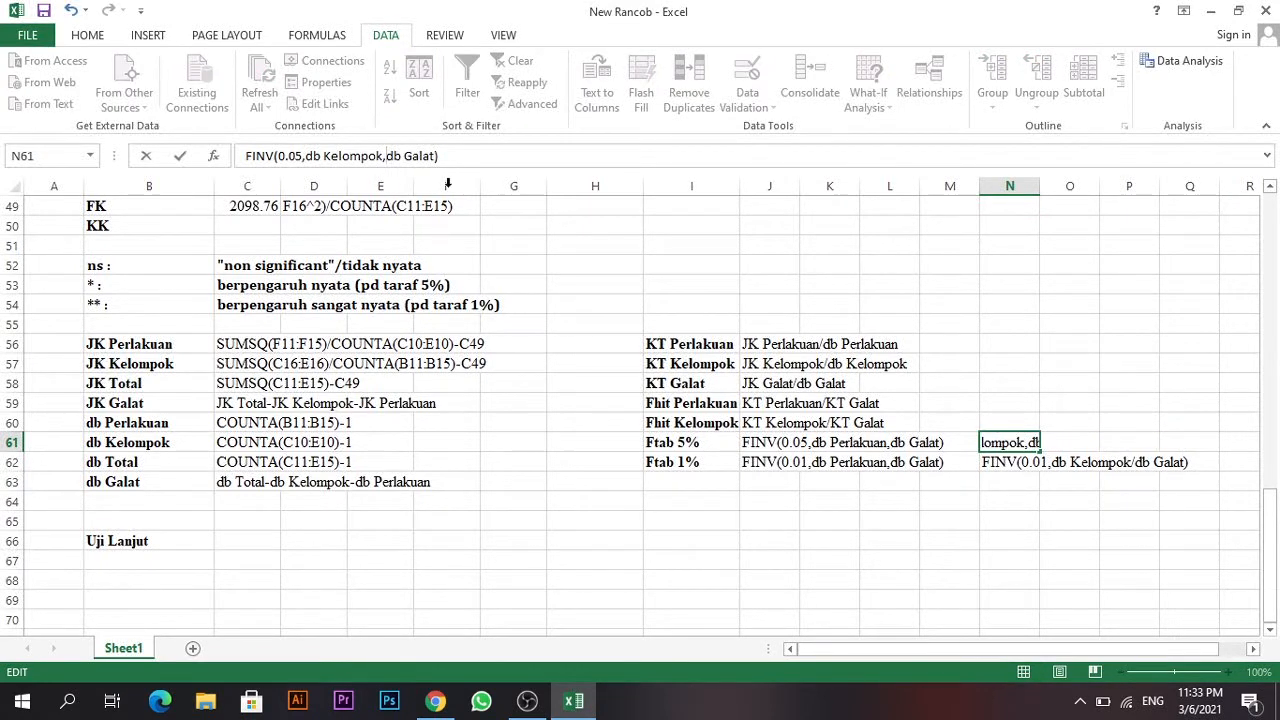
click(993, 462)
click(391, 156)
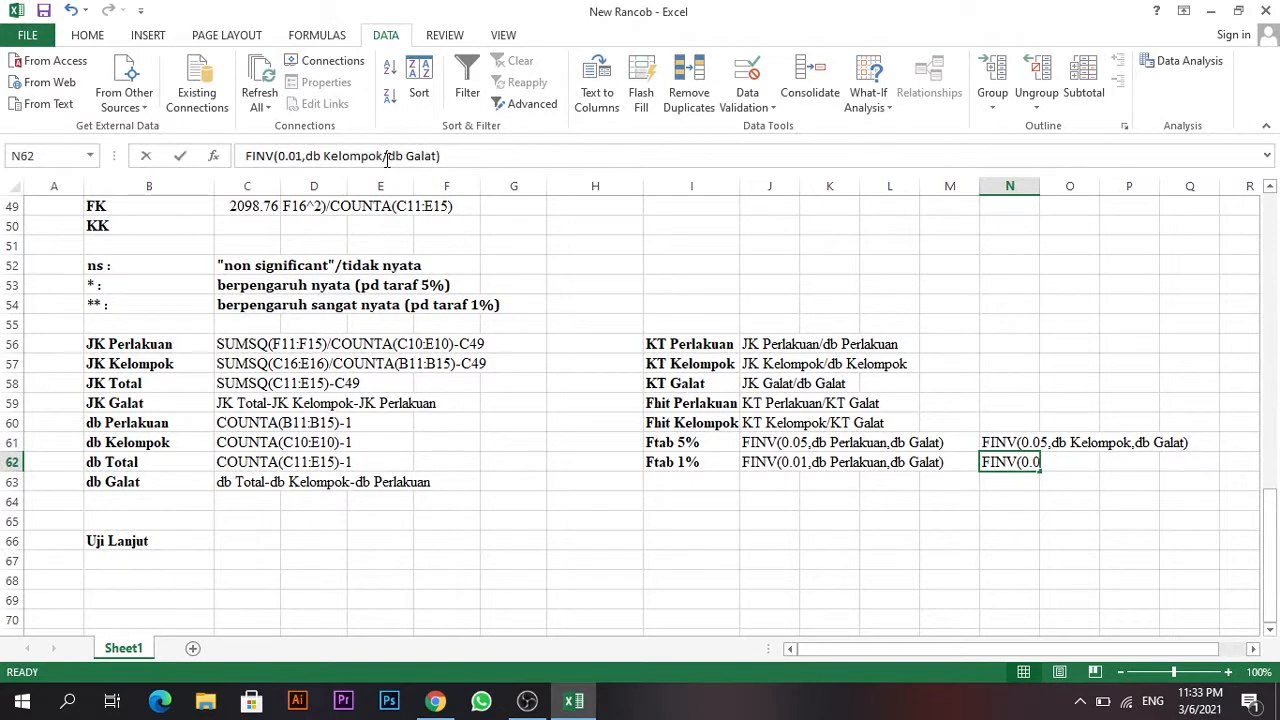
key(BackSpace)
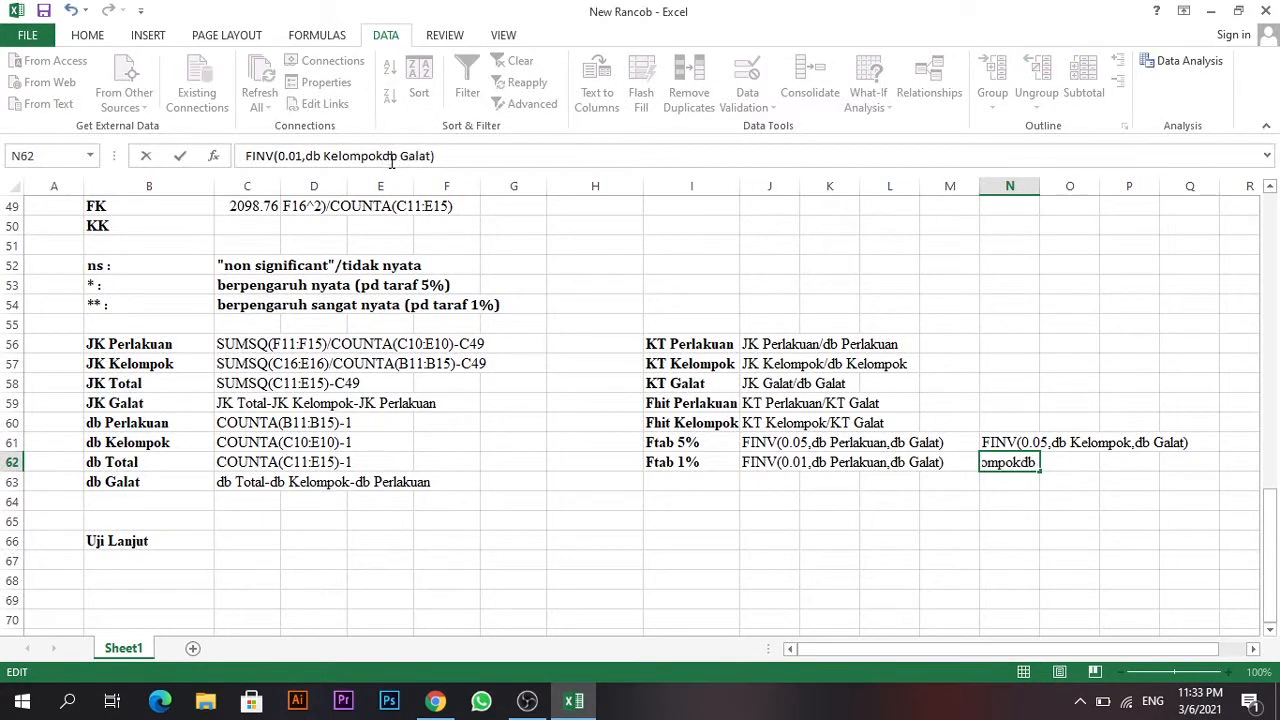
text(,)
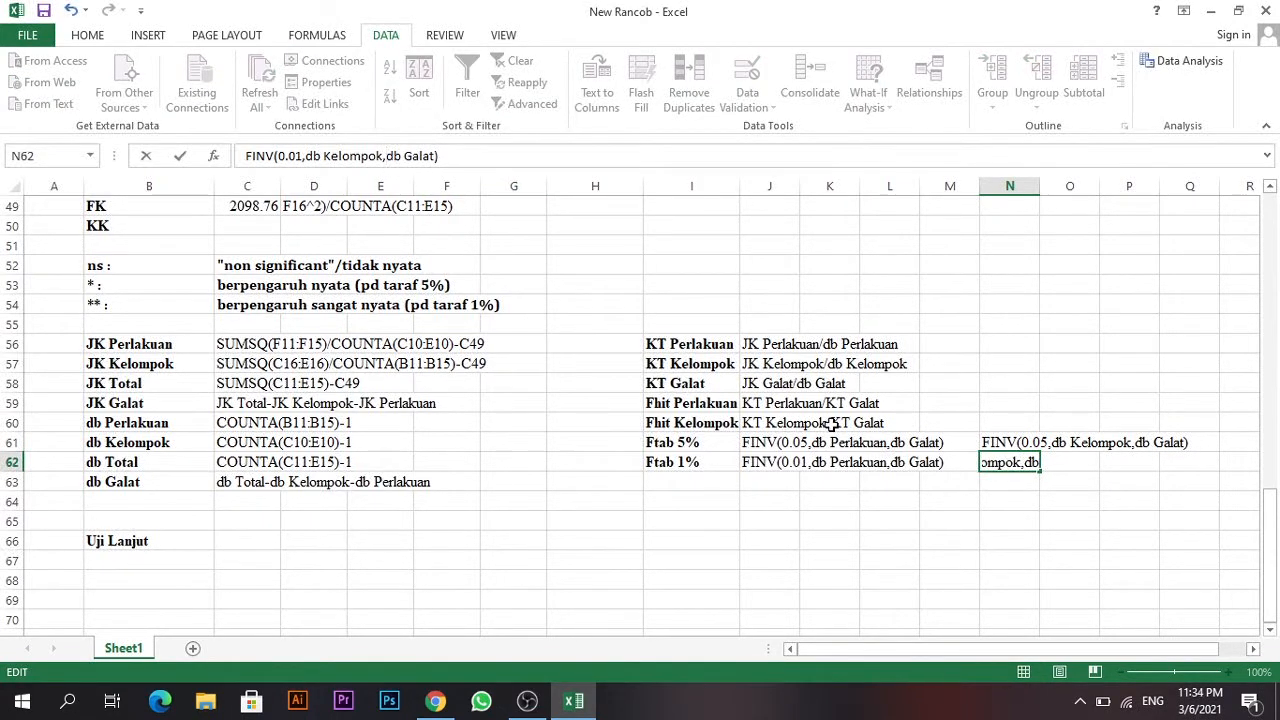
key(Return)
scroll(690, 280, up, 1)
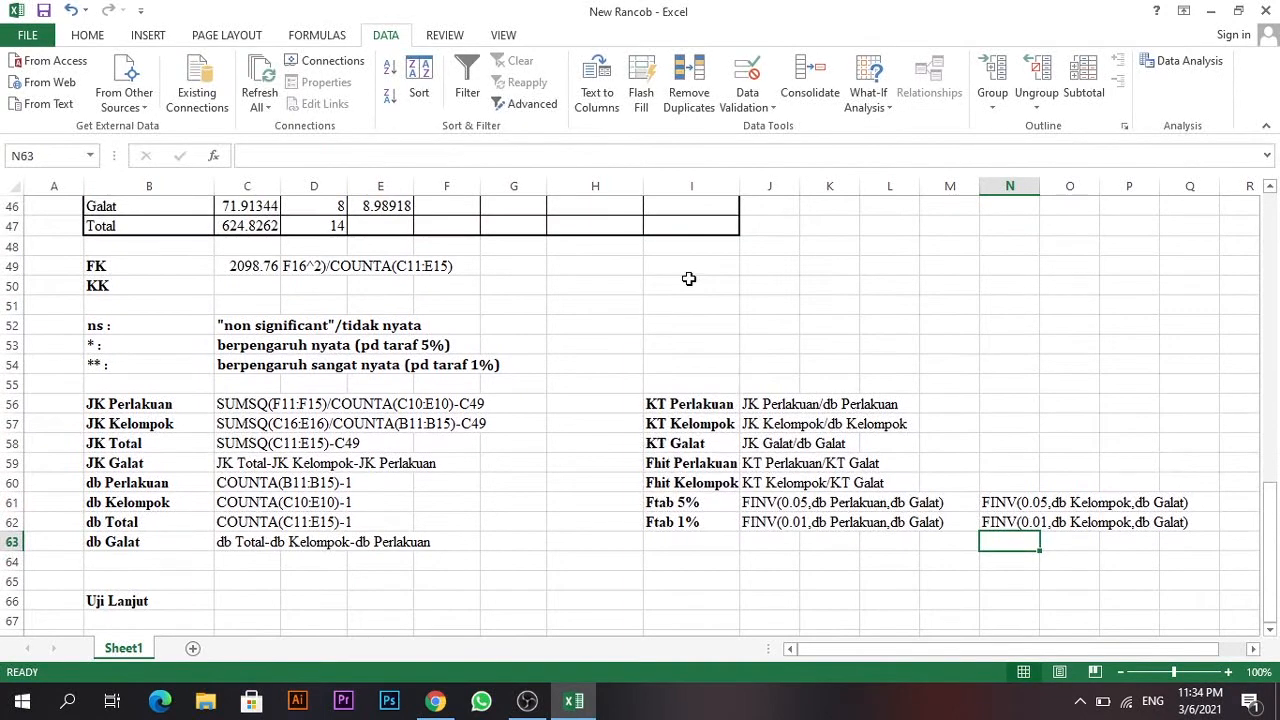
scroll(679, 364, up, 2)
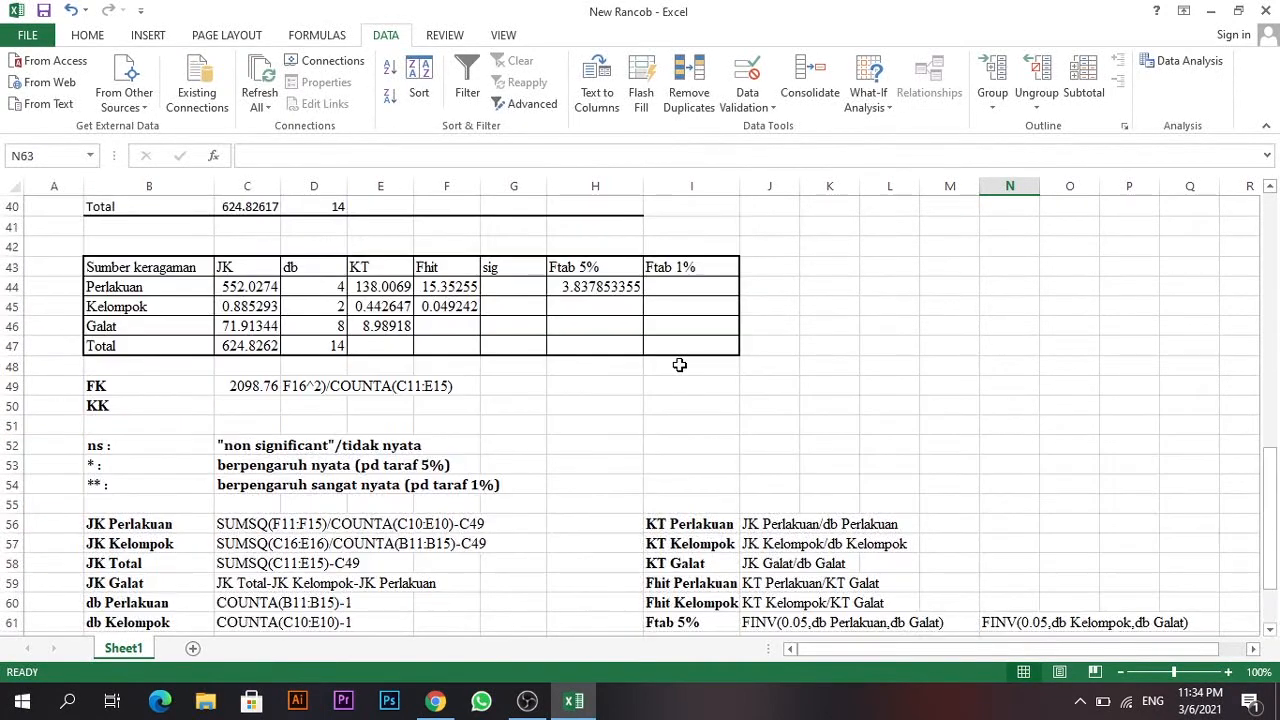
Copy the Kelompok Ftab 5% formula text FINV(0.05,db Kelompok,db Galat) from the note in N61.
click(585, 311)
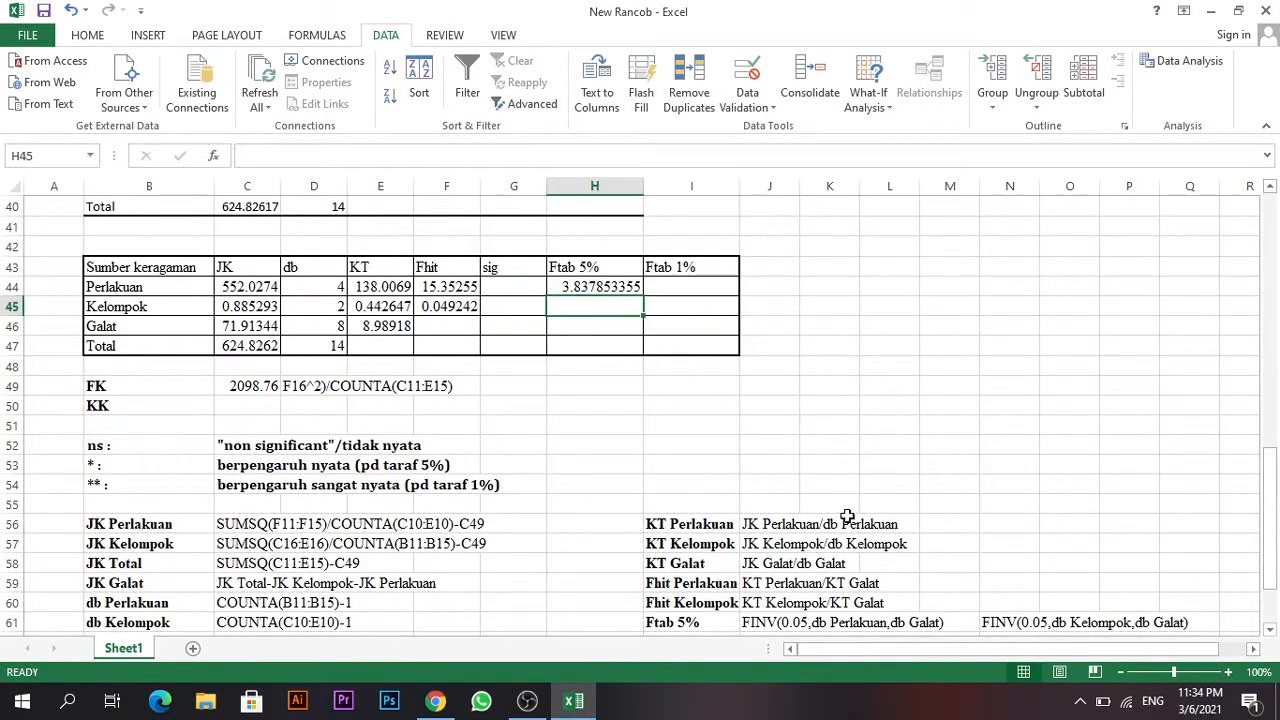
scroll(848, 516, down, 2)
click(760, 522)
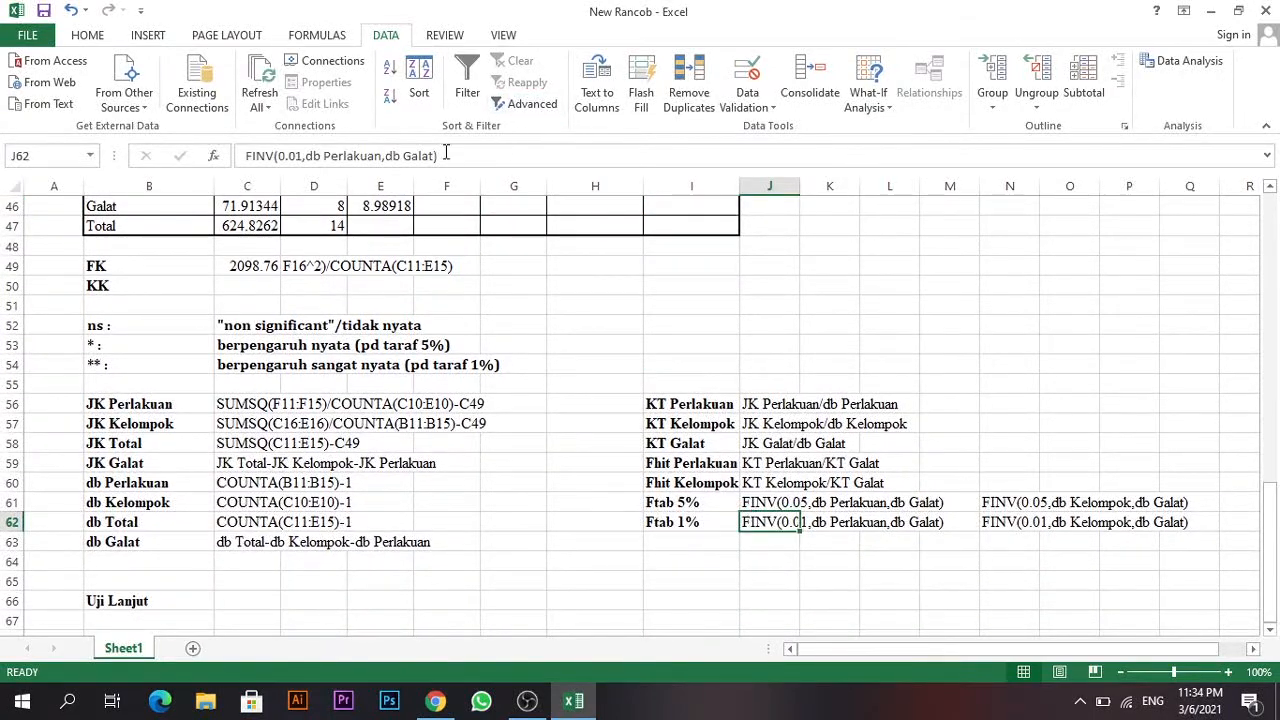
click(1005, 503)
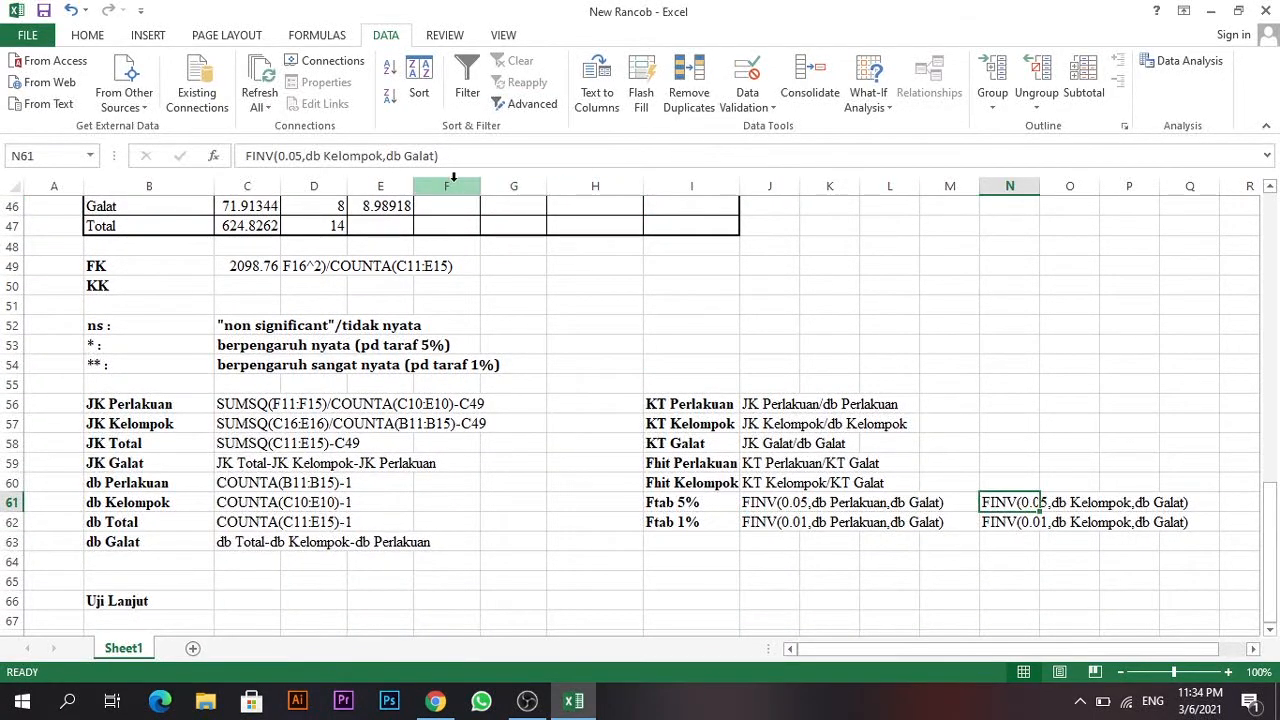
drag(442, 160, 240, 166)
key(ctrl+c)
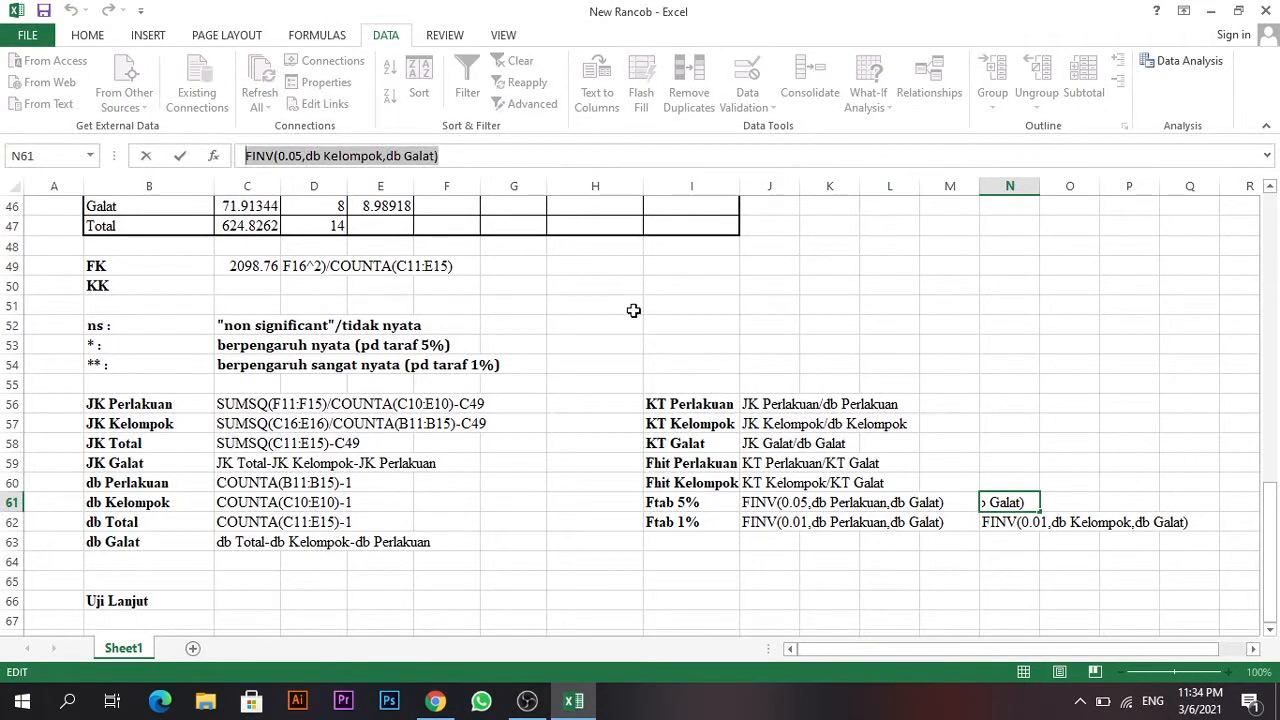
key(Escape)
Enter the copied text in the Kelompok Ftab 5% cell H45 as the formula =FINV(0.05,db Kelompok,db Galat).
scroll(664, 321, up, 3)
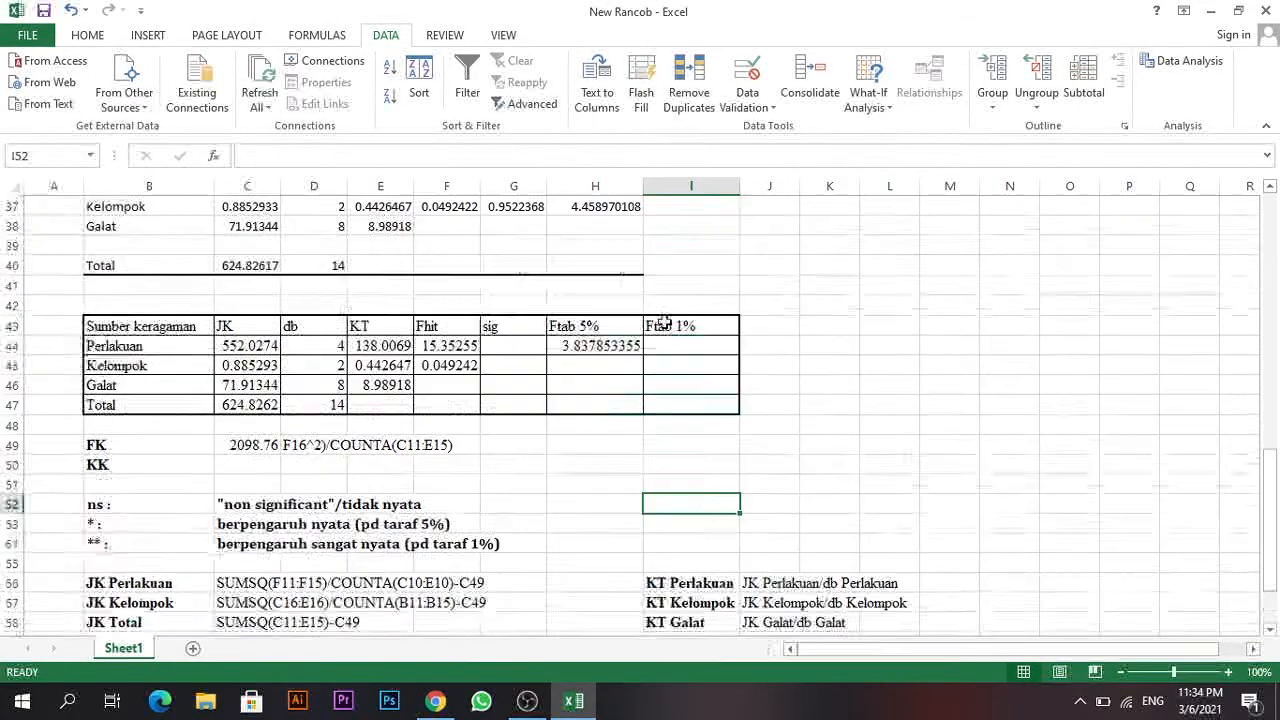
click(580, 369)
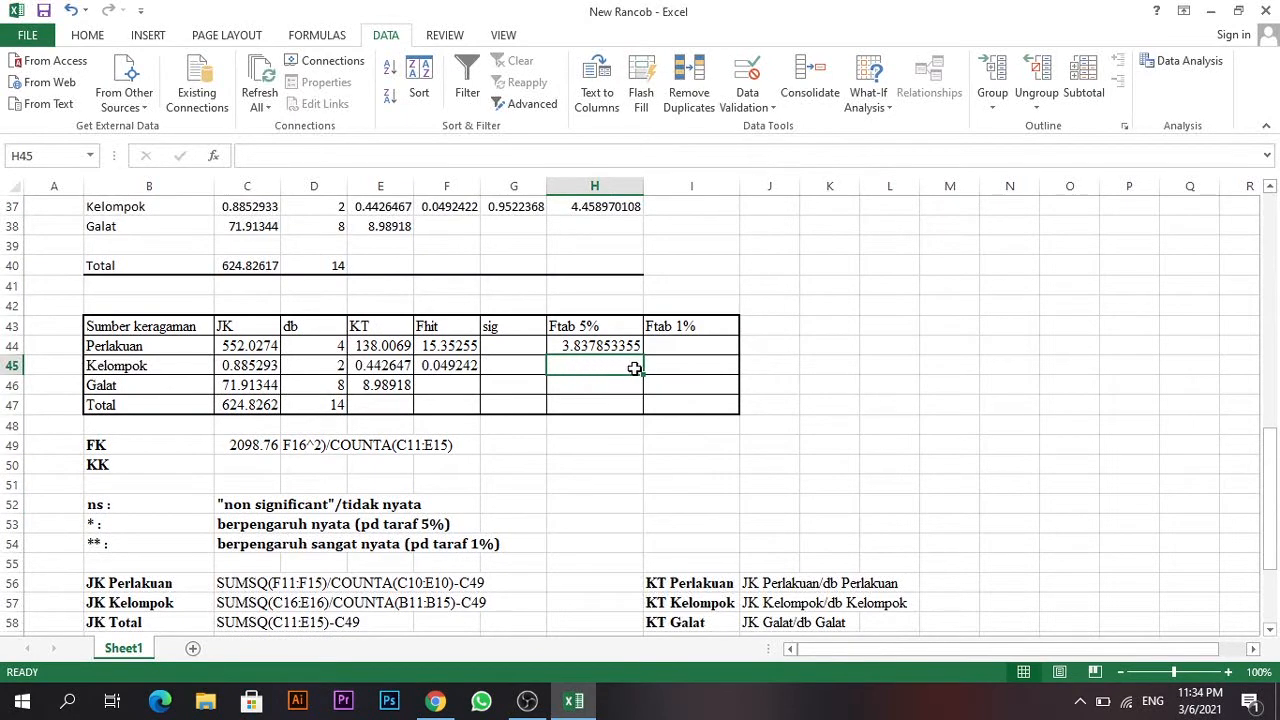
text(=)
key(ctrl+v)
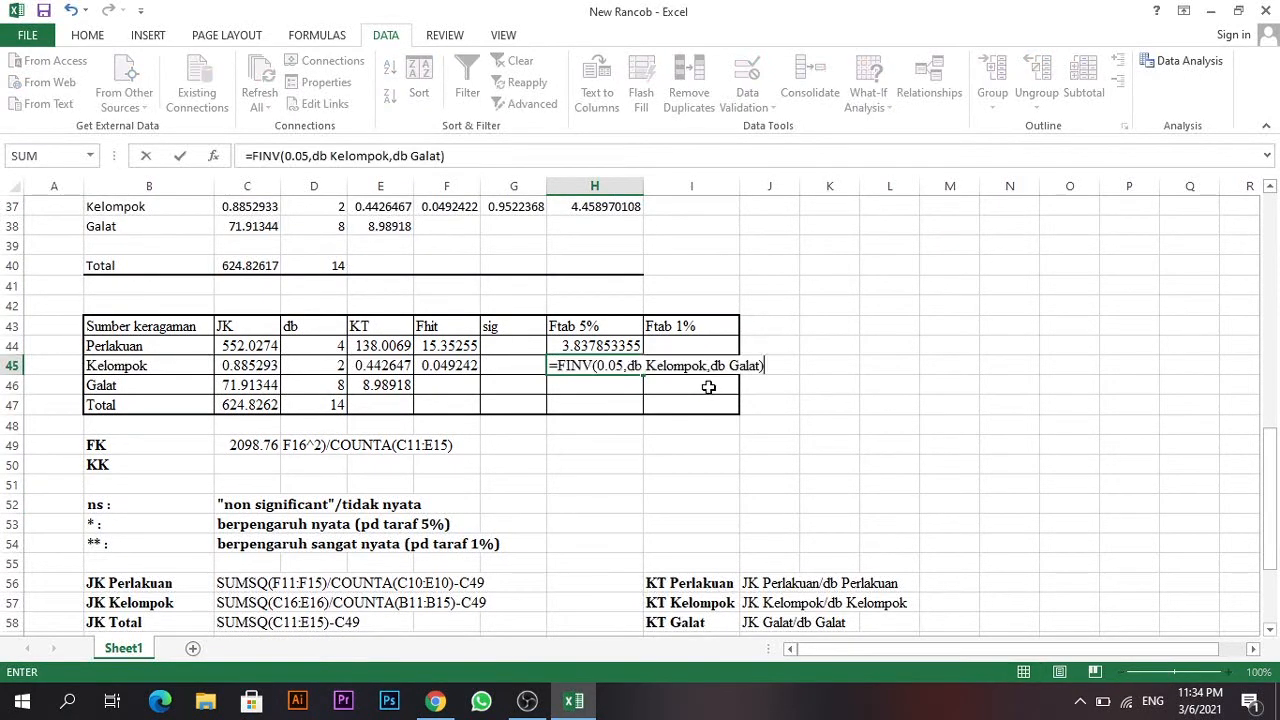
key(Return)
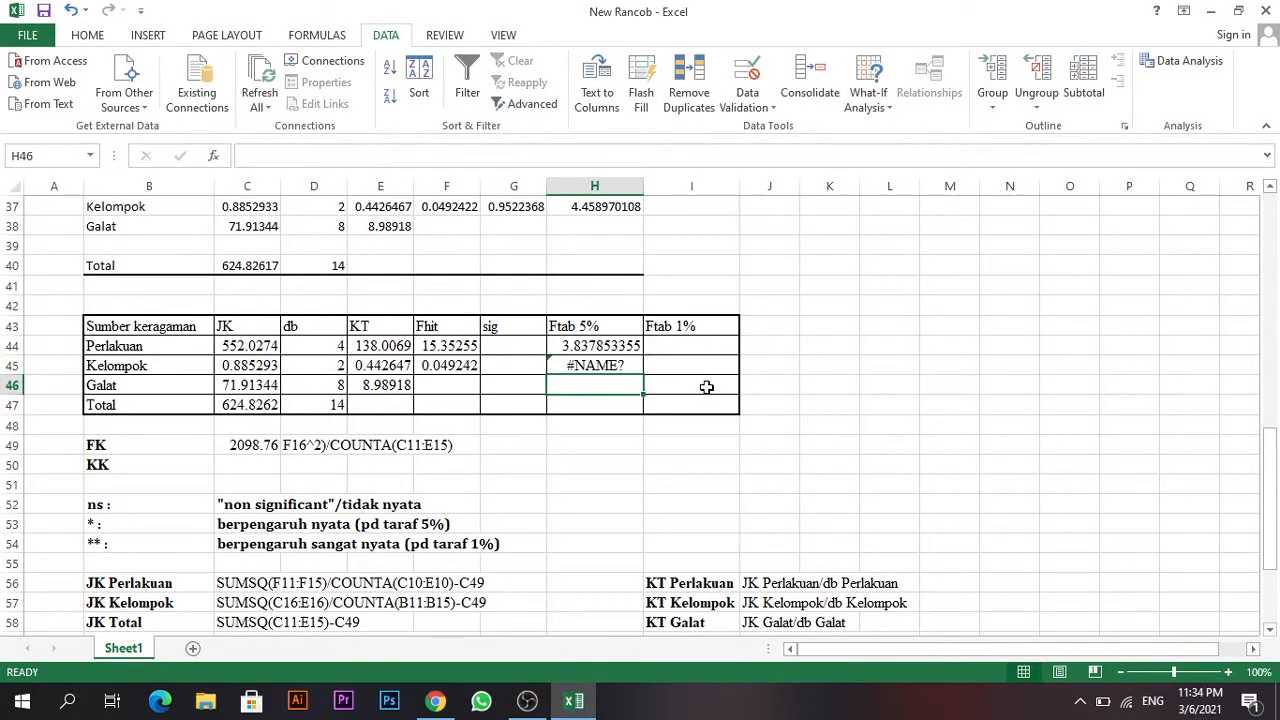
Replace the text arguments in H45 with db cells, making it =FINV(0.05,D45,D46), and compare it with the ANOVA output's Kelompok Ftabel 5%.
click(595, 368)
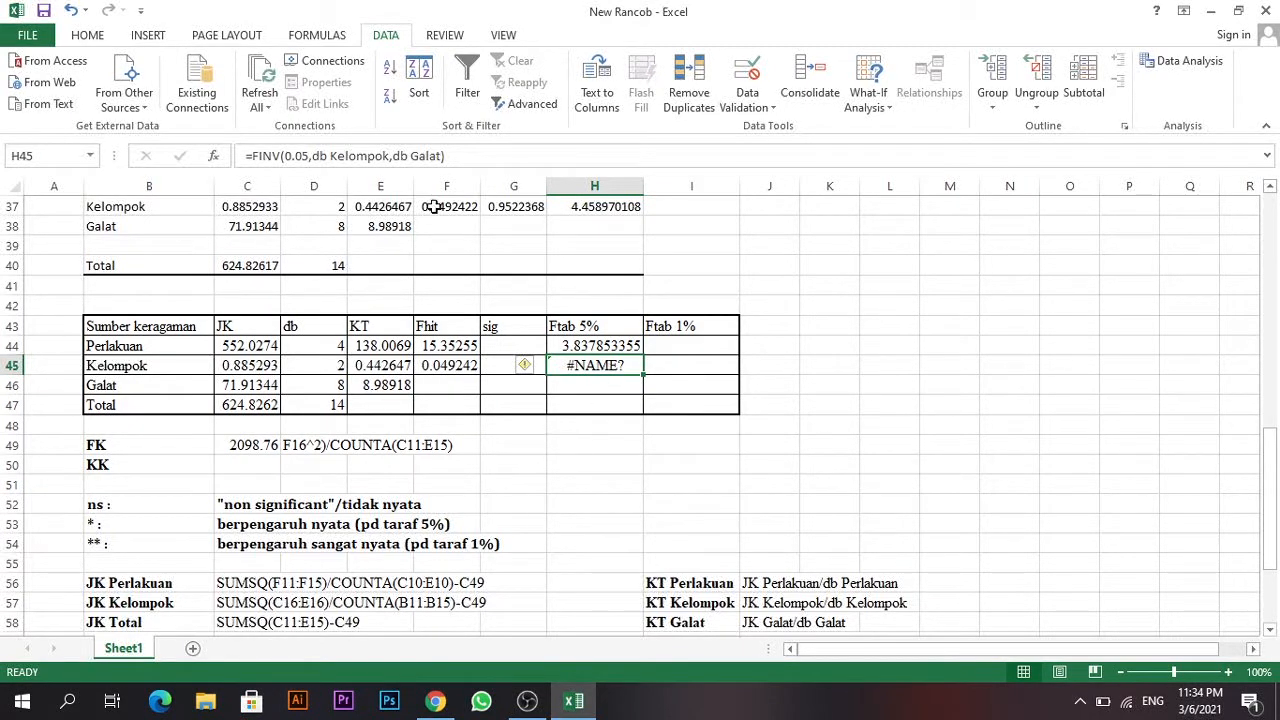
scroll(808, 531, down, 3)
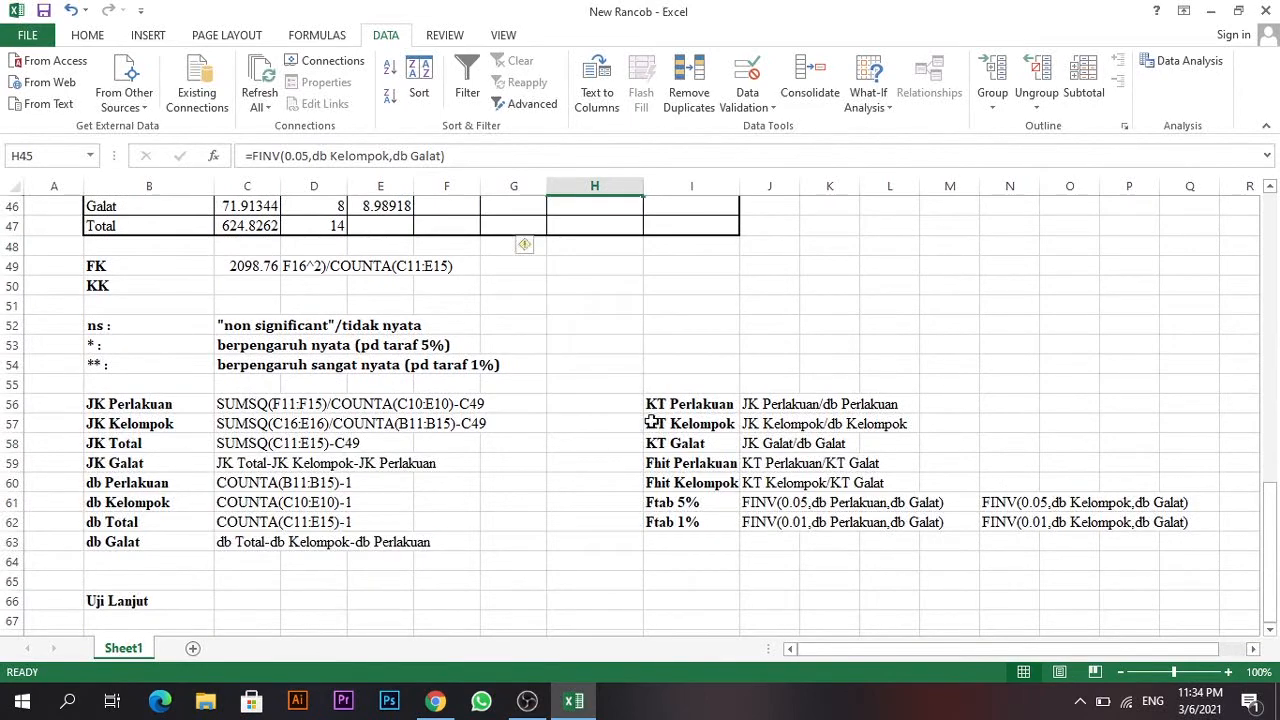
scroll(650, 420, up, 2)
scroll(884, 543, down, 2)
scroll(744, 520, up, 3)
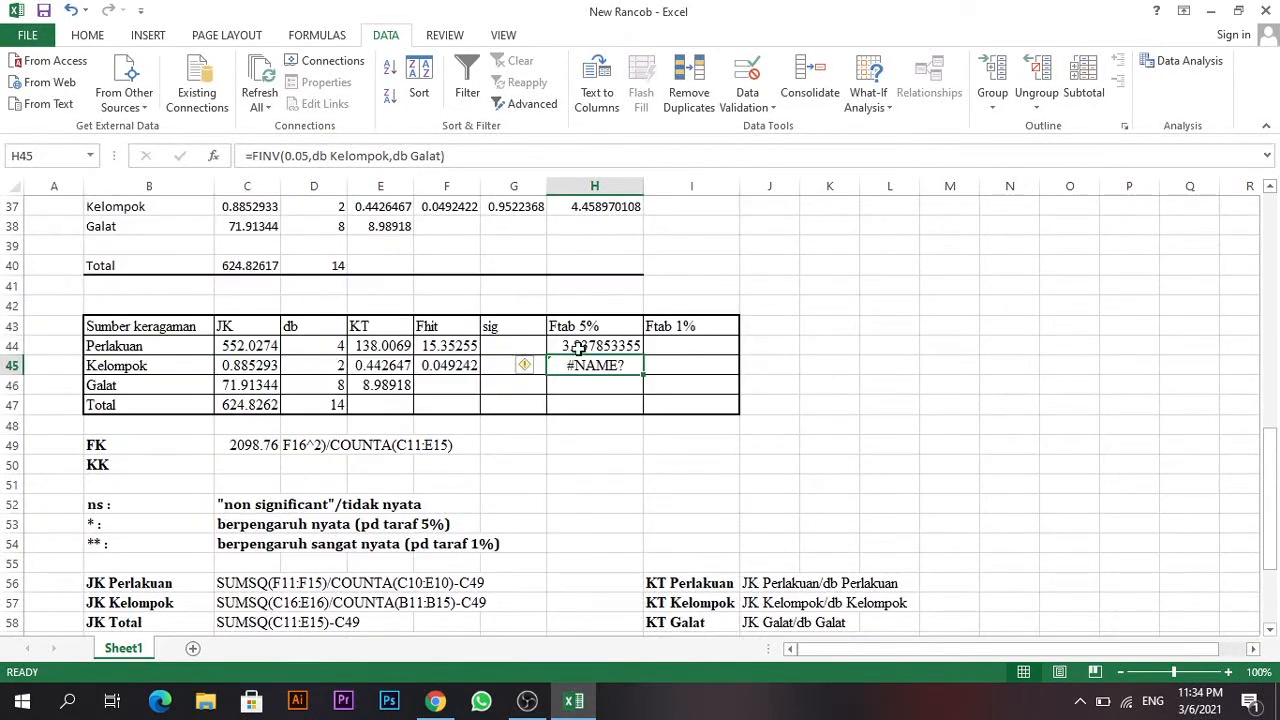
click(440, 160)
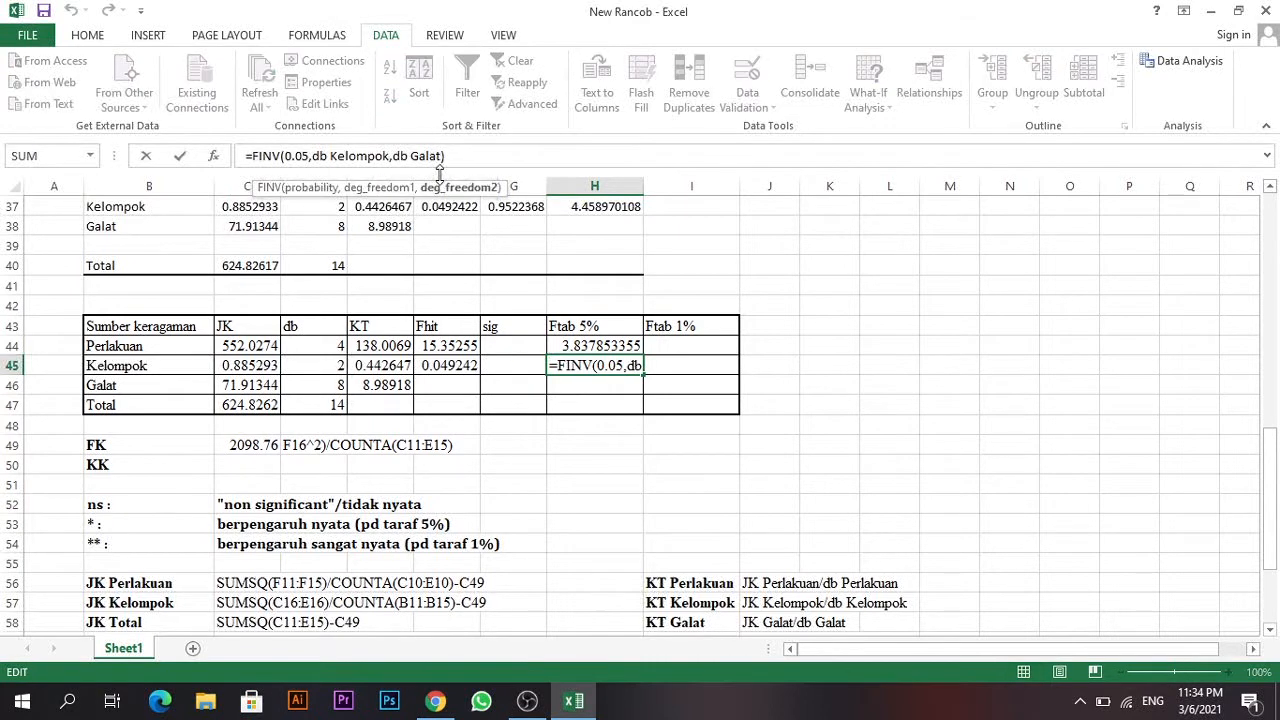
key(BackSpace)
key(BackSpace)
key(BackSpace)
key(BackSpace)
key(BackSpace)
key(BackSpace)
key(BackSpace)
key(BackSpace)
key(BackSpace)
key(BackSpace)
key(BackSpace)
key(BackSpace)
key(BackSpace)
key(BackSpace)
key(BackSpace)
key(BackSpace)
key(BackSpace)
key(BackSpace)
key(BackSpace)
key(BackSpace)
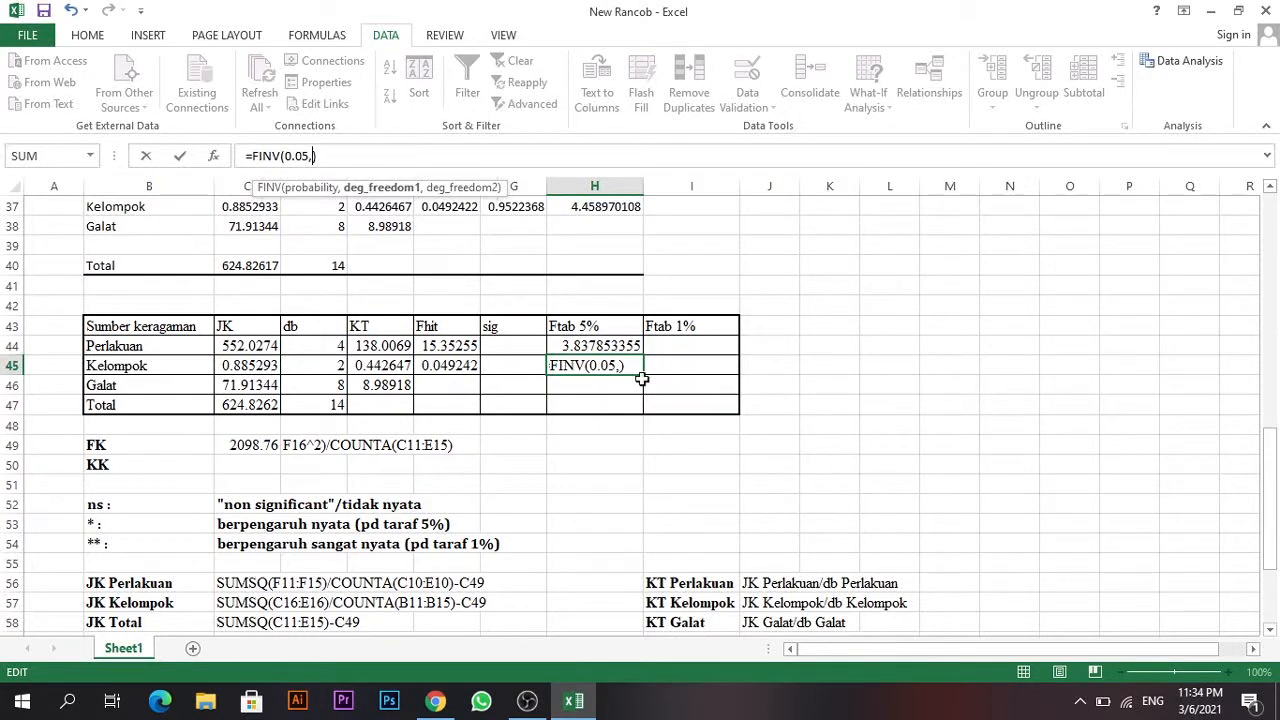
click(323, 368)
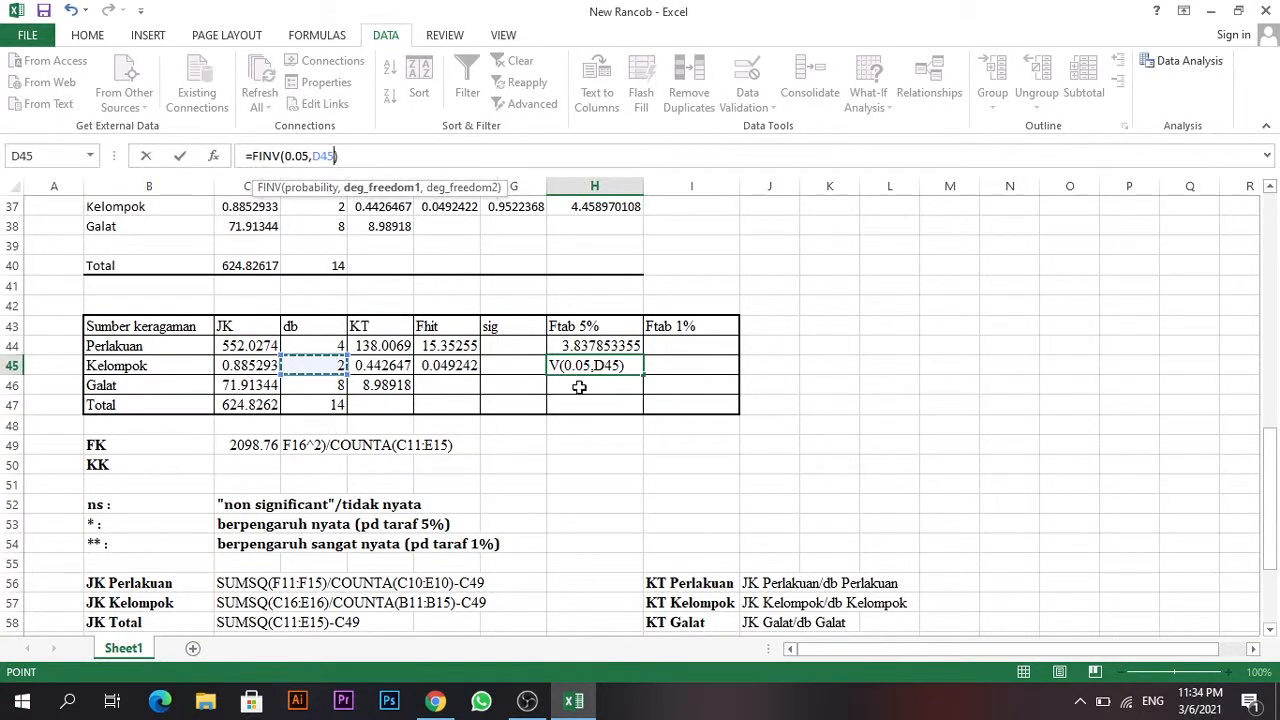
text(,)
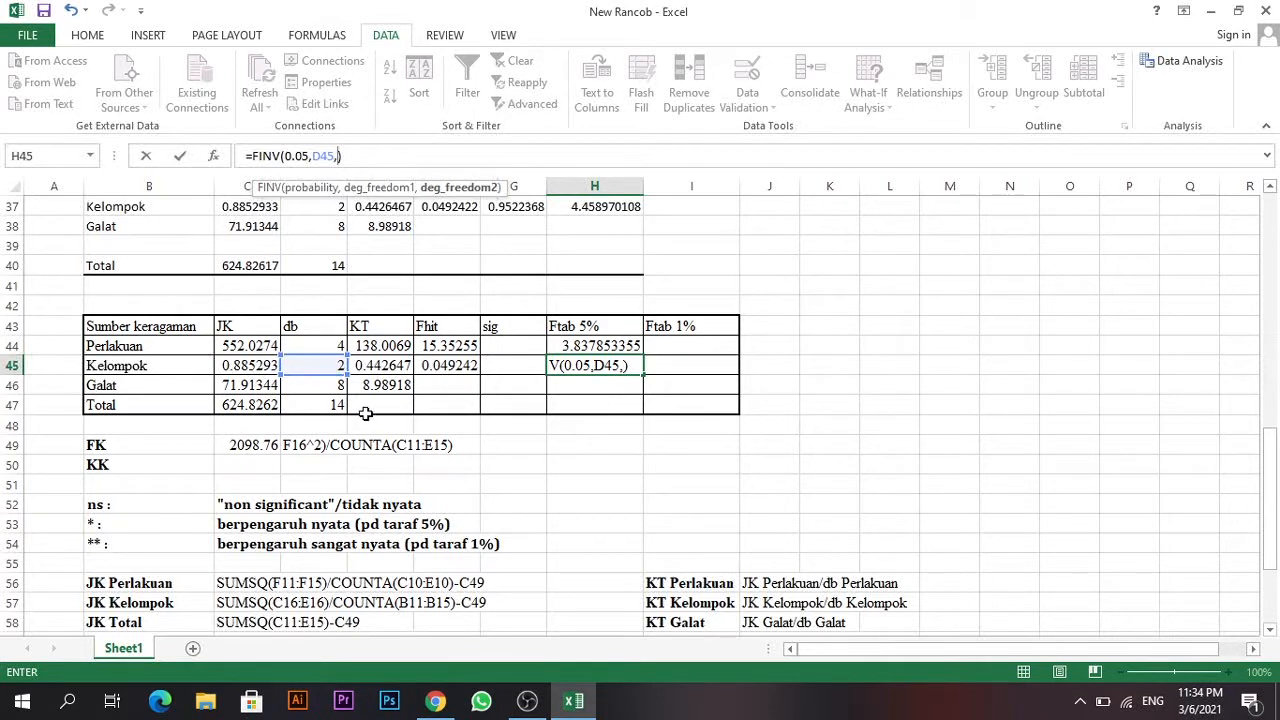
click(327, 391)
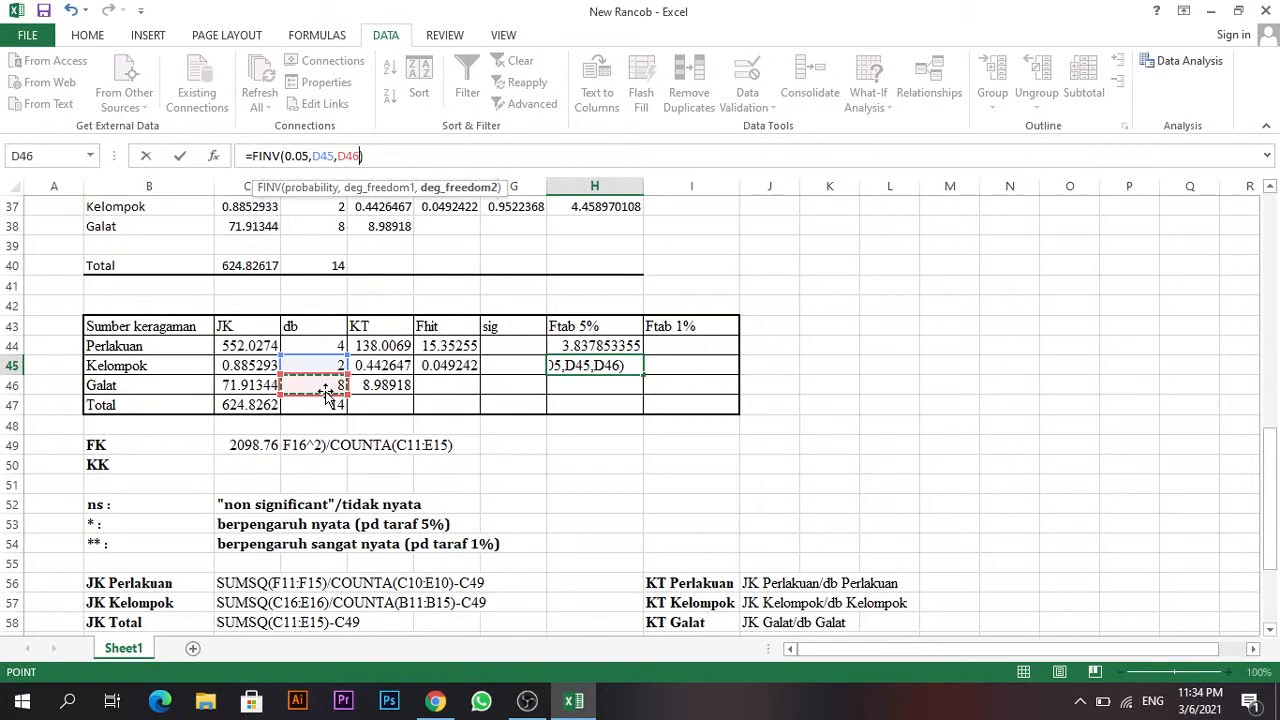
key(Return)
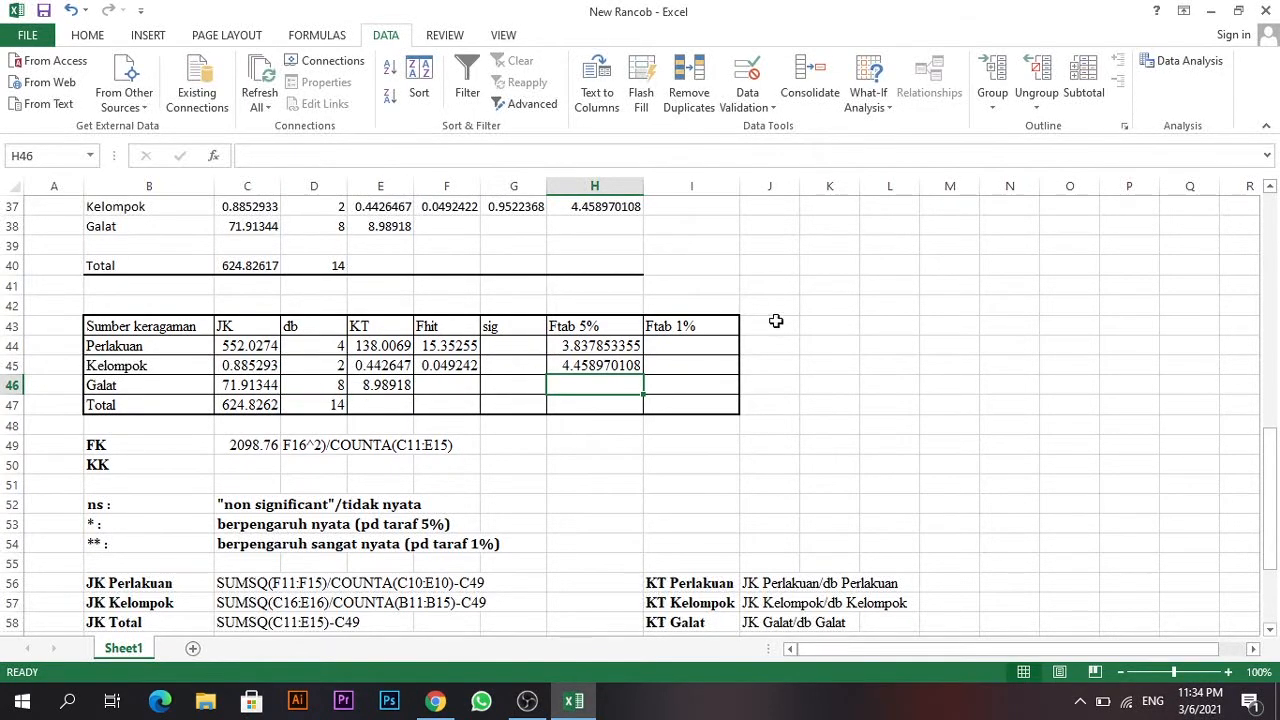
scroll(775, 322, up, 2)
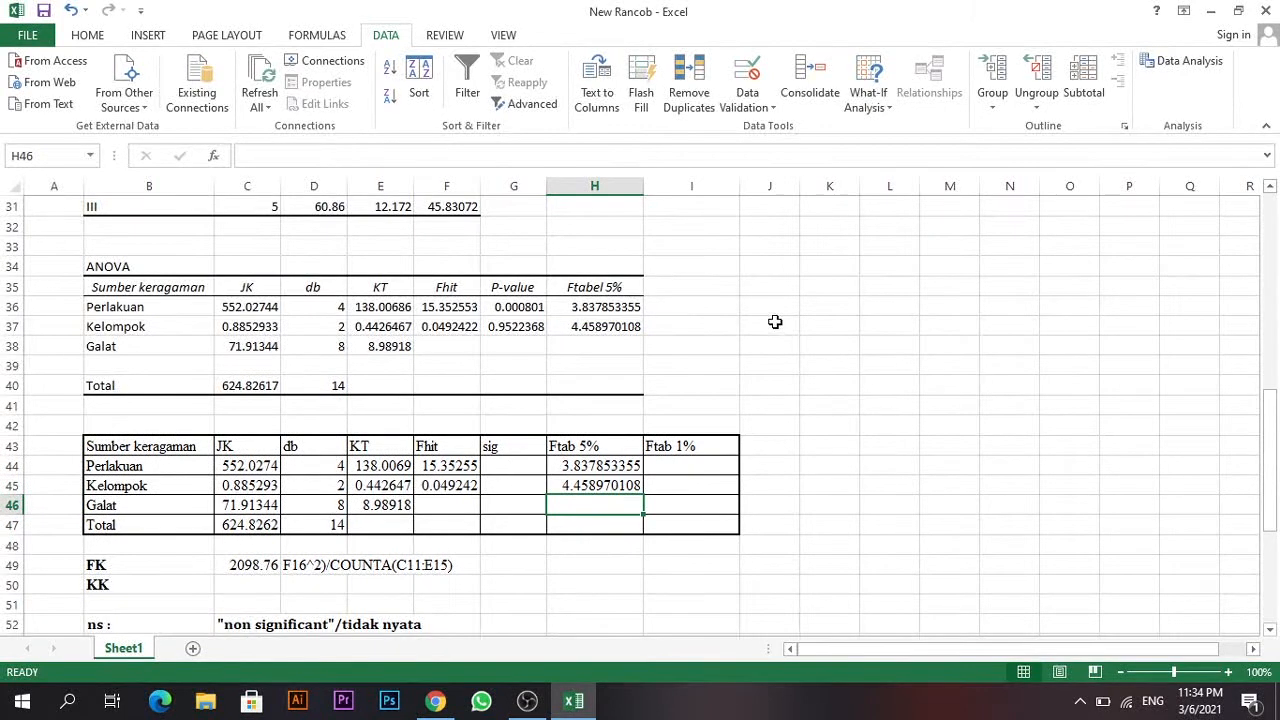
click(620, 324)
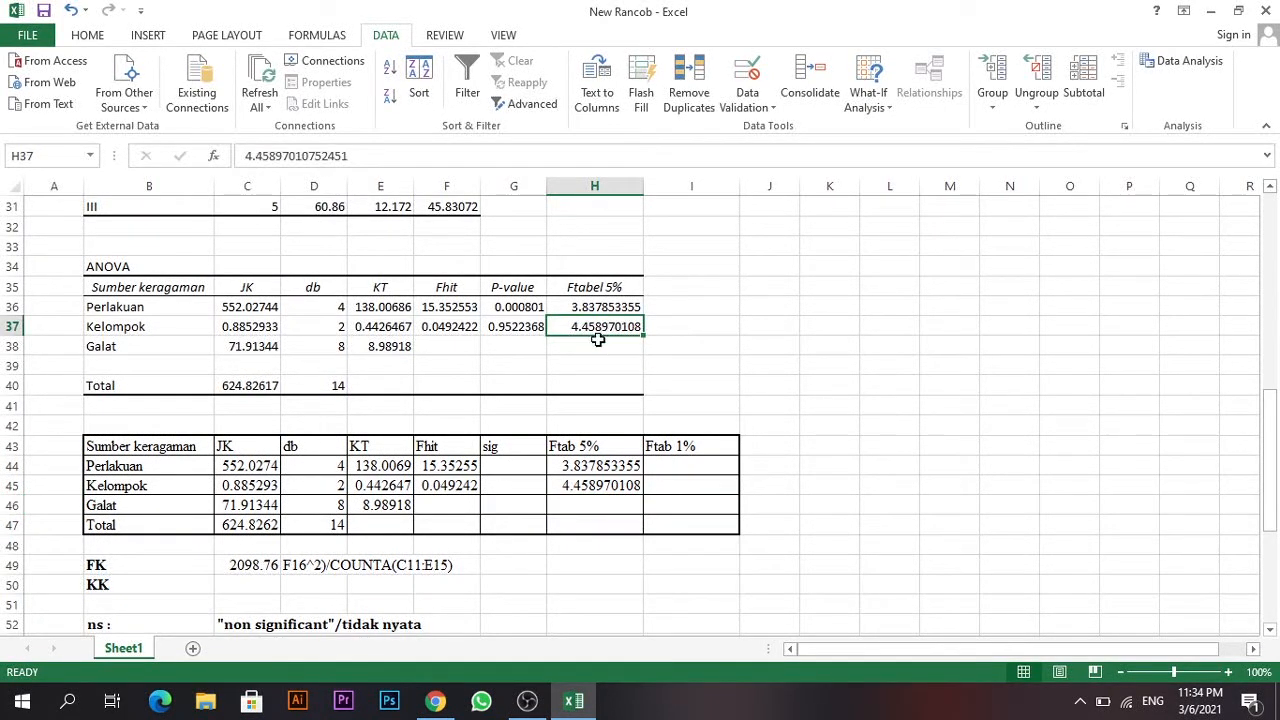
Try to fill the Perlakuan Ftab 5% formula from H44 into the Ftab 1% cell I44, and clear the copied formula.
click(689, 467)
scroll(700, 472, down, 2)
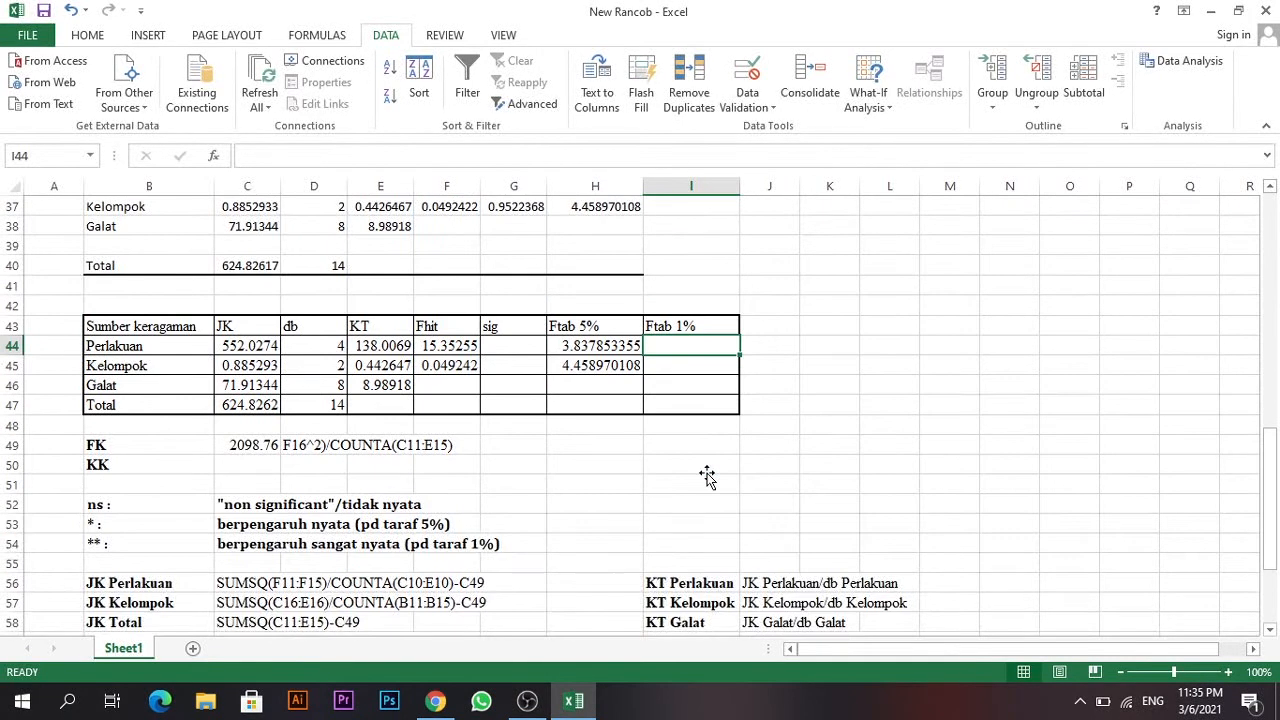
scroll(766, 514, down, 2)
scroll(766, 508, up, 2)
click(610, 346)
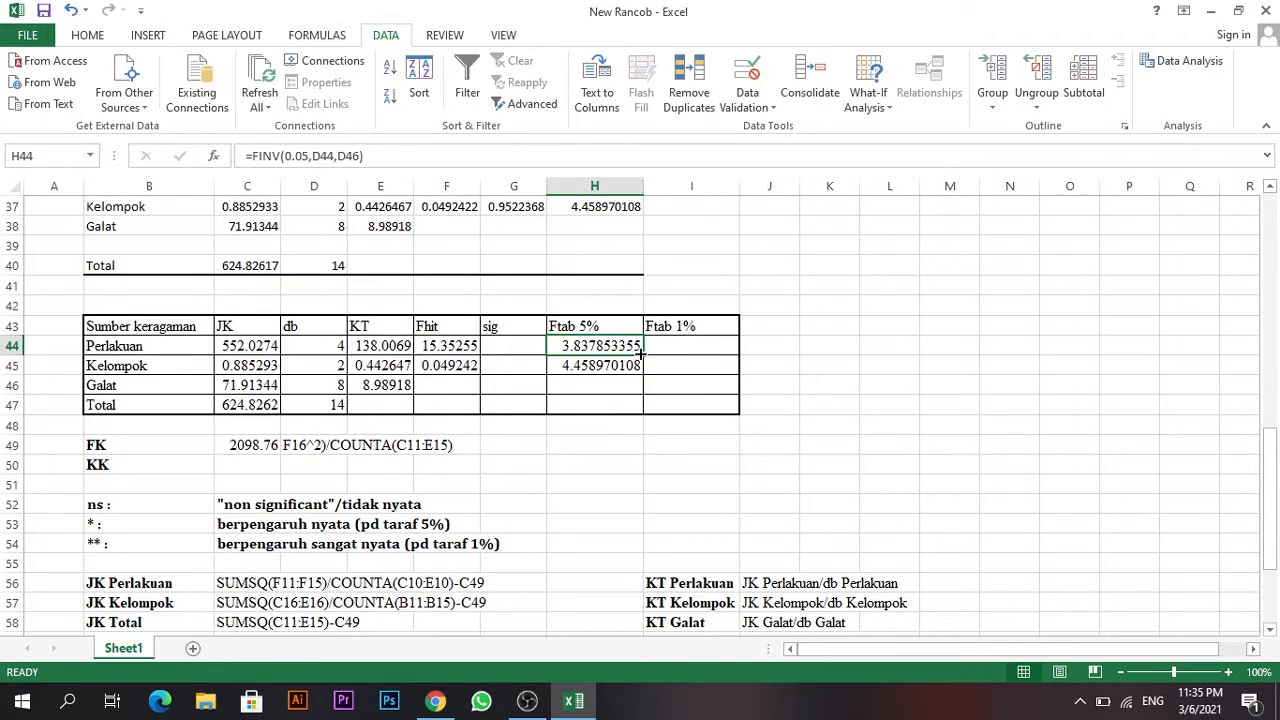
drag(641, 352, 700, 350)
double_click(717, 347)
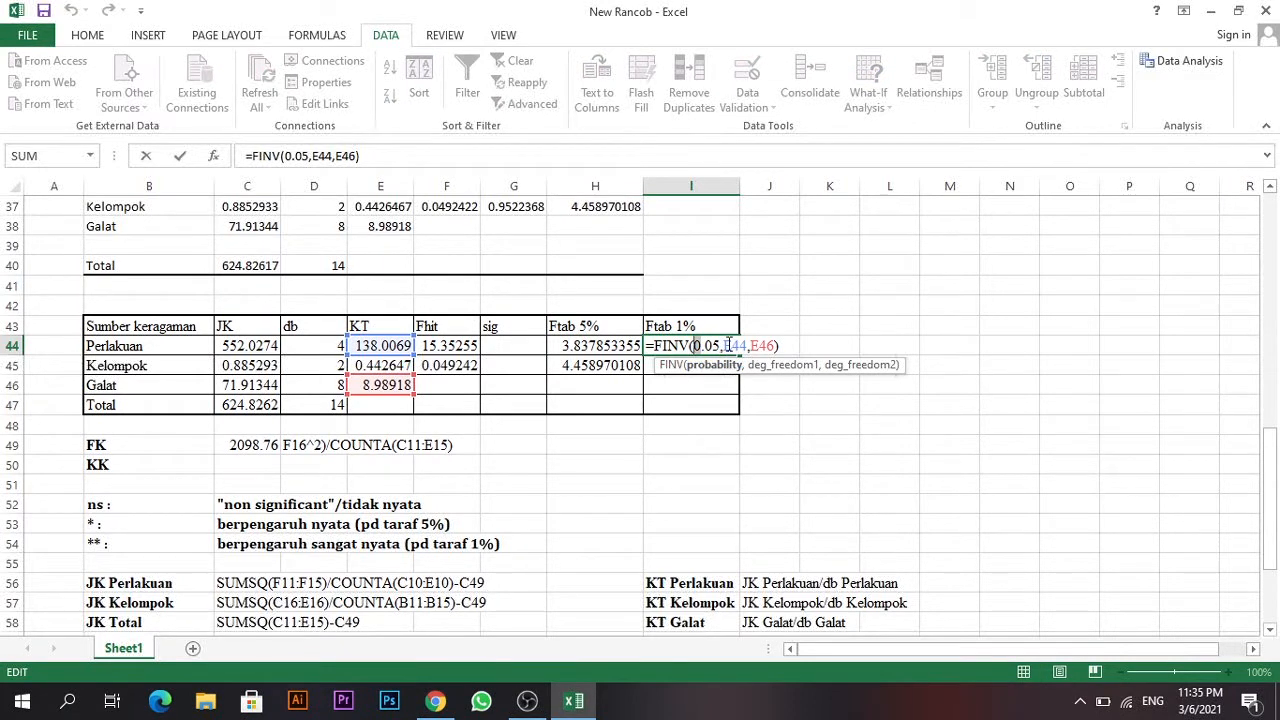
drag(362, 156, 213, 160)
key(BackSpace)
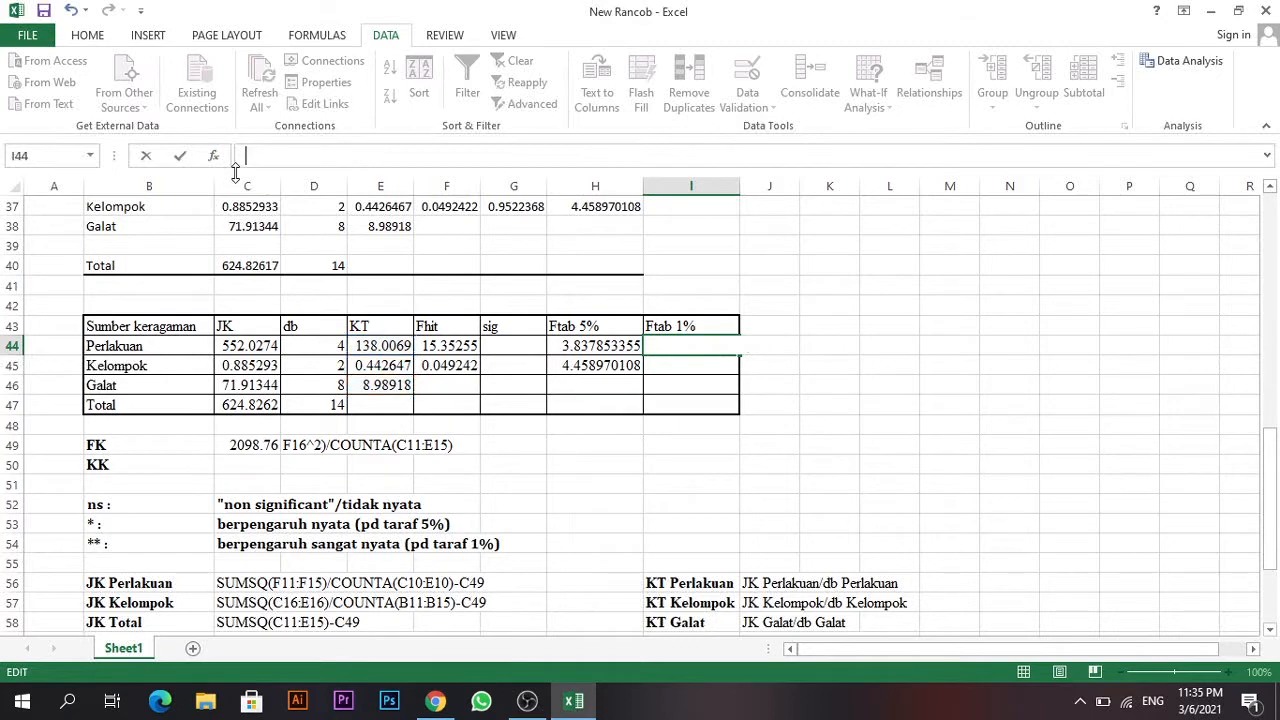
Enter the Perlakuan Ftab 1% formula =finv(0.01,D44,D46) in I44.
text(=finv()
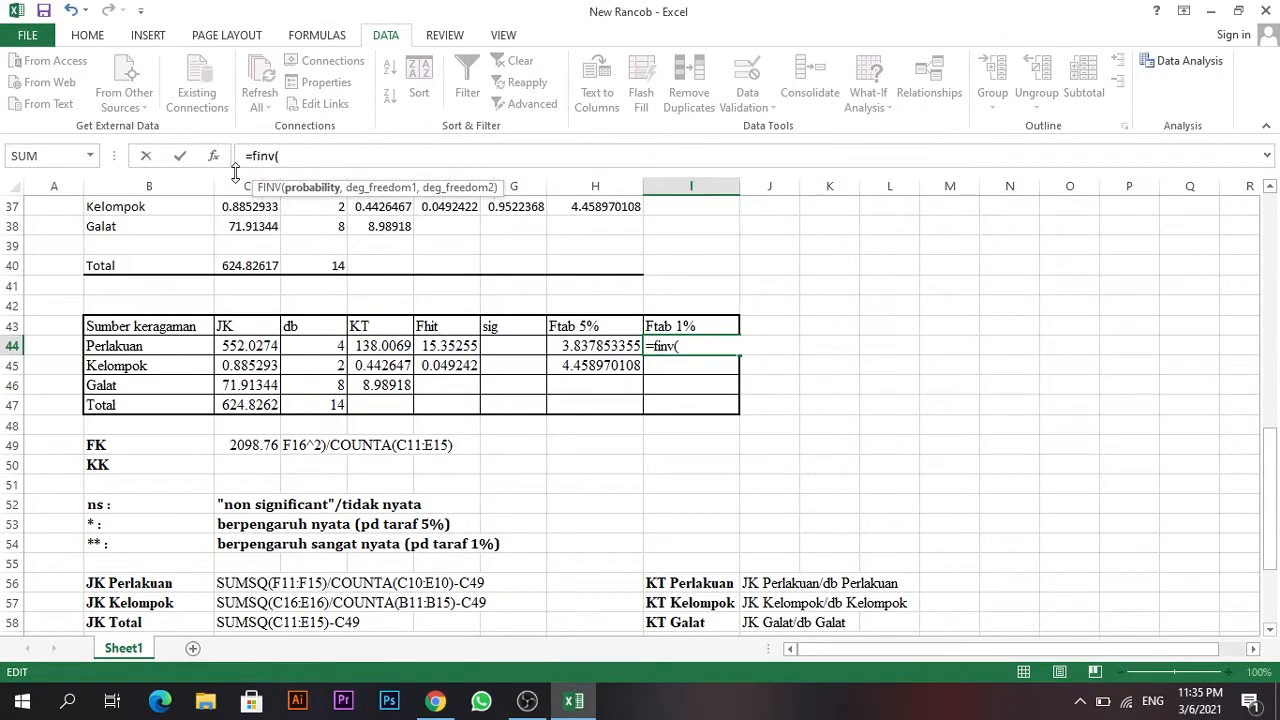
text(0.01)
click(708, 346)
text(,)
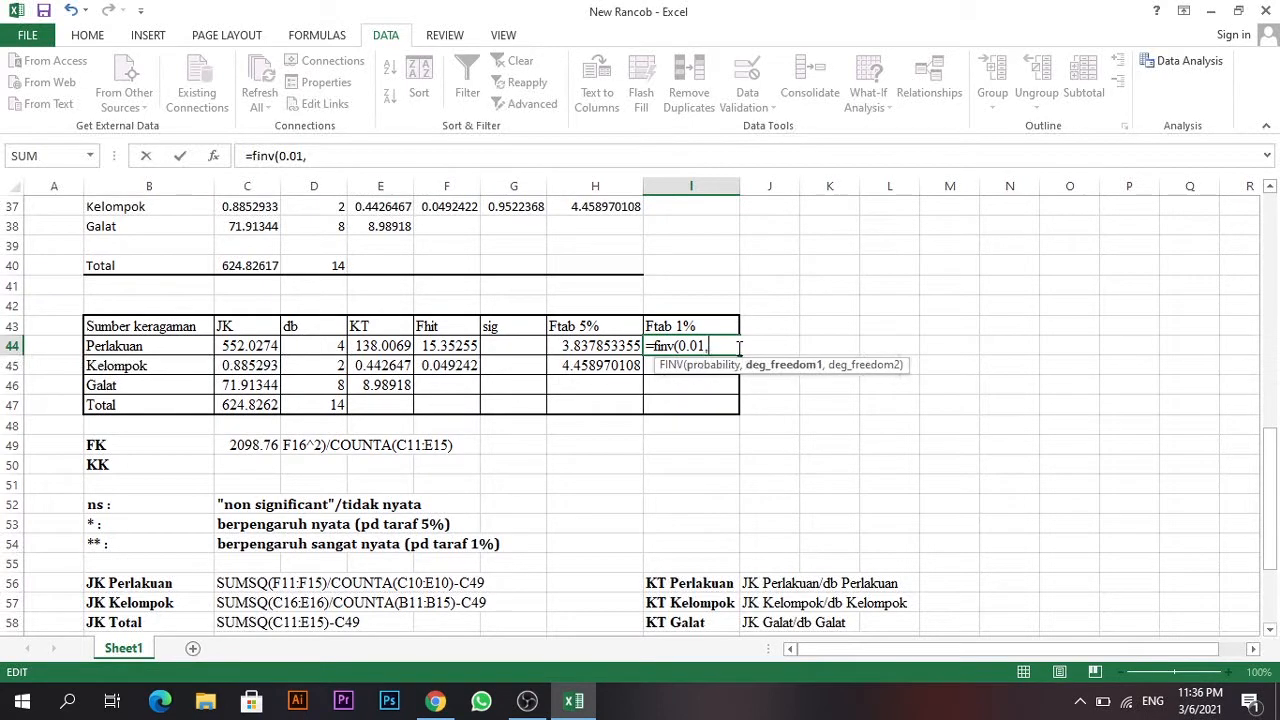
click(328, 347)
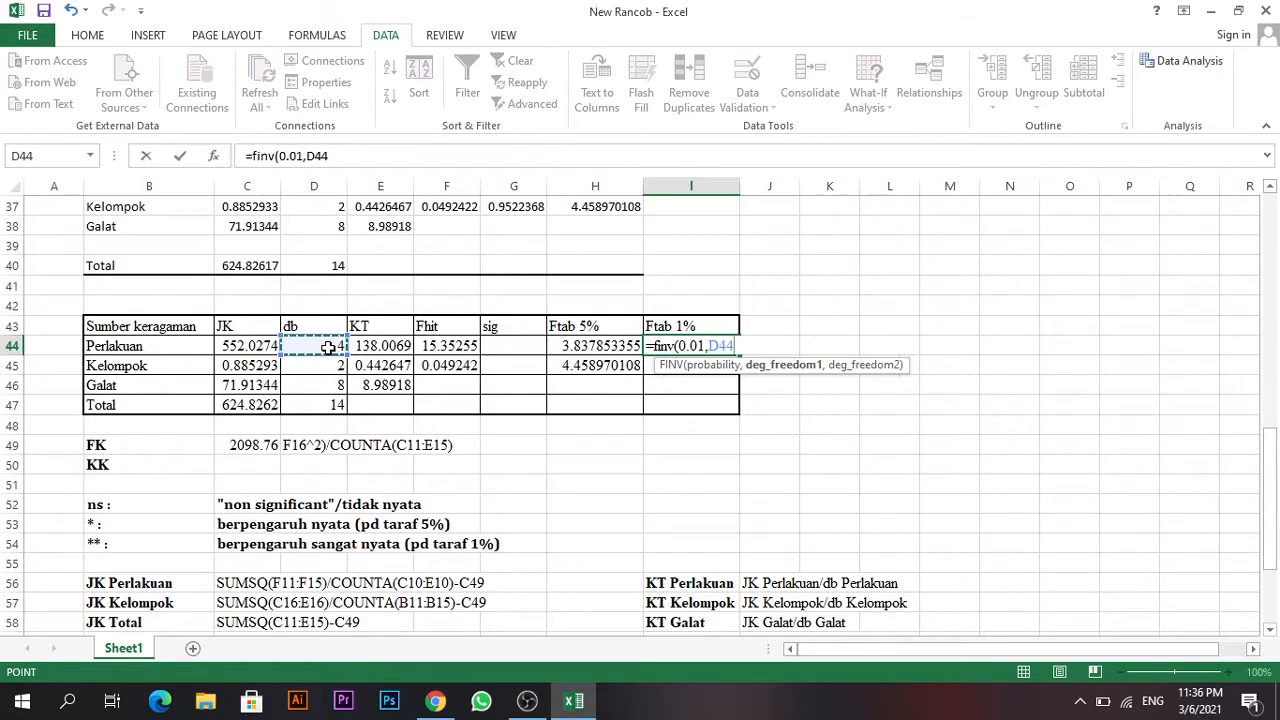
text(,)
click(334, 393)
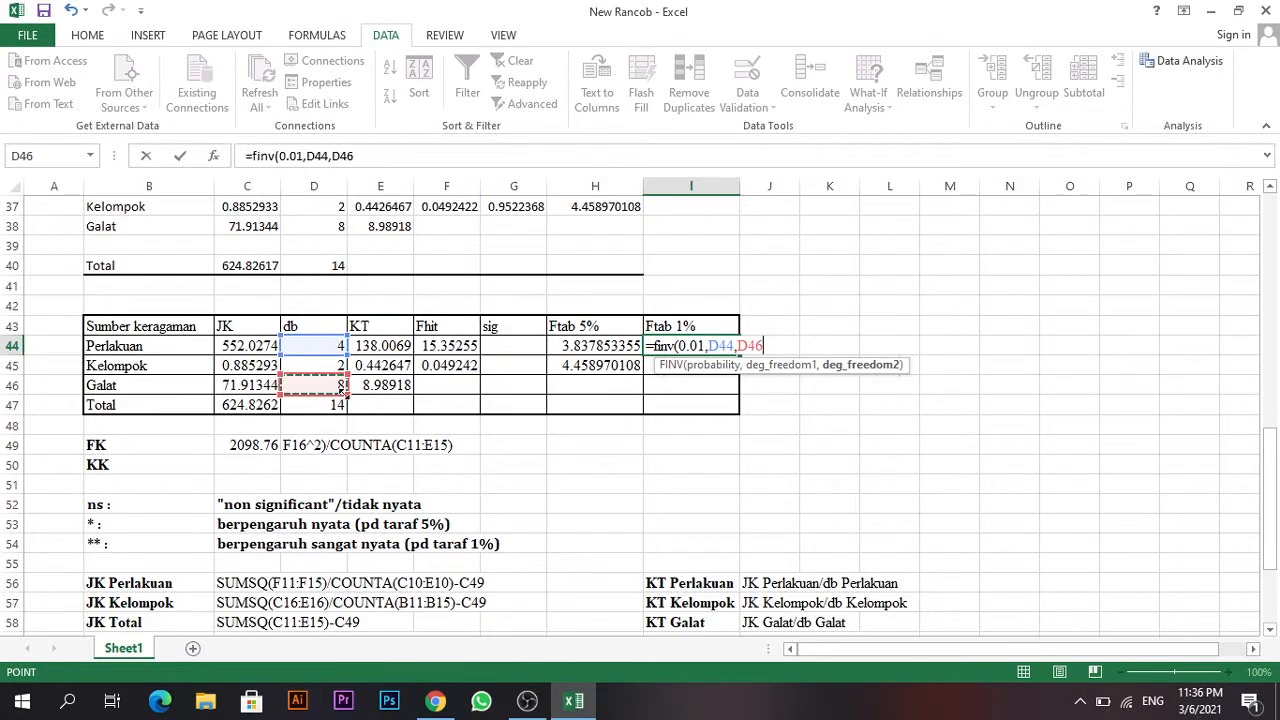
key(Return)
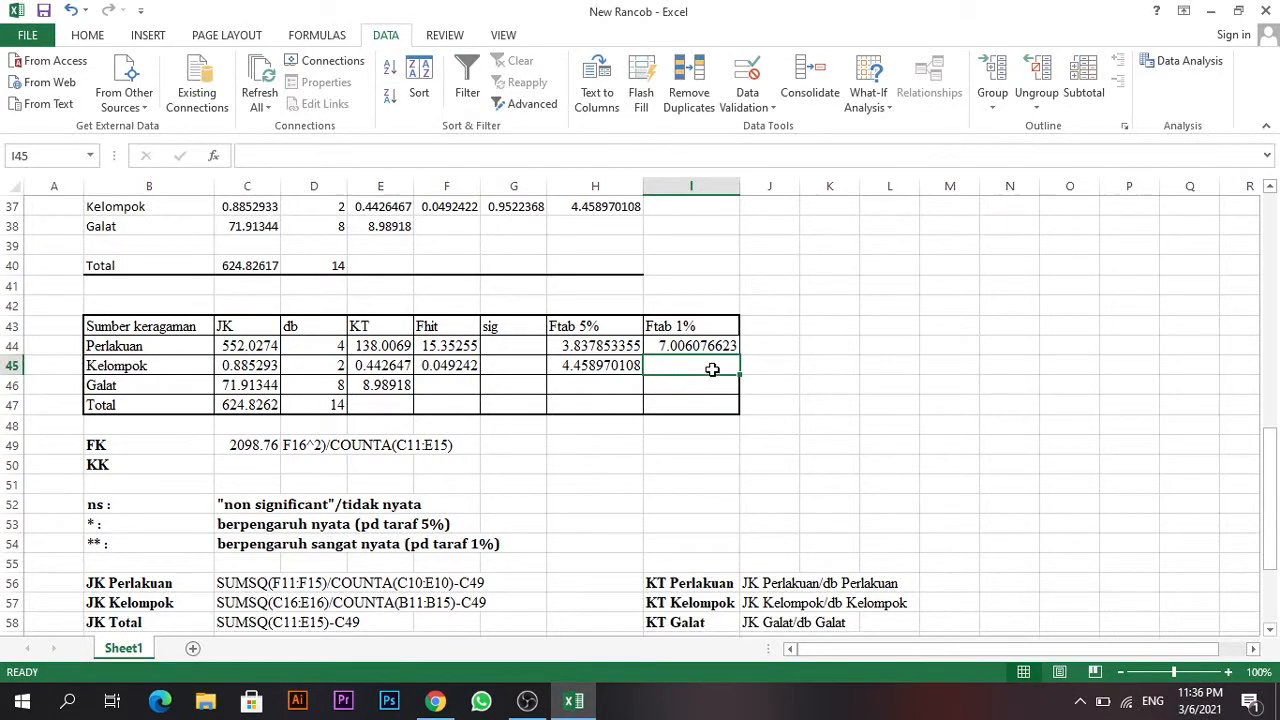
Begin the Kelompok Ftab 1% formula in I45 with =finv(0.01 and consult the Ftab 1% reference formula below the table.
text(=)
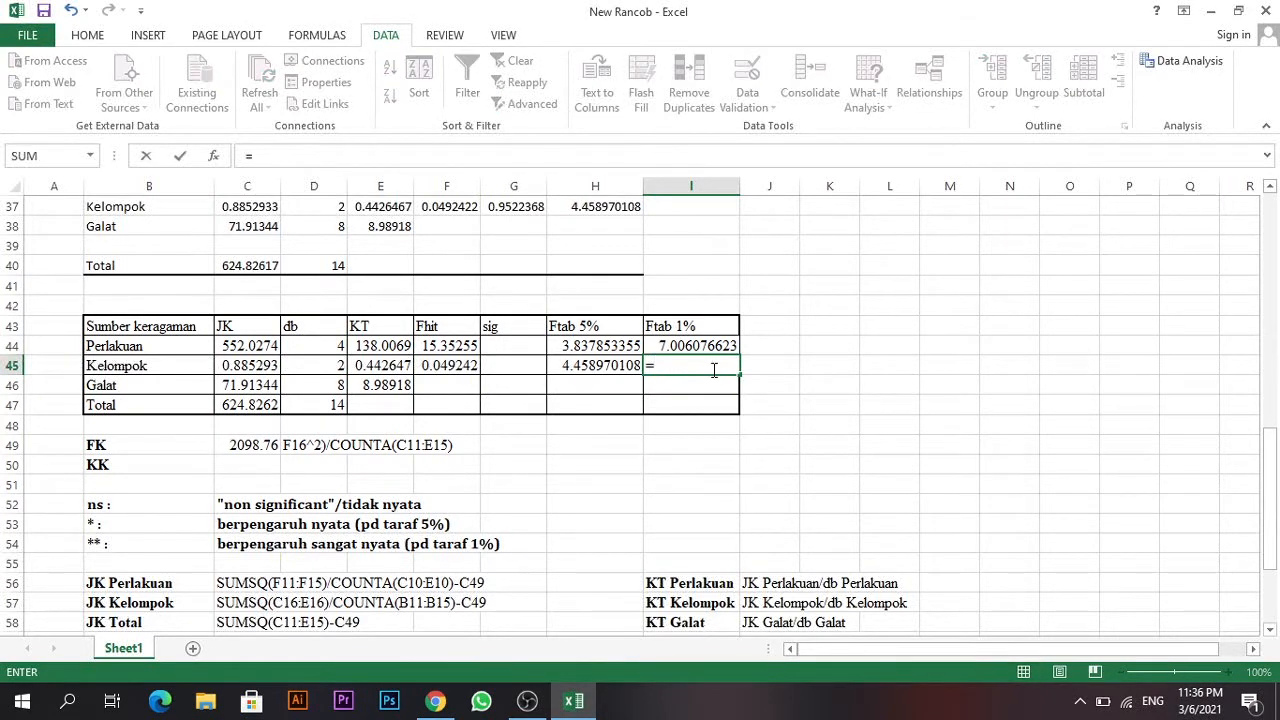
text(finv)
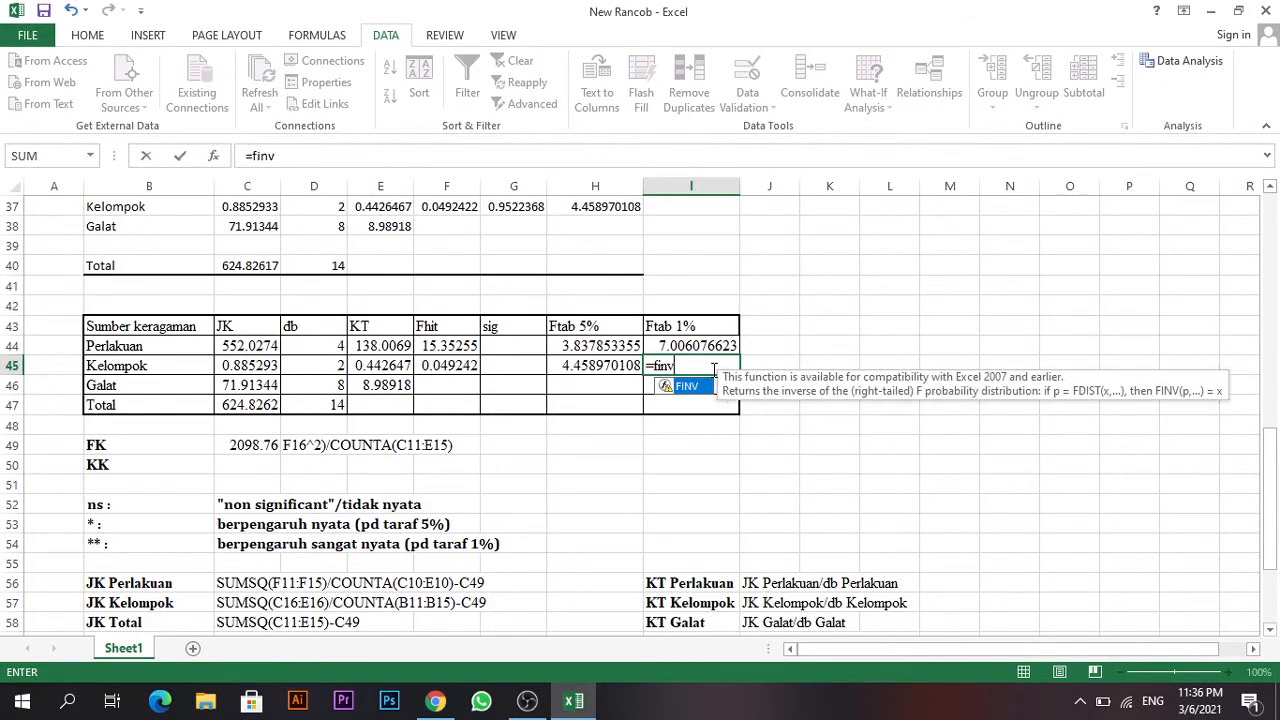
text((0.)
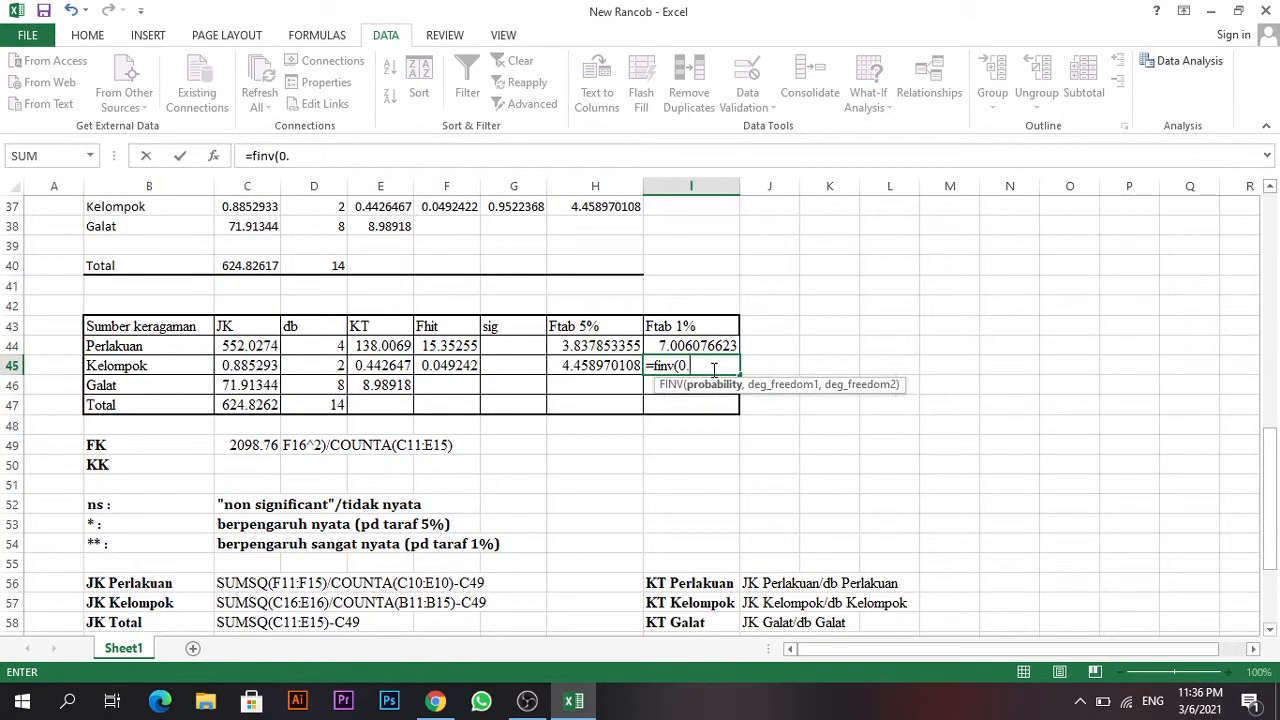
text(01)
scroll(714, 366, down, 3)
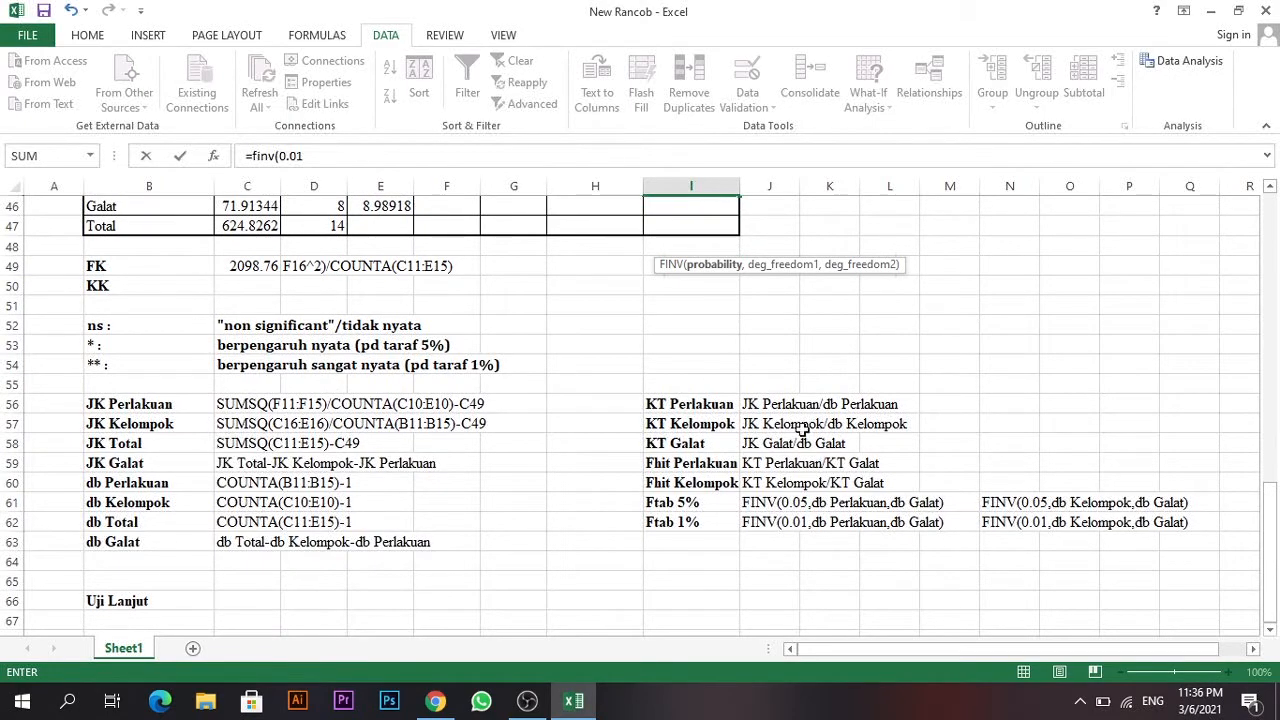
scroll(687, 413, up, 1)
scroll(312, 290, up, 1)
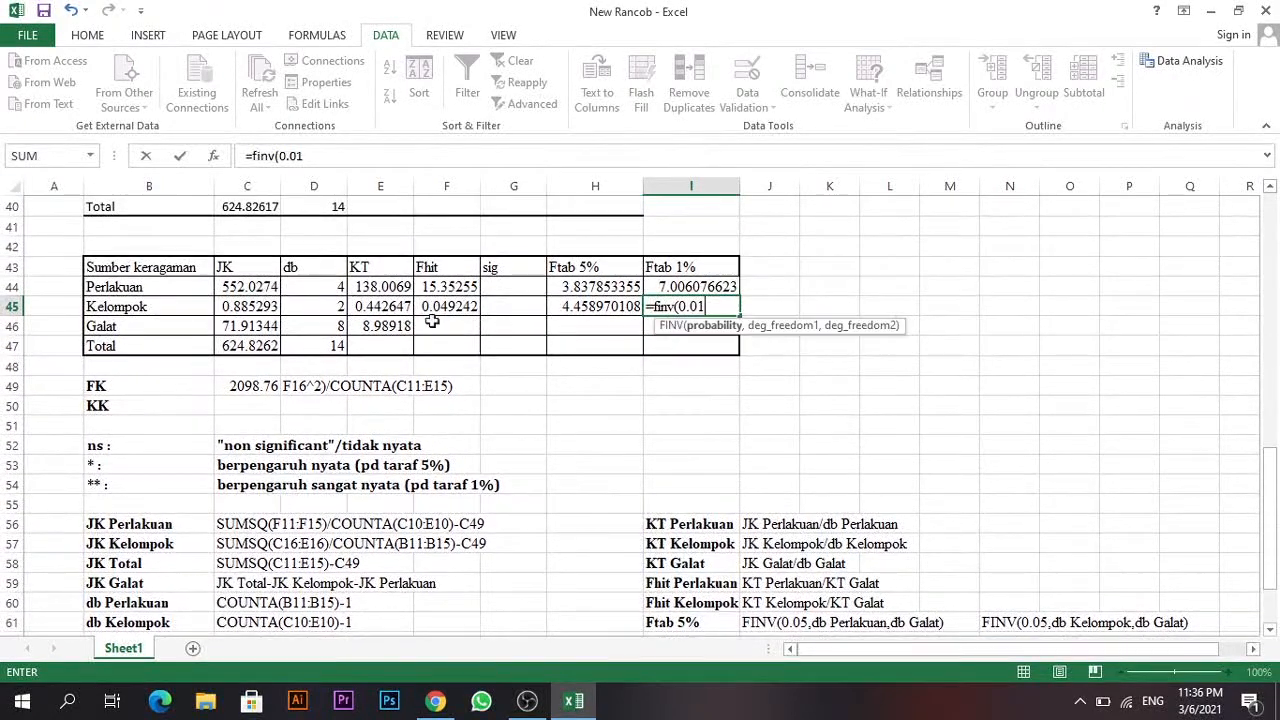
scroll(490, 335, down, 2)
scroll(544, 347, up, 3)
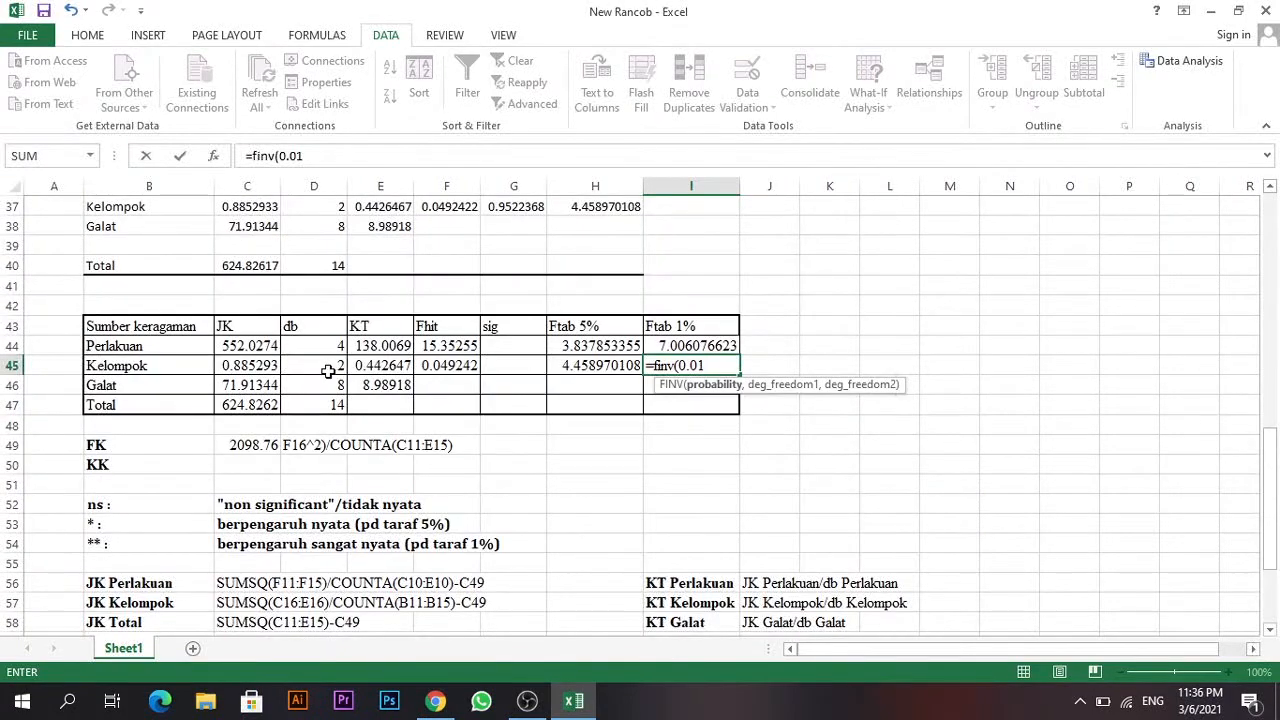
key(Return)
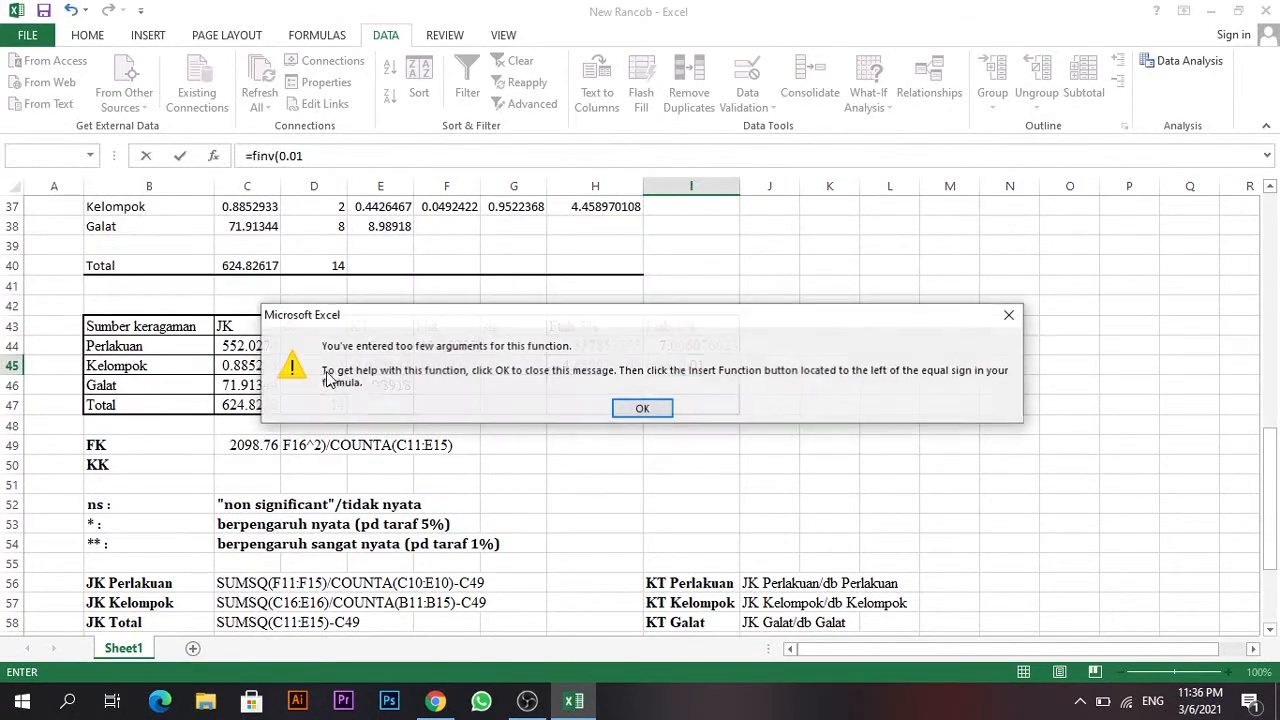
click(642, 408)
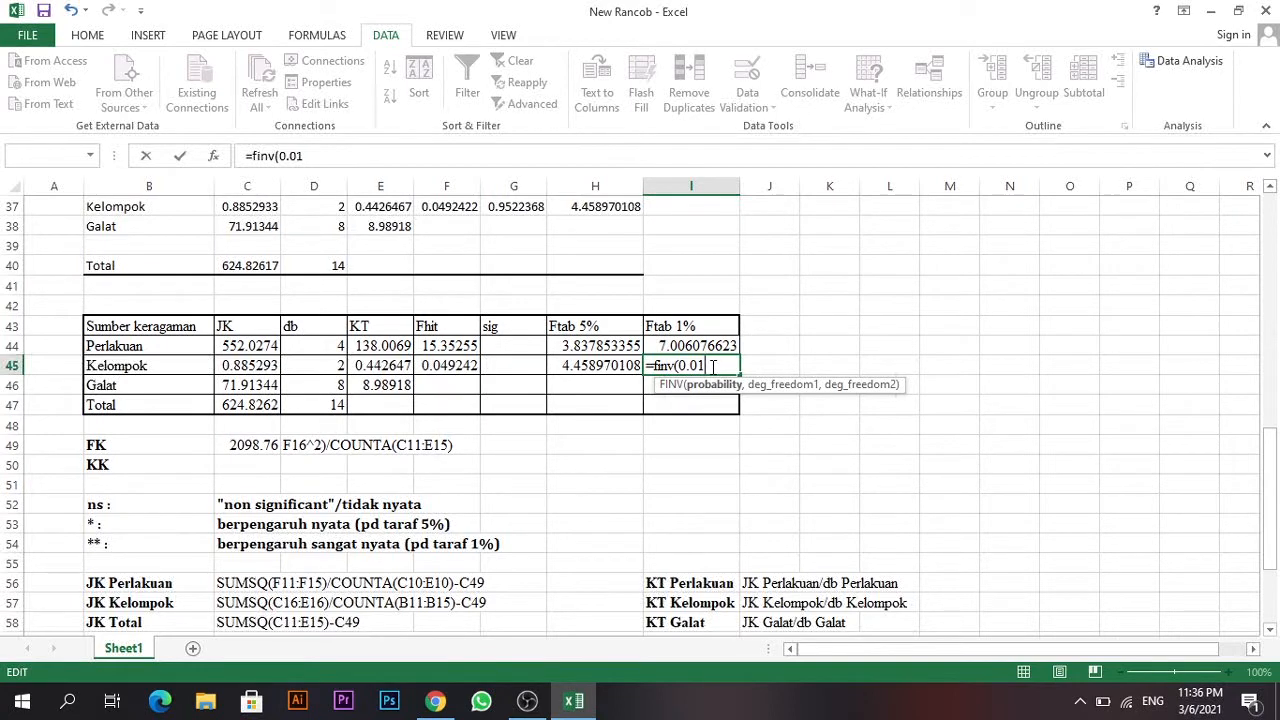
Complete the I45 formula with the Kelompok and Galat db cells, making it =finv(0.01,D45,D46).
text(,)
click(330, 370)
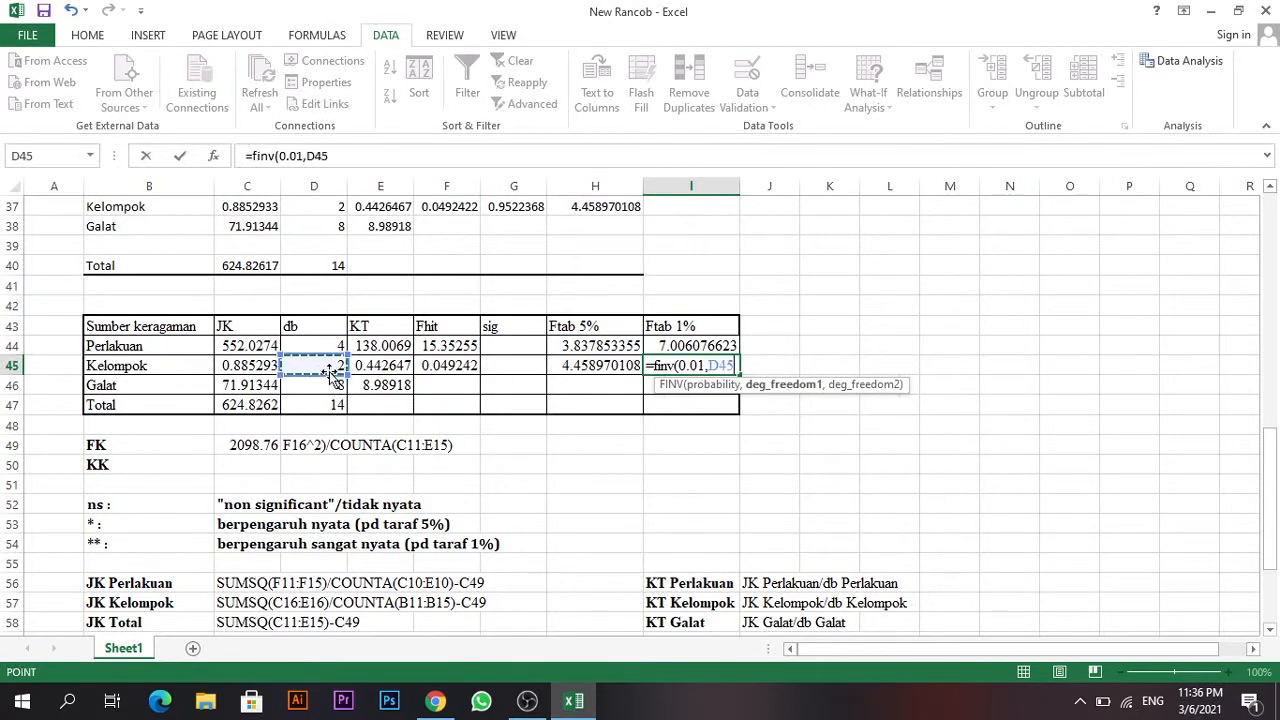
text(,)
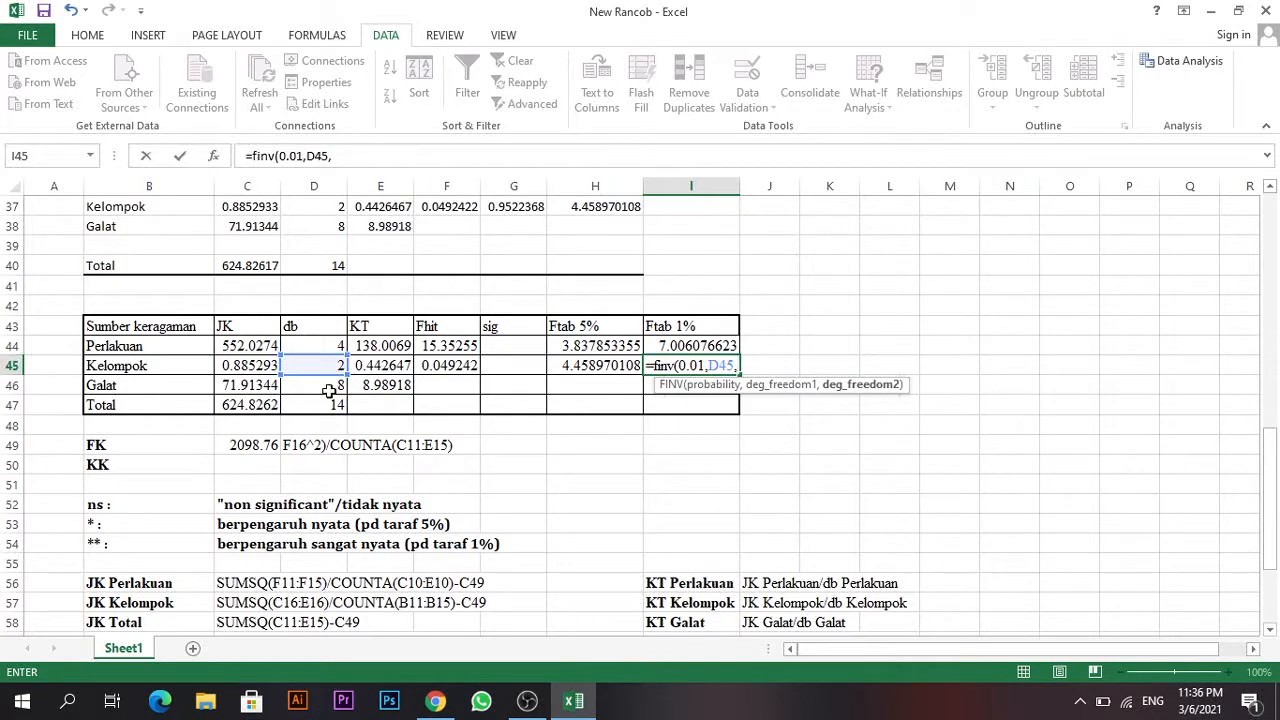
click(329, 391)
key(Return)
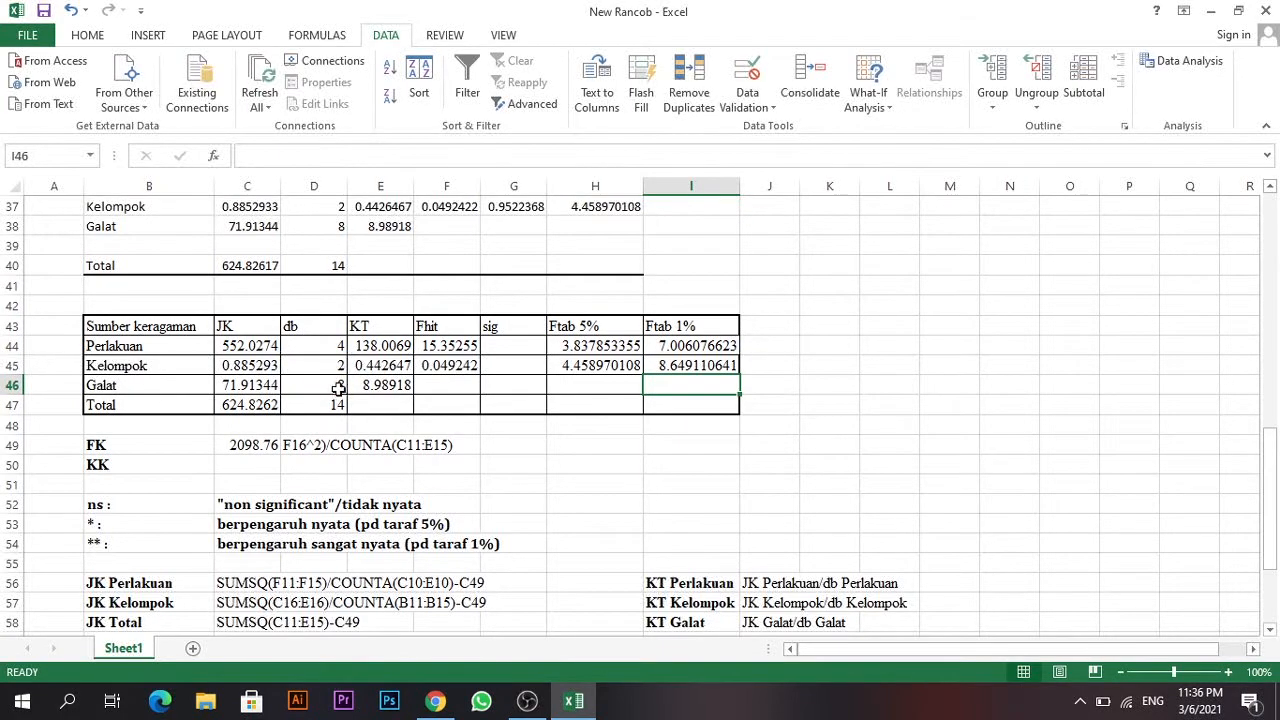
Review the manual ANOVA table in B43:I47 against the Two-Factor Without Replication output above it.
click(830, 347)
scroll(825, 355, down, 2)
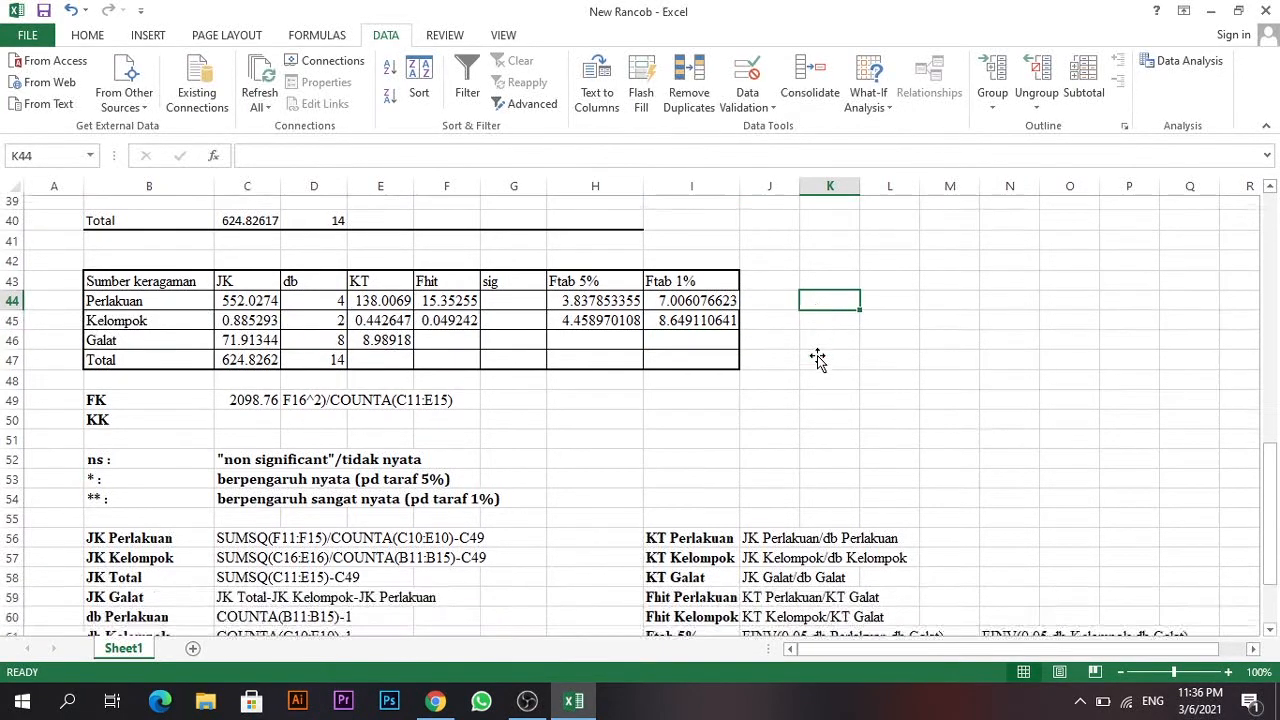
scroll(818, 360, up, 3)
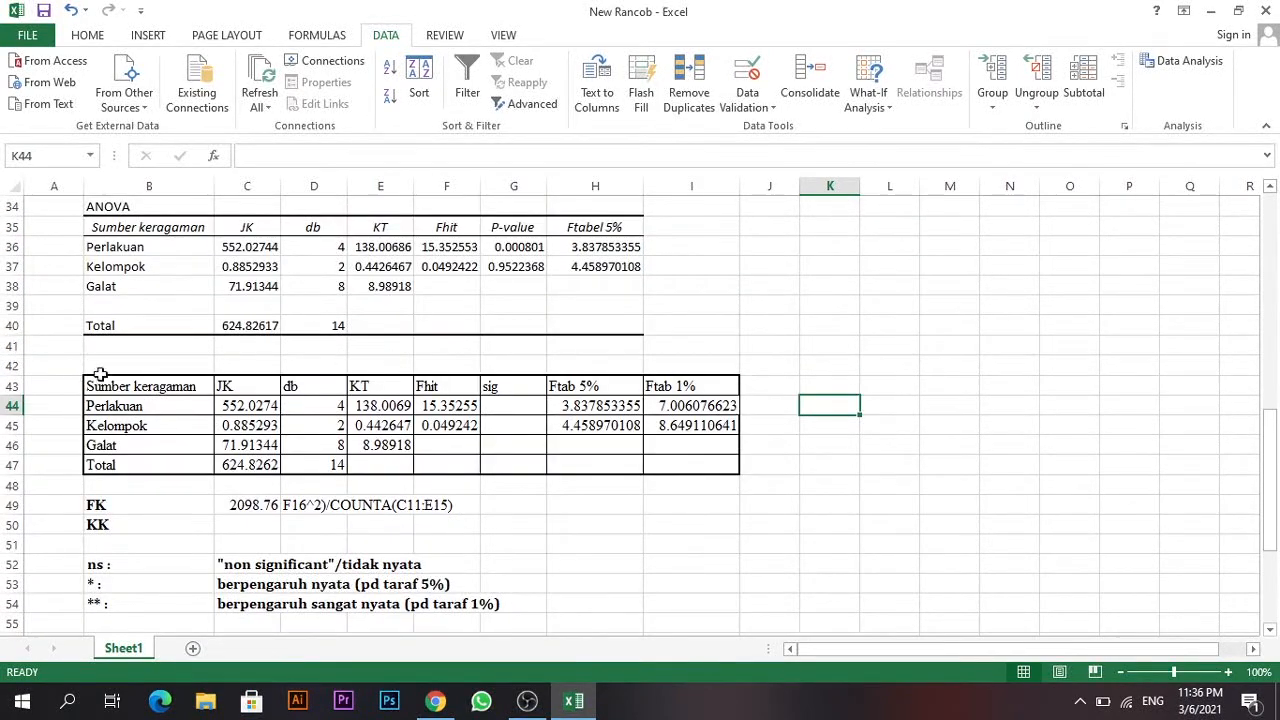
scroll(133, 390, up, 1)
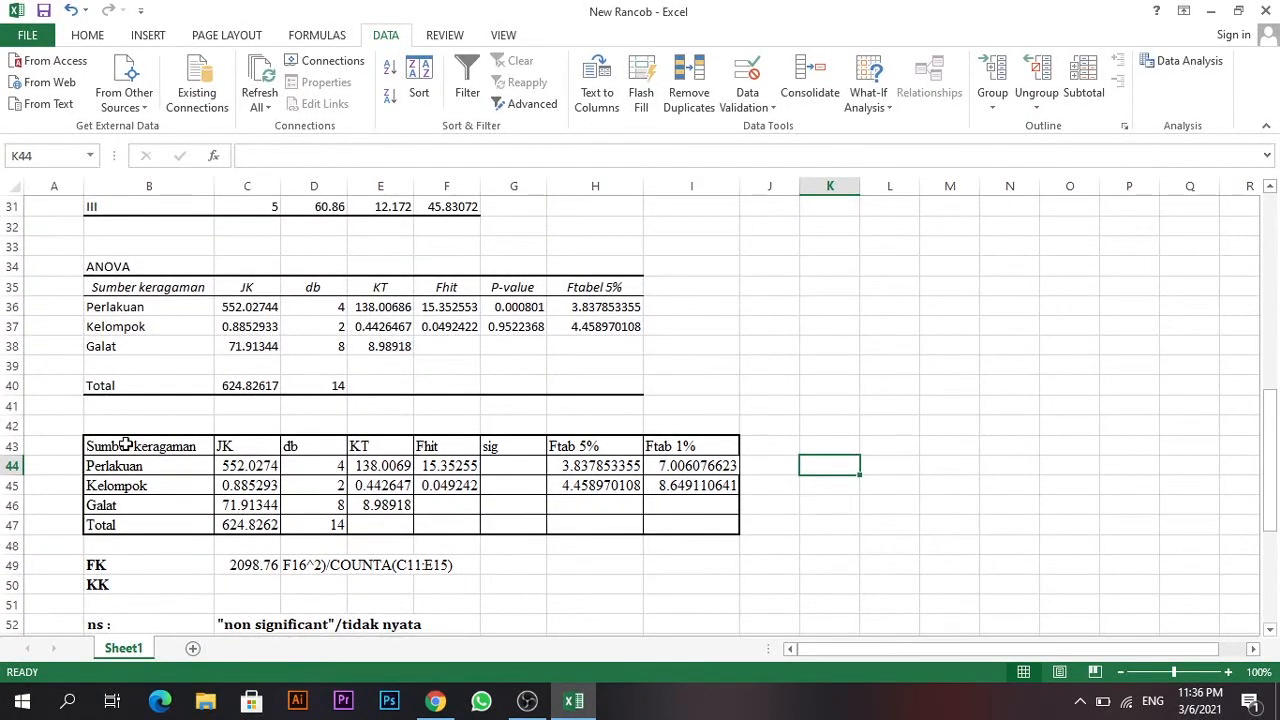
drag(126, 445, 169, 458)
scroll(169, 458, up, 10)
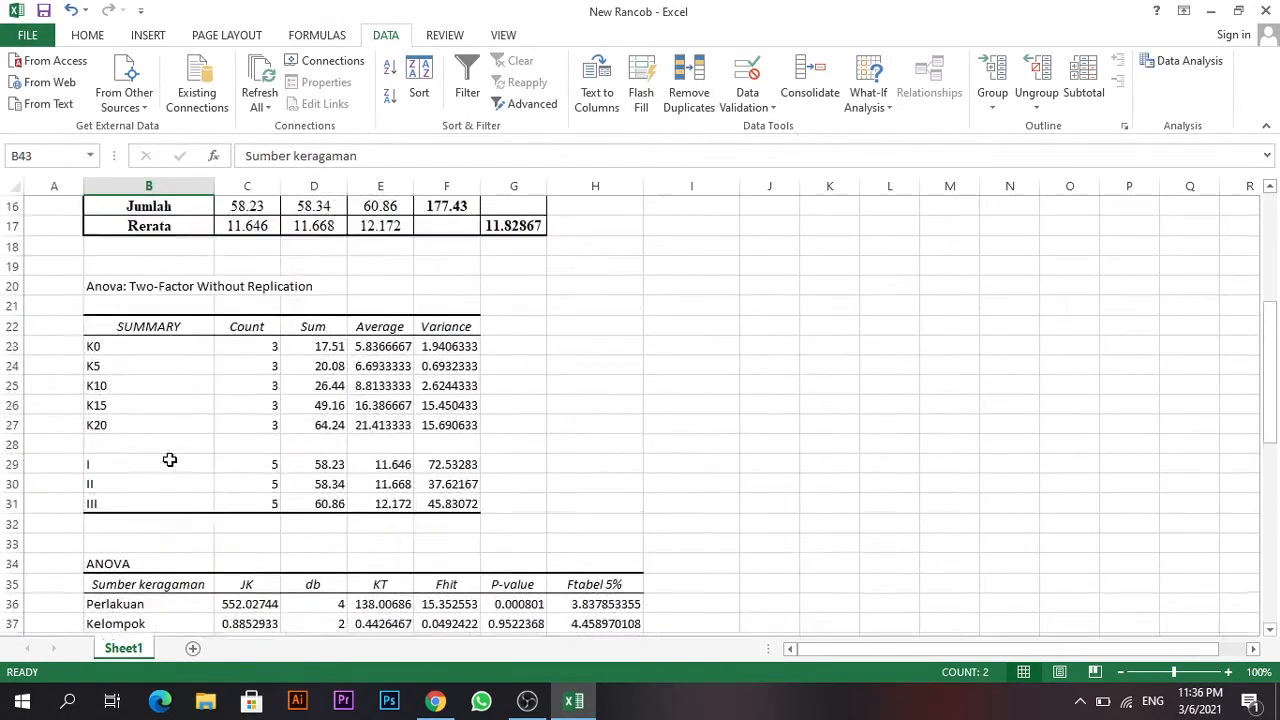
scroll(171, 458, down, 13)
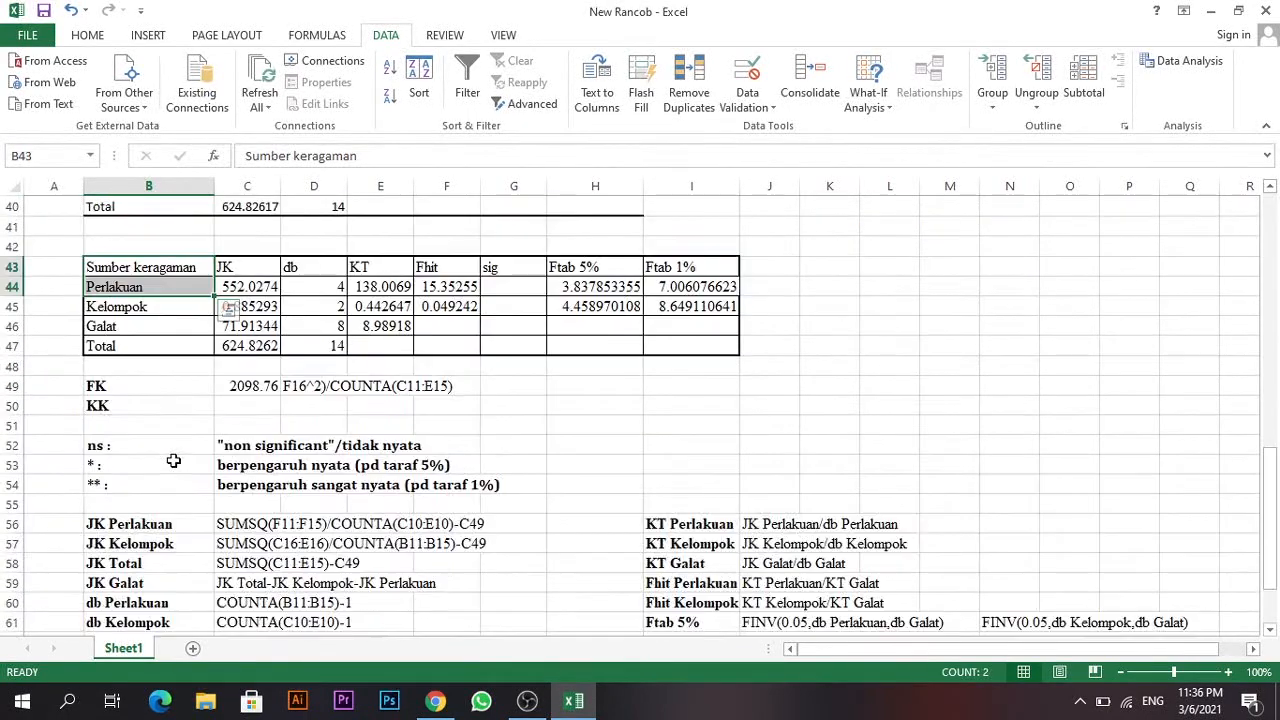
scroll(165, 420, up, 2)
click(158, 390)
drag(158, 390, 663, 457)
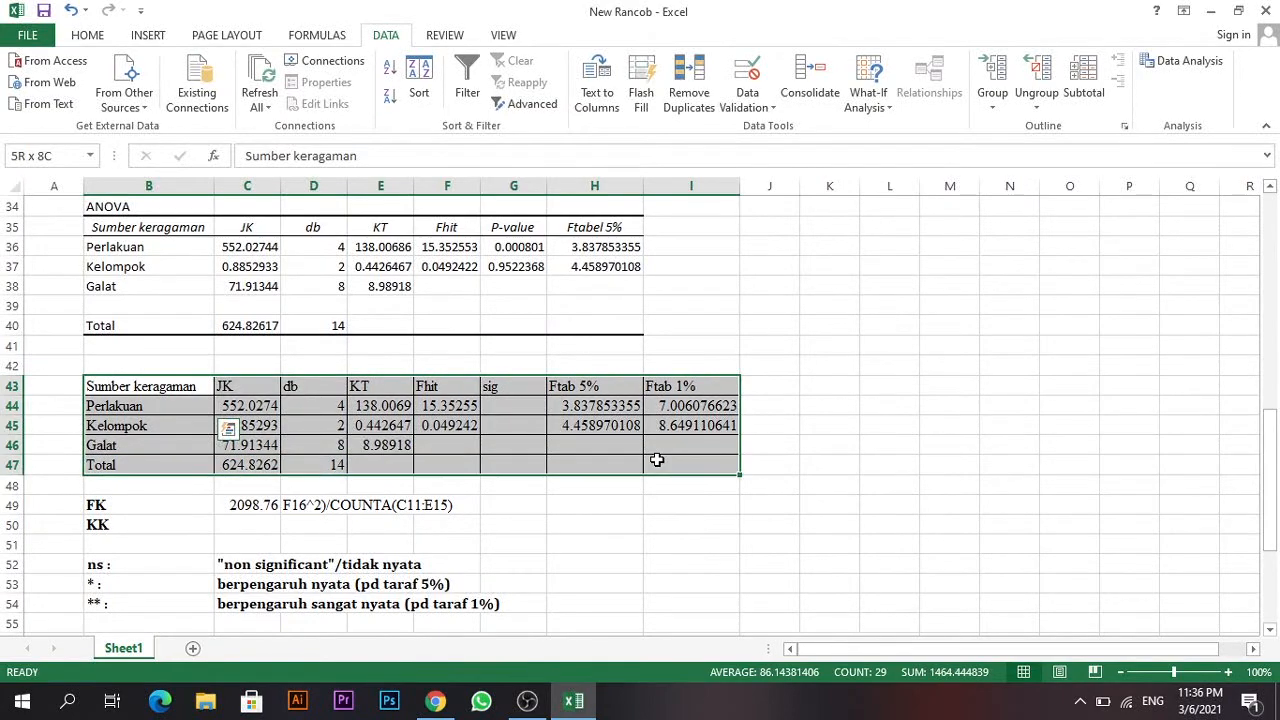
Examine the formula reference list in rows 56 to 63 and the ANOVA output's Ftabel 5% column.
scroll(660, 460, down, 3)
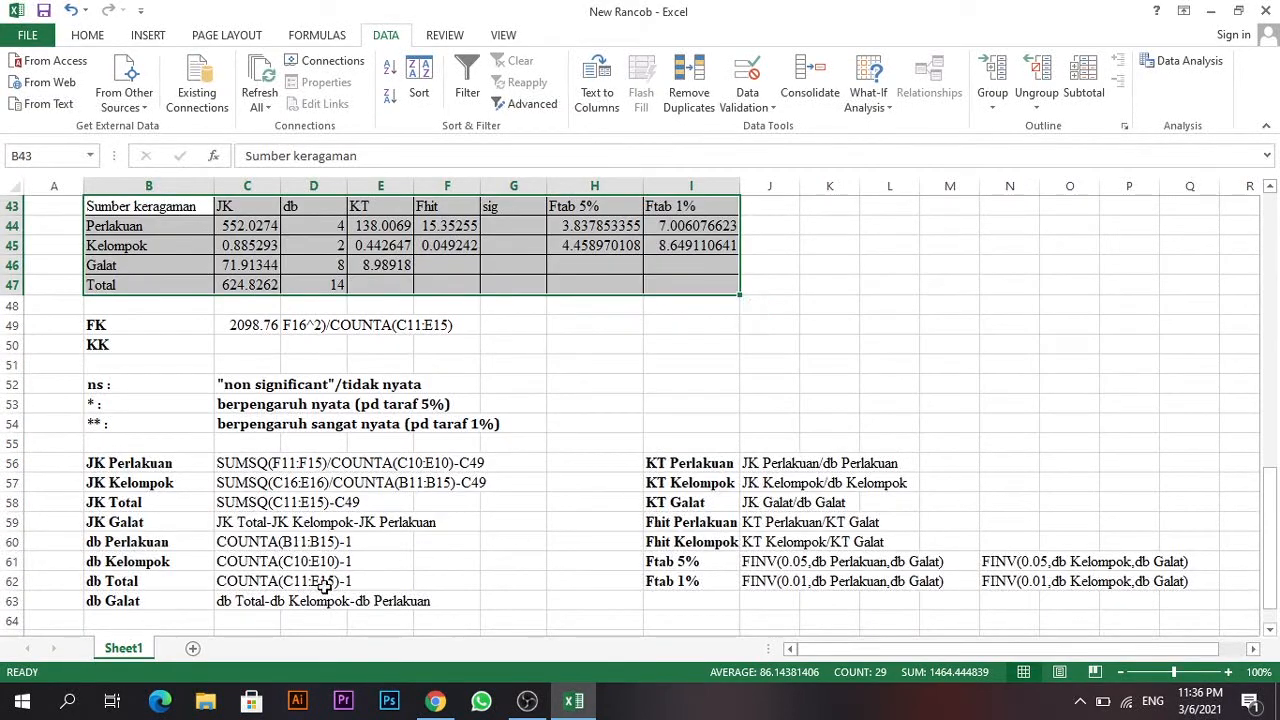
drag(104, 468, 1131, 603)
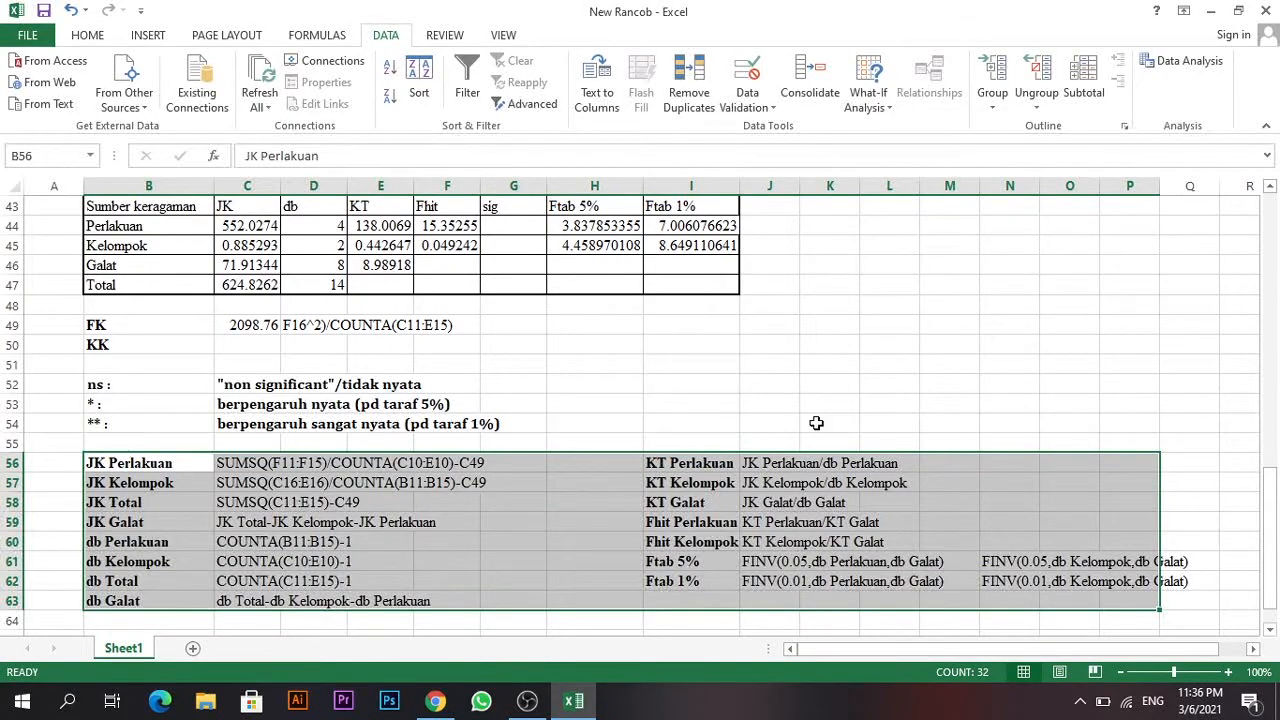
click(769, 380)
scroll(694, 376, up, 1)
scroll(608, 384, up, 6)
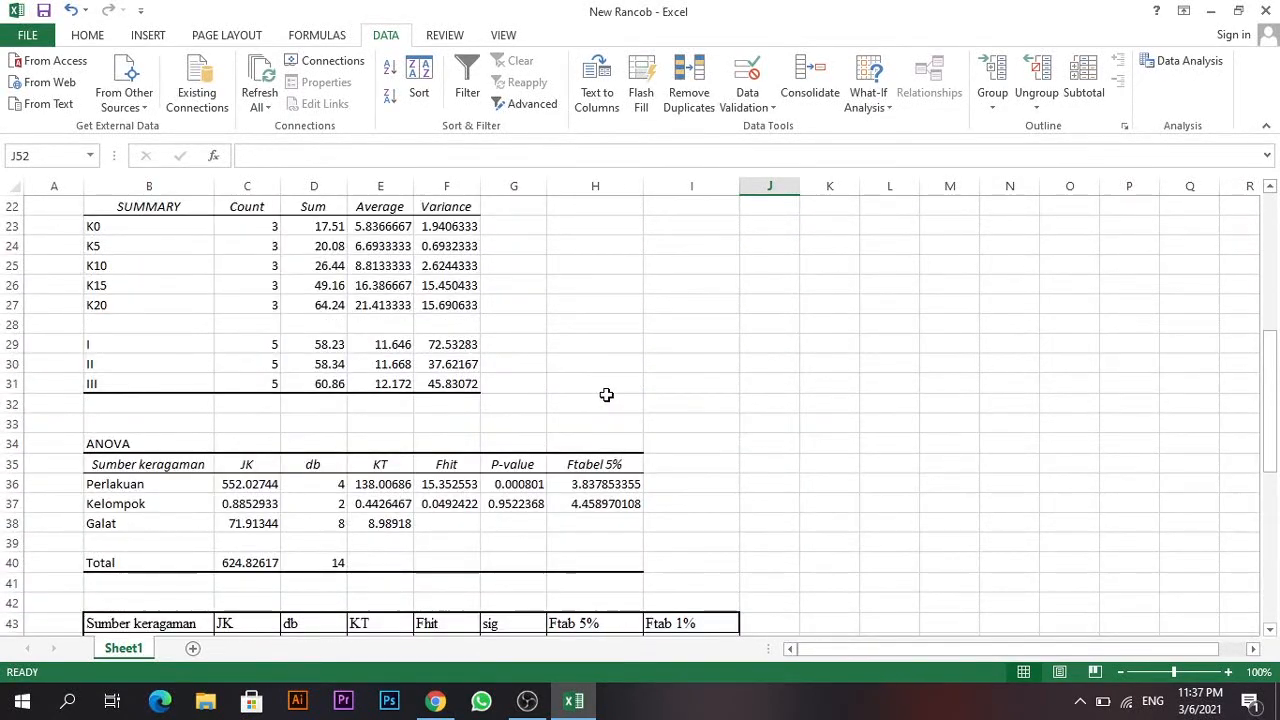
scroll(606, 394, down, 2)
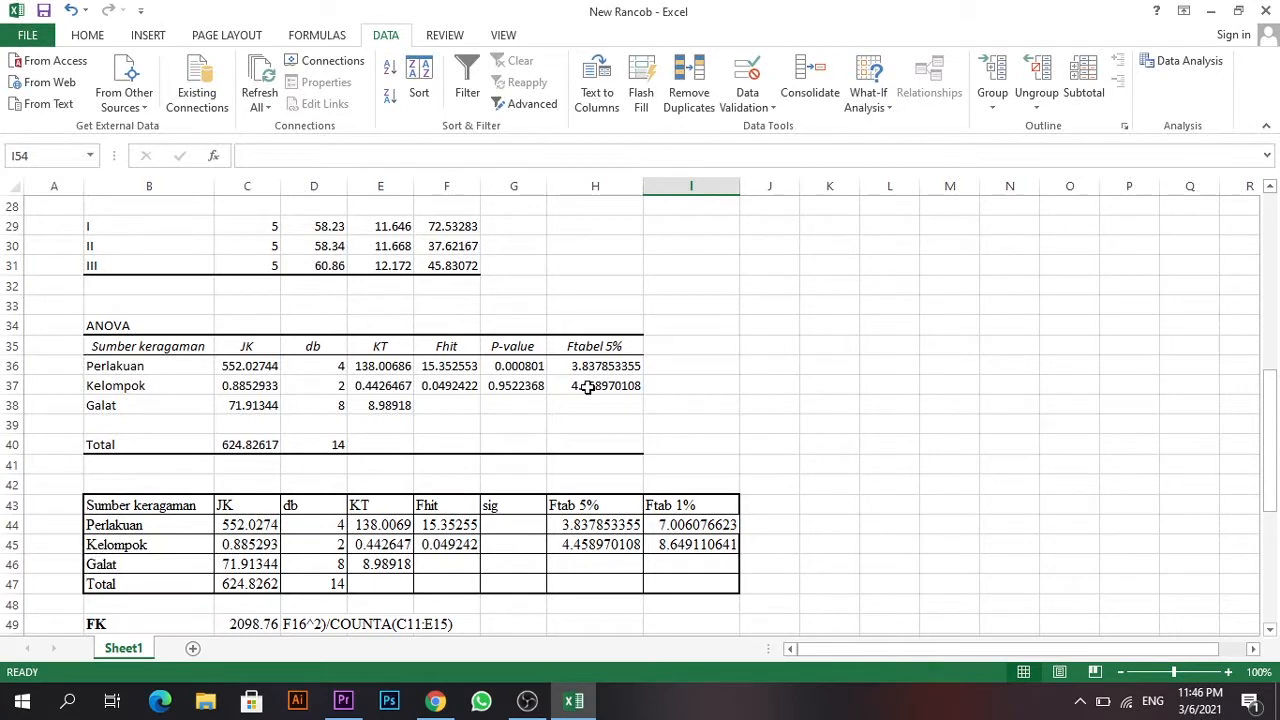
click(588, 387)
Begin the Perlakuan sig formula in G44 by comparing Fhit with Ftab 5%, as =if(F44>H44,"ns".
click(516, 527)
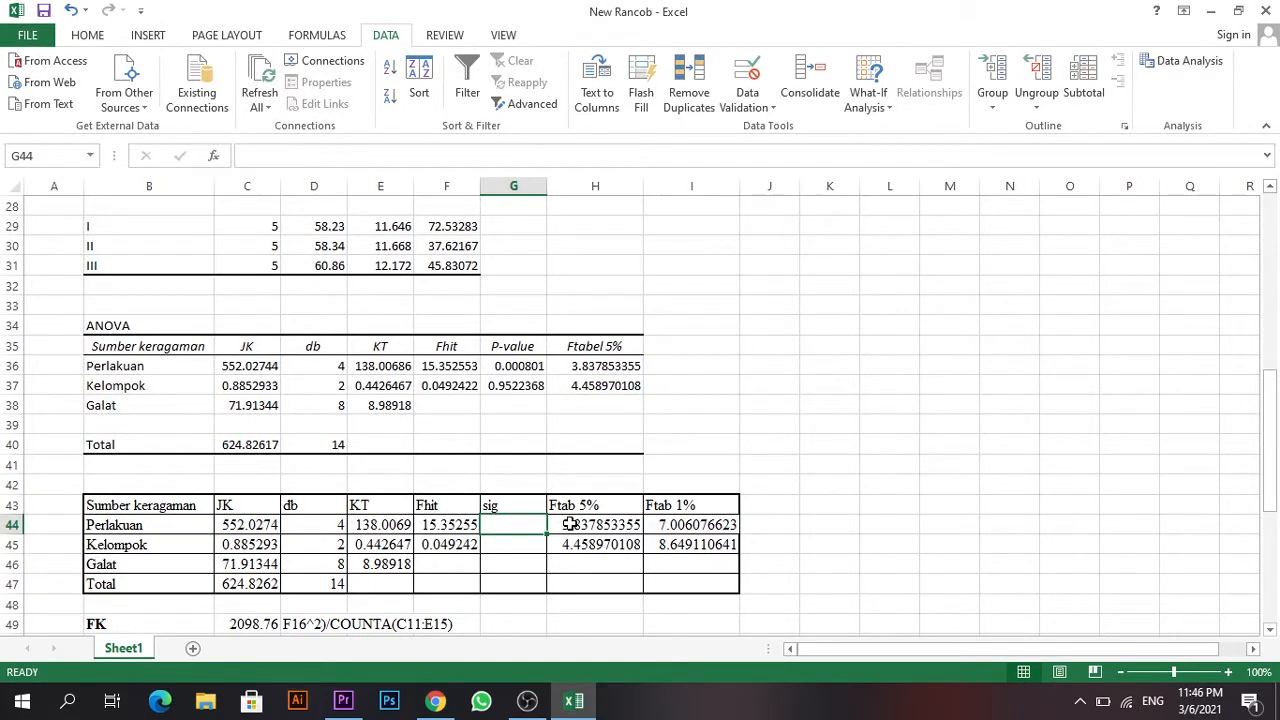
text(=)
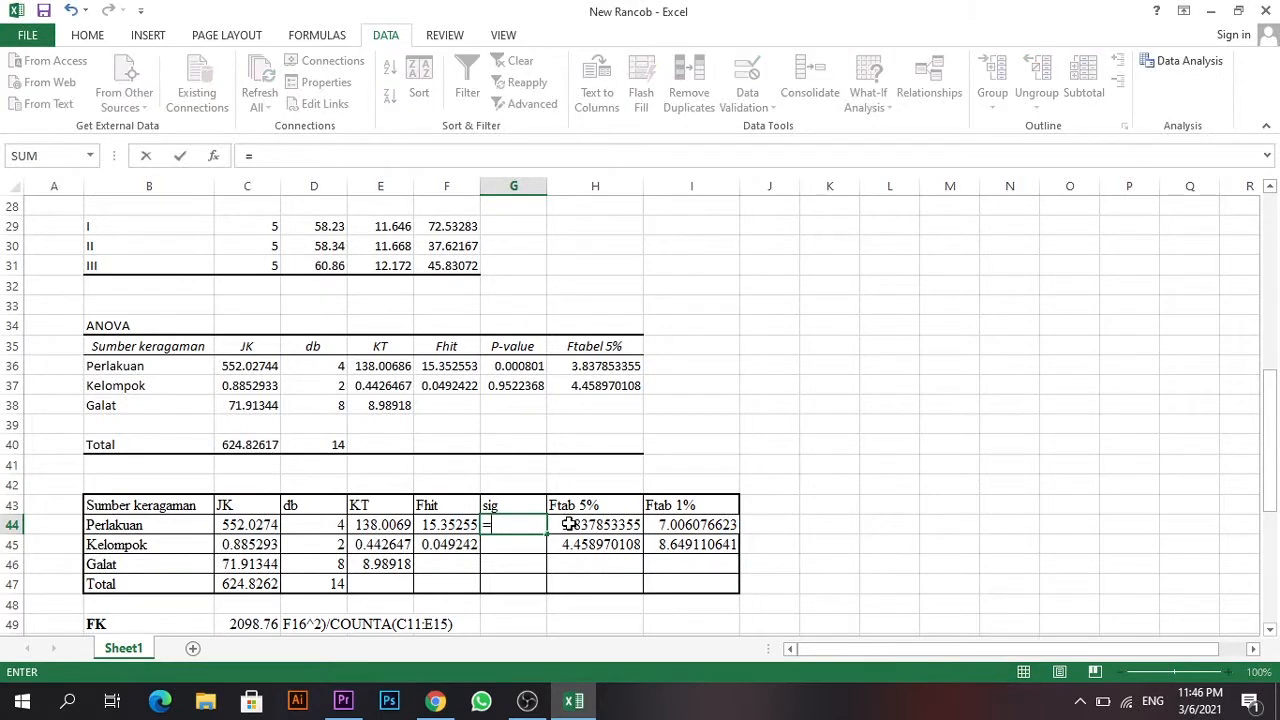
text(if()
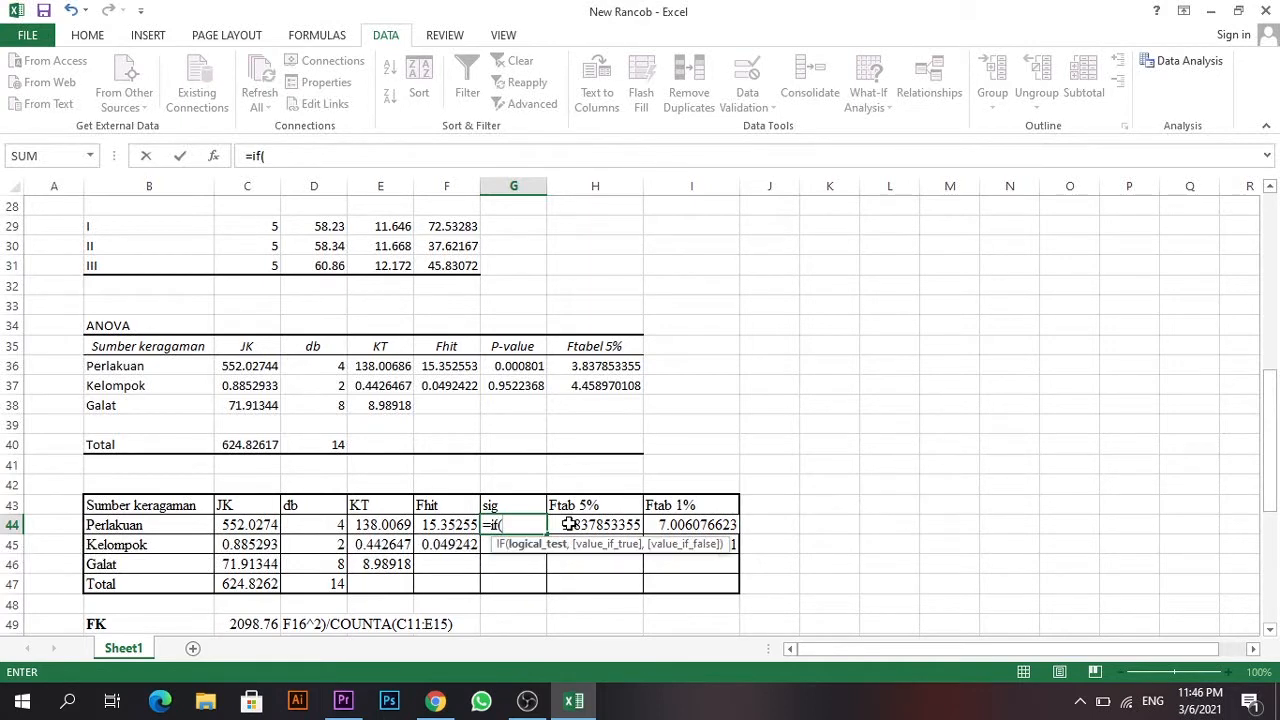
click(429, 525)
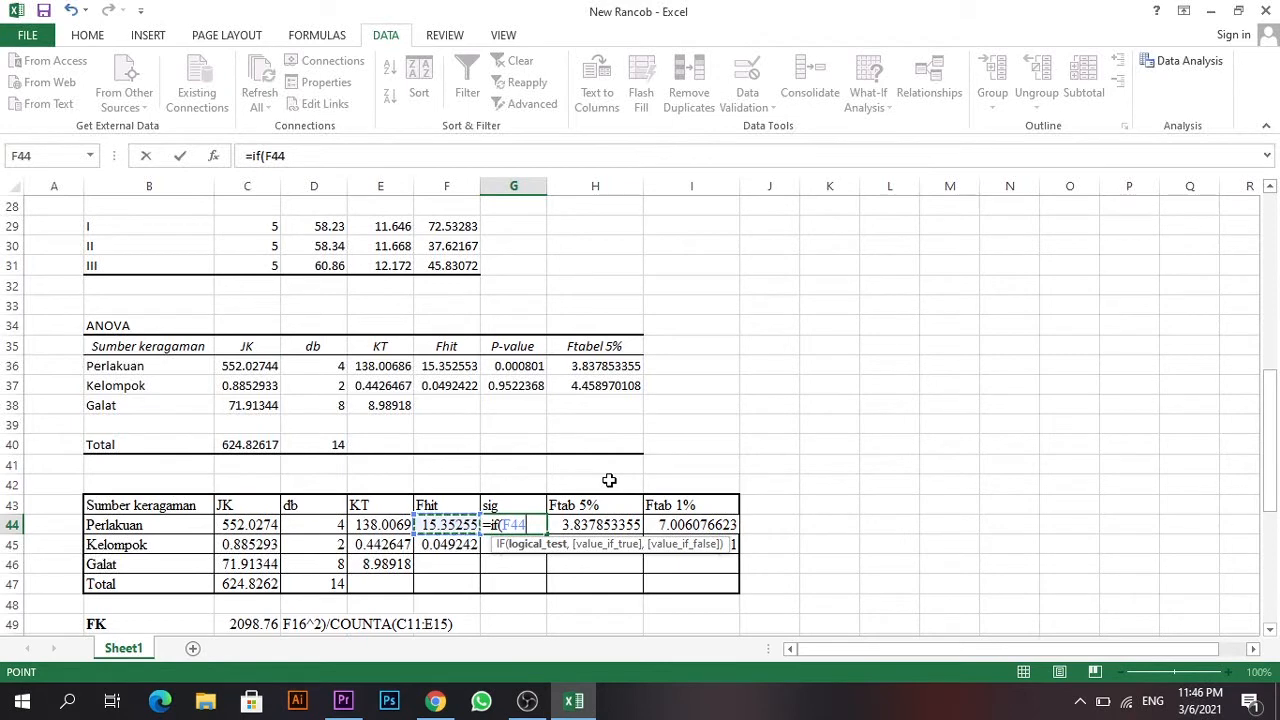
text(>)
click(574, 527)
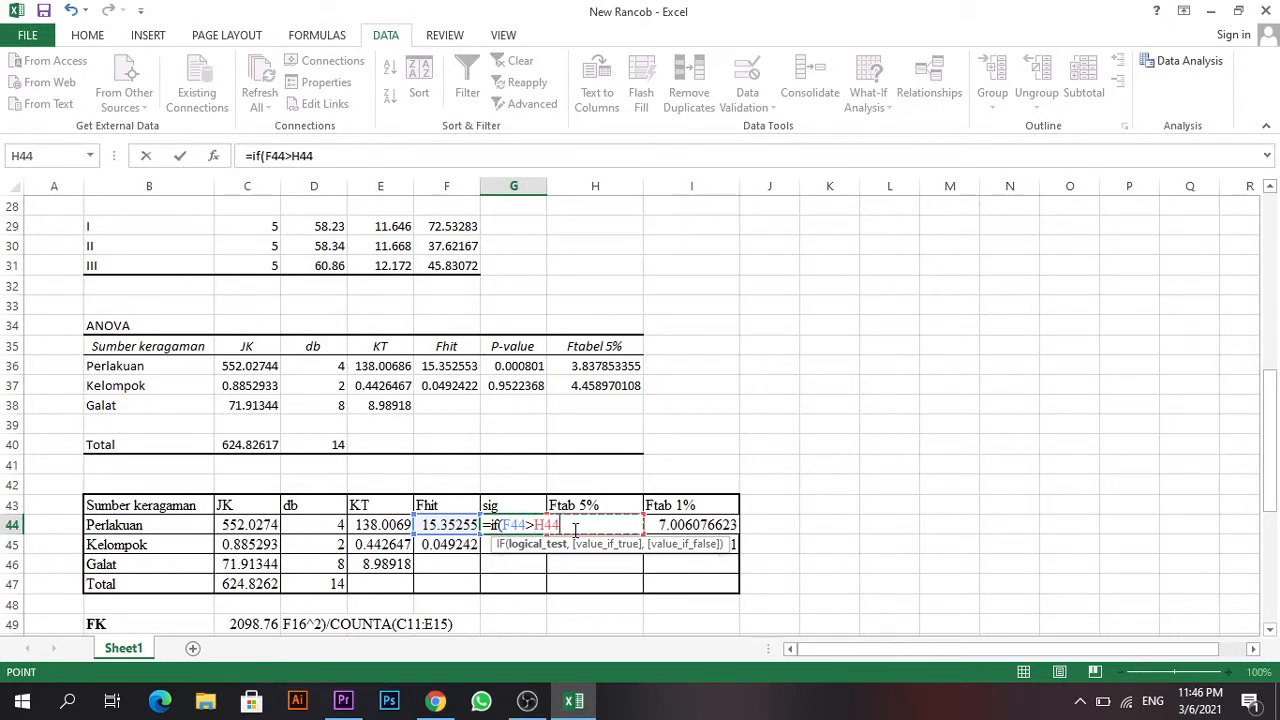
text(:)
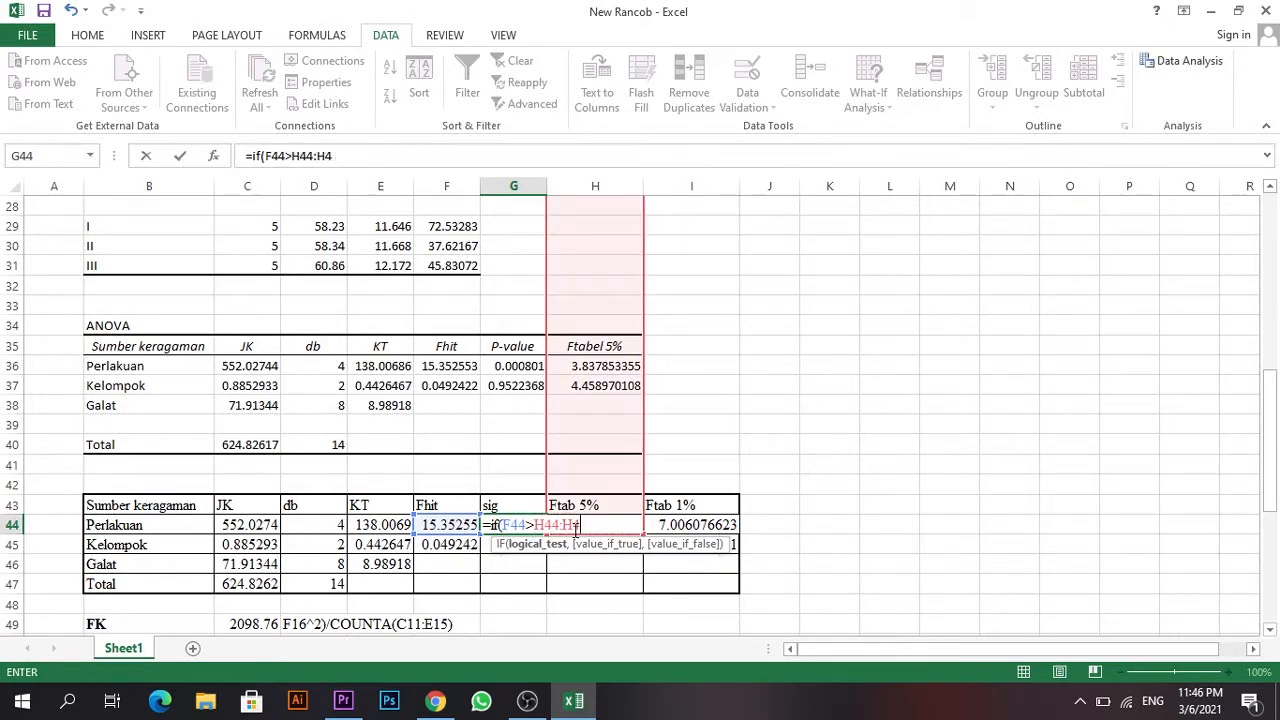
key(BackSpace)
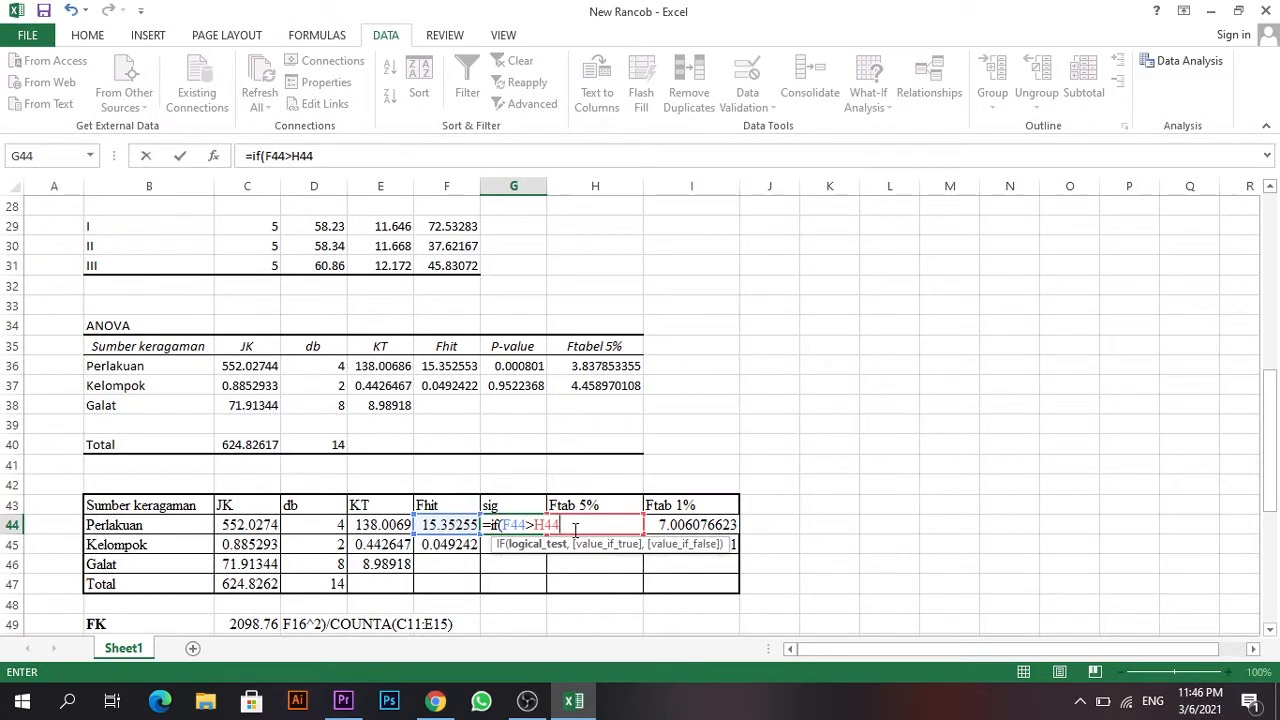
text(,"ns)
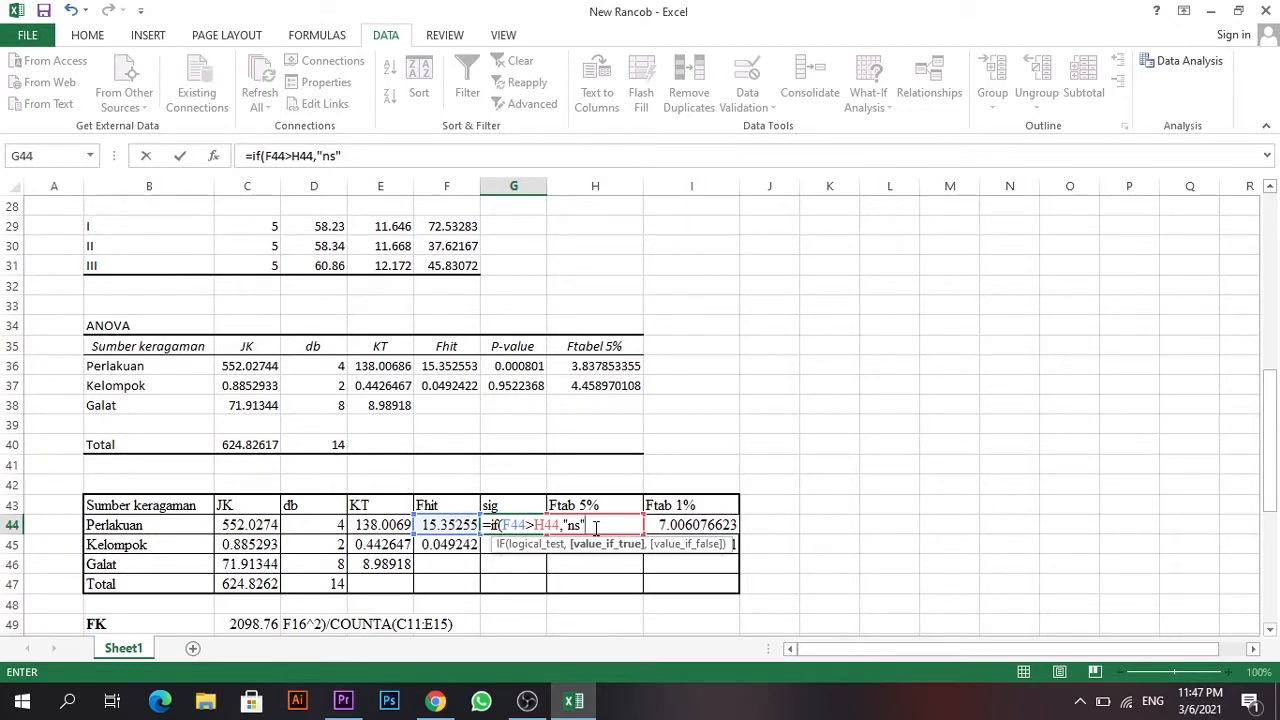
Complete G44 with a nested test of Fhit against Ftab 1%, making it =if(F44>H44,"ns",if(F44>I44,"*","**")).
text(,)
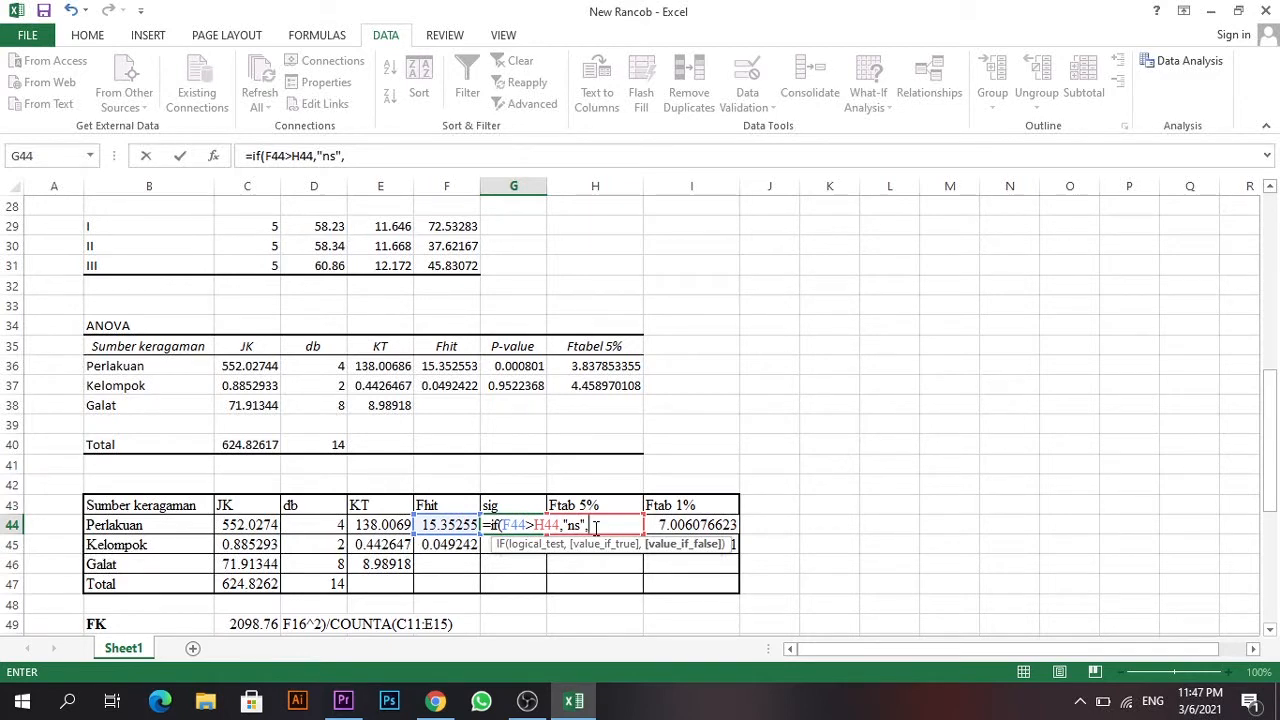
text(if()
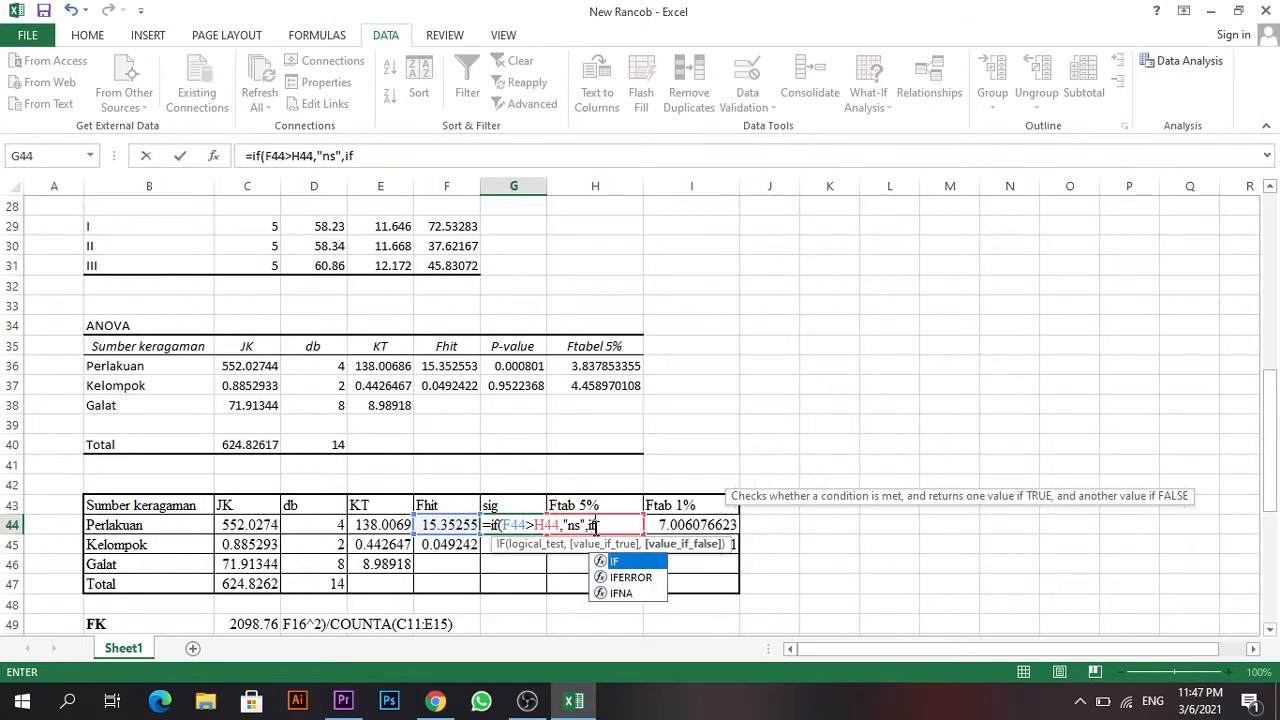
click(455, 524)
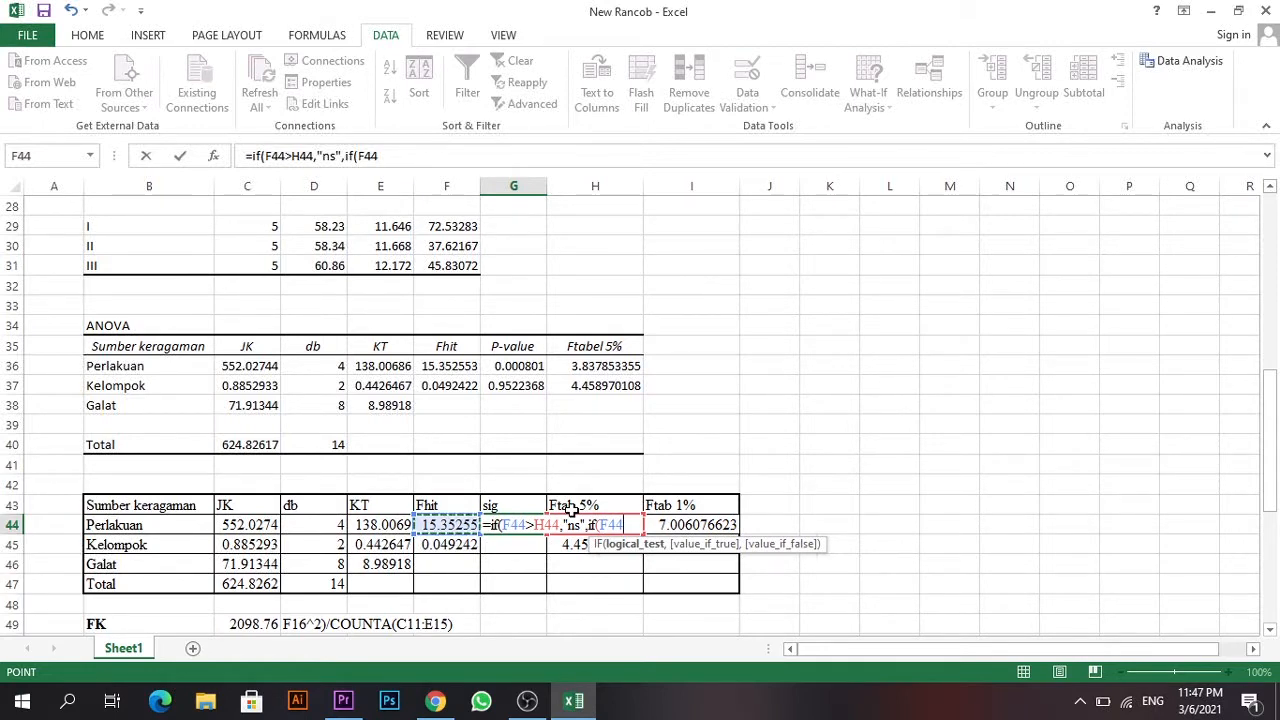
text(>)
click(704, 528)
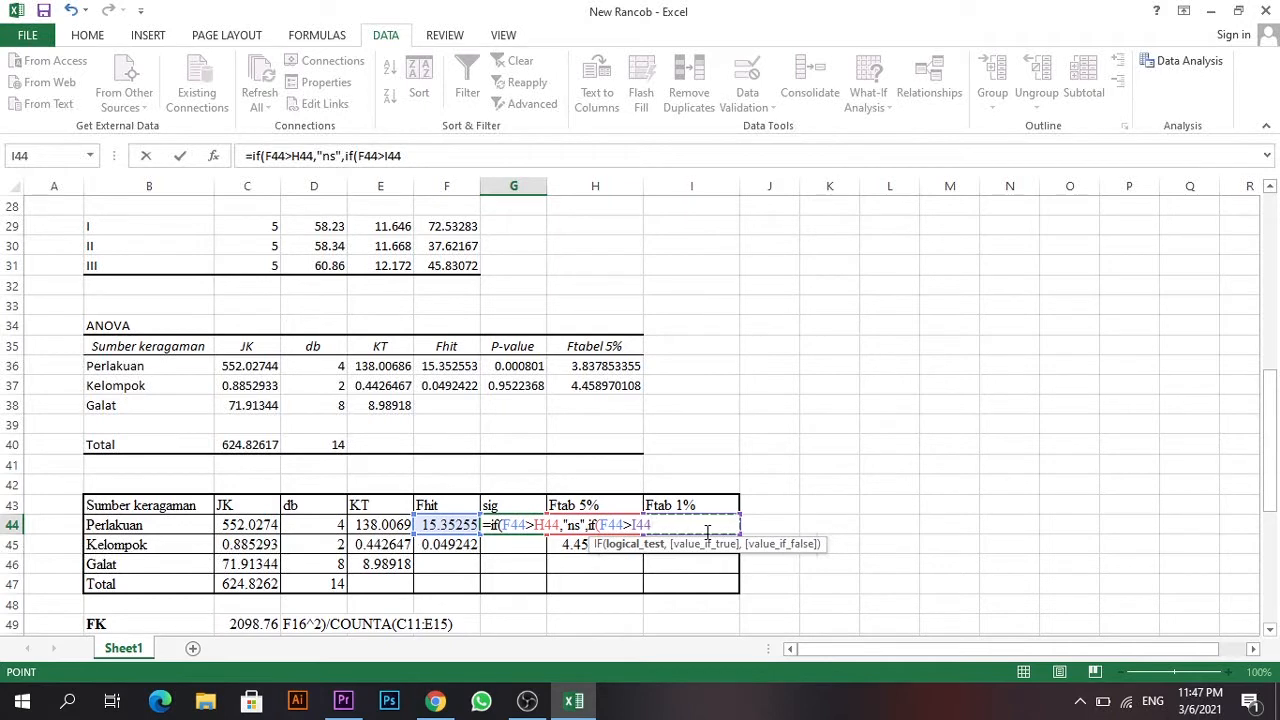
text(,"*)
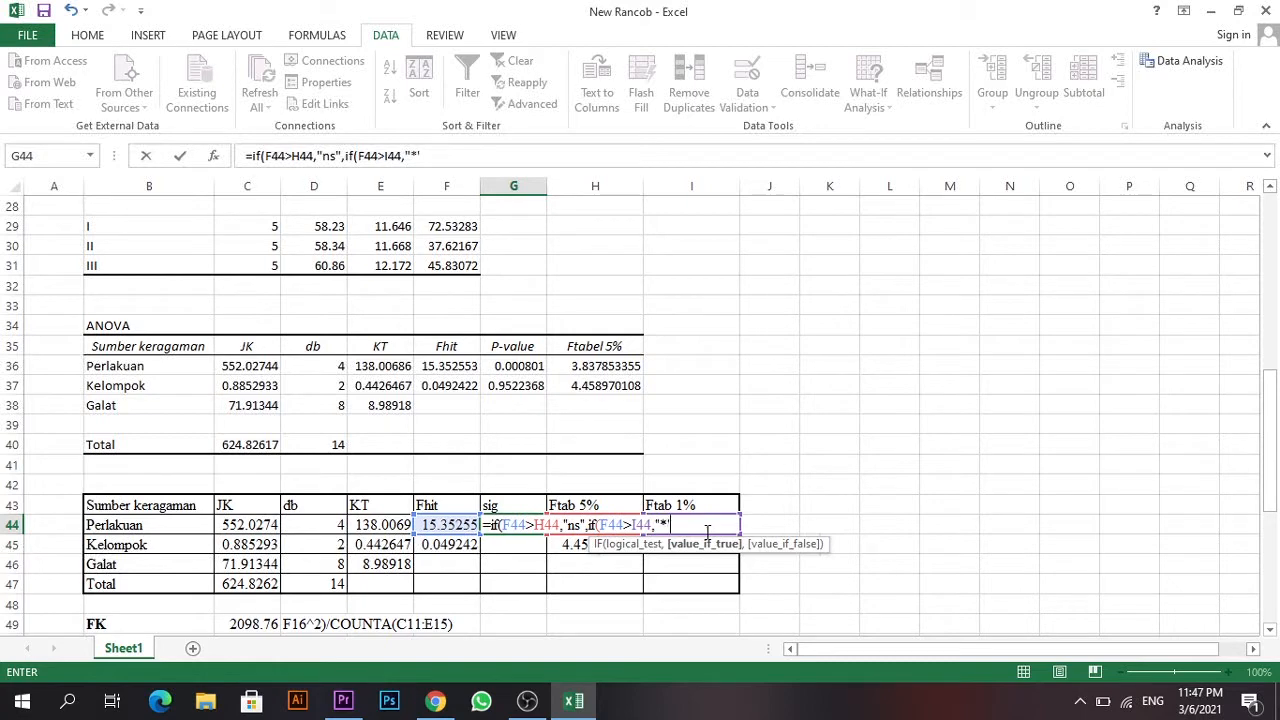
text(","**)
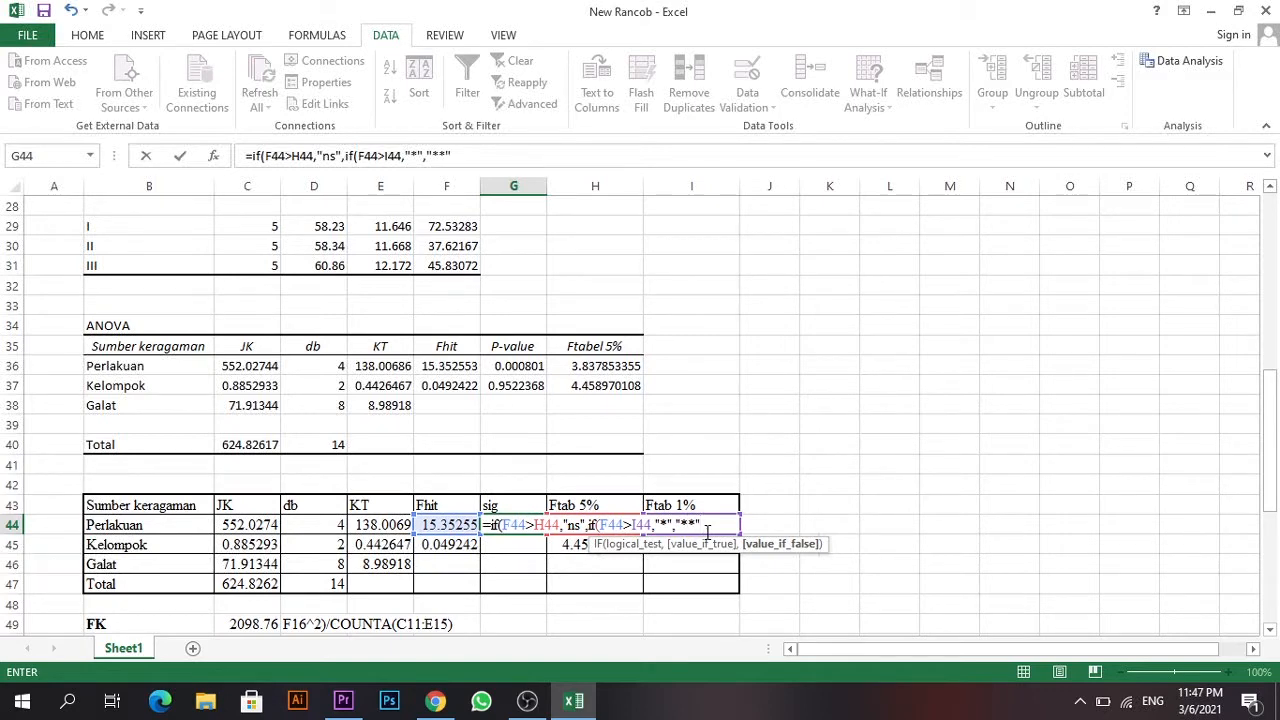
text(")))
key(Return)
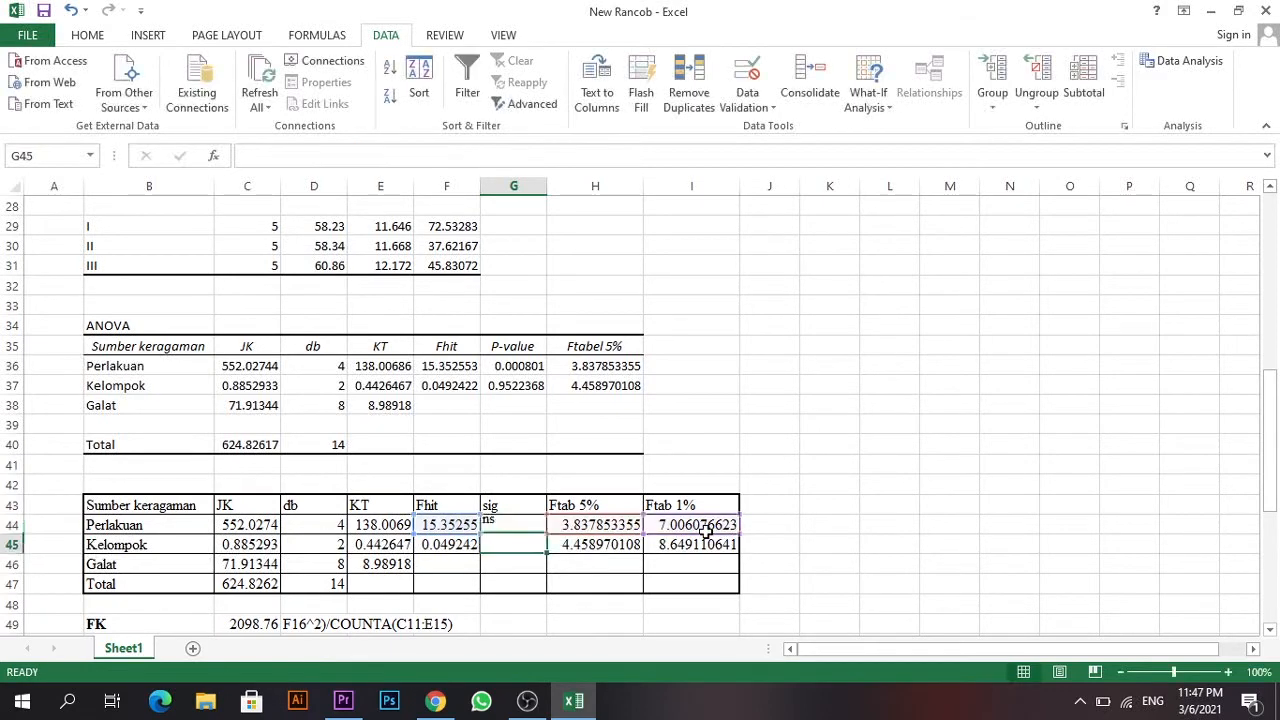
Fill the significance formula from the Perlakuan row down to the Kelompok row in the sig column of the lower ANOVA table.
click(538, 530)
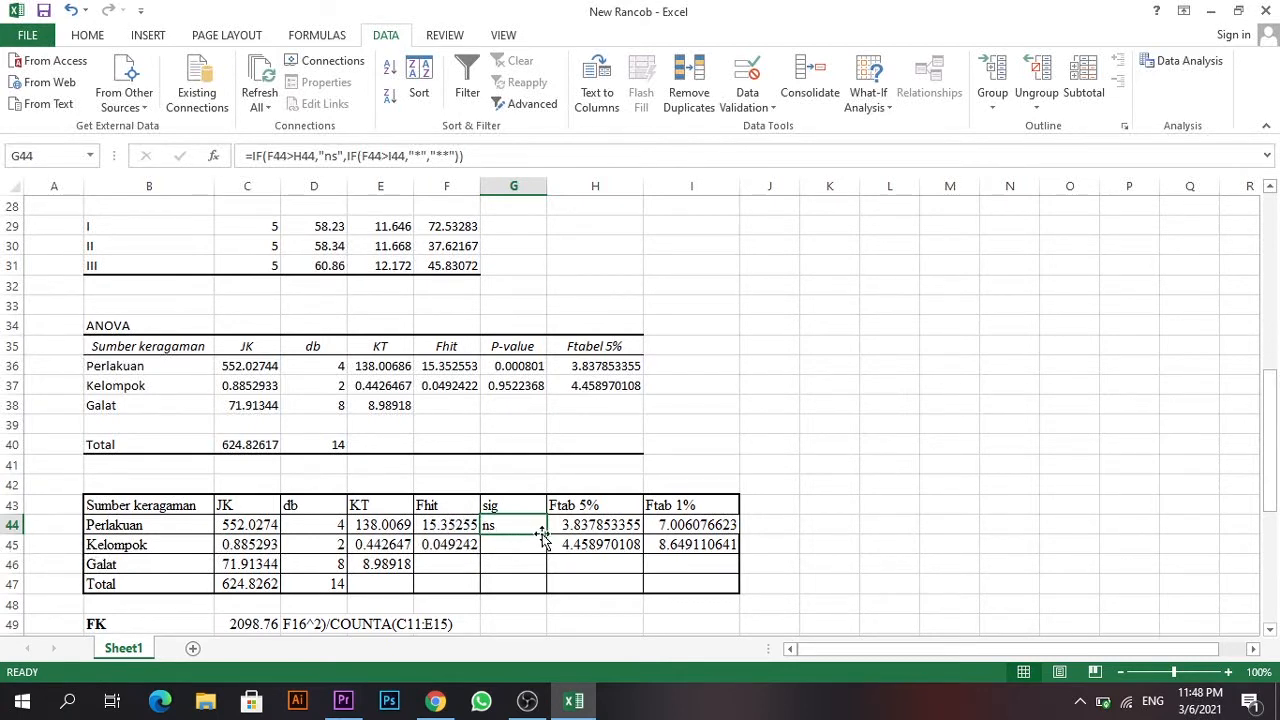
drag(545, 535, 546, 547)
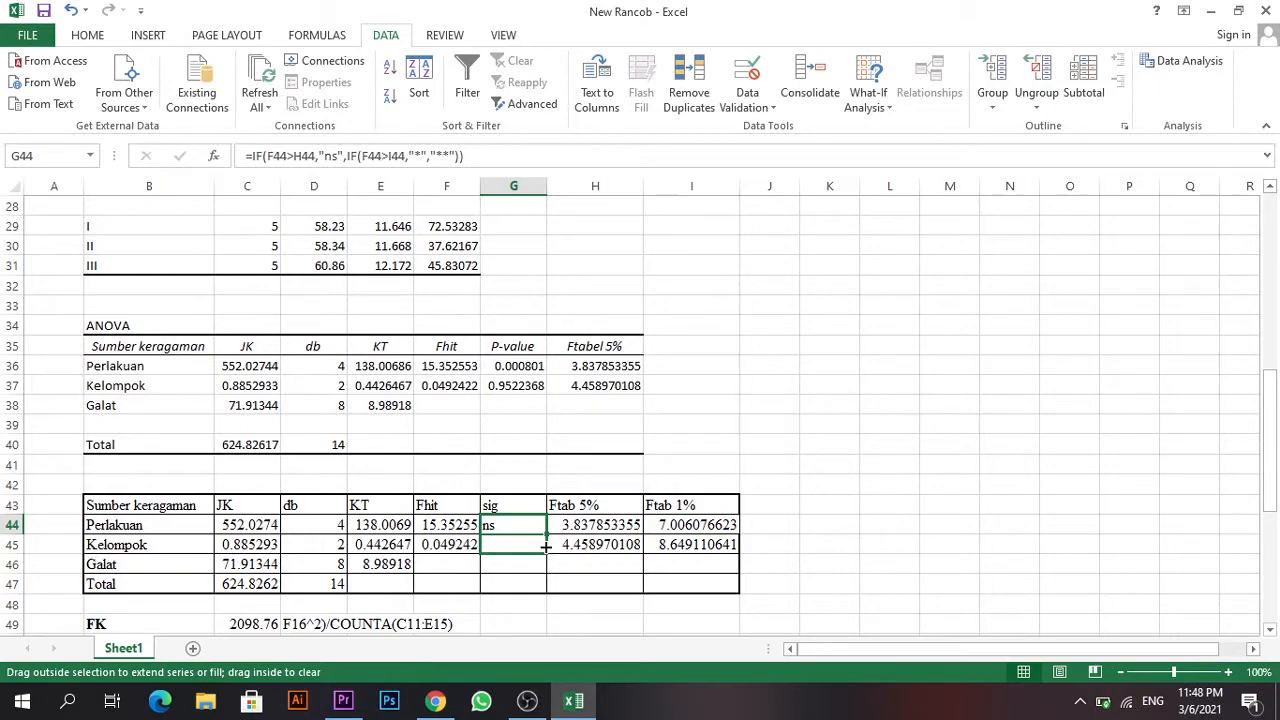
drag(546, 547, 546, 548)
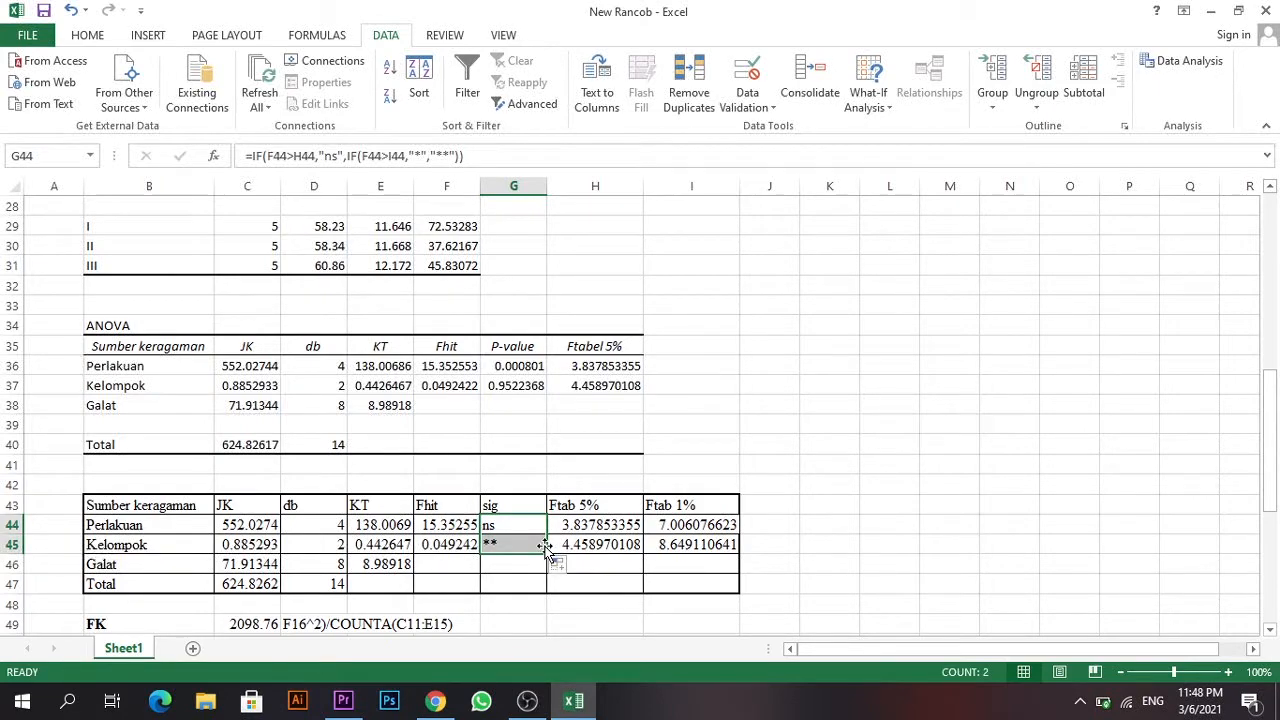
click(499, 567)
scroll(500, 560, down, 2)
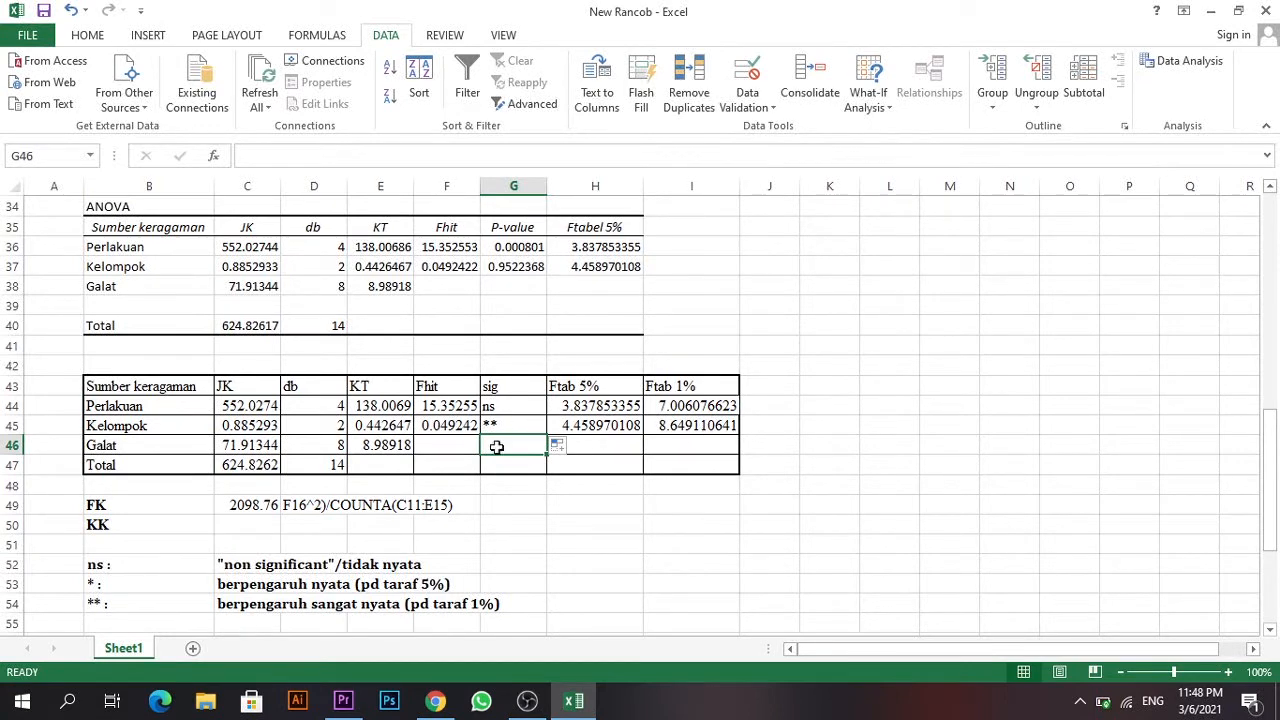
click(440, 425)
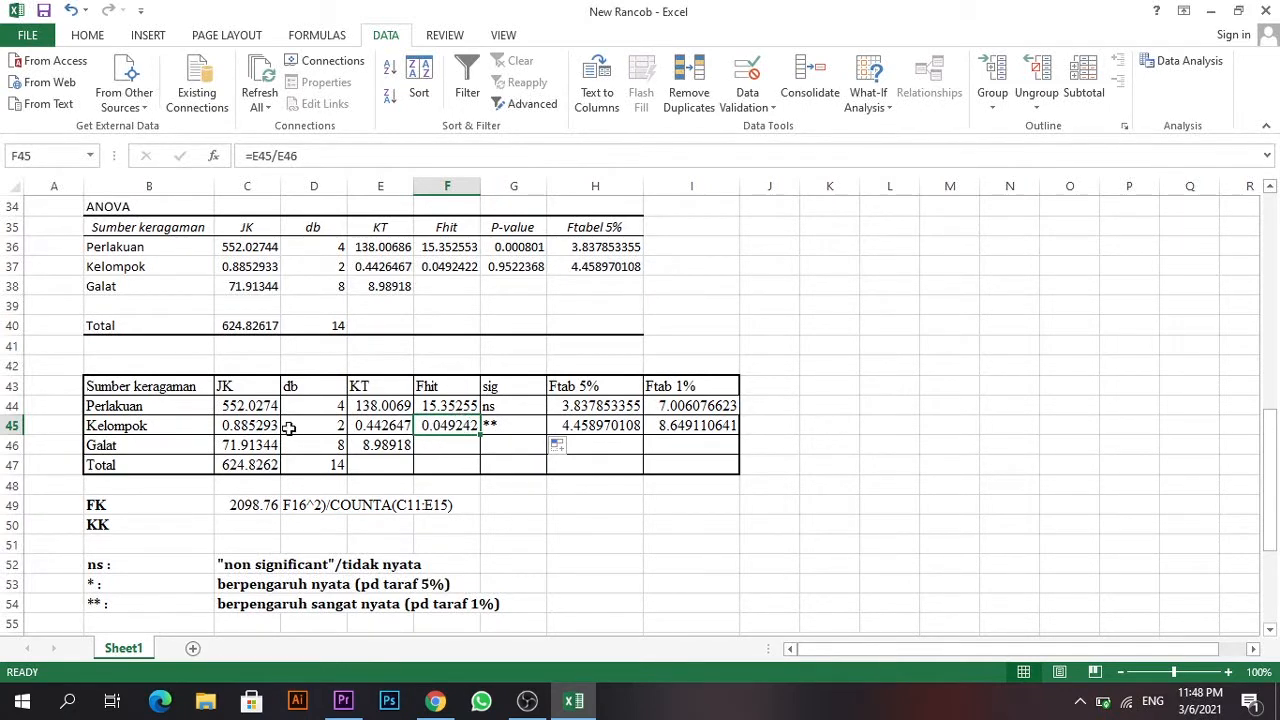
drag(98, 431, 706, 426)
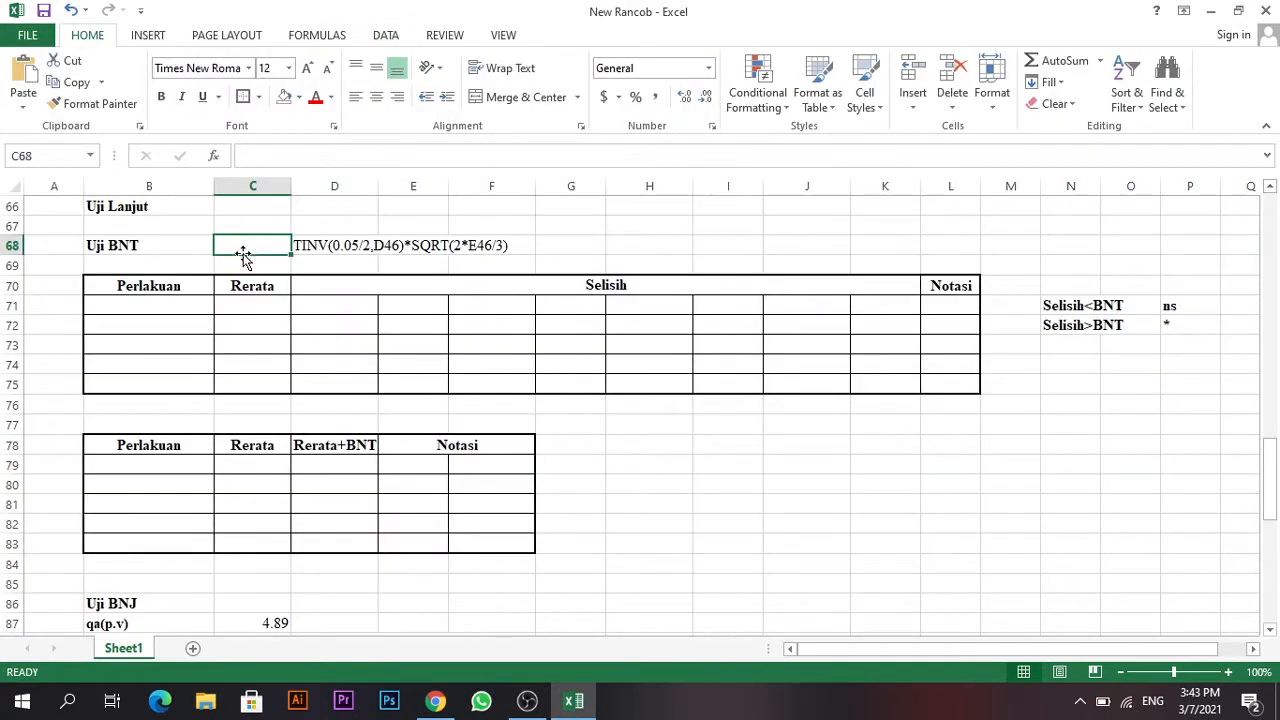
Examine the BNT formula text beside Uji BNT and the Galat db and KT cells in the ANOVA table that it references.
click(338, 268)
click(256, 252)
click(337, 241)
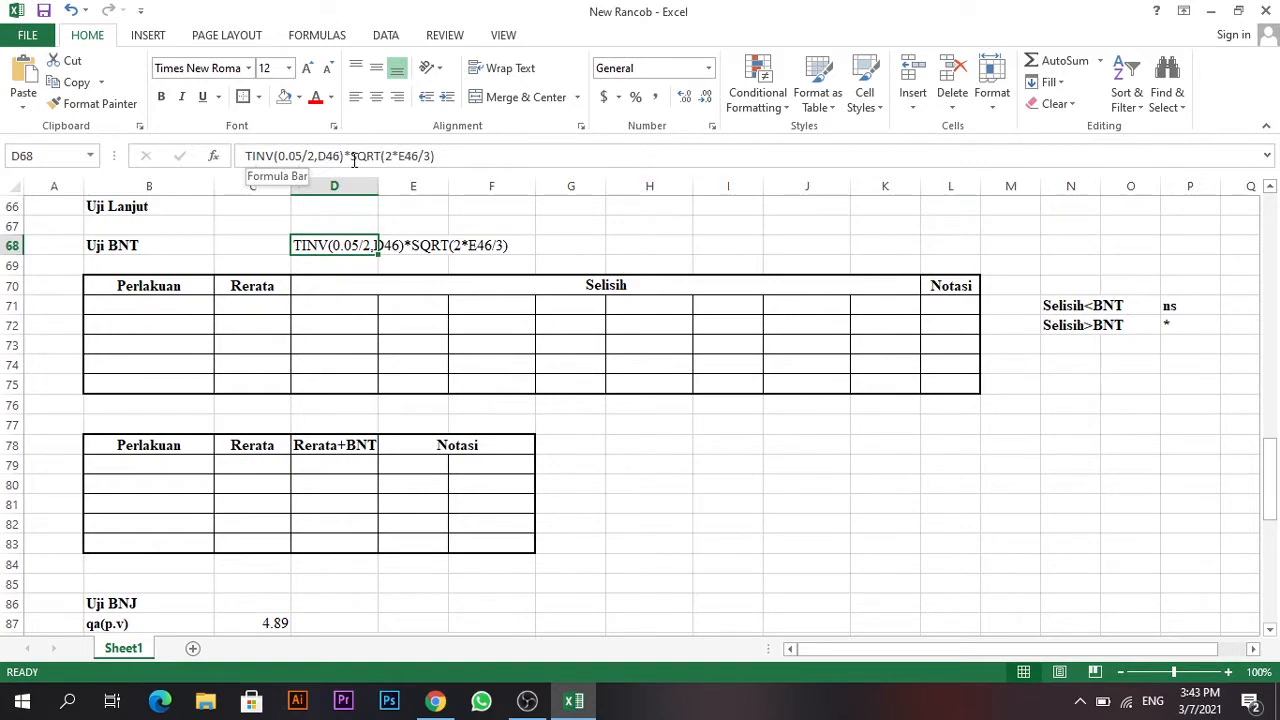
scroll(400, 262, up, 10)
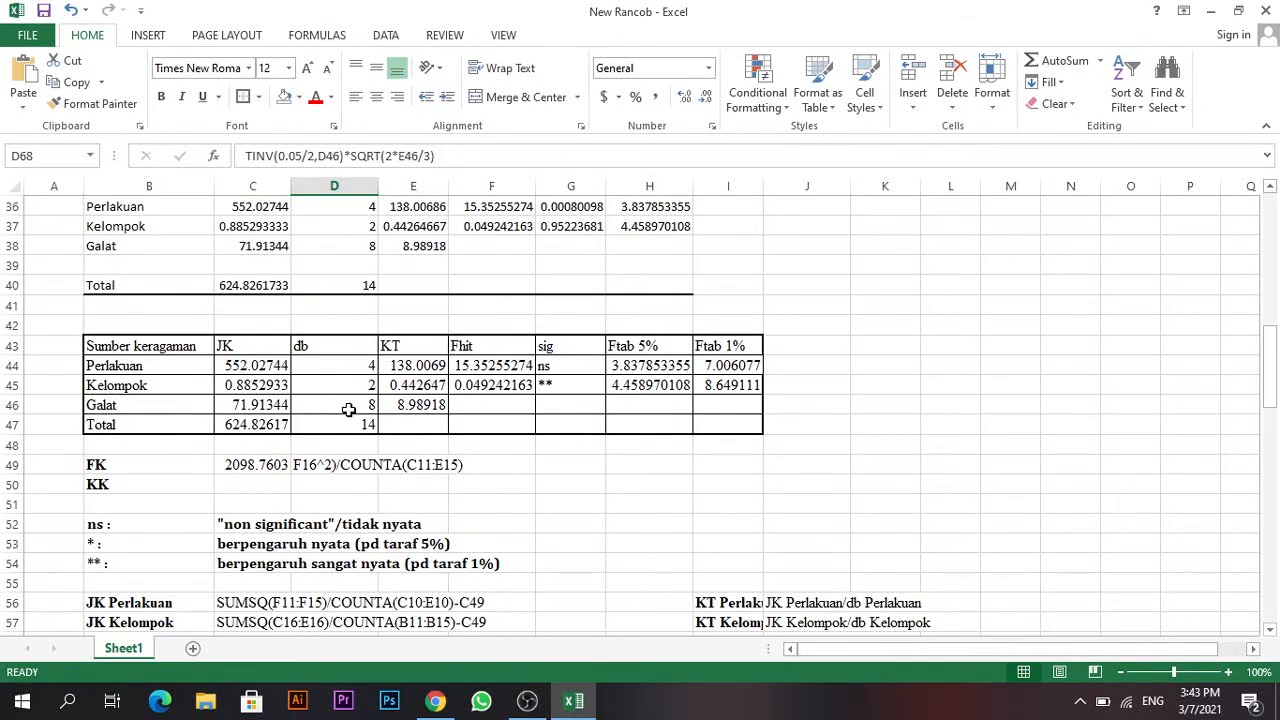
scroll(348, 410, down, 9)
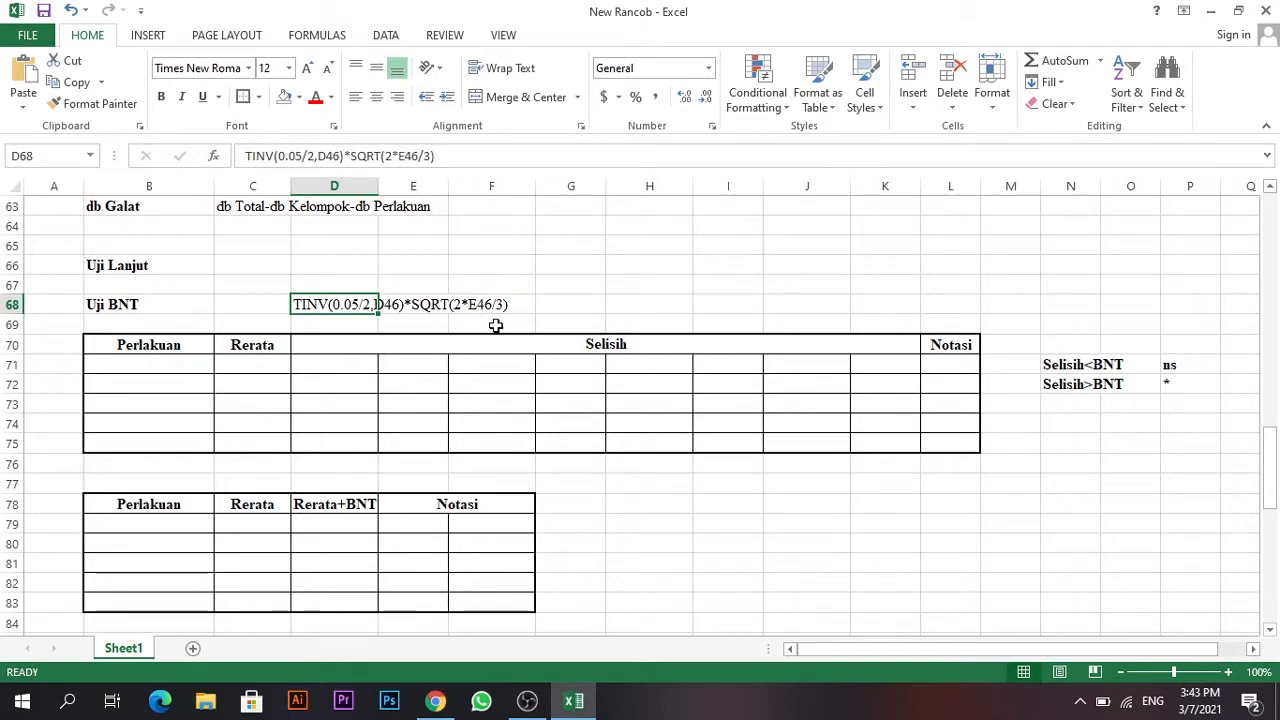
scroll(308, 302, up, 9)
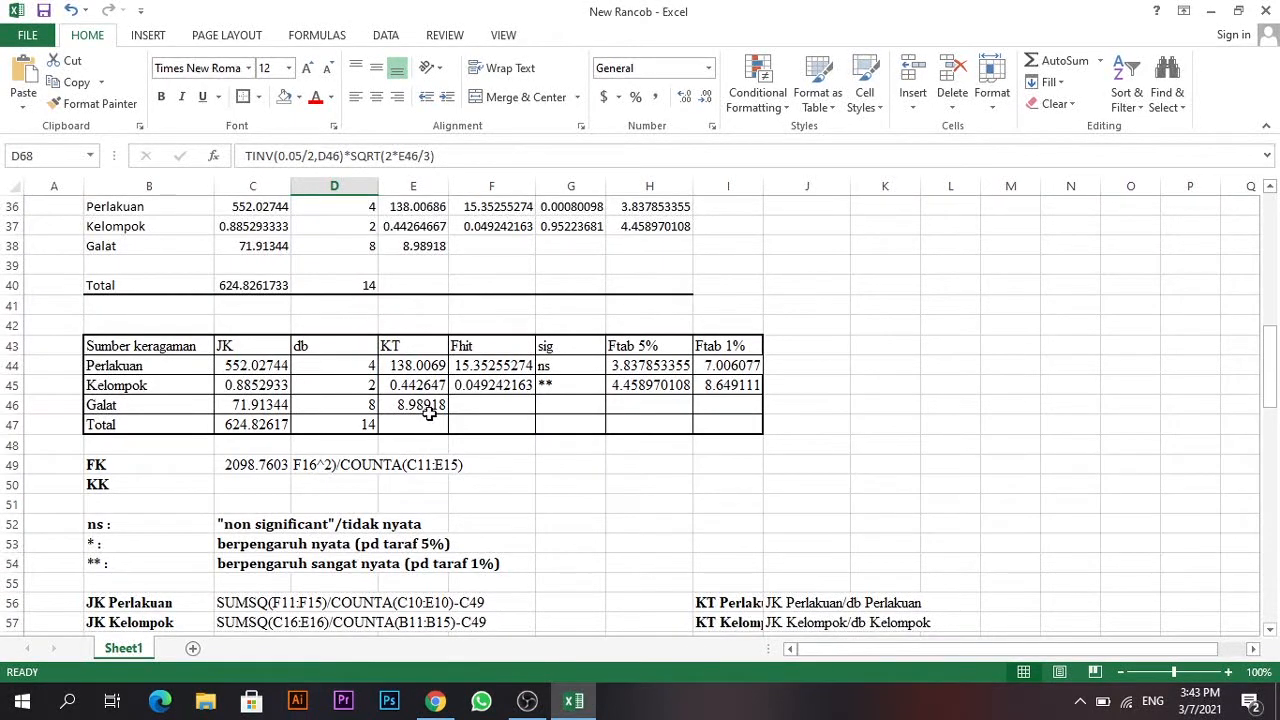
scroll(425, 427, down, 6)
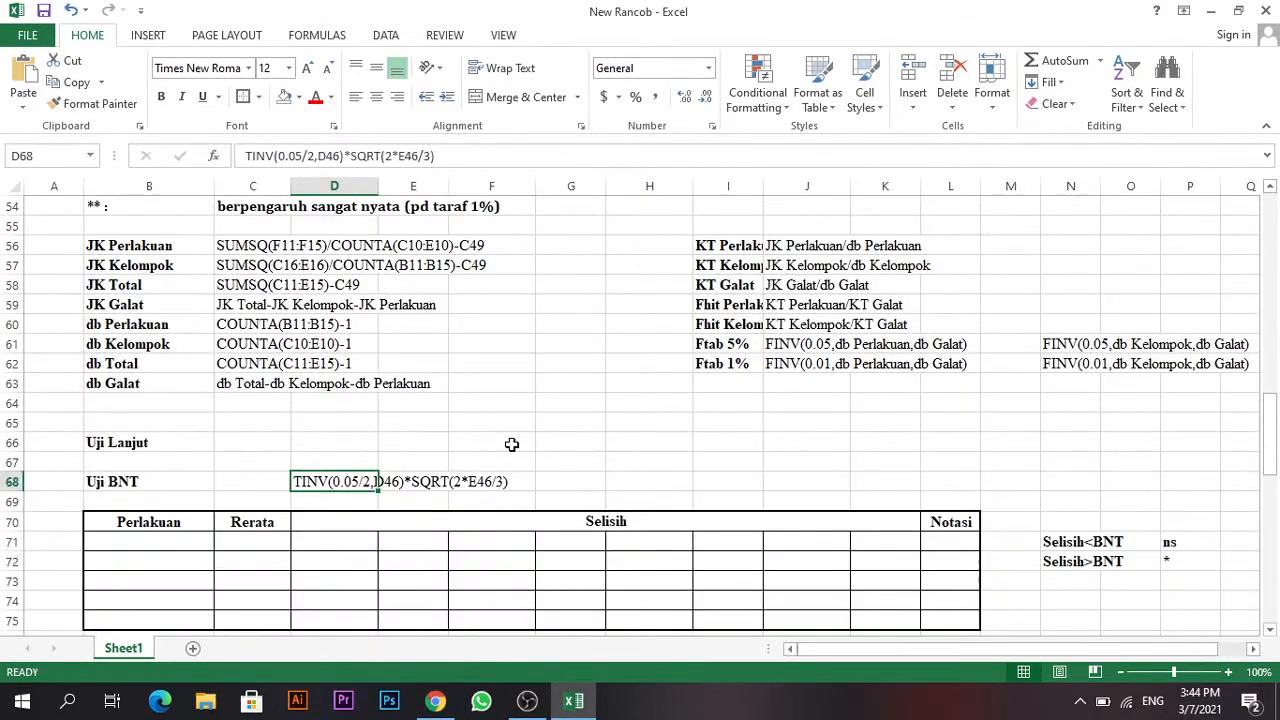
Check the Kelompok headings I to III in the Umur Simpan Daging Ayam data table for the number of groups.
scroll(508, 442, up, 18)
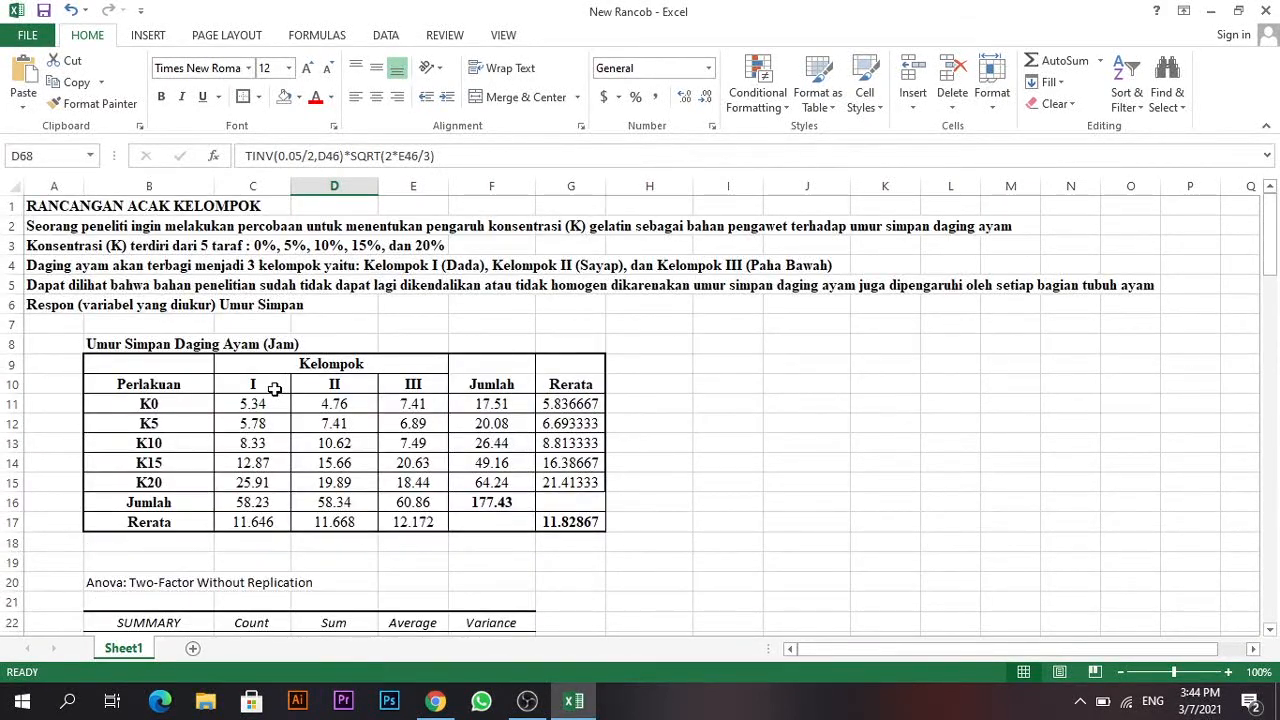
drag(272, 390, 413, 386)
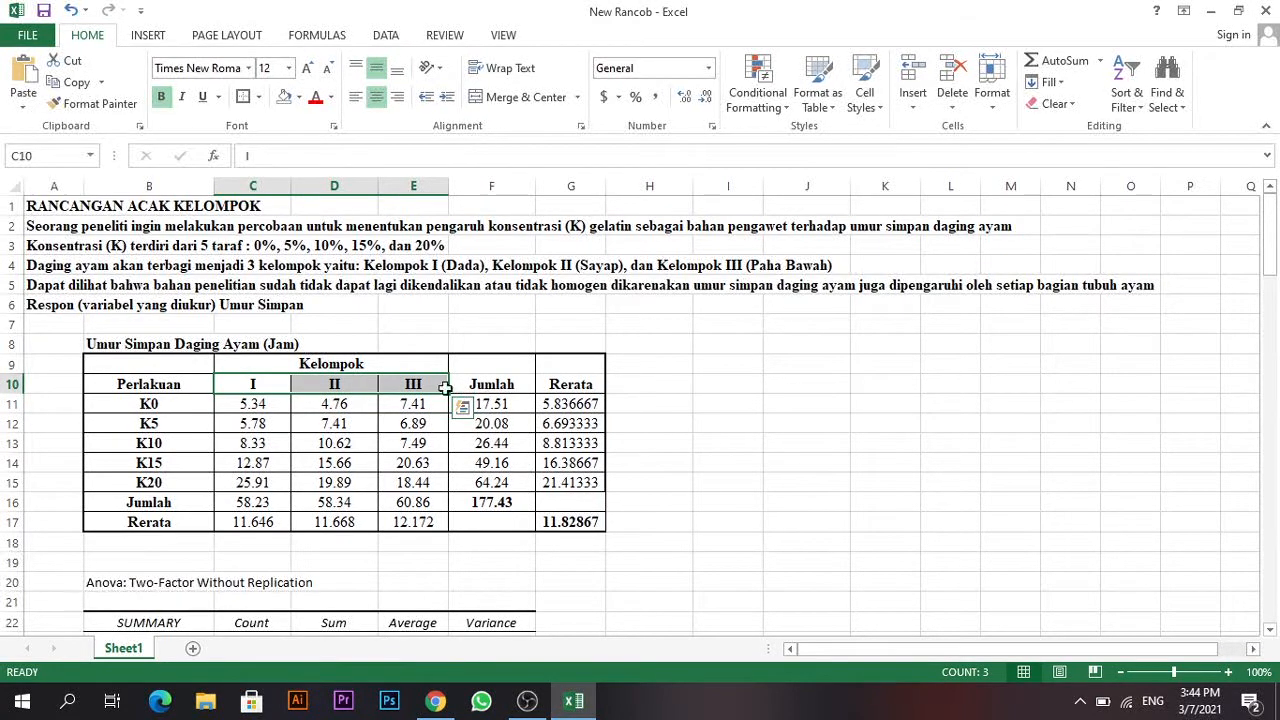
drag(228, 385, 409, 386)
click(259, 404)
click(253, 370)
click(253, 390)
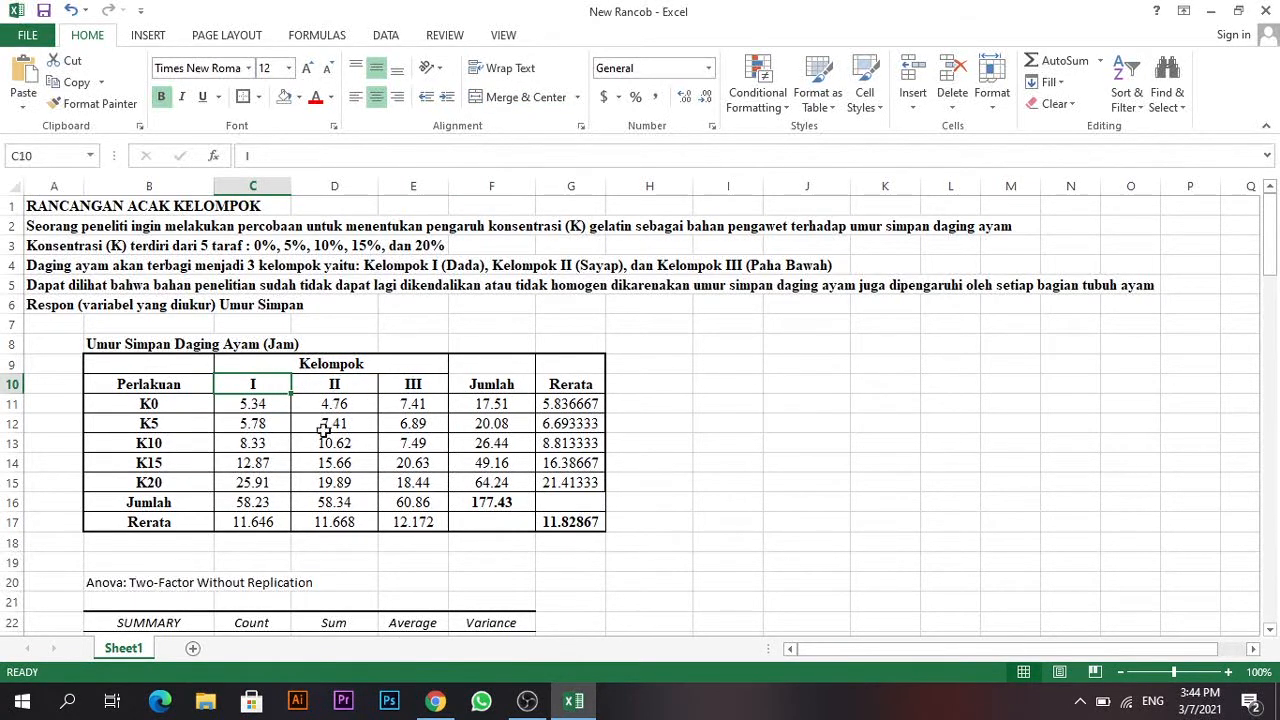
Enter the BNT formula =TINV(0.05/2,D46)*SQRT(2*E46/3) in cell C68, reusing the formula text from D68.
scroll(328, 426, down, 17)
scroll(333, 423, down, 3)
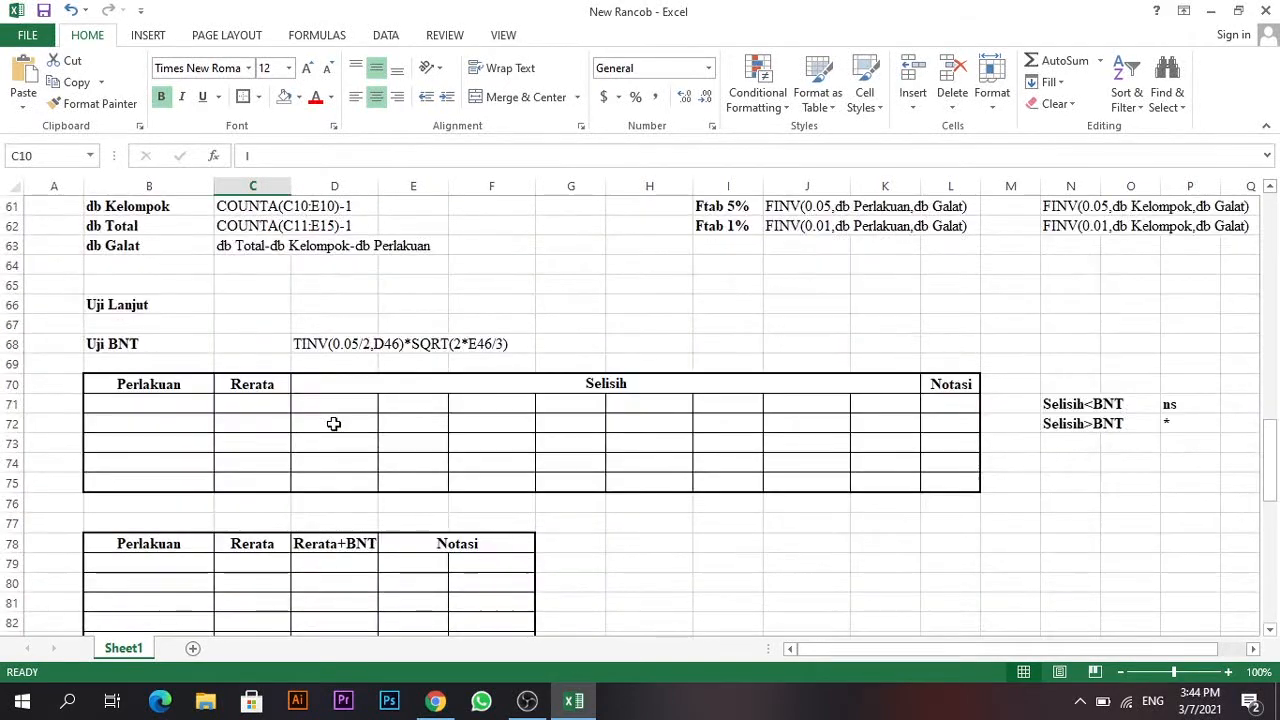
scroll(333, 423, up, 4)
scroll(333, 423, down, 3)
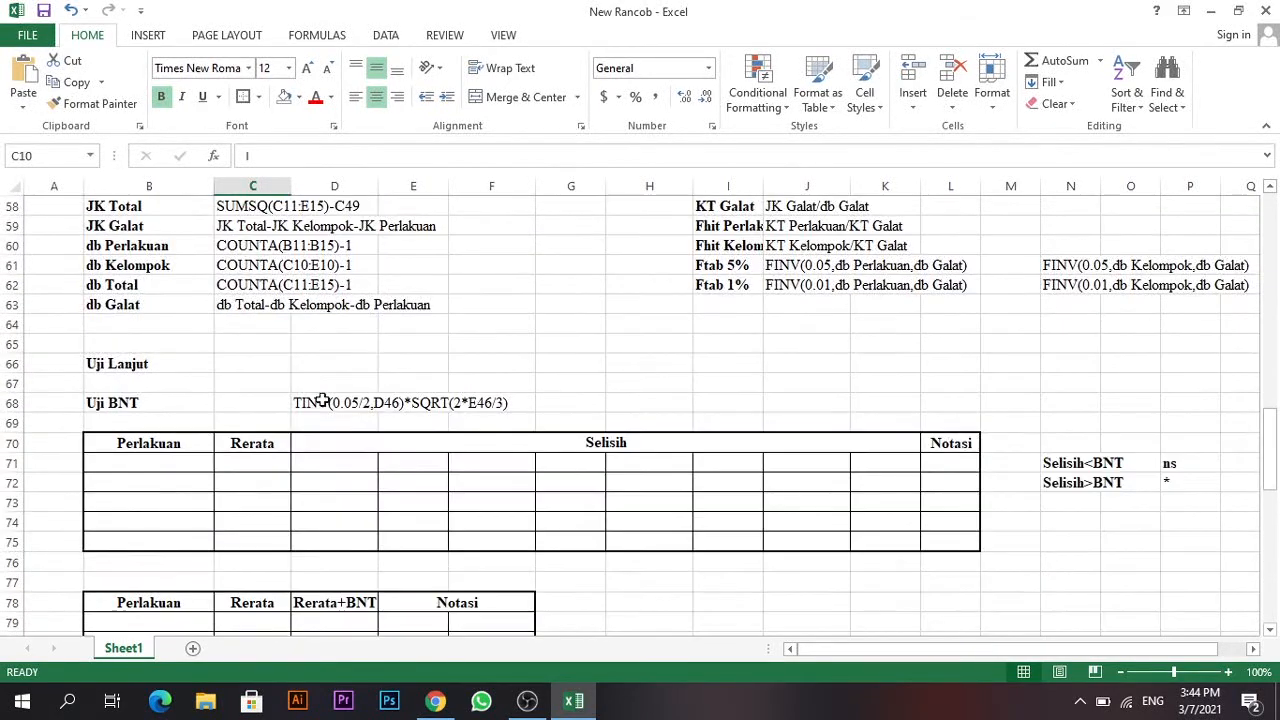
click(330, 402)
drag(445, 155, 245, 160)
key(ctrl+c)
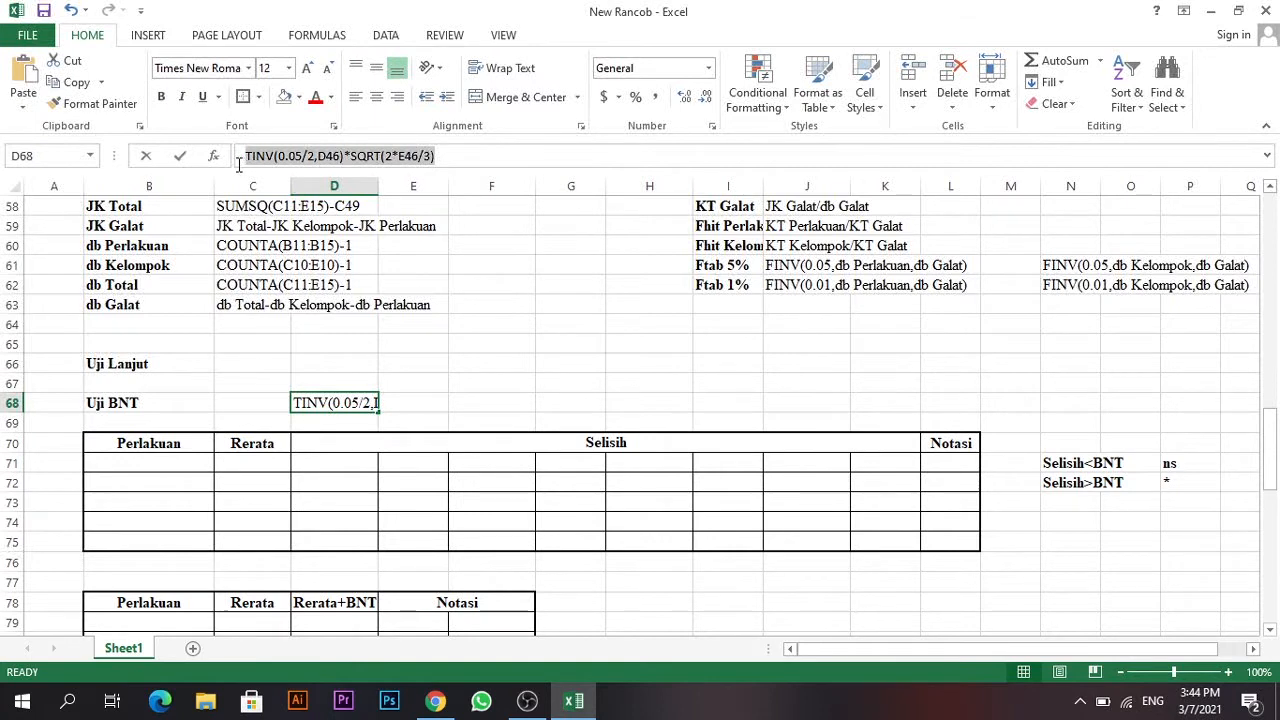
click(243, 408)
text(=)
key(ctrl+v)
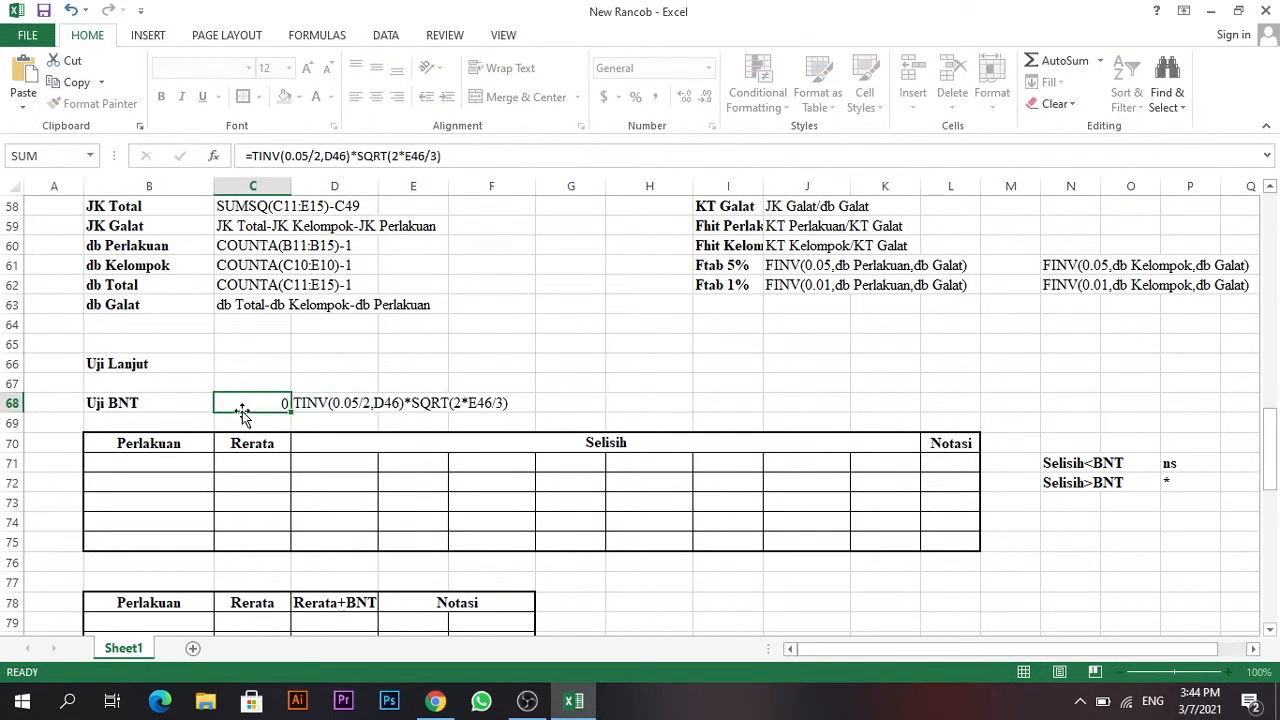
key(Return)
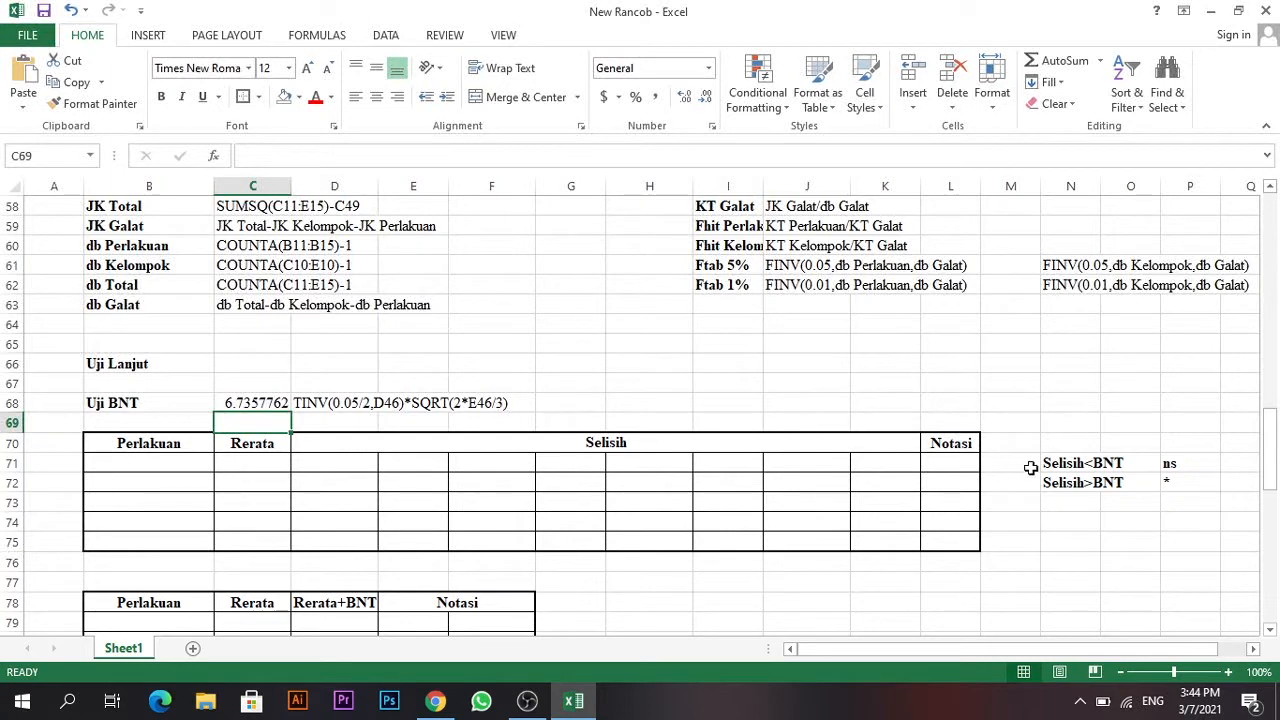
click(1189, 484)
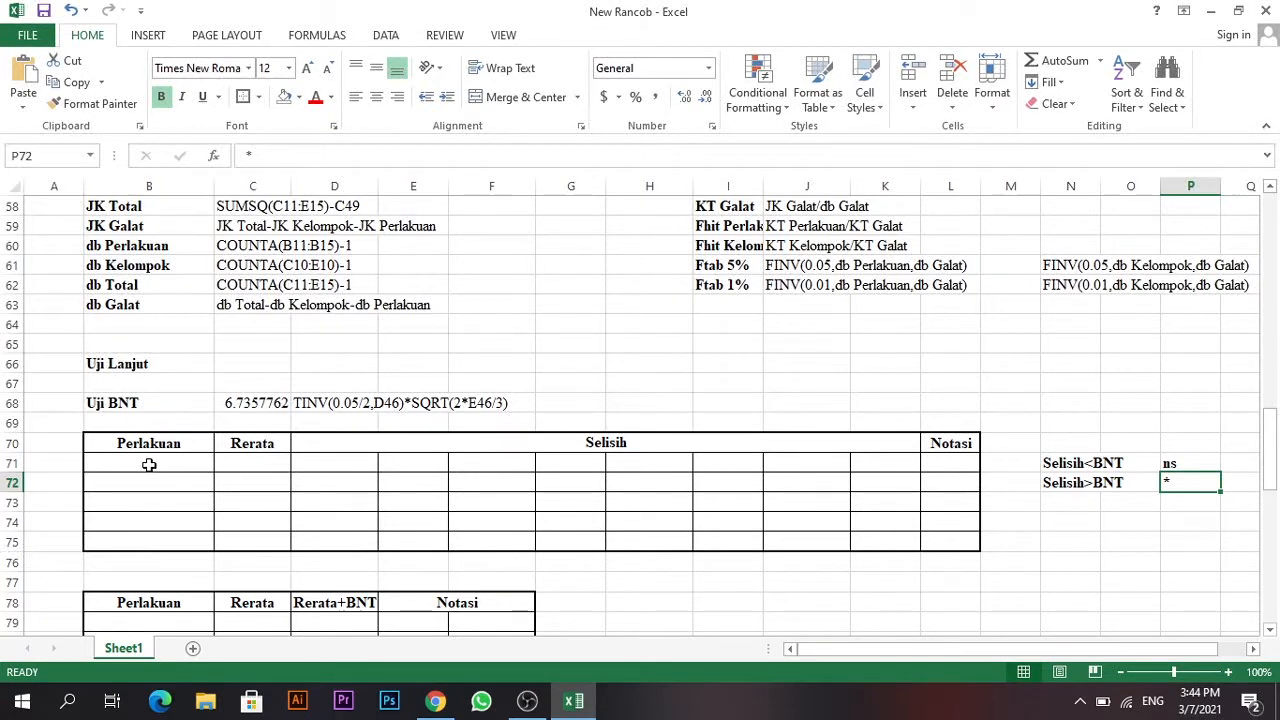
Copy the Perlakuan heading and treatment labels K0 to K20 from the data table into the Perlakuan column of the first BNT table.
drag(174, 459, 240, 545)
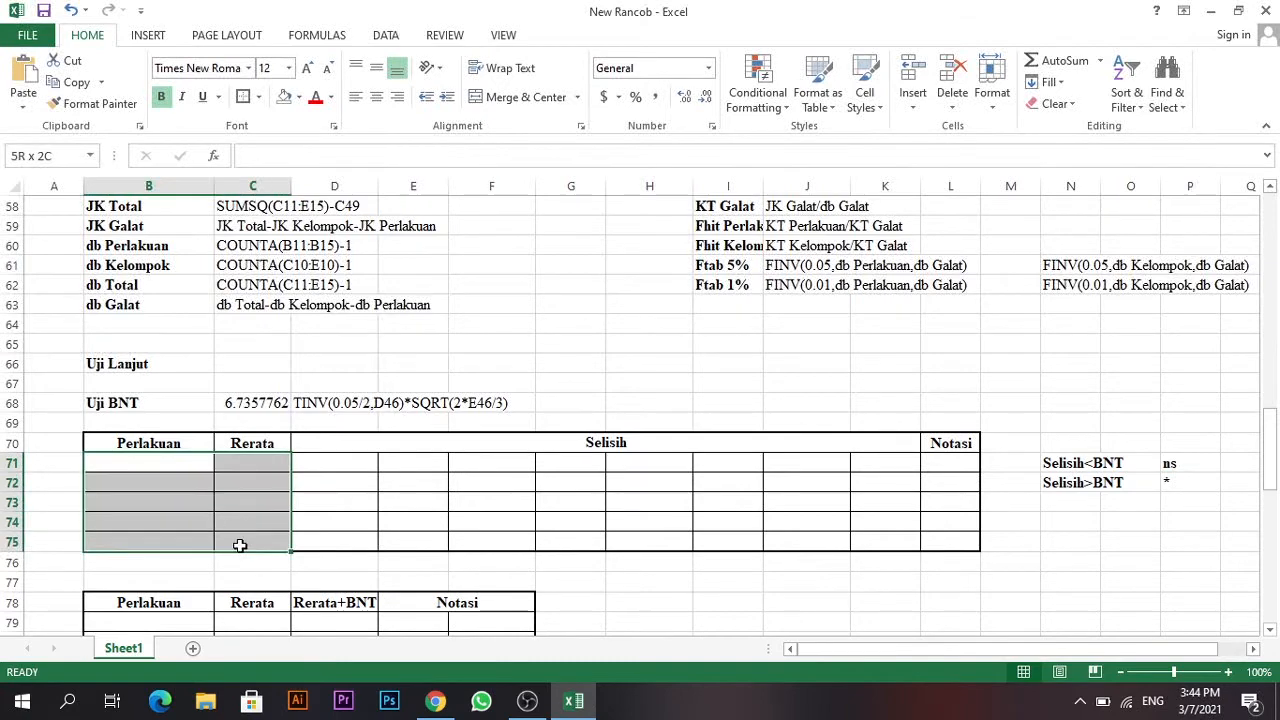
scroll(244, 460, up, 19)
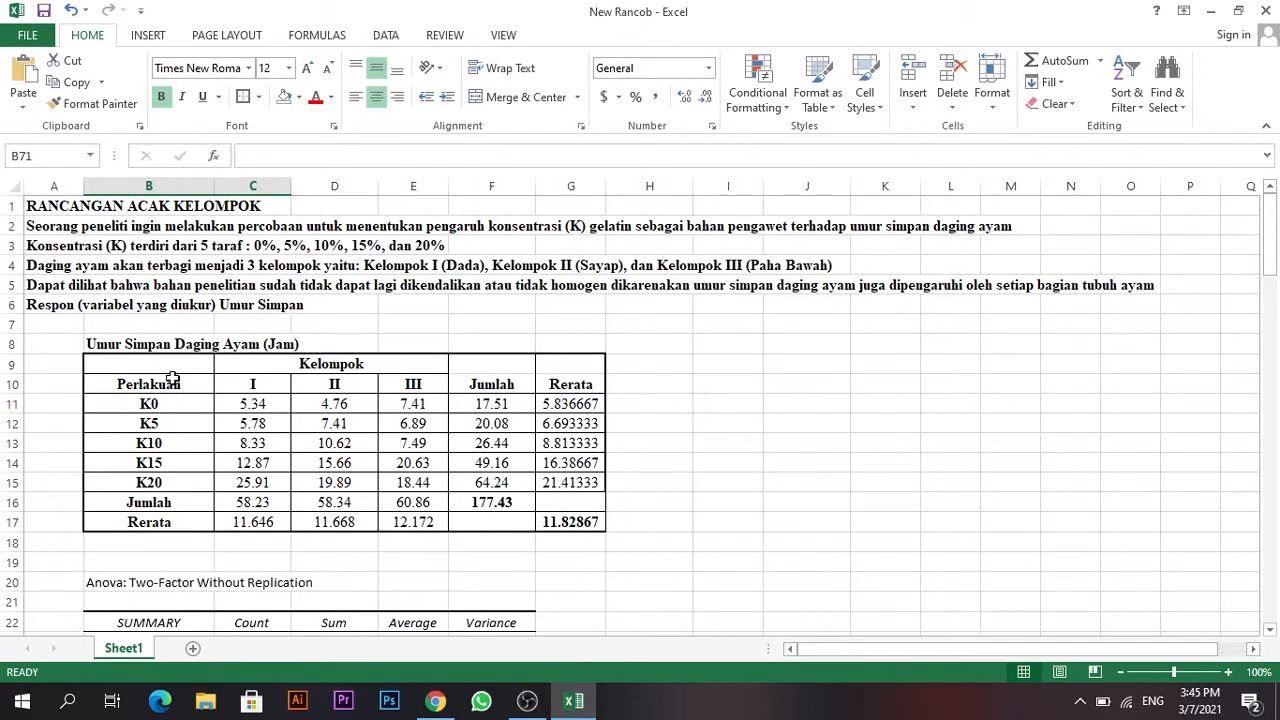
drag(171, 388, 172, 478)
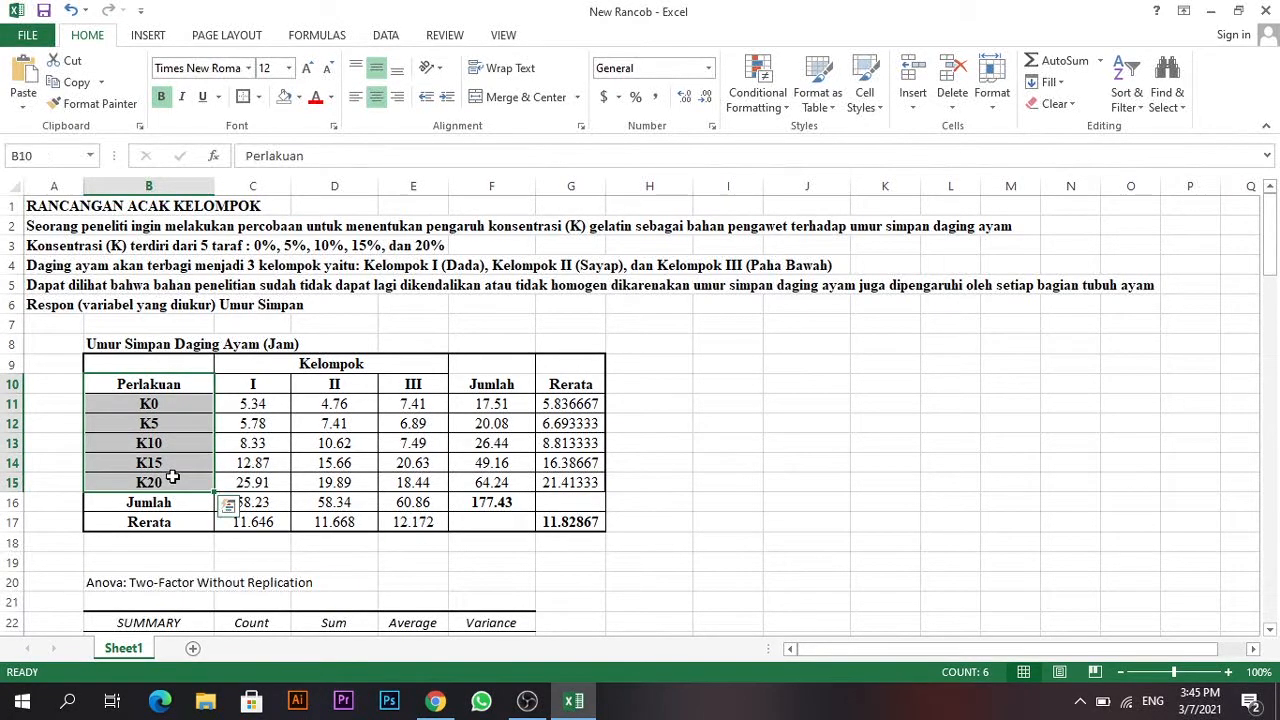
key(ctrl+c)
scroll(173, 470, down, 20)
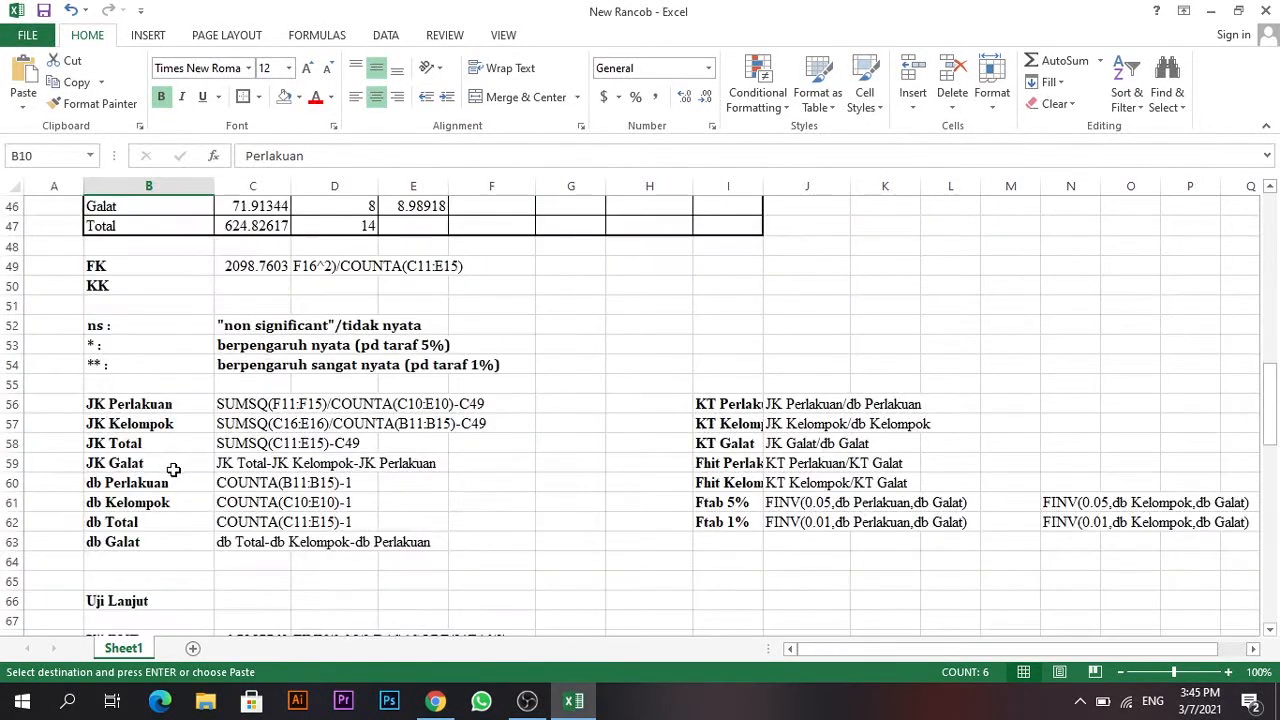
scroll(180, 400, up, 1)
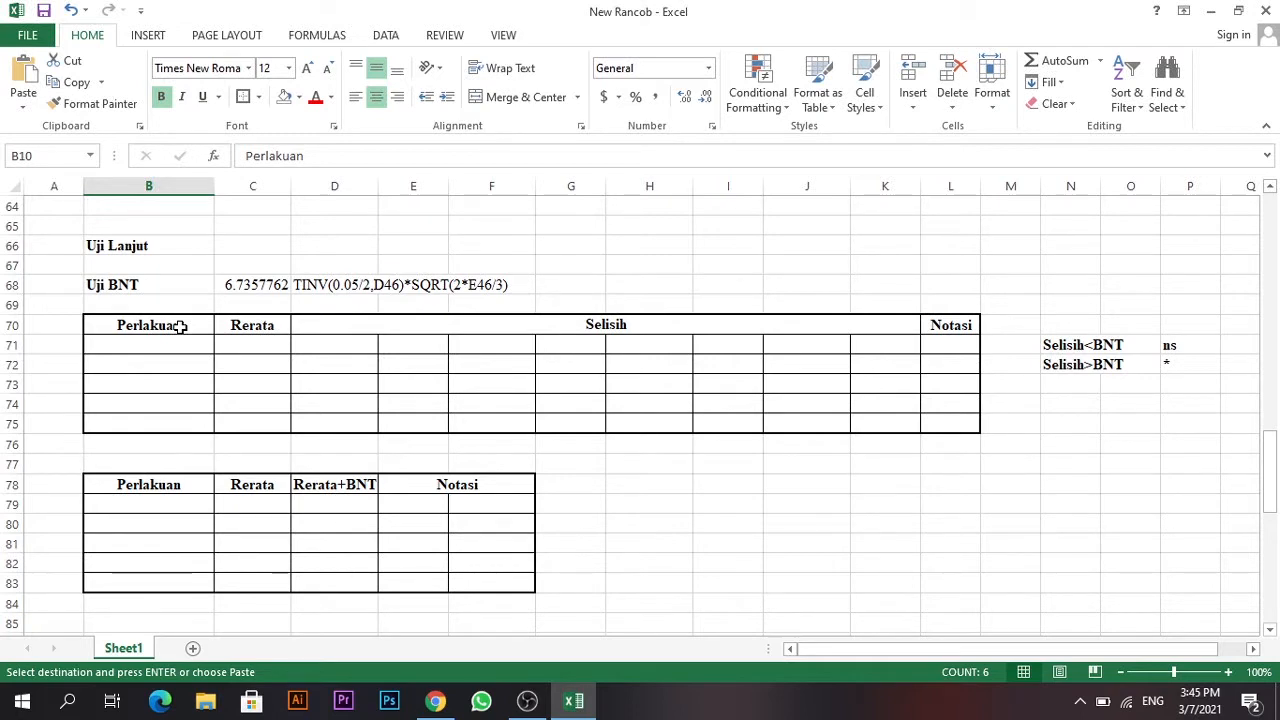
click(180, 326)
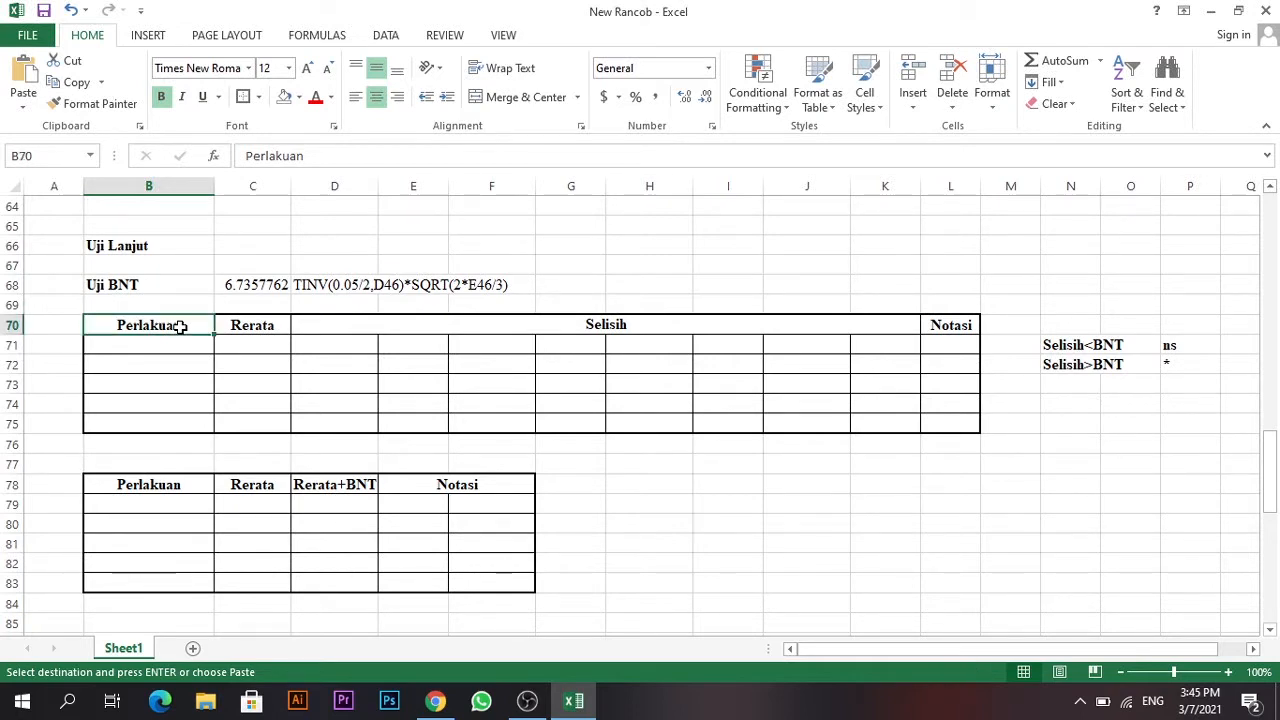
click(190, 345)
key(ctrl+v)
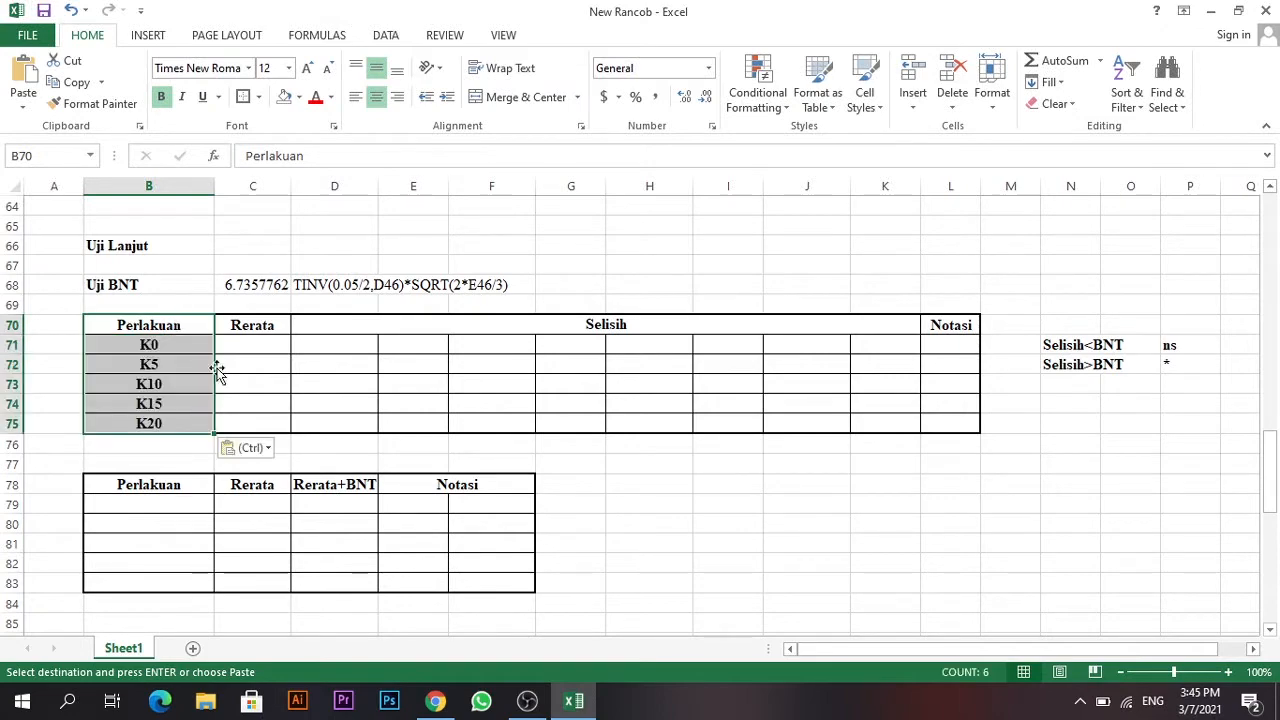
click(297, 389)
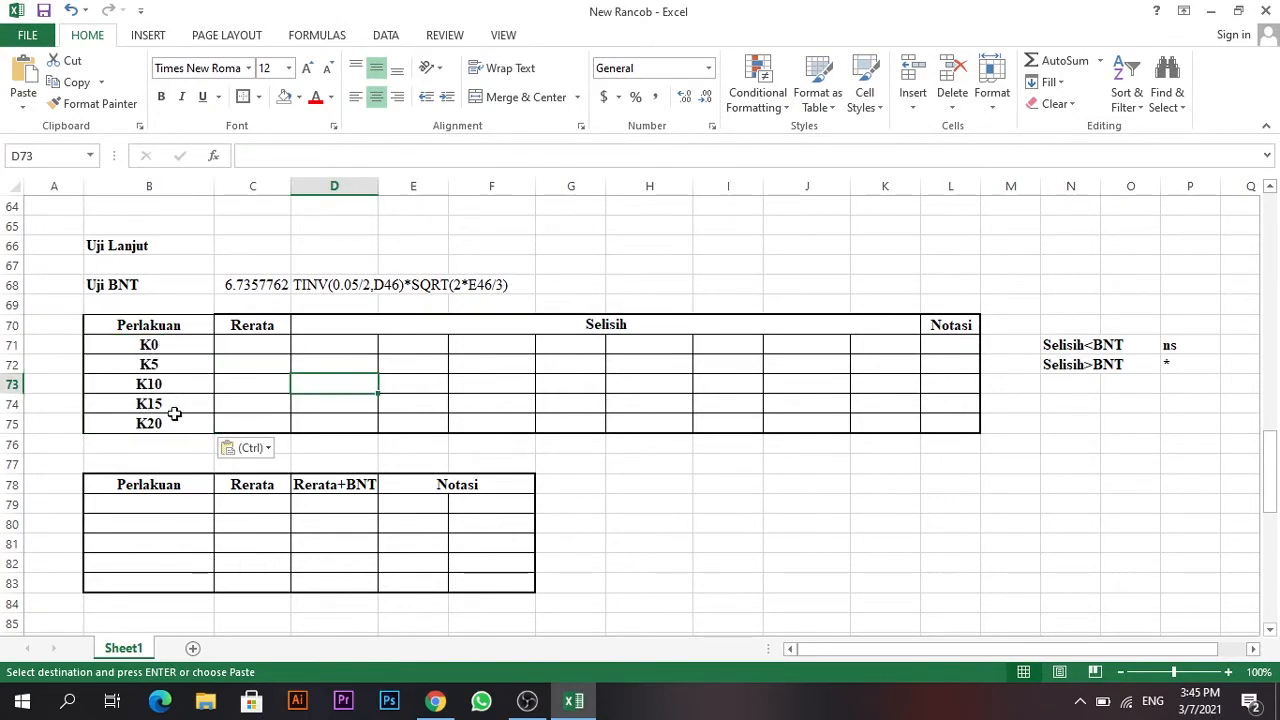
Copy the Rerata heading and K0 to K20 averages from the data table into the BNT table's Rerata column as values only.
scroll(183, 422, up, 20)
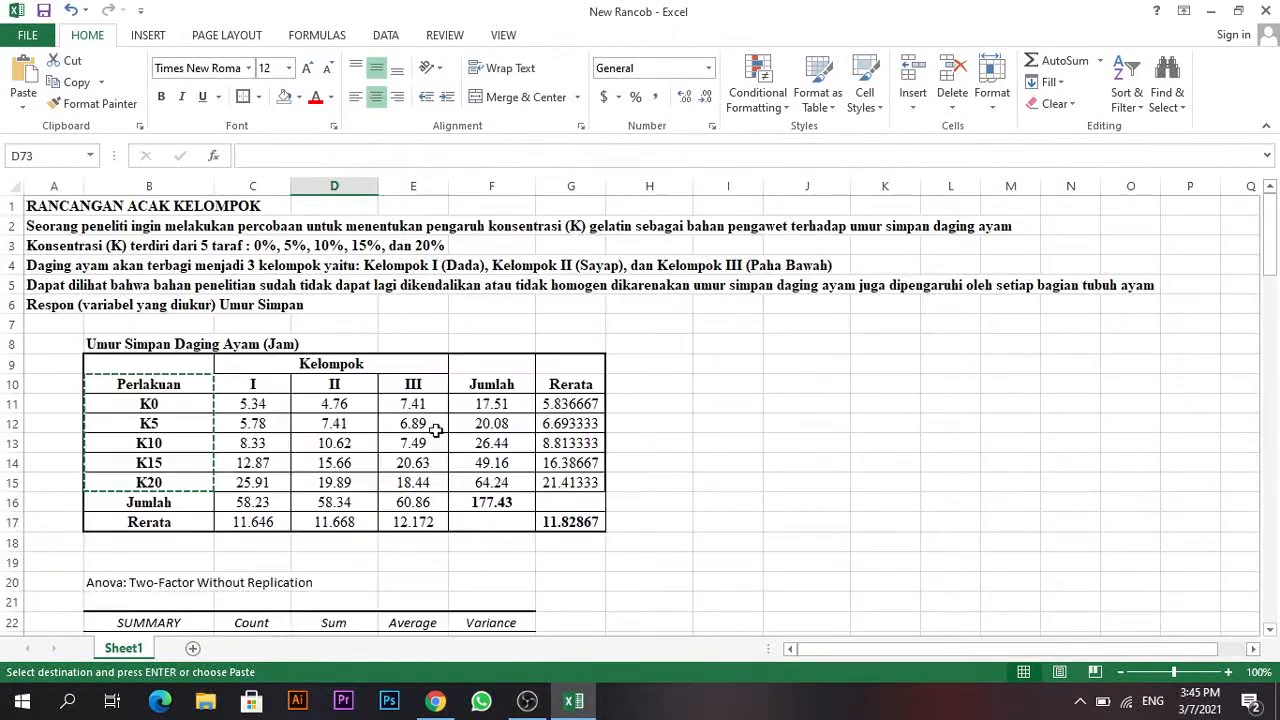
drag(569, 390, 566, 482)
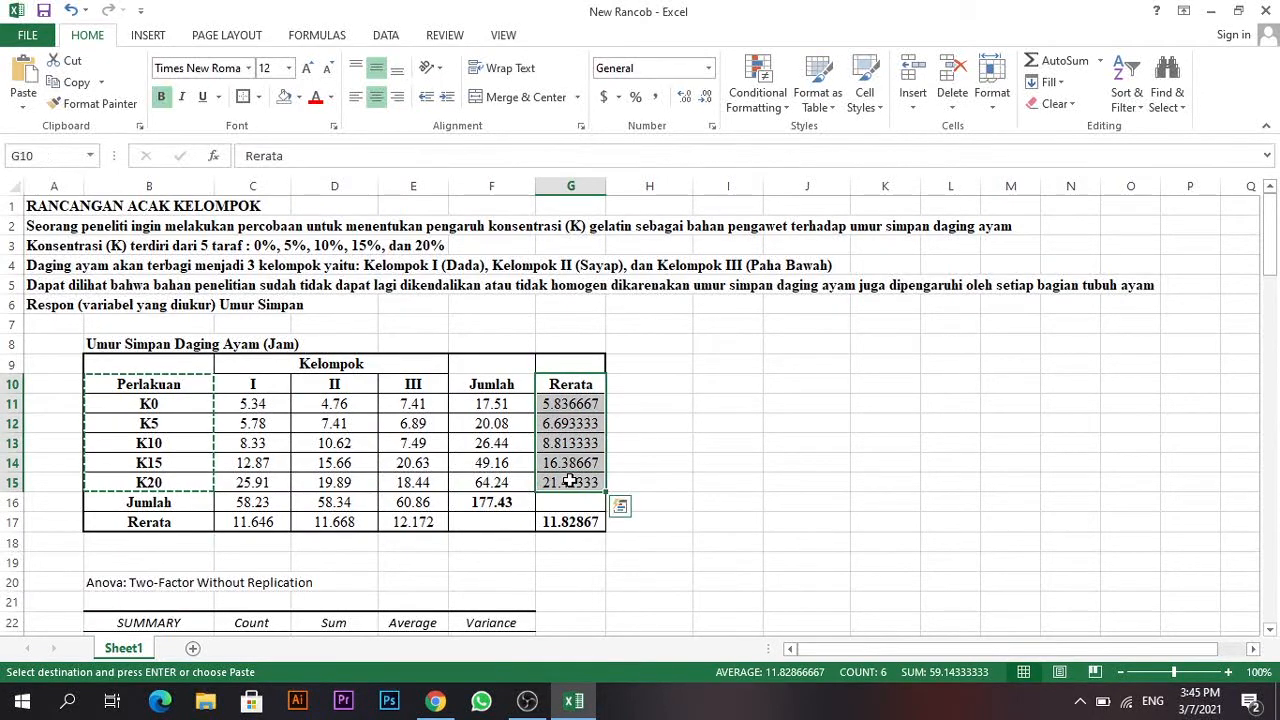
scroll(470, 480, down, 19)
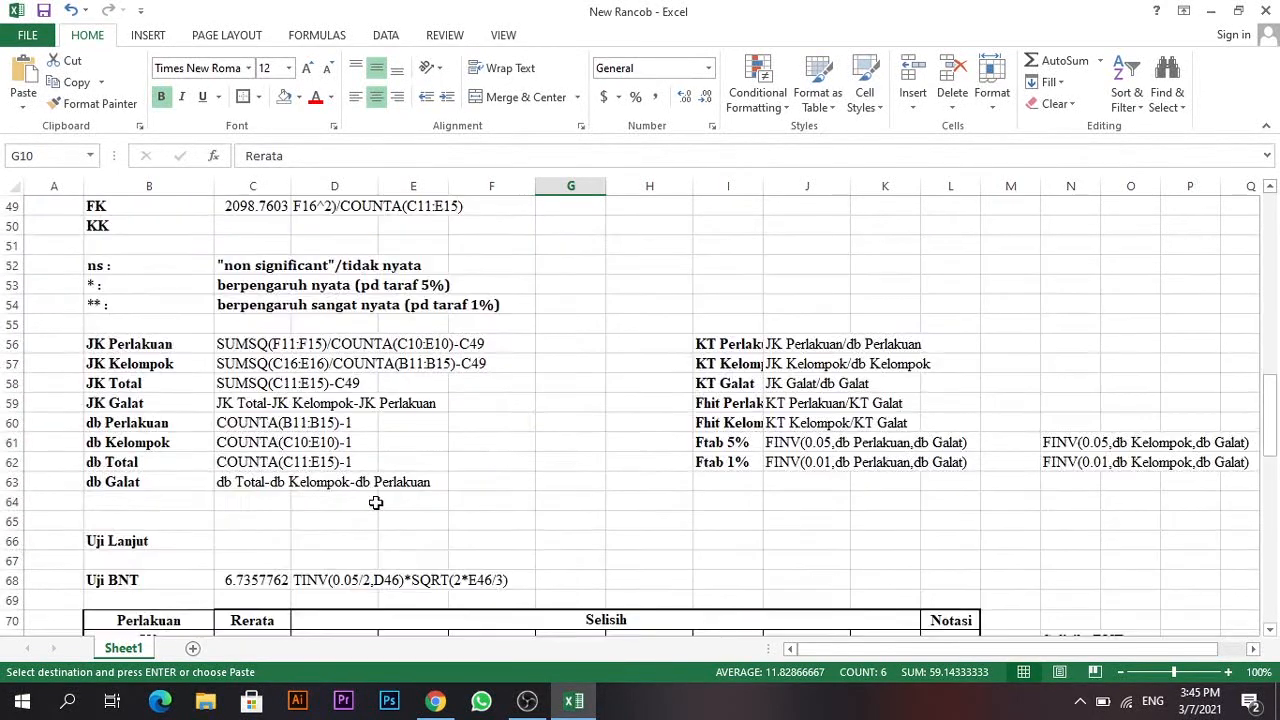
click(262, 443)
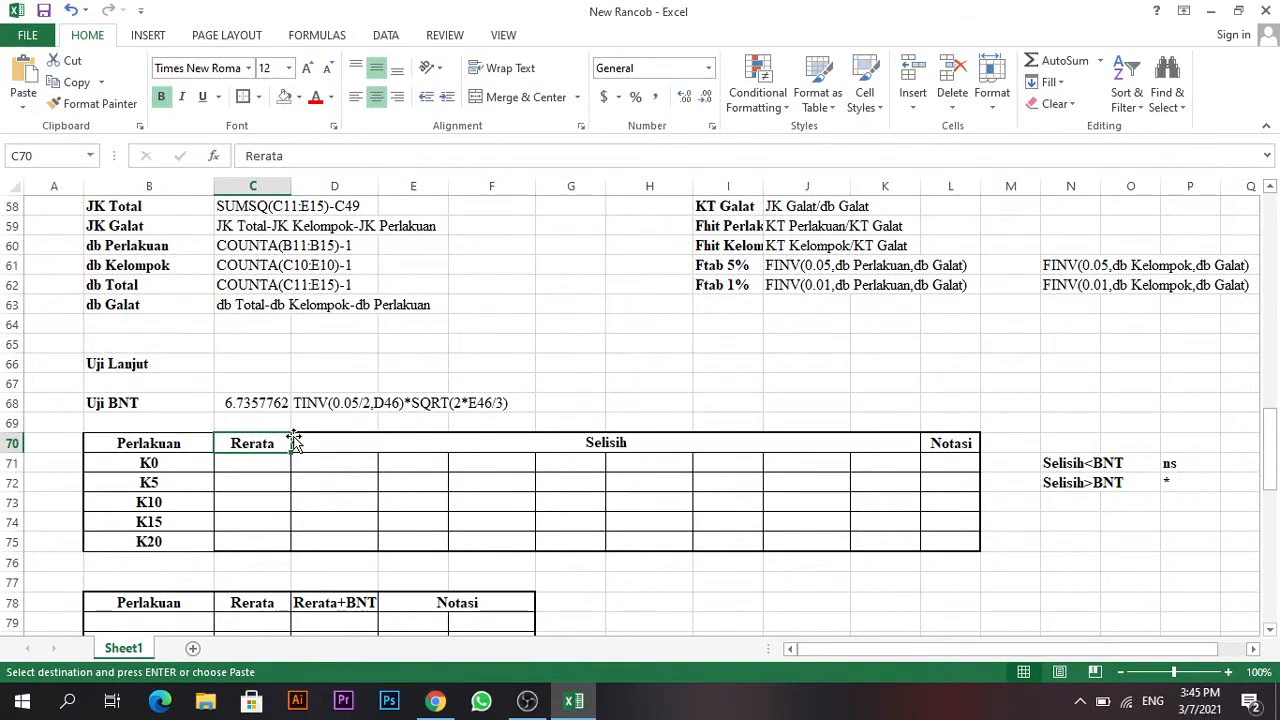
right_click(234, 444)
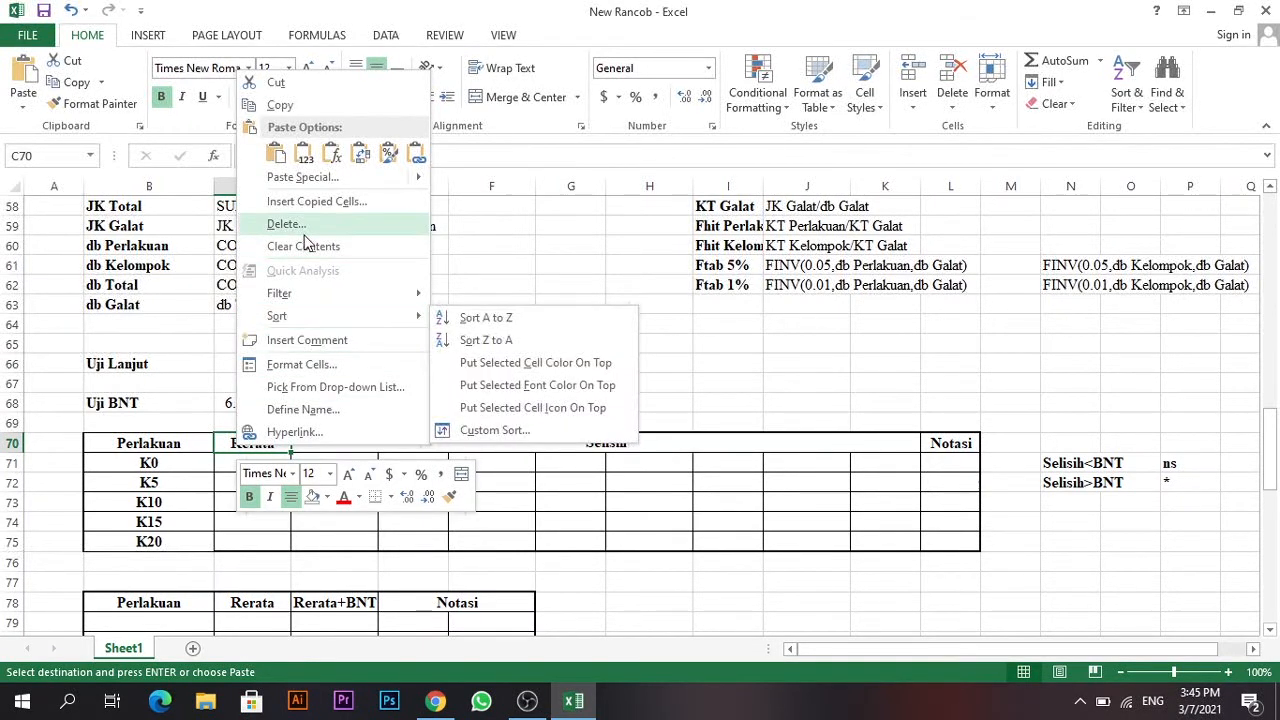
click(304, 154)
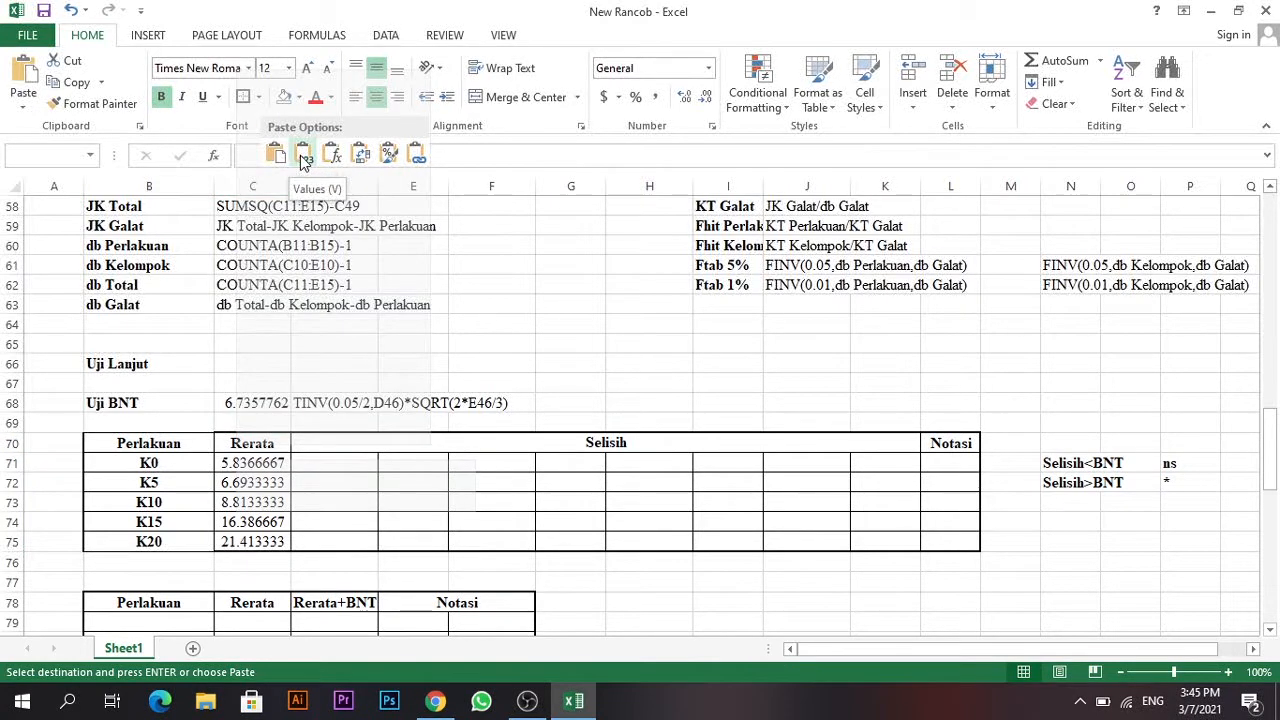
click(305, 157)
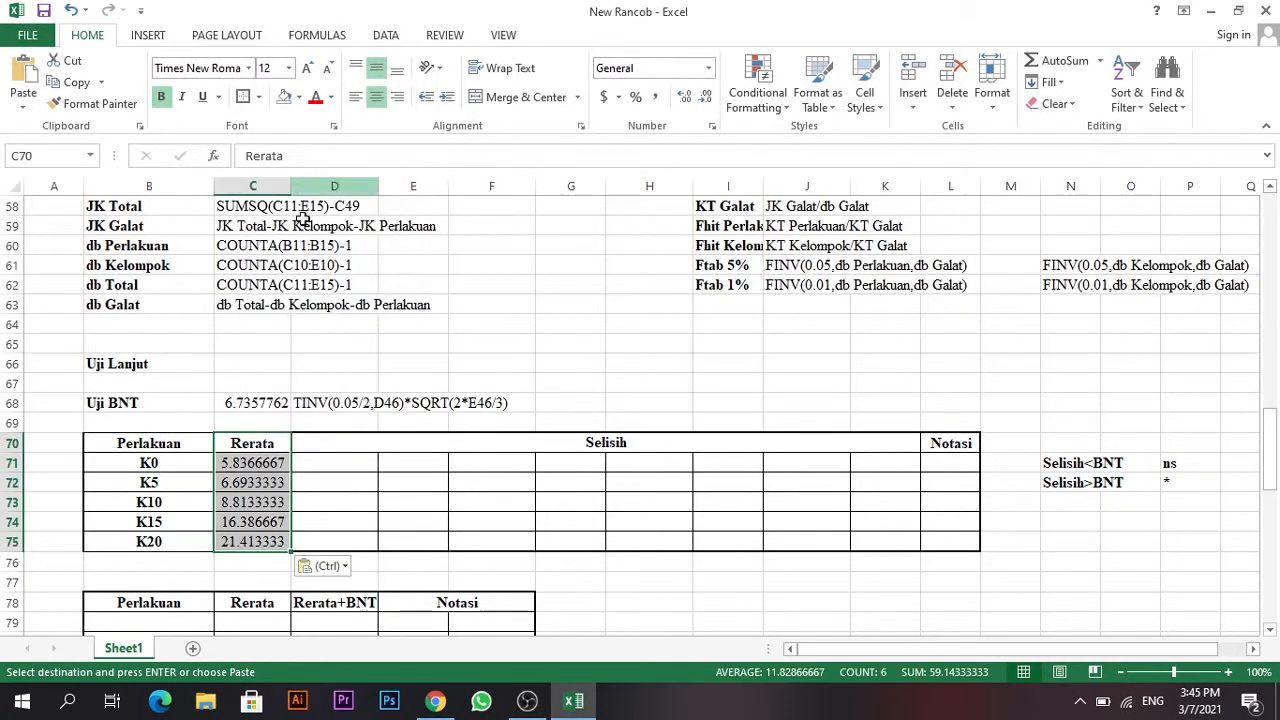
Reapply the cell borders to the first BNT table, range B70:L75.
click(334, 519)
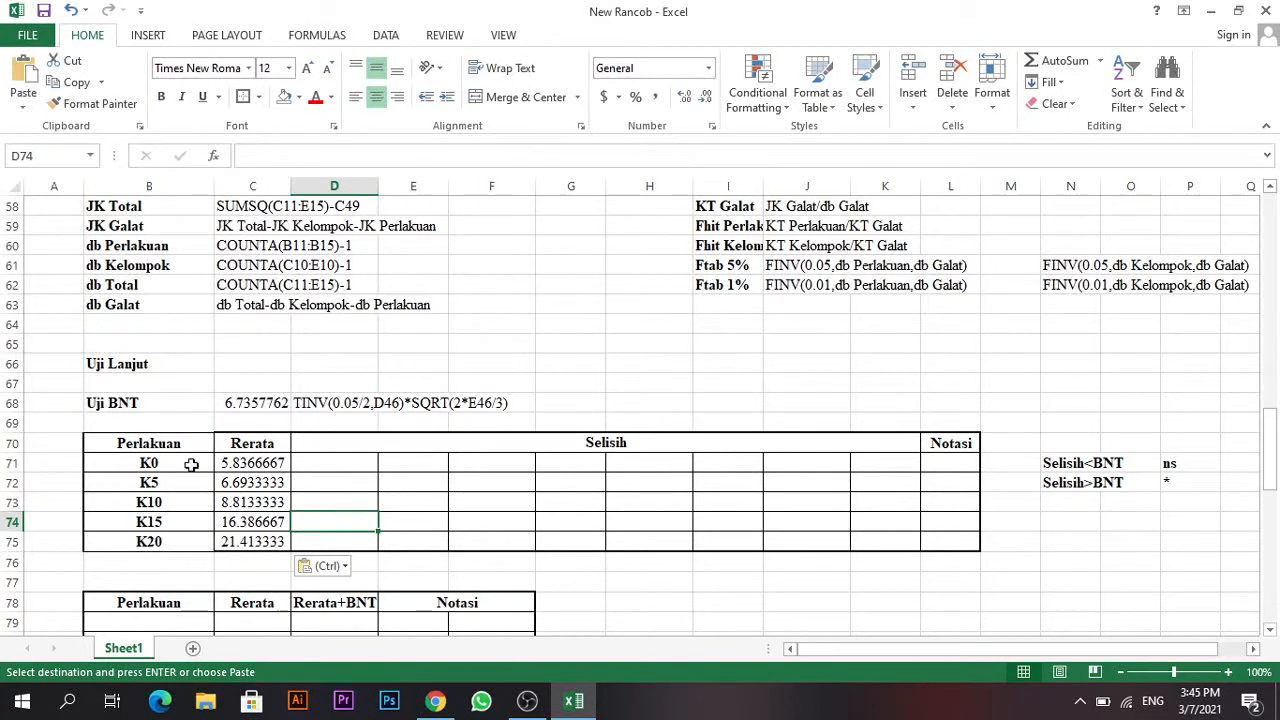
drag(108, 441, 930, 530)
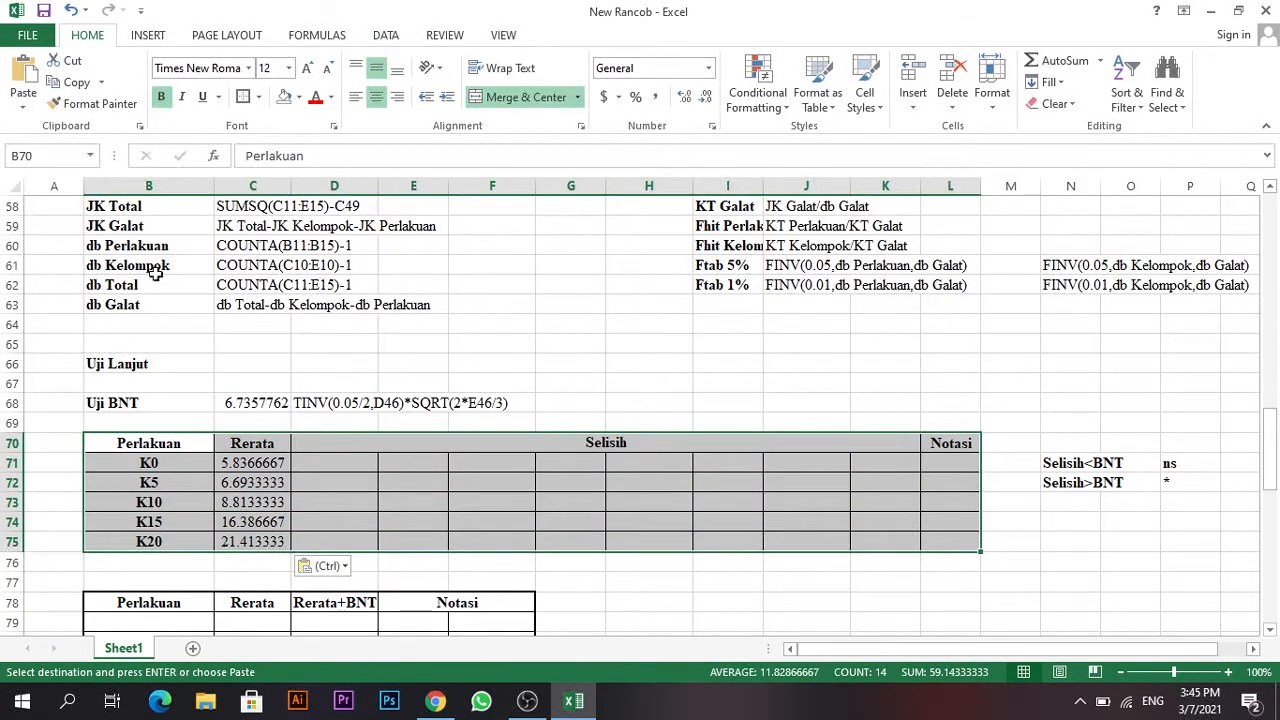
click(246, 98)
click(552, 562)
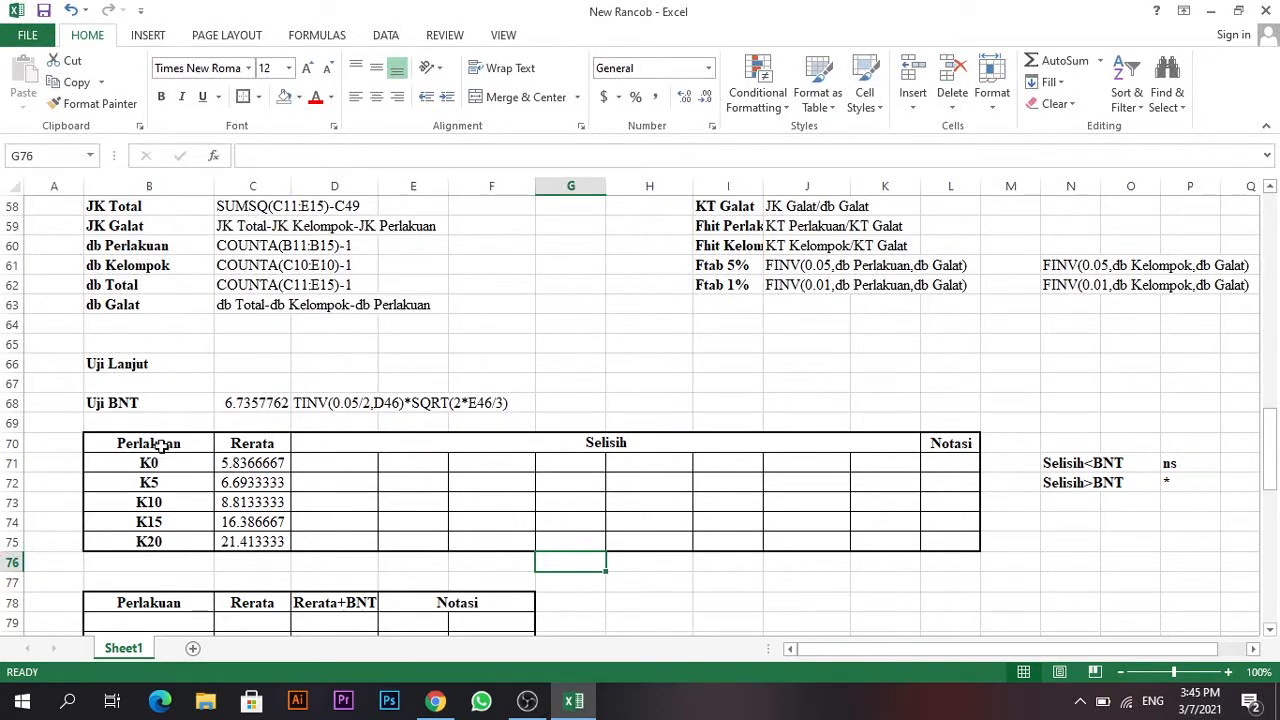
Sort the Perlakuan and Rerata columns of the first BNT table by Rerata, from largest to smallest.
drag(161, 447, 251, 541)
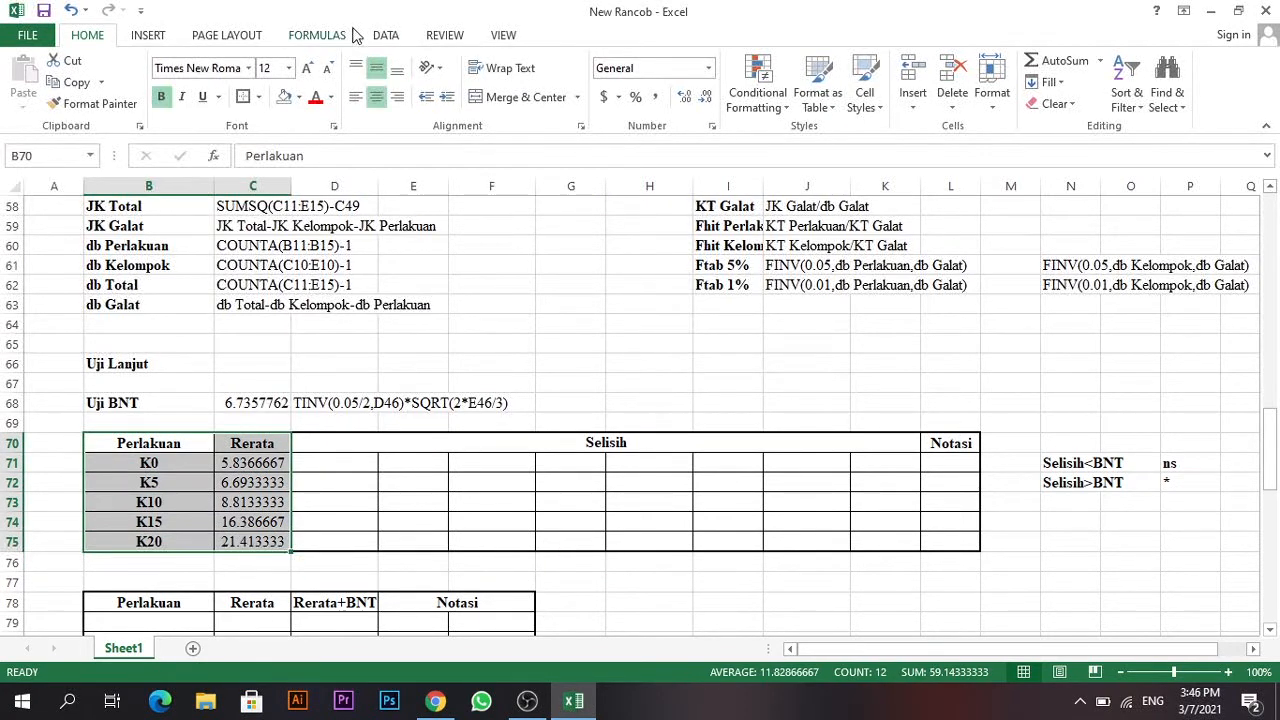
click(385, 35)
click(419, 80)
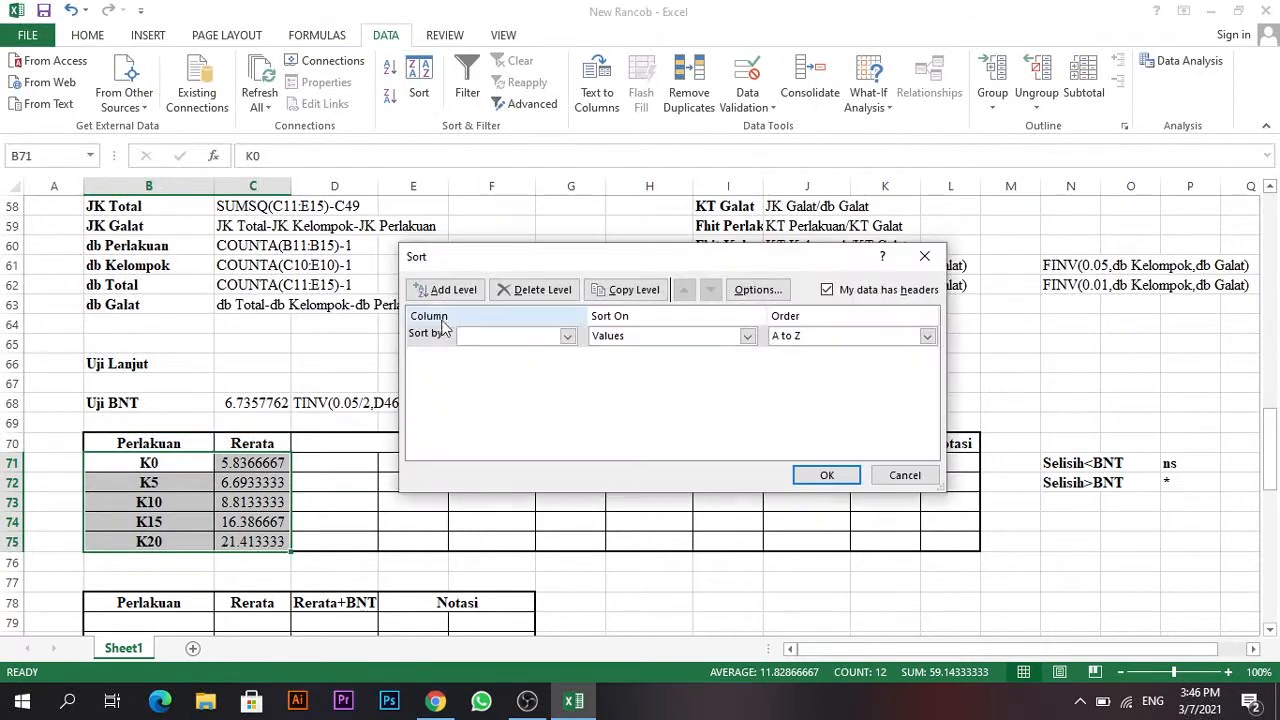
click(567, 339)
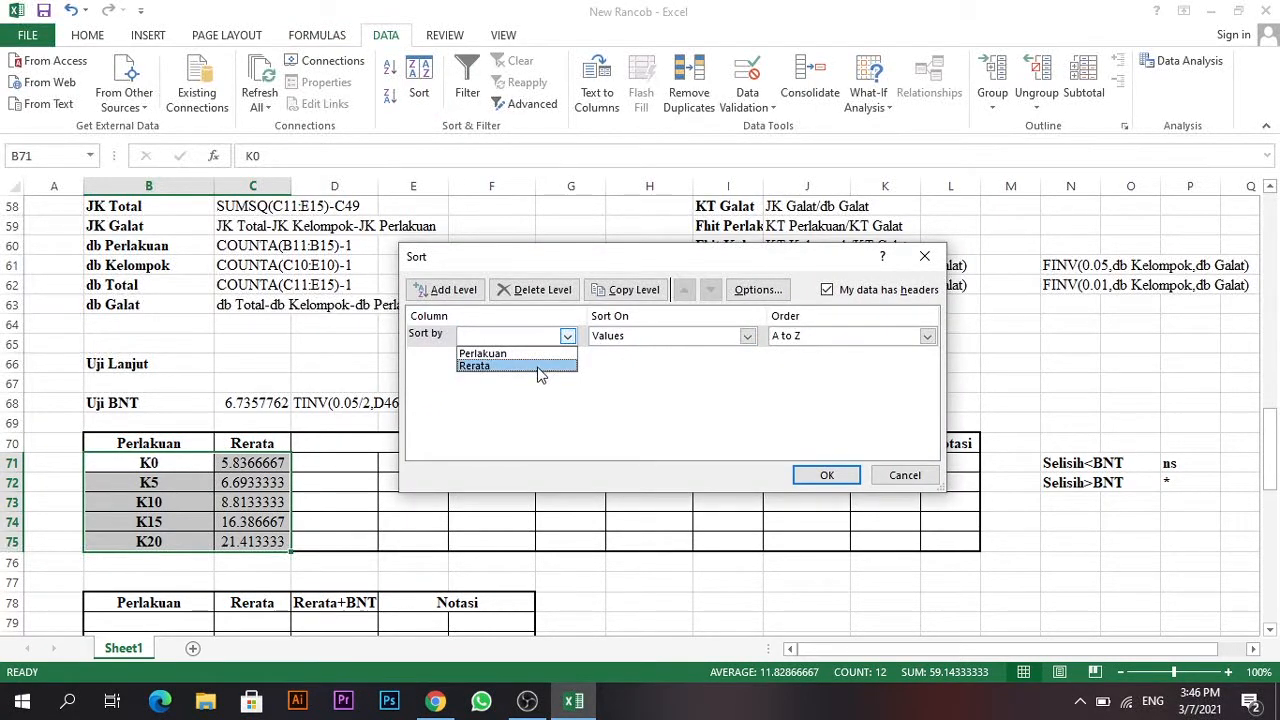
click(540, 368)
click(926, 337)
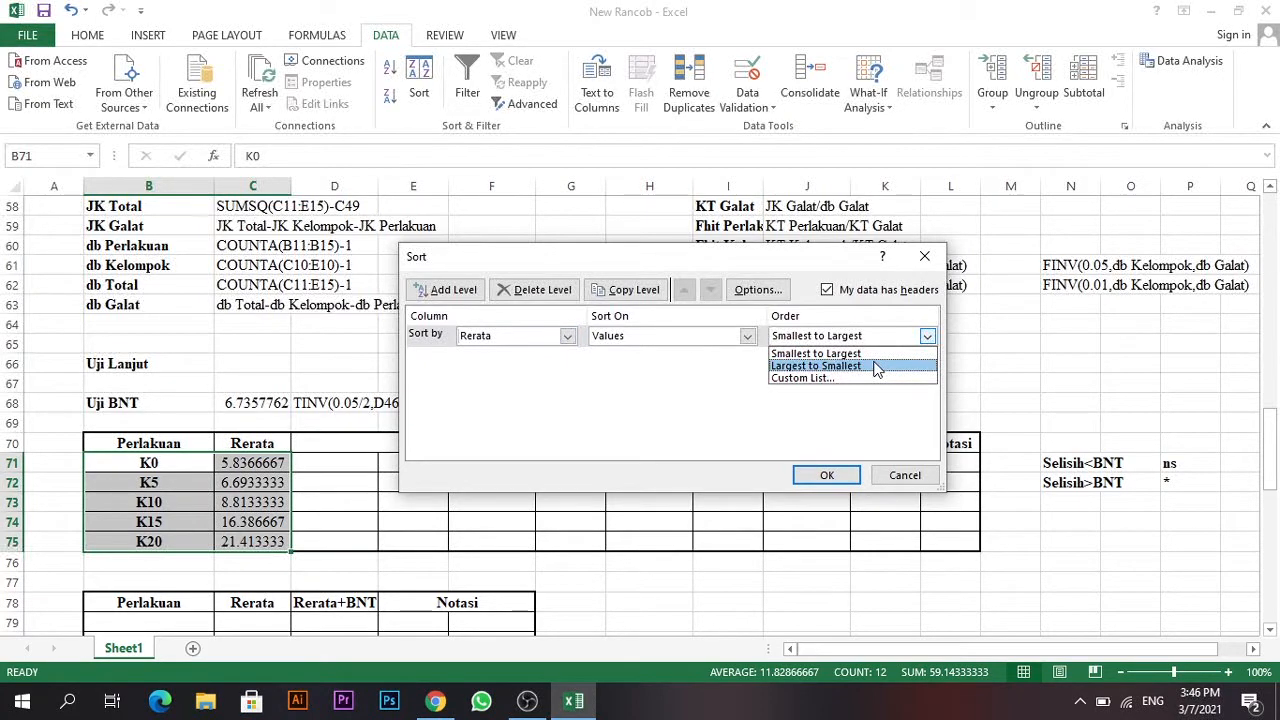
click(876, 367)
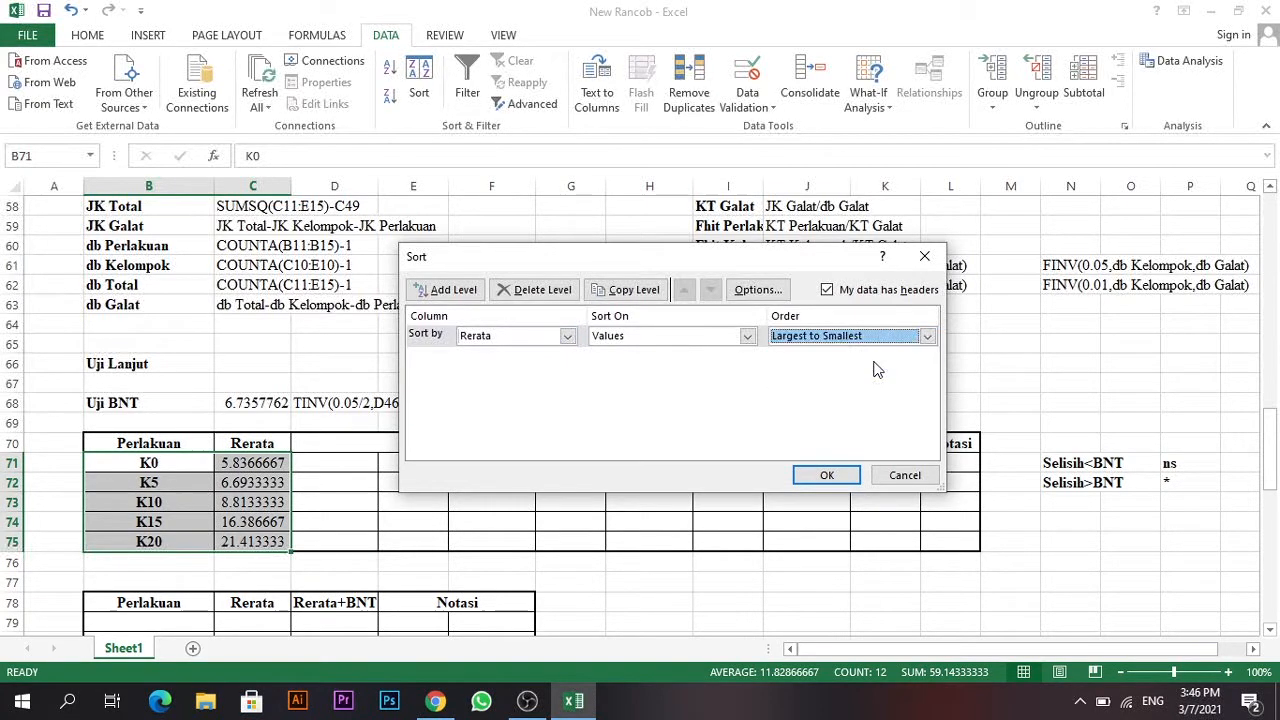
click(826, 477)
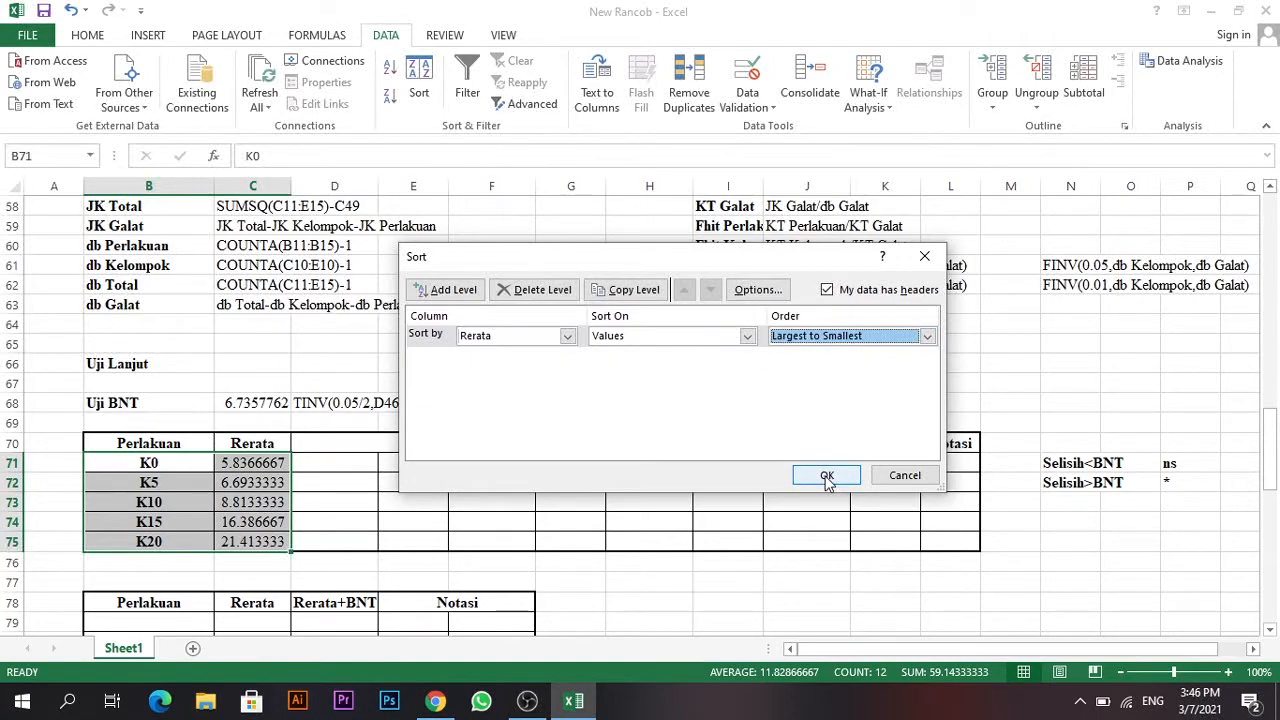
Enter the difference formula =$C$71-C72 in cell D72 of the Selisih area, on the K15 row.
click(324, 460)
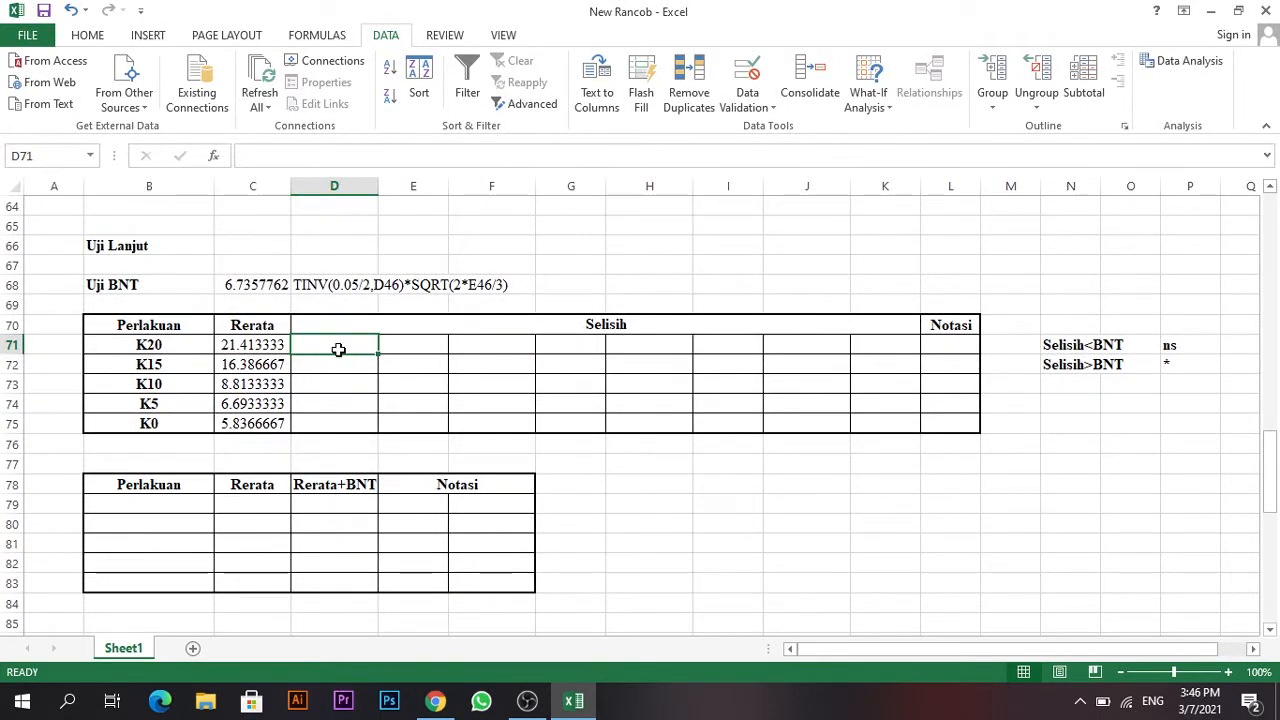
click(341, 365)
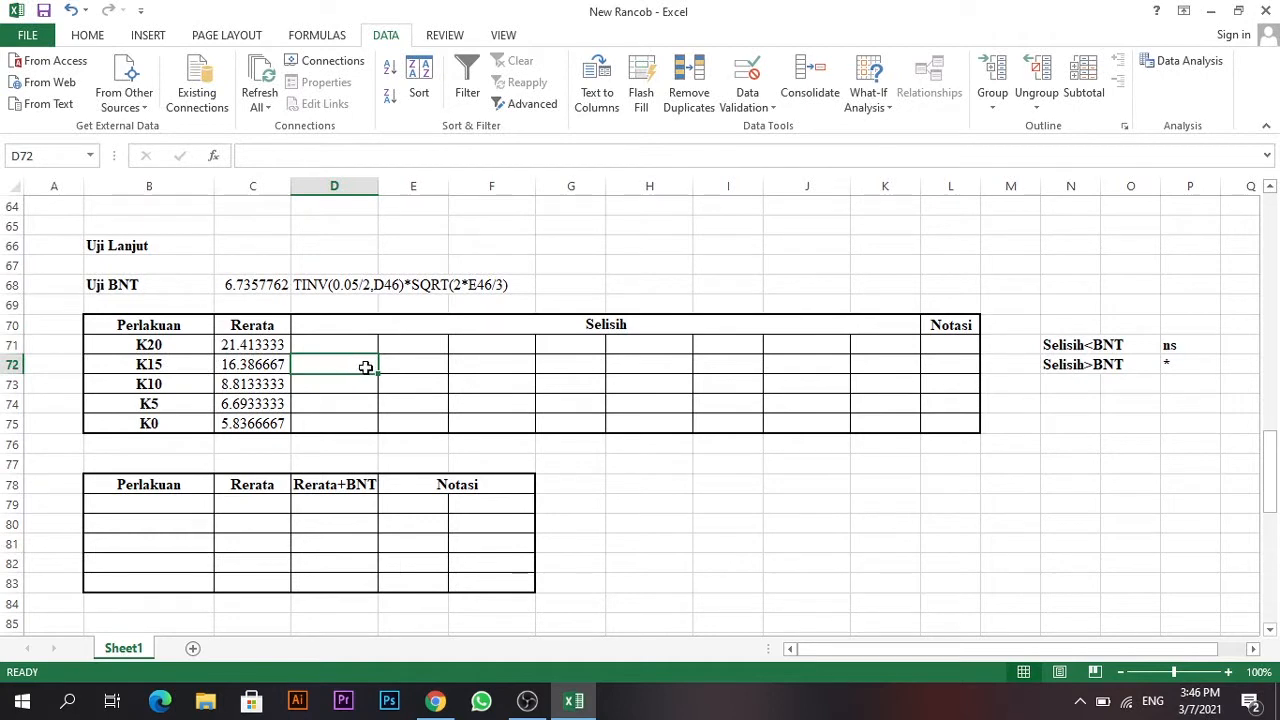
text(=)
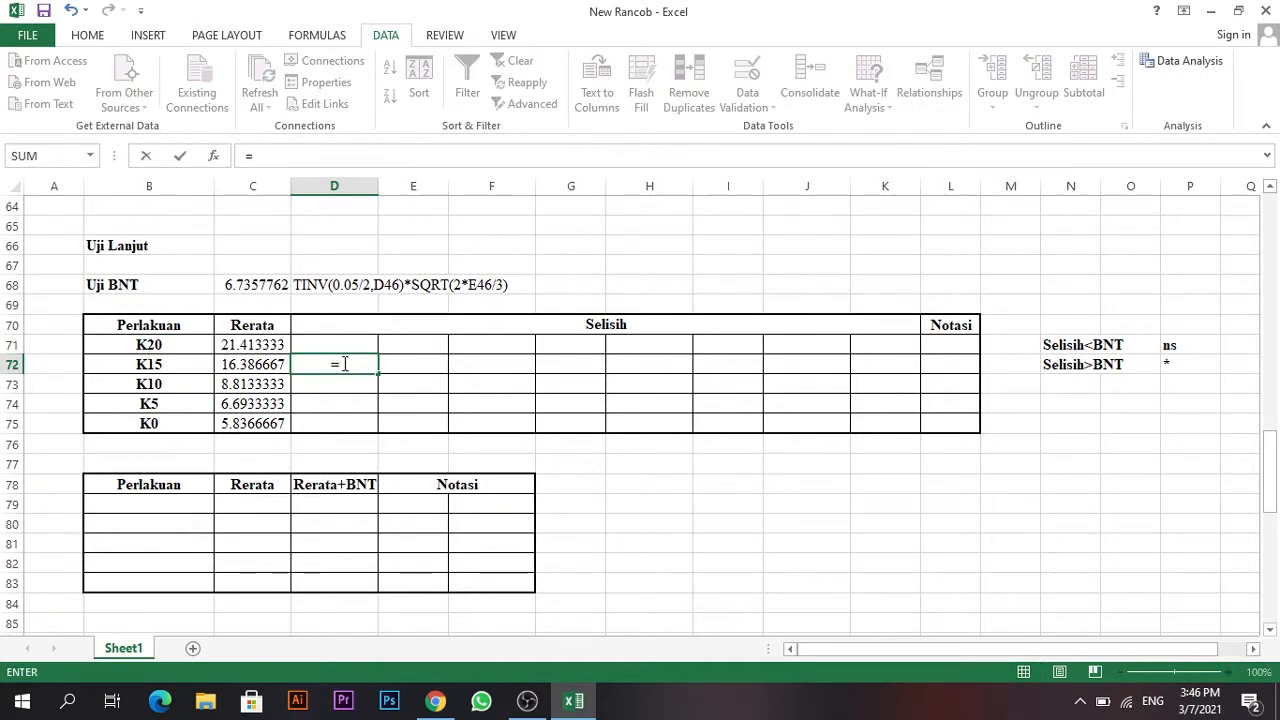
click(241, 345)
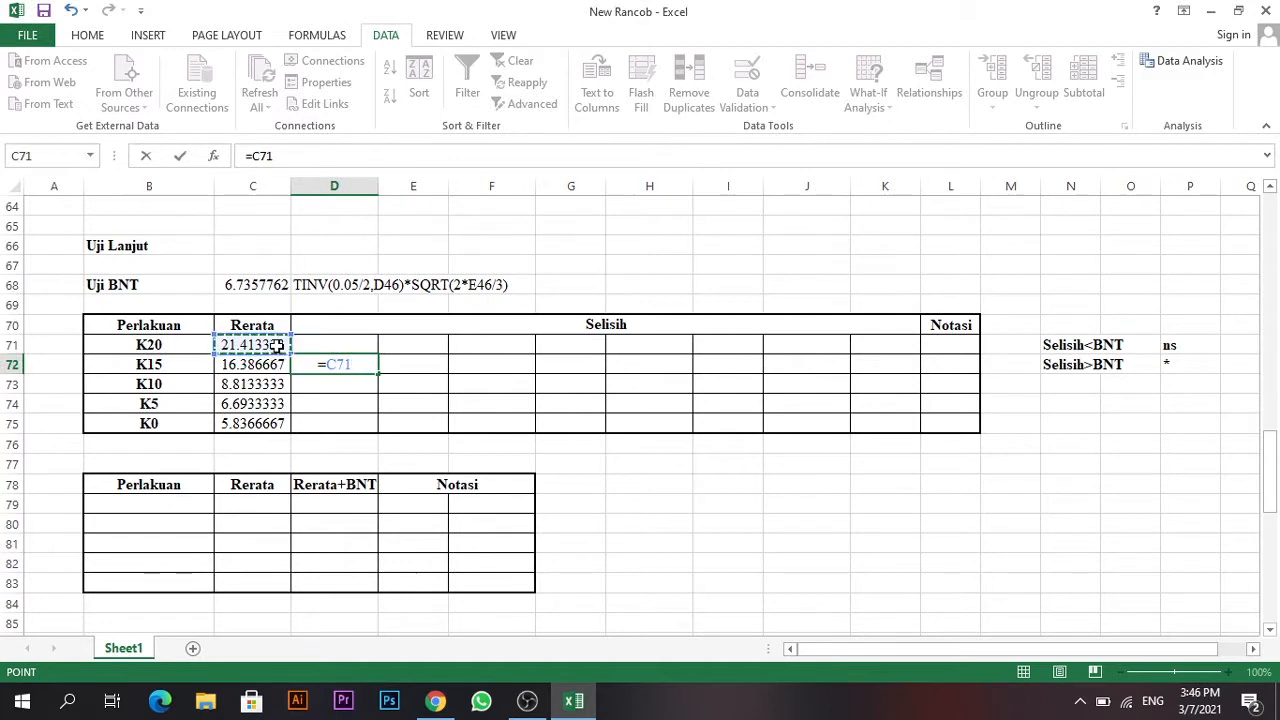
key(F4)
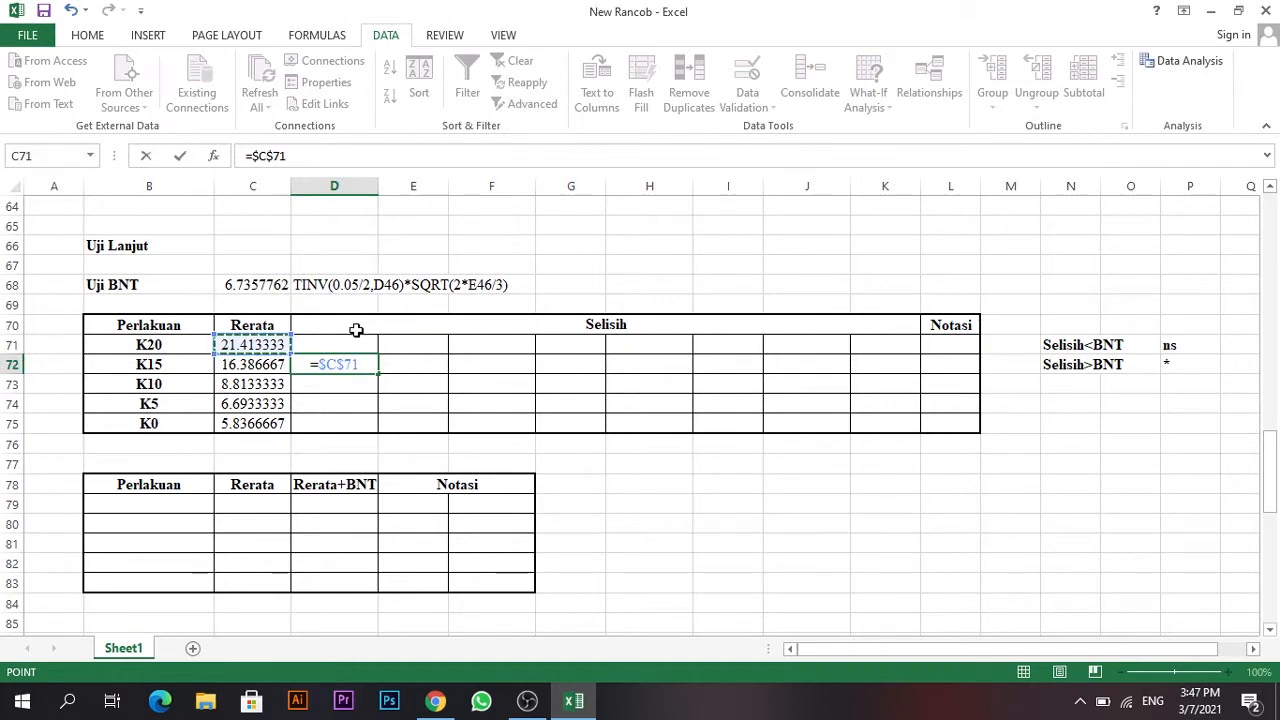
text(-)
click(259, 364)
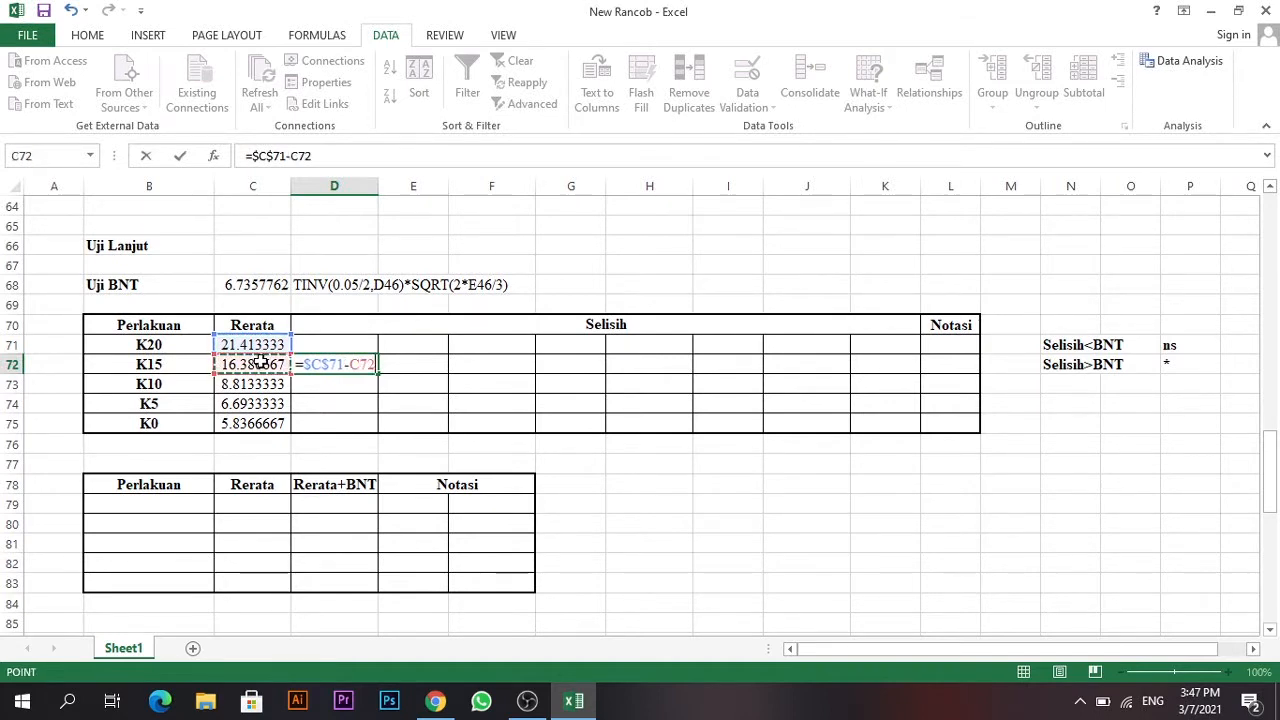
key(Return)
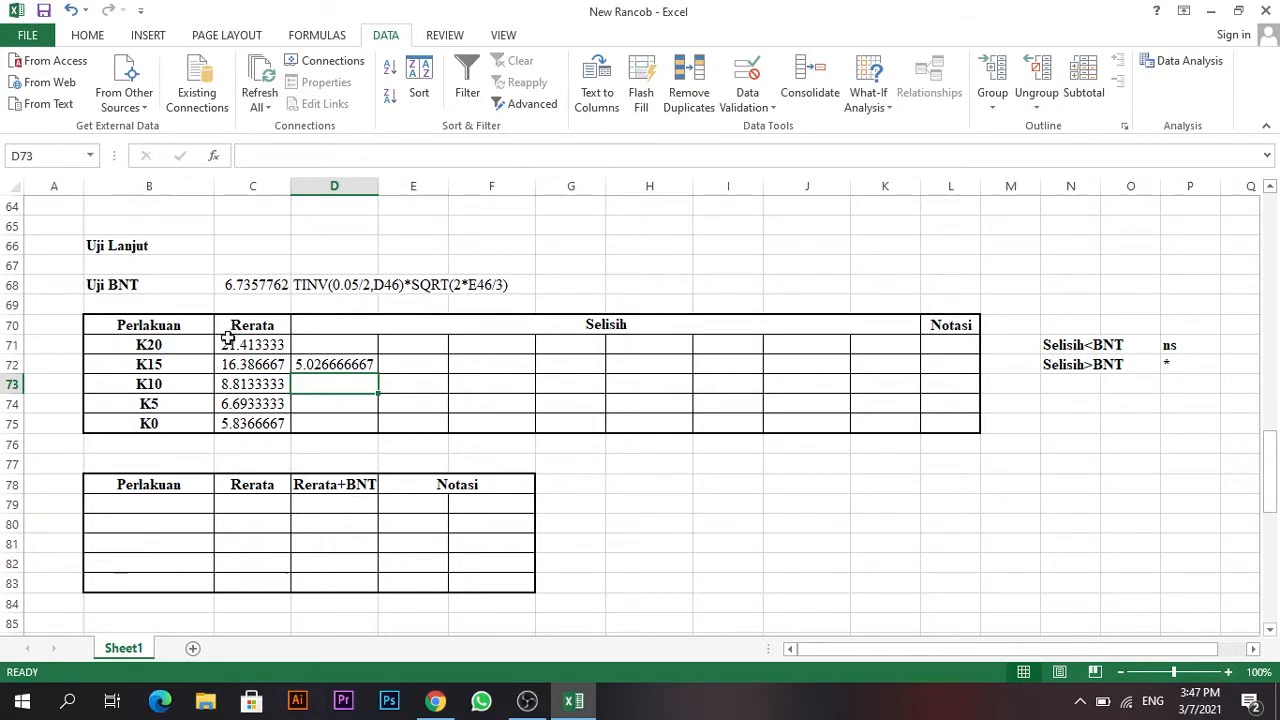
Mark the K15 difference in D72 as ns in the adjacent cell E72.
click(342, 366)
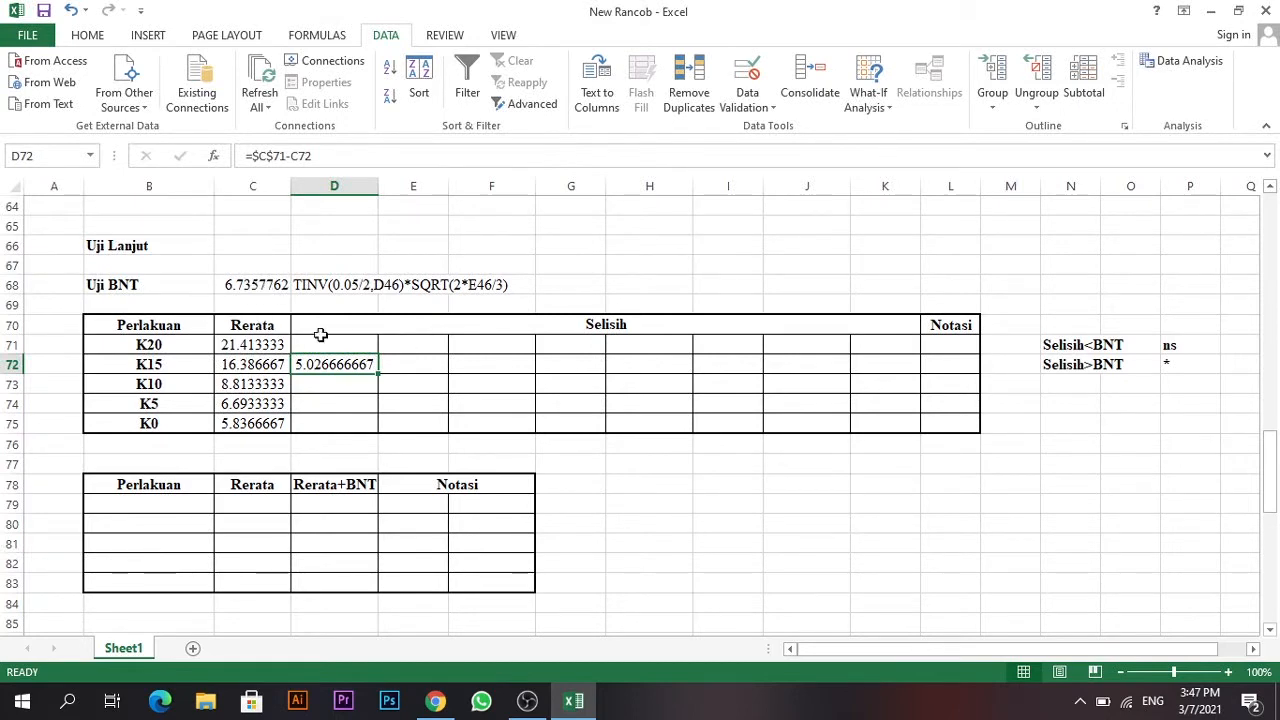
click(403, 366)
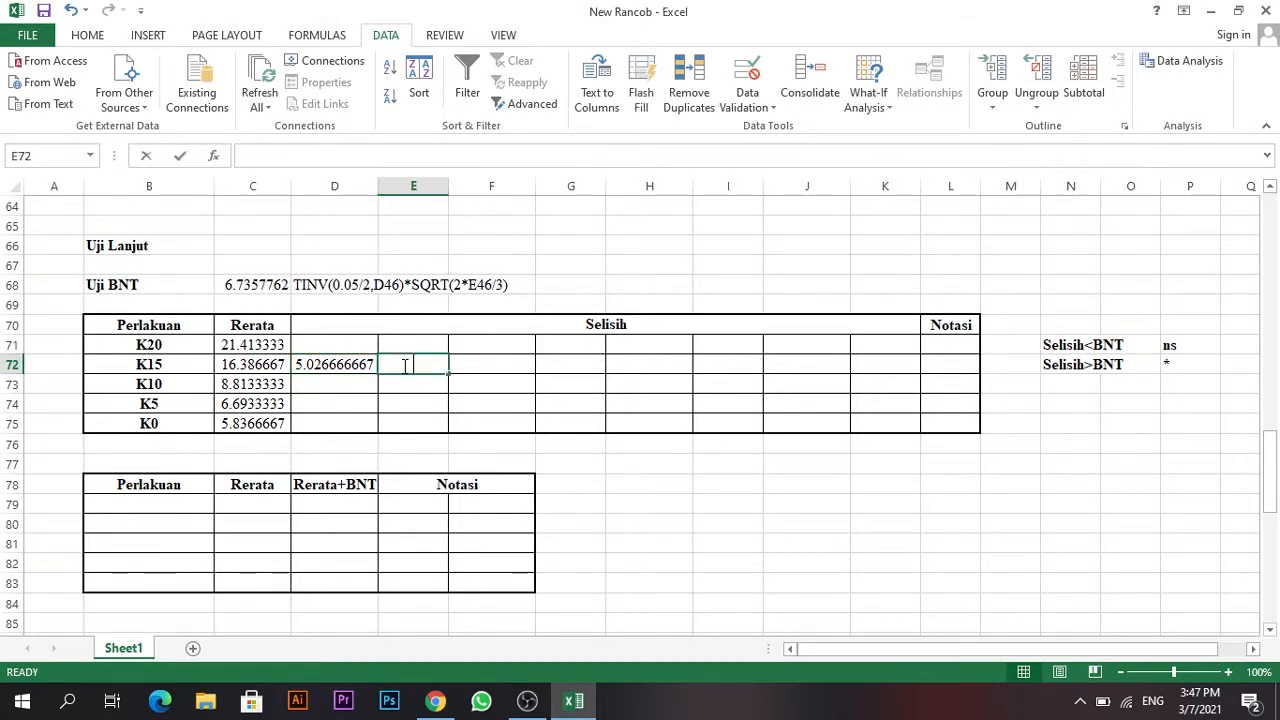
text(ns)
click(480, 386)
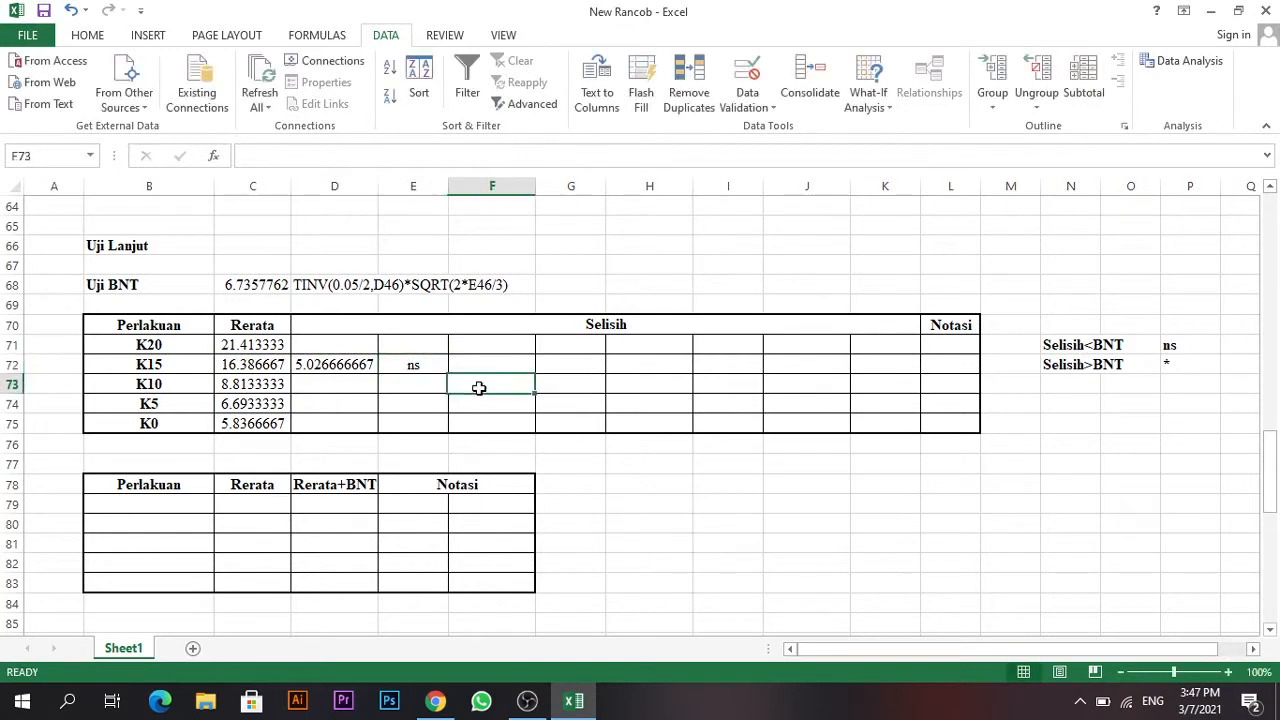
Extend the D72 difference formula to D73 for K10 and mark it with * in E73.
click(316, 362)
drag(379, 376, 360, 397)
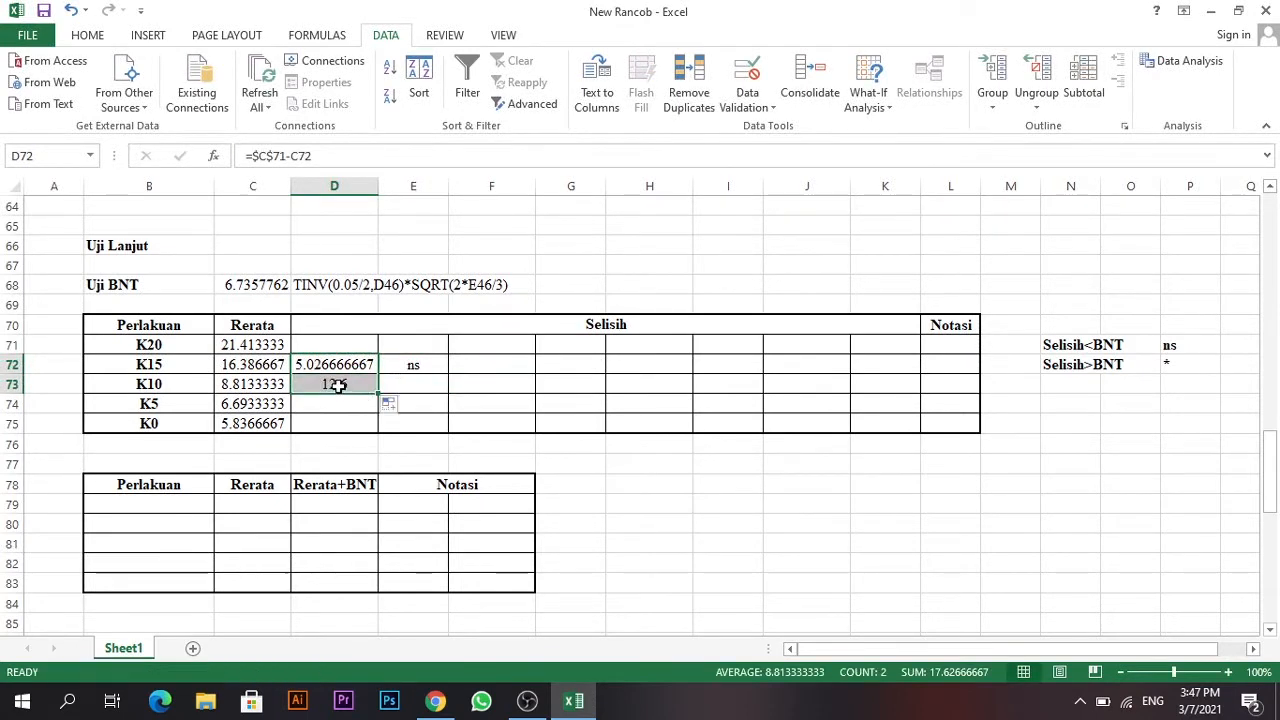
click(337, 386)
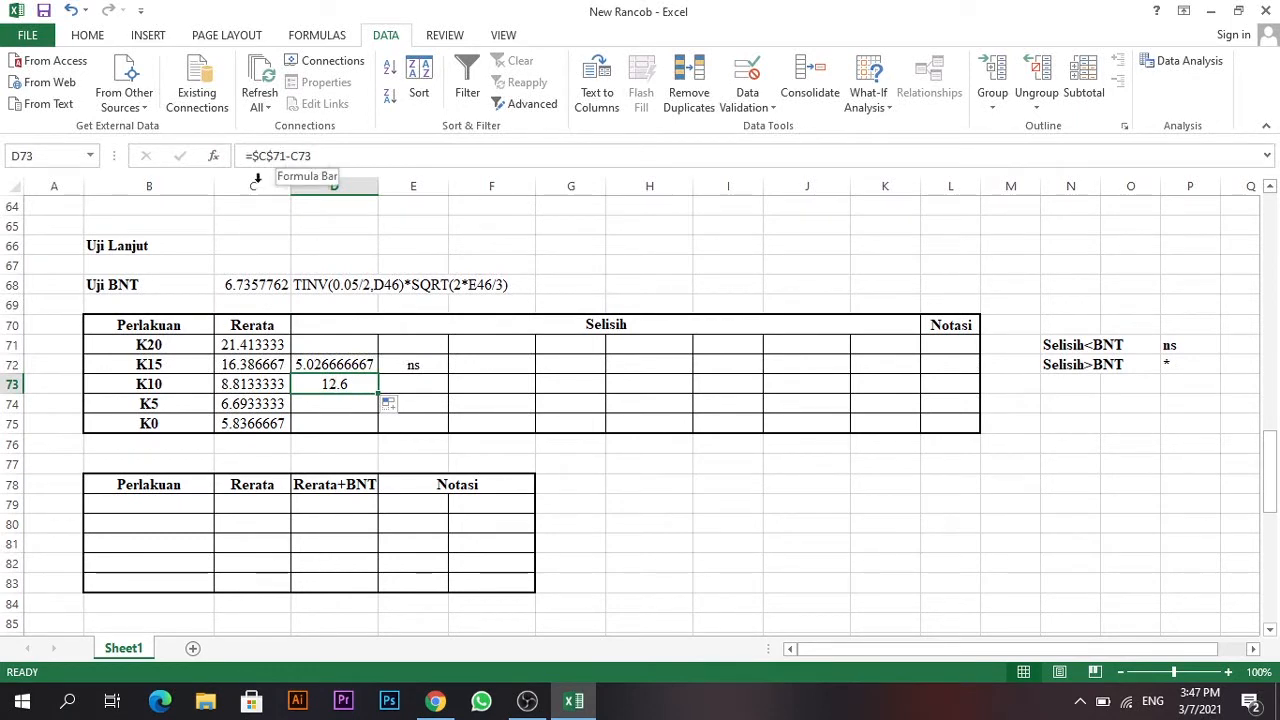
click(252, 343)
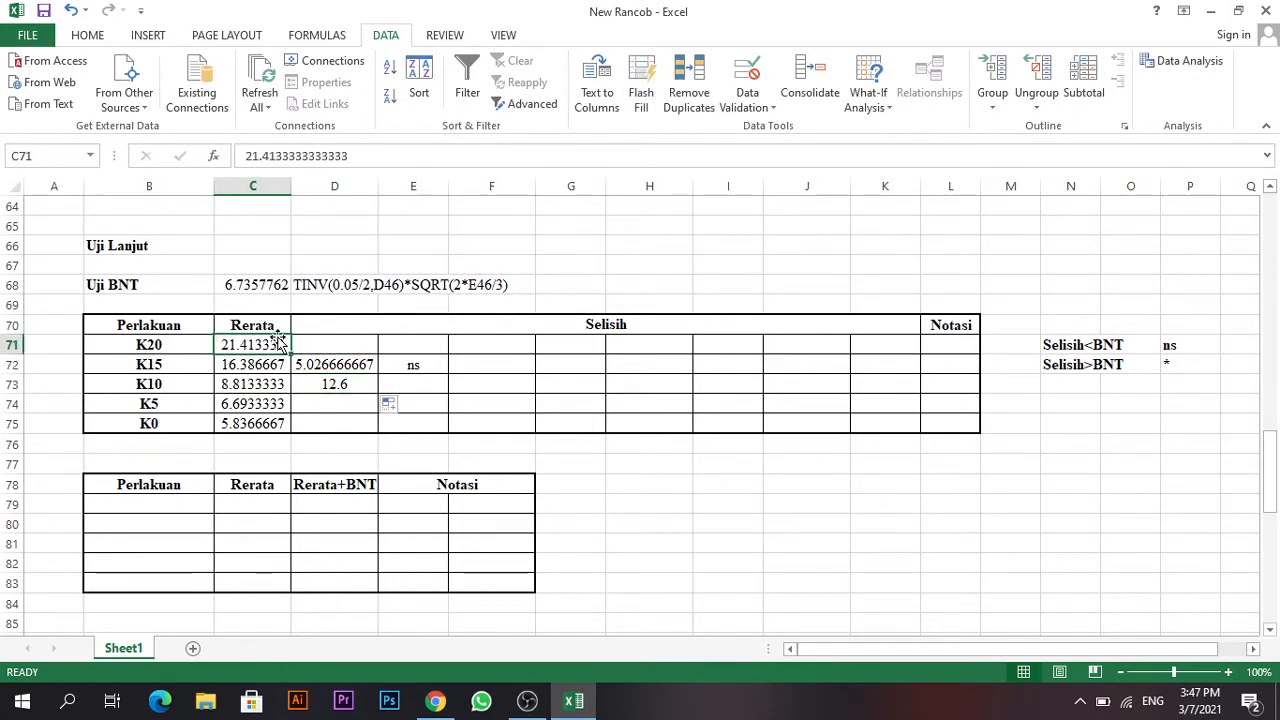
click(357, 388)
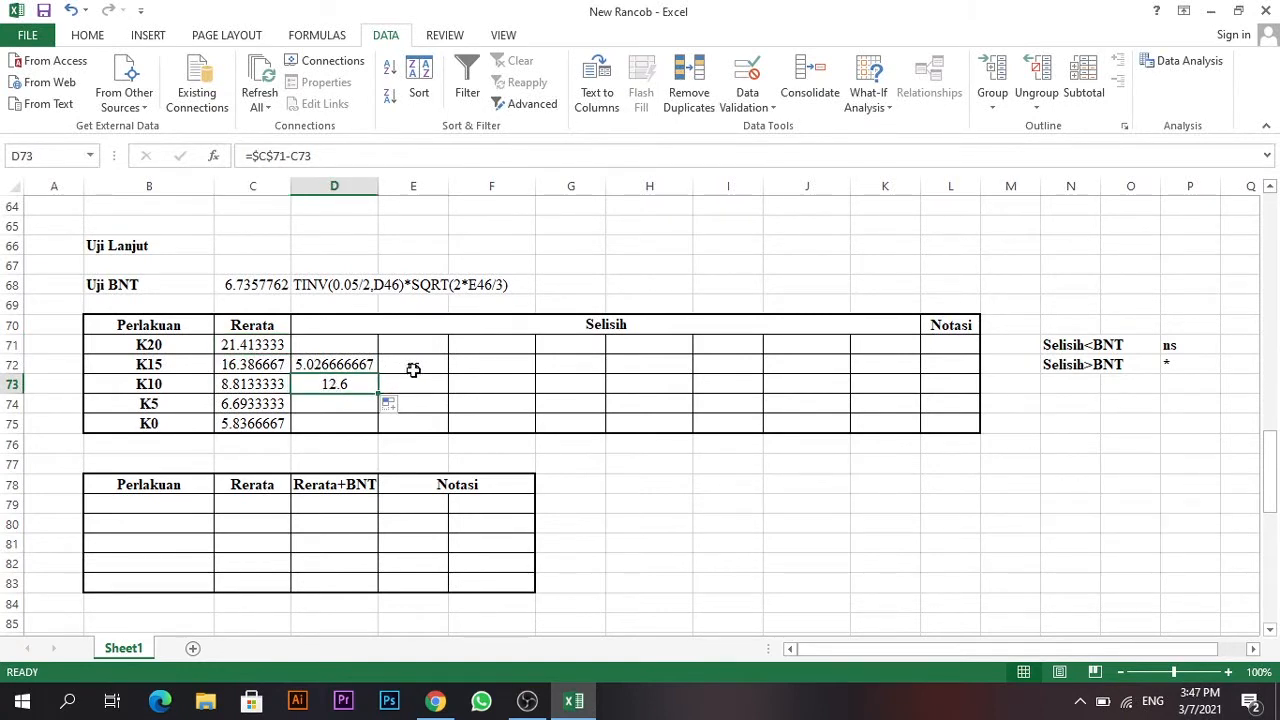
click(412, 386)
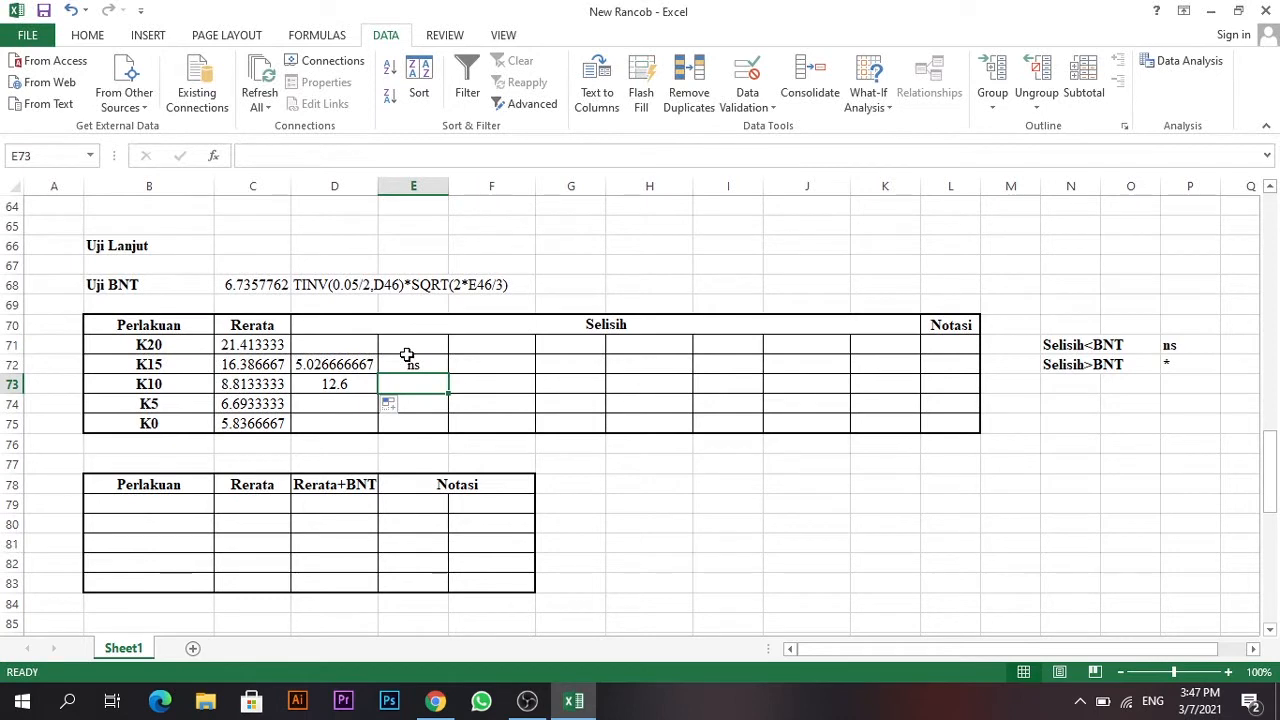
text(*)
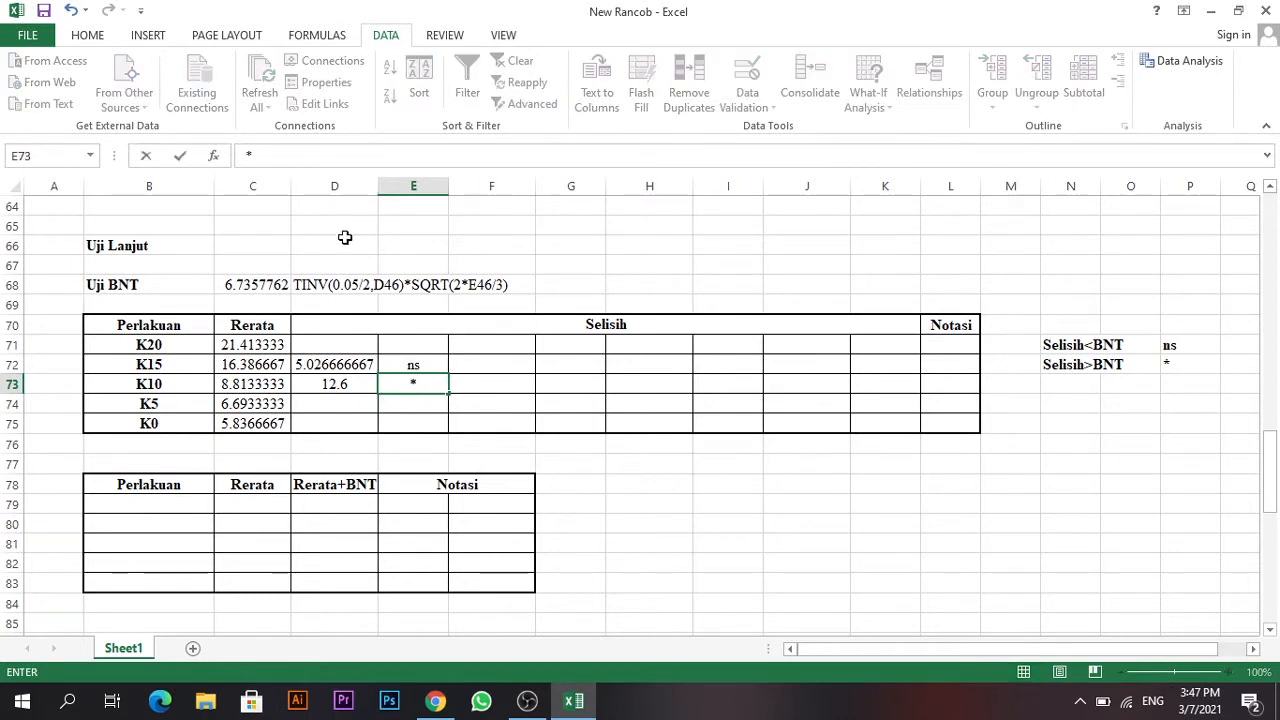
Fill the D73 difference formula and the E73 * mark down to row 75 for K5 and K0.
click(363, 384)
drag(378, 395, 376, 424)
click(428, 384)
drag(449, 391, 449, 425)
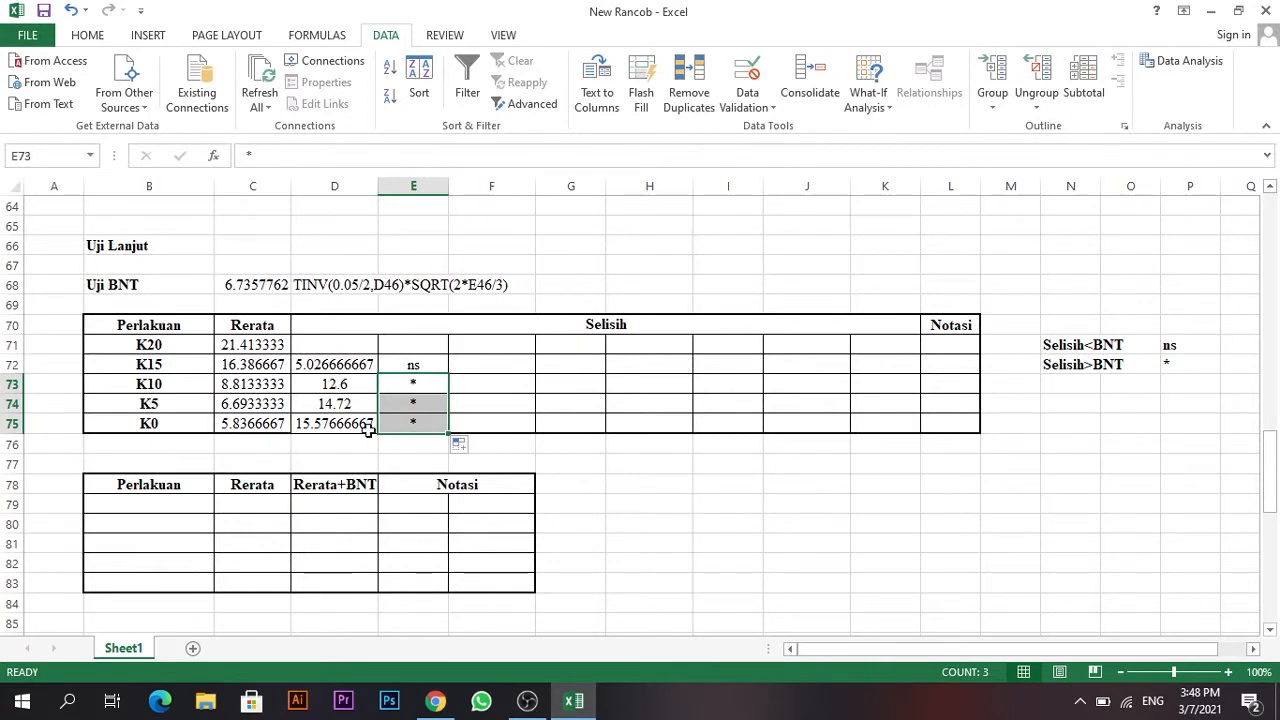
Enter the difference formula =$C$72-C73 in cell F73 to compare K15 with K10.
click(487, 389)
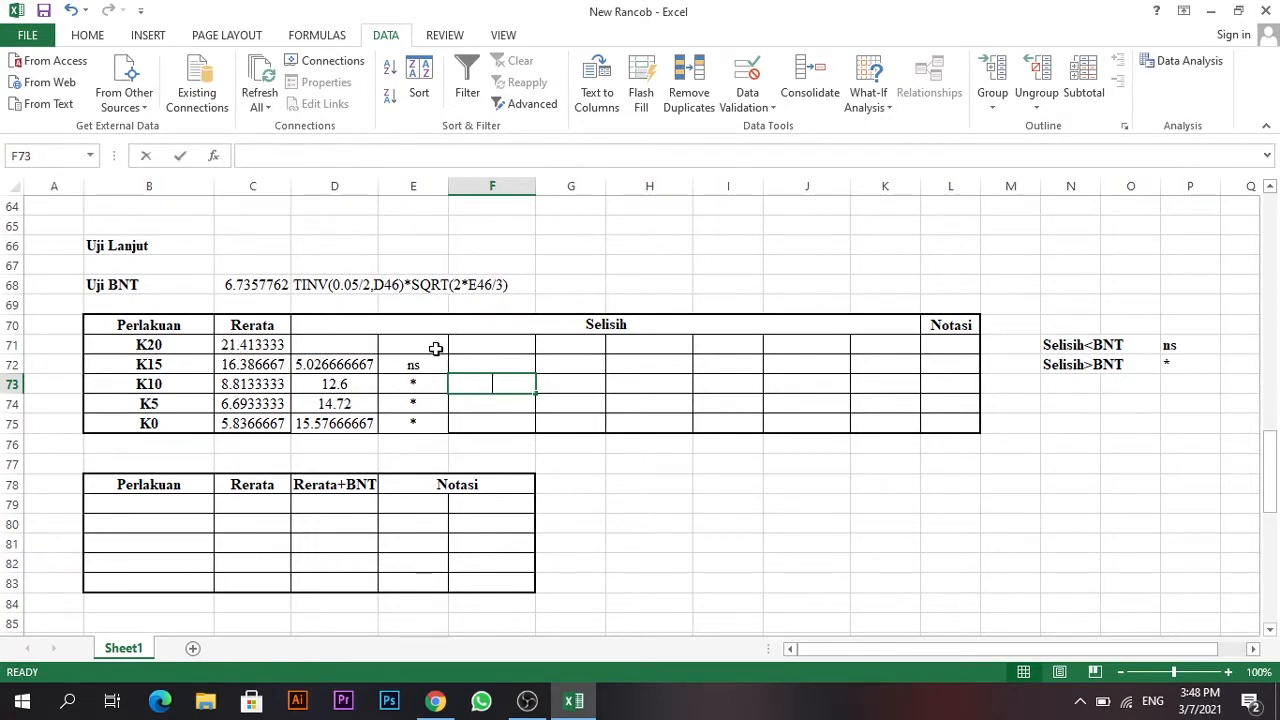
text(=)
click(258, 366)
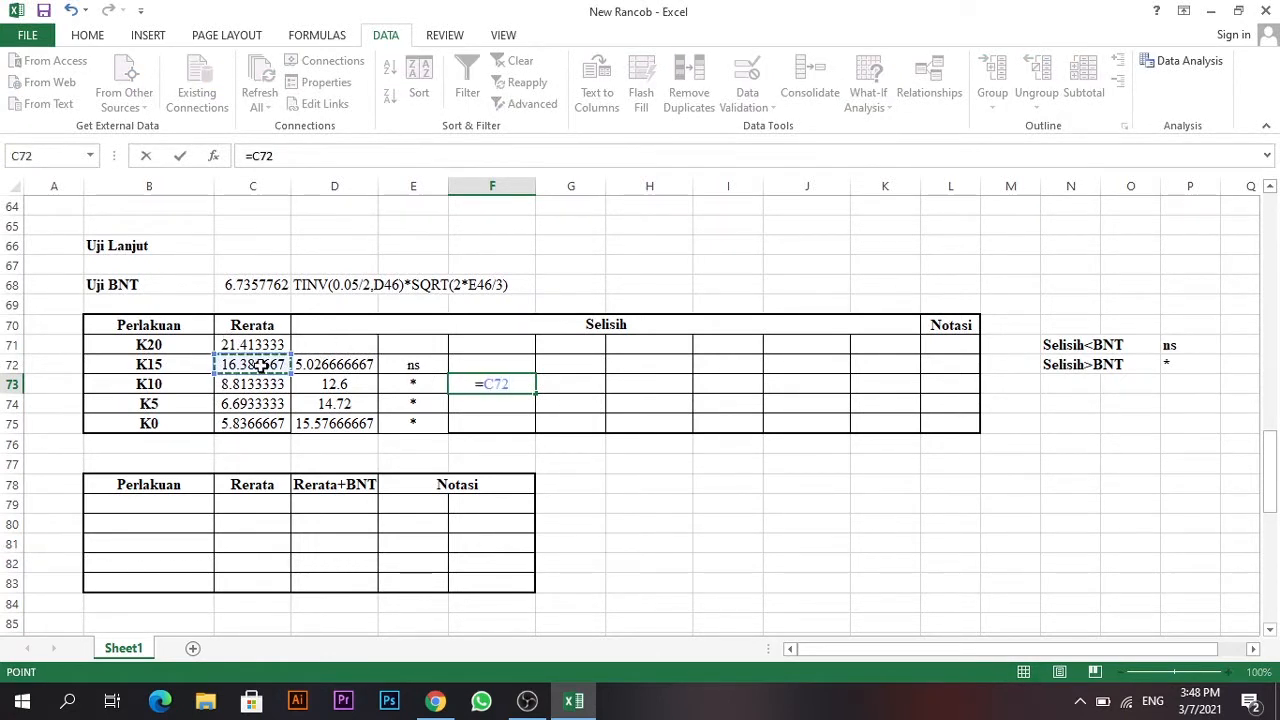
key(F4)
text(-)
click(254, 386)
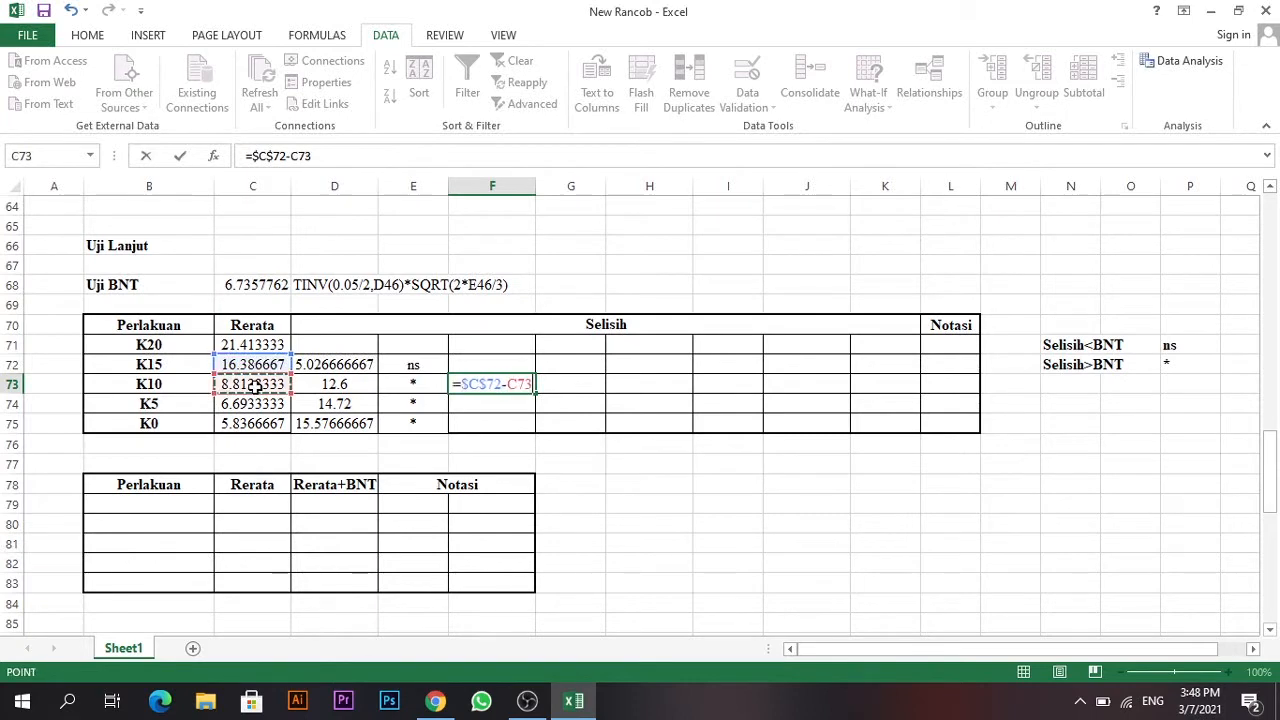
key(Return)
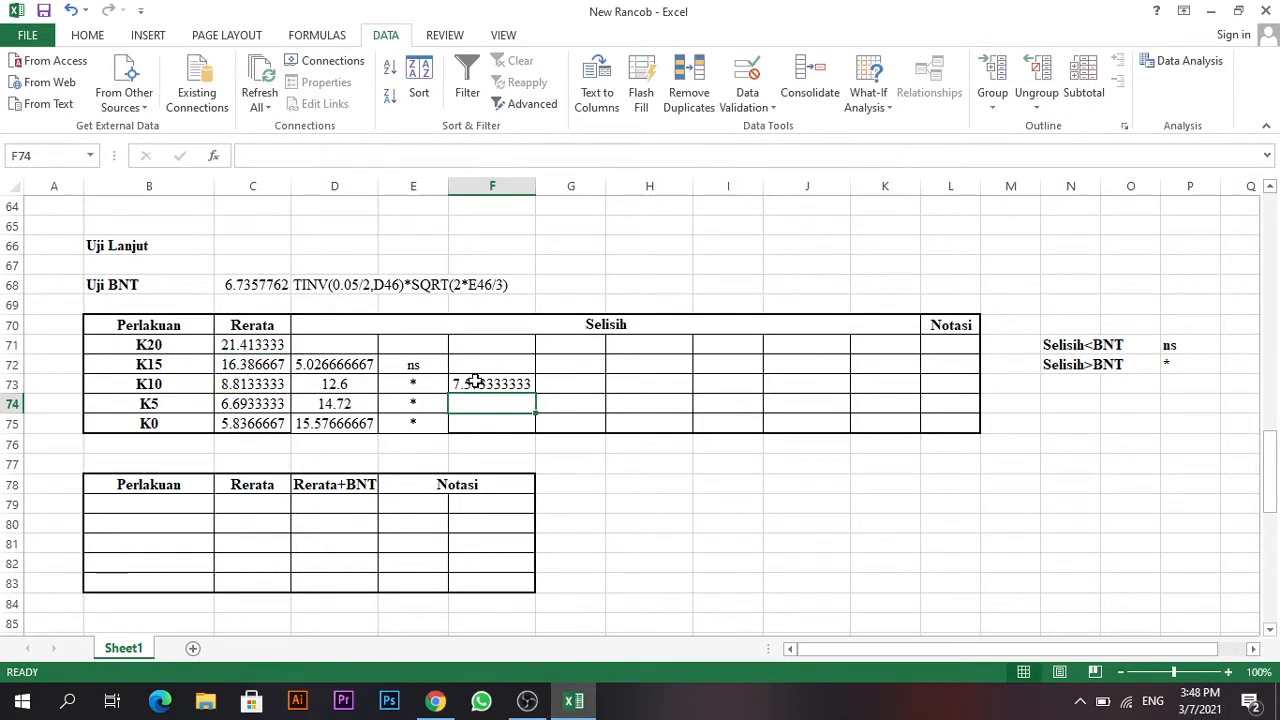
Mark the F73 difference with * in G73, and fill both cells down to row 75.
click(473, 382)
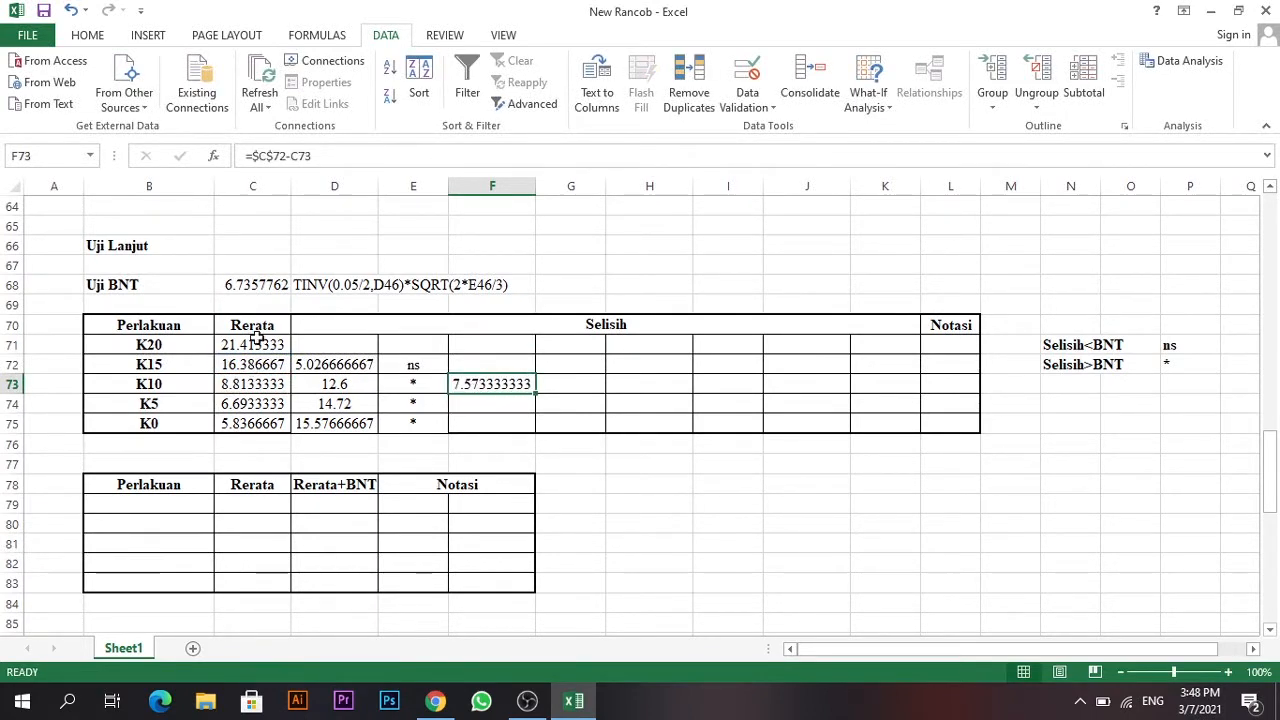
click(562, 387)
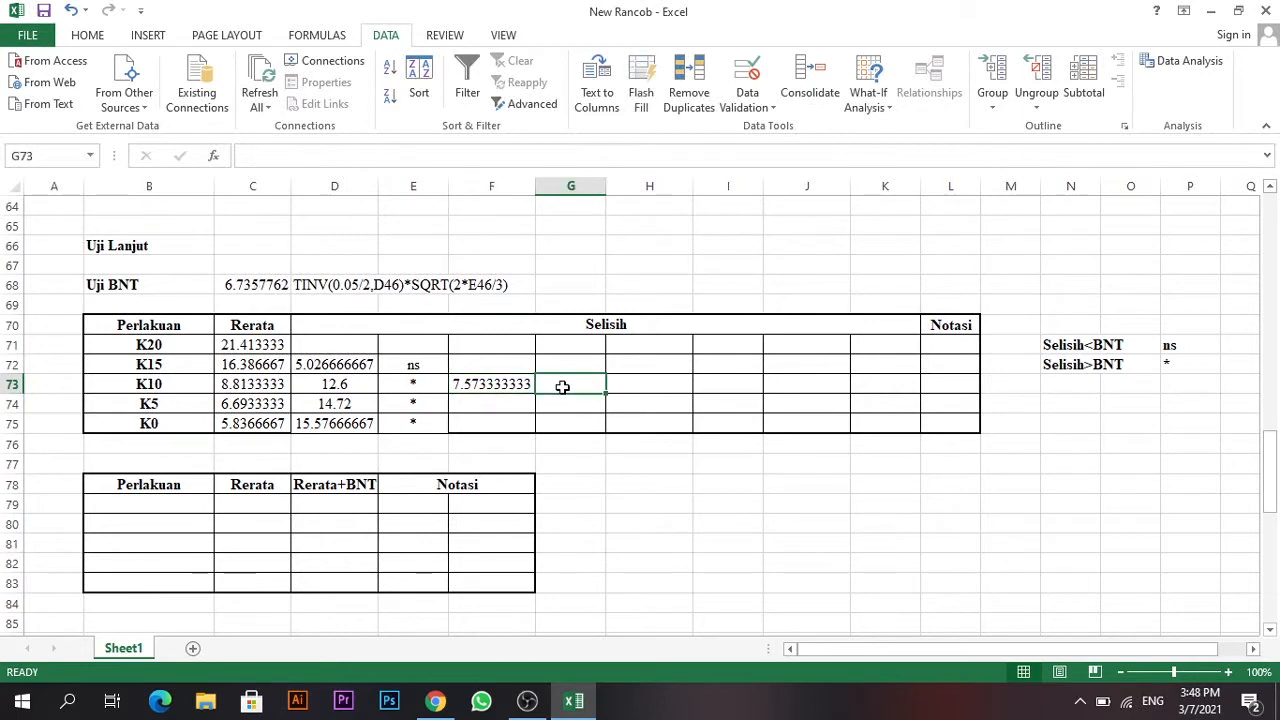
text(*)
click(492, 388)
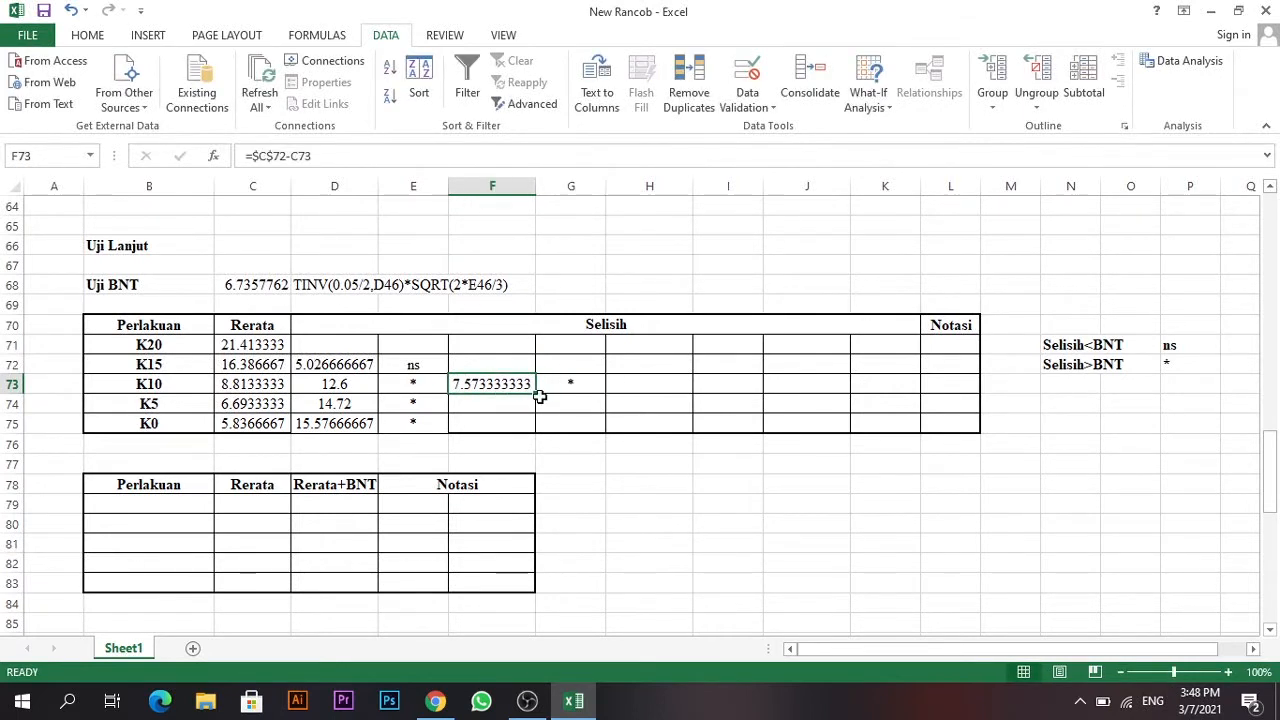
drag(535, 395, 535, 425)
click(595, 382)
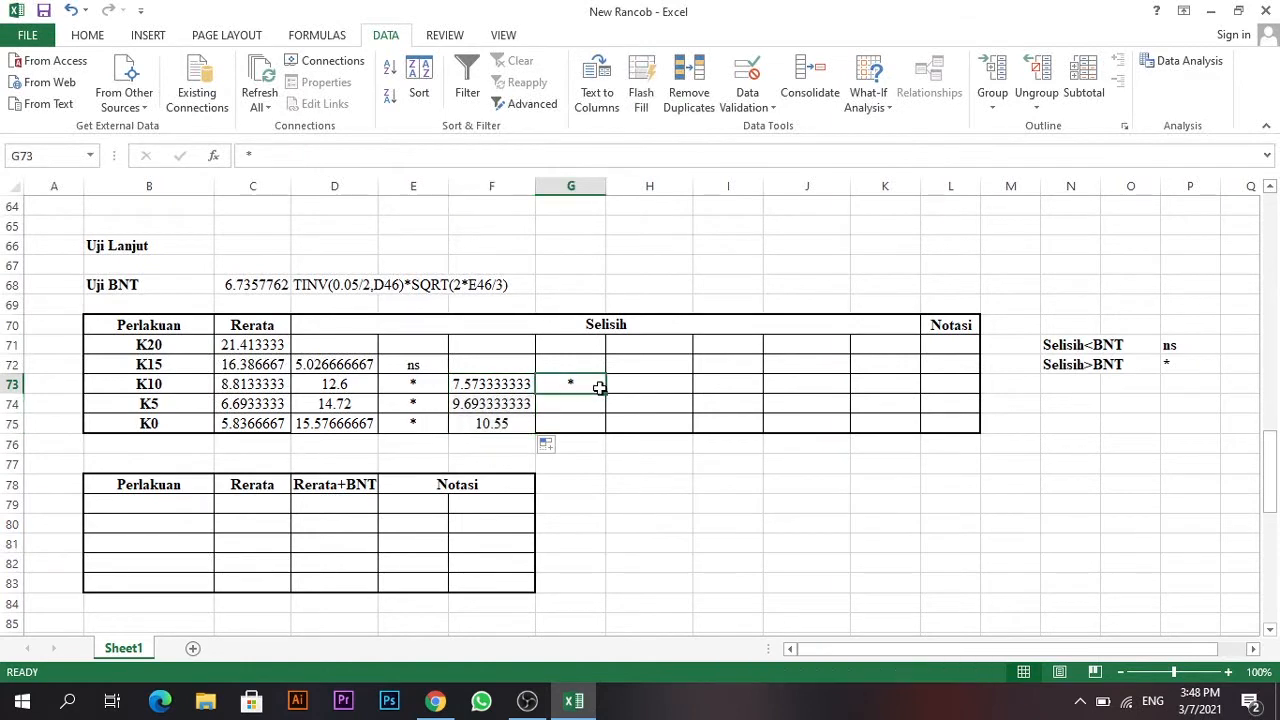
drag(606, 397, 606, 437)
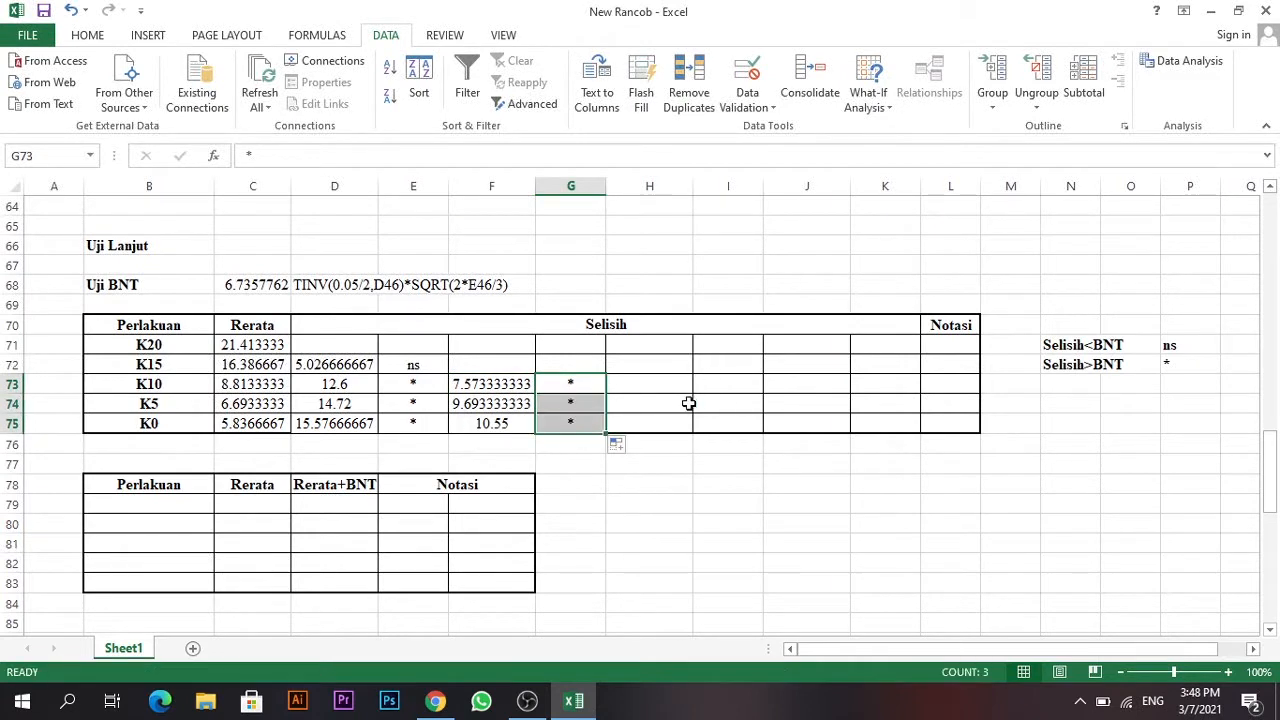
Enter the difference formula =$C$73-C74 in cell H74 to compare K10 with K5.
click(657, 401)
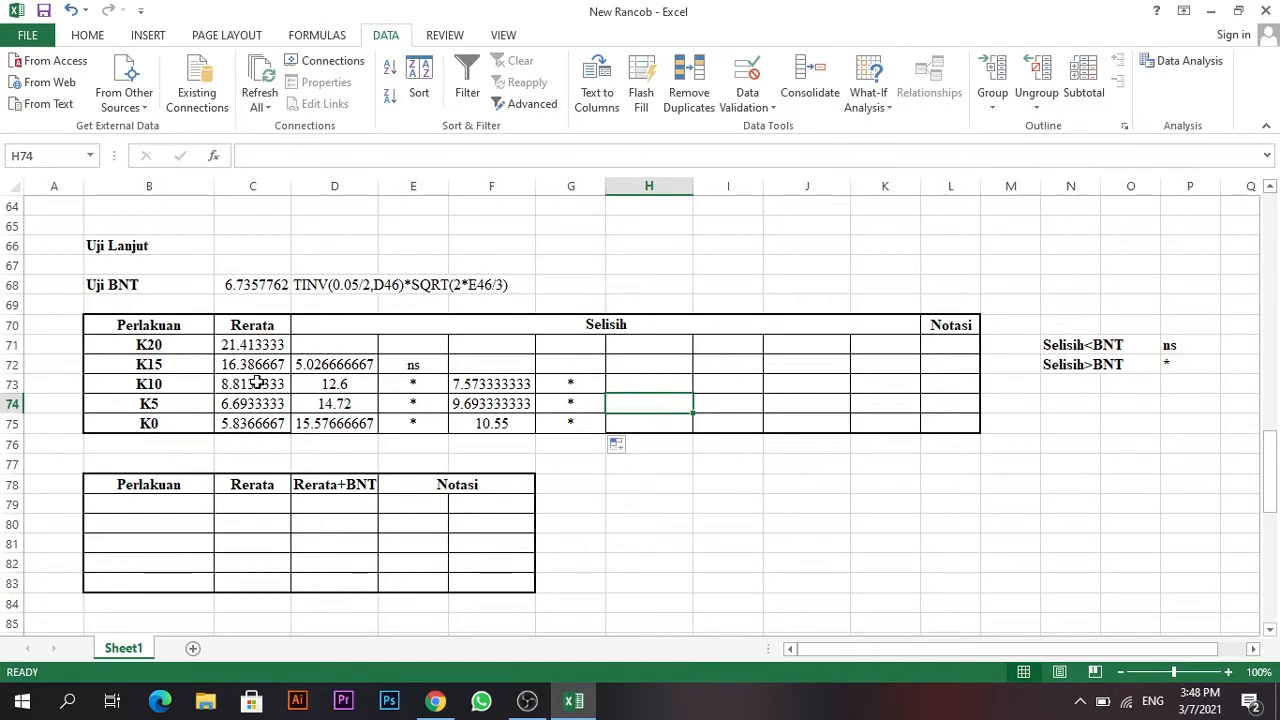
text(=)
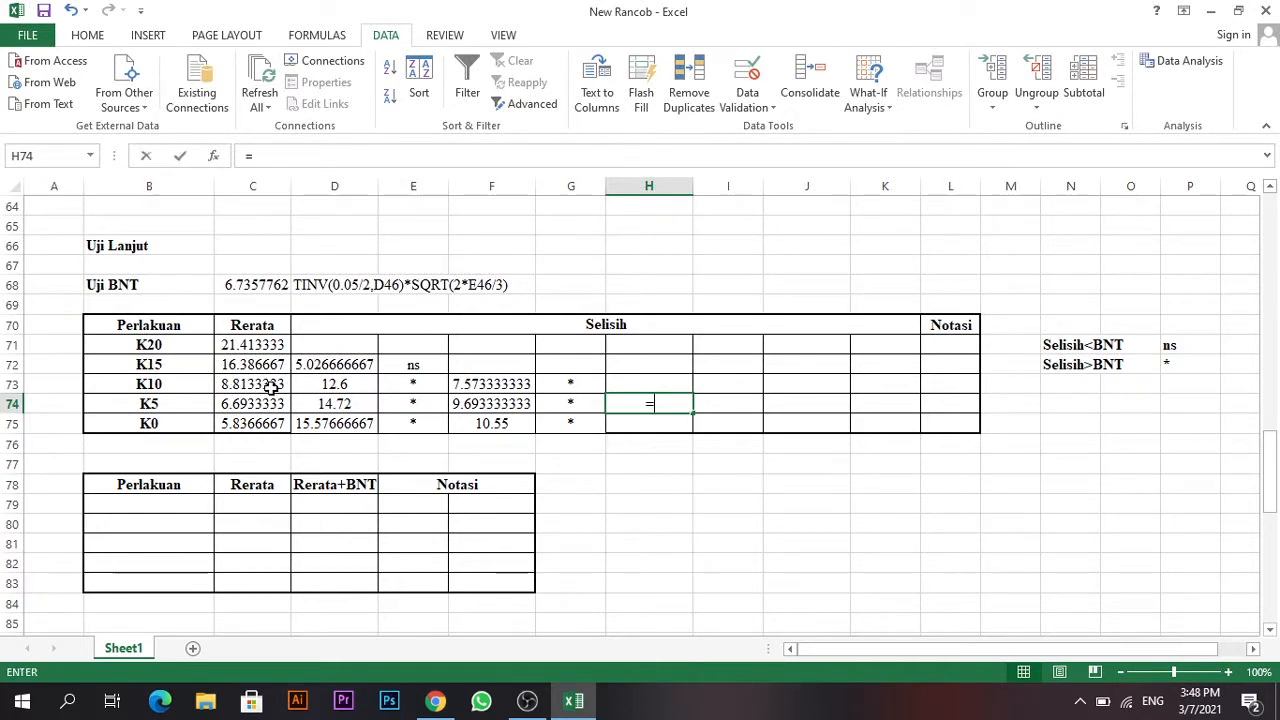
click(272, 388)
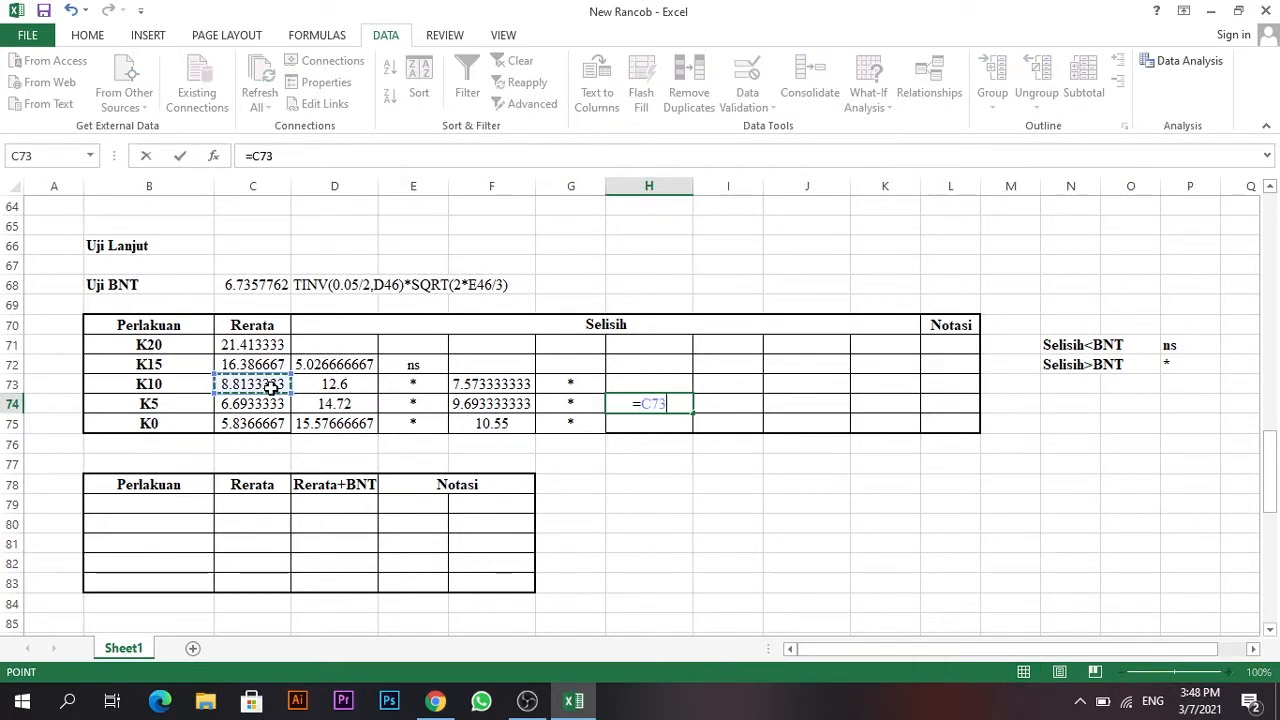
key(F4)
text(-)
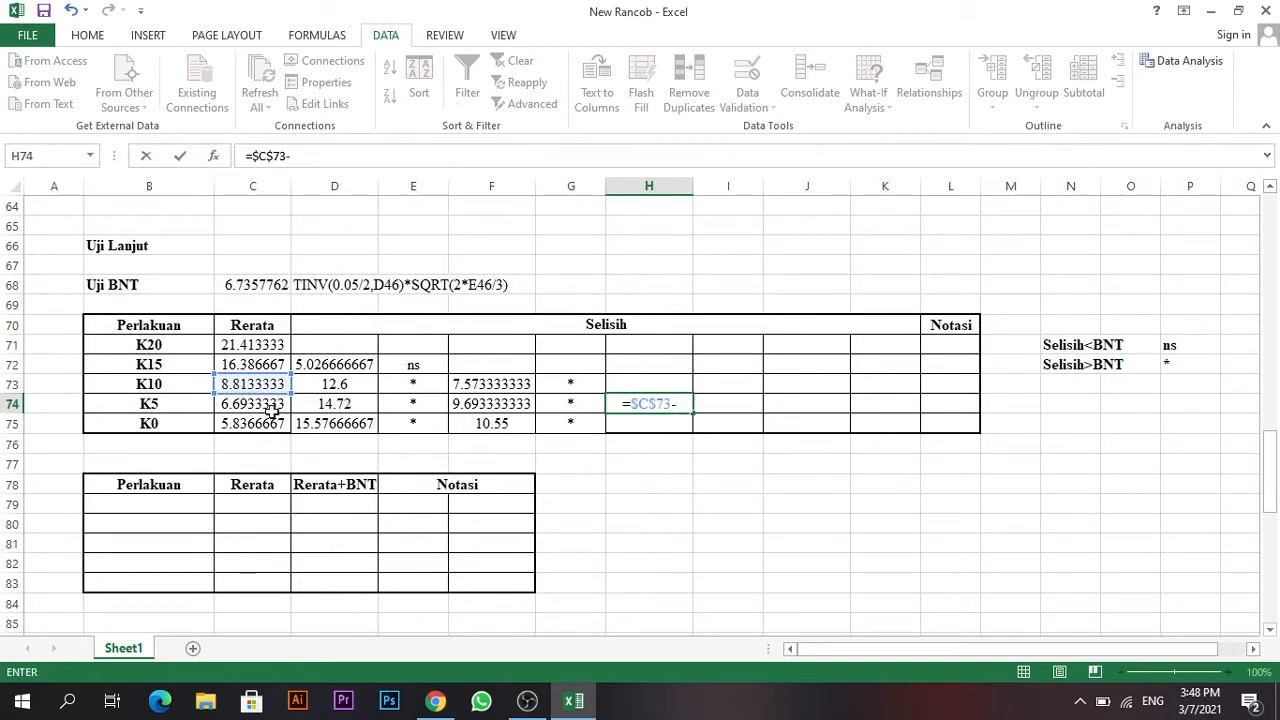
click(271, 406)
key(Return)
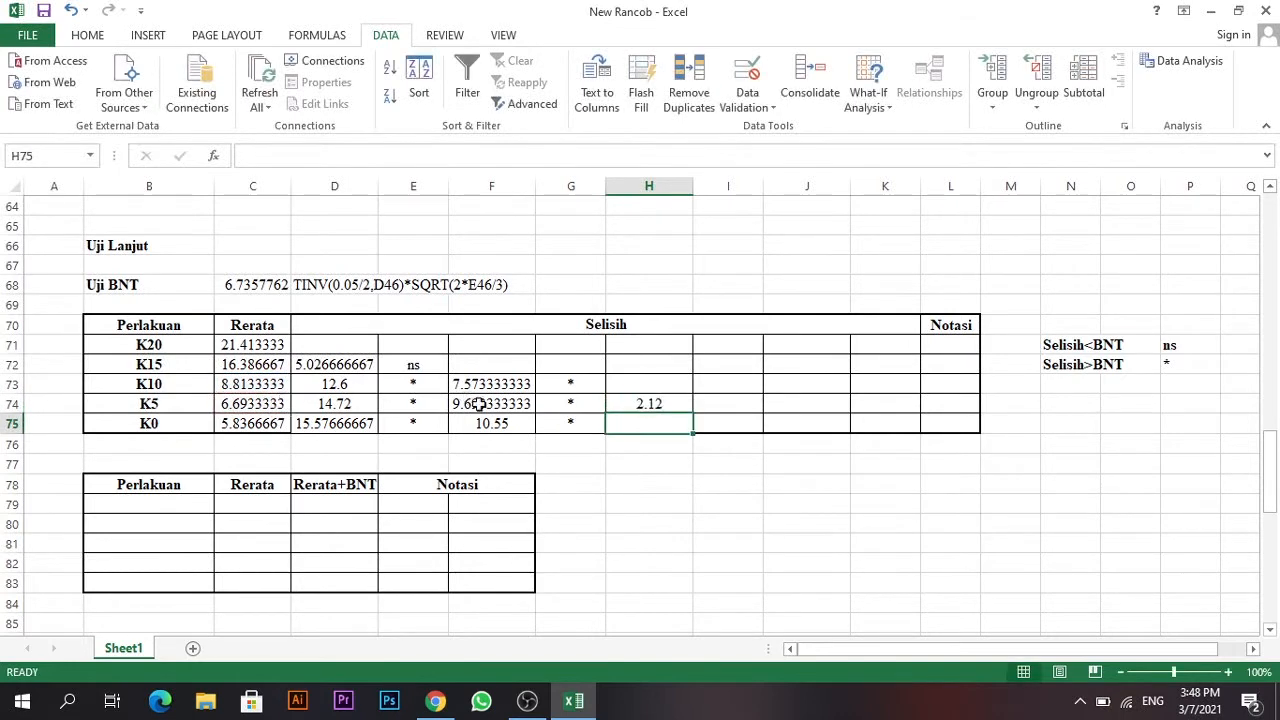
click(646, 403)
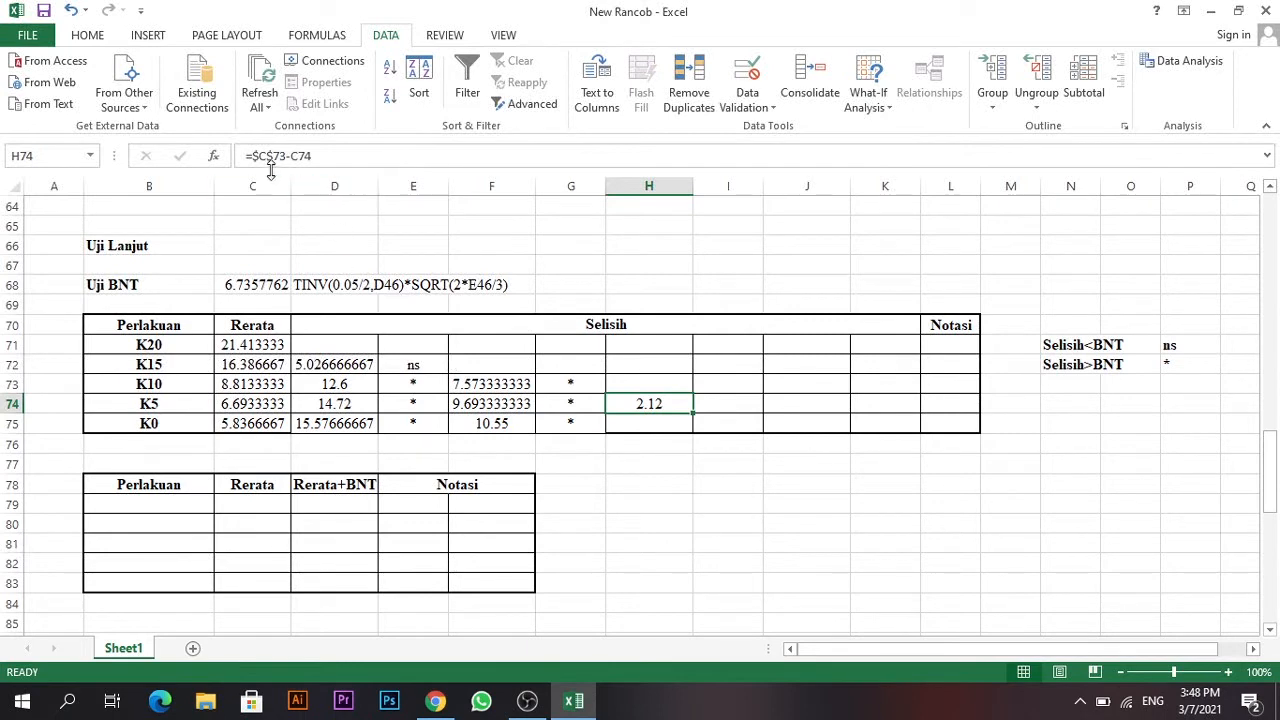
Mark the H74 difference with ns in I74, and fill both cells down to row 75.
click(729, 401)
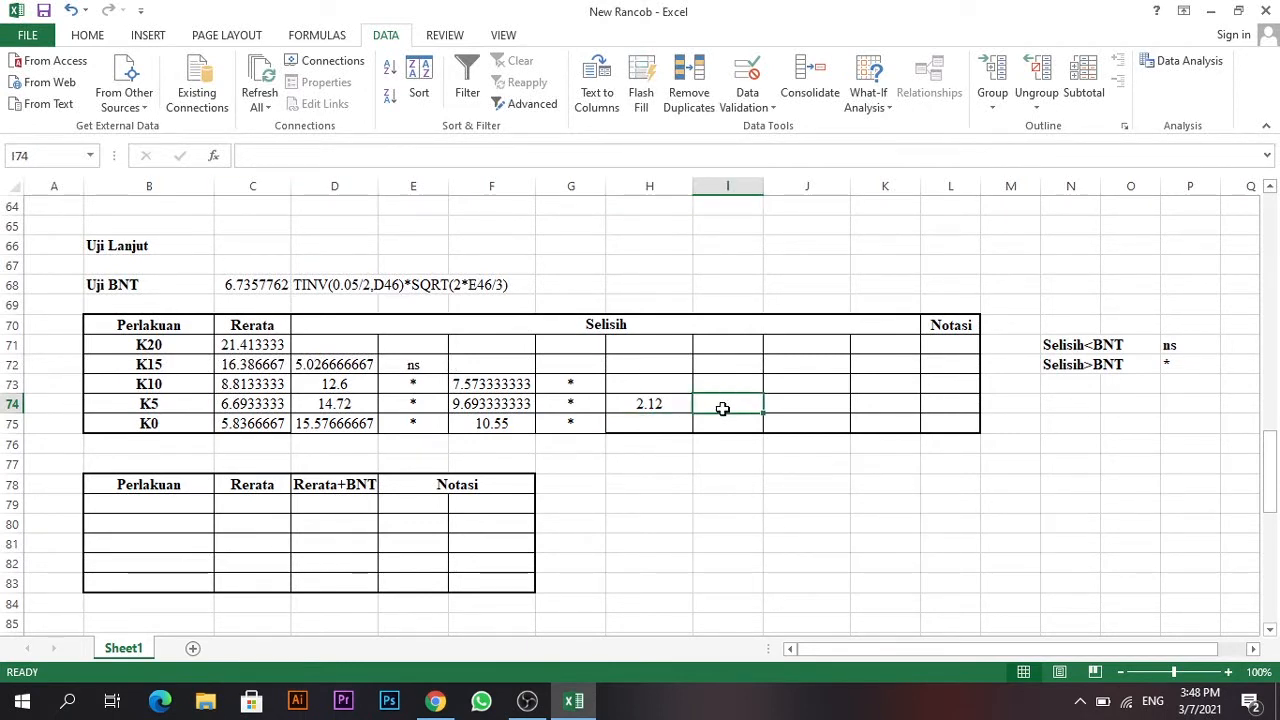
text(ns)
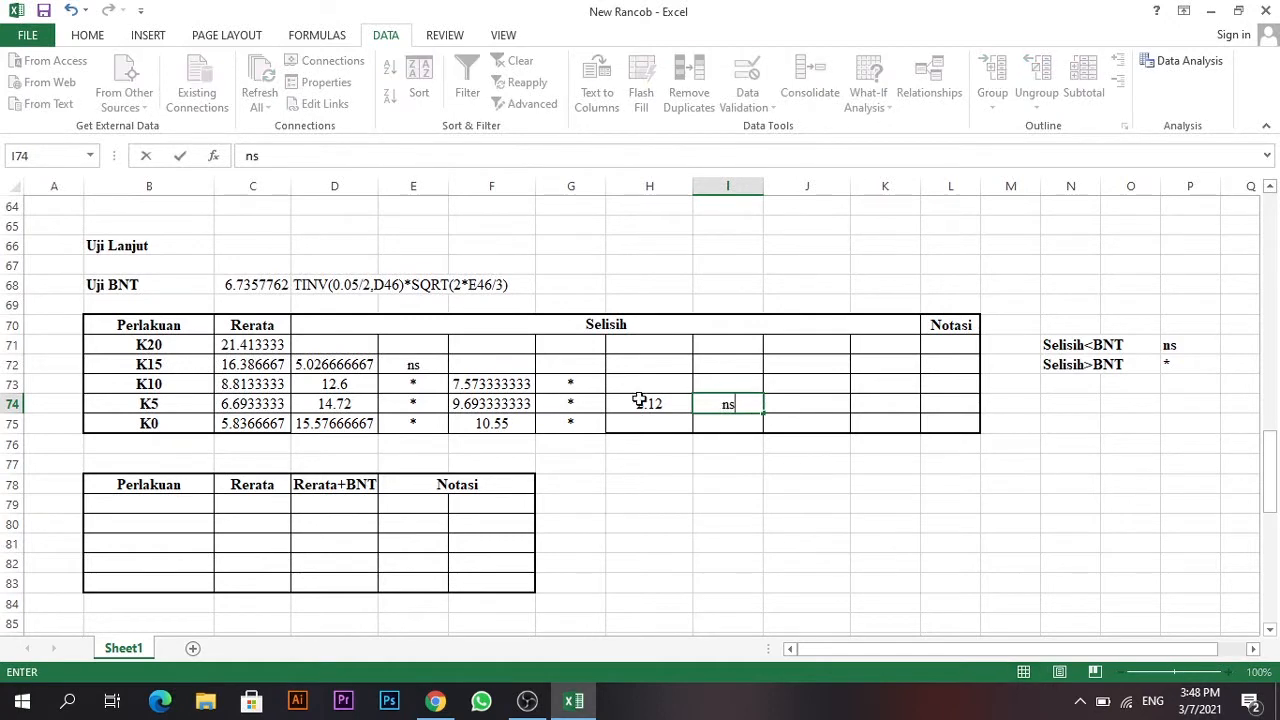
click(643, 402)
drag(690, 412, 690, 428)
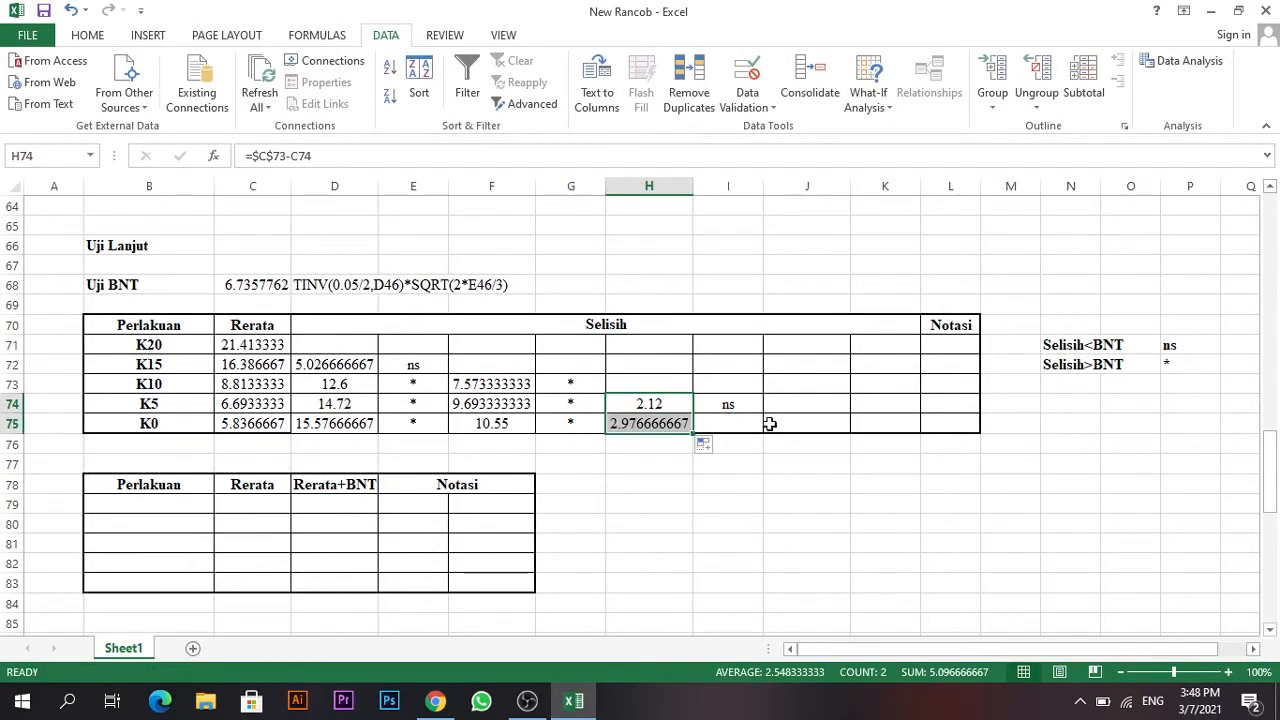
click(750, 408)
drag(764, 414, 760, 433)
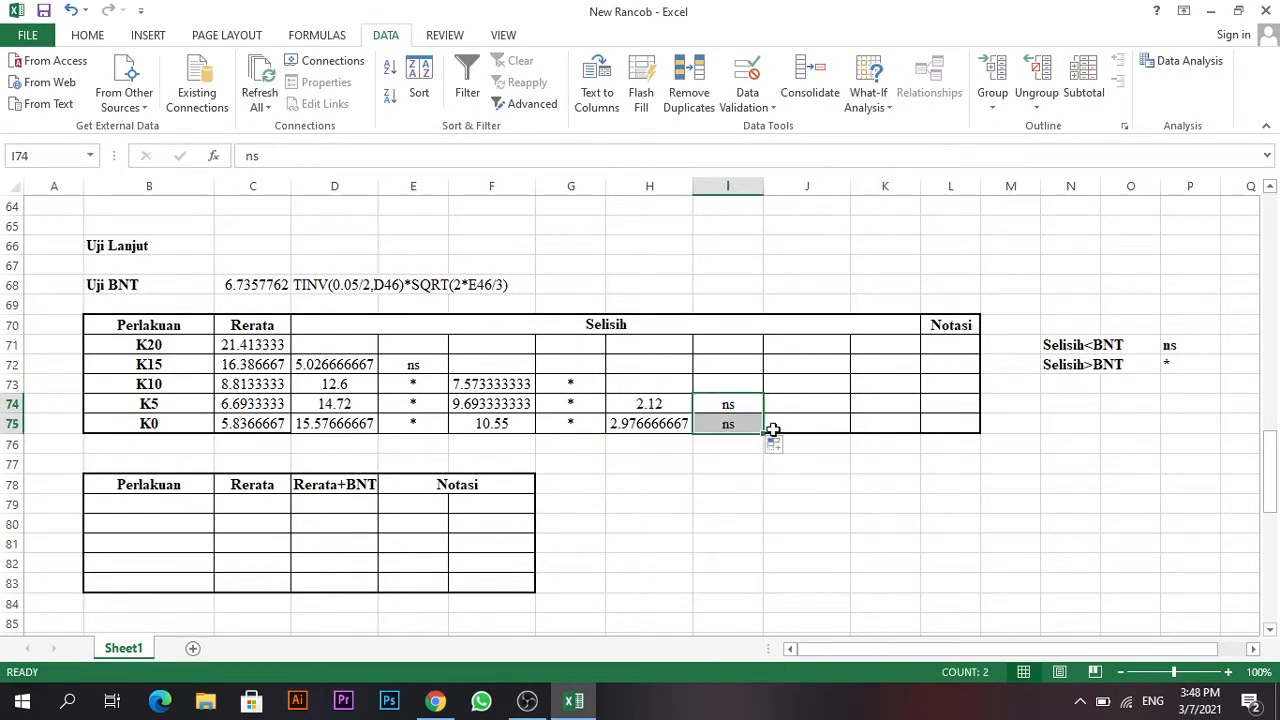
Enter the difference formula =$C$74-C75 in cell J75 to compare K5 with K0.
click(806, 423)
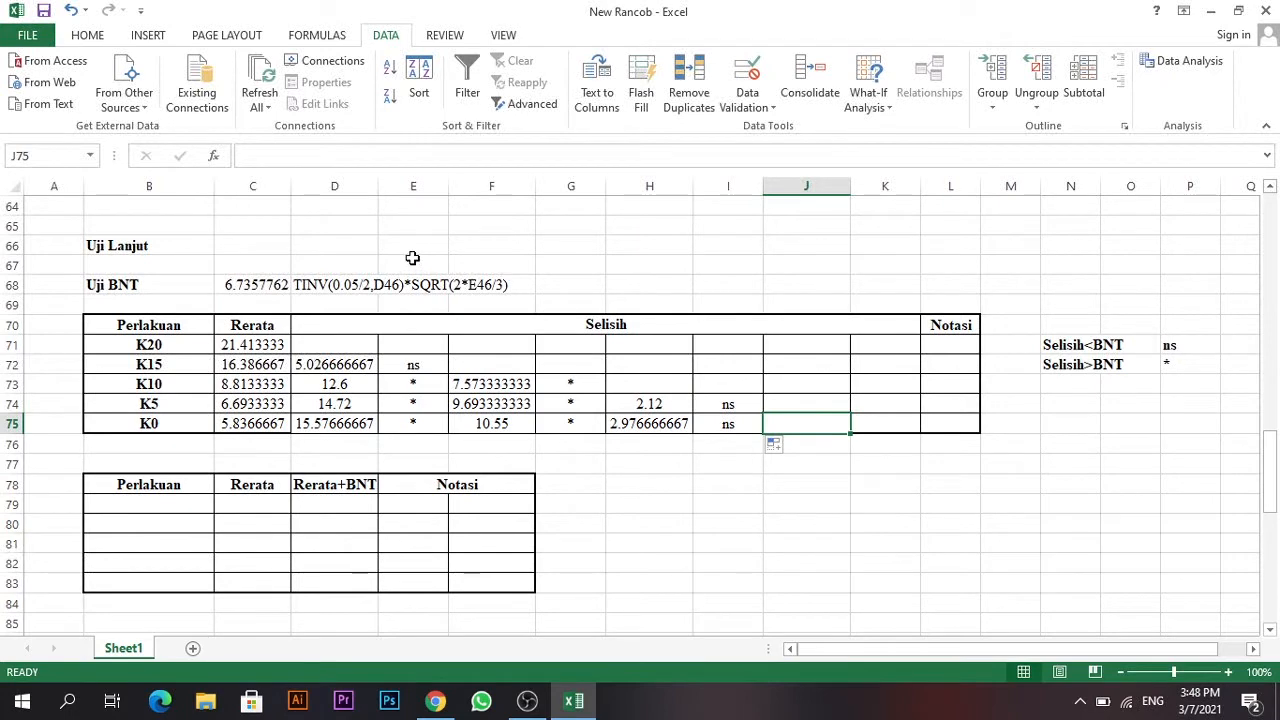
text(=)
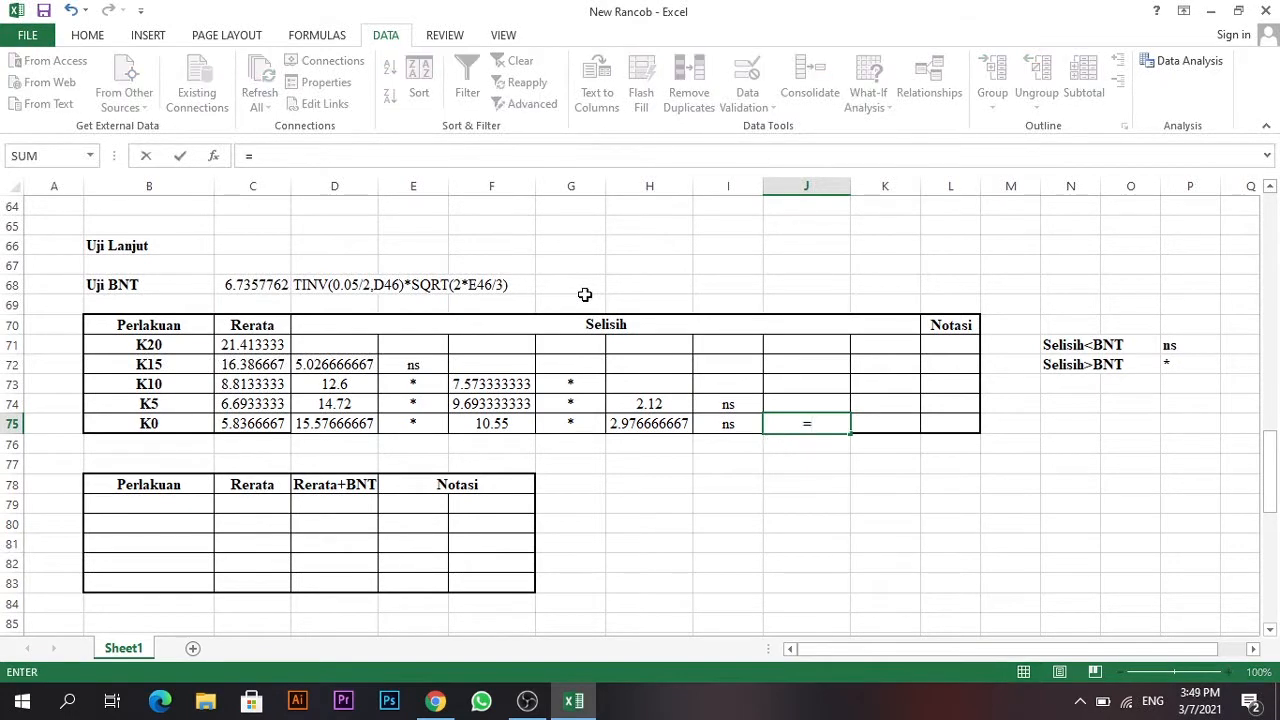
click(237, 410)
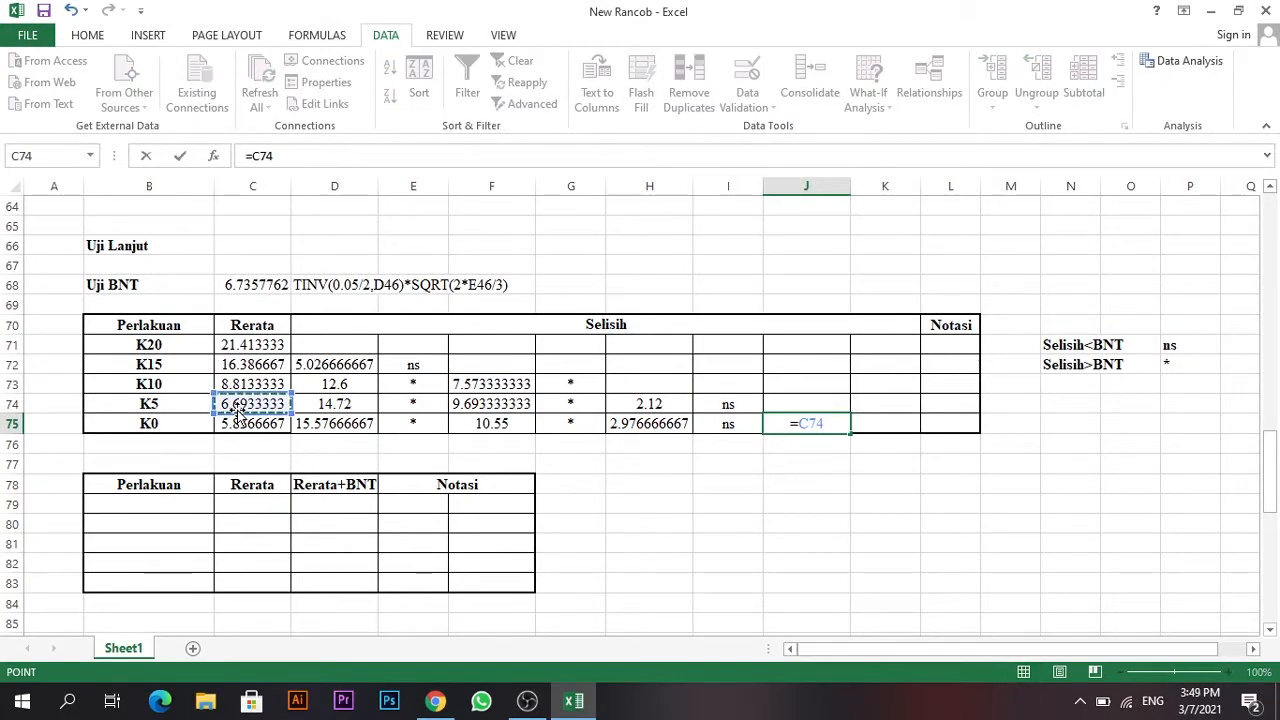
key(F4)
text(=)
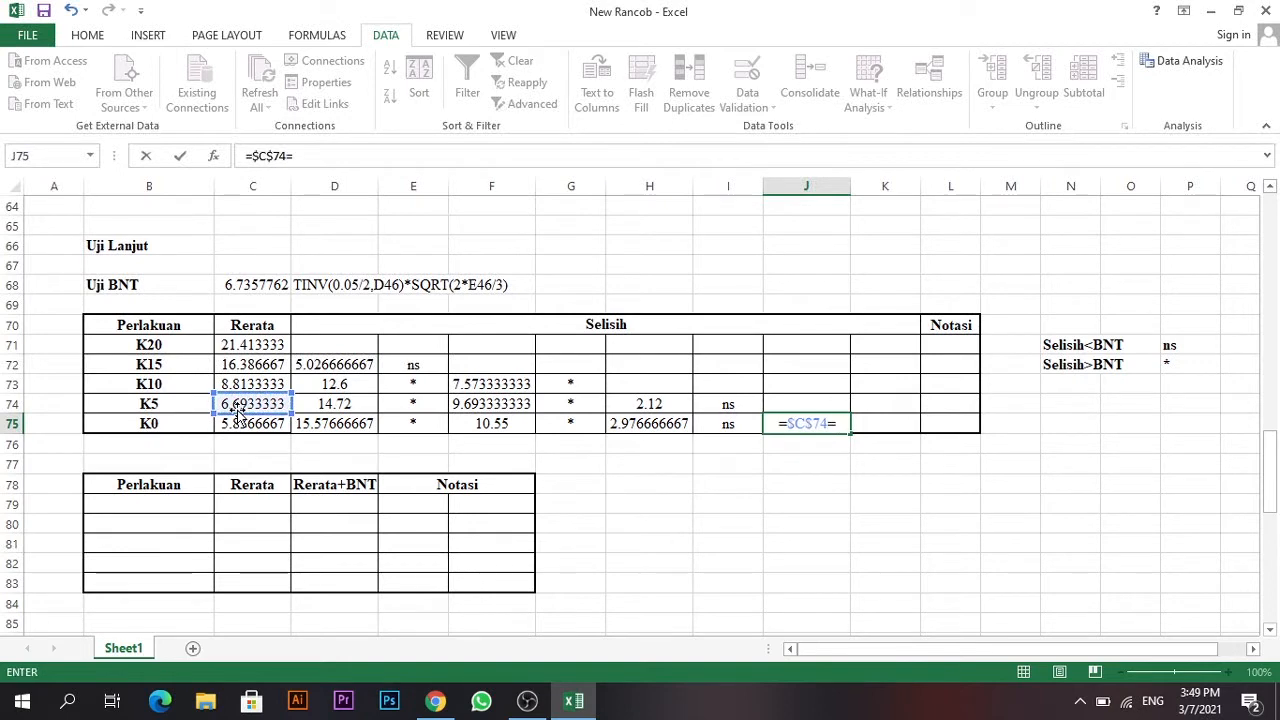
click(240, 423)
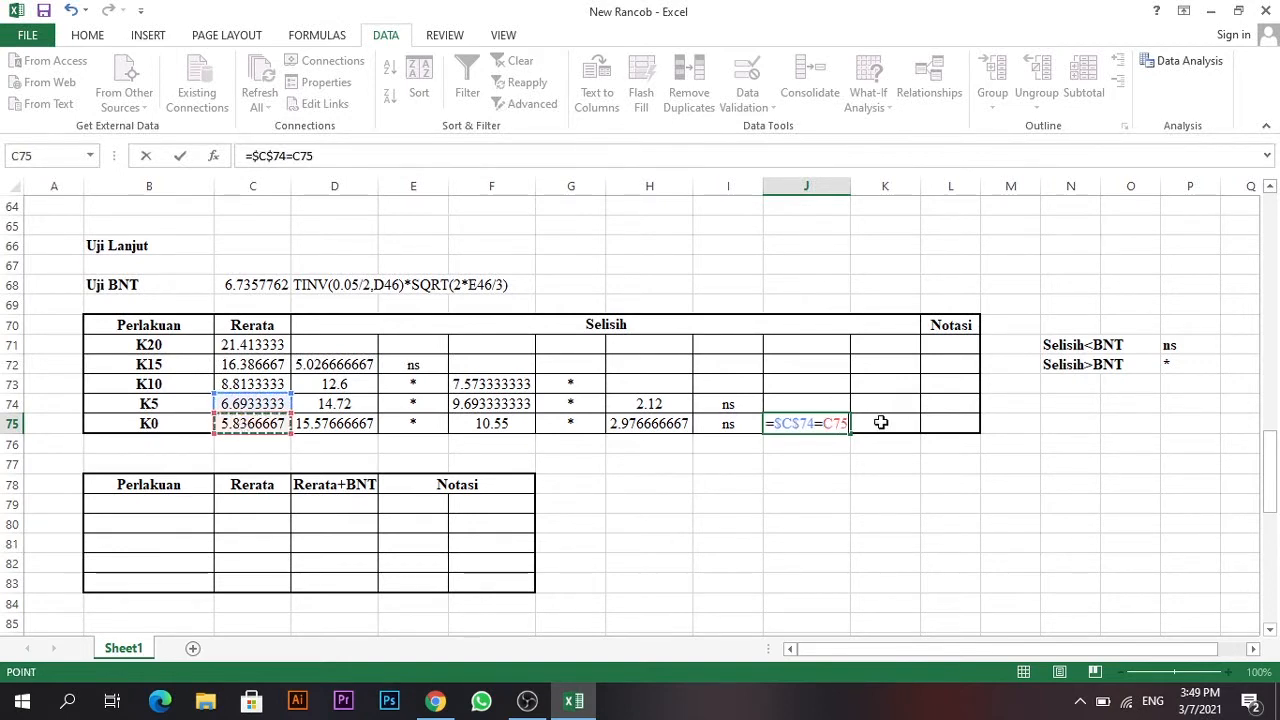
click(822, 423)
key(BackSpace)
text(-)
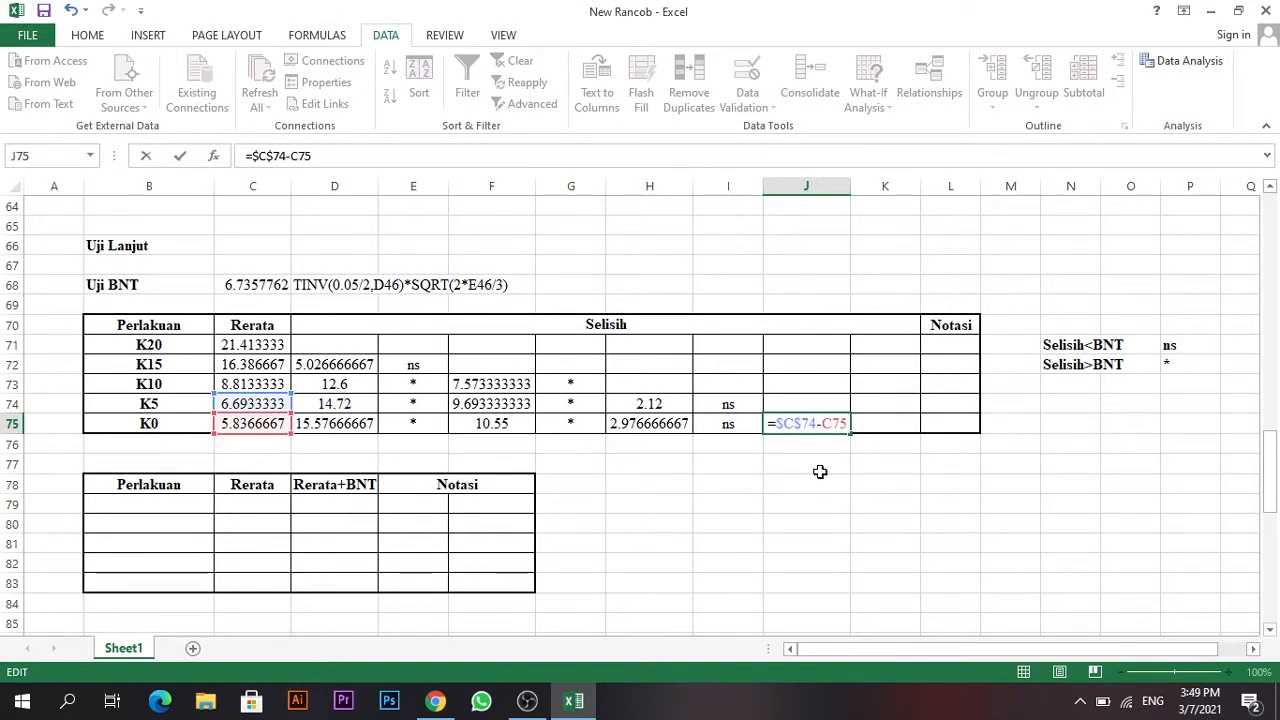
key(Return)
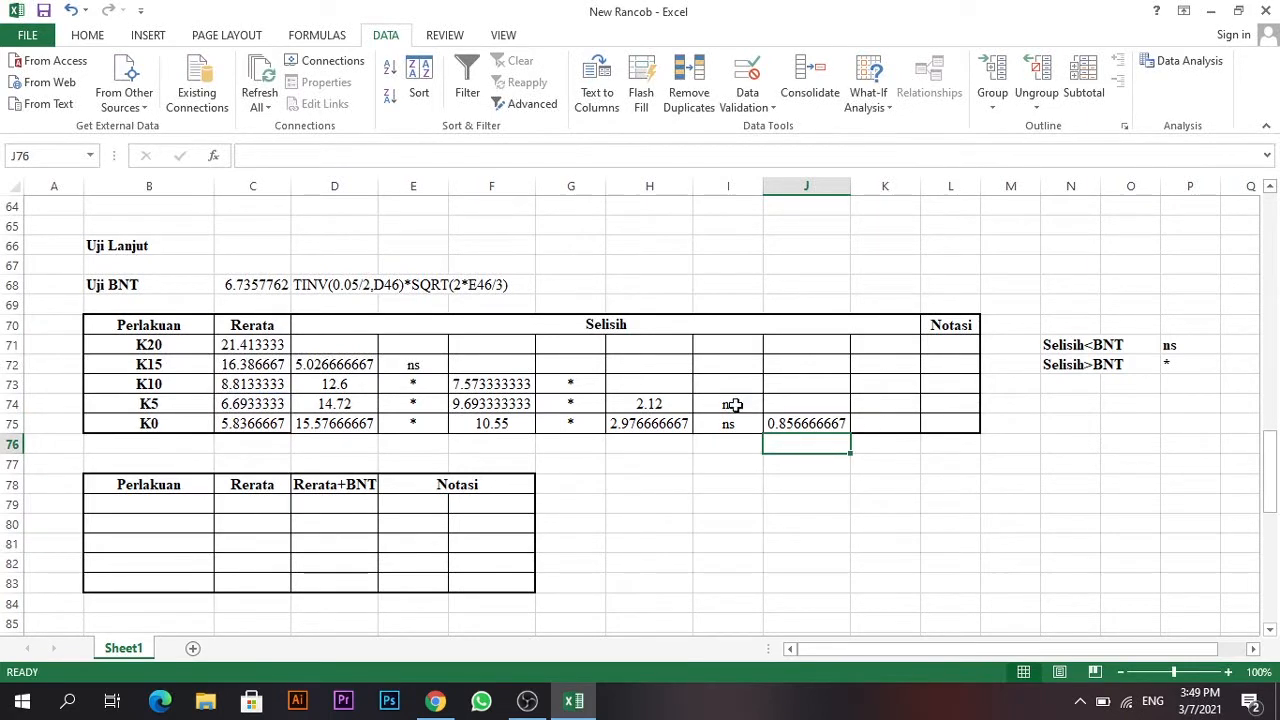
Mark the J75 difference between K5 and K0 with ns in cell K75.
click(862, 424)
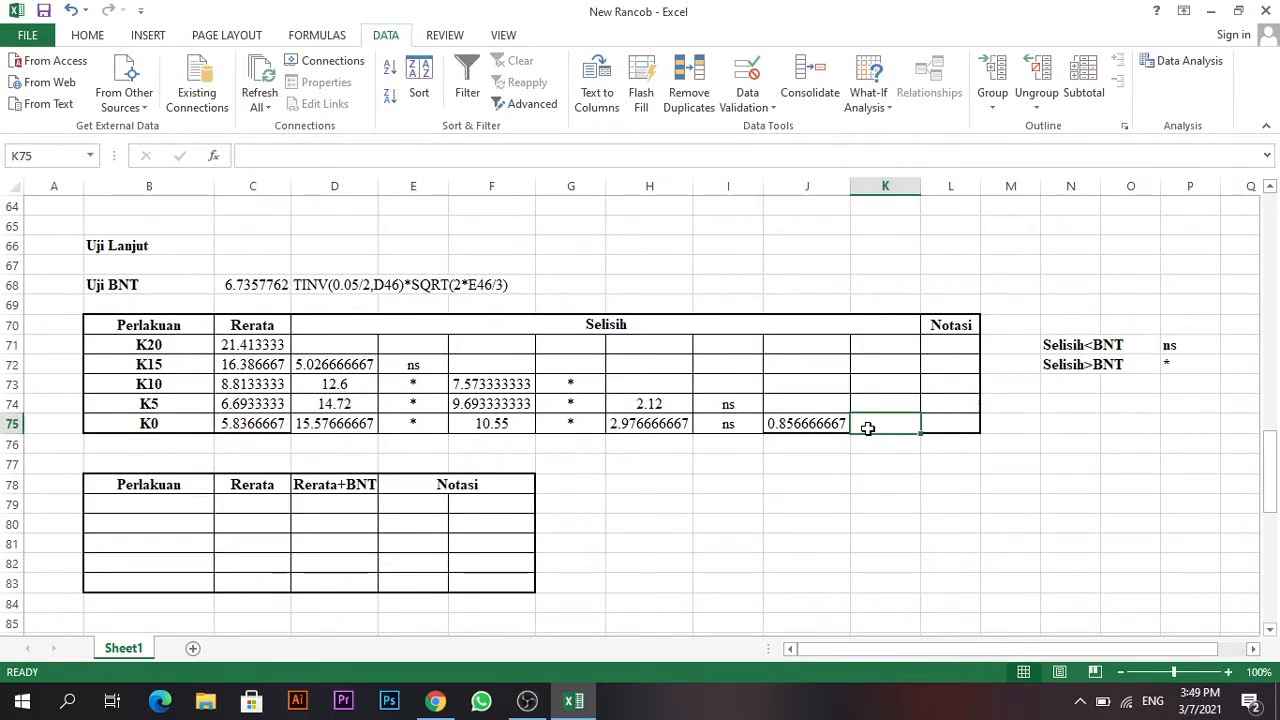
text(ns)
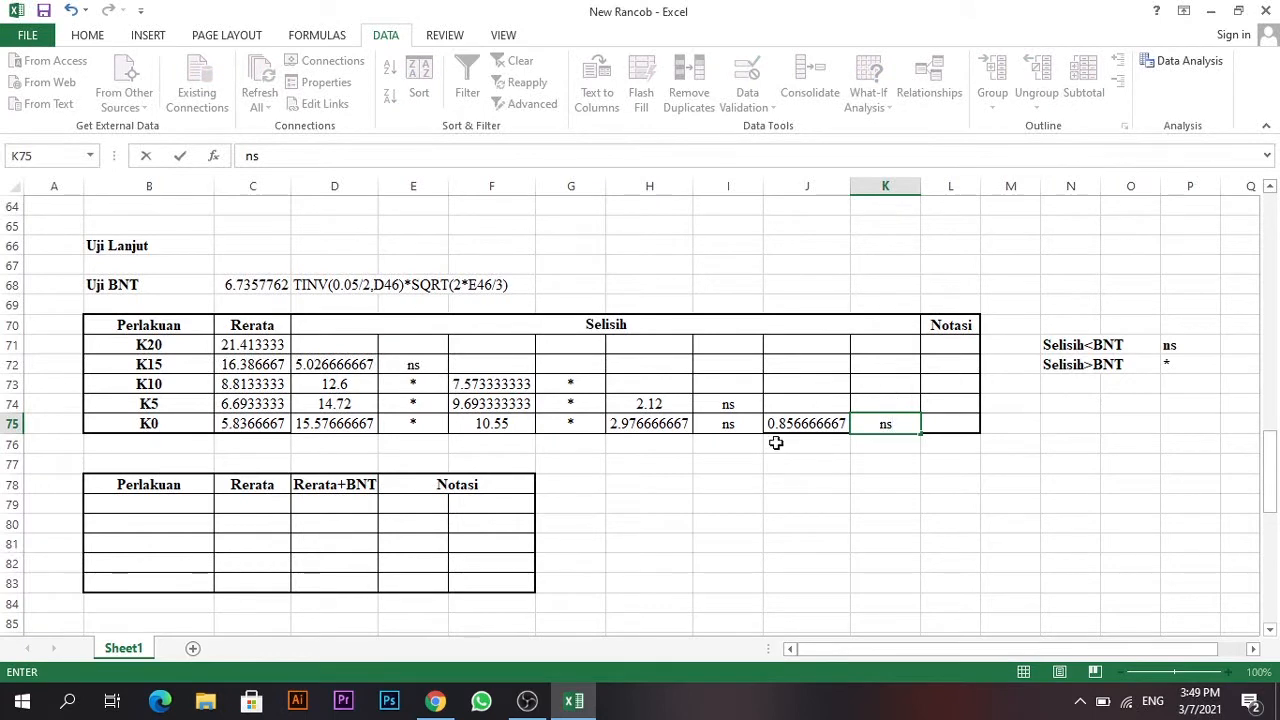
click(775, 445)
click(994, 519)
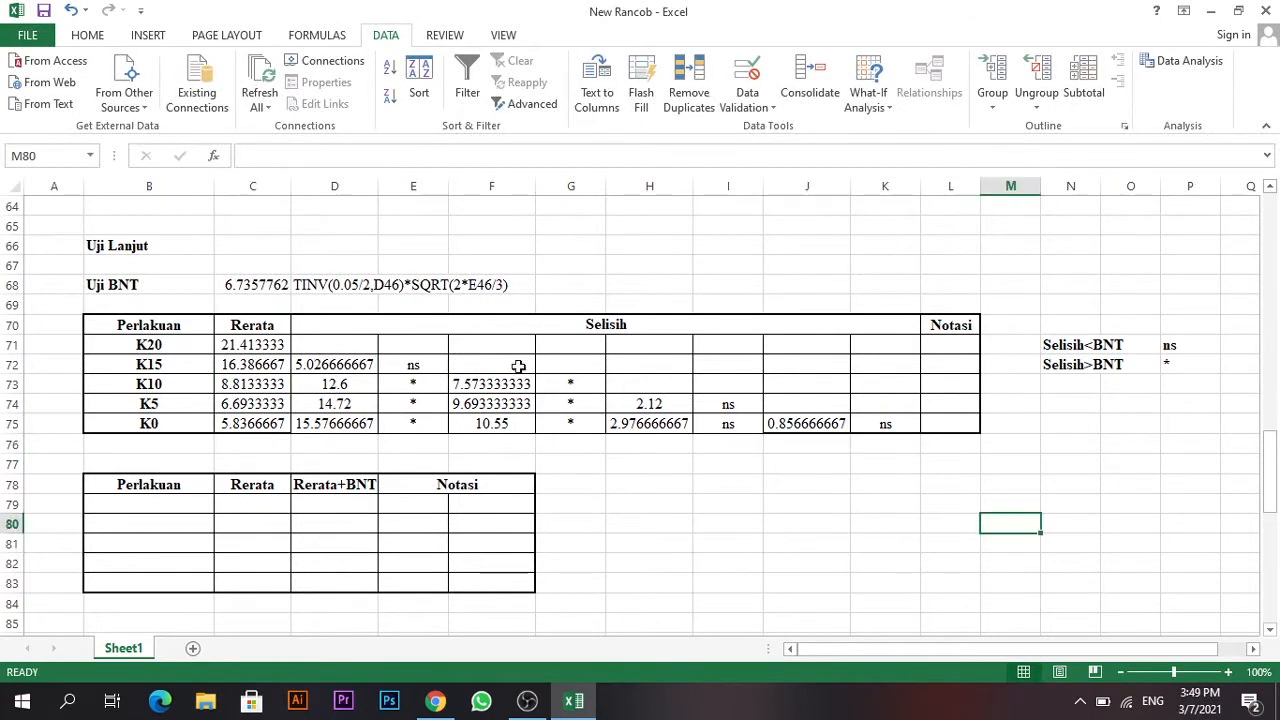
Enter the letter a in E71 above the ns mark and fill cells E71:E72 with yellow.
click(962, 345)
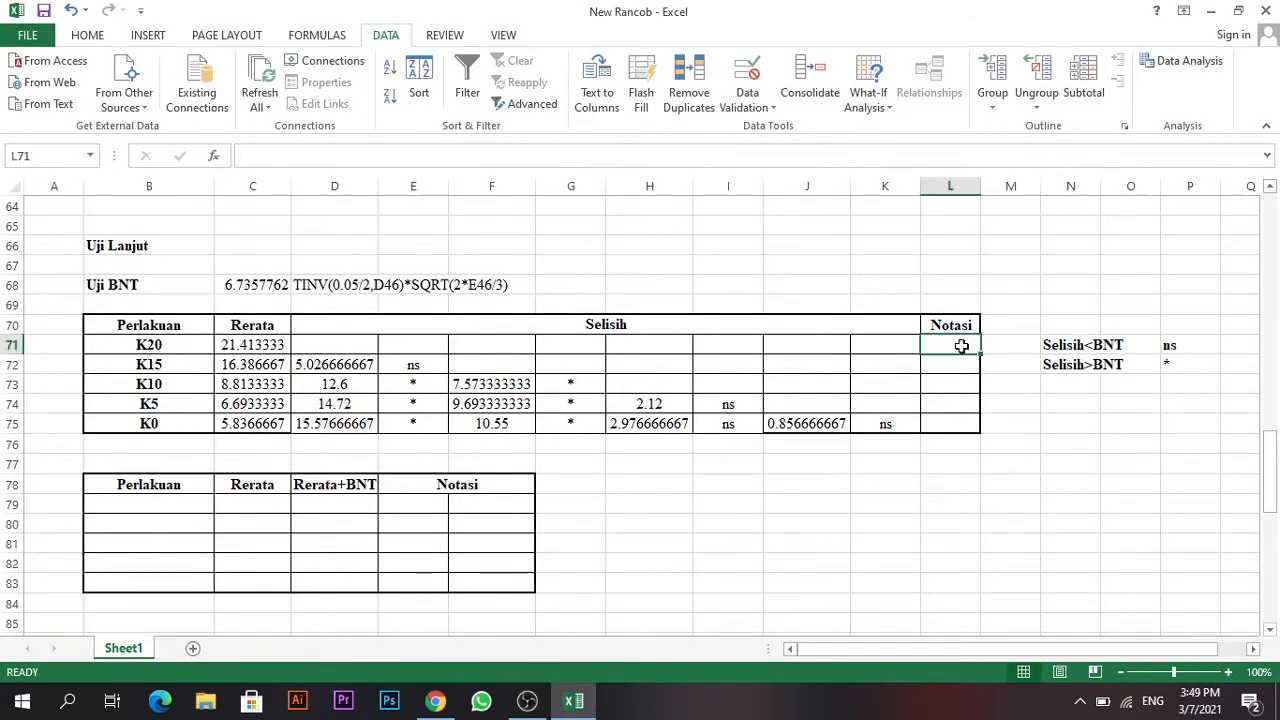
click(414, 345)
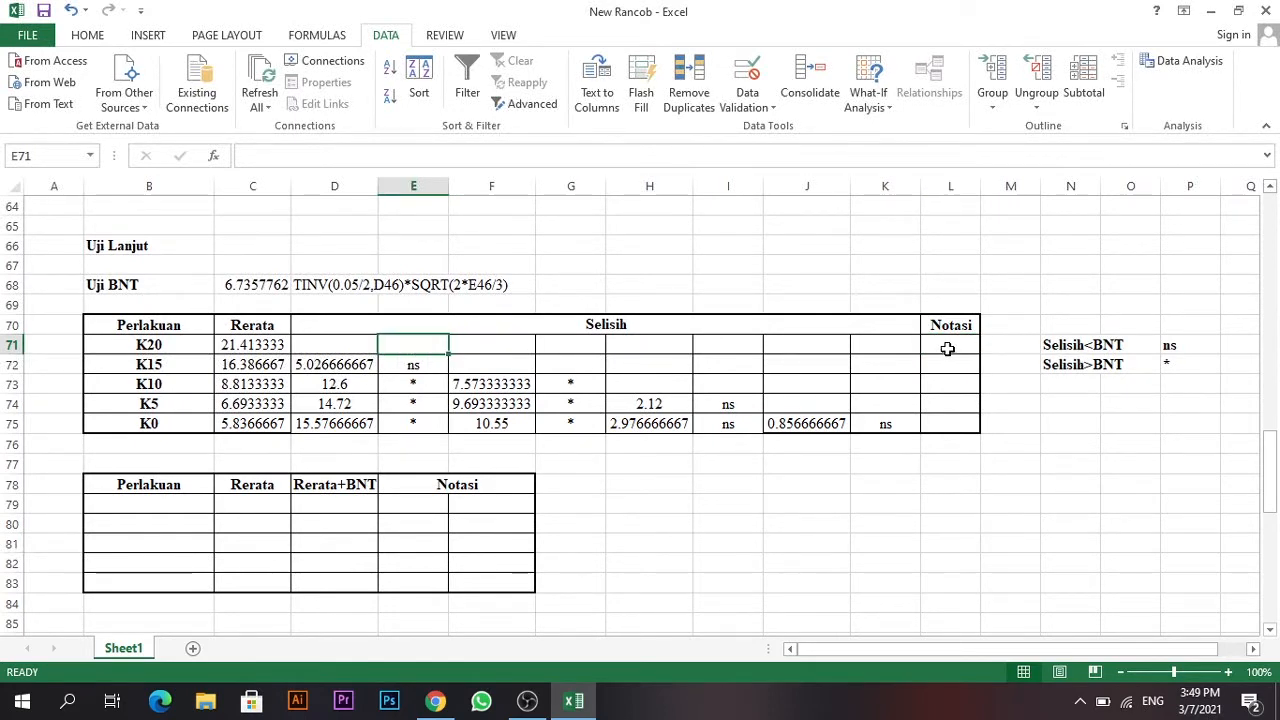
text(a)
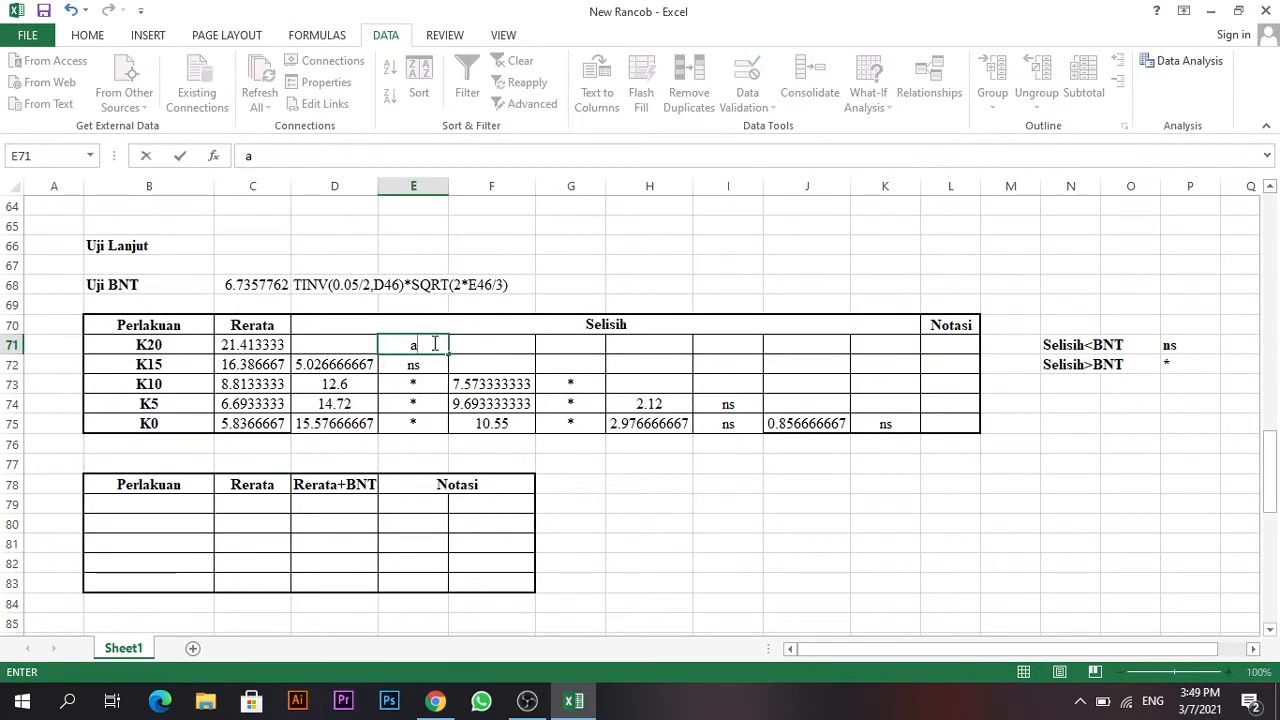
drag(435, 344, 423, 365)
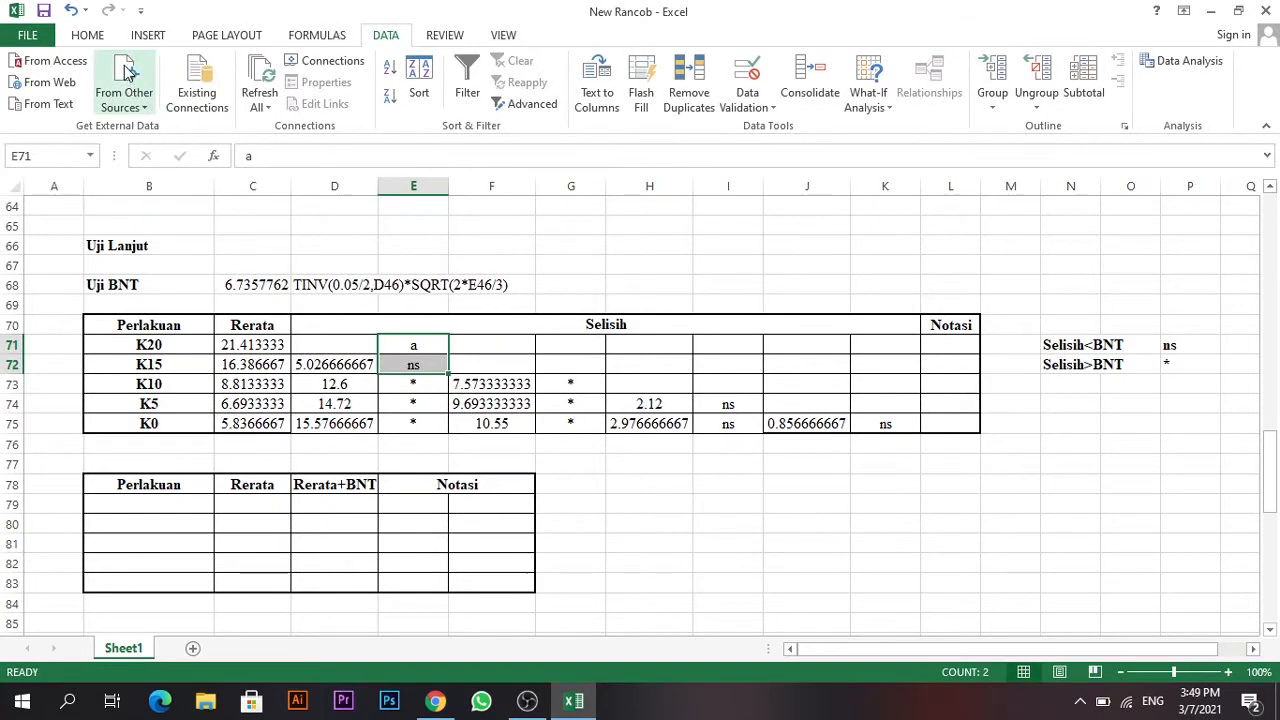
click(87, 35)
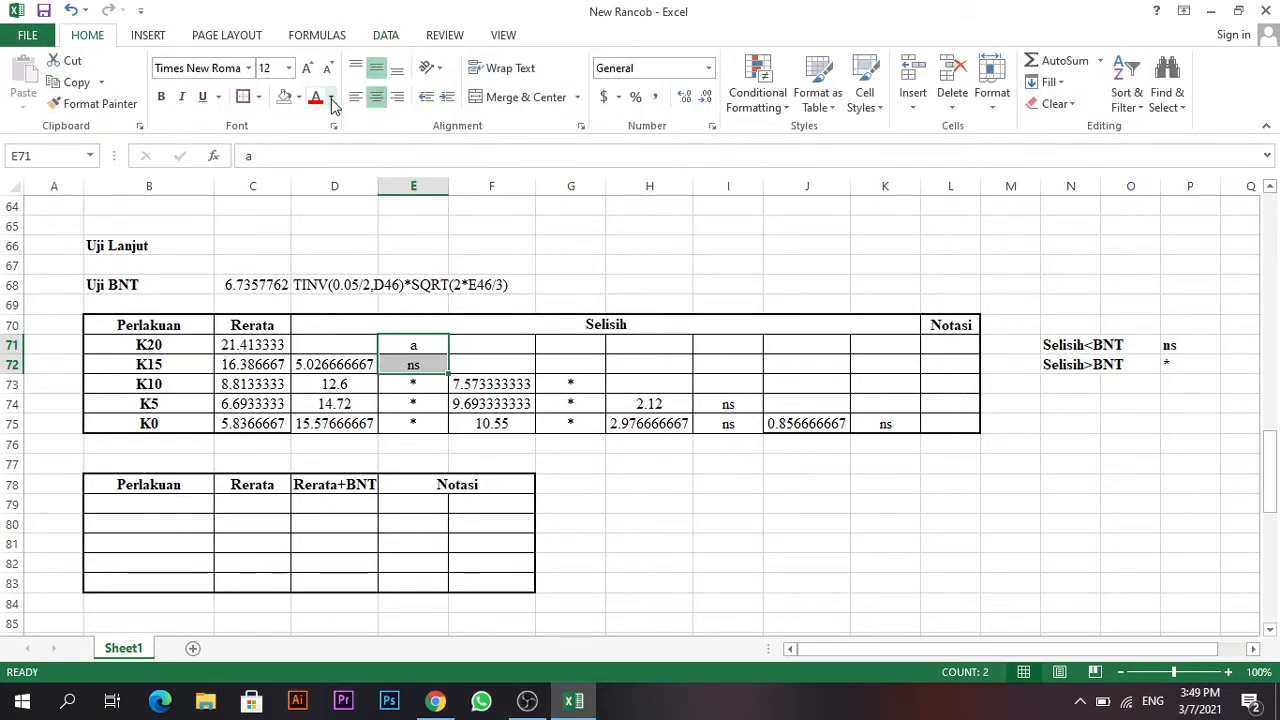
click(299, 97)
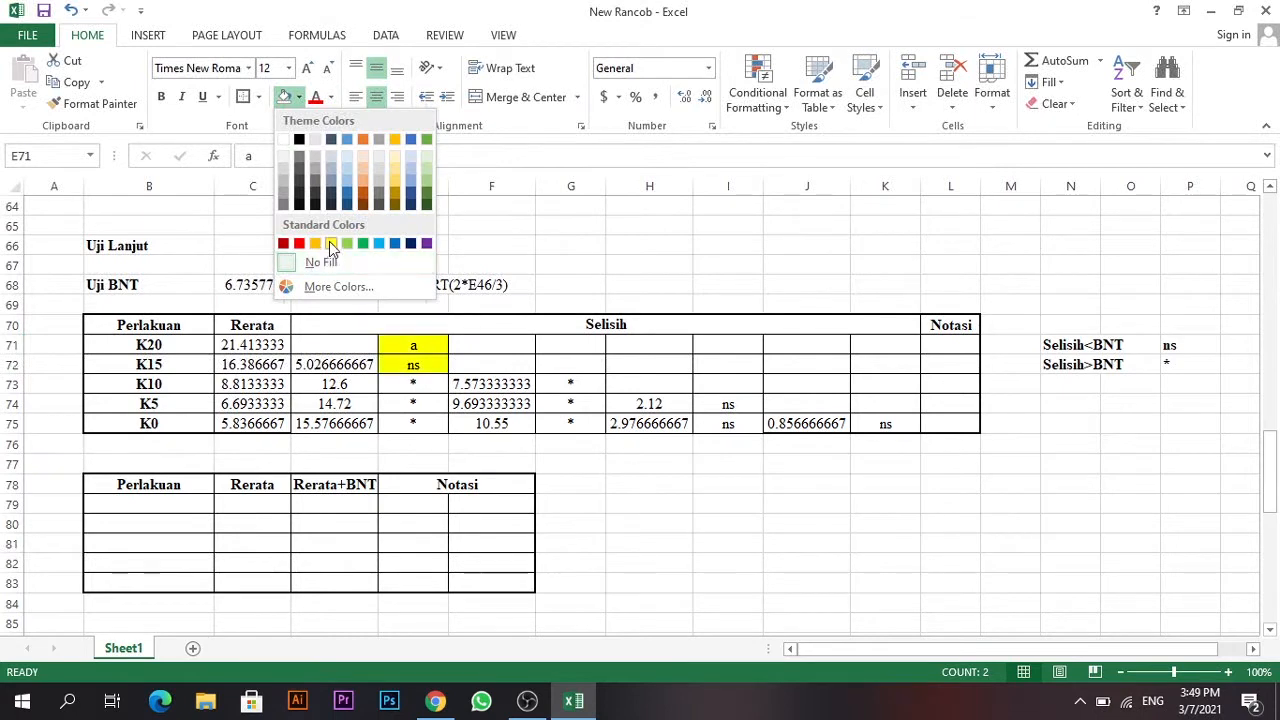
click(330, 243)
click(580, 366)
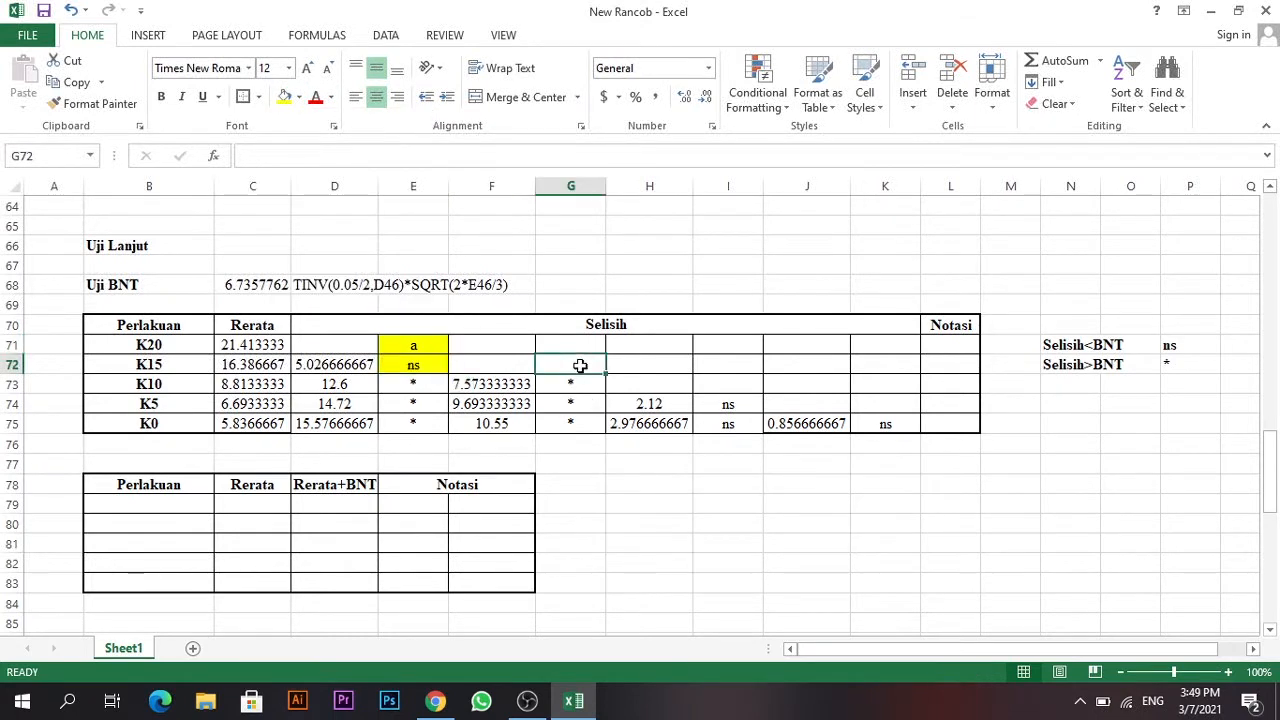
Enter the notation a in the Notasi column for K20 (L71) and K15 (L72).
click(720, 382)
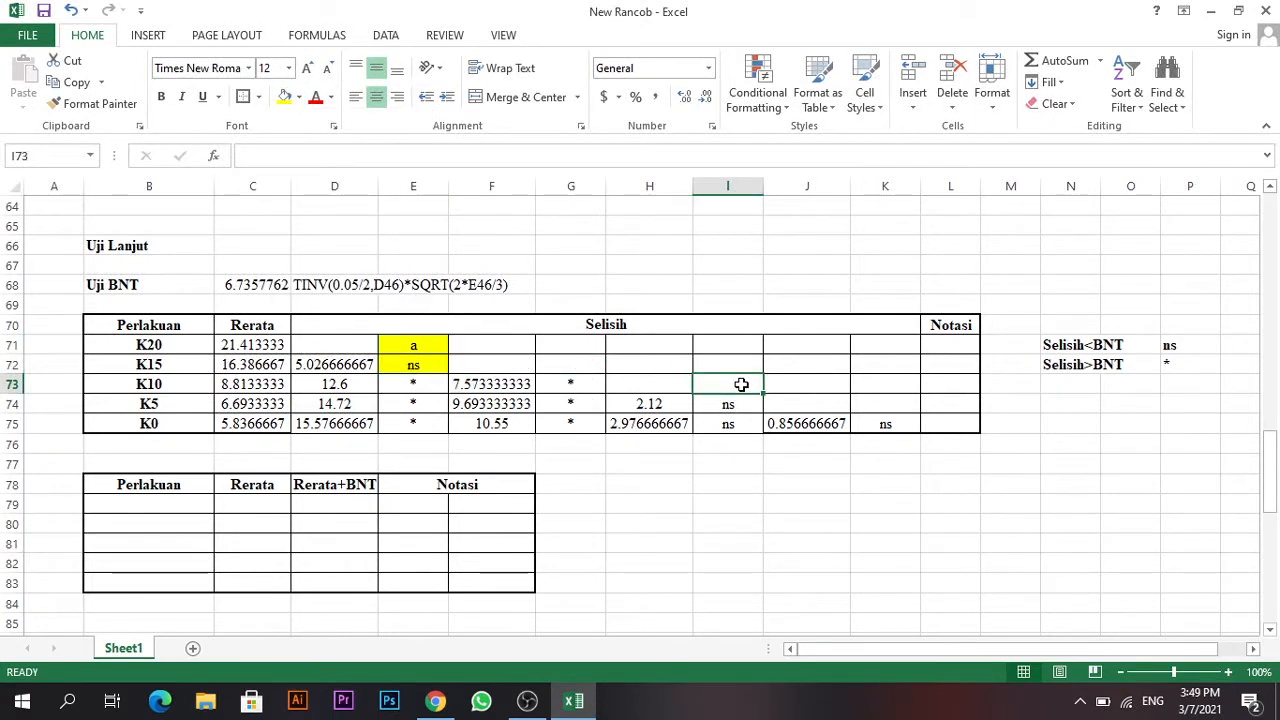
click(402, 346)
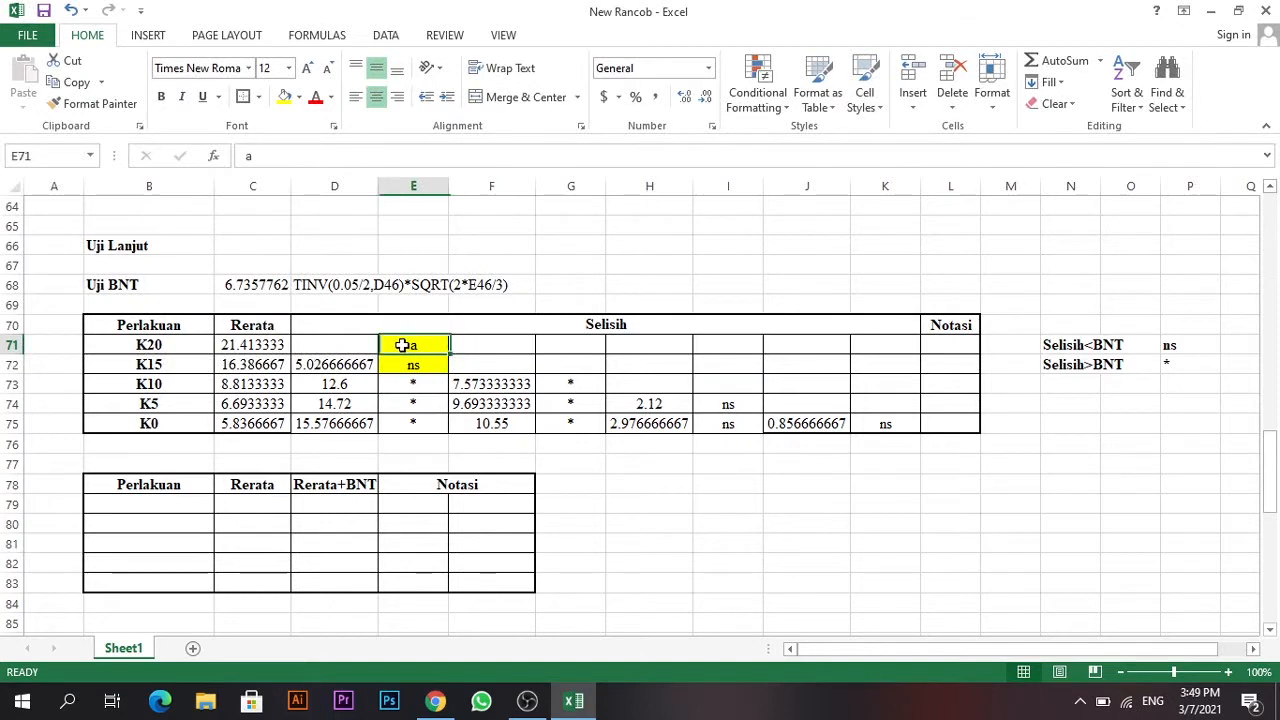
click(951, 342)
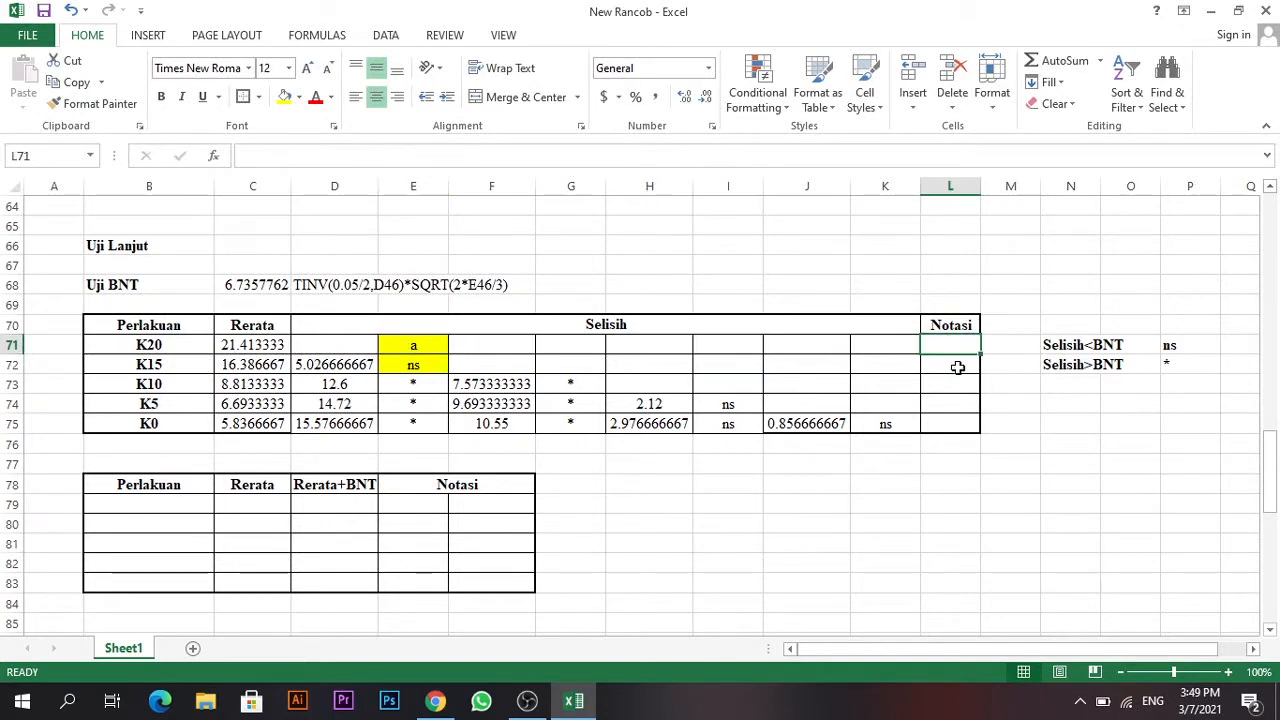
text(a)
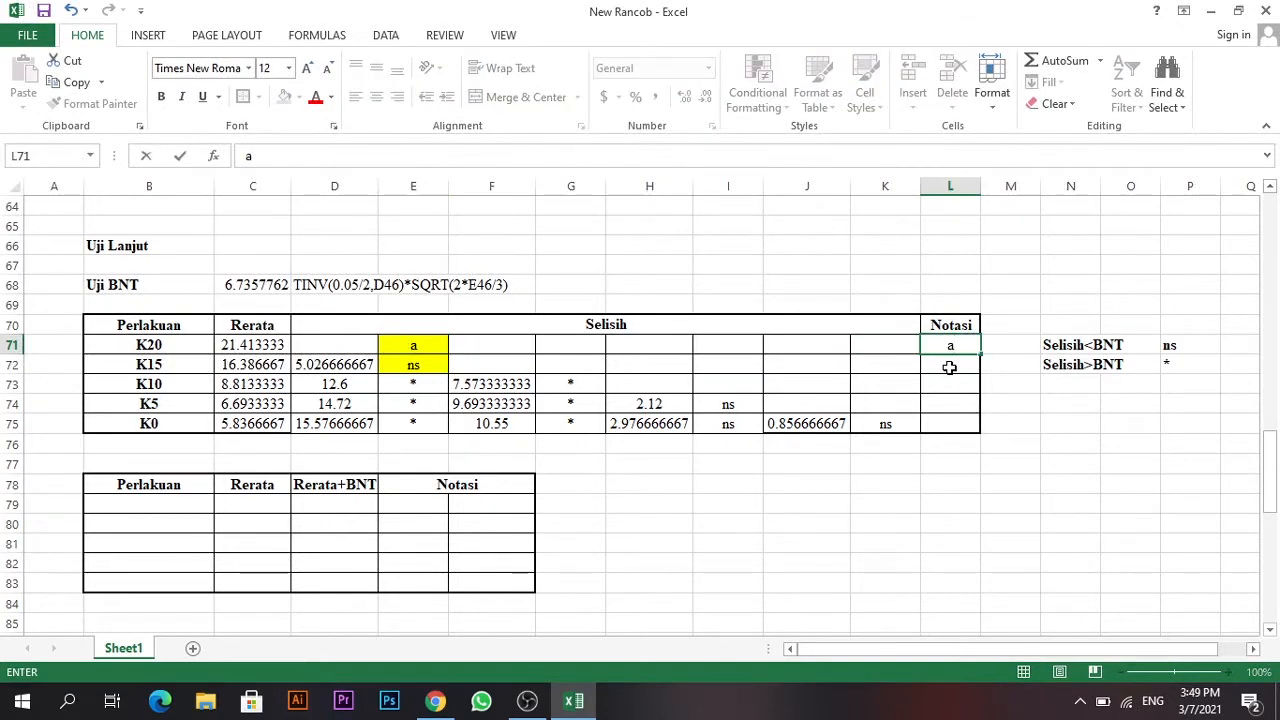
click(949, 368)
text(a)
drag(416, 365, 940, 367)
click(620, 364)
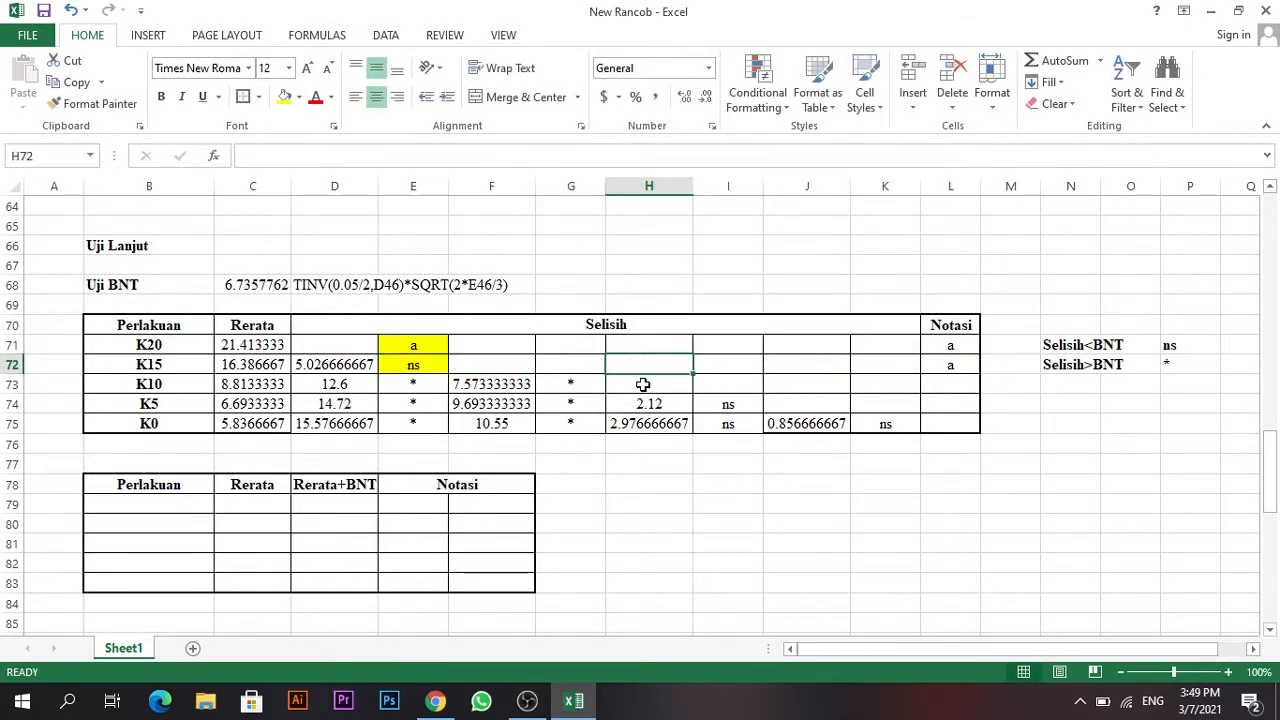
Enter the letter b in cell I73 above the ns marks of the K10 comparisons.
click(580, 366)
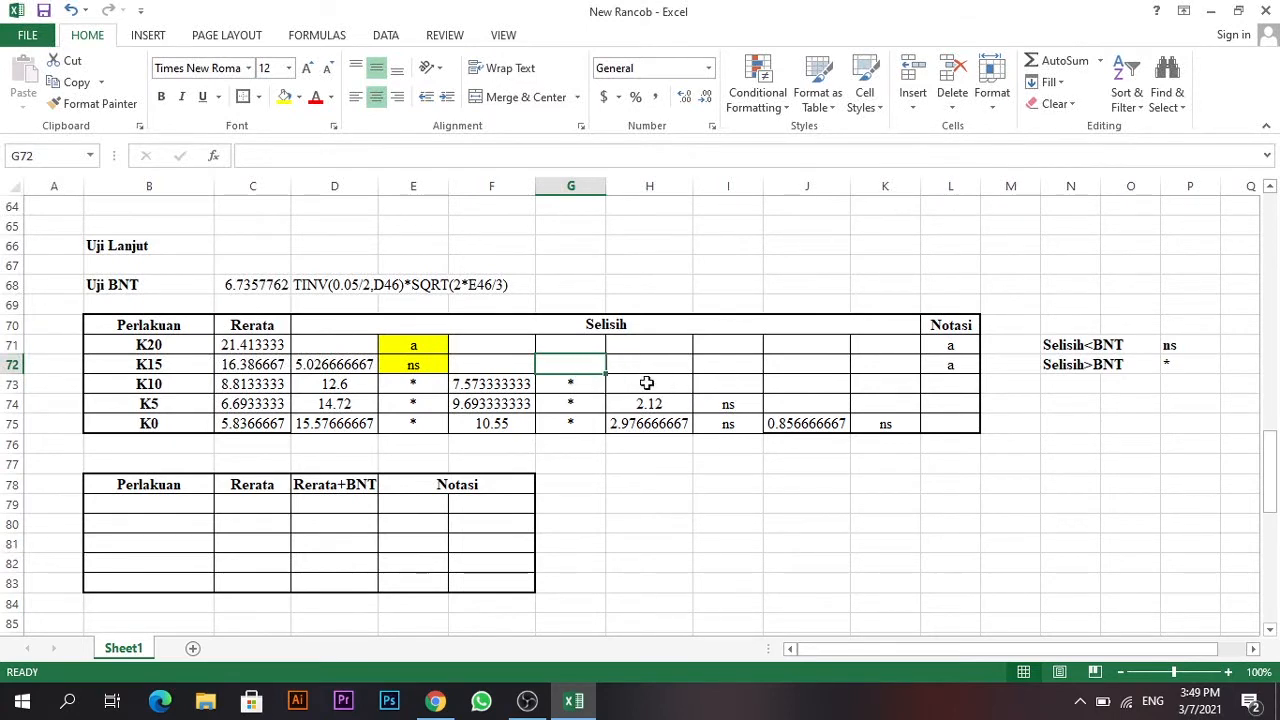
click(742, 388)
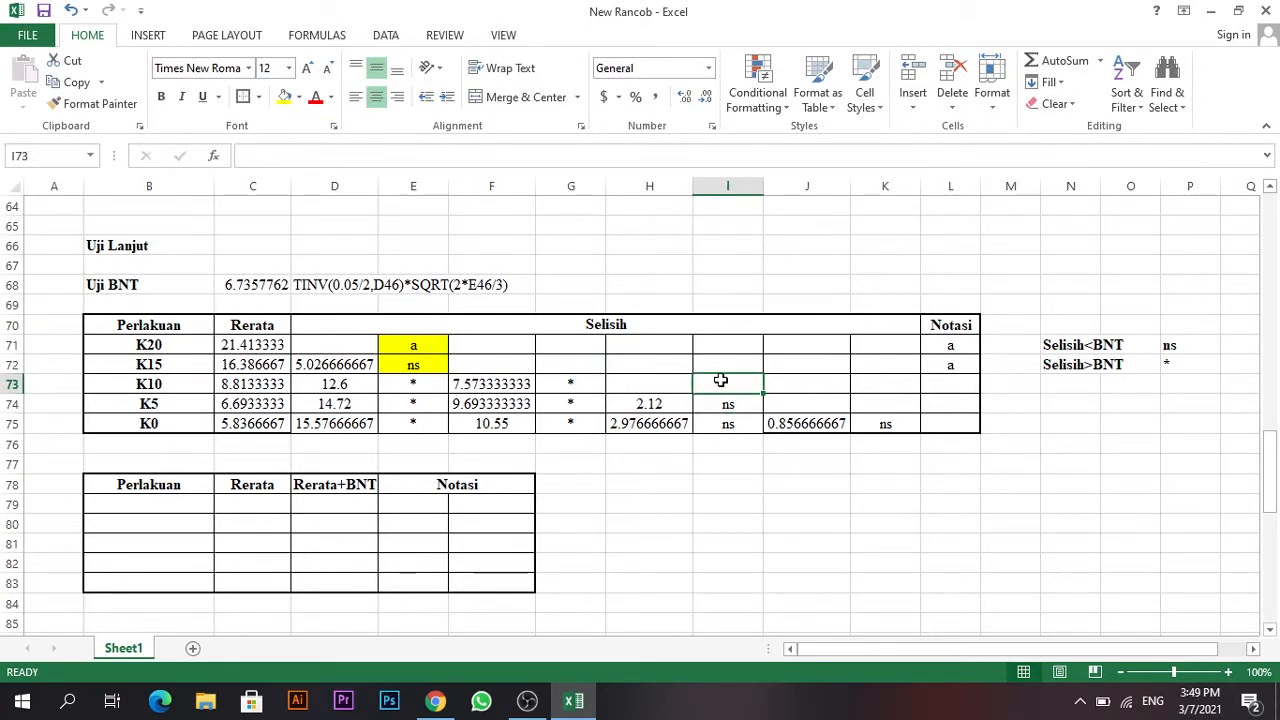
text(b)
click(789, 380)
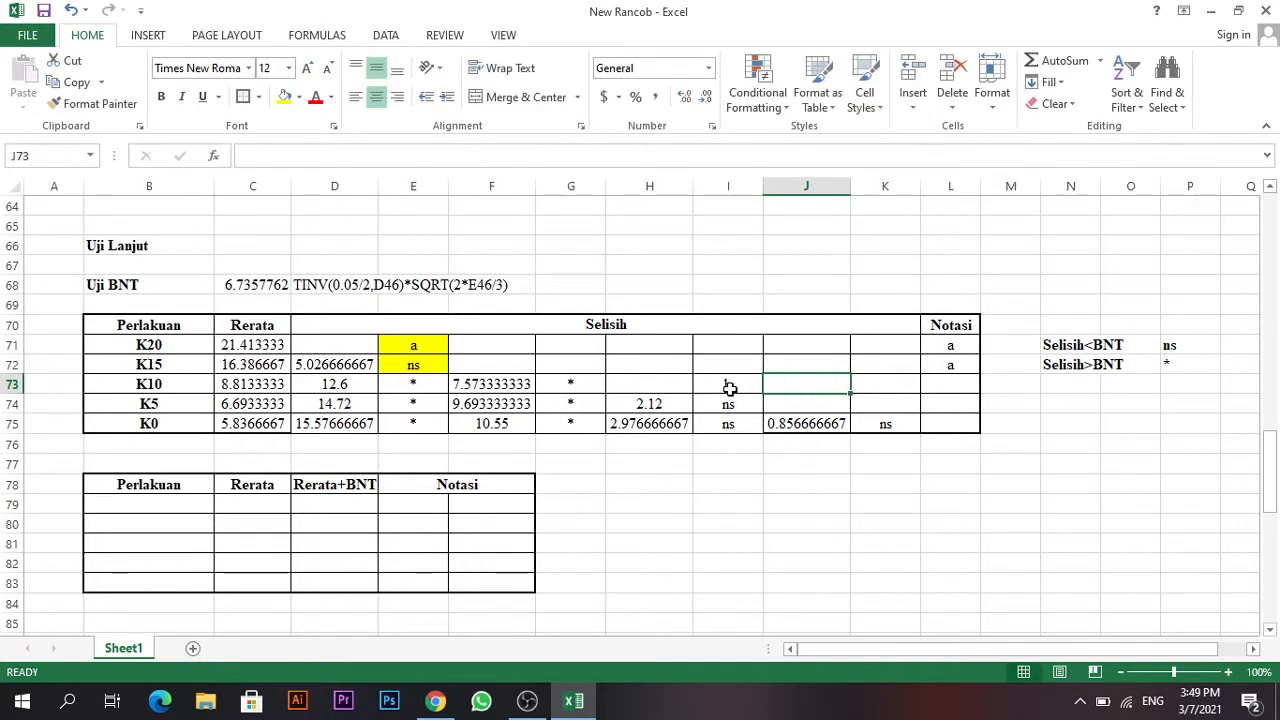
Fill cells I73:I75, holding the letter b and its ns marks, with yellow.
drag(729, 386, 735, 418)
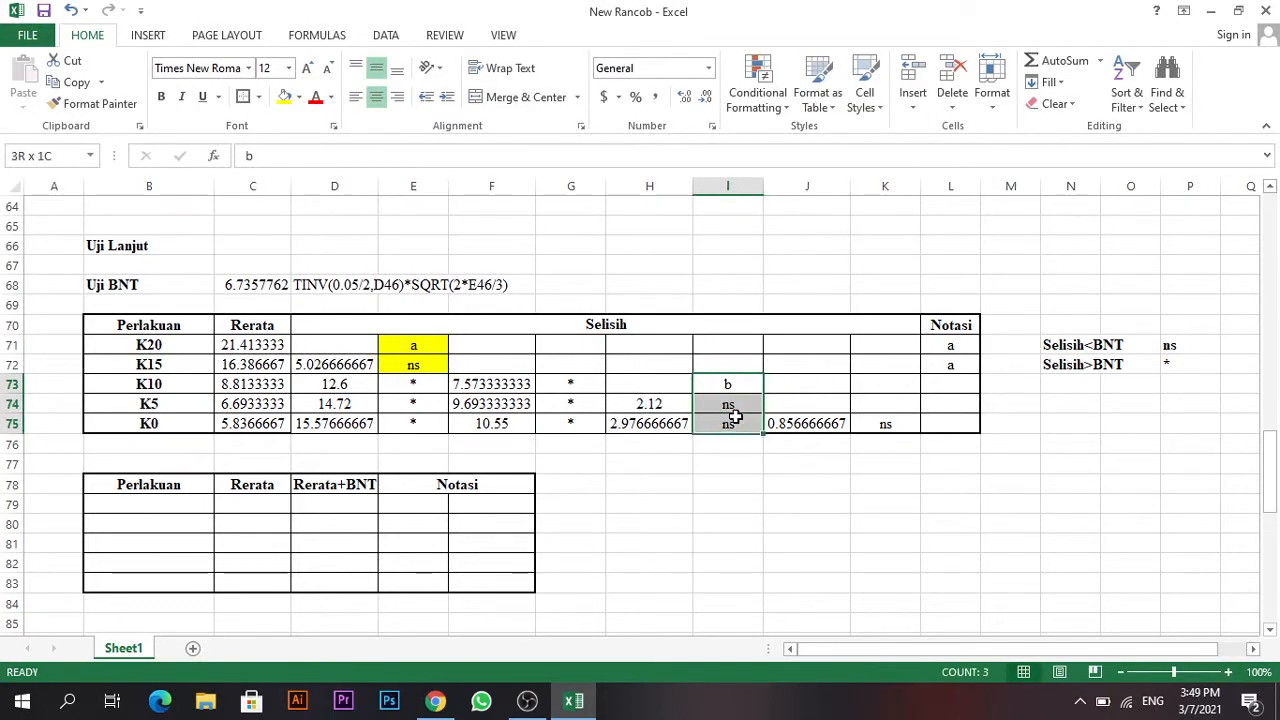
click(284, 97)
click(771, 449)
click(884, 516)
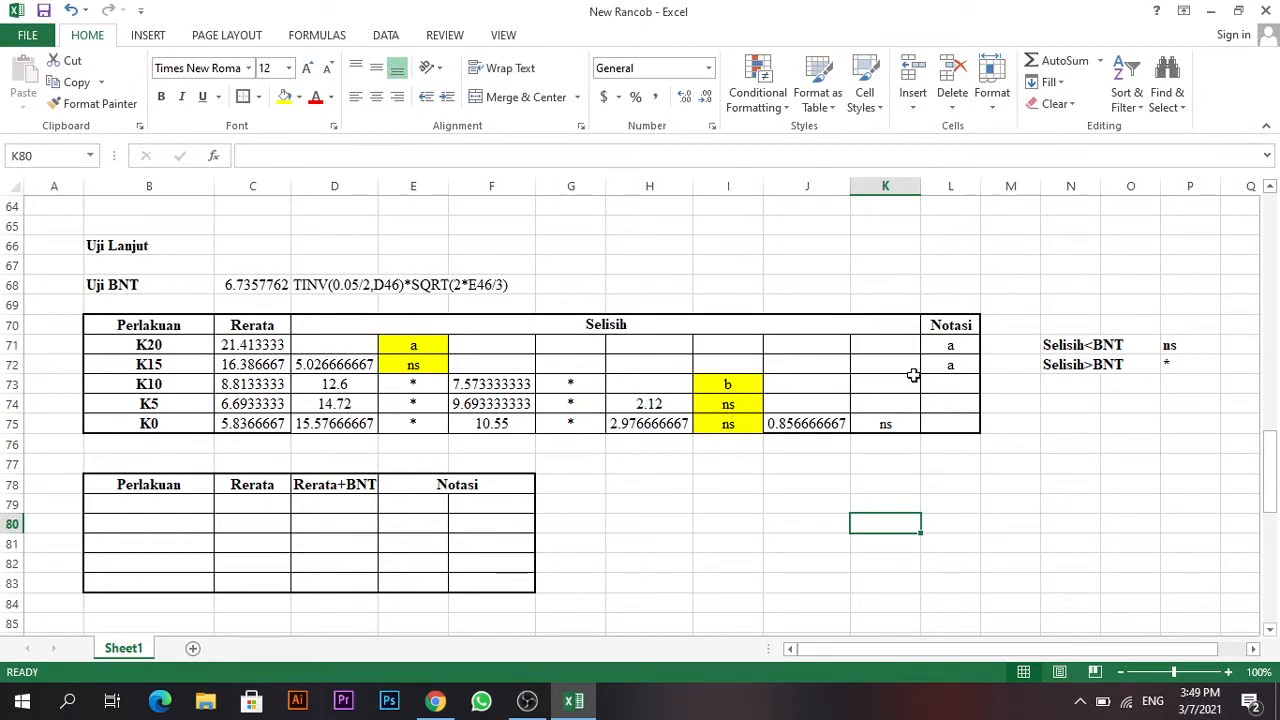
Enter the notation b in the Notasi column for K10, K5 and K0 (L73:L75).
click(954, 381)
text(b)
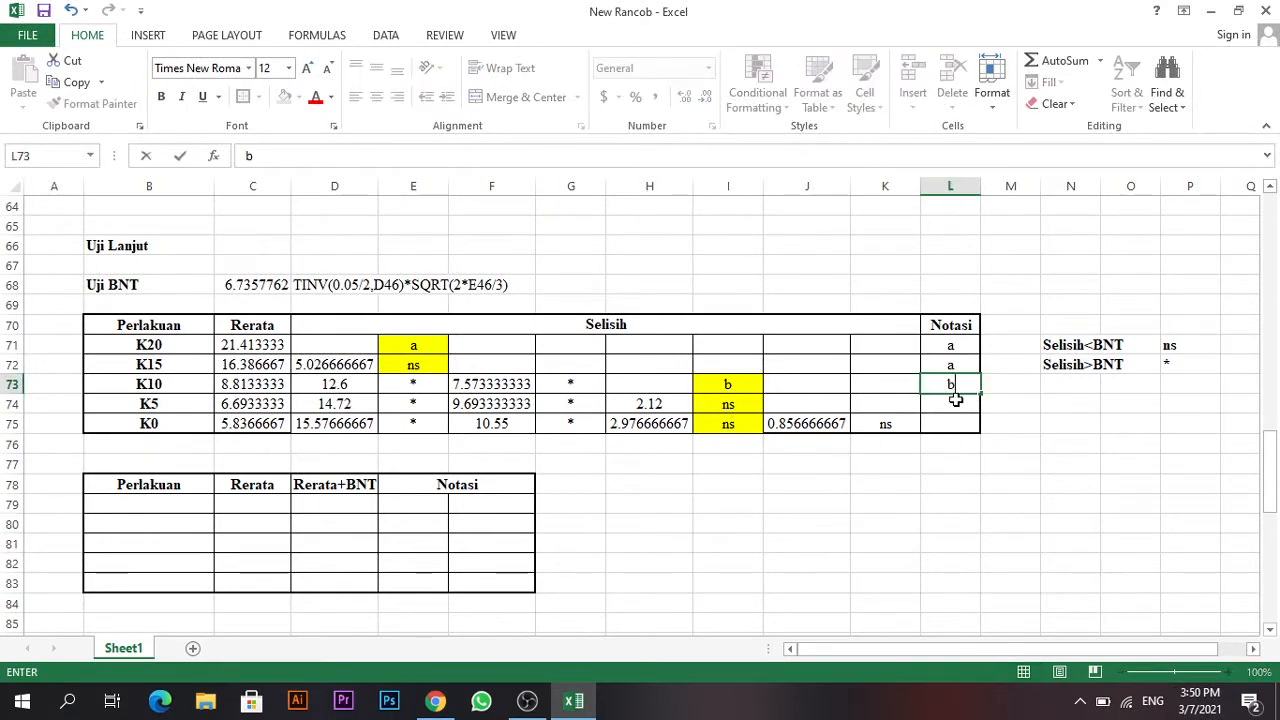
click(728, 423)
click(951, 384)
drag(980, 394, 951, 424)
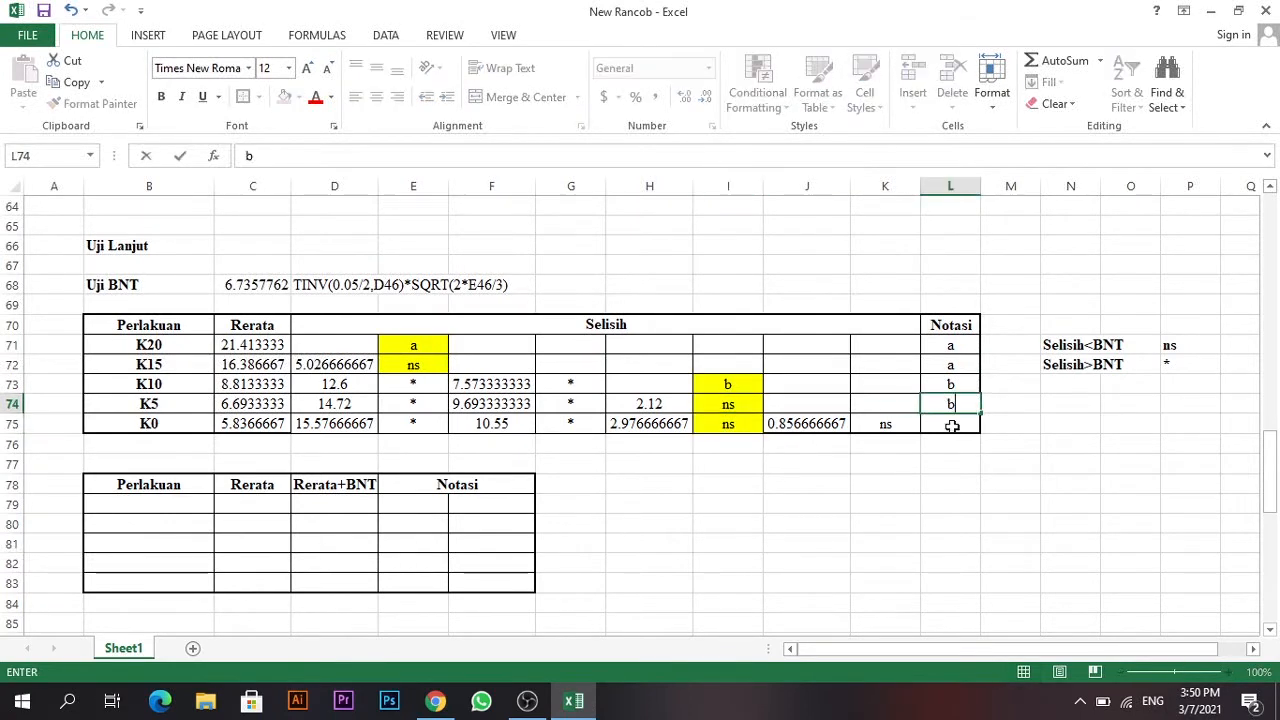
click(951, 523)
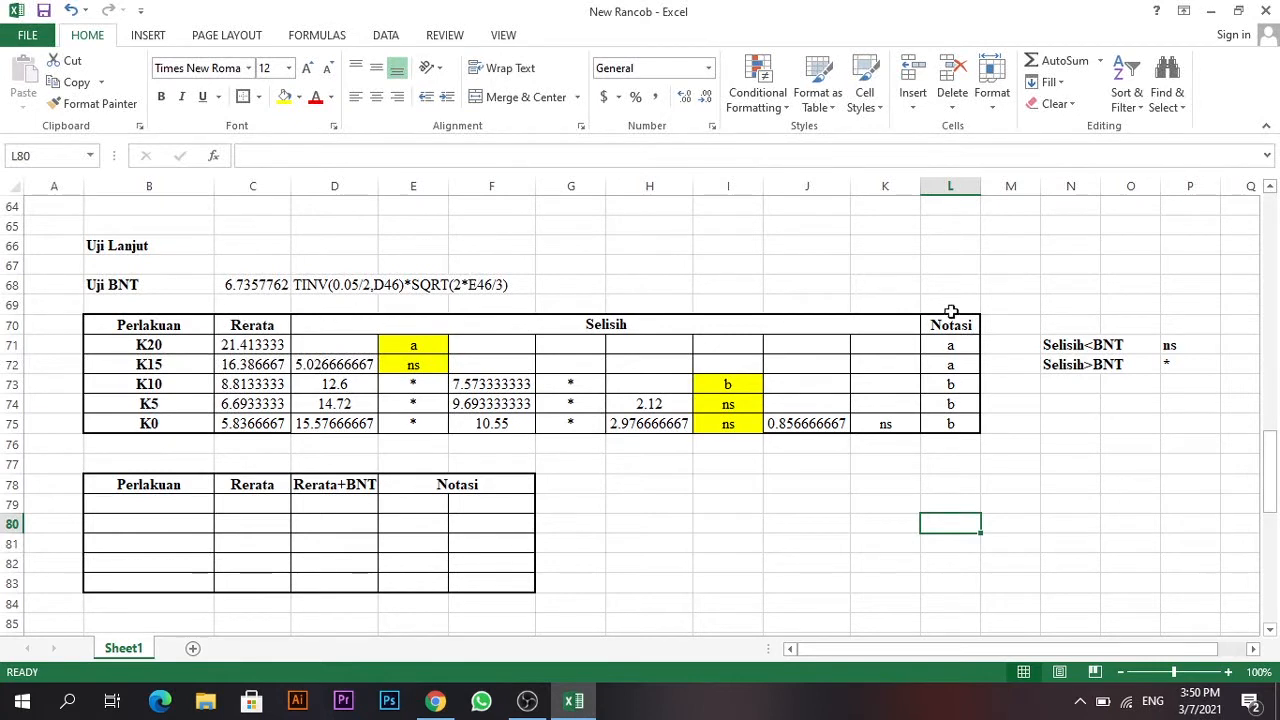
Review the completed BNT difference table with its notations and the original shelf-life data at the start of the sheet.
drag(147, 326, 927, 426)
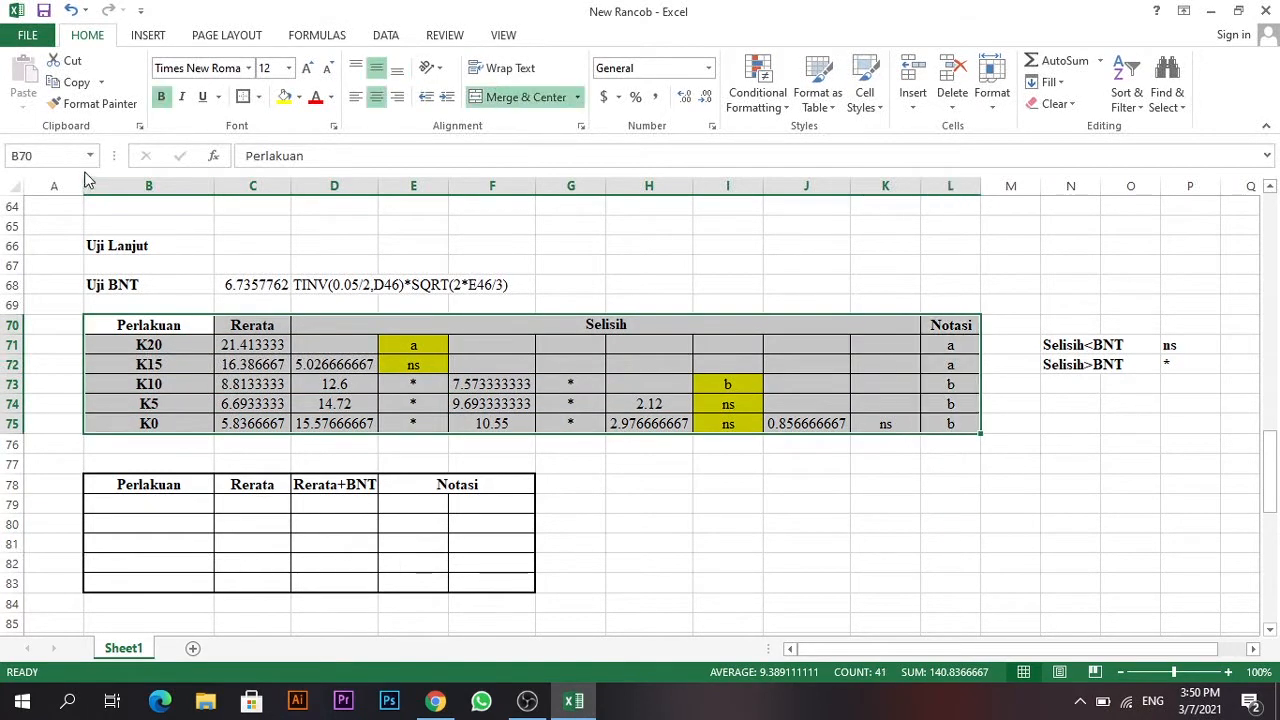
click(857, 526)
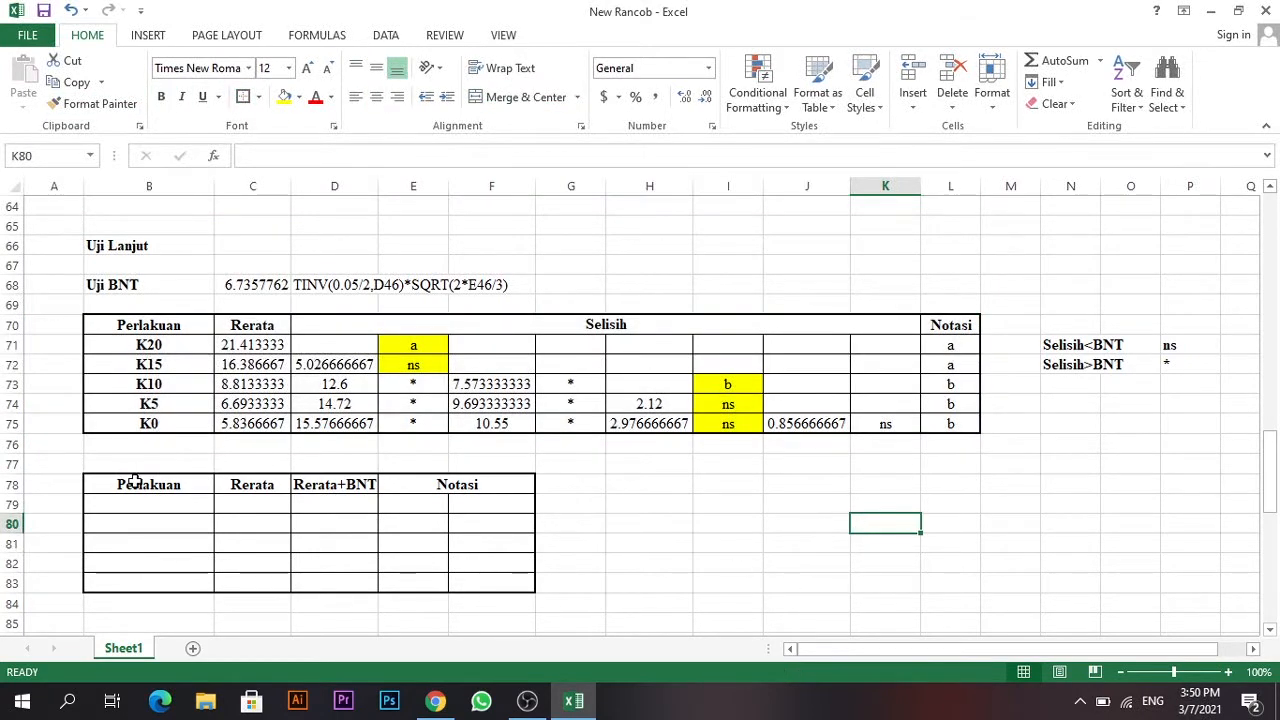
scroll(245, 422, down, 2)
scroll(245, 422, up, 2)
drag(145, 325, 1030, 457)
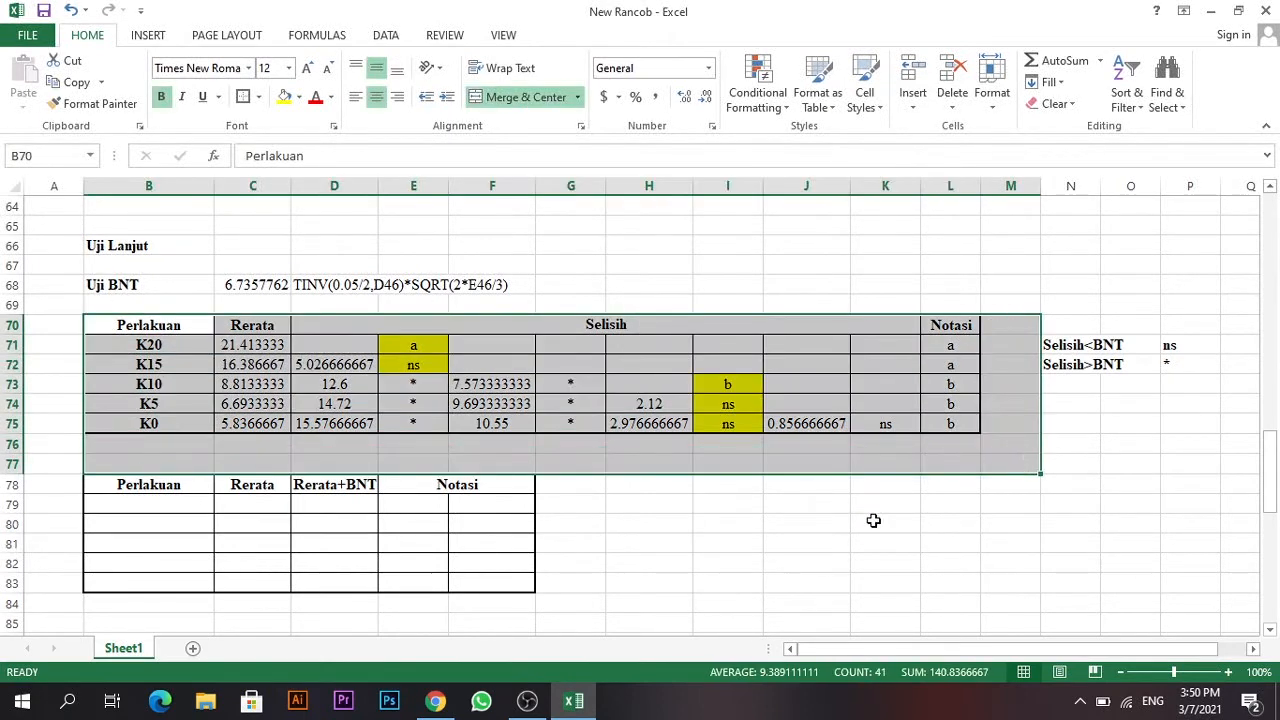
click(880, 541)
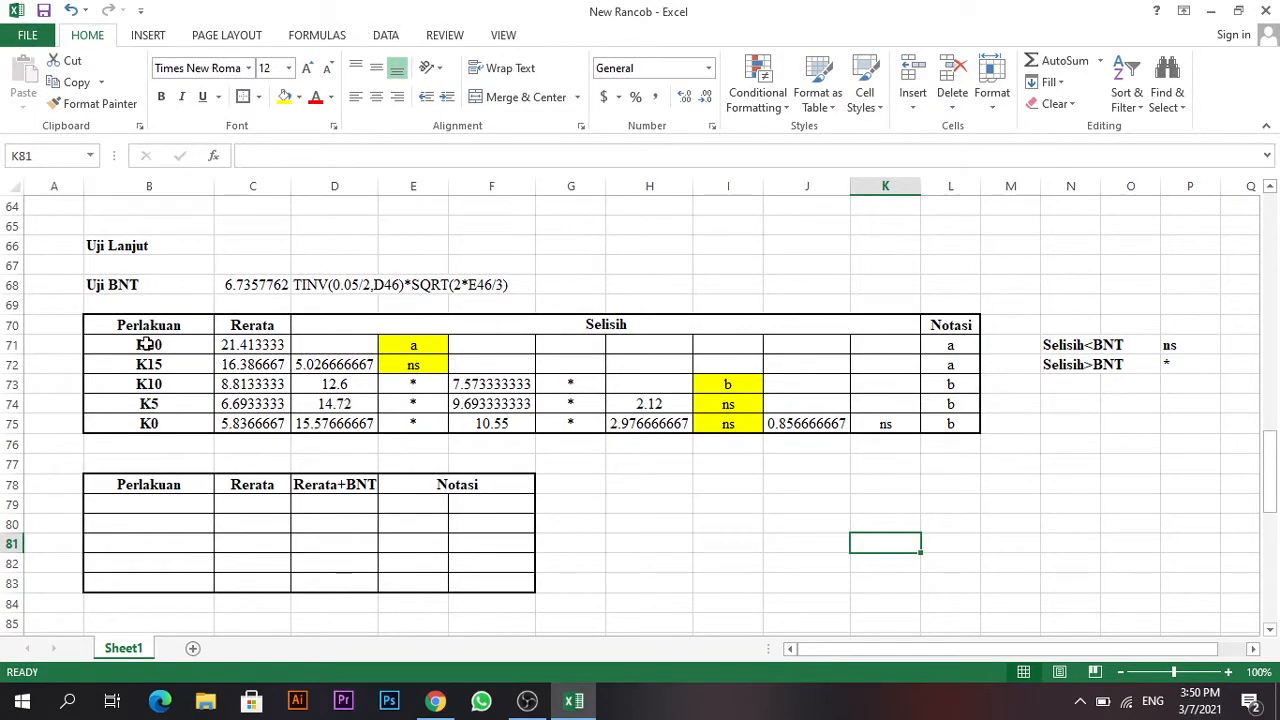
scroll(188, 374, up, 5)
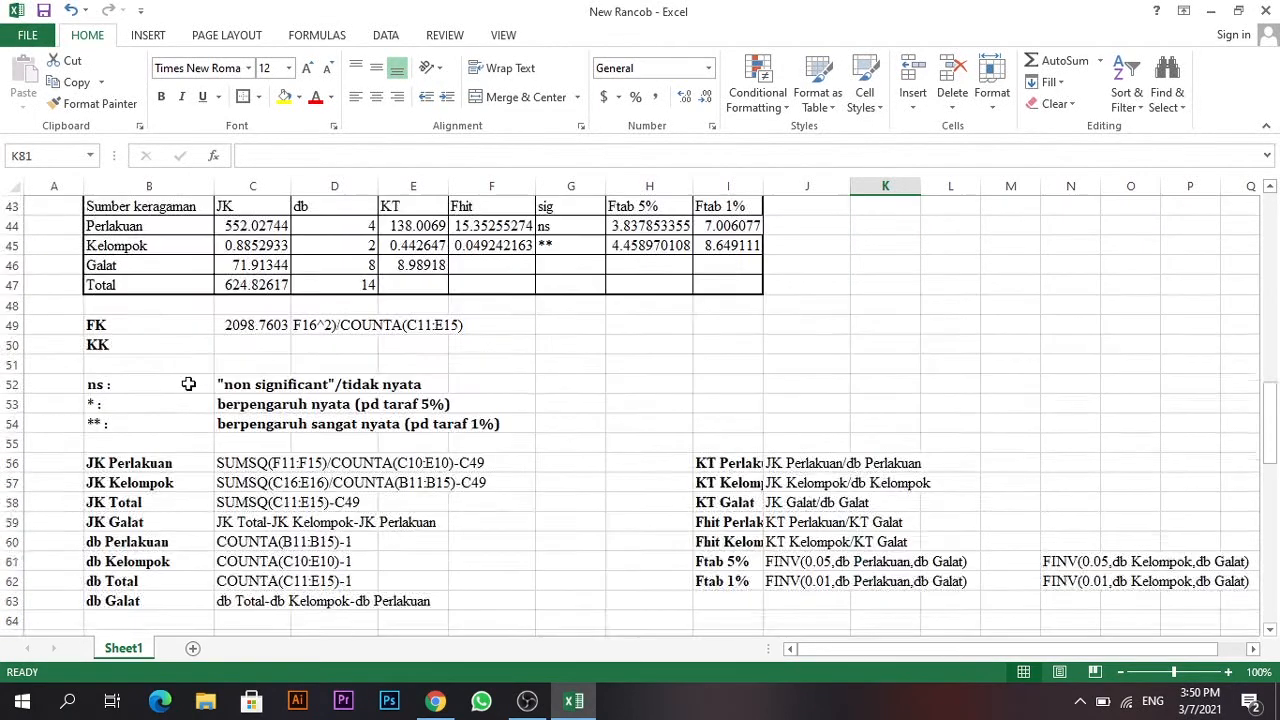
scroll(188, 380, down, 4)
scroll(188, 384, up, 20)
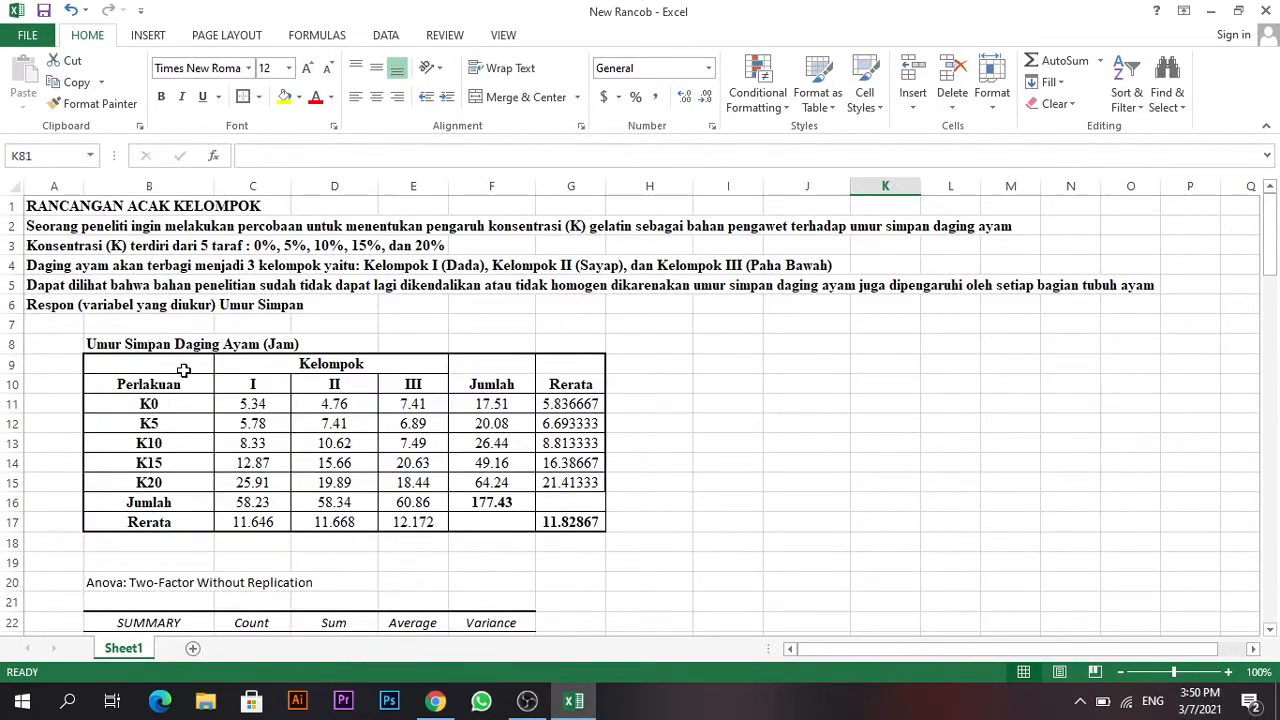
scroll(180, 500, down, 20)
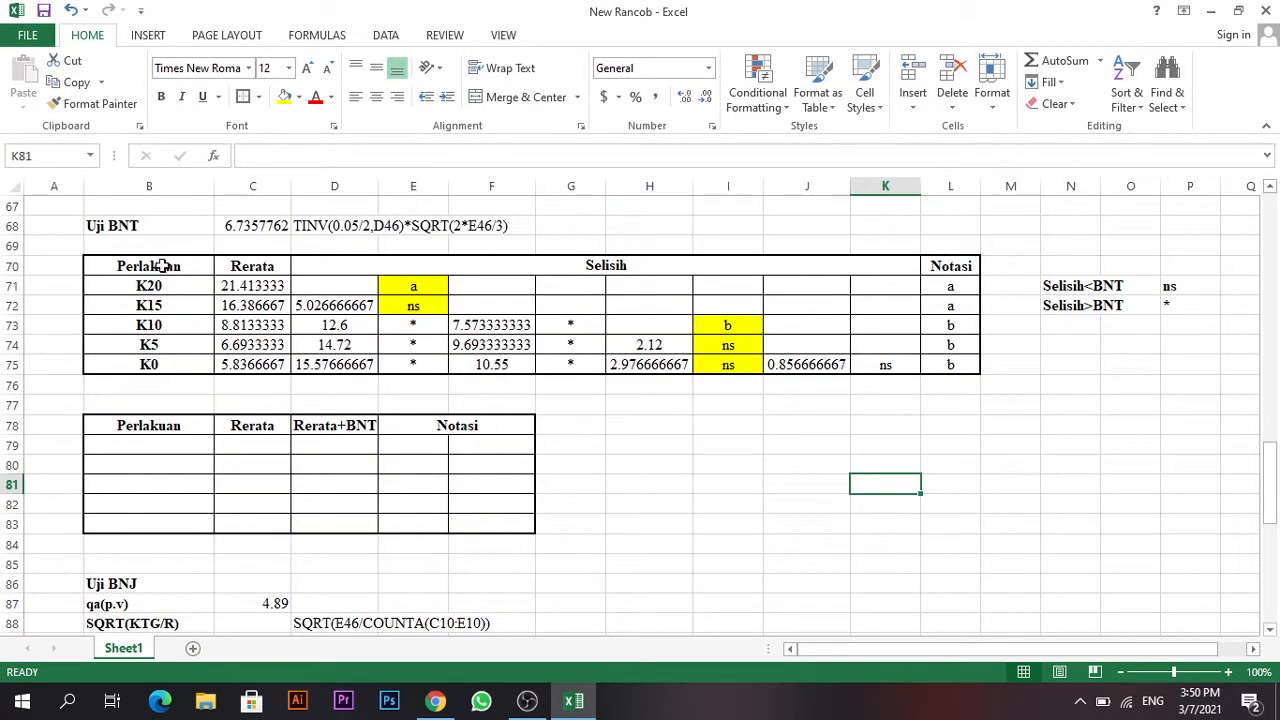
Copy the treatments and their means from B71:C75 into the Perlakuan and Rerata columns of the second table, starting at B79.
drag(163, 266, 249, 367)
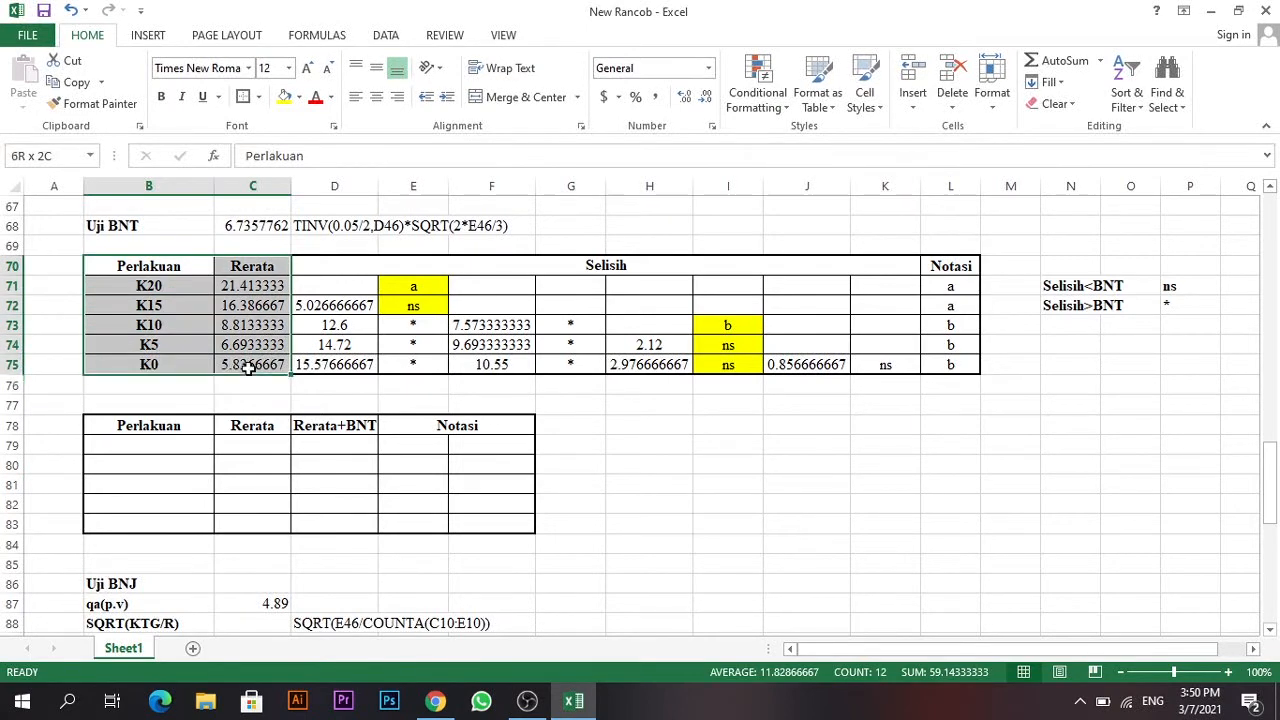
drag(180, 285, 249, 367)
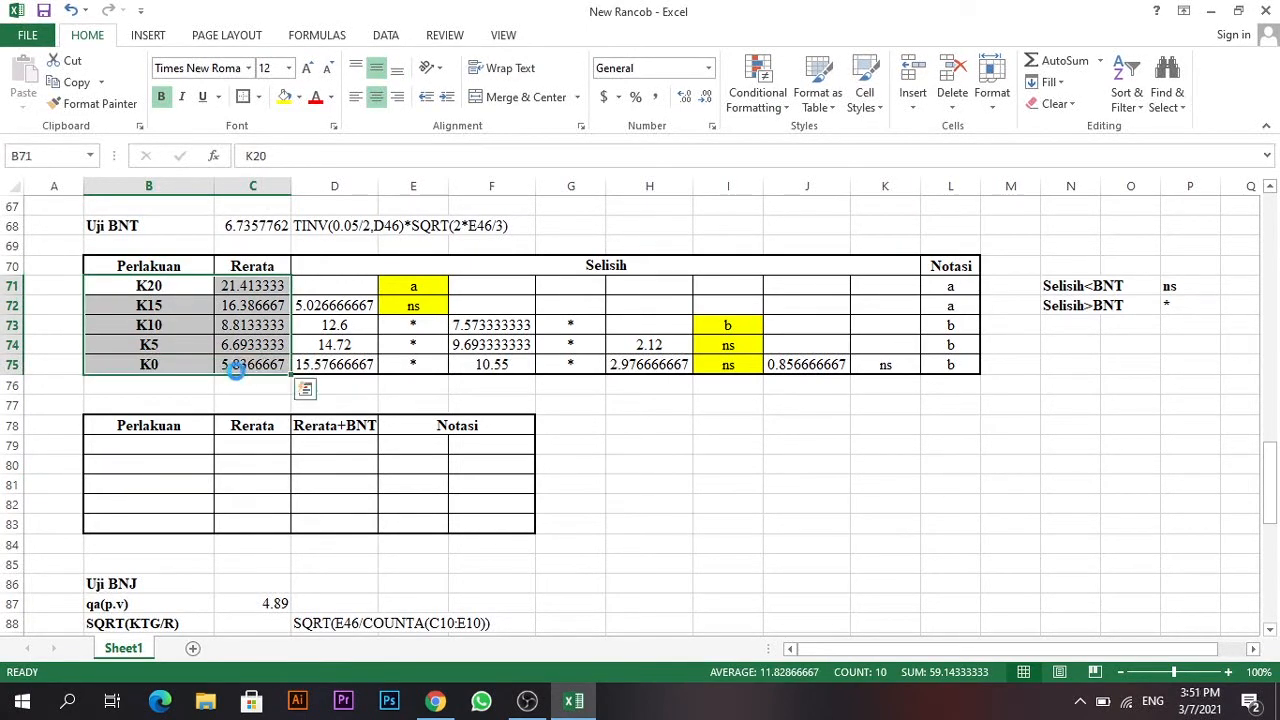
key(ctrl+c)
click(160, 445)
key(ctrl+v)
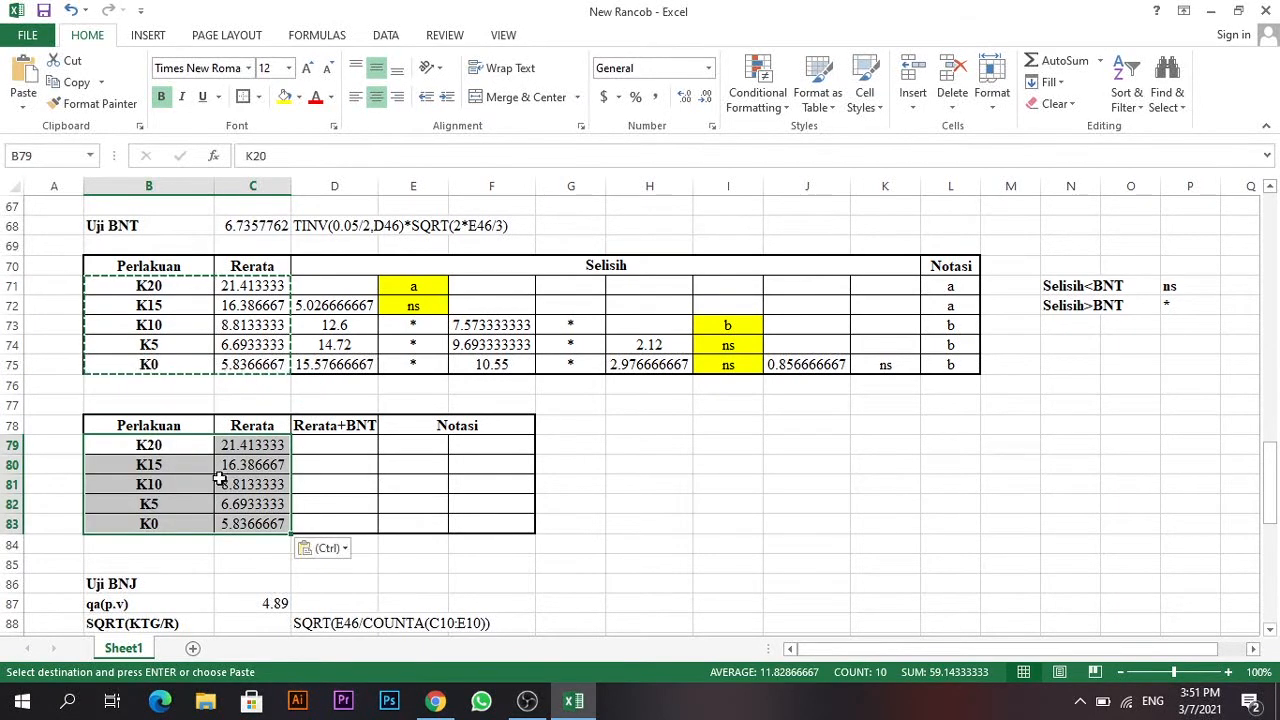
Sort the copied treatments and means in B78:C83 by Rerata from smallest to largest, treating the first row as headers.
click(176, 443)
drag(160, 426, 252, 520)
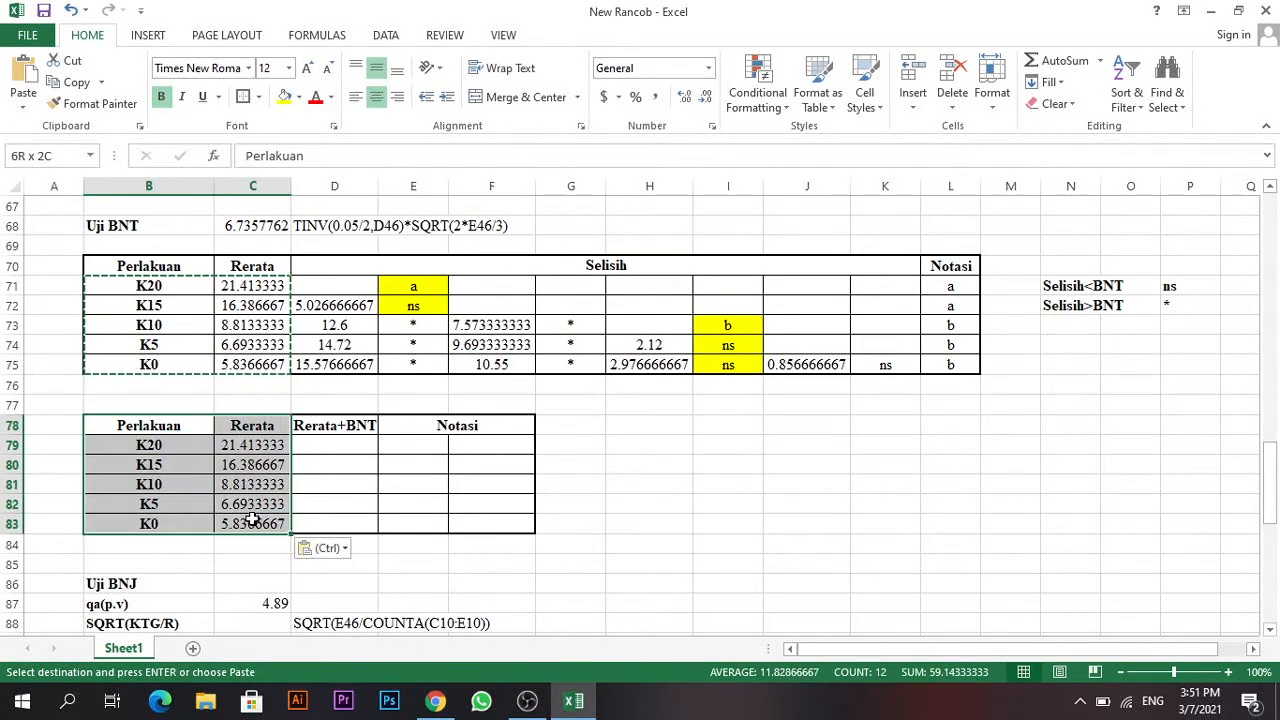
click(385, 35)
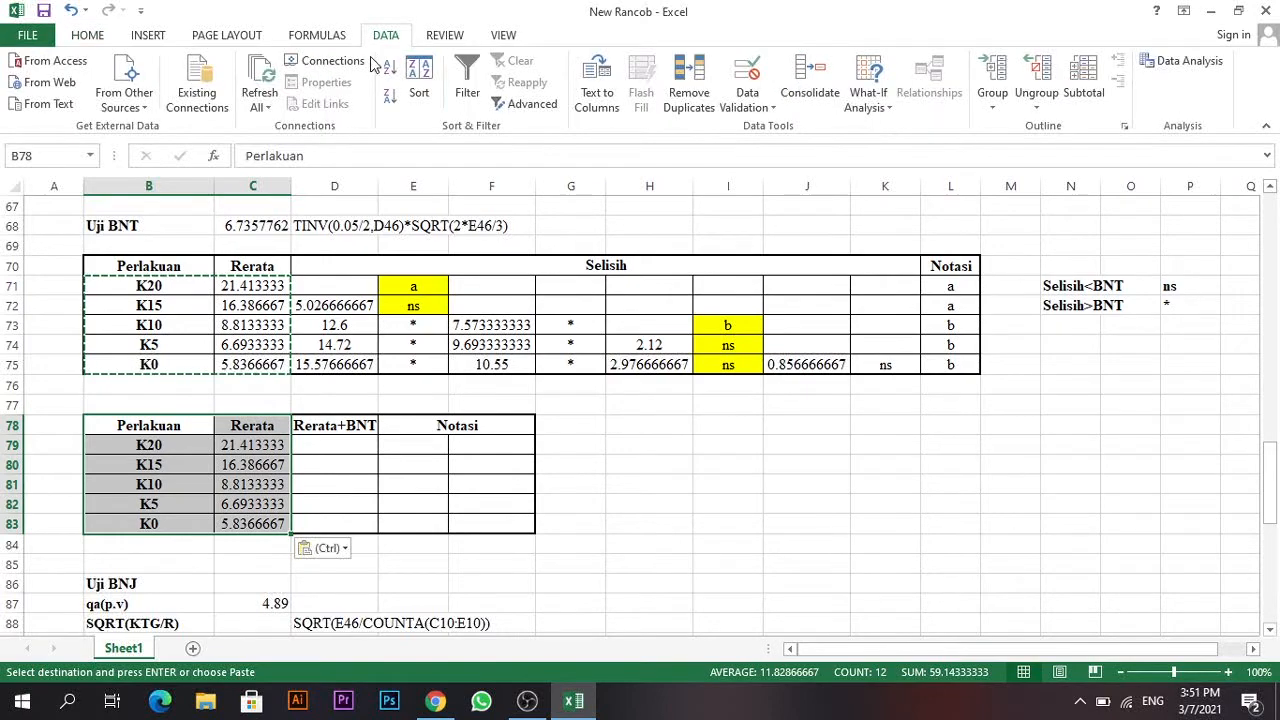
click(419, 85)
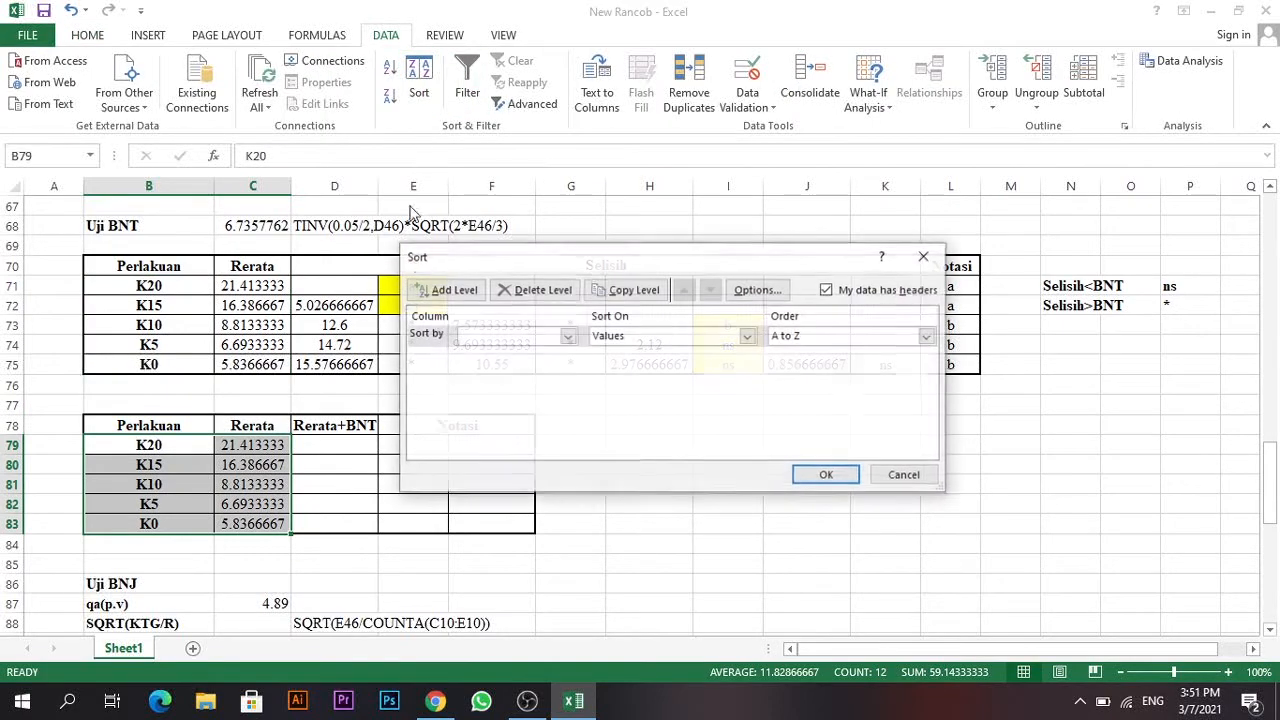
click(568, 338)
click(528, 370)
click(850, 338)
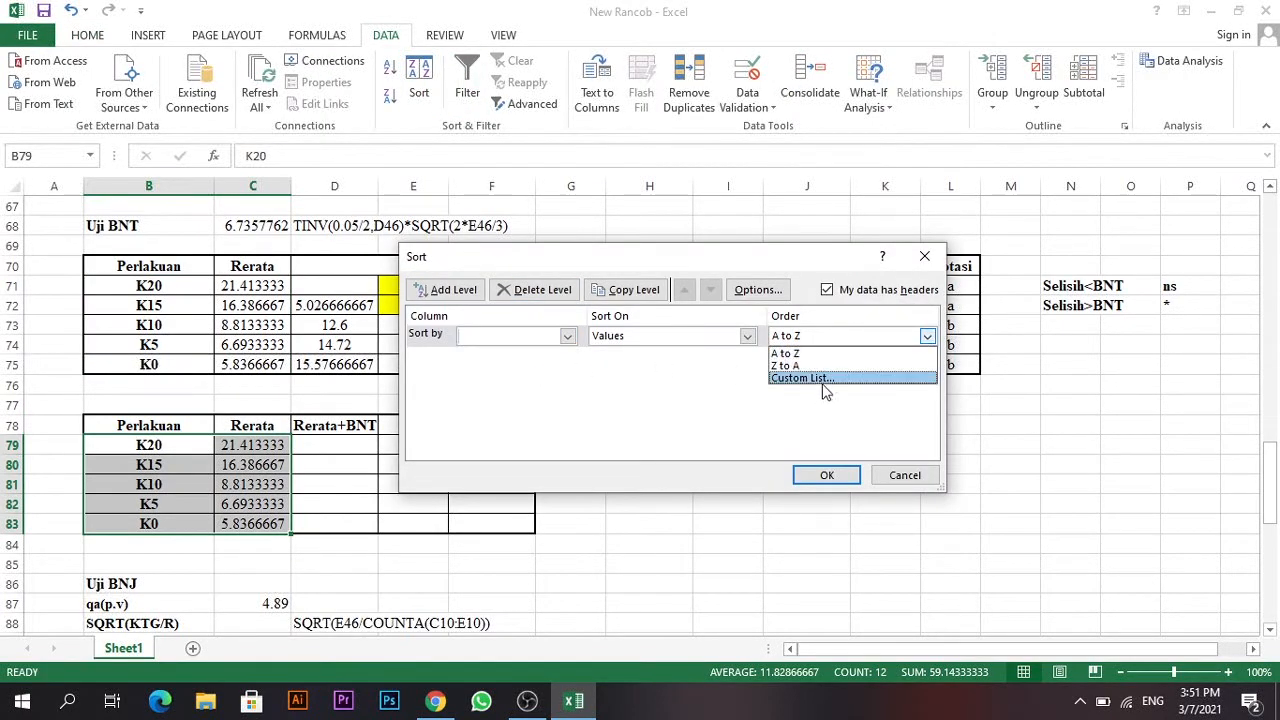
click(565, 337)
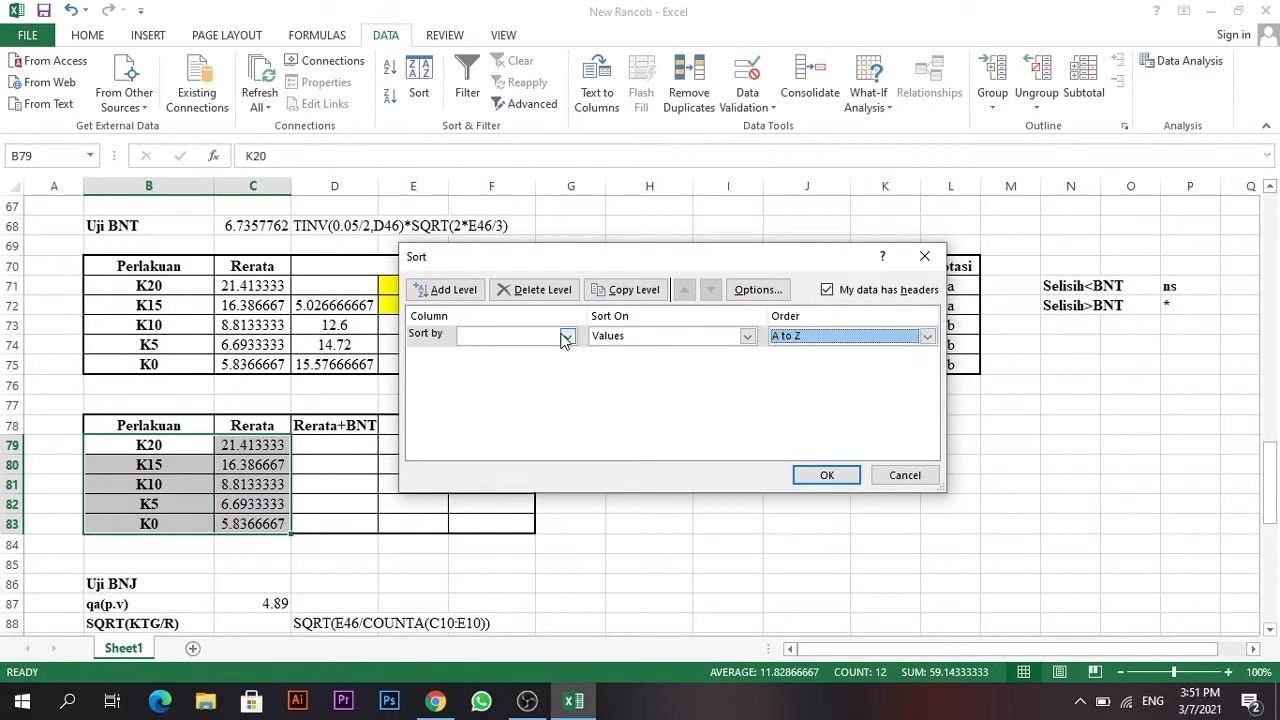
click(565, 337)
click(541, 368)
click(855, 337)
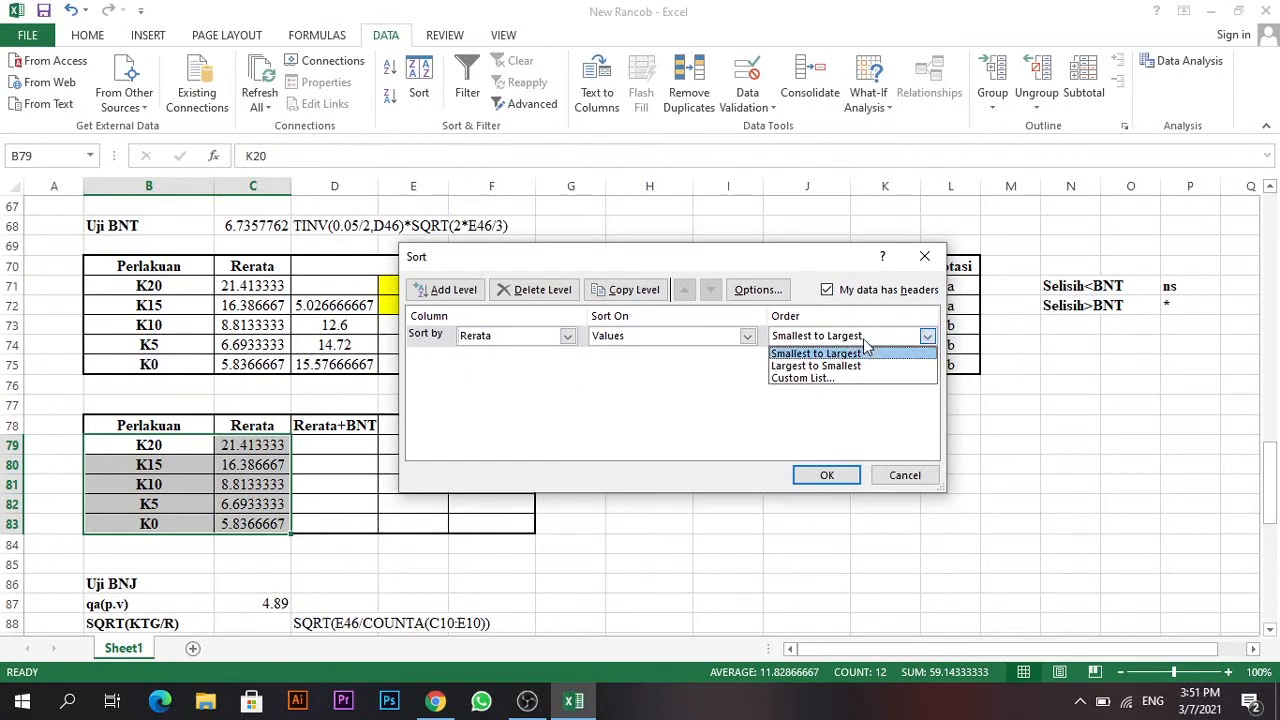
click(842, 352)
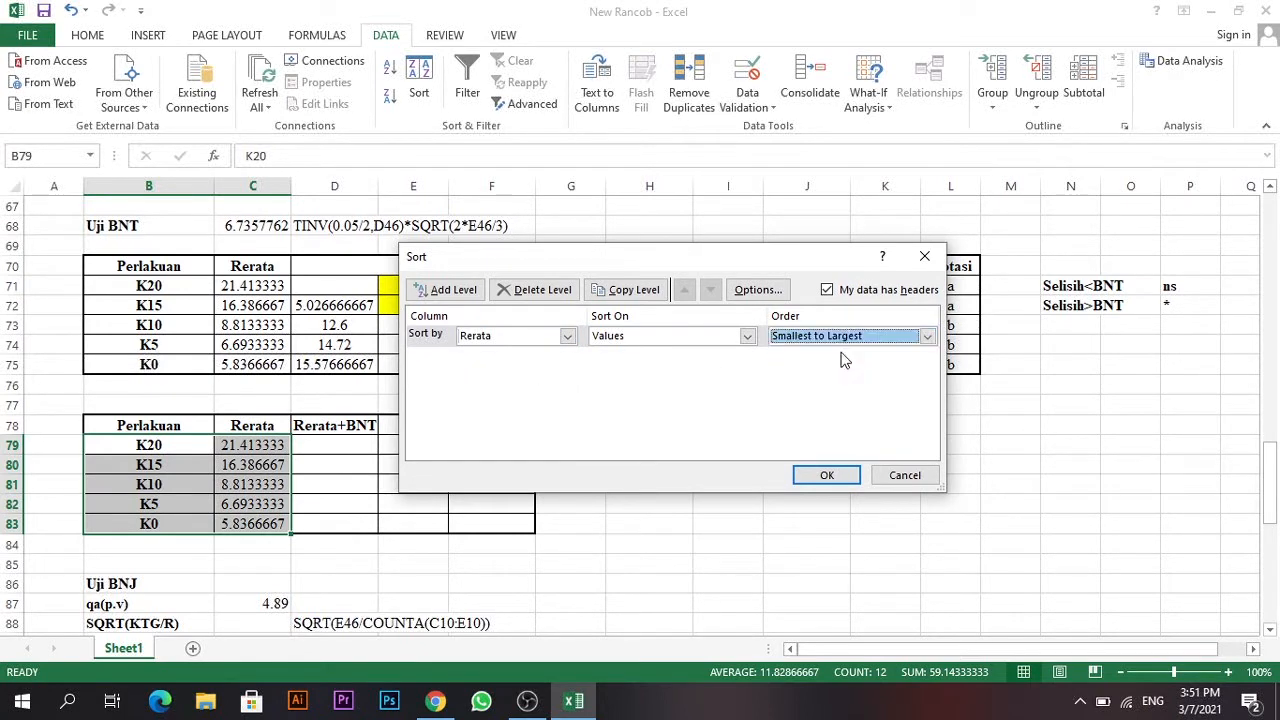
click(826, 476)
click(735, 503)
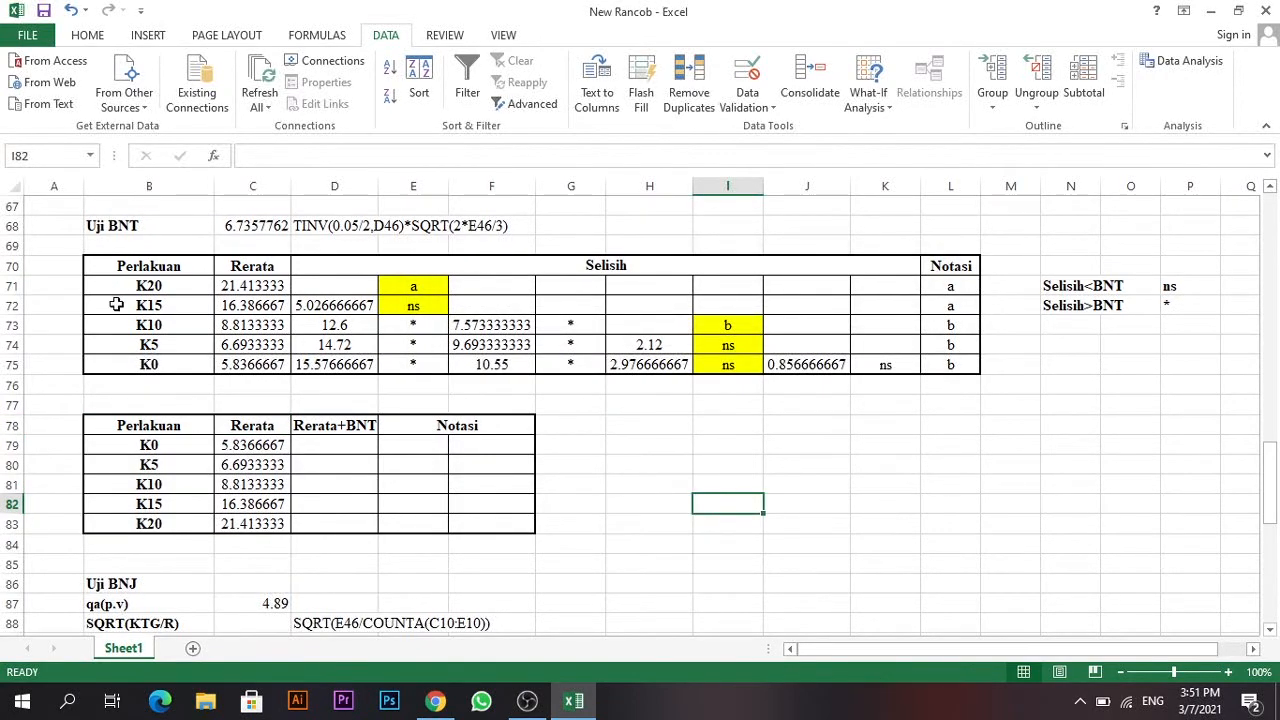
Enter the formula =C79+$C$68 in D79 to add the BNT value to the K0 mean.
scroll(181, 437, up, 7)
scroll(181, 437, down, 11)
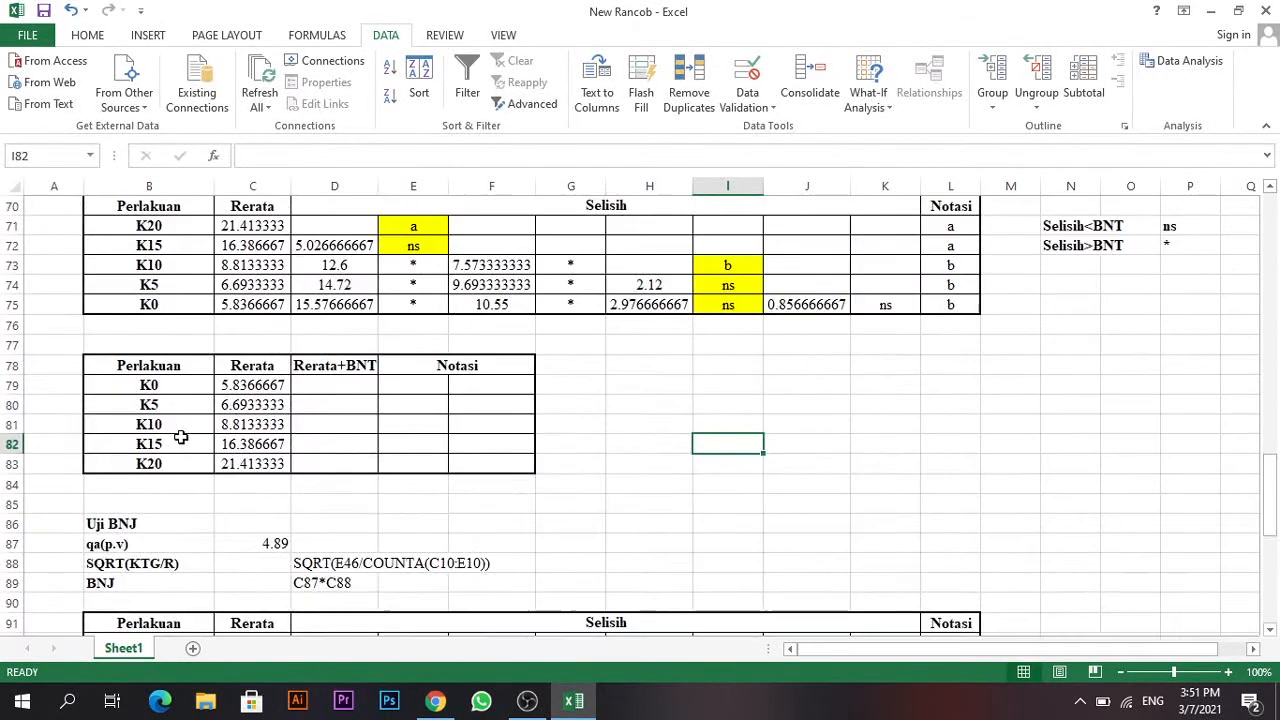
scroll(195, 367, up, 2)
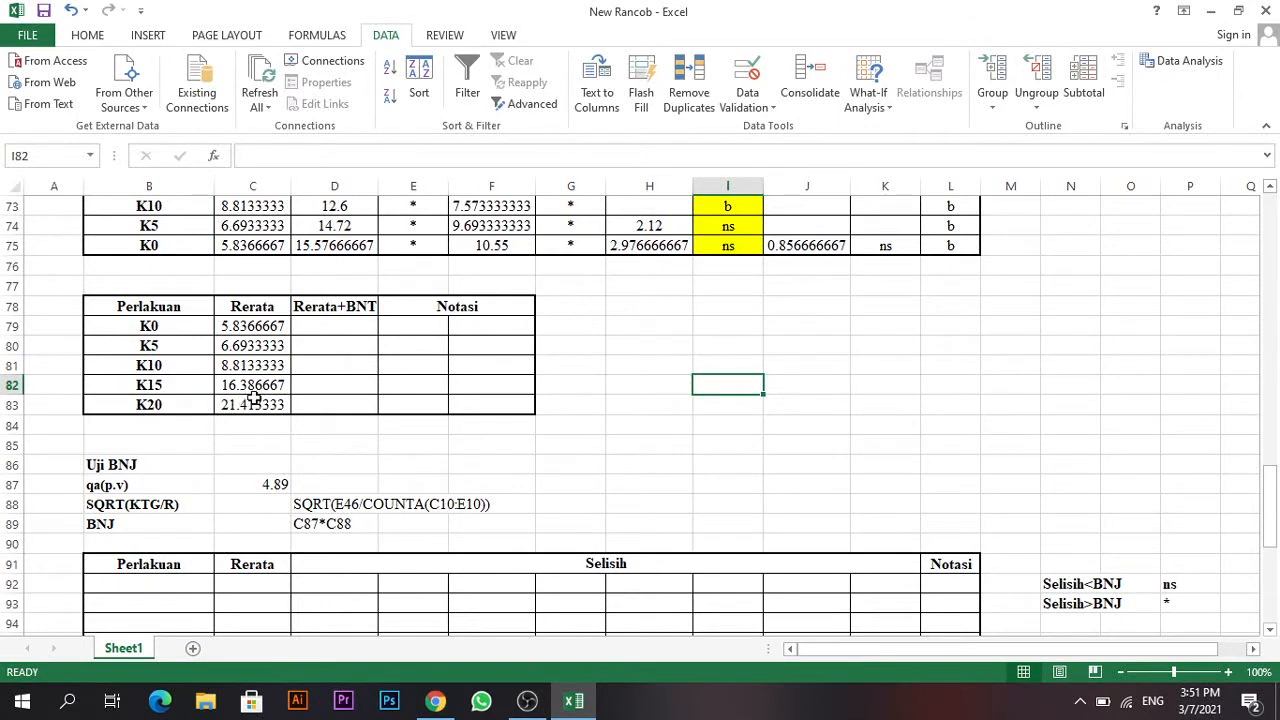
click(341, 328)
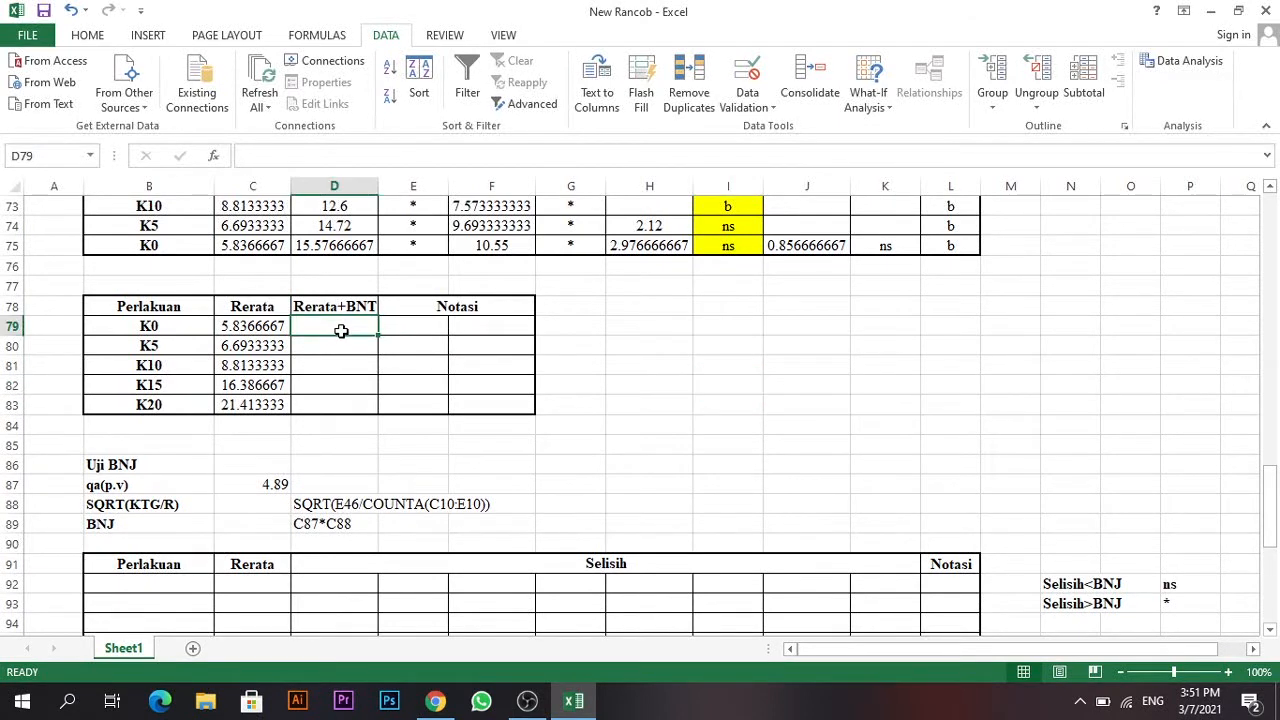
scroll(341, 330, up, 2)
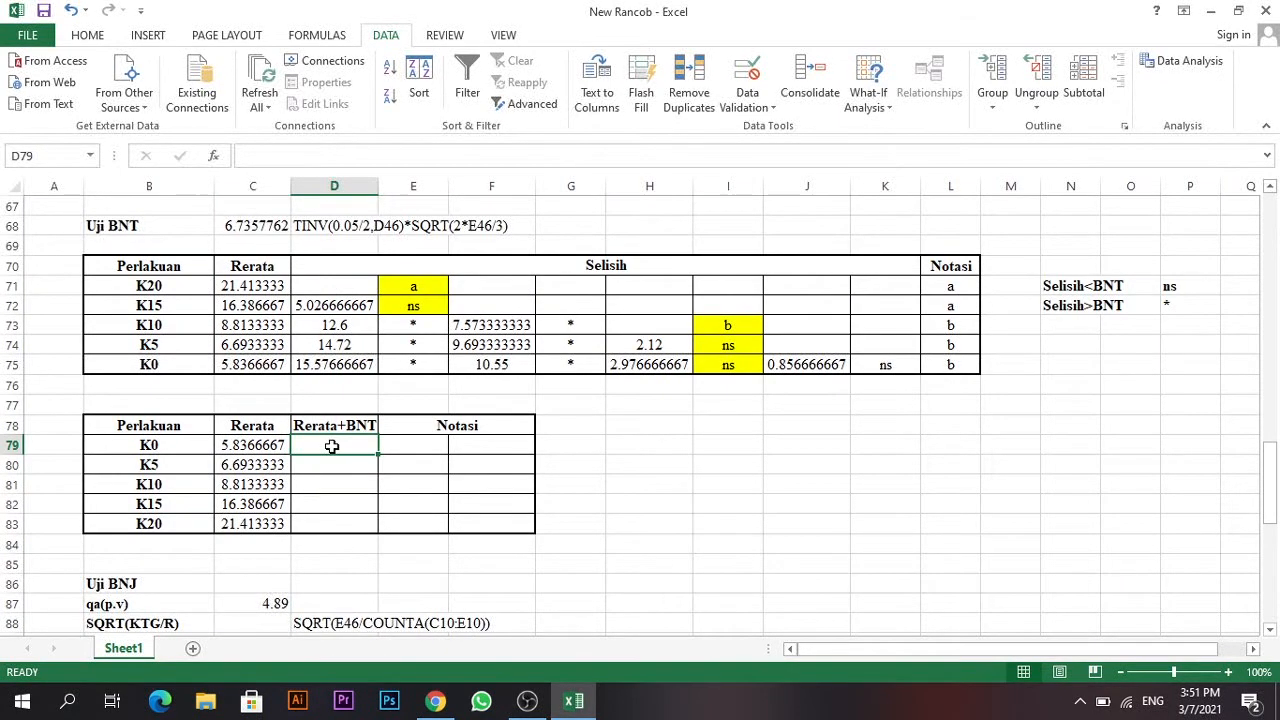
text(=)
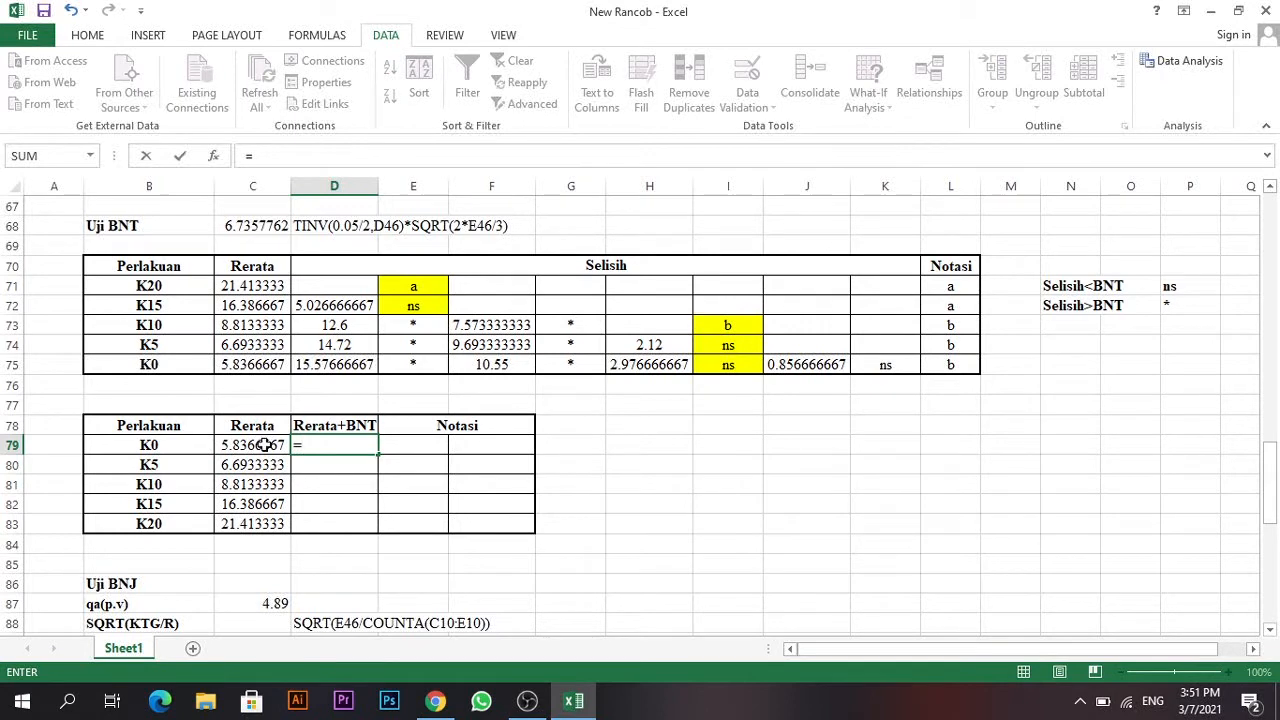
click(263, 444)
scroll(264, 444, up, 1)
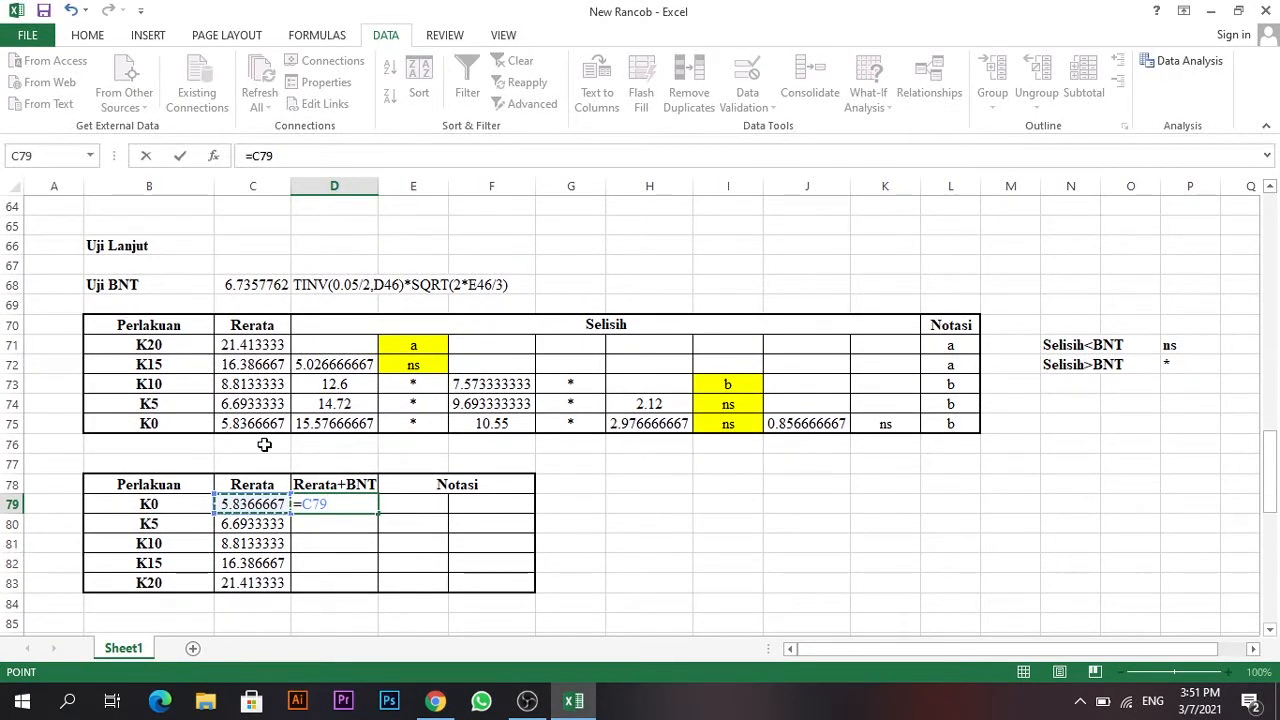
text(+)
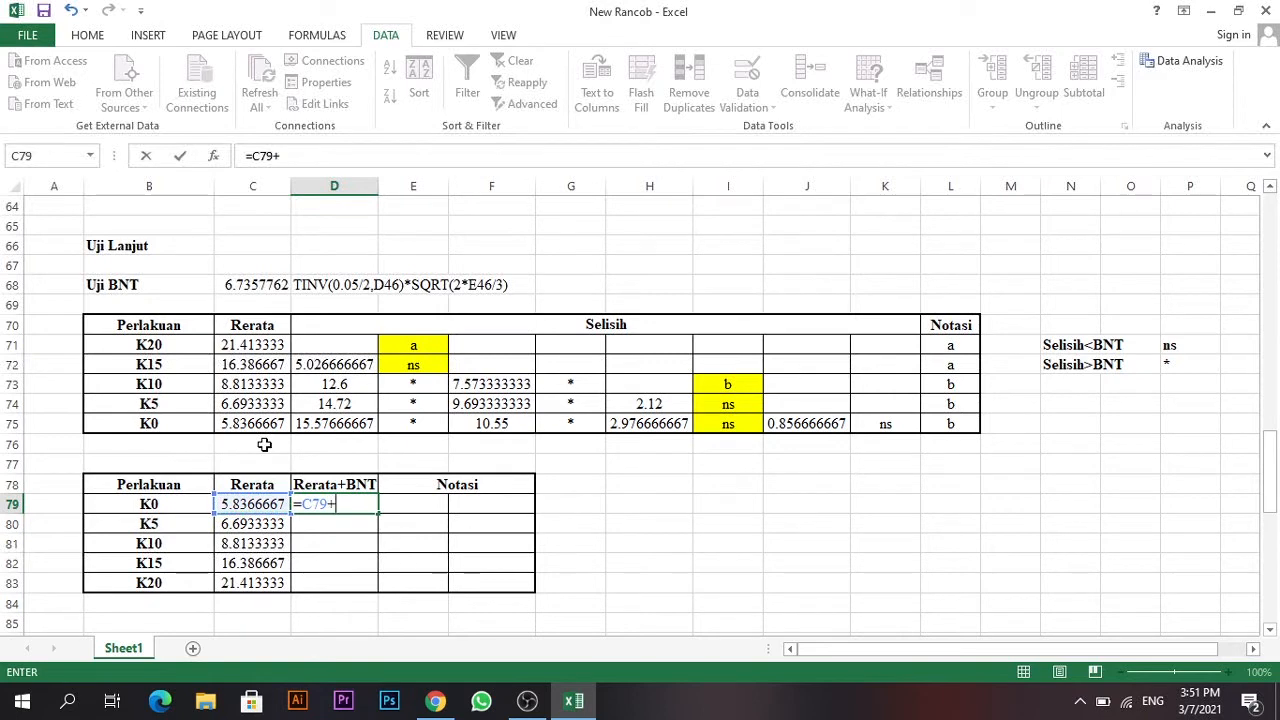
click(250, 287)
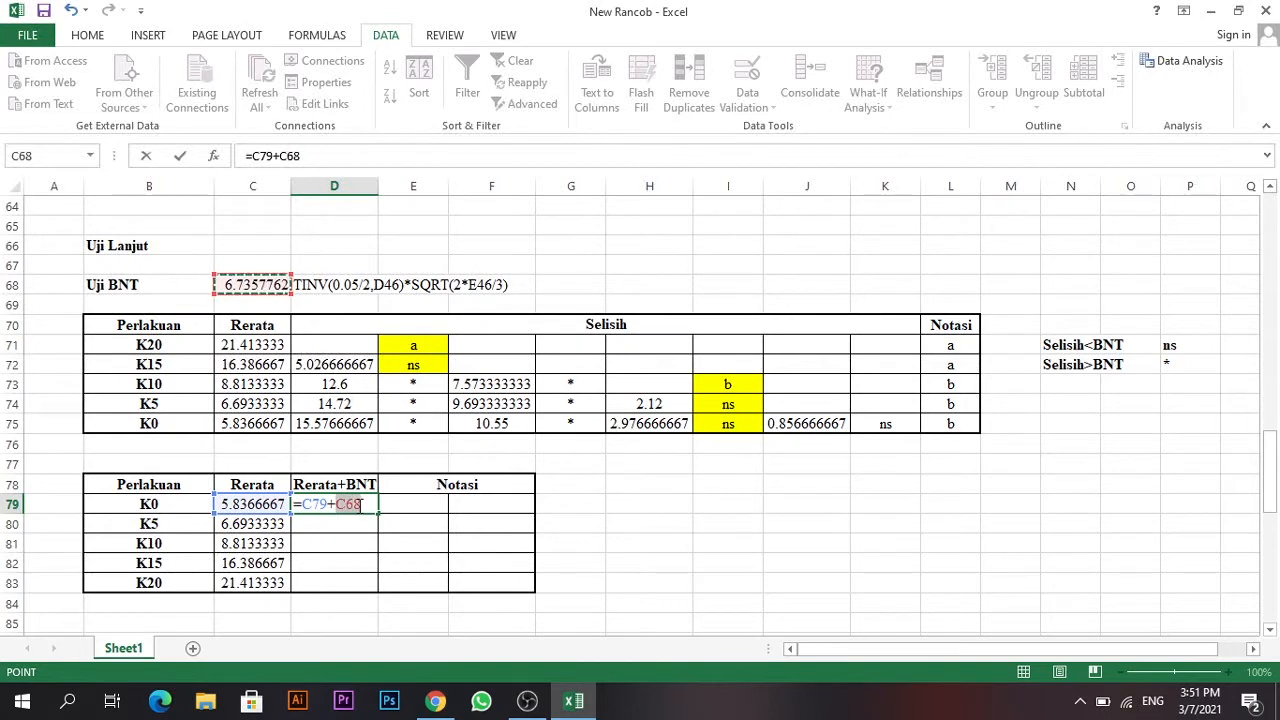
click(360, 505)
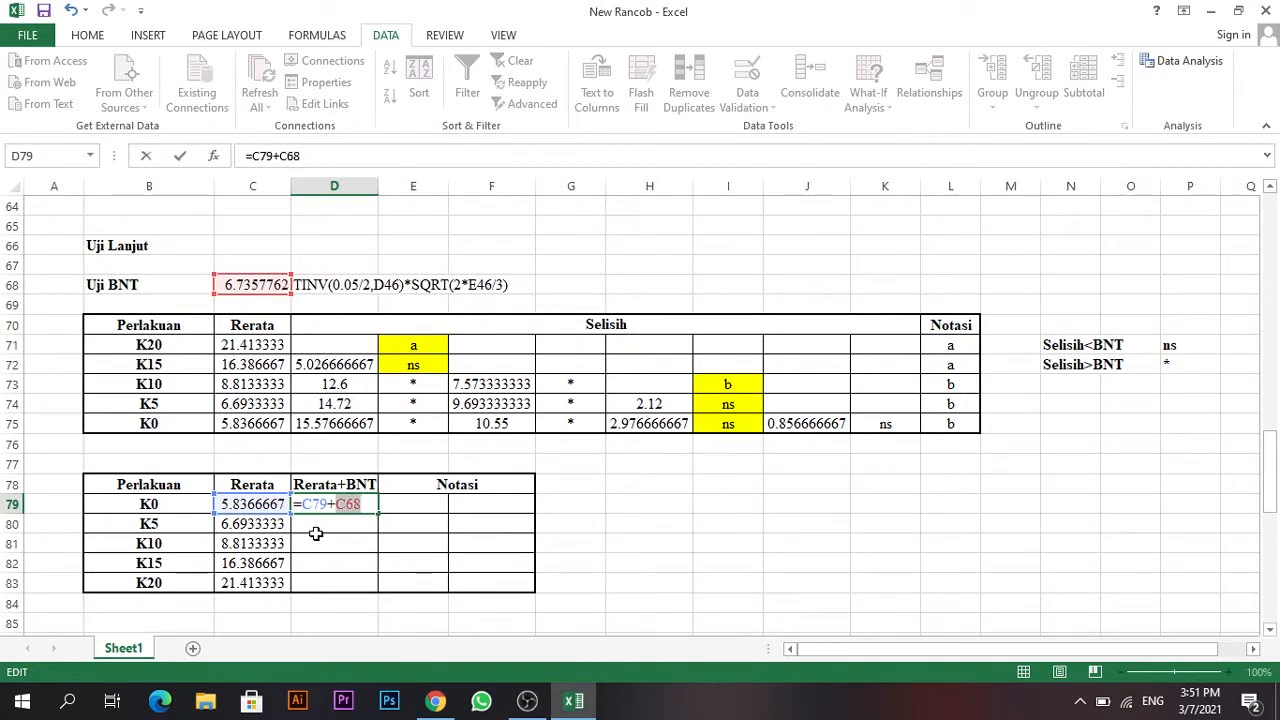
key(F4)
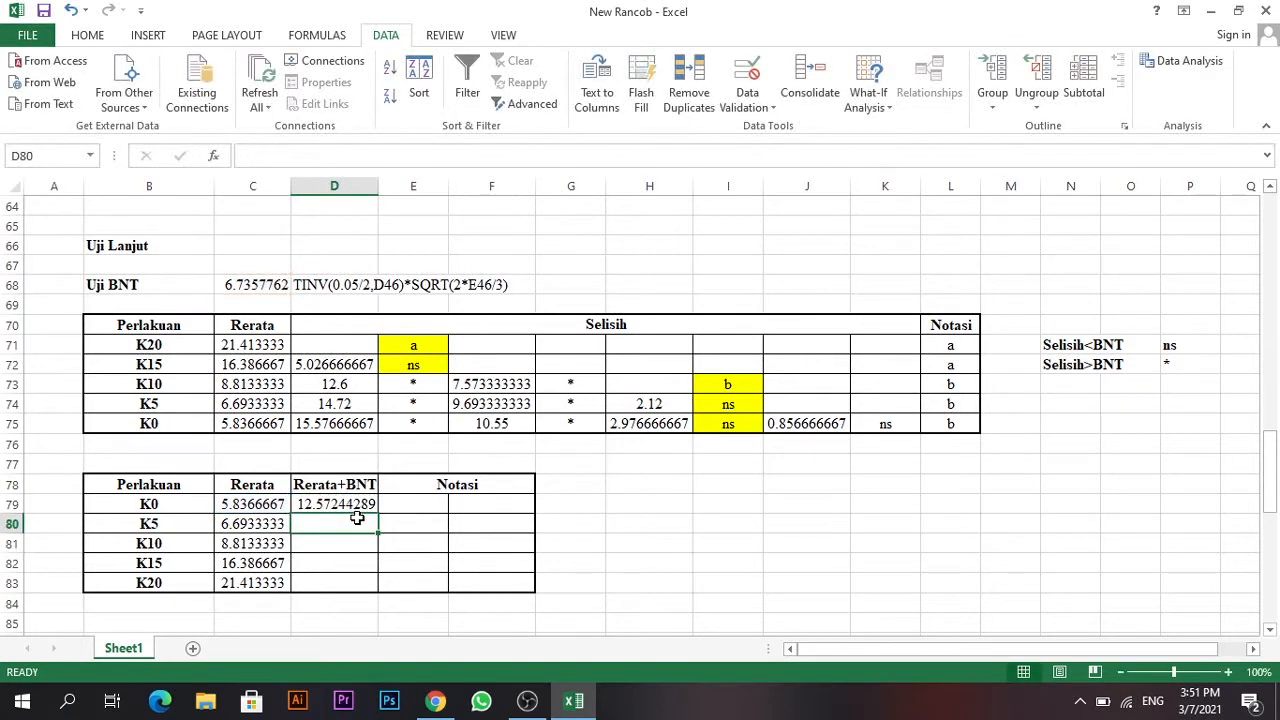
key(Return)
Fill the Rerata+BNT formula from D79 down to D83 for the remaining treatments.
click(347, 508)
drag(378, 514, 374, 590)
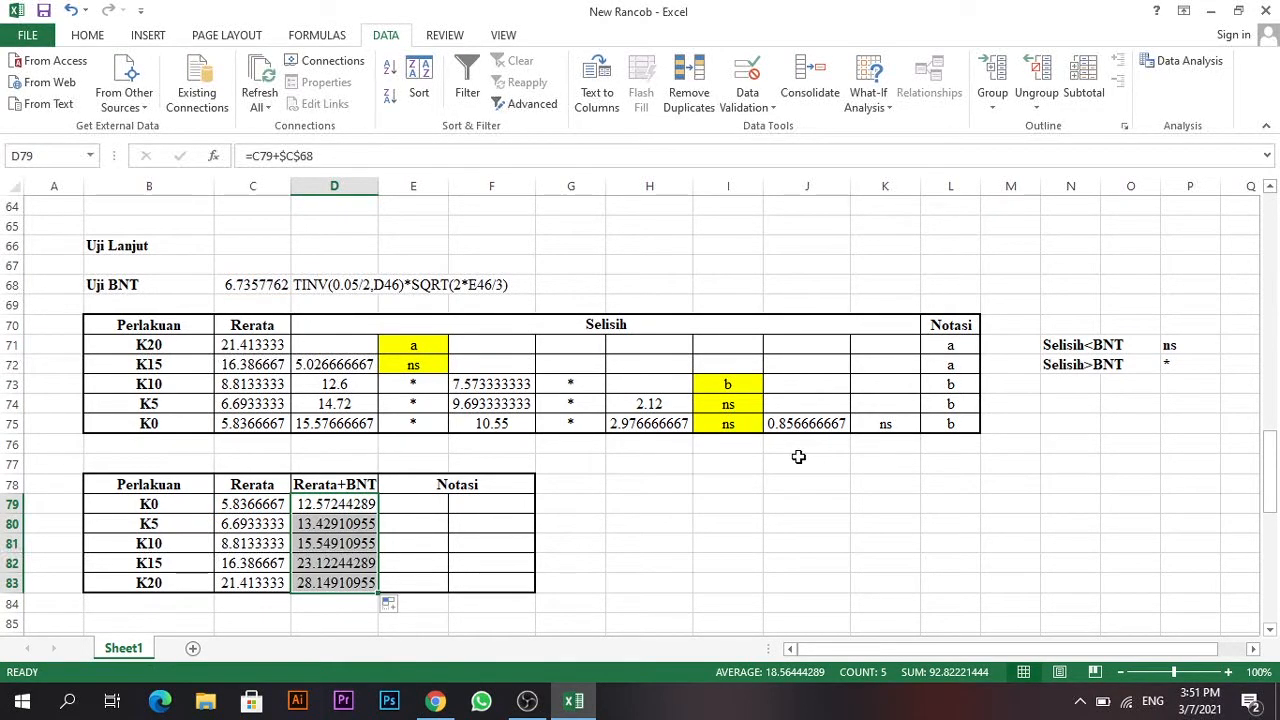
click(338, 504)
drag(343, 521, 350, 587)
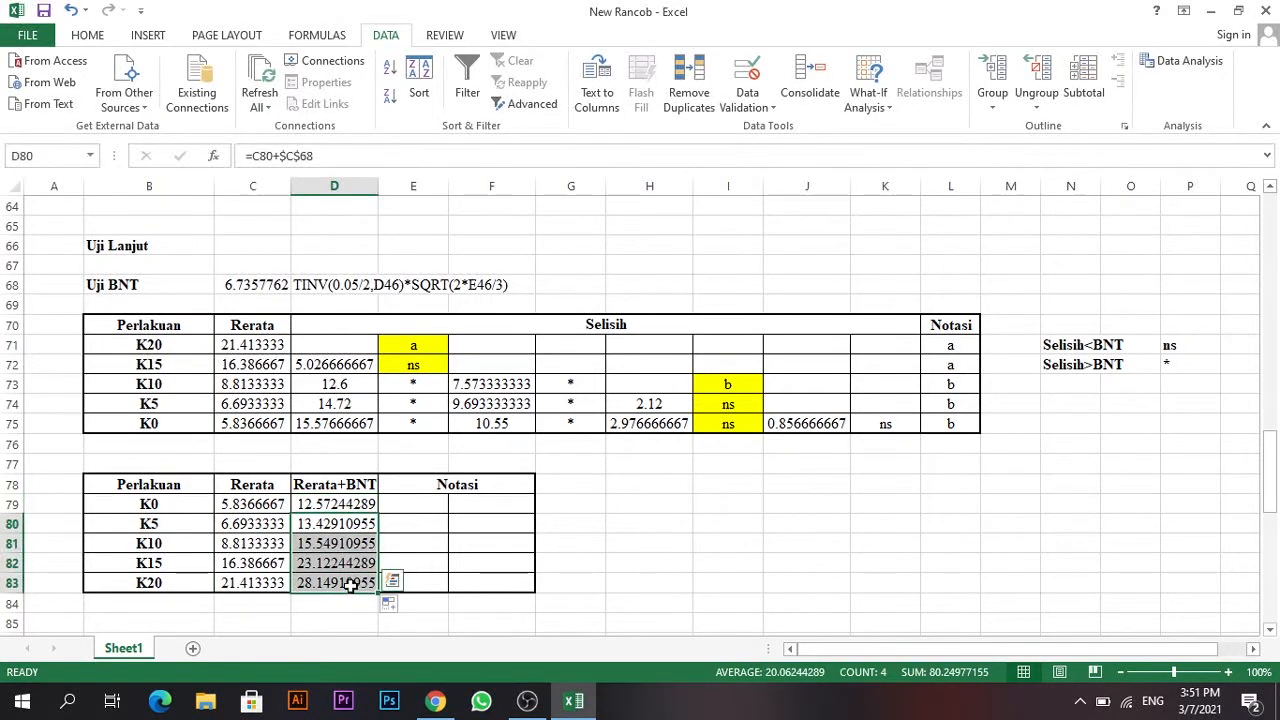
Clear the Rerata+BNT formulas in D80:D83 and enter the notation a for K0, K5 and K10 in E79:E81.
key(Delete)
click(343, 504)
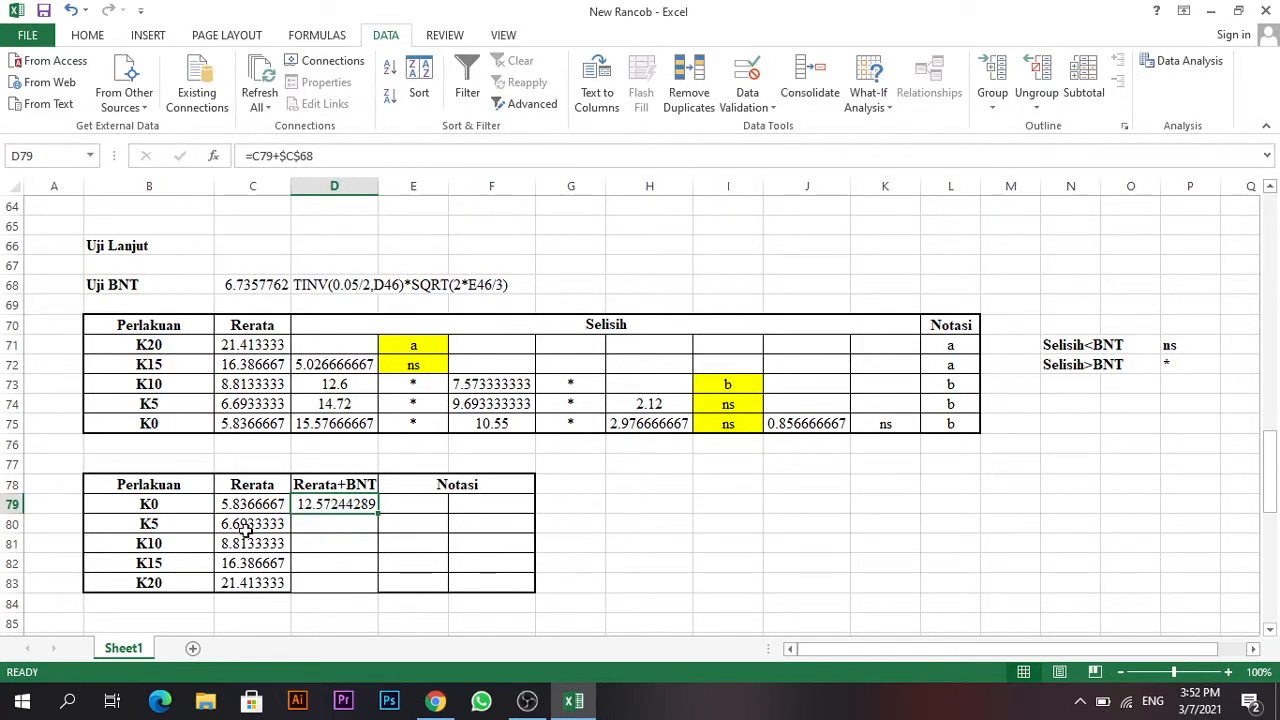
click(405, 508)
click(407, 524)
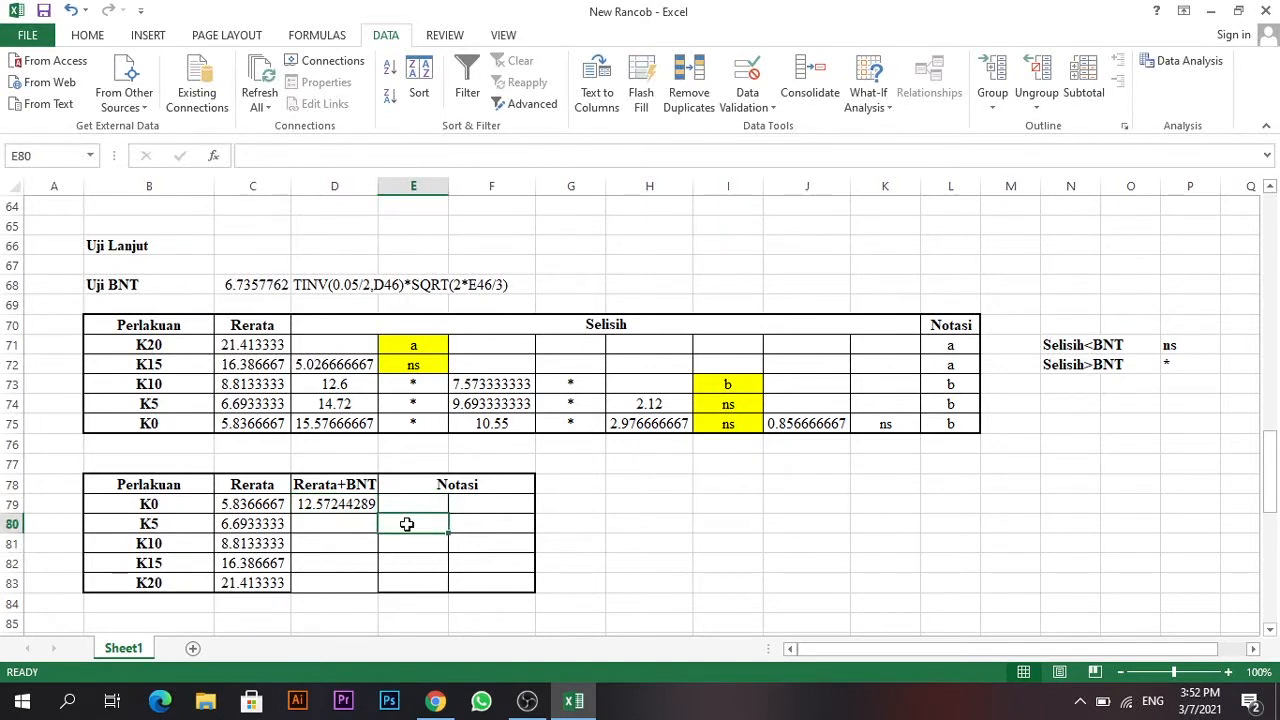
text(a)
click(405, 505)
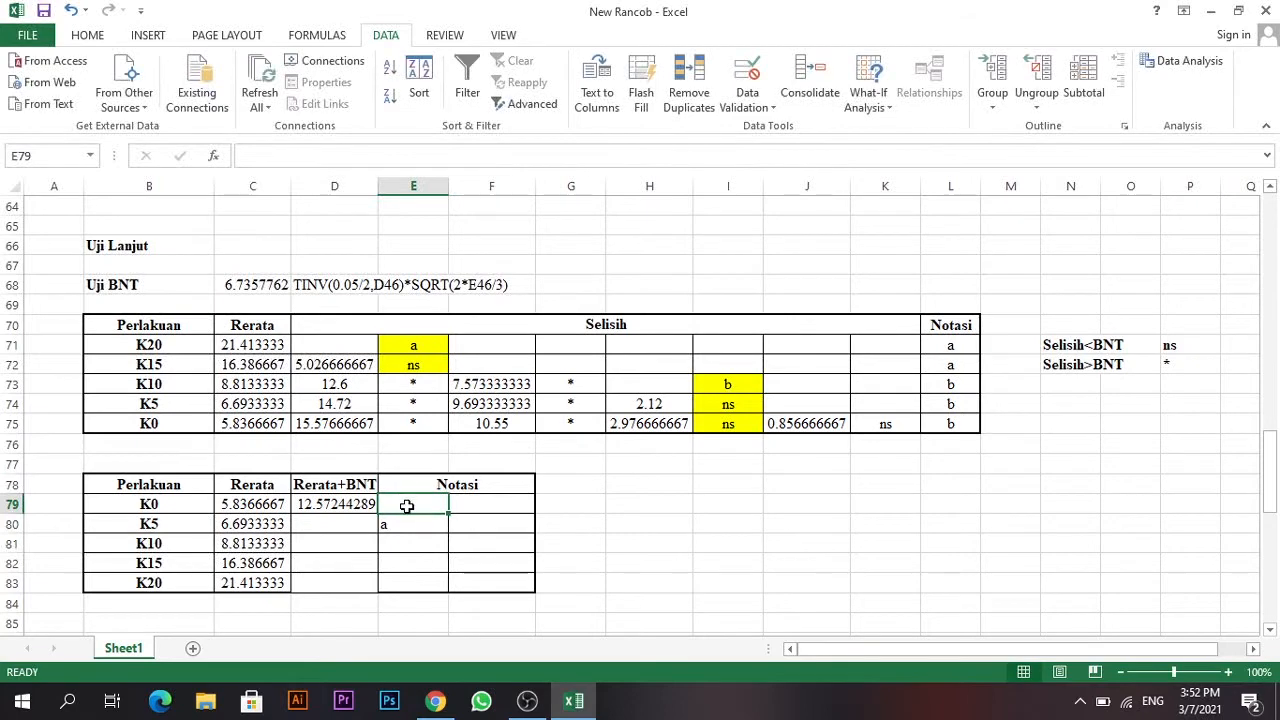
text(a)
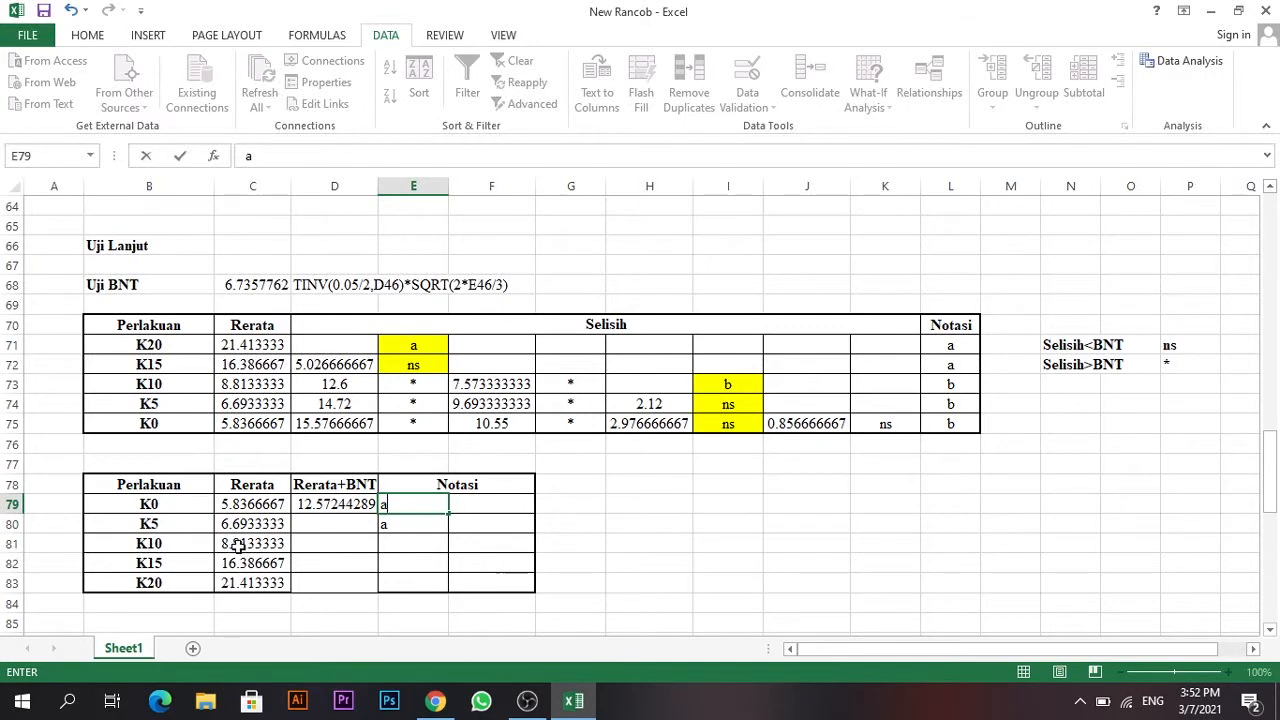
click(395, 543)
text(a)
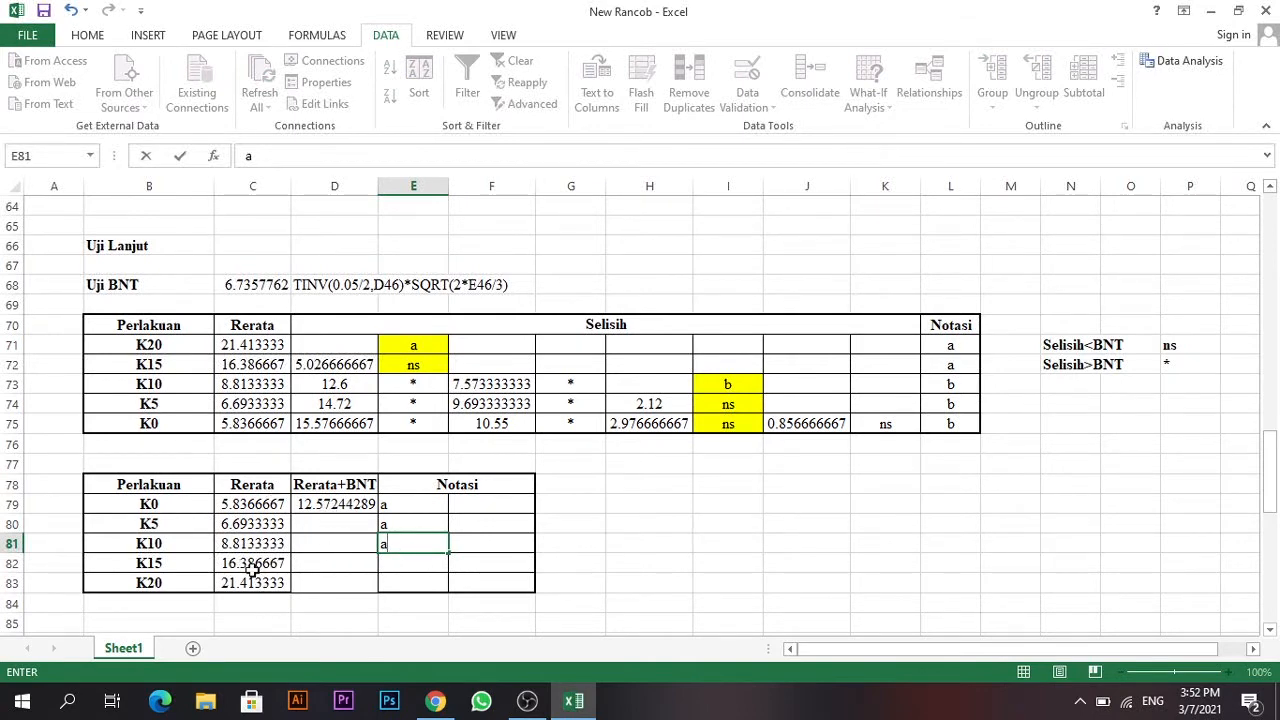
Fill the Rerata+BNT formula from D79 down to D80 for the K5 treatment.
click(362, 503)
drag(376, 514, 370, 528)
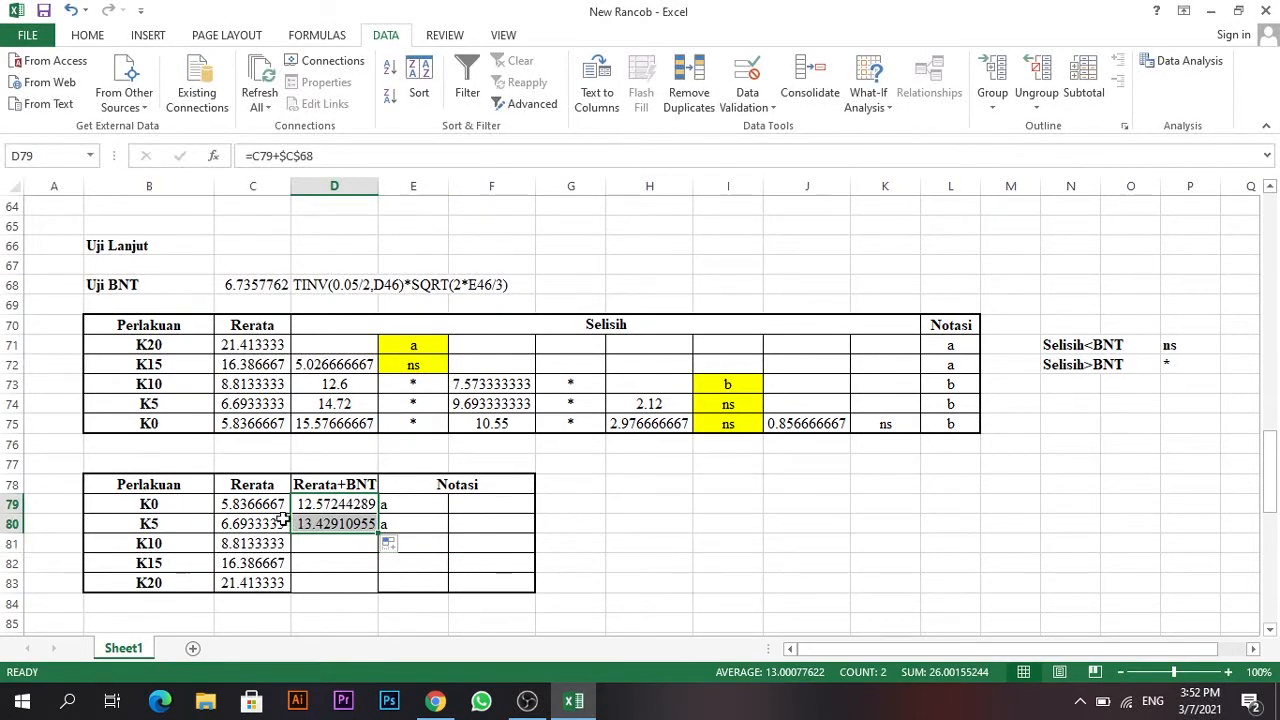
Try the notation ab for K5 and K10 in E80:E81, and restore both cells to a.
click(409, 524)
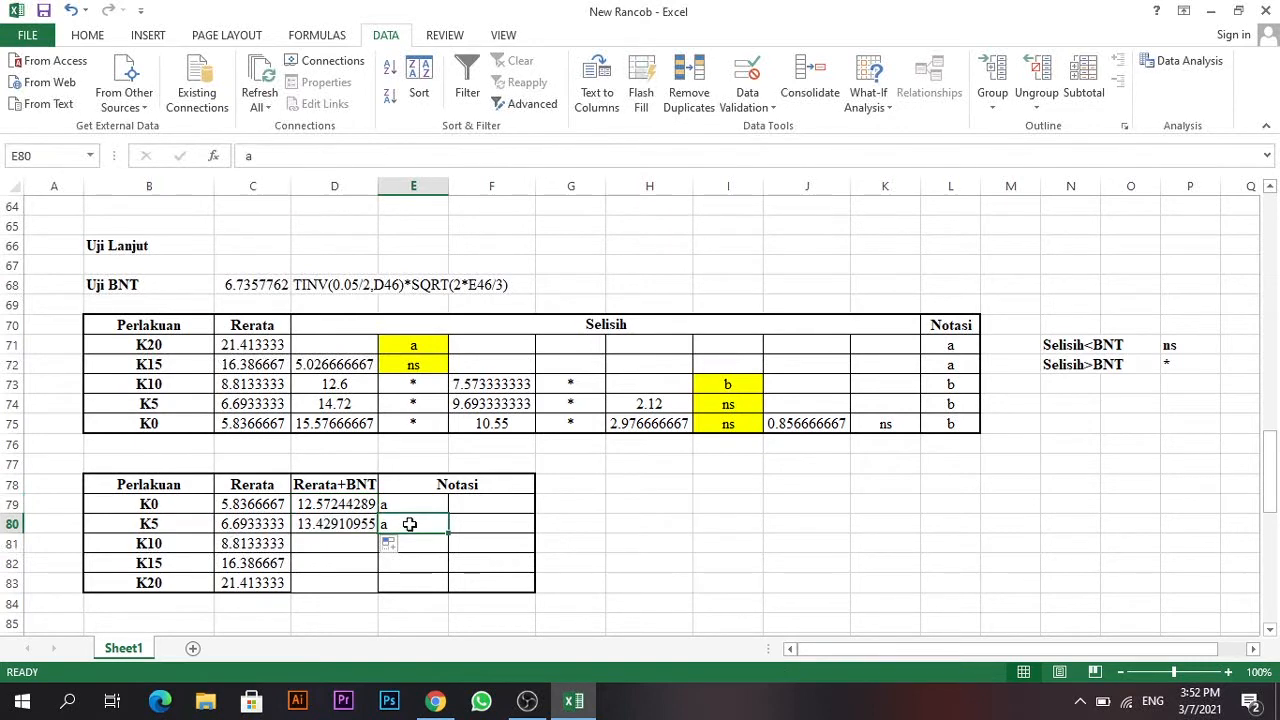
double_click(405, 525)
text(b)
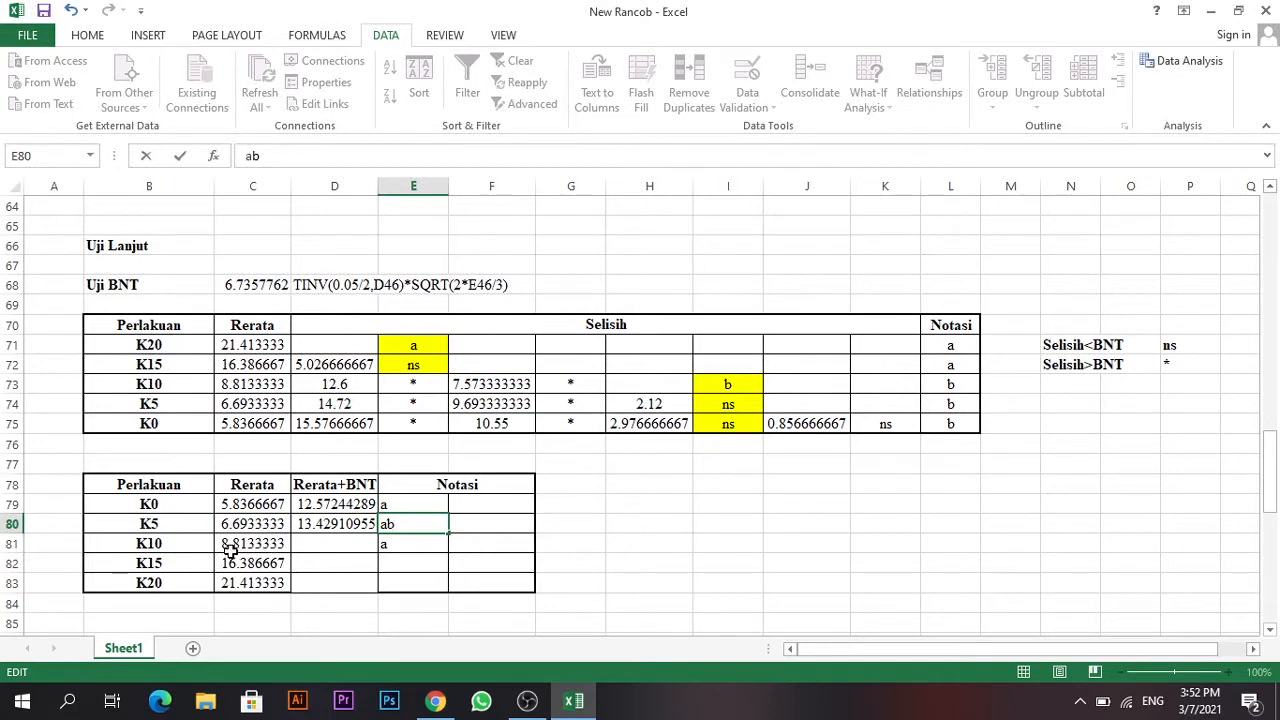
click(409, 549)
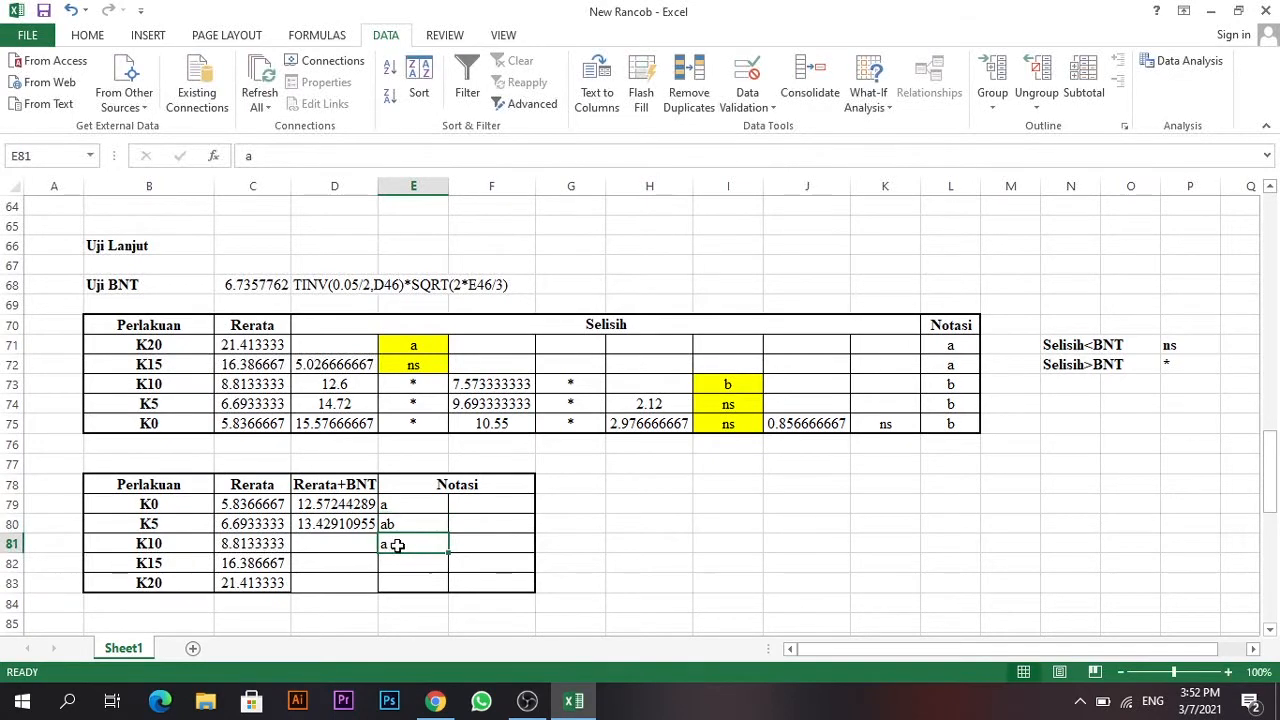
text(ab)
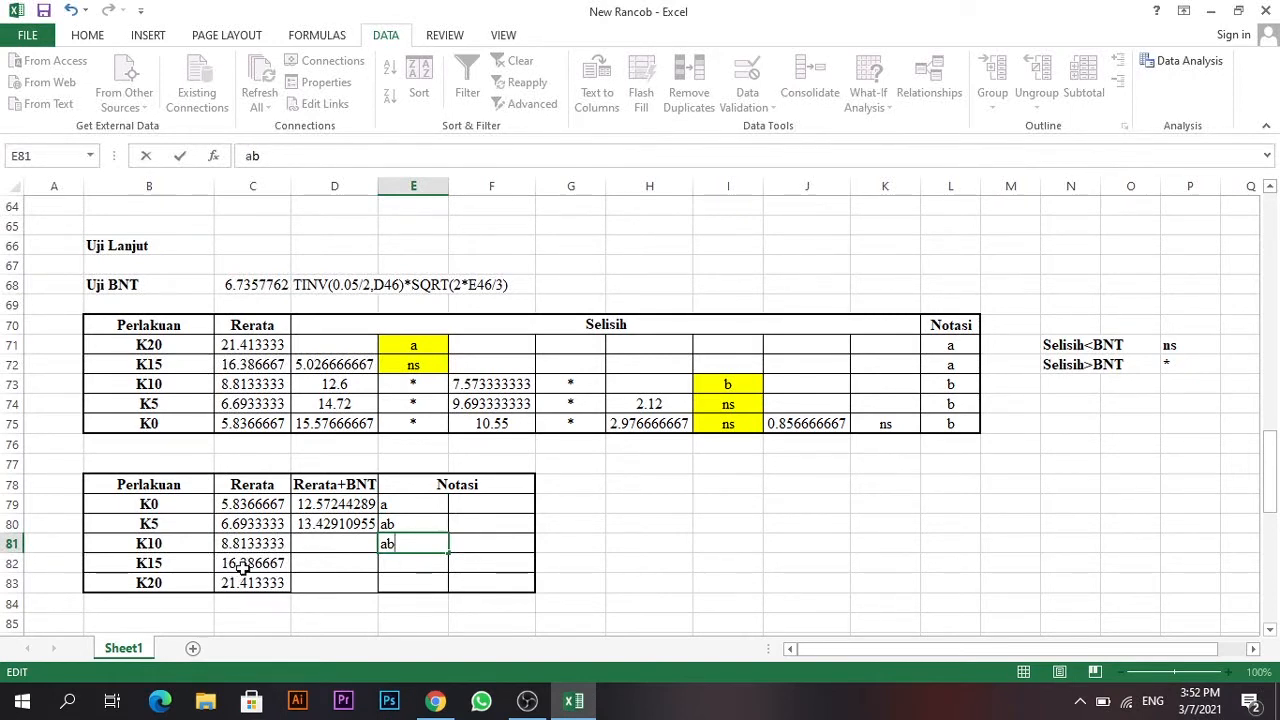
double_click(409, 516)
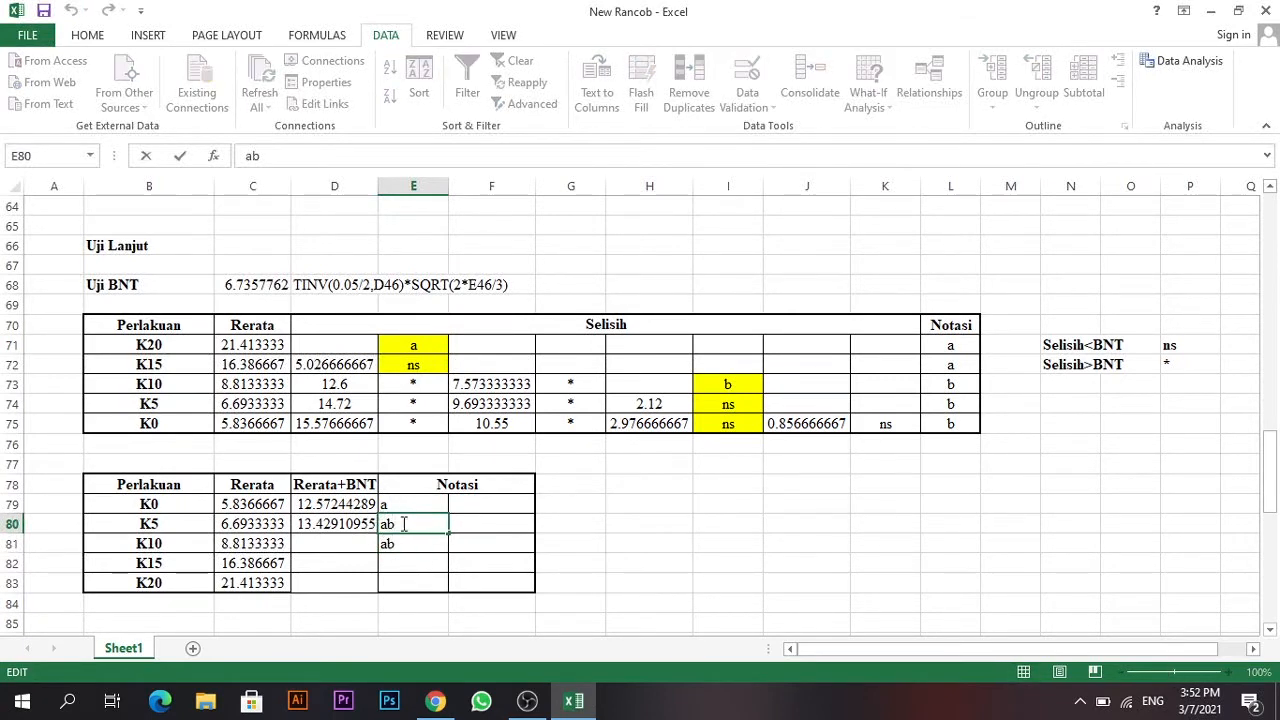
click(405, 546)
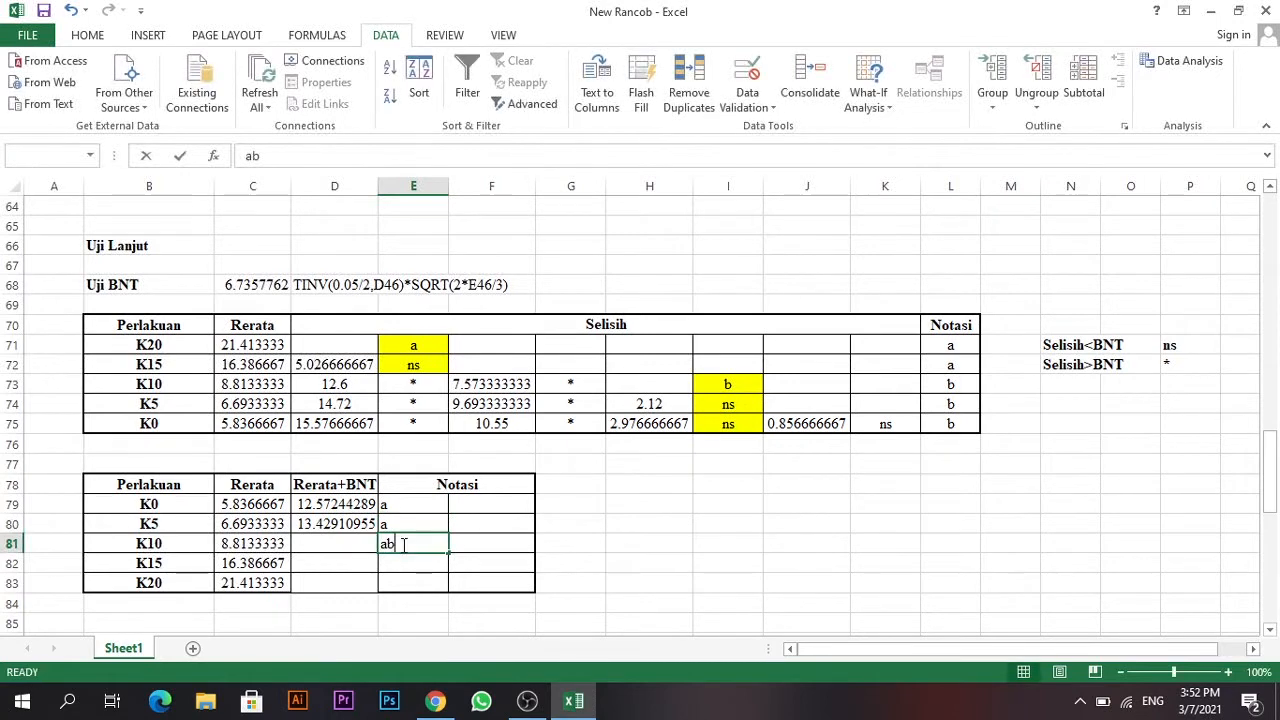
text(a)
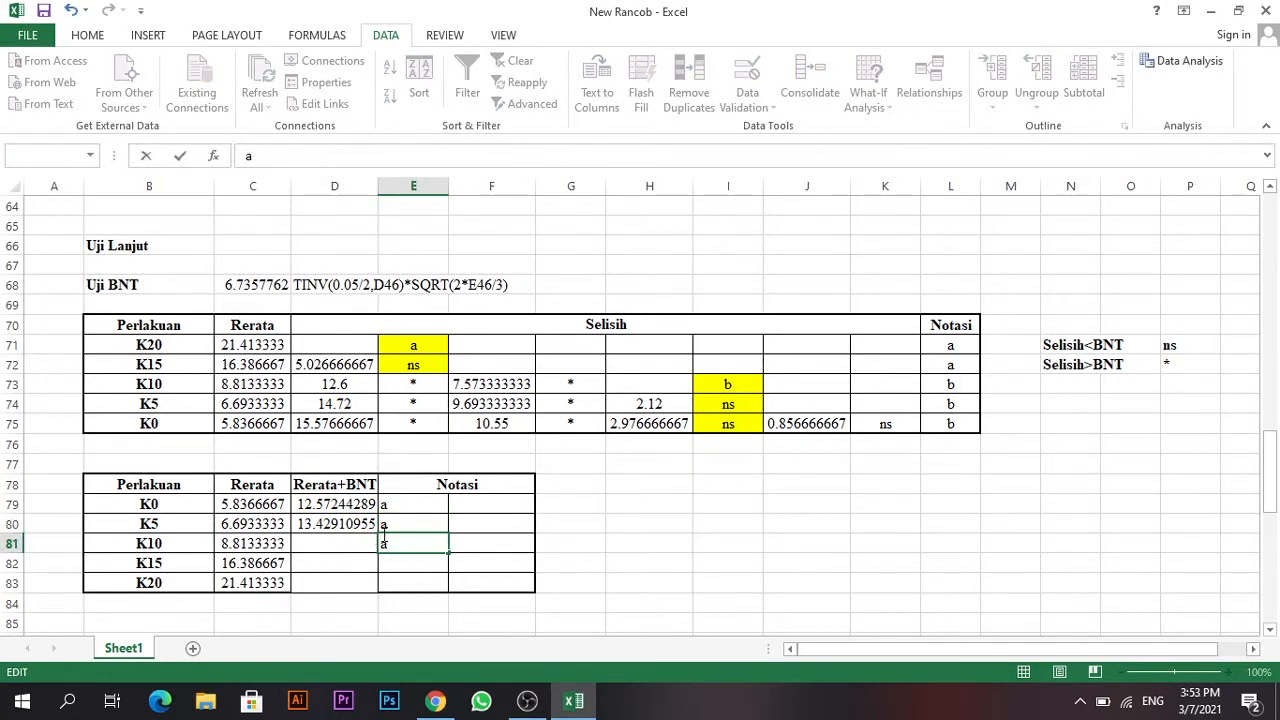
Fill the Rerata+BNT formula from D80 down to D82 for K10 and K15, checking the references in D81.
click(324, 524)
drag(377, 534, 377, 546)
click(327, 547)
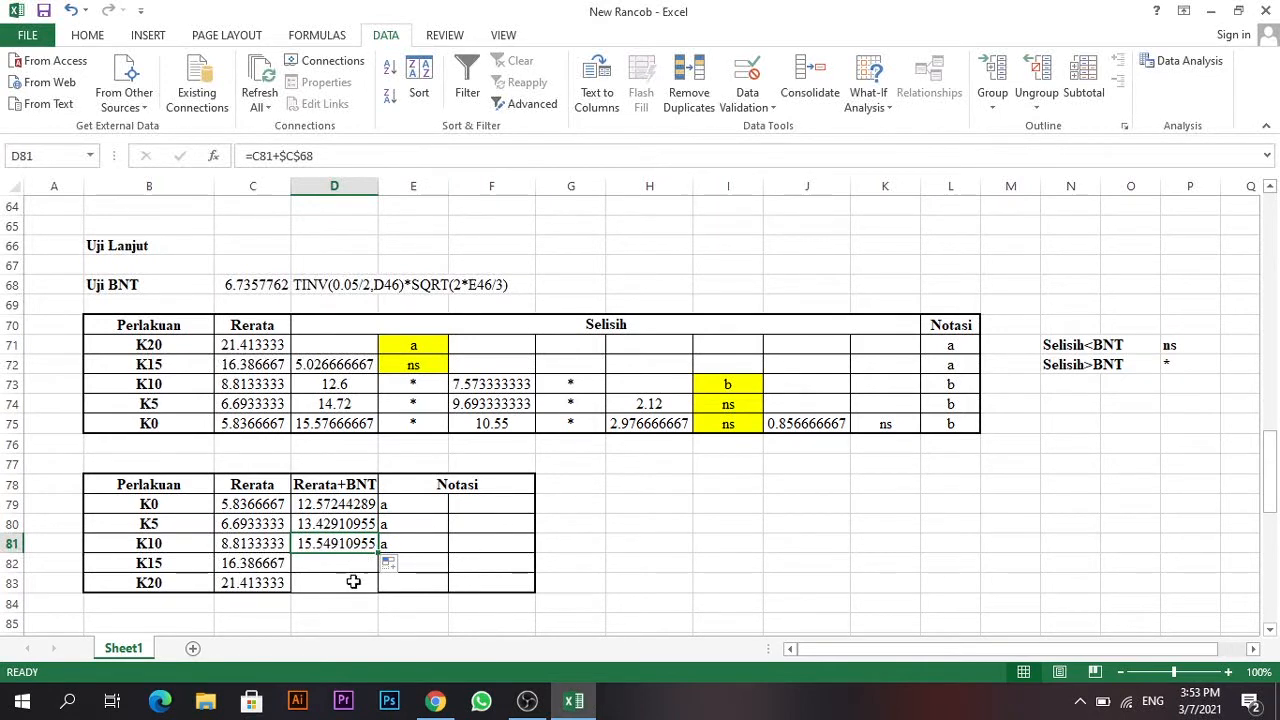
double_click(360, 547)
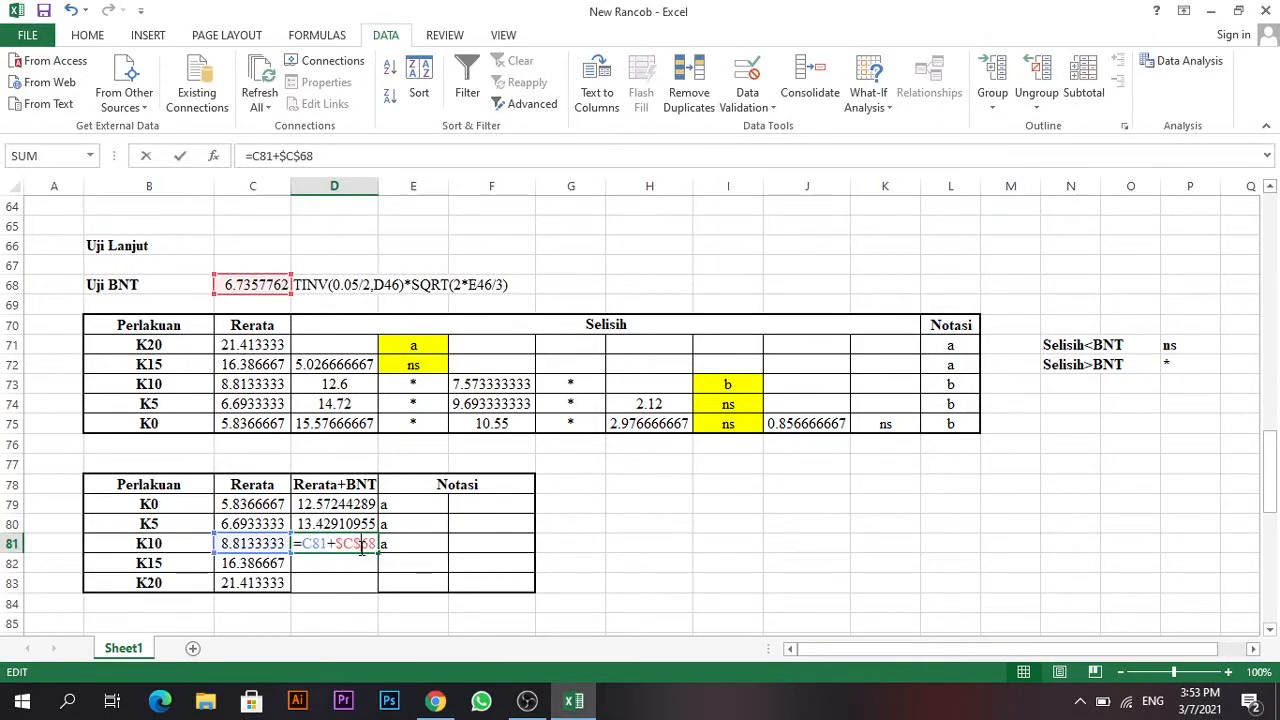
key(Return)
click(364, 543)
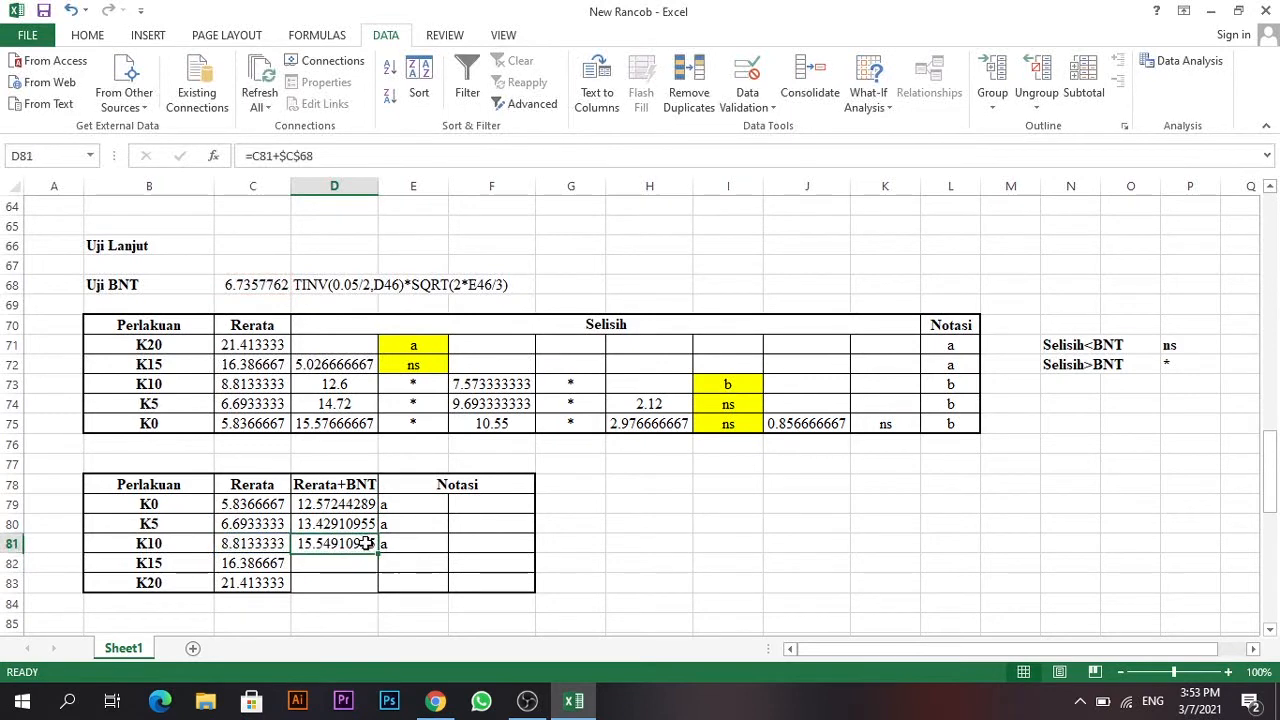
drag(378, 553, 373, 569)
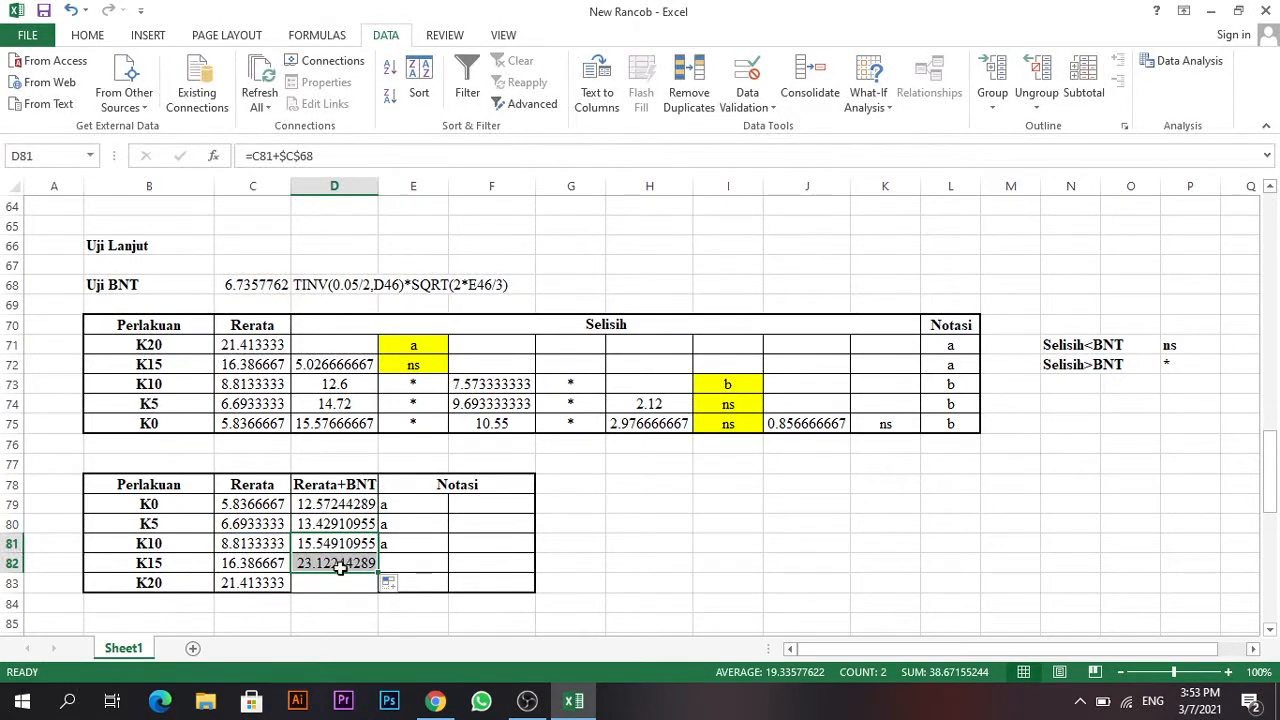
Enter the notation b for K15 and K20 in E82:E83.
click(390, 564)
text(b)
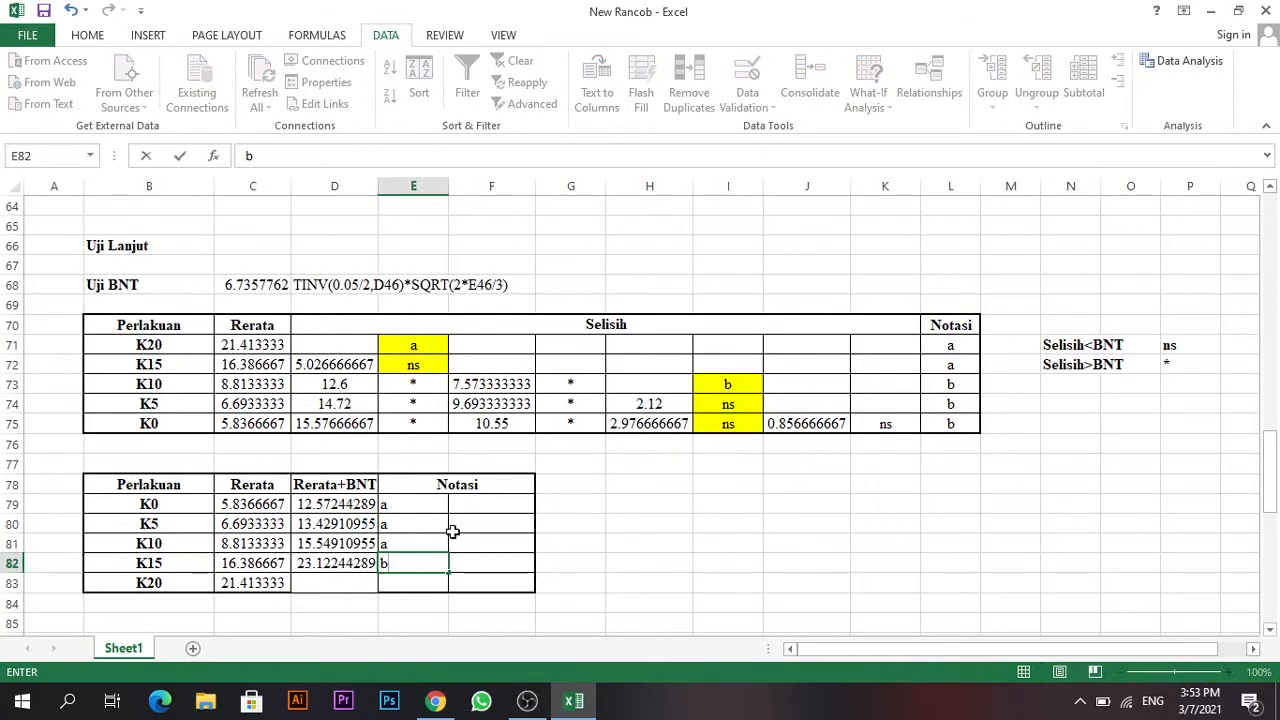
click(453, 527)
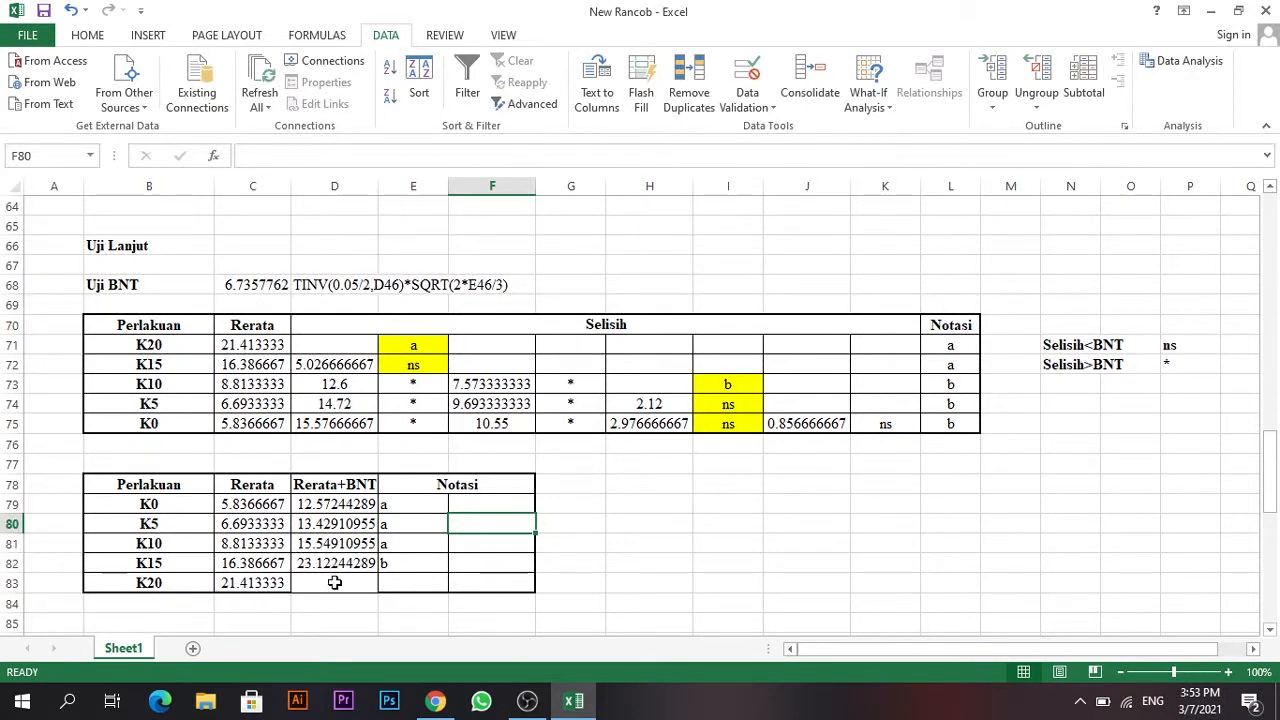
click(395, 588)
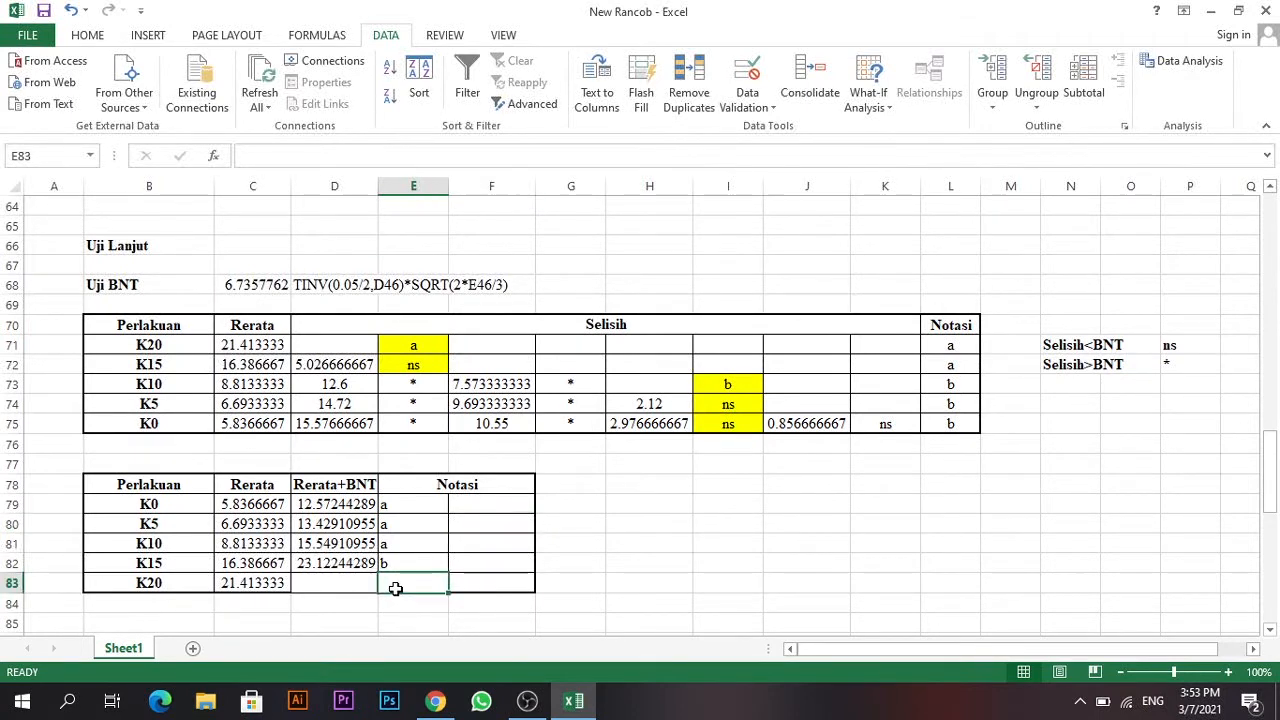
text(b)
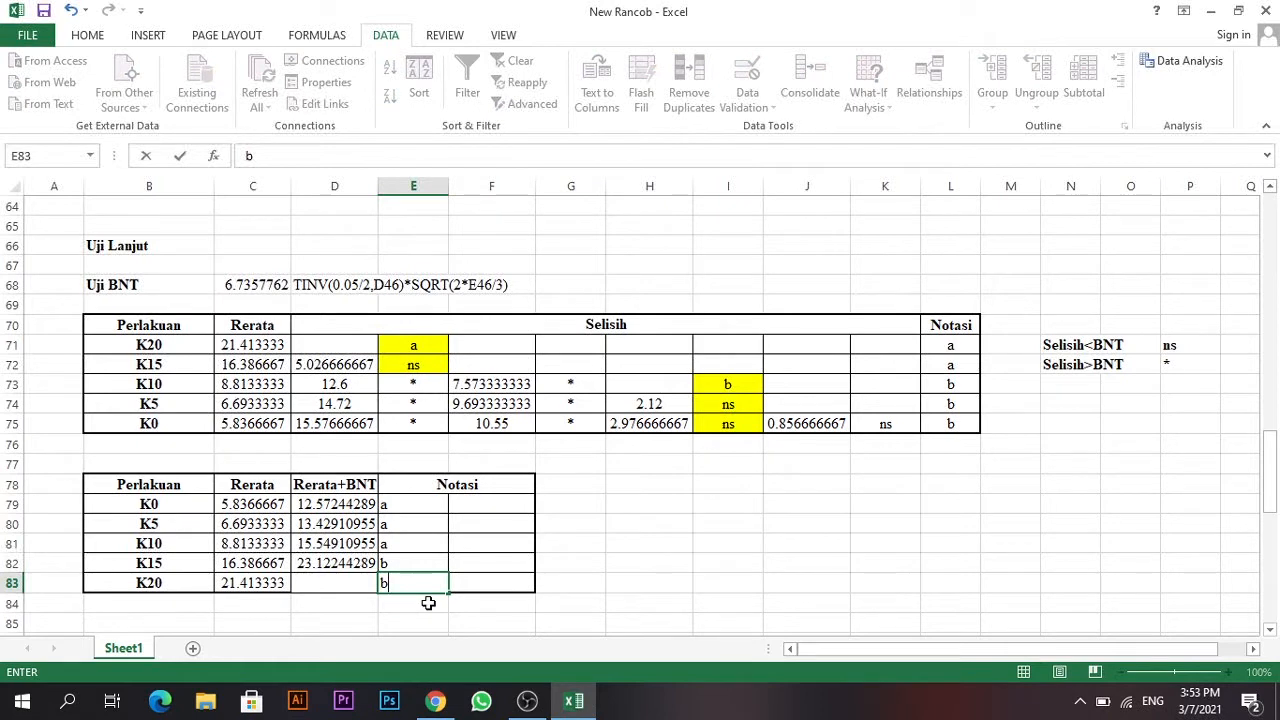
drag(404, 504, 416, 583)
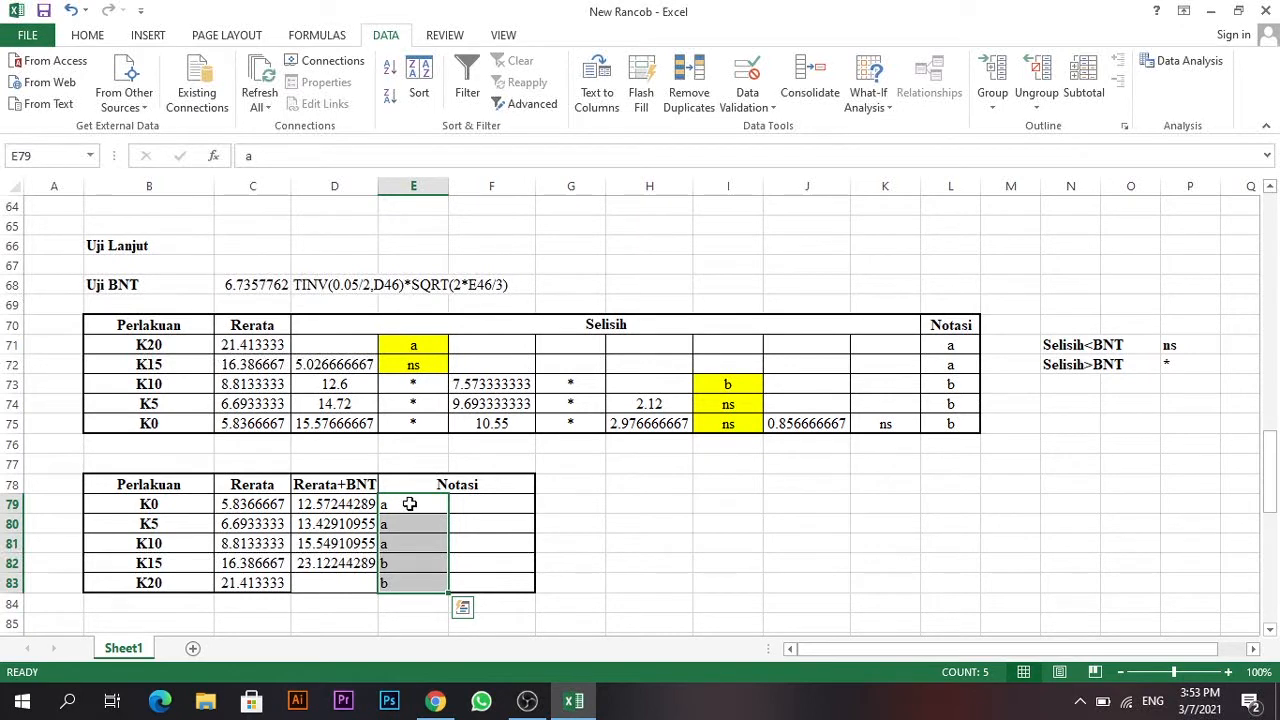
Enter the reversed notations in F79:F83, with b for K0, K5 and K10 and a for K15 and K20.
click(479, 504)
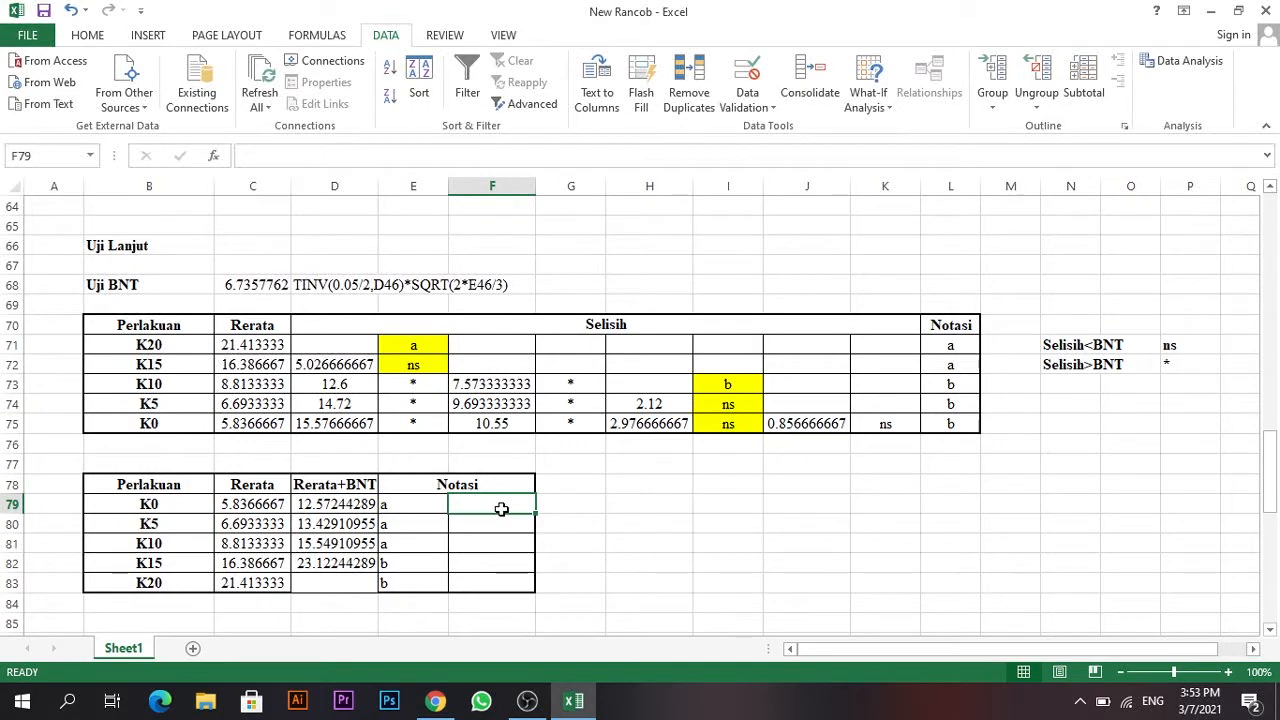
text(b)
key(Return)
text(b)
key(Return)
text(b)
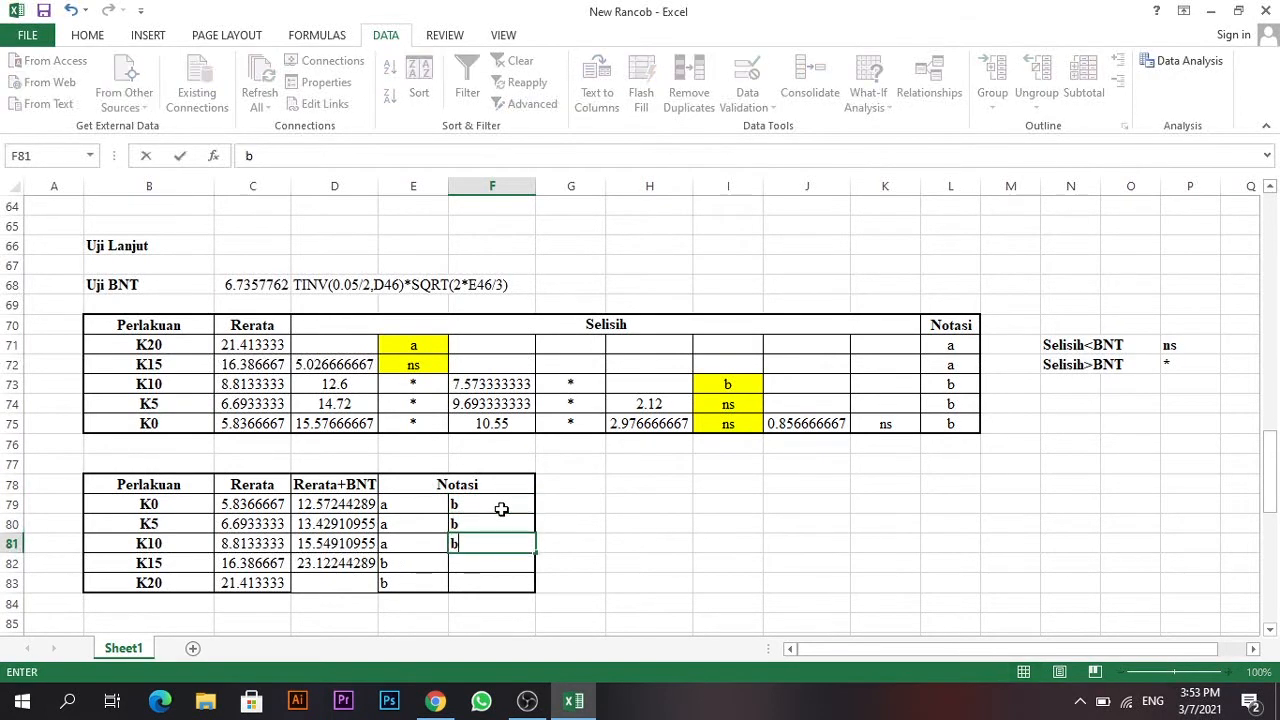
key(Return)
text(a)
key(Return)
text(a)
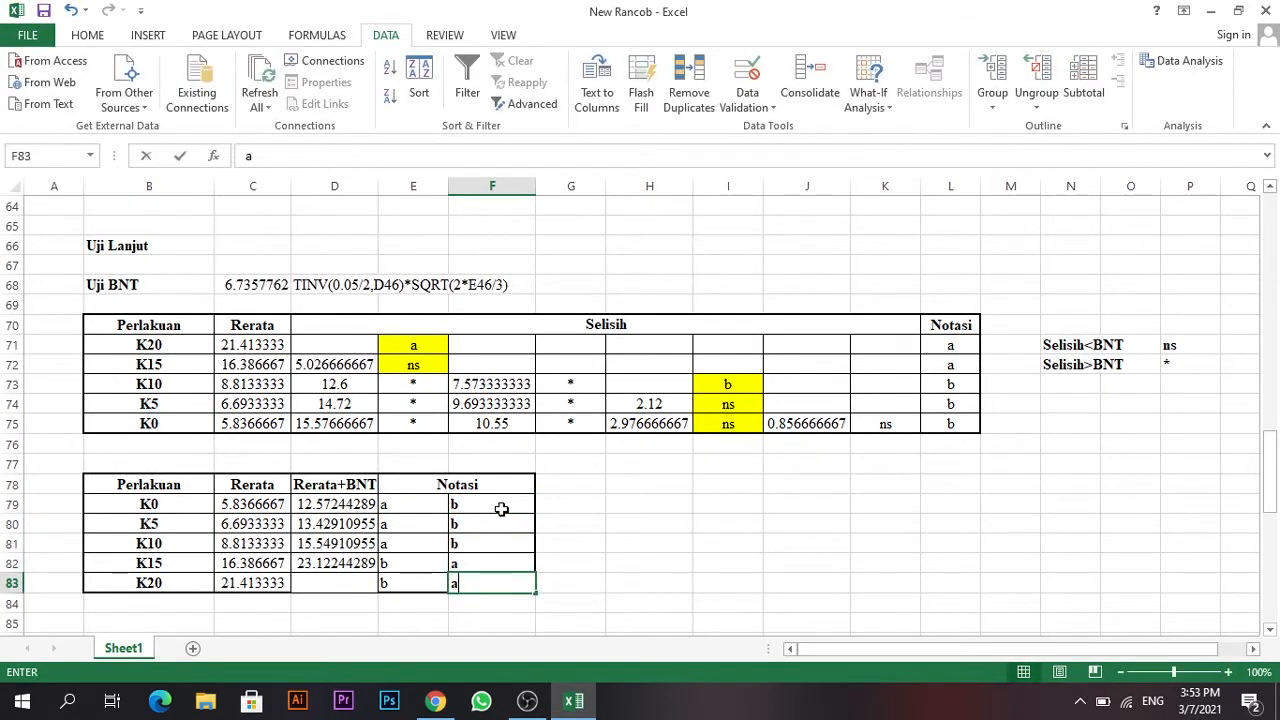
click(545, 541)
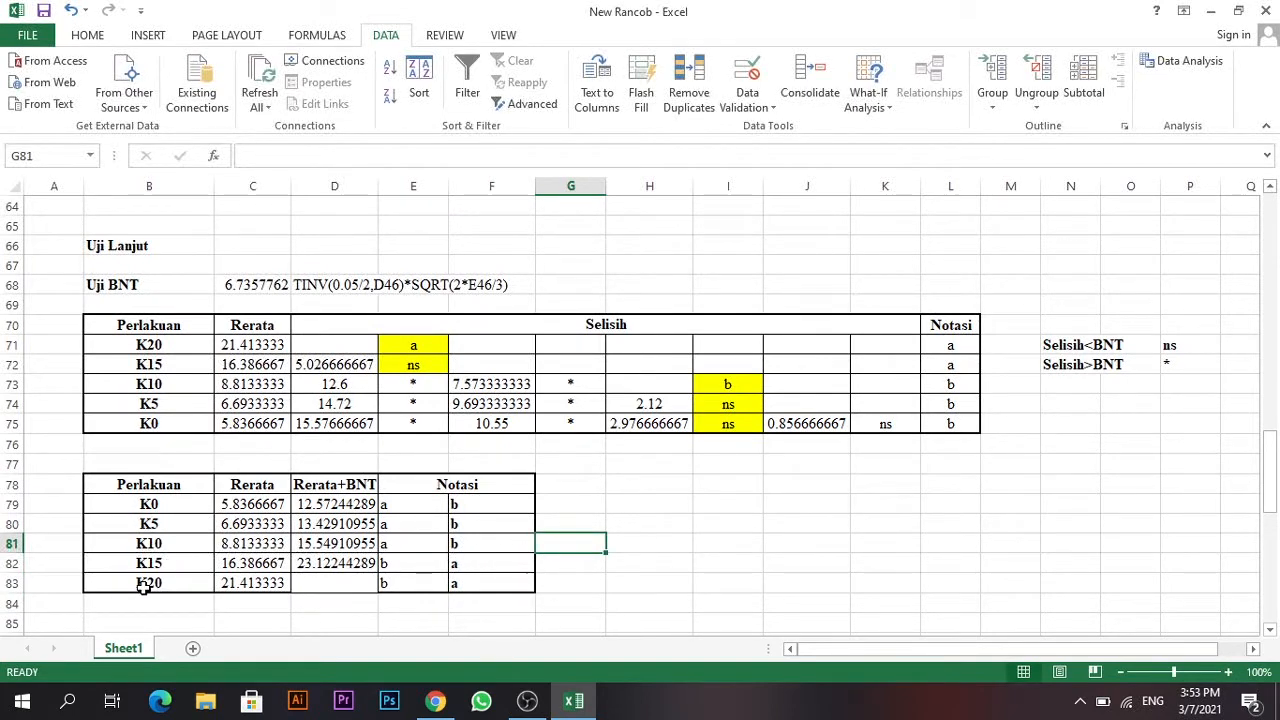
Compare the notations in the Selisih and Rerata+BNT tables, and look over the Uji BNJ section and its table.
drag(143, 588, 466, 505)
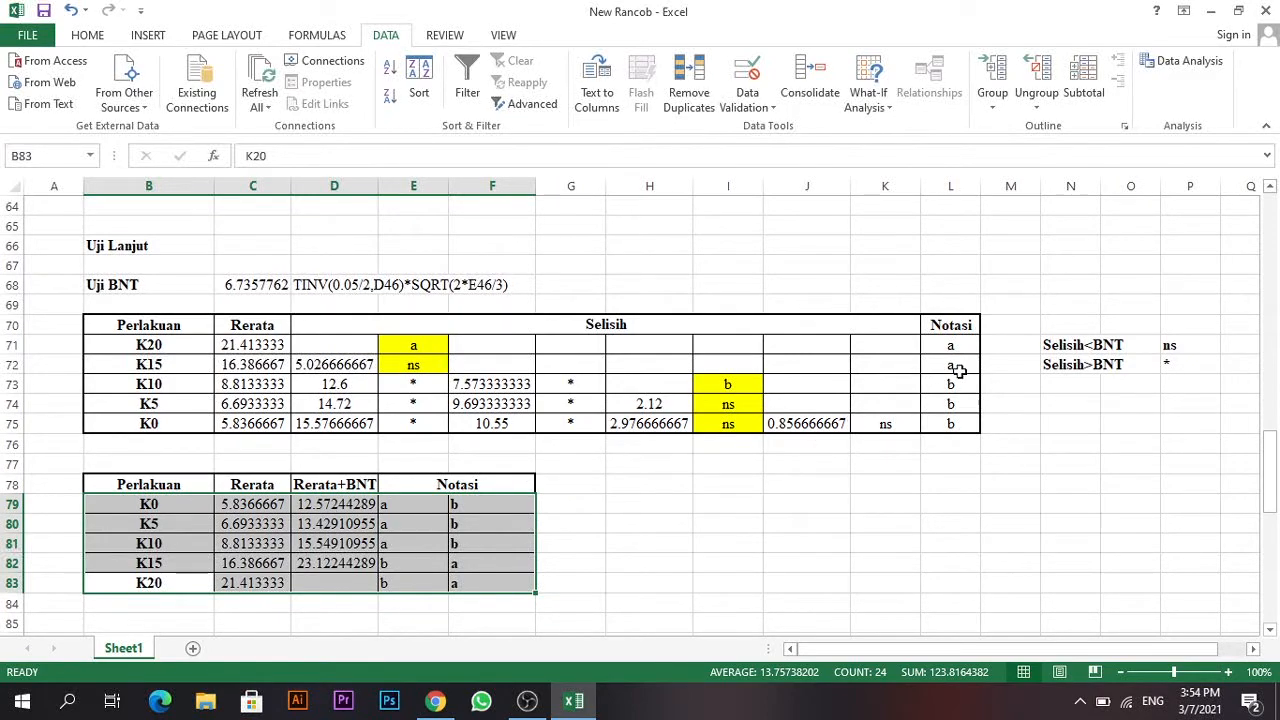
click(705, 565)
scroll(375, 504, down, 3)
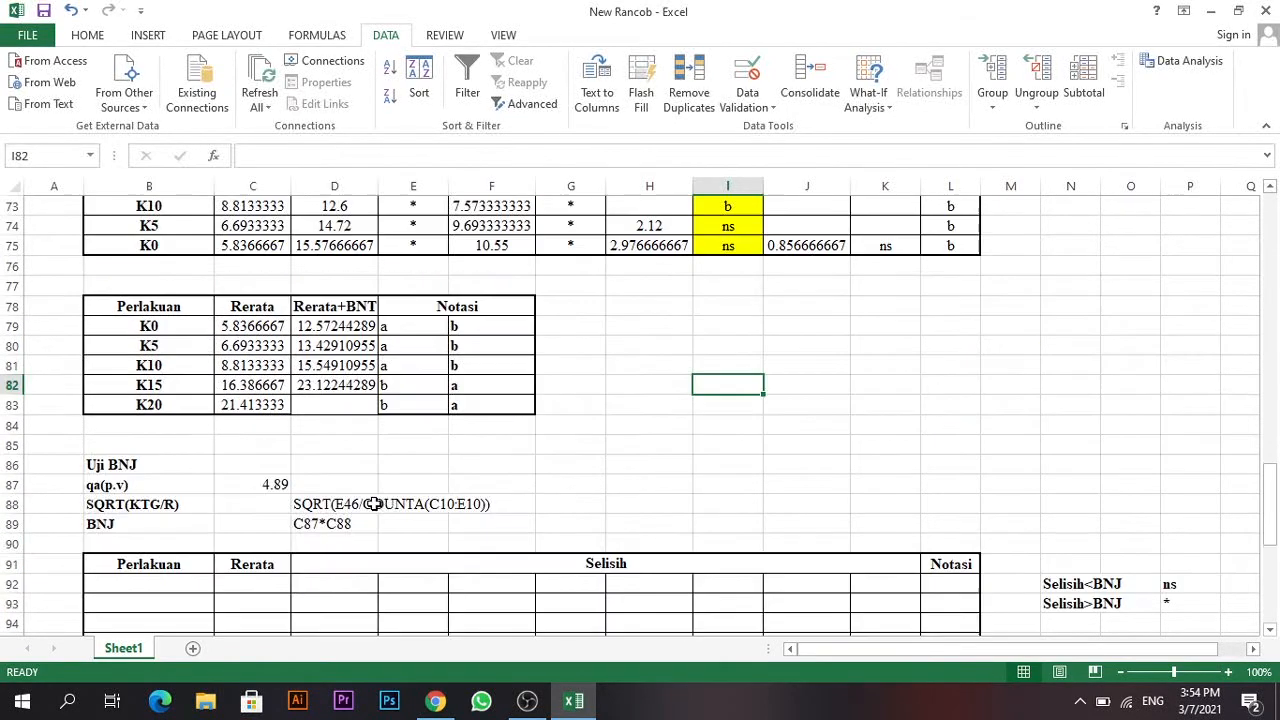
drag(163, 306, 249, 407)
scroll(249, 407, up, 2)
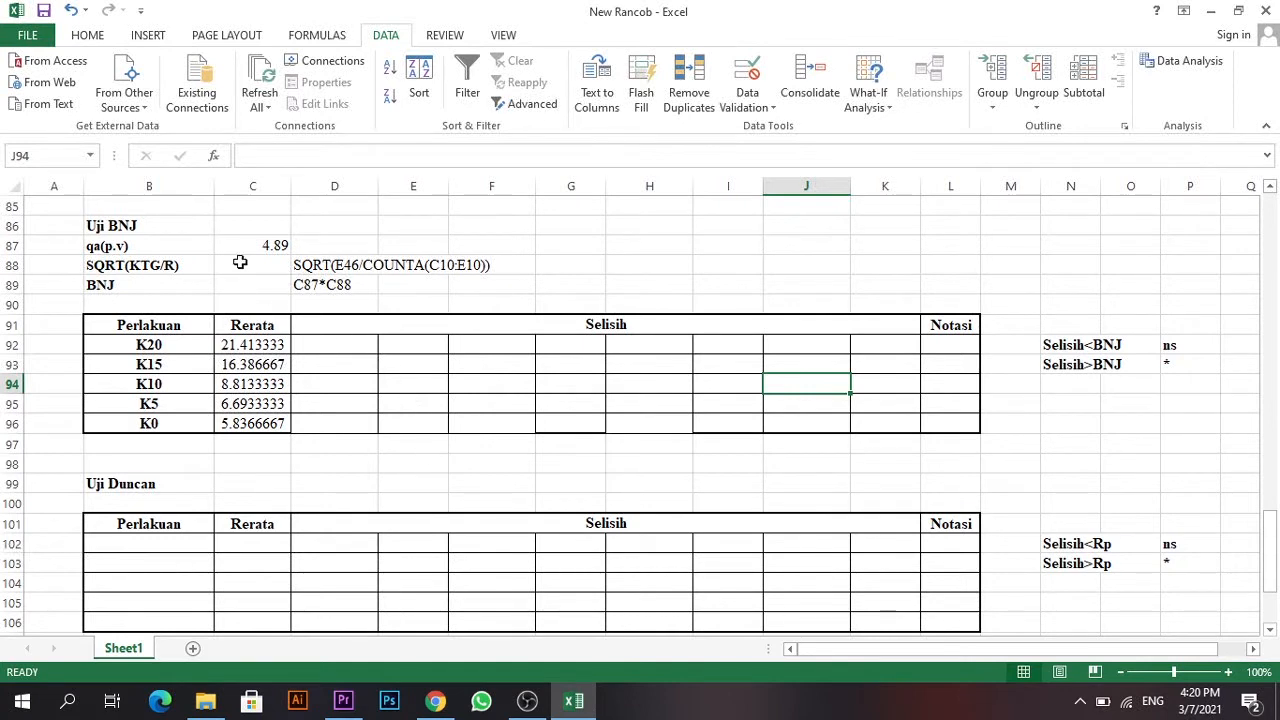
click(541, 246)
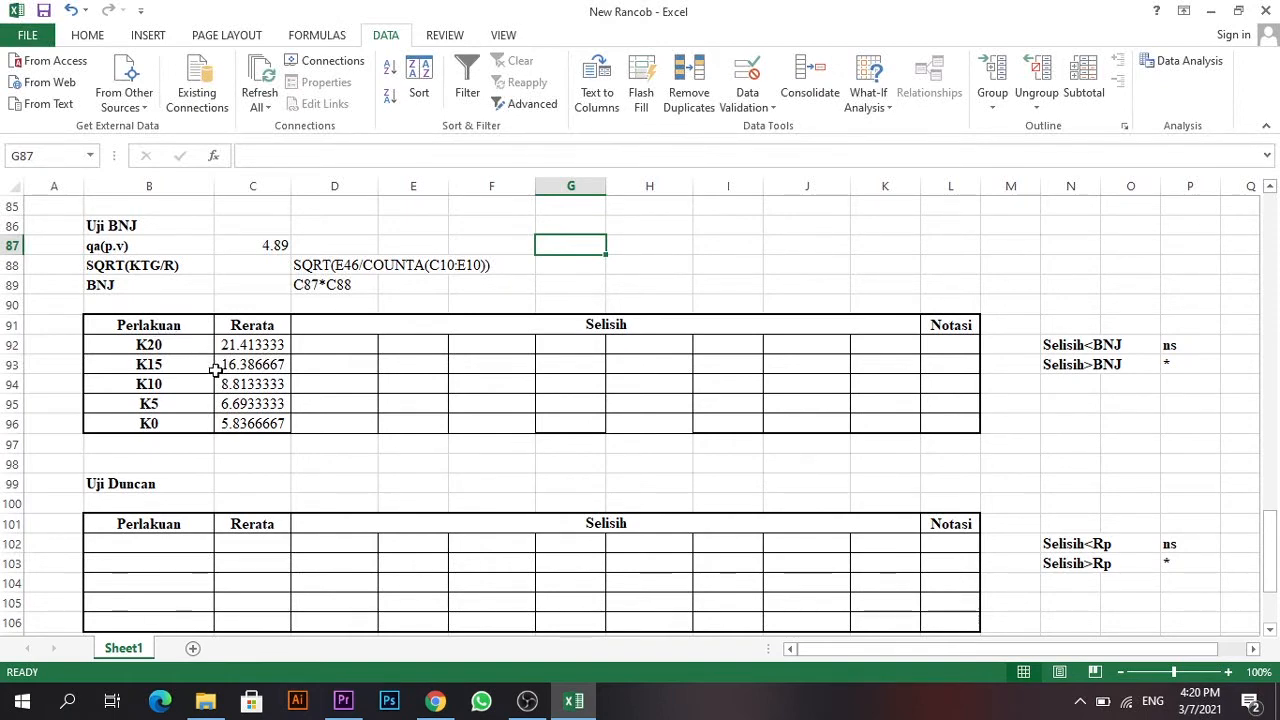
scroll(212, 365, up, 6)
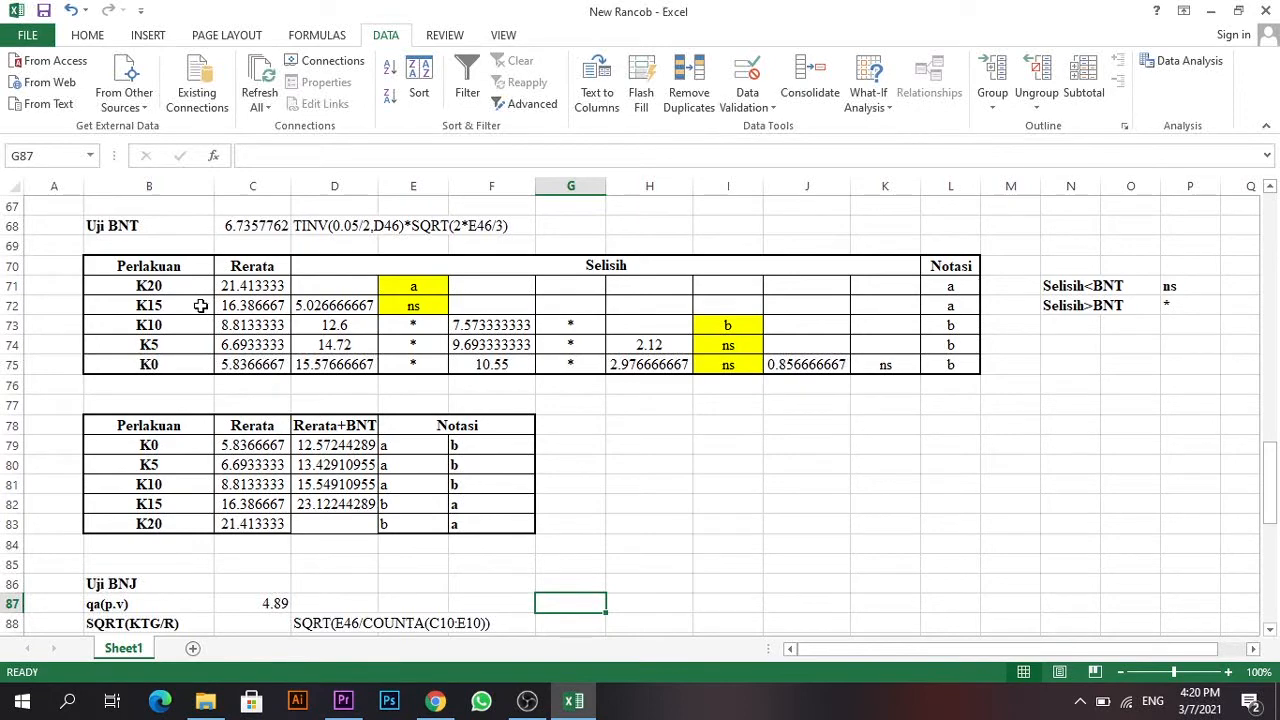
scroll(232, 298, down, 6)
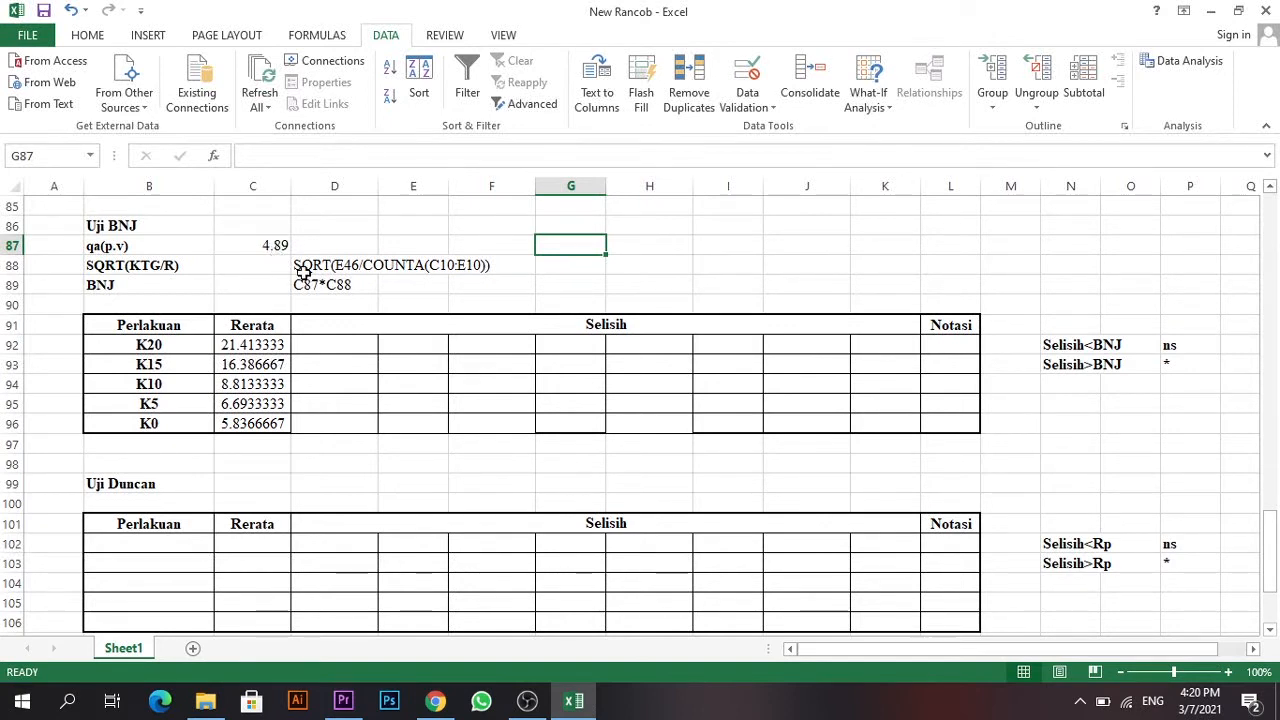
Calculate SQRT(KTG/R) in C88 with the formula =SQRT(E46/COUNTA(C10:E10)), reusing the formula text from D88.
click(326, 265)
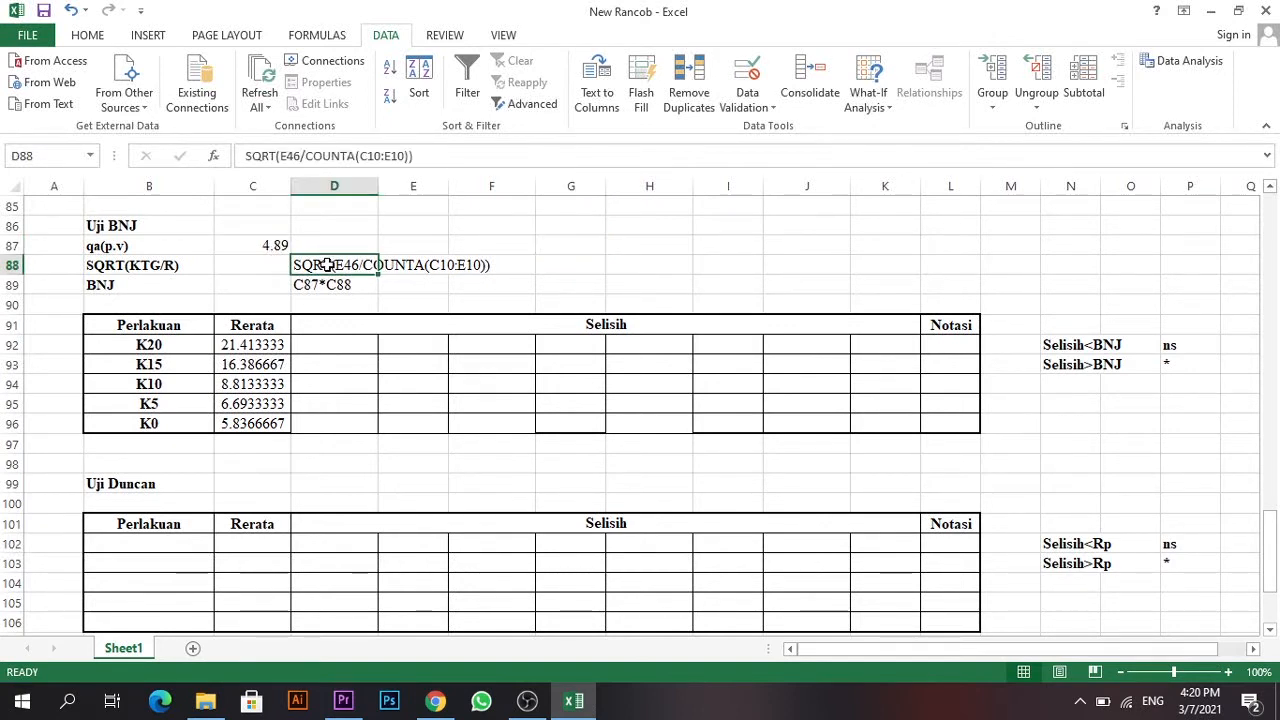
click(224, 264)
click(300, 265)
drag(412, 157, 228, 157)
key(ctrl+c)
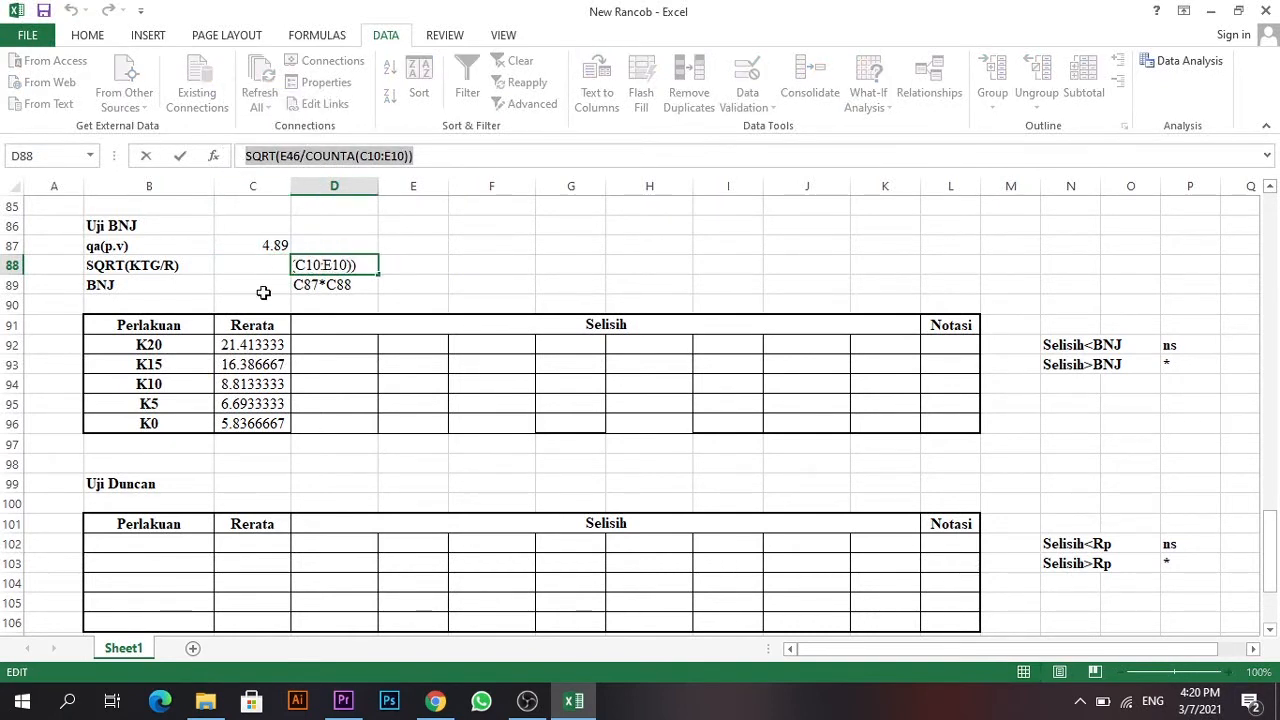
click(260, 263)
text(=)
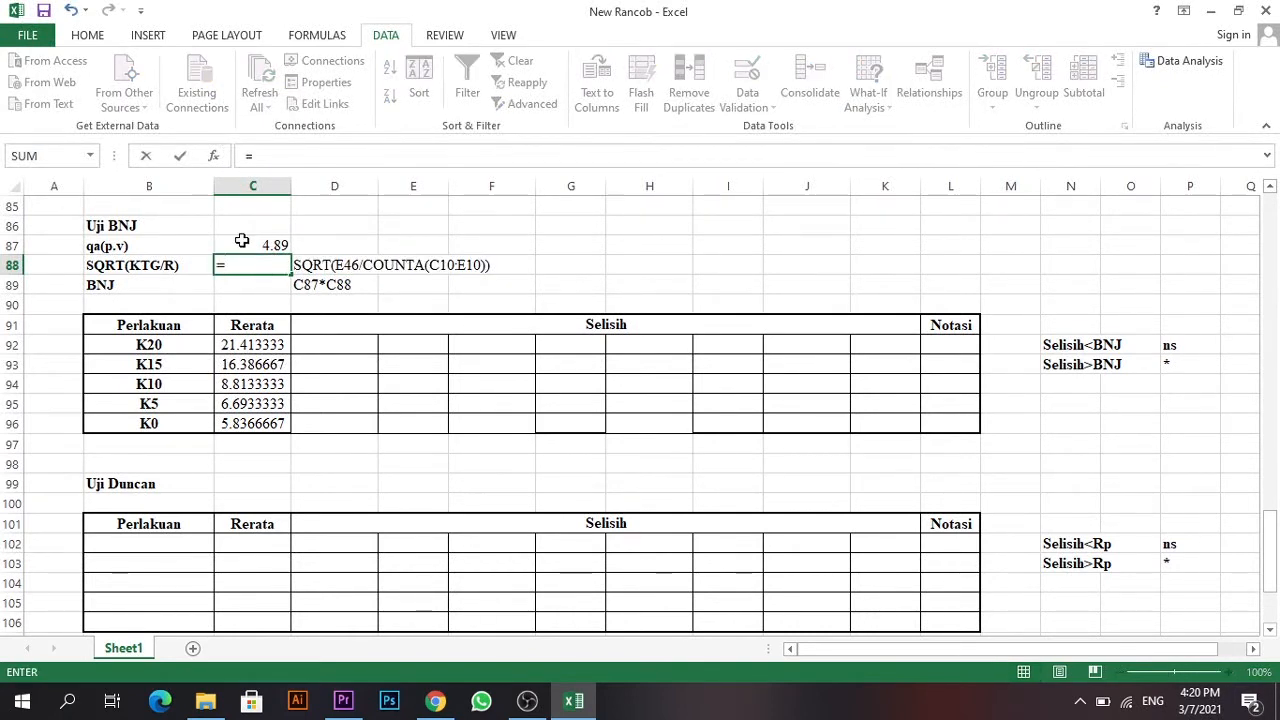
key(ctrl+v)
key(Return)
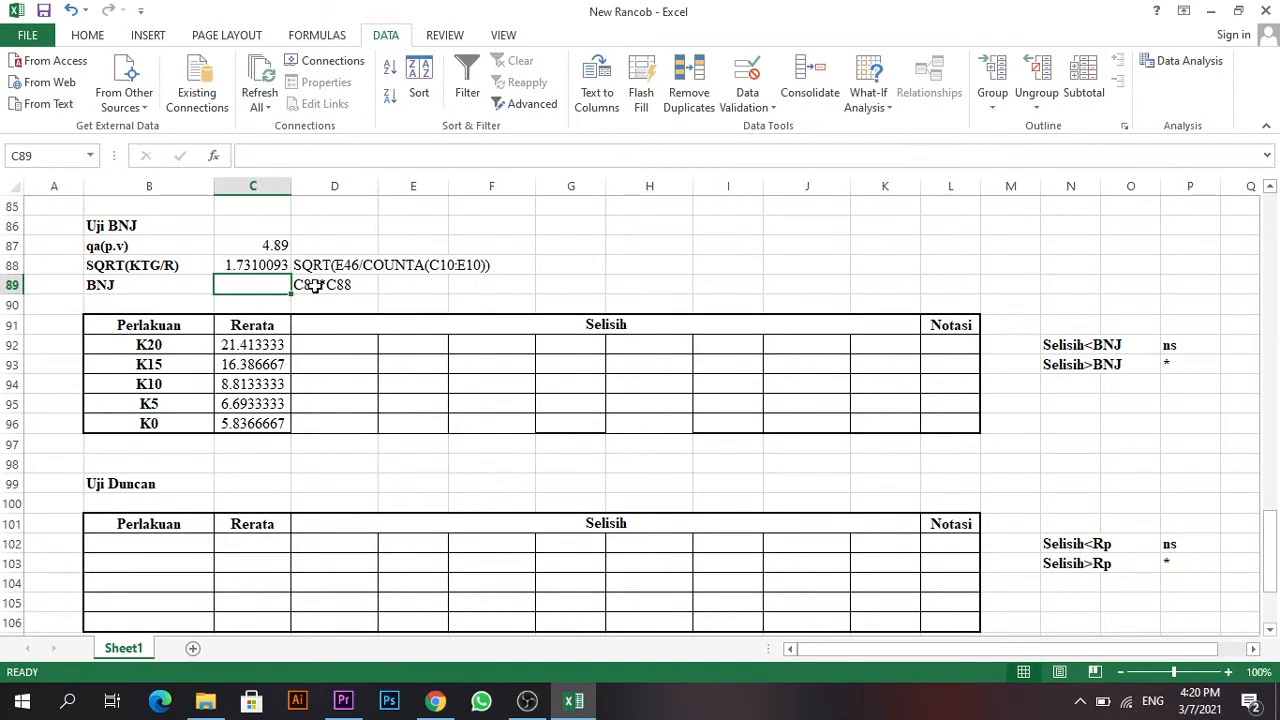
Calculate the BNJ value in C89 with the formula =C87*C88.
click(305, 285)
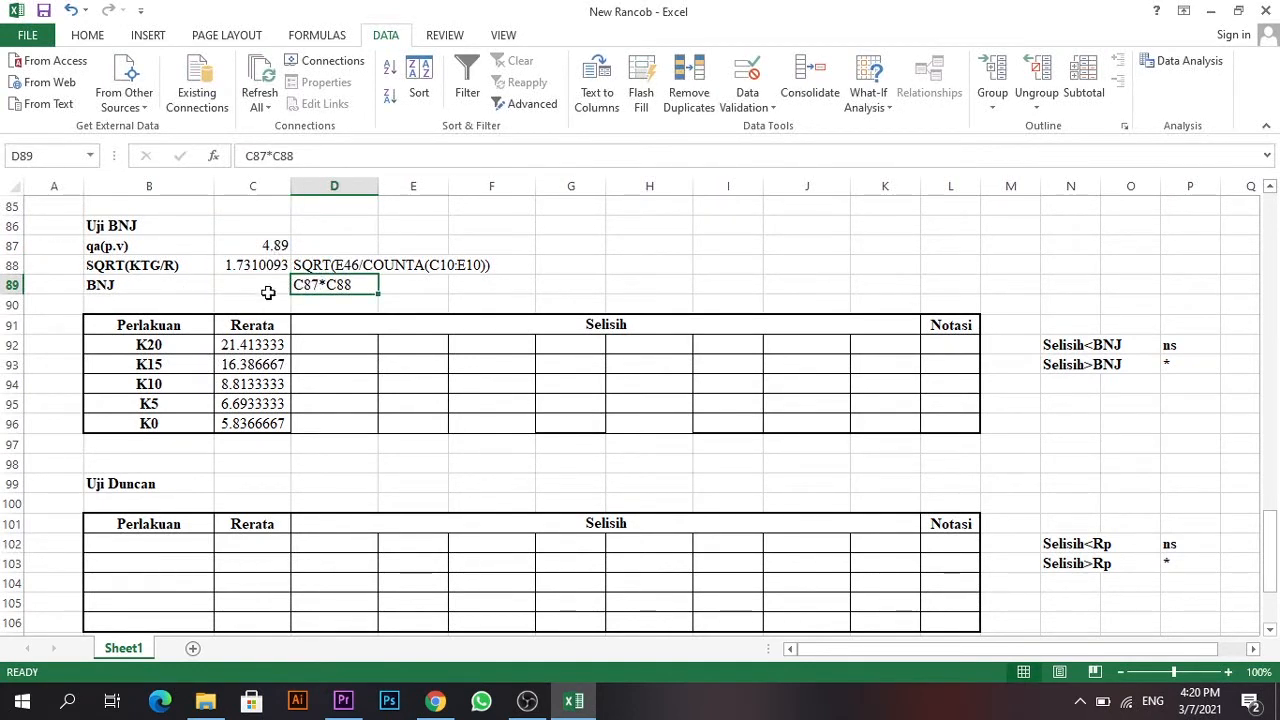
click(267, 287)
text(=)
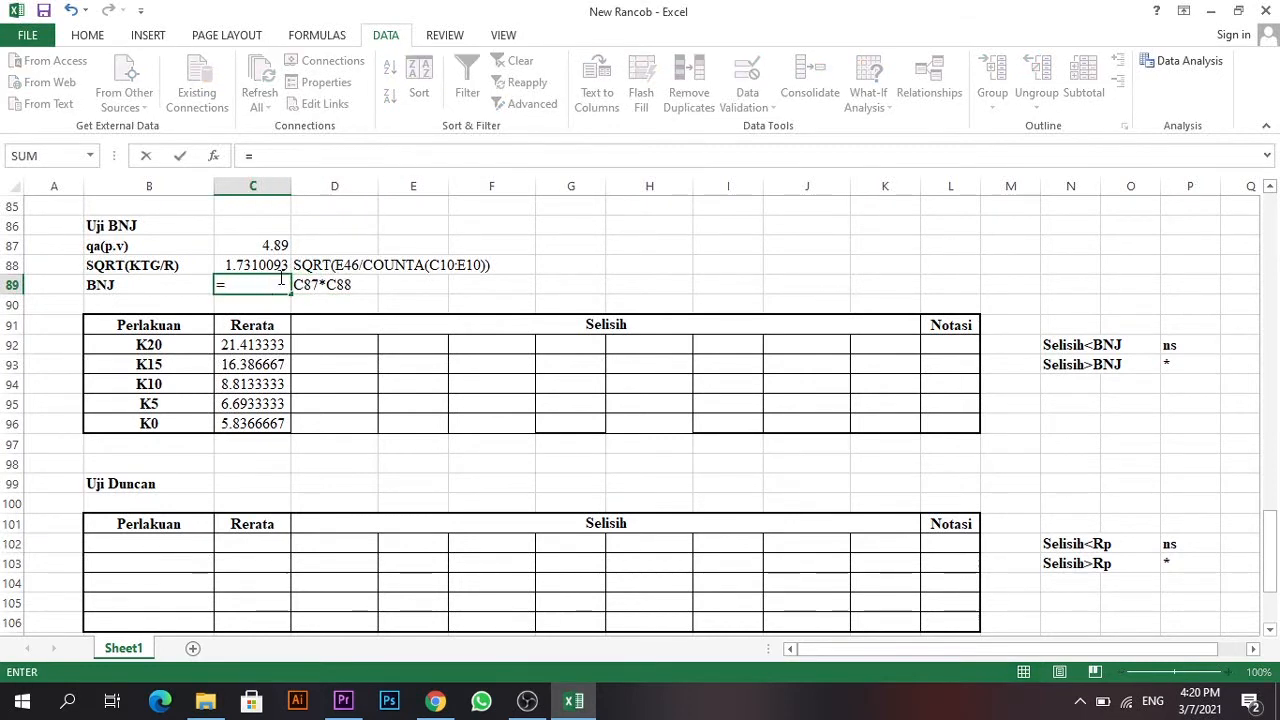
click(276, 245)
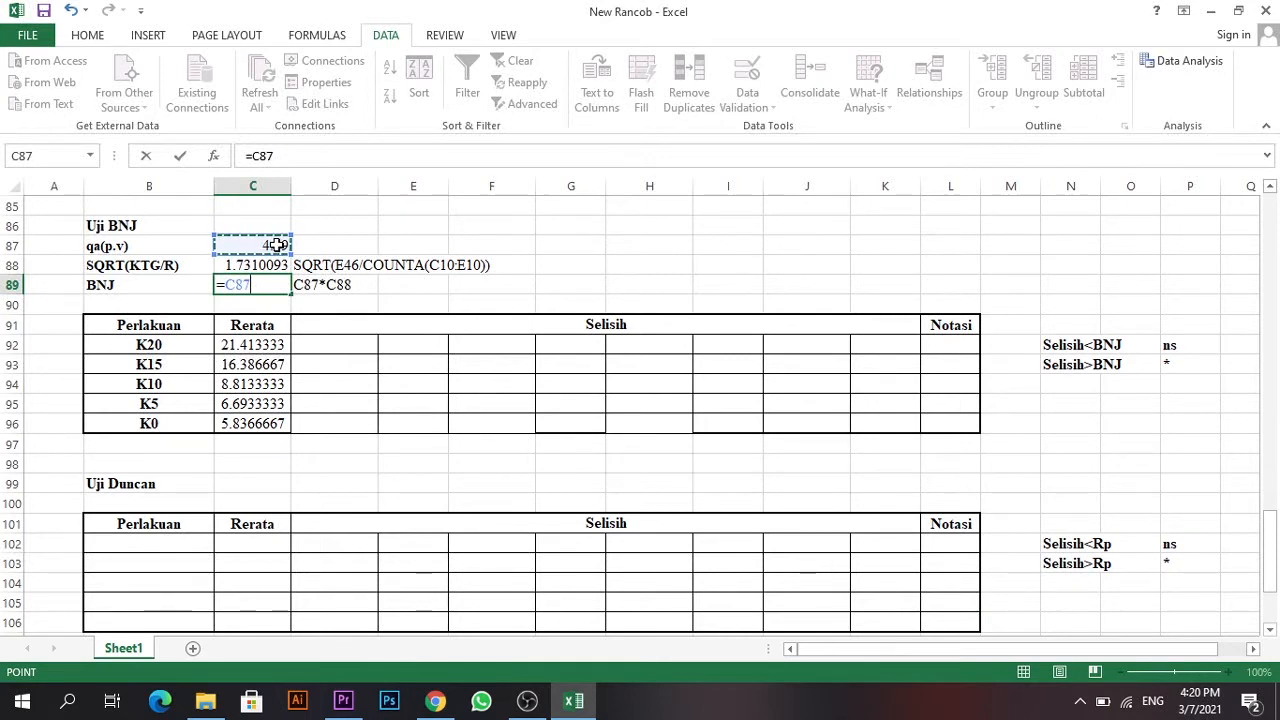
text(*)
click(274, 265)
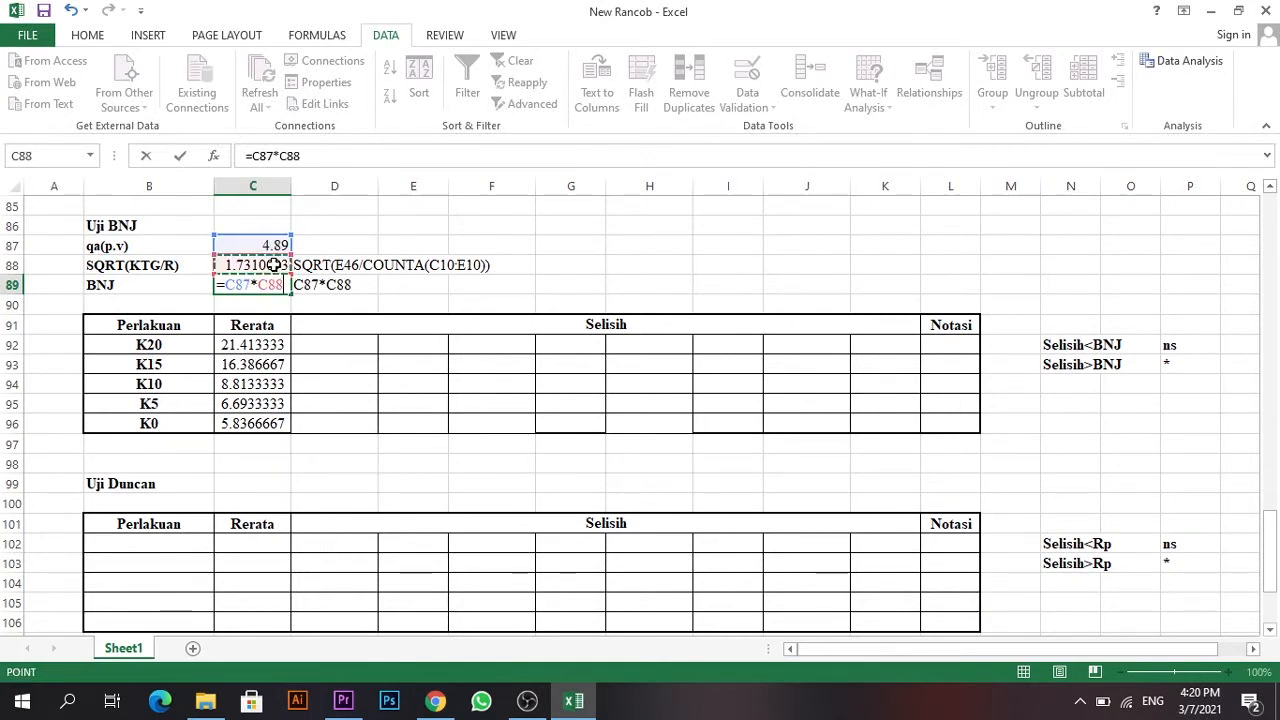
key(Return)
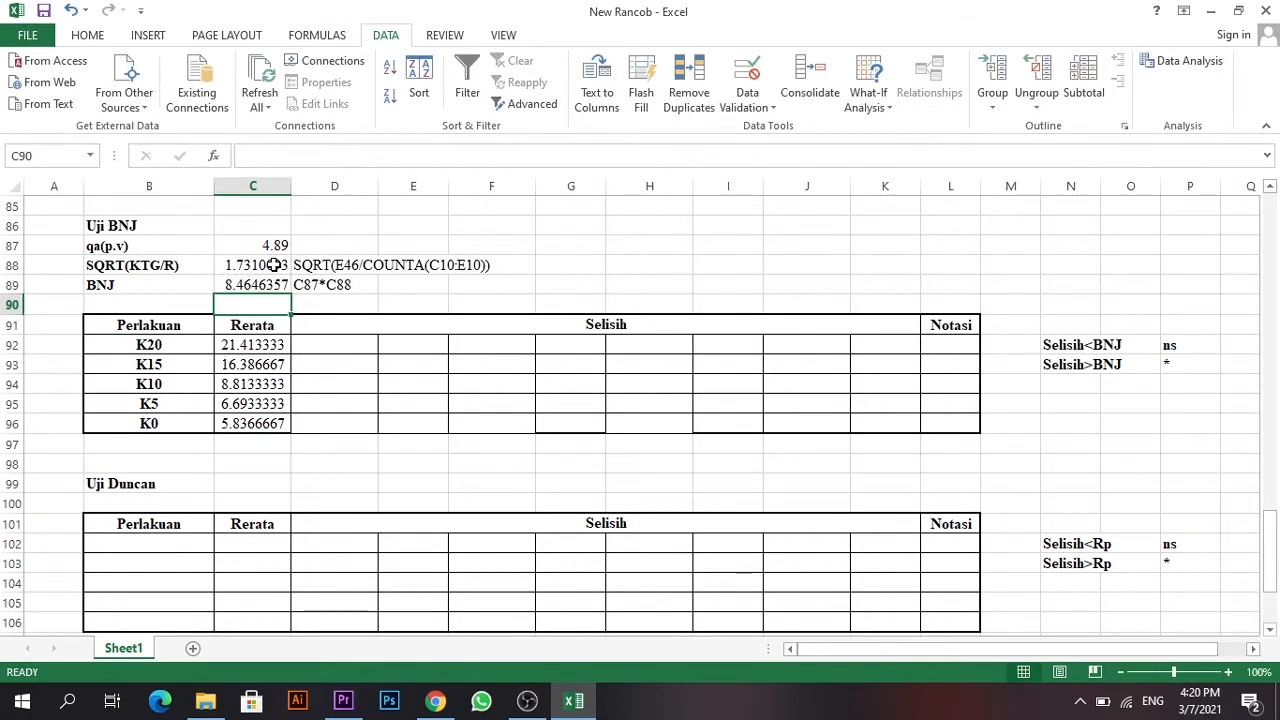
click(441, 291)
click(245, 285)
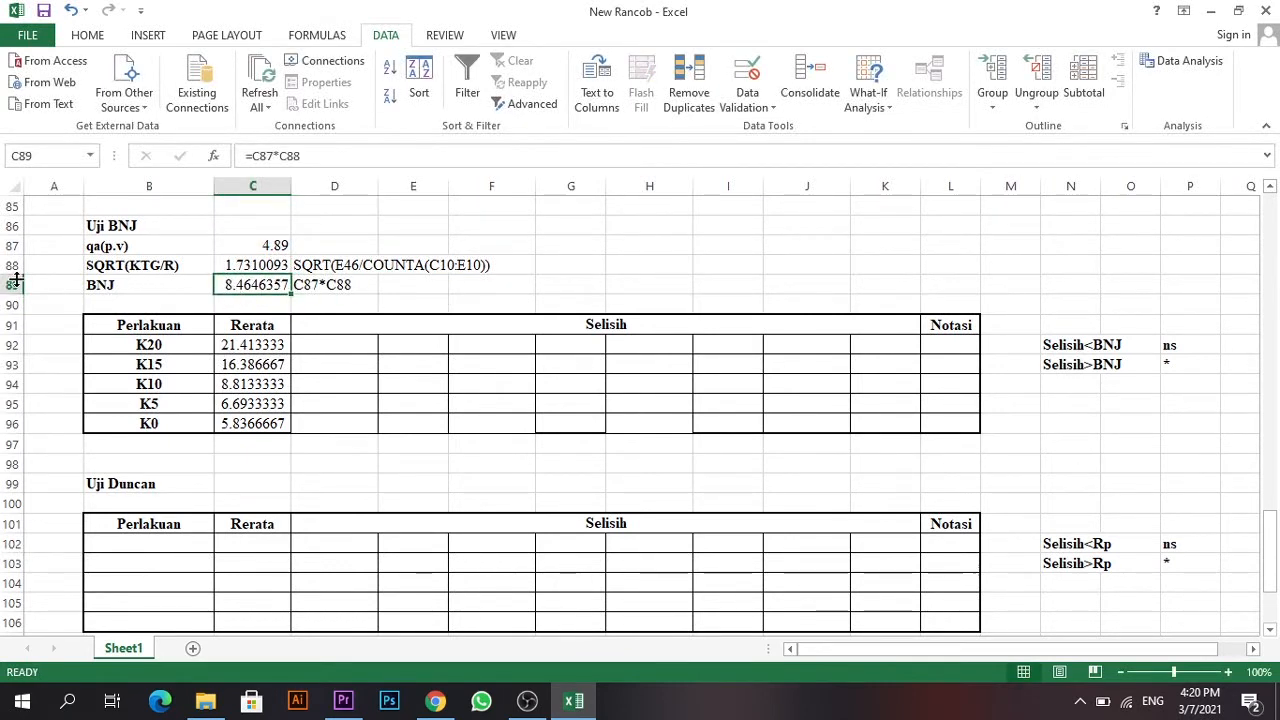
drag(98, 288, 233, 286)
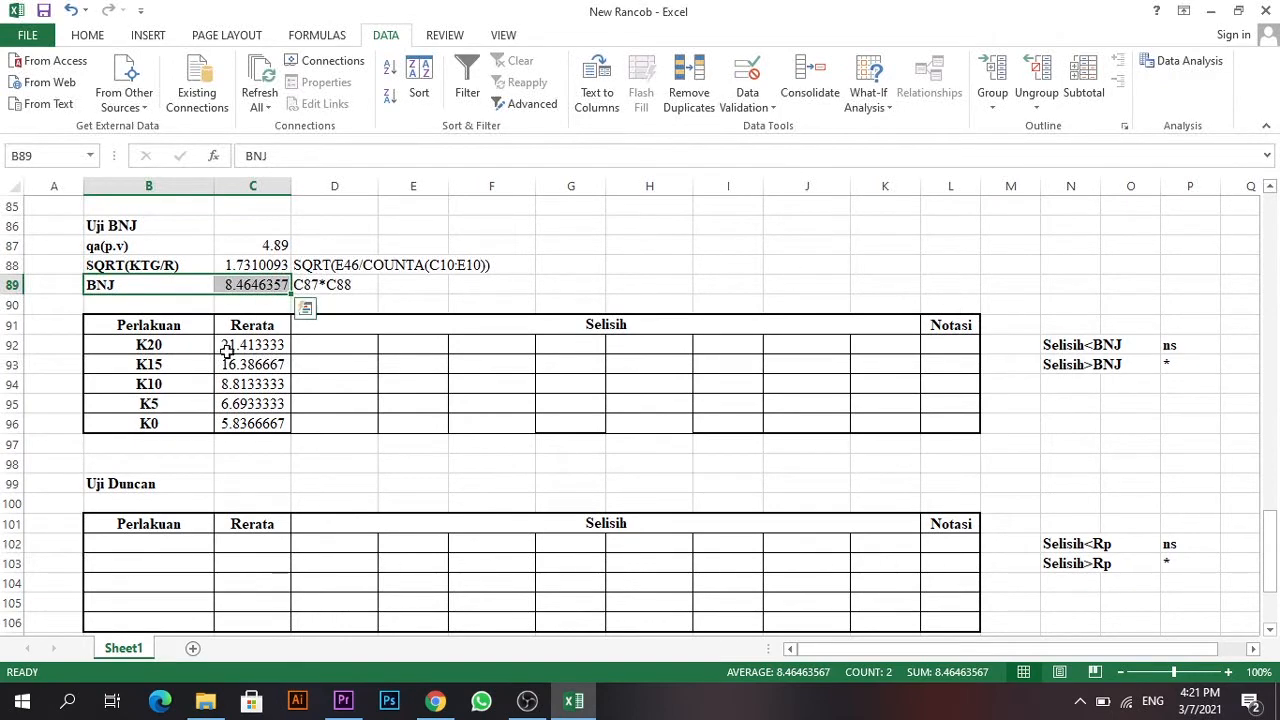
Copy the Selisih values and marks in D71:K75 of the BNT table into the BNJ table starting at D92.
scroll(375, 340, up, 5)
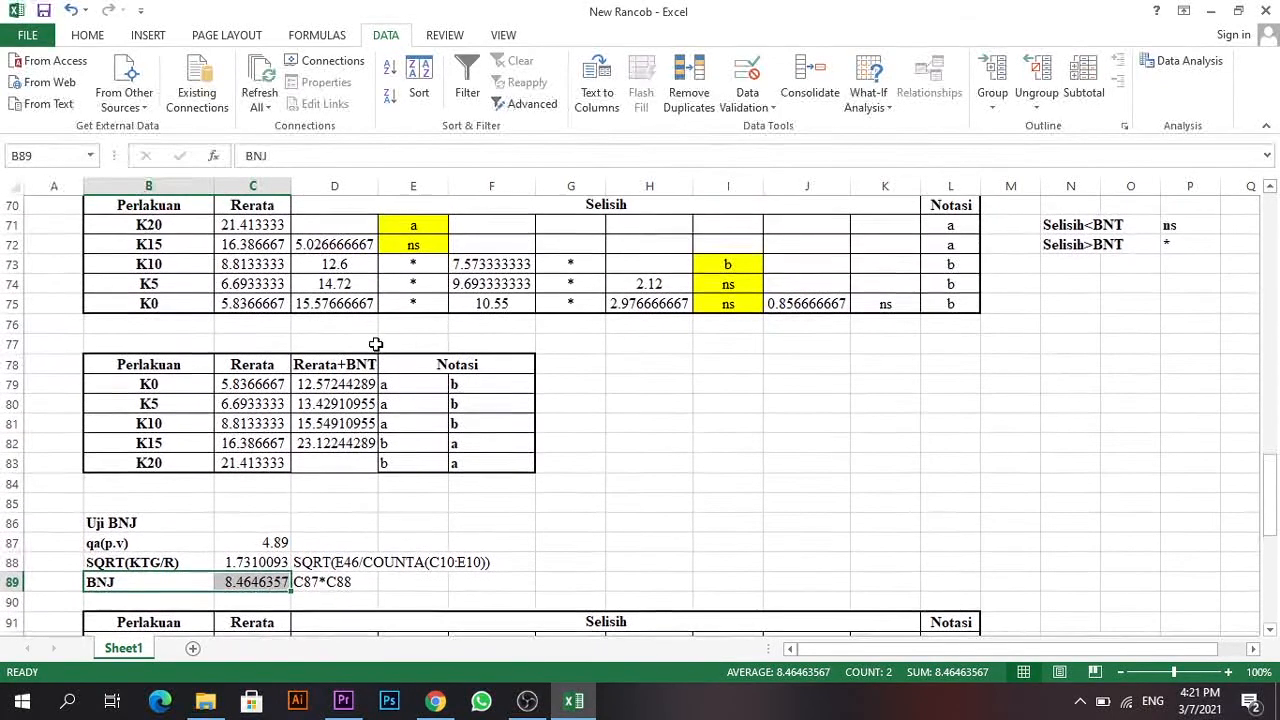
scroll(376, 340, down, 3)
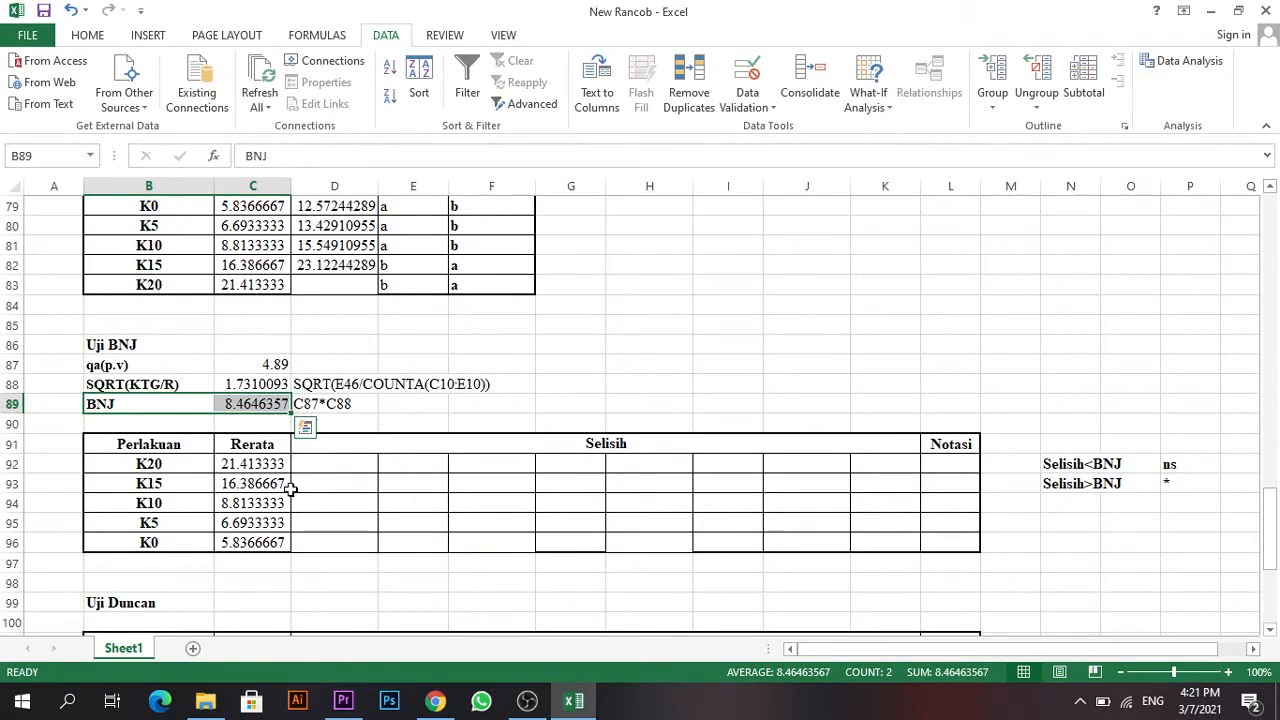
scroll(386, 486, up, 5)
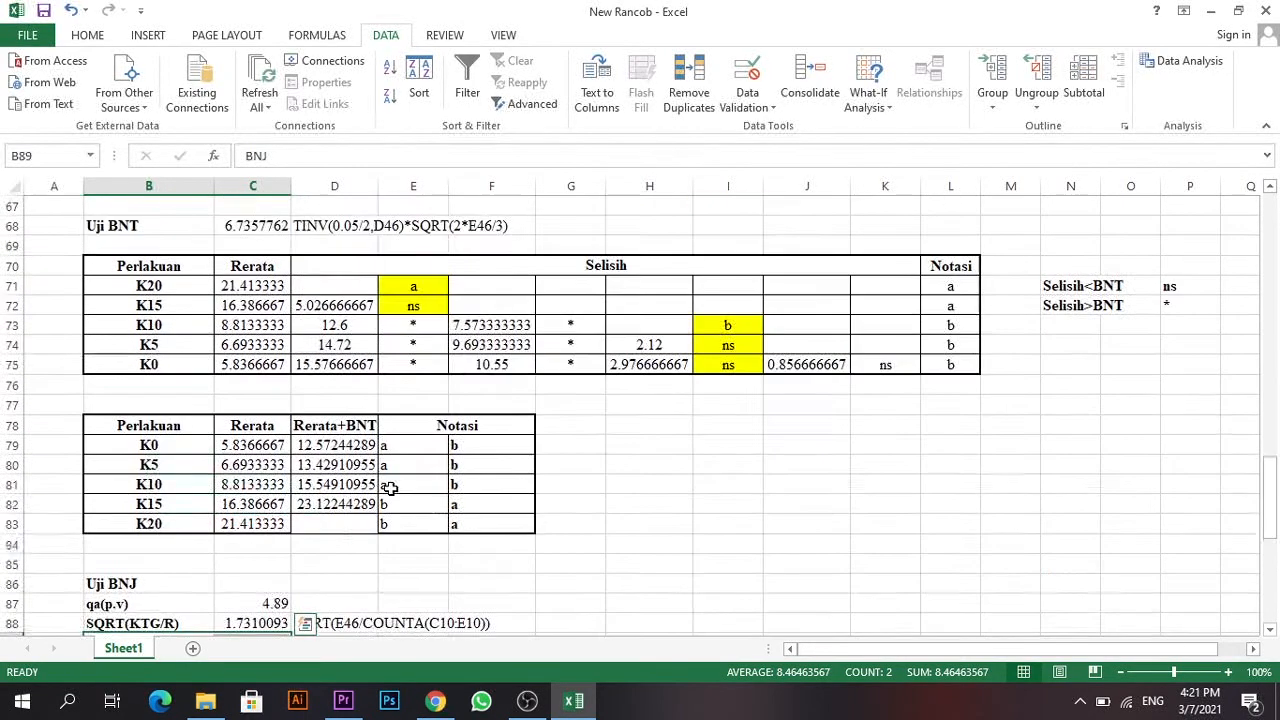
drag(334, 352, 866, 428)
key(ctrl+c)
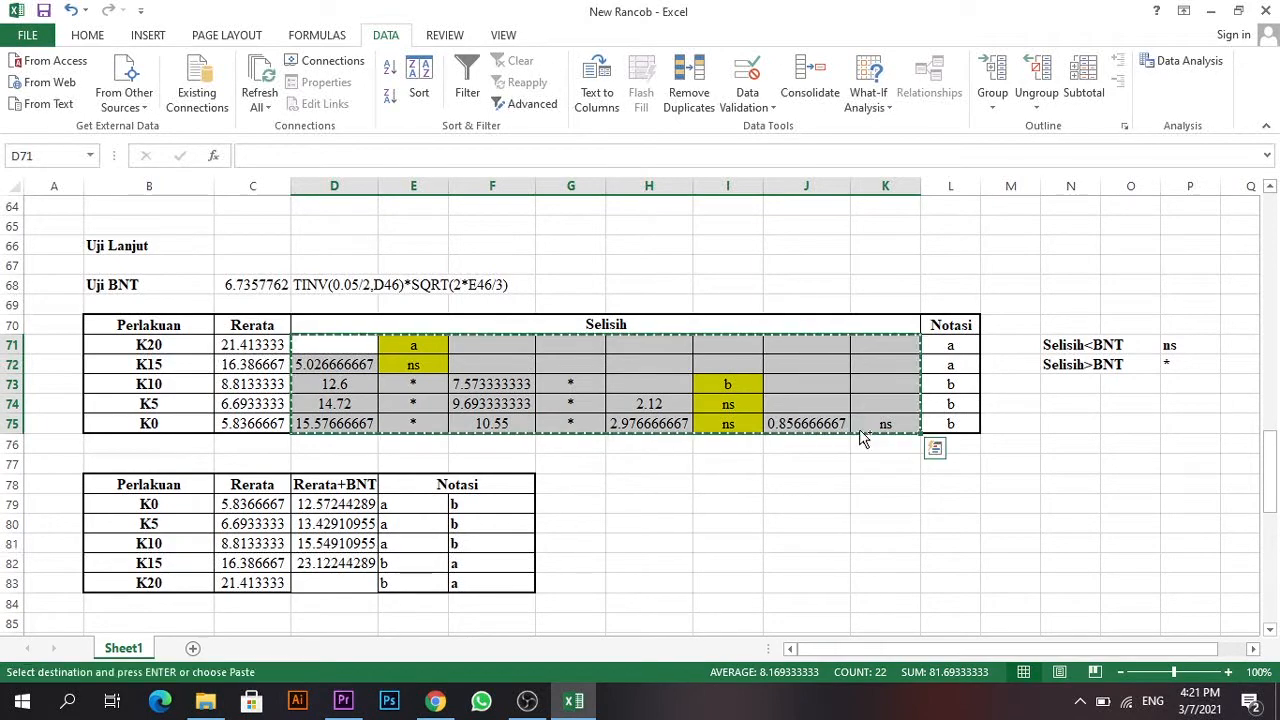
scroll(514, 509, down, 6)
scroll(401, 516, down, 1)
click(357, 346)
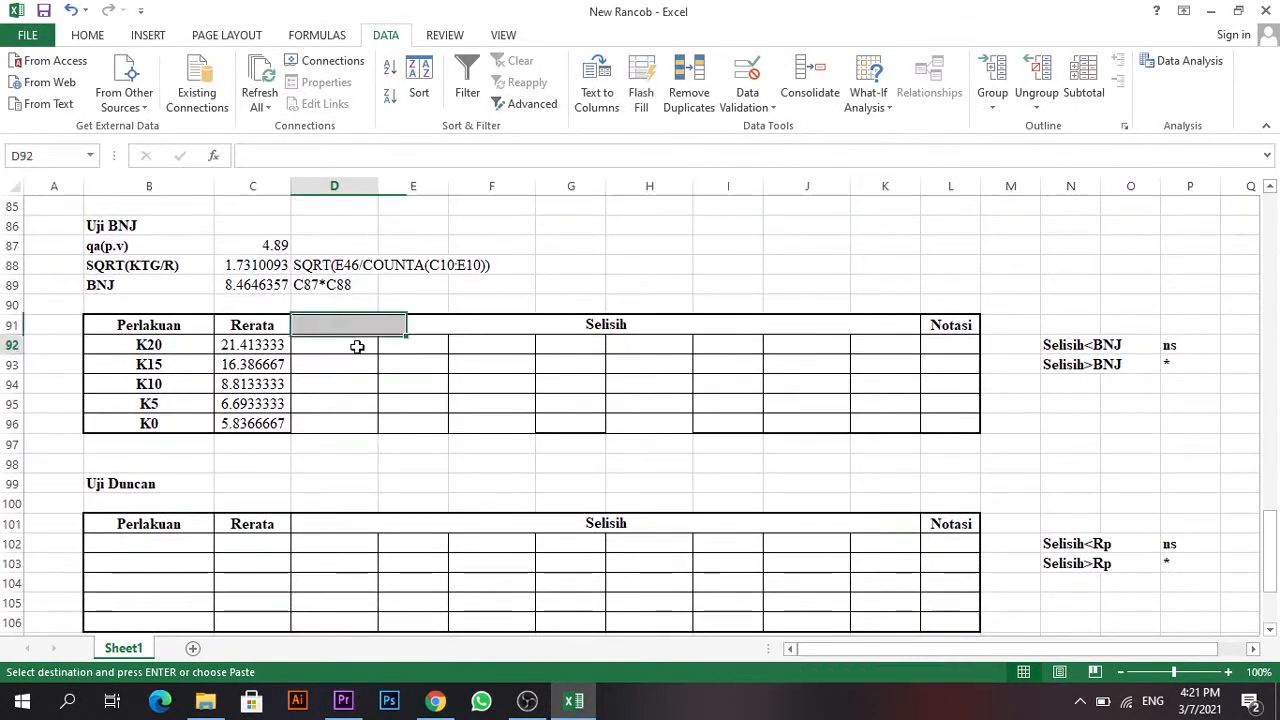
key(Return)
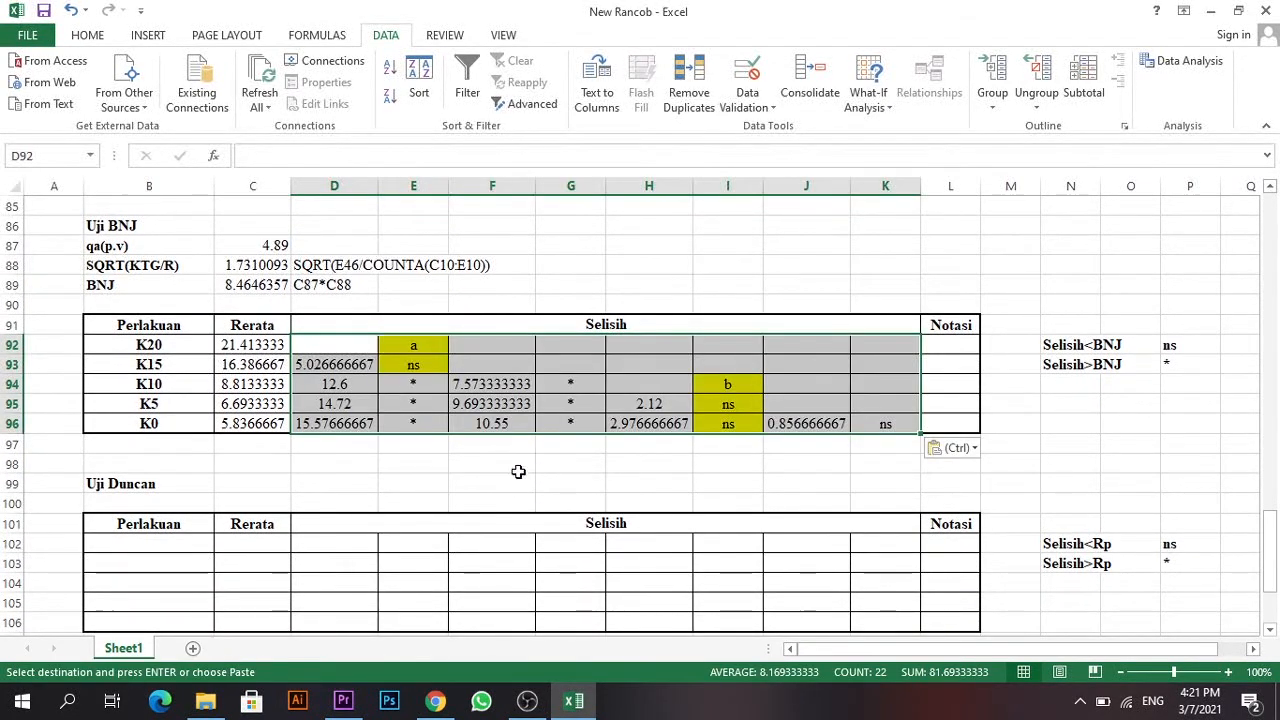
click(522, 466)
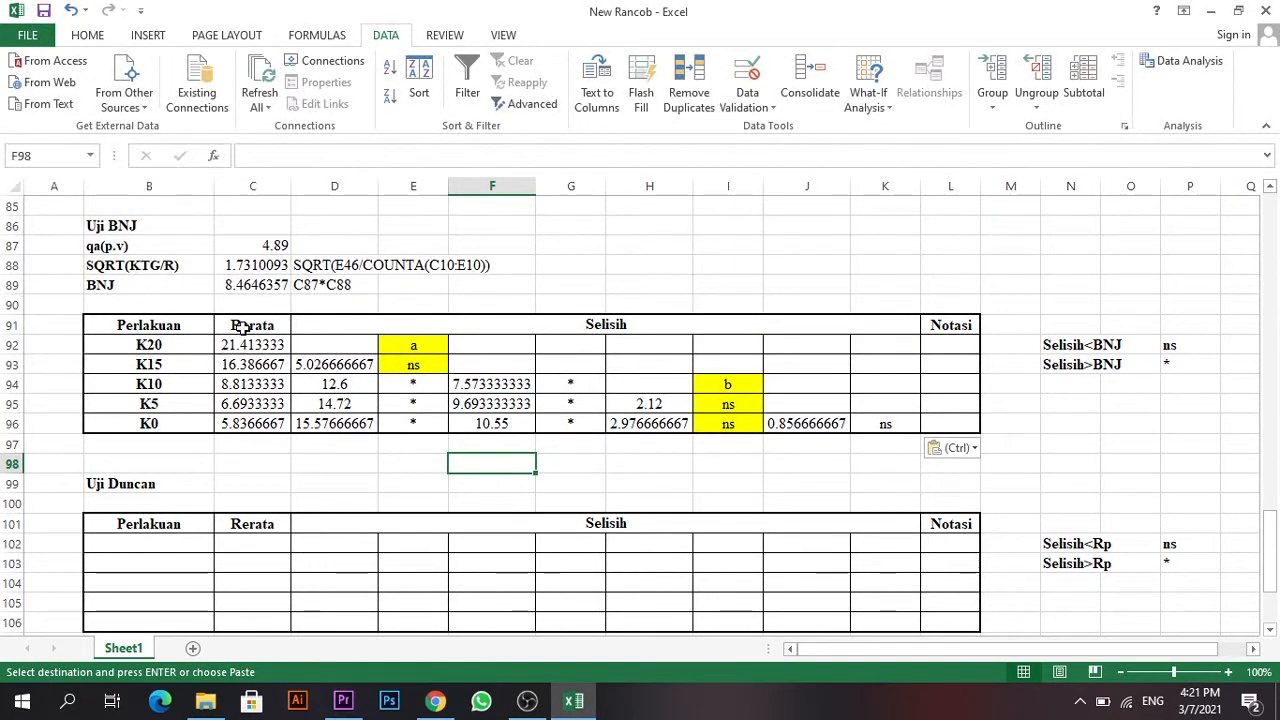
Change the K10 significance mark in G94 to ns, and check the comparison against the BNT value and table.
click(567, 384)
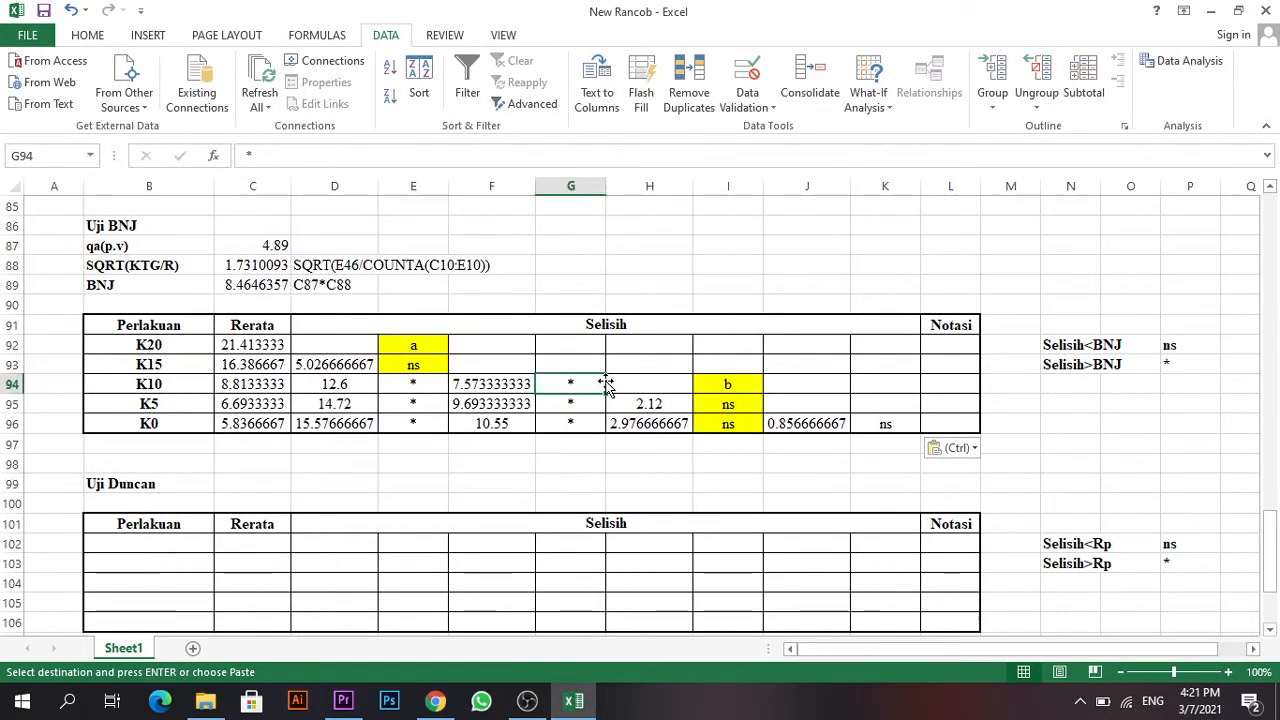
text(ns)
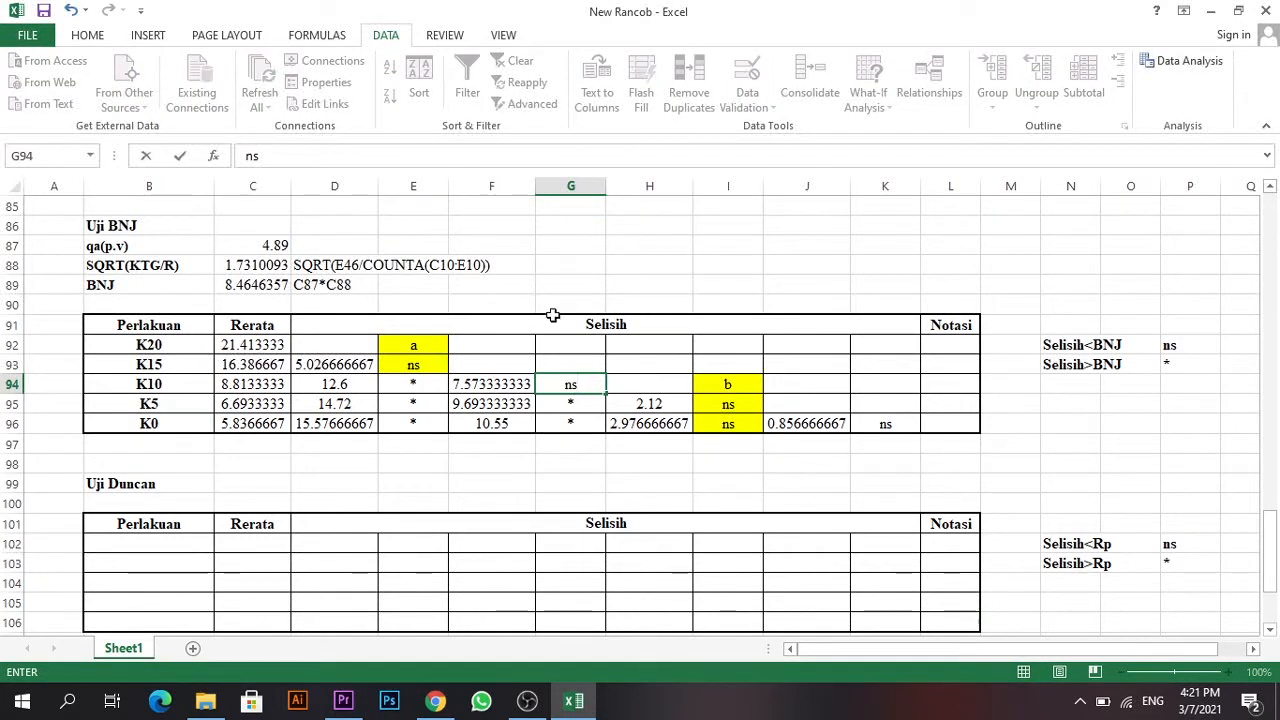
click(553, 362)
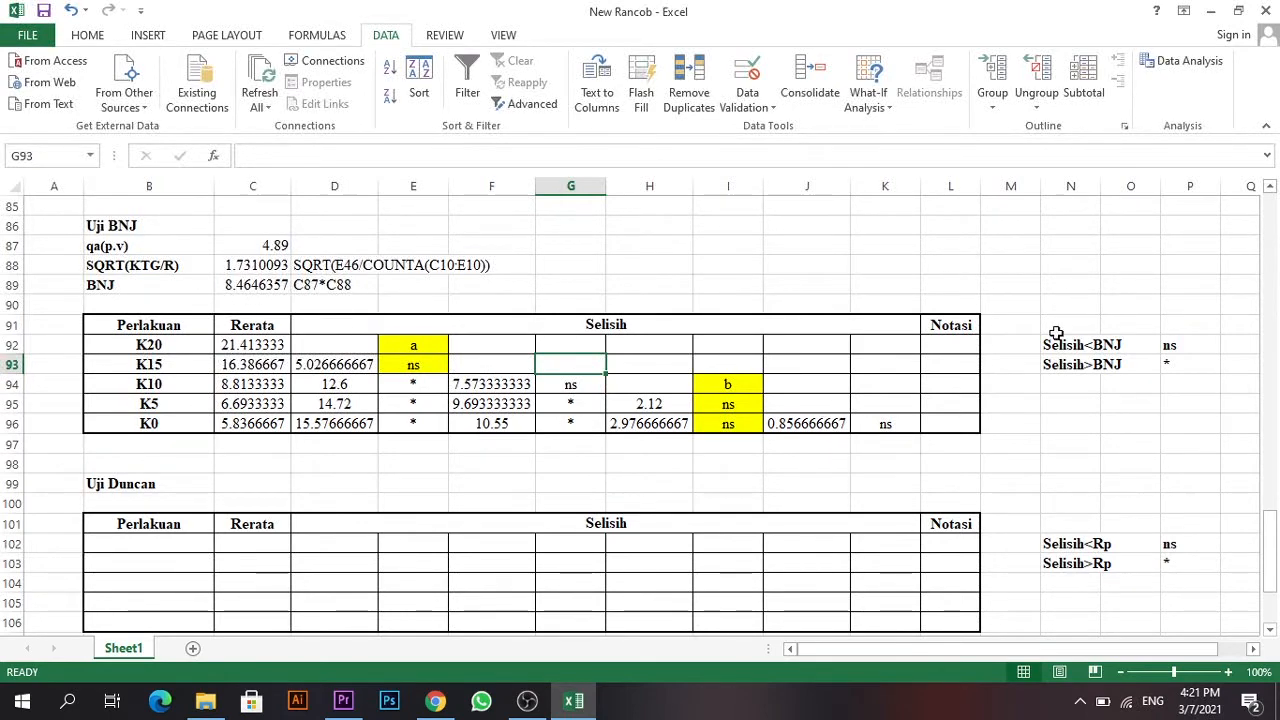
scroll(633, 374, up, 5)
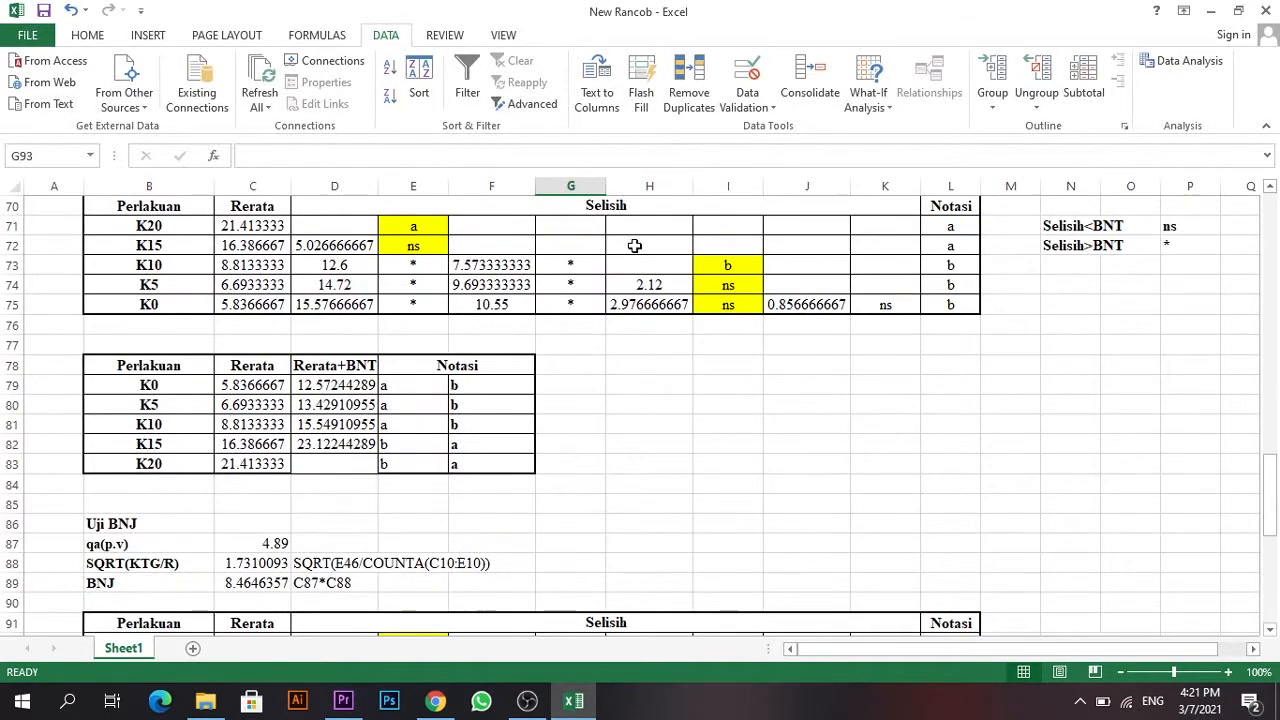
scroll(382, 300, up, 1)
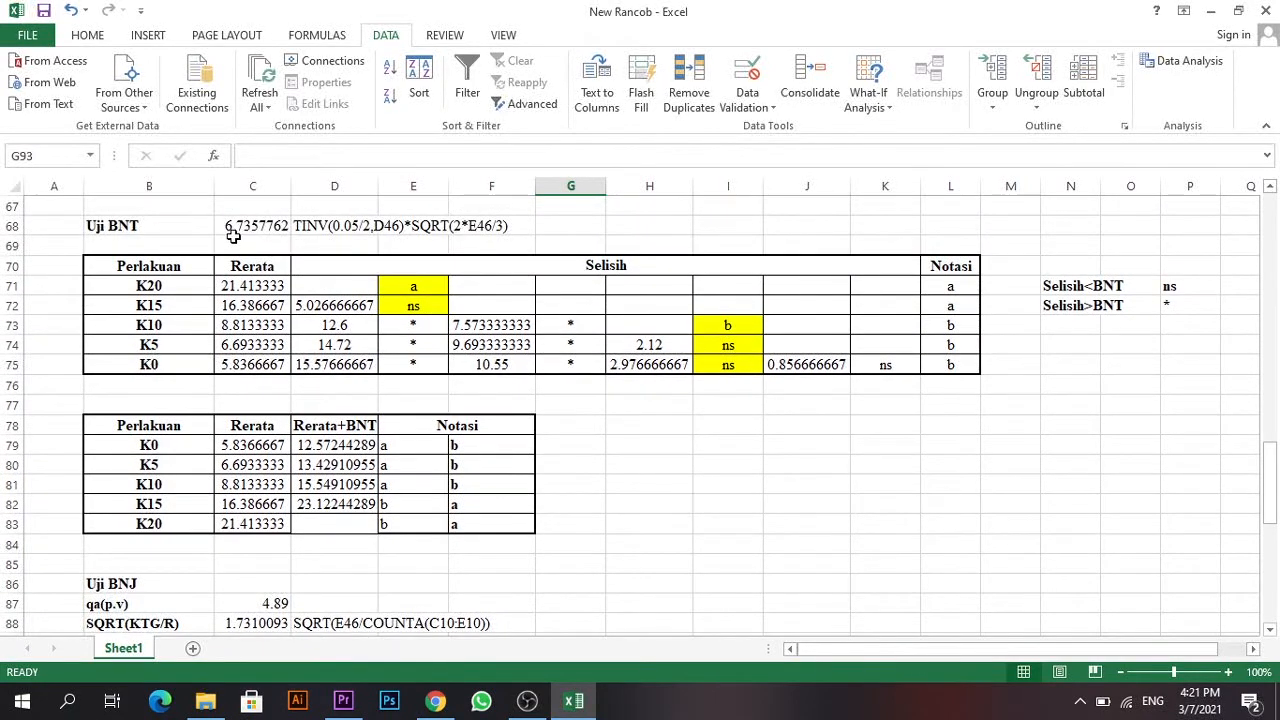
scroll(470, 422, down, 4)
scroll(252, 458, down, 1)
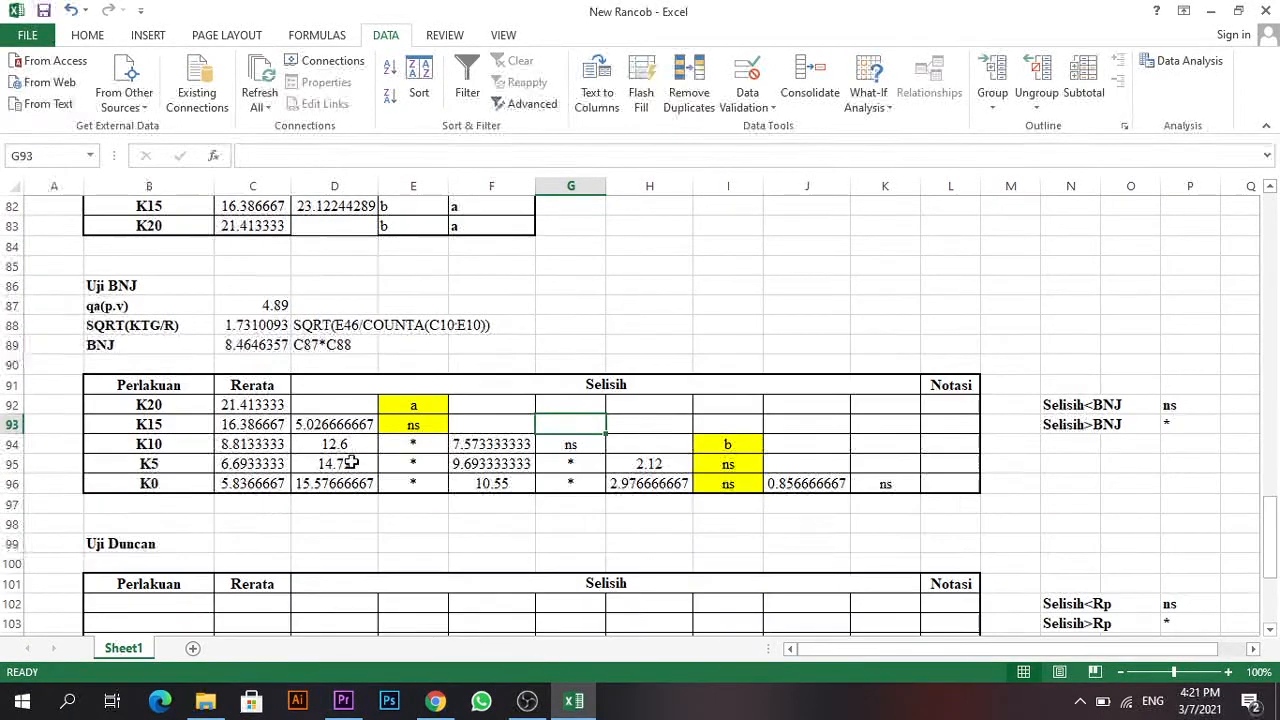
Enter the notation a for K20 and K15 in L92:L93, and put the group letter b in G93.
click(958, 405)
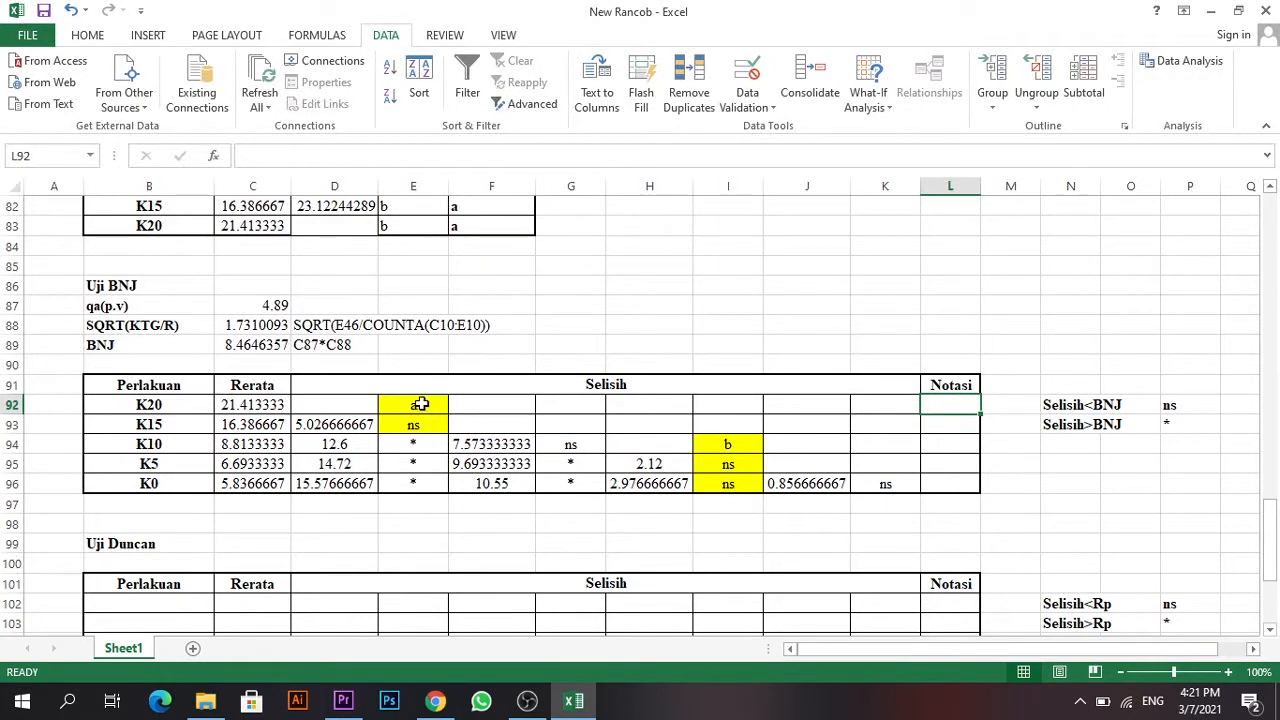
text(a)
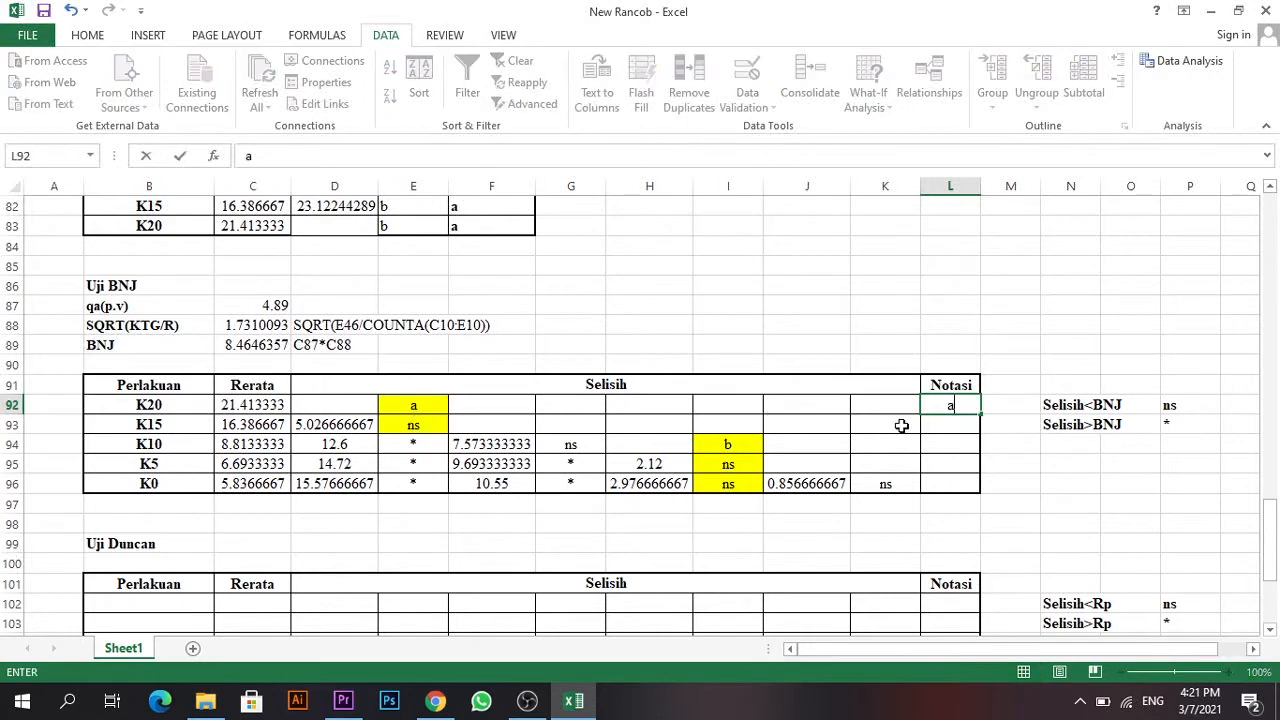
click(942, 429)
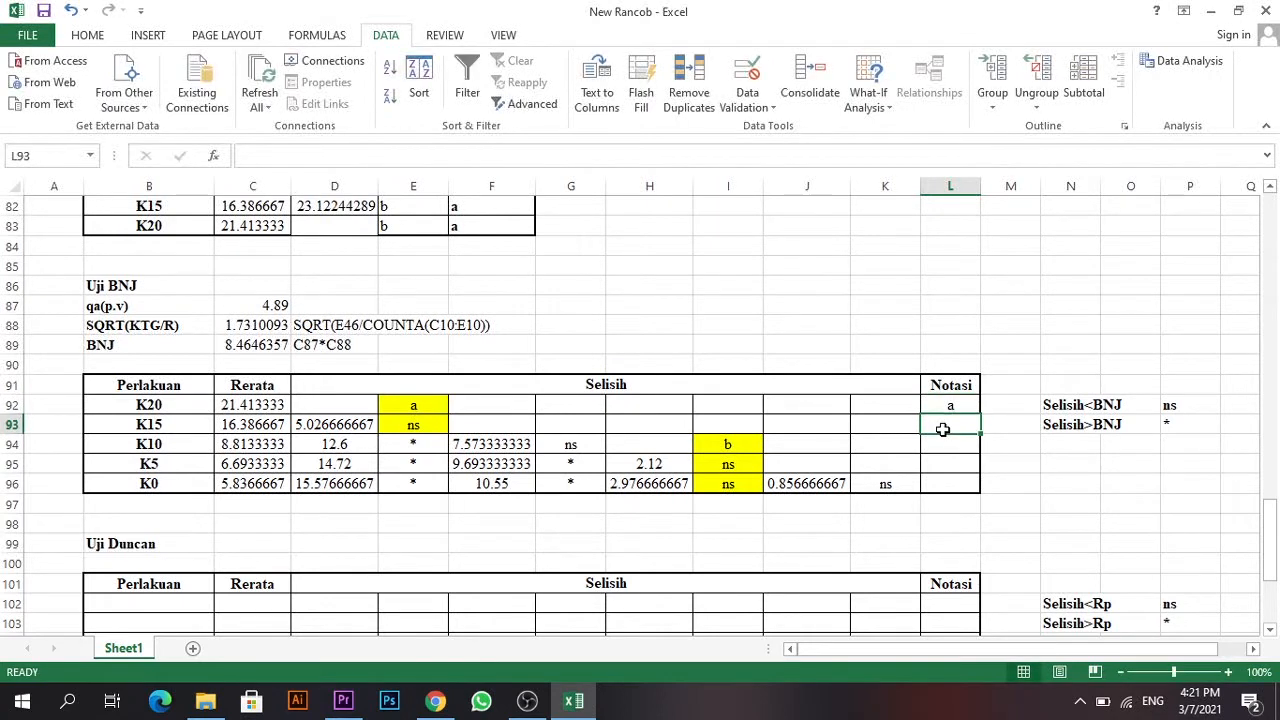
click(584, 425)
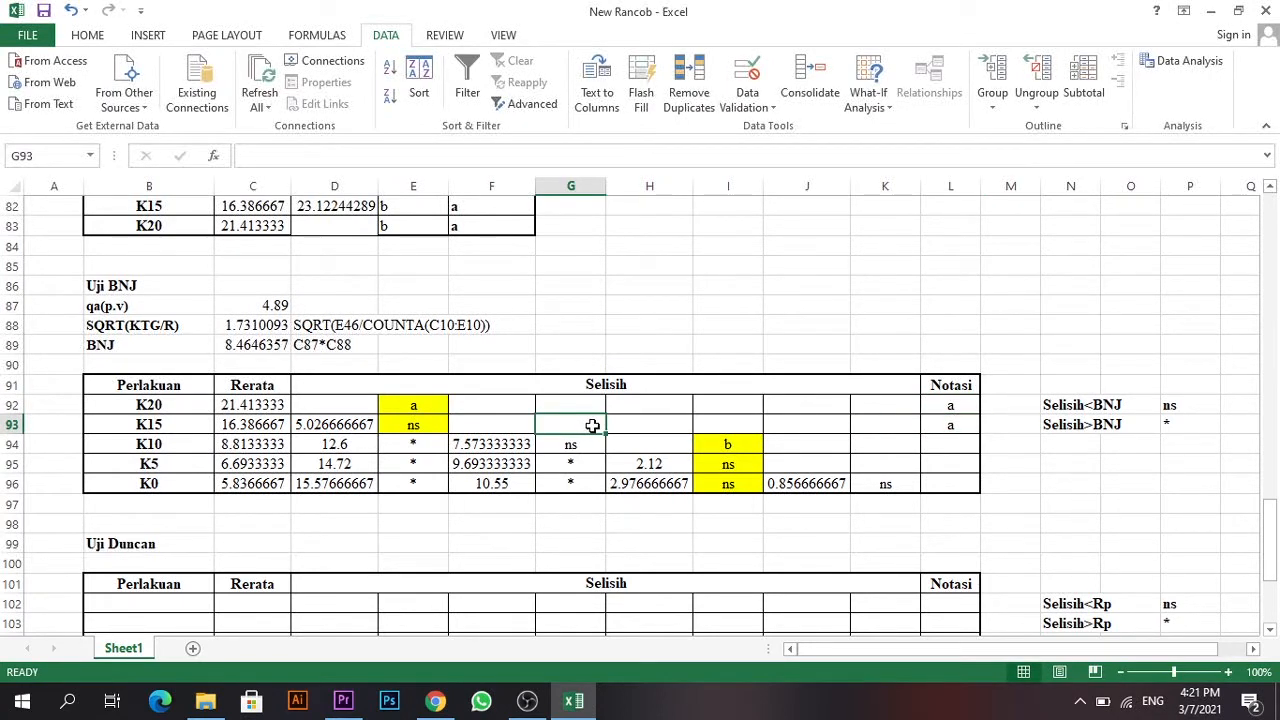
text(b)
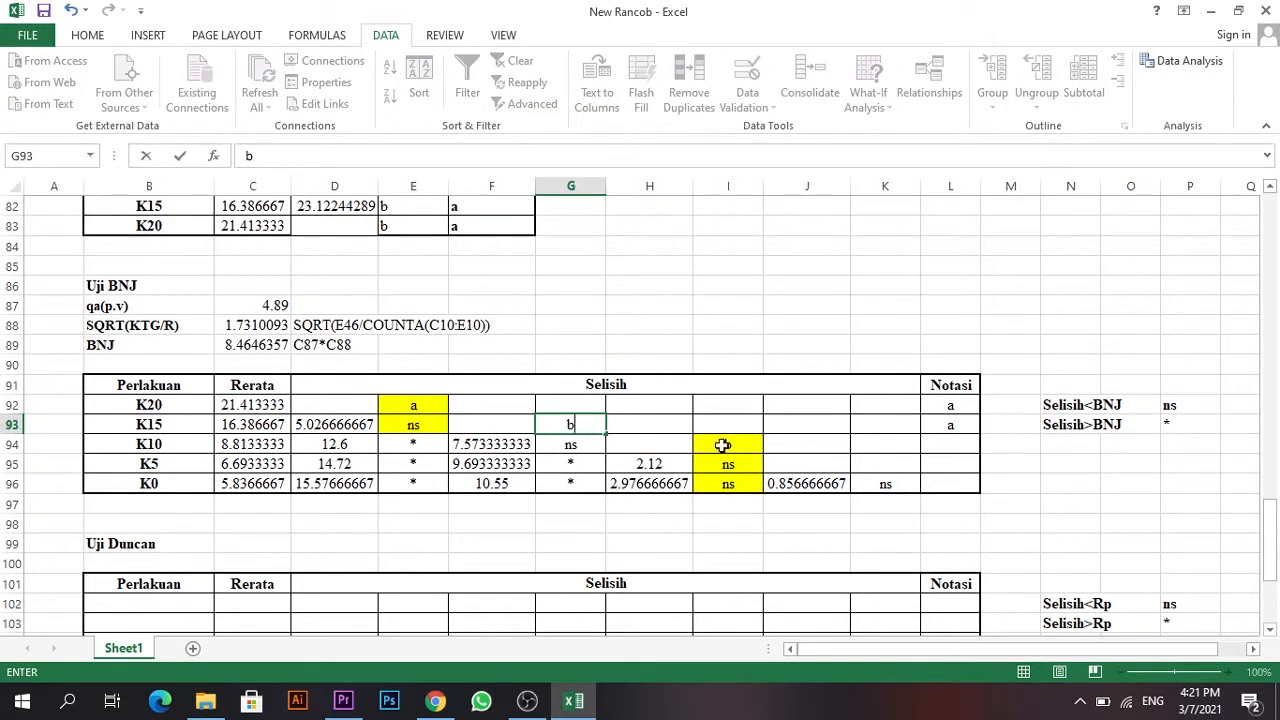
Set the K15 notation in L93 to ab and enter b for K10 in L94.
double_click(958, 428)
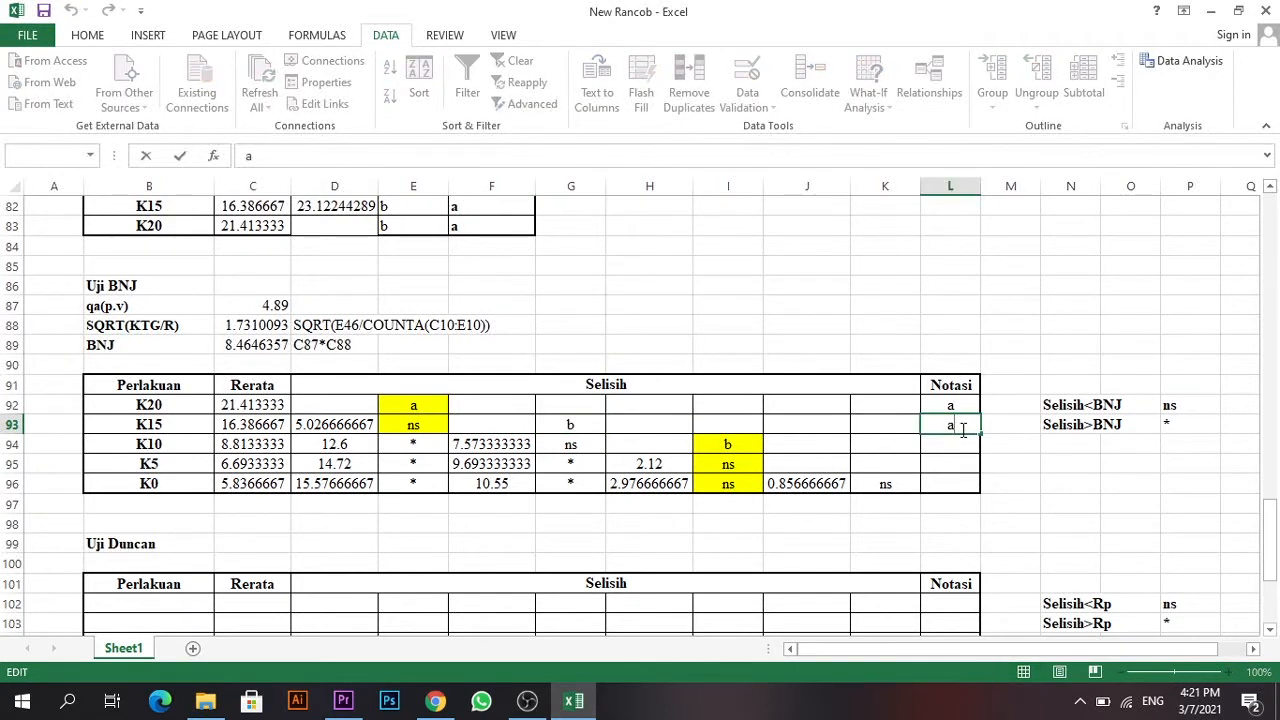
text(b)
click(943, 445)
text(b)
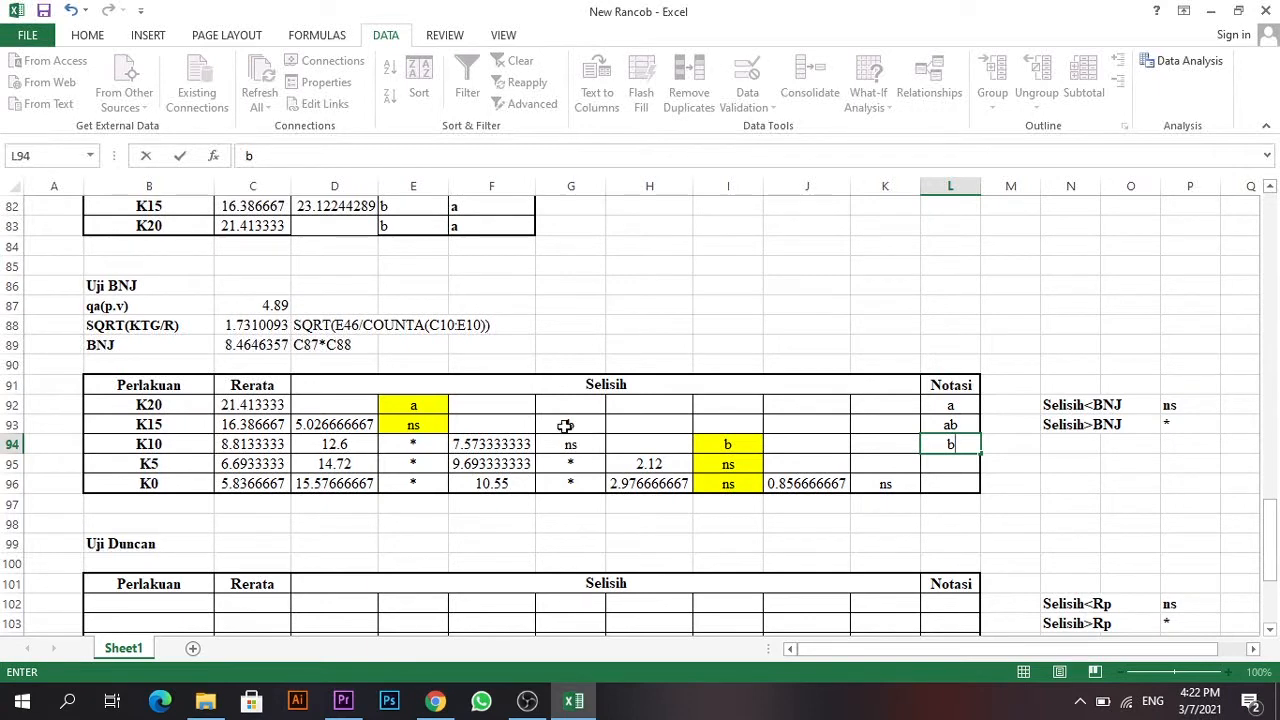
Remove the b from the K15 notation in L93, and compare the group letters in G93 and I94 with the BNT table.
double_click(963, 425)
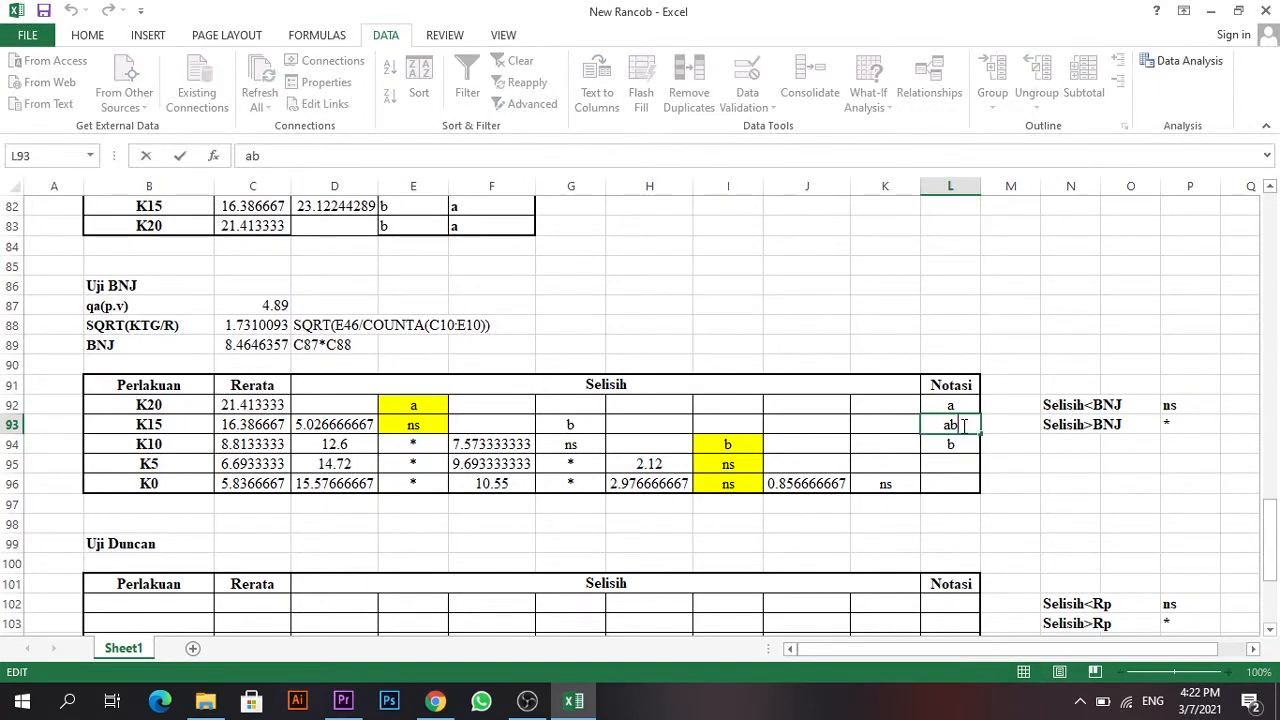
key(BackSpace)
click(578, 423)
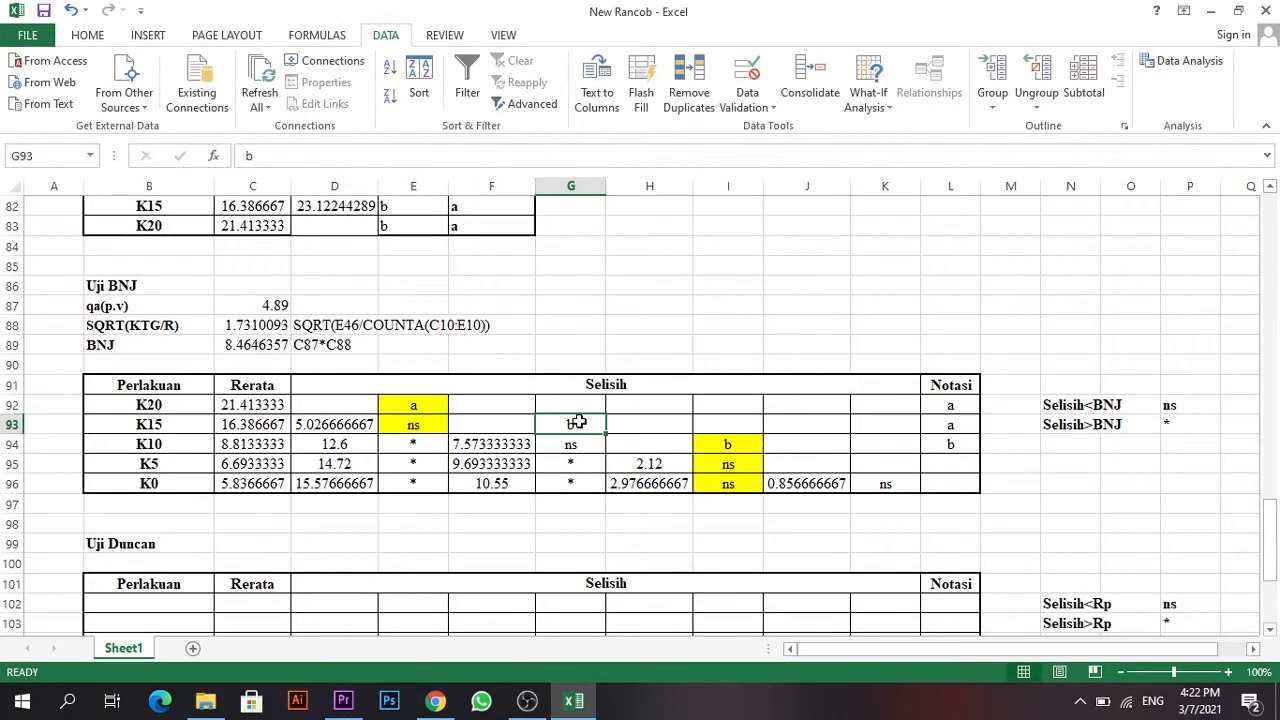
click(711, 447)
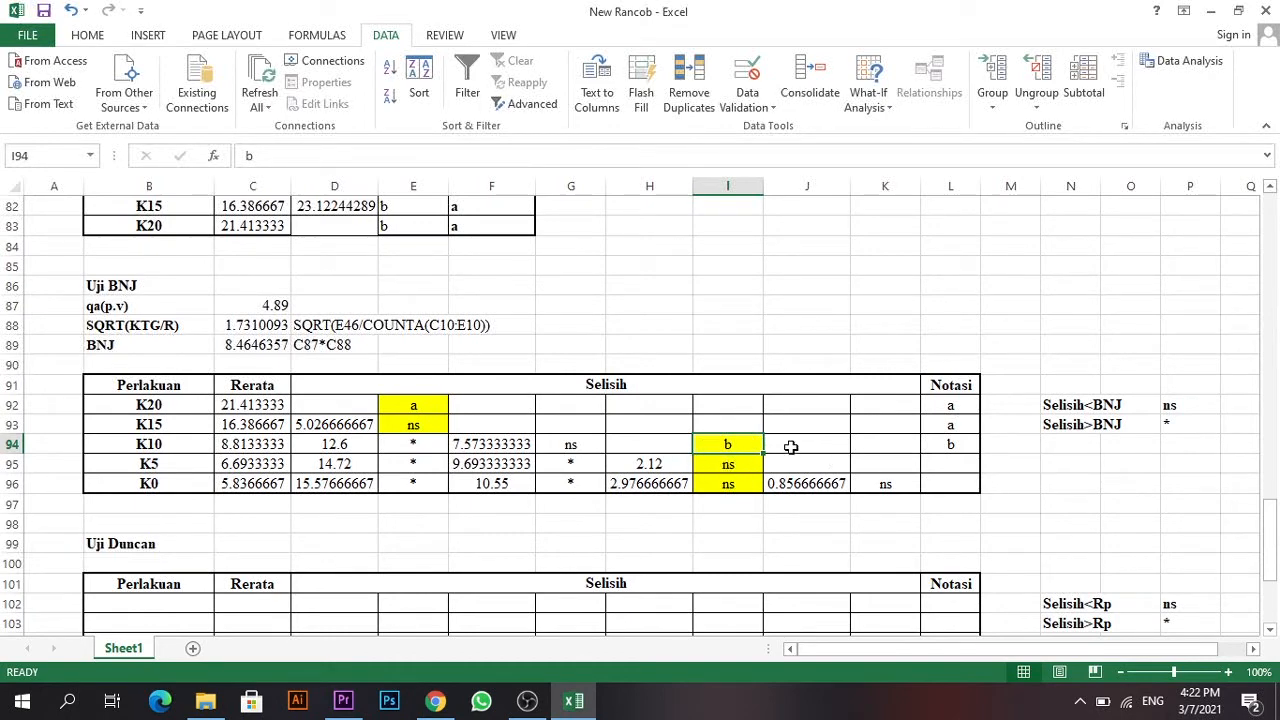
scroll(791, 447, up, 4)
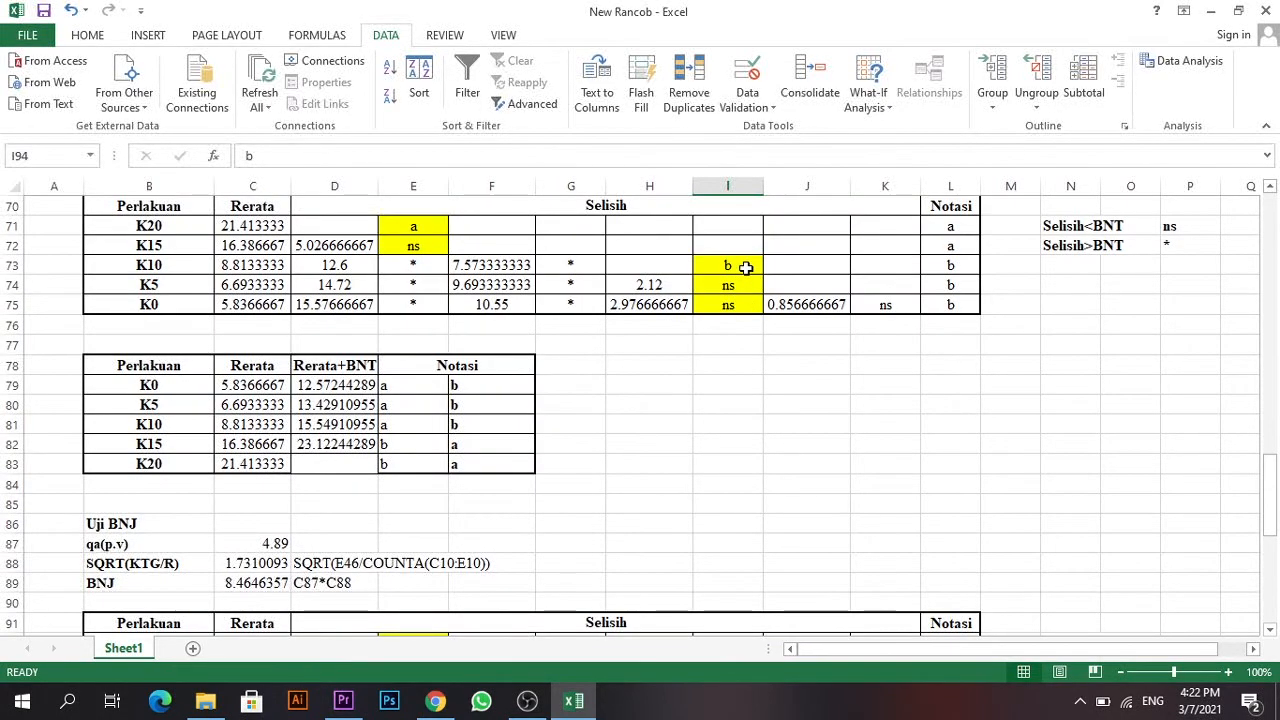
Enter the notation b for K5 and K0 in L95:L96 of the BNJ table.
scroll(750, 419, down, 4)
click(933, 463)
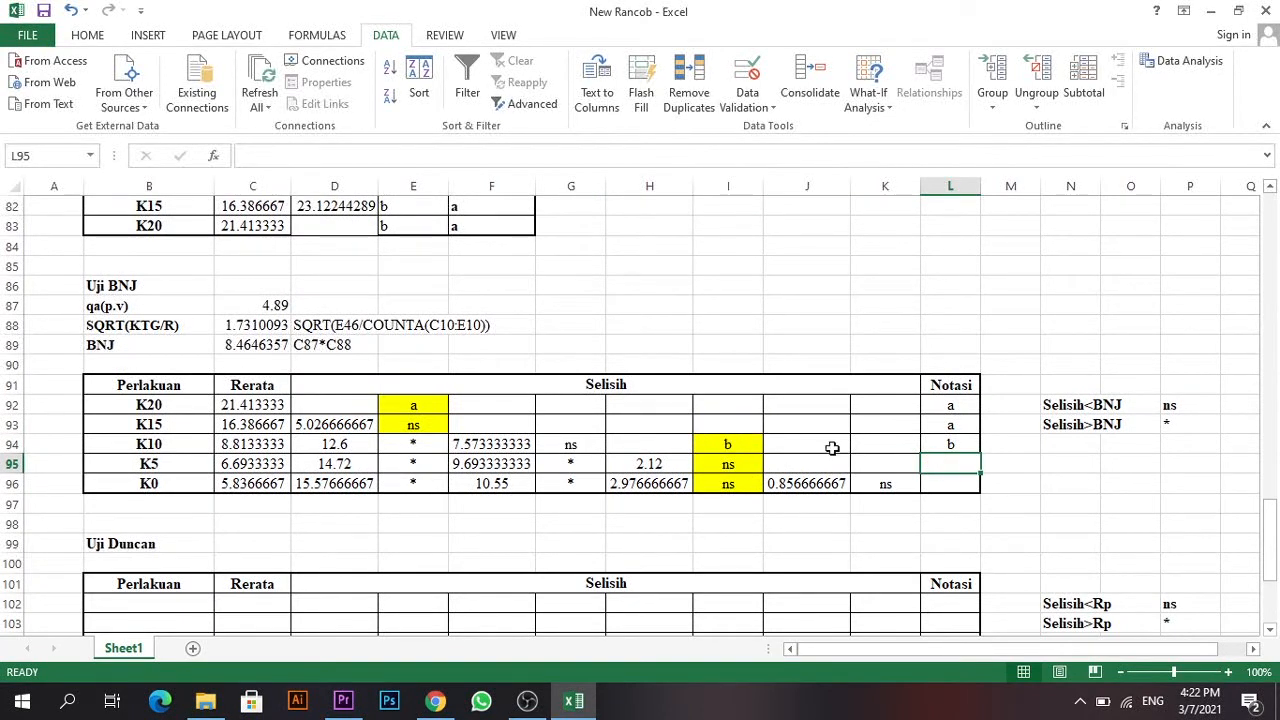
text(b)
key(Return)
text(b)
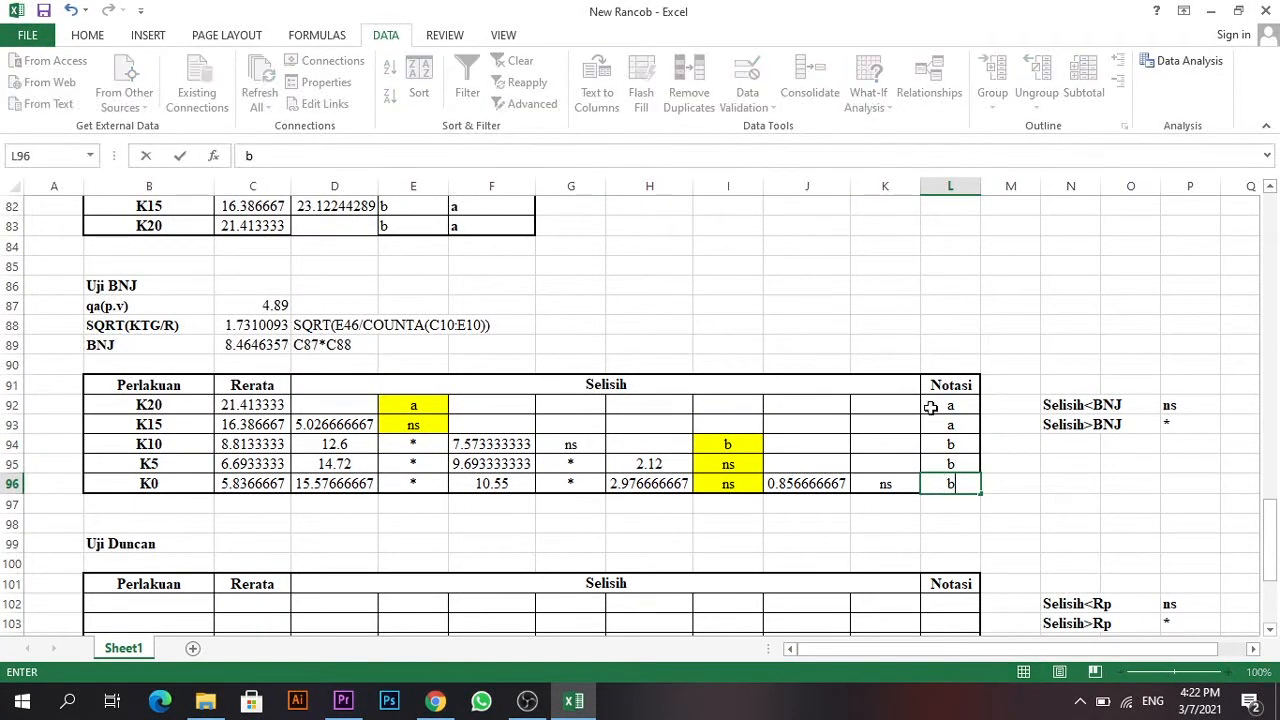
Copy the Perlakuan and Rerata columns B91:C96 from the BNJ table into the Uji Duncan table at B101.
scroll(930, 407, down, 1)
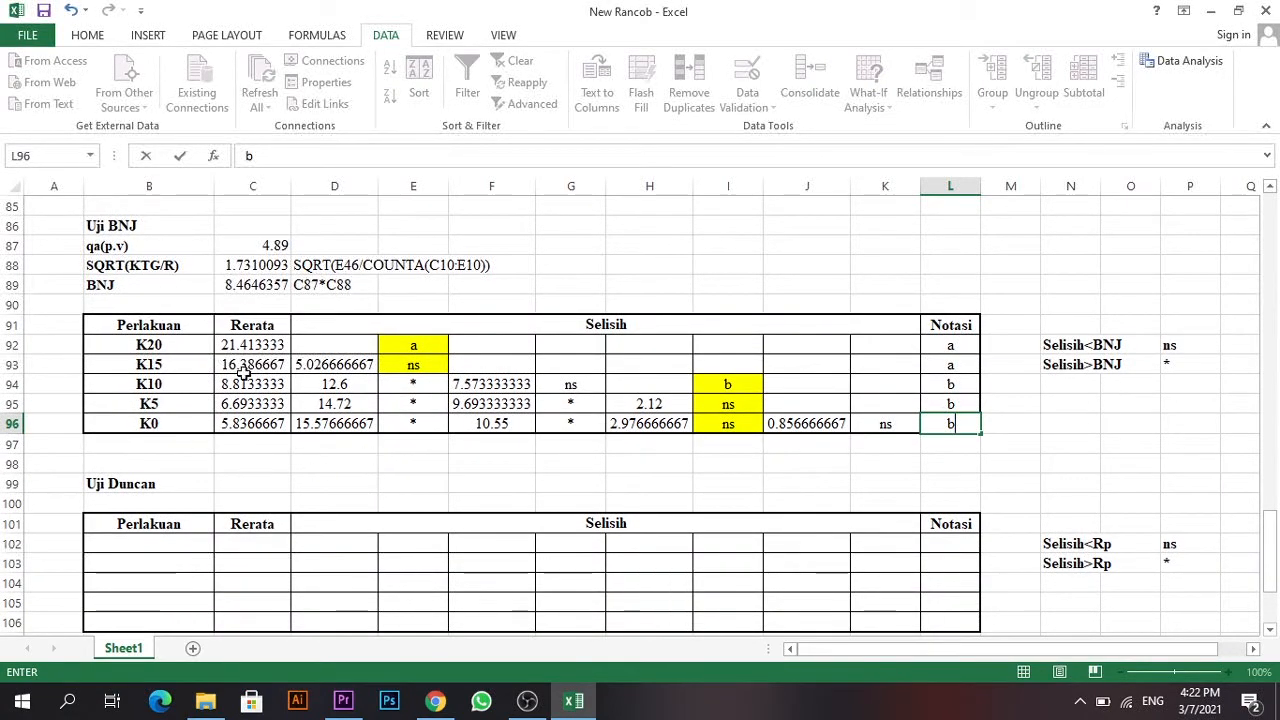
scroll(243, 371, down, 3)
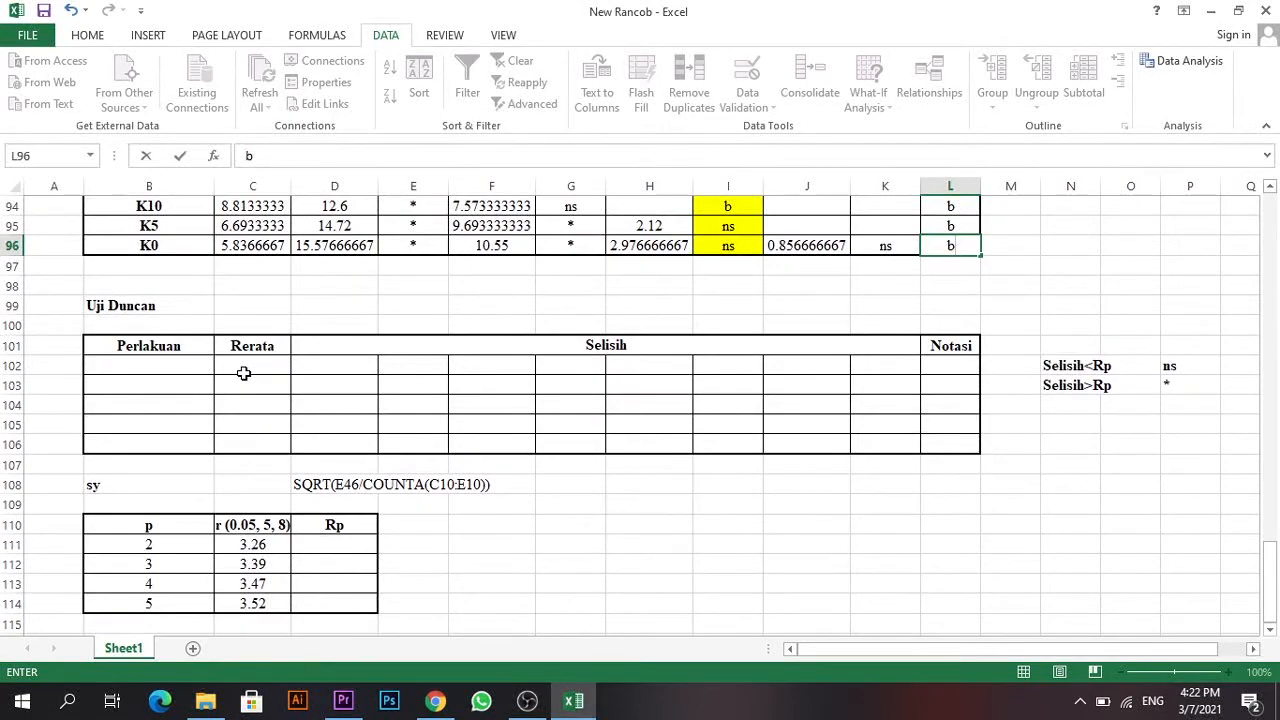
scroll(243, 372, down, 1)
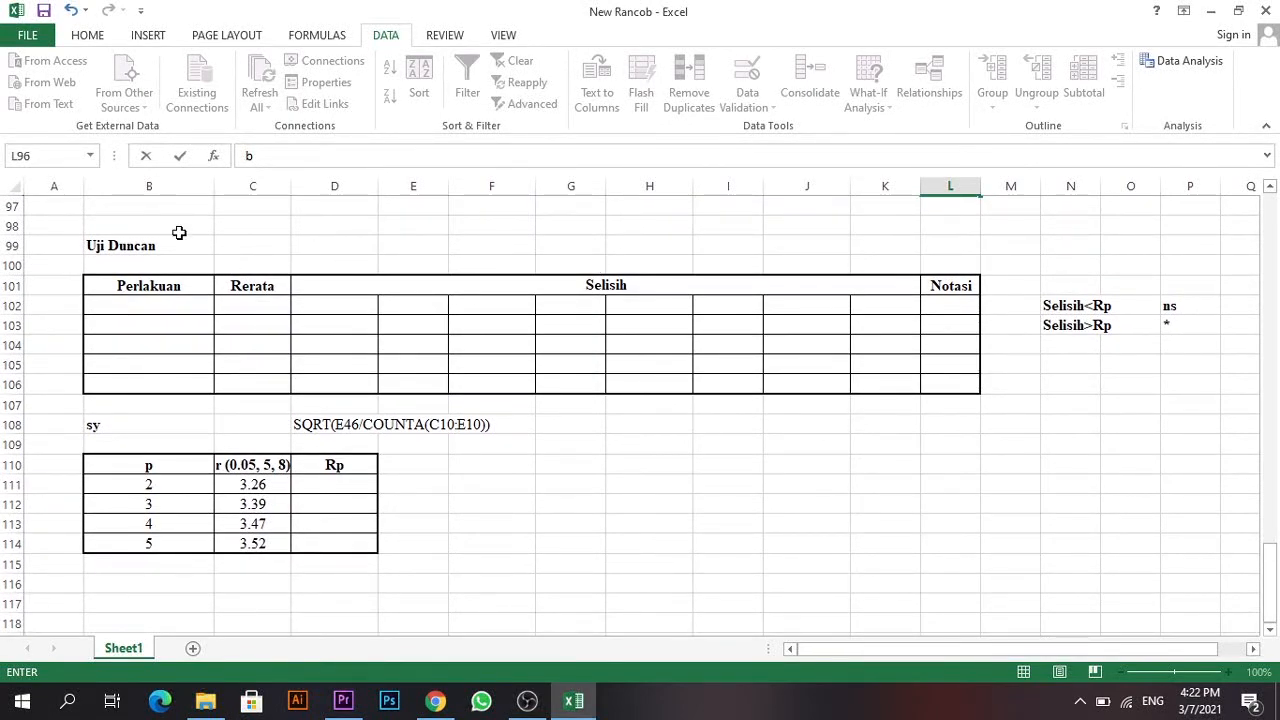
scroll(174, 297, up, 5)
click(161, 384)
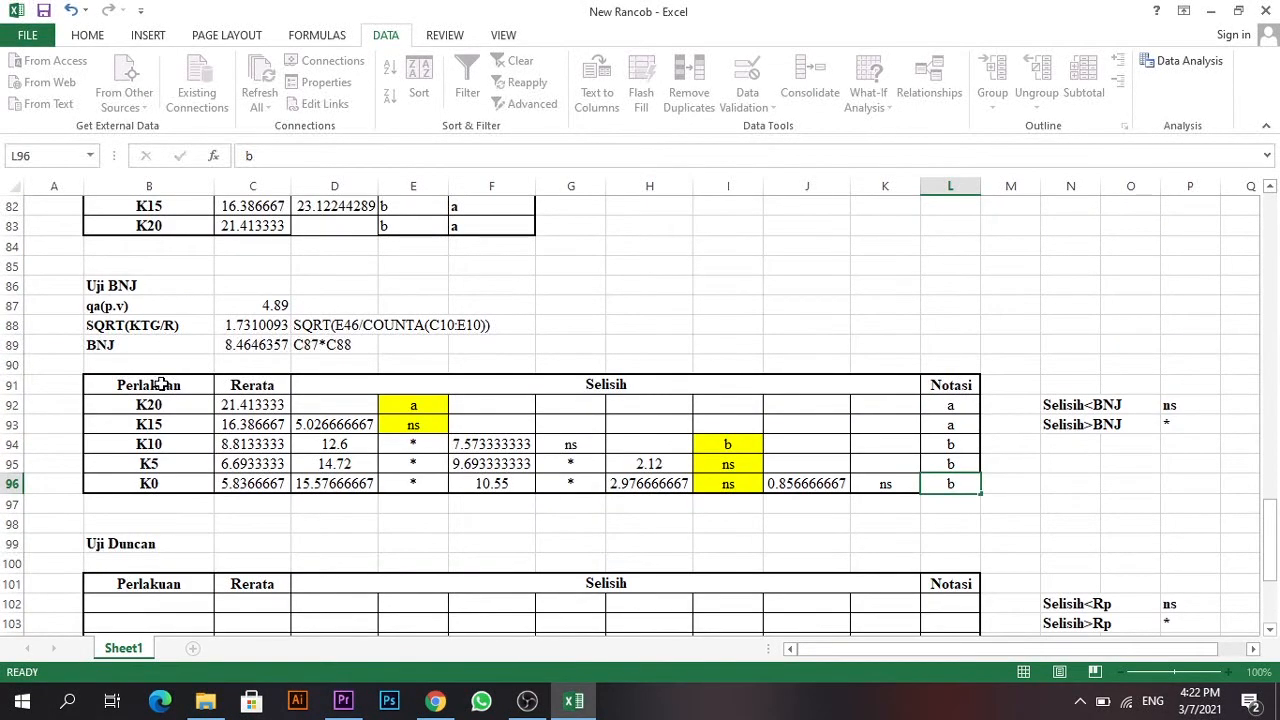
drag(161, 384, 248, 480)
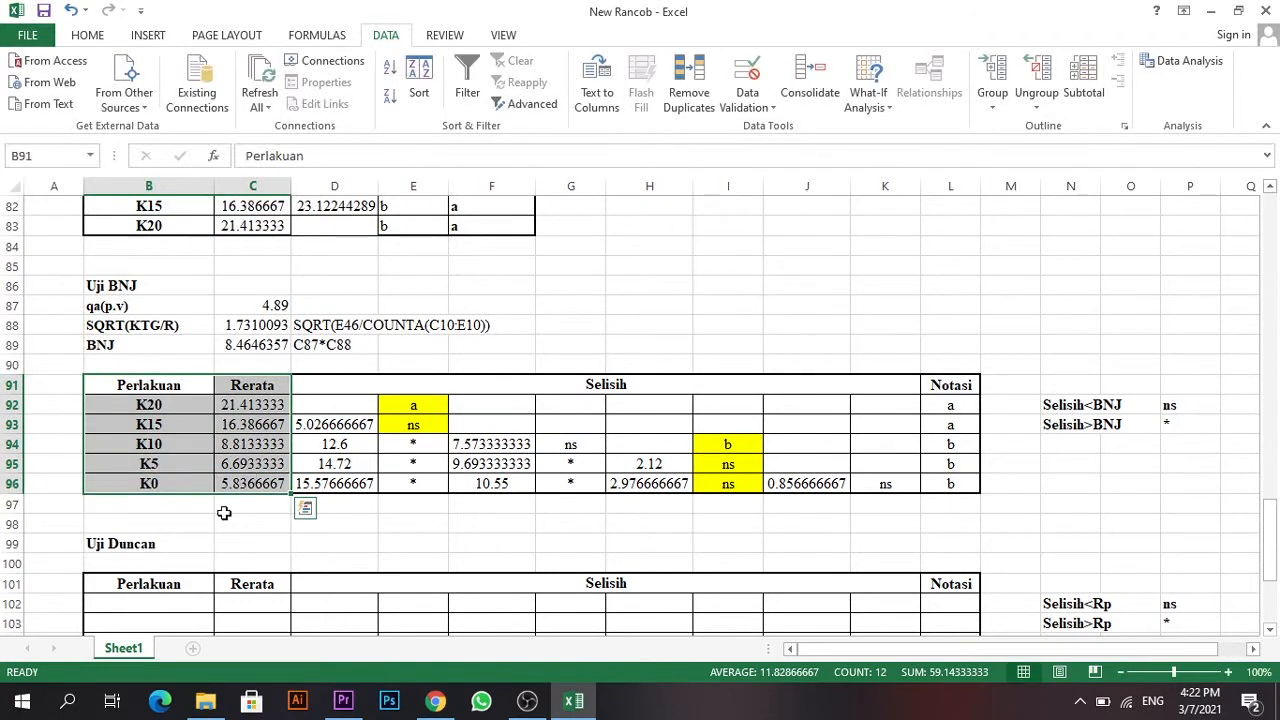
key(ctrl+c)
scroll(200, 460, down, 4)
click(167, 350)
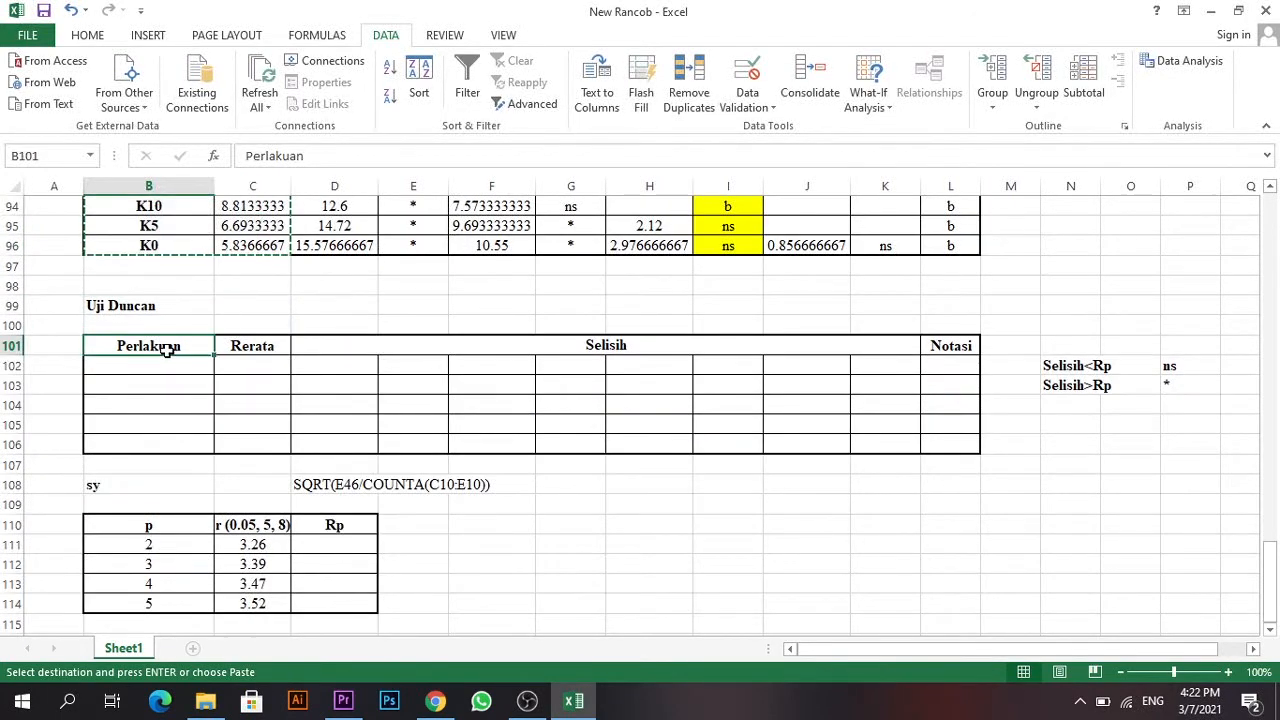
key(ctrl+v)
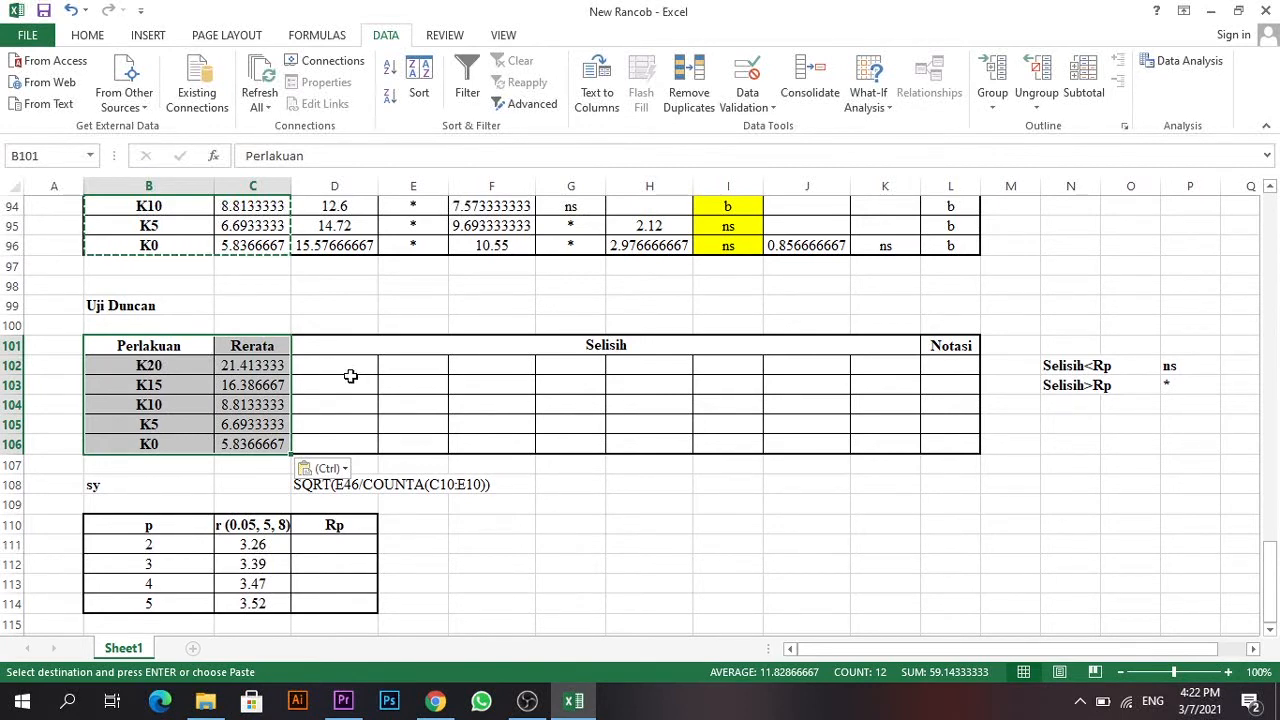
Review the BNT and BNJ tables, and examine the cells E46 and C10:E10 referenced by the sy formula text in D108.
scroll(355, 372, up, 2)
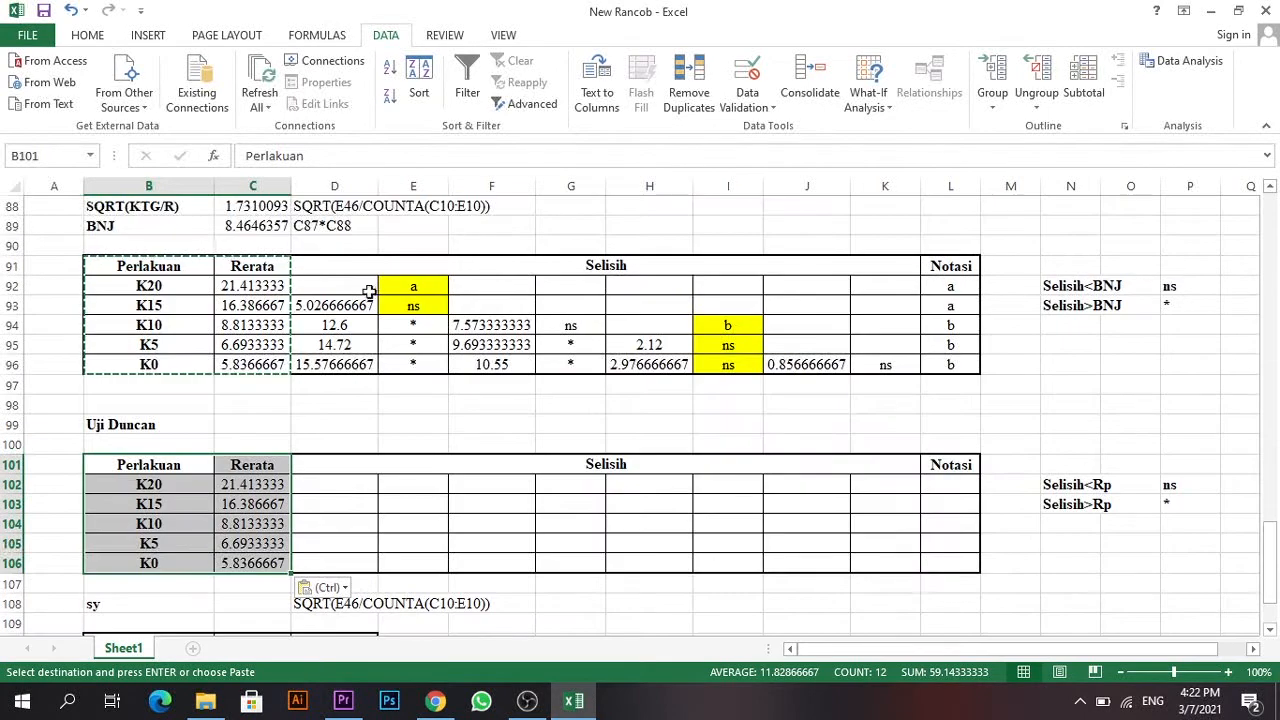
scroll(390, 401, up, 4)
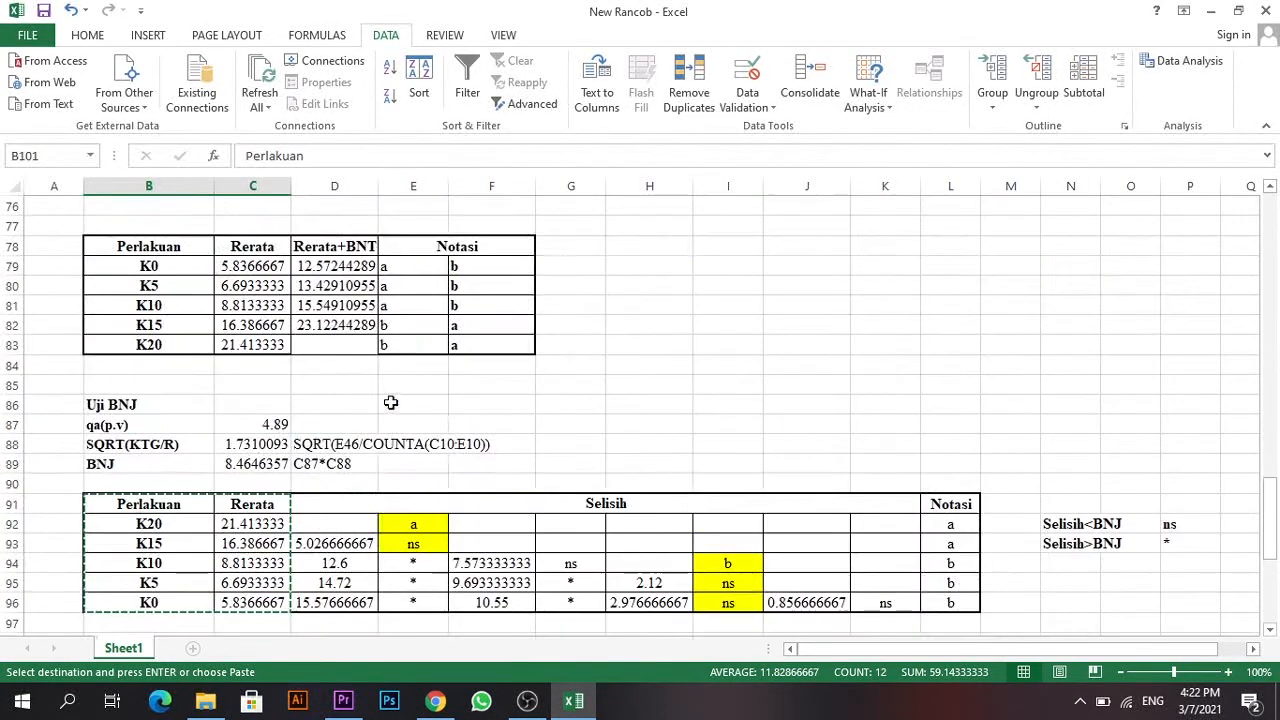
scroll(246, 292, up, 2)
scroll(180, 335, up, 2)
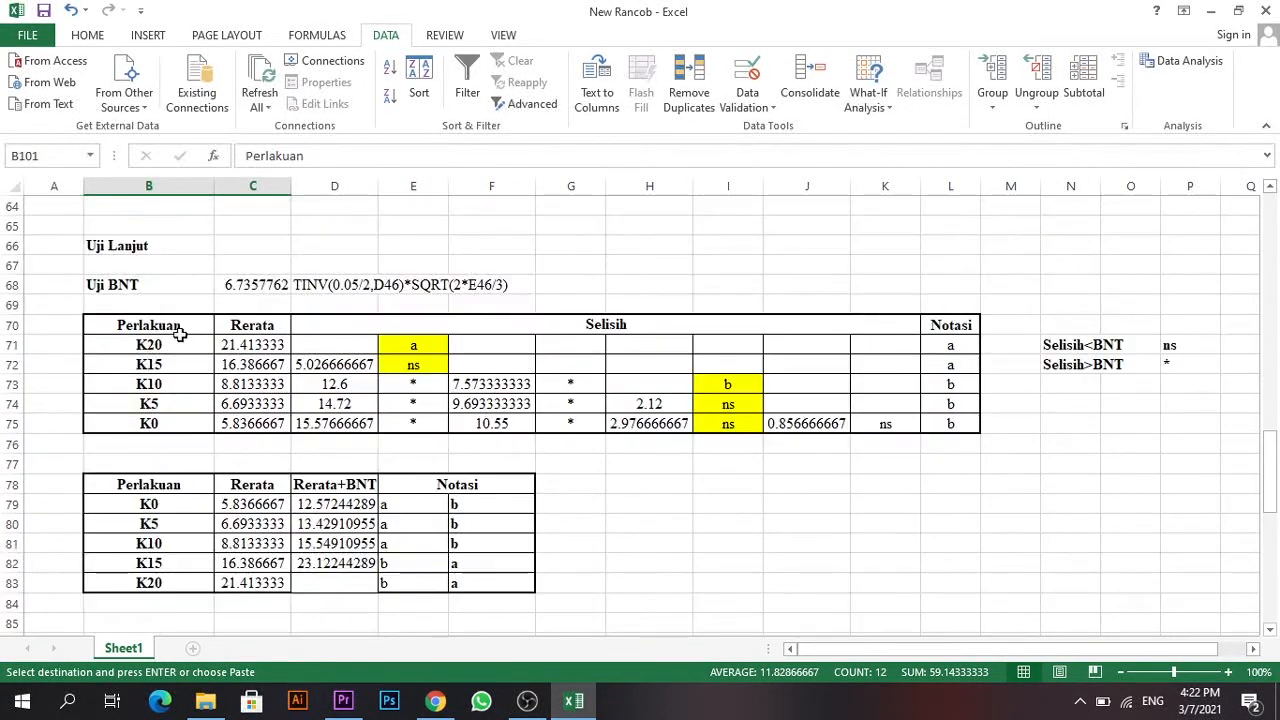
scroll(366, 371, down, 12)
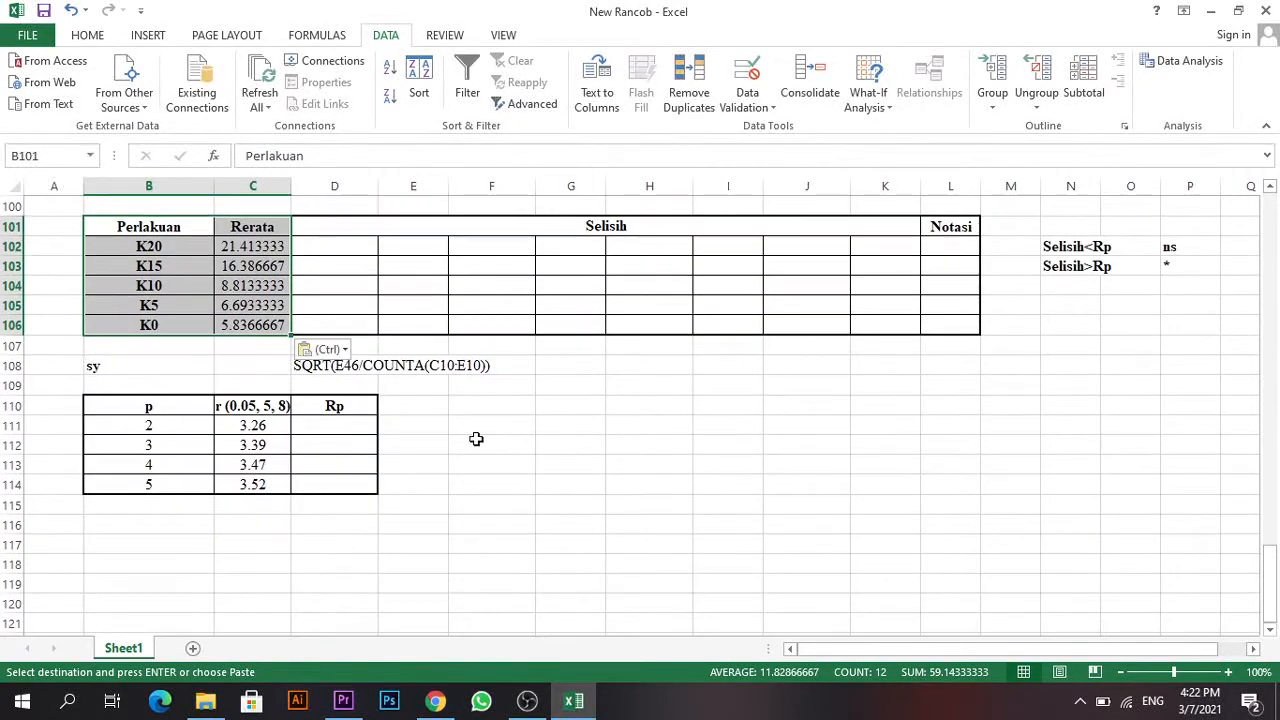
click(476, 439)
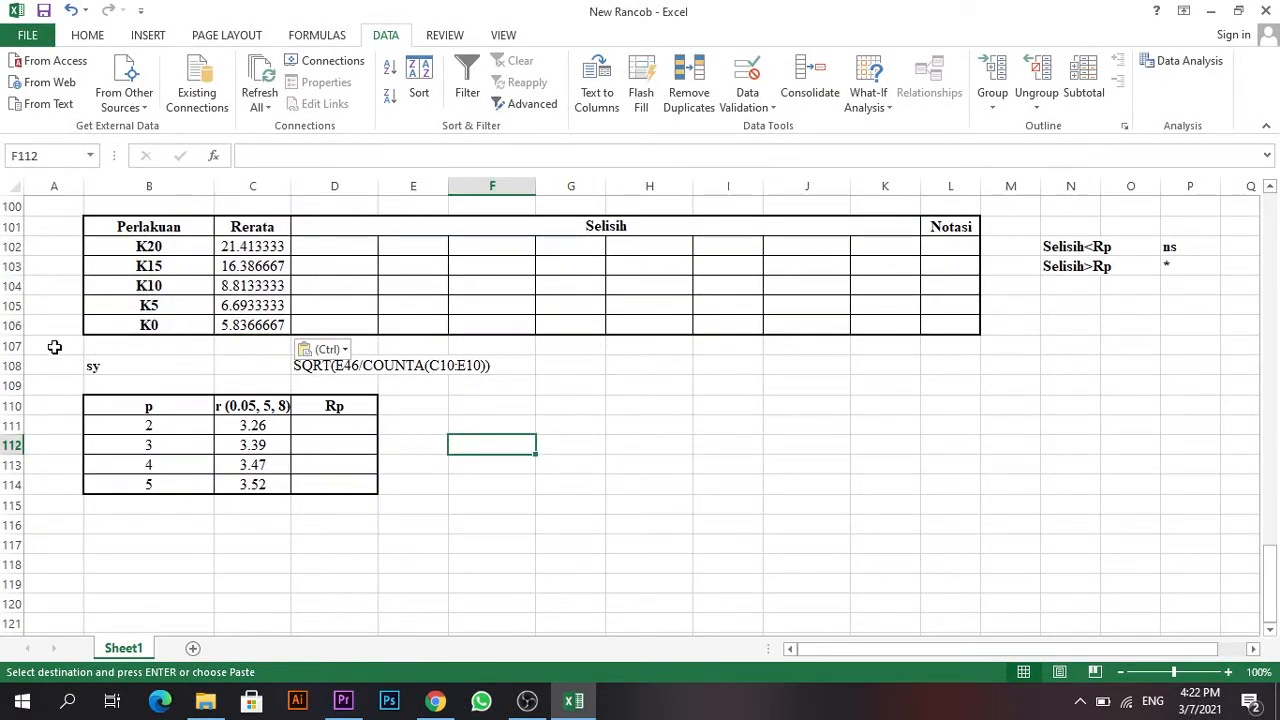
click(265, 362)
click(324, 366)
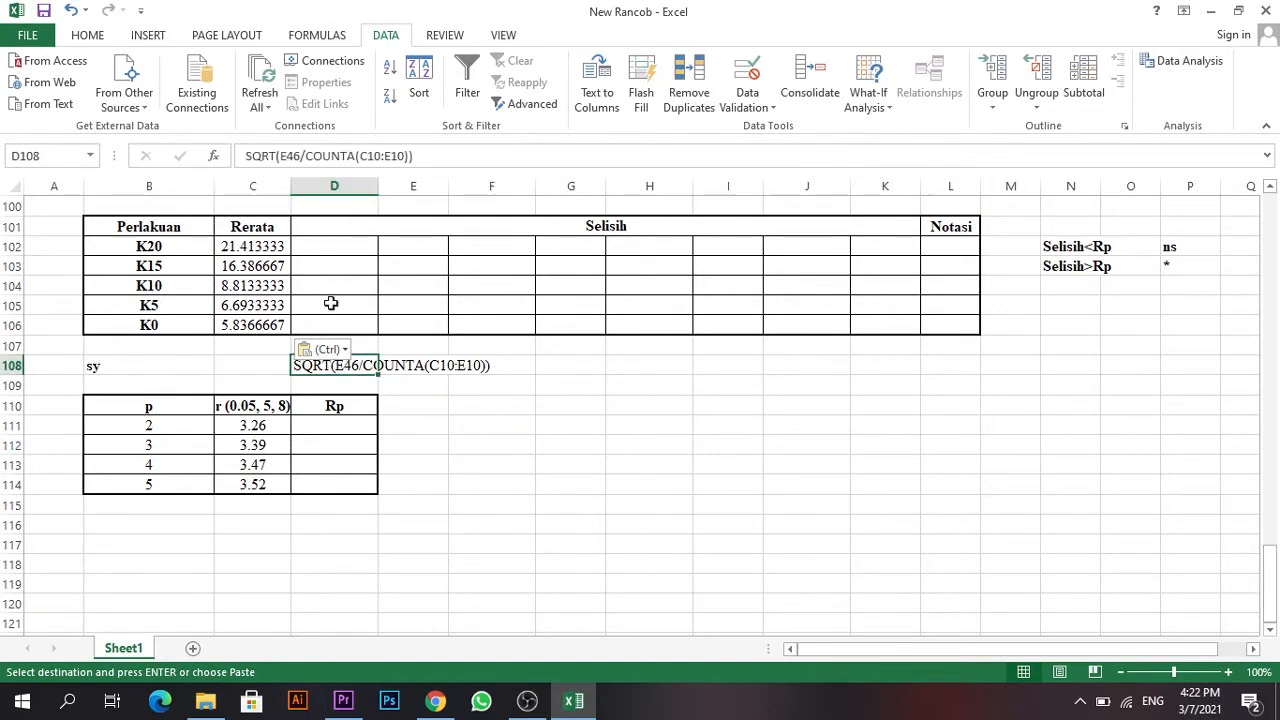
click(418, 162)
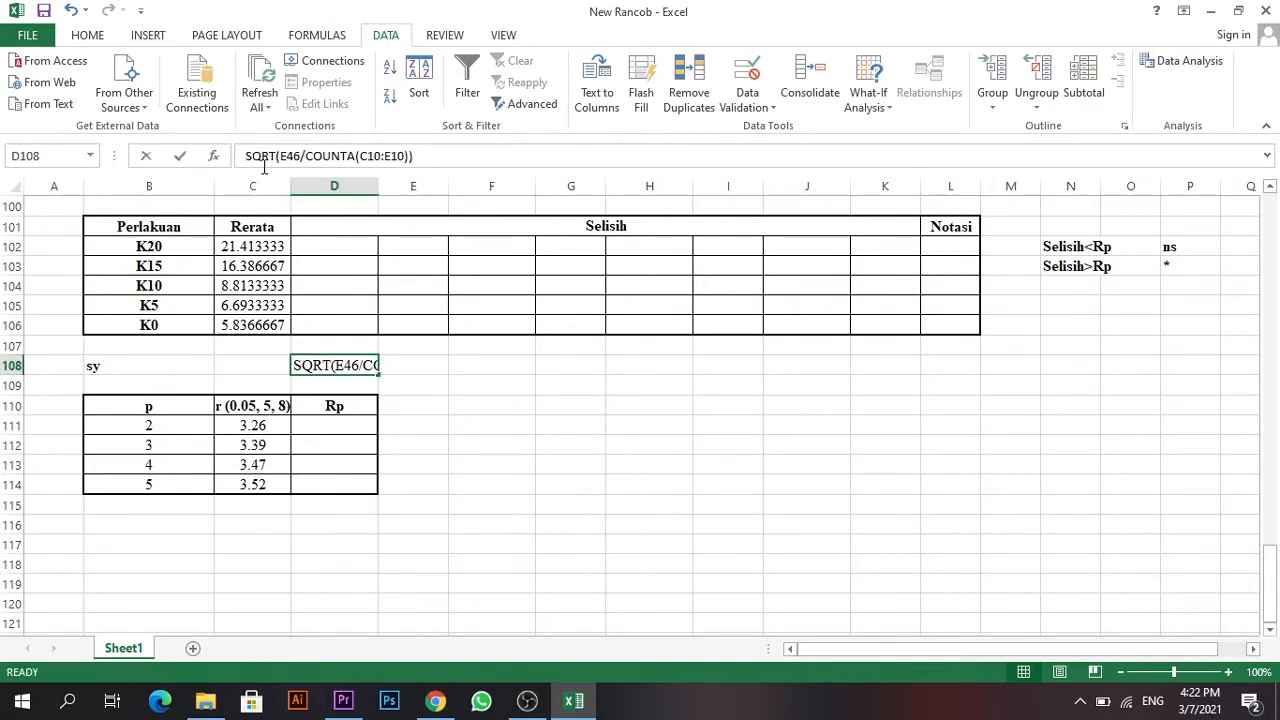
click(455, 404)
click(342, 366)
scroll(355, 372, up, 2)
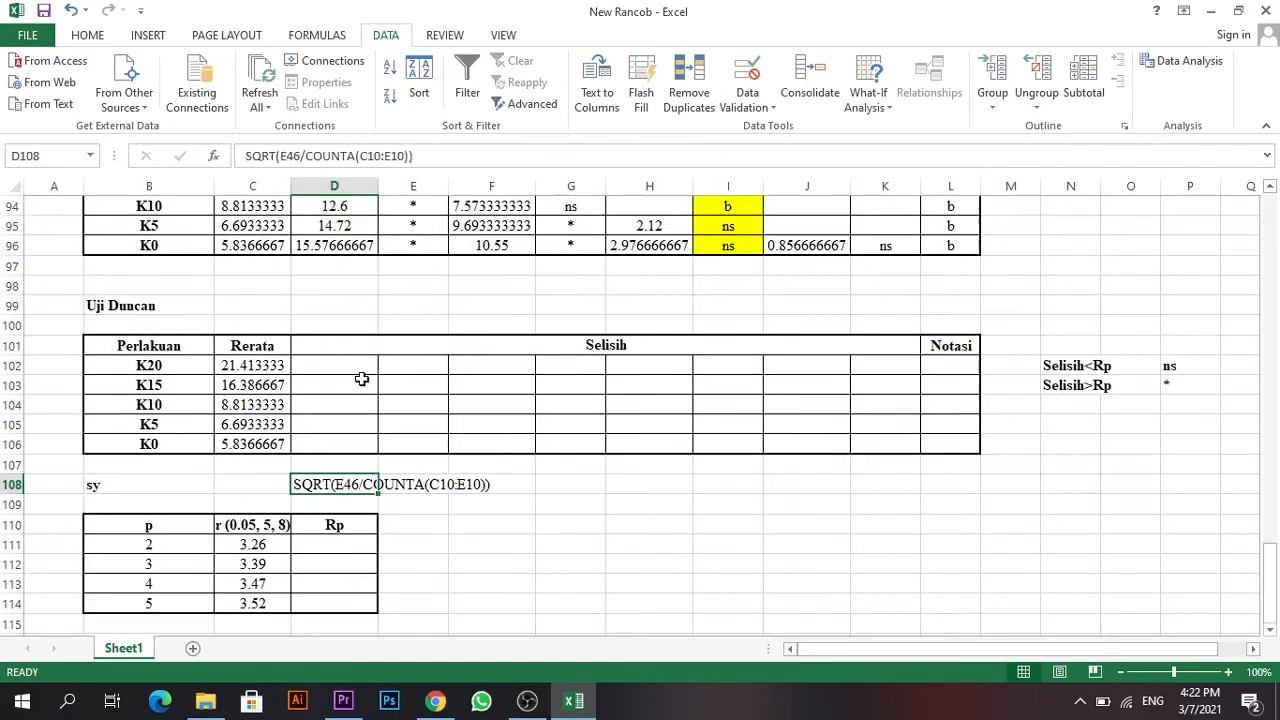
scroll(361, 379, up, 13)
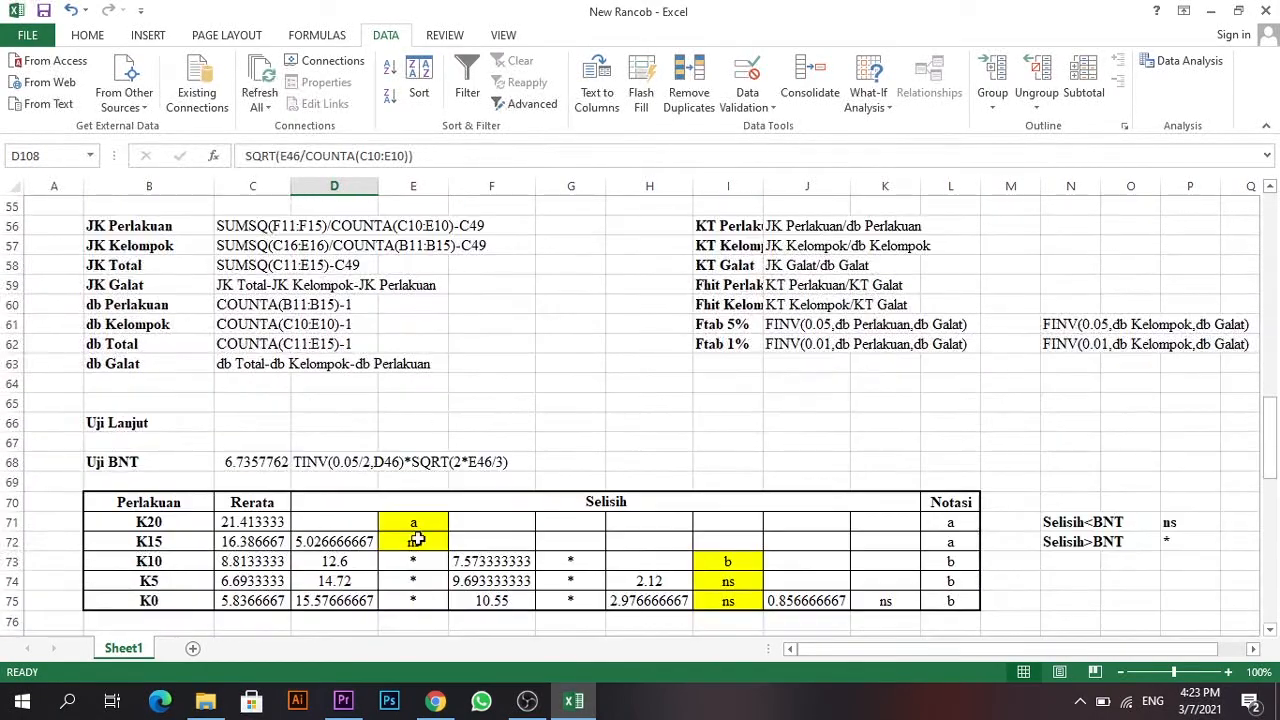
scroll(416, 540, up, 6)
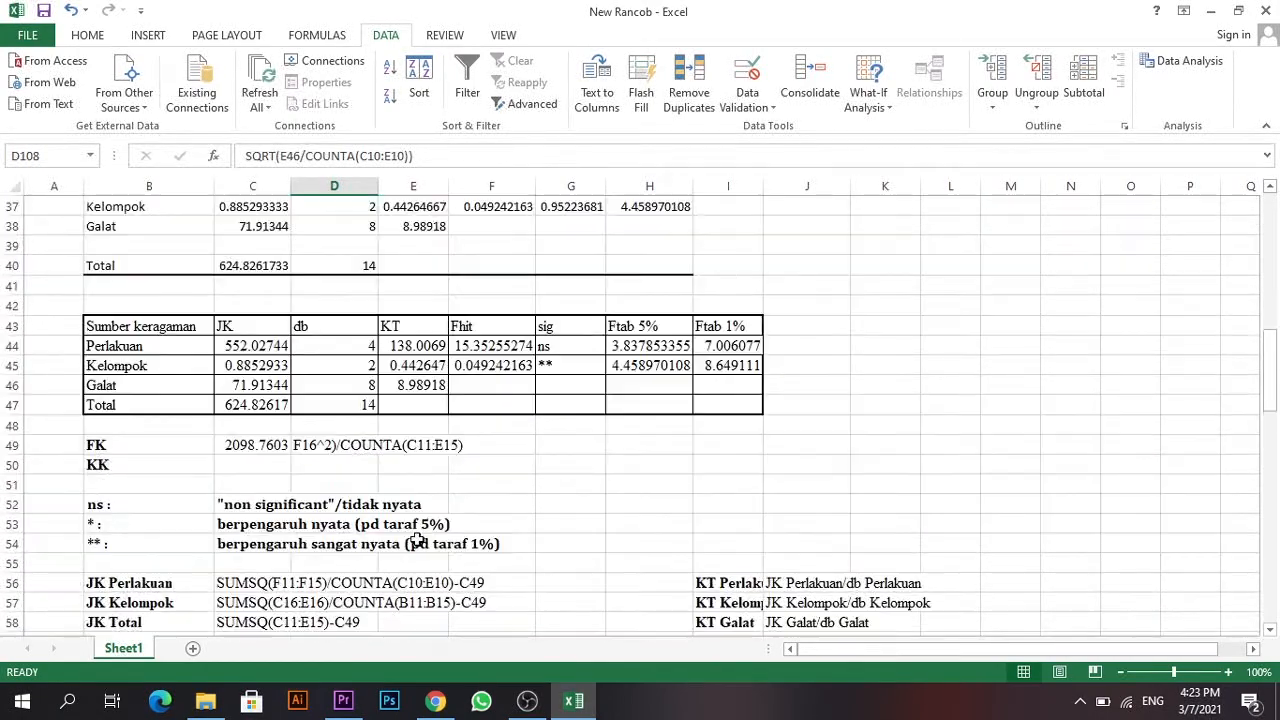
scroll(440, 395, down, 20)
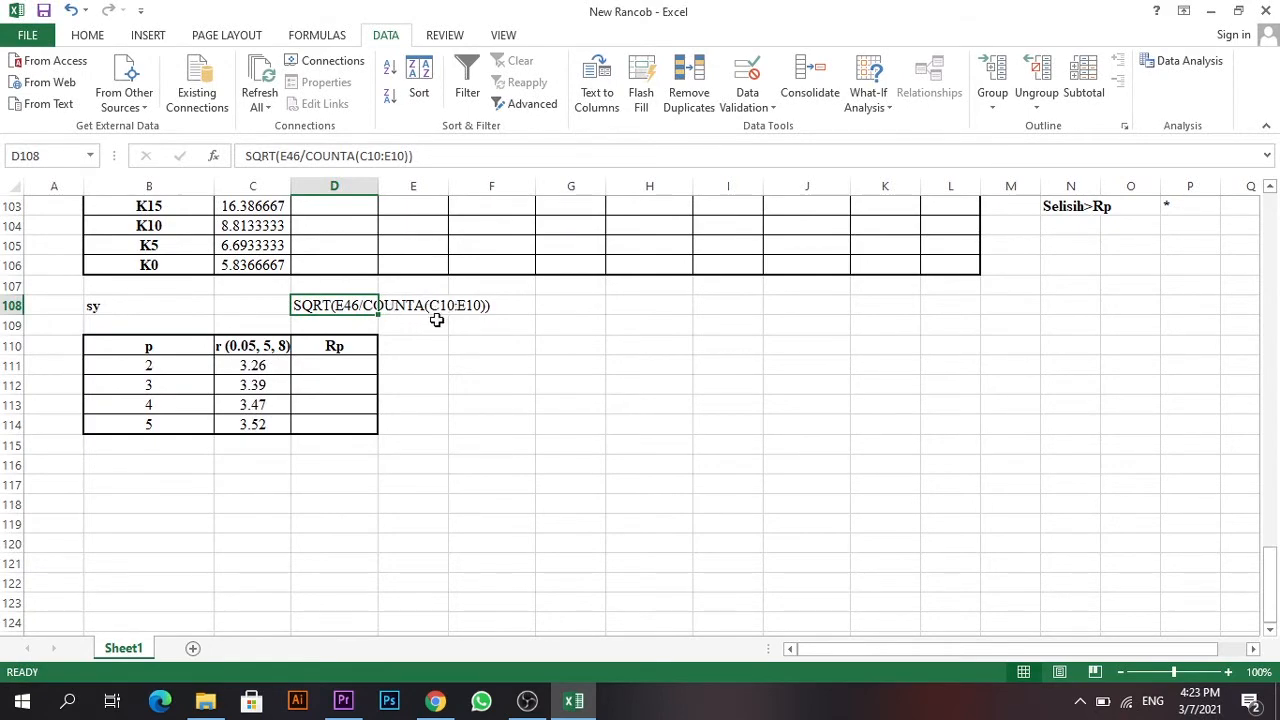
scroll(436, 318, up, 16)
scroll(447, 339, up, 12)
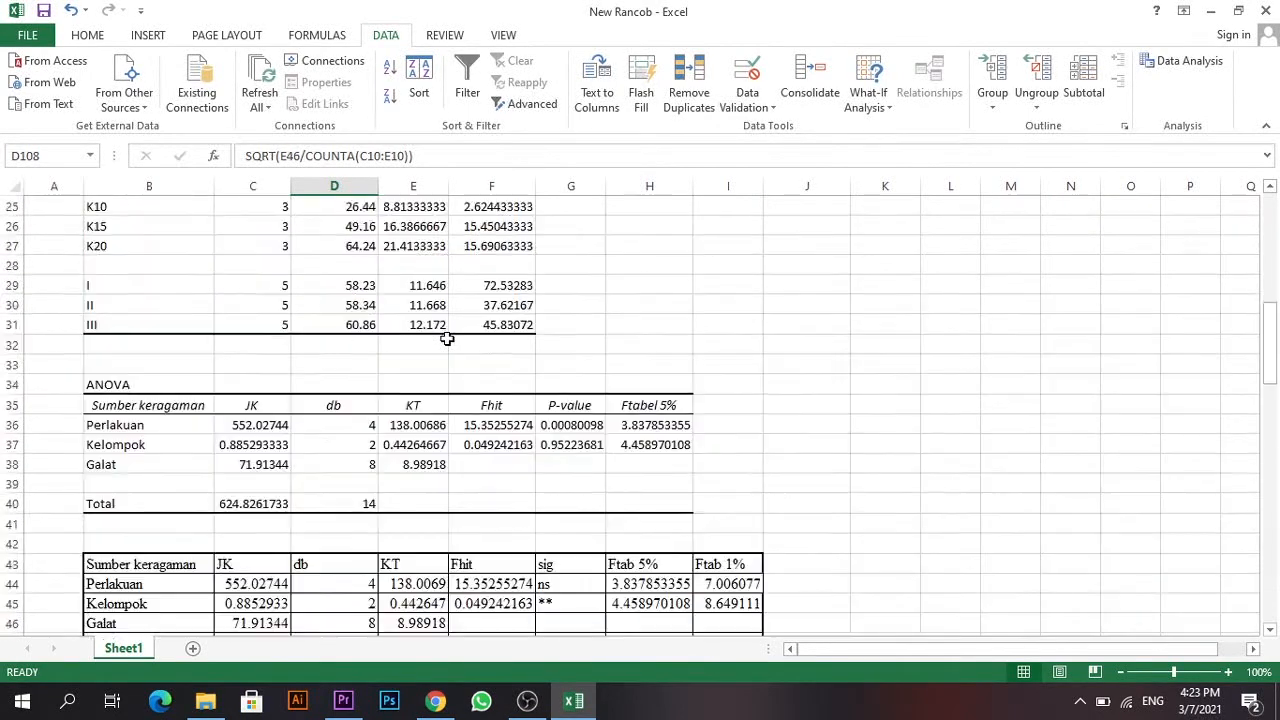
scroll(270, 285, up, 4)
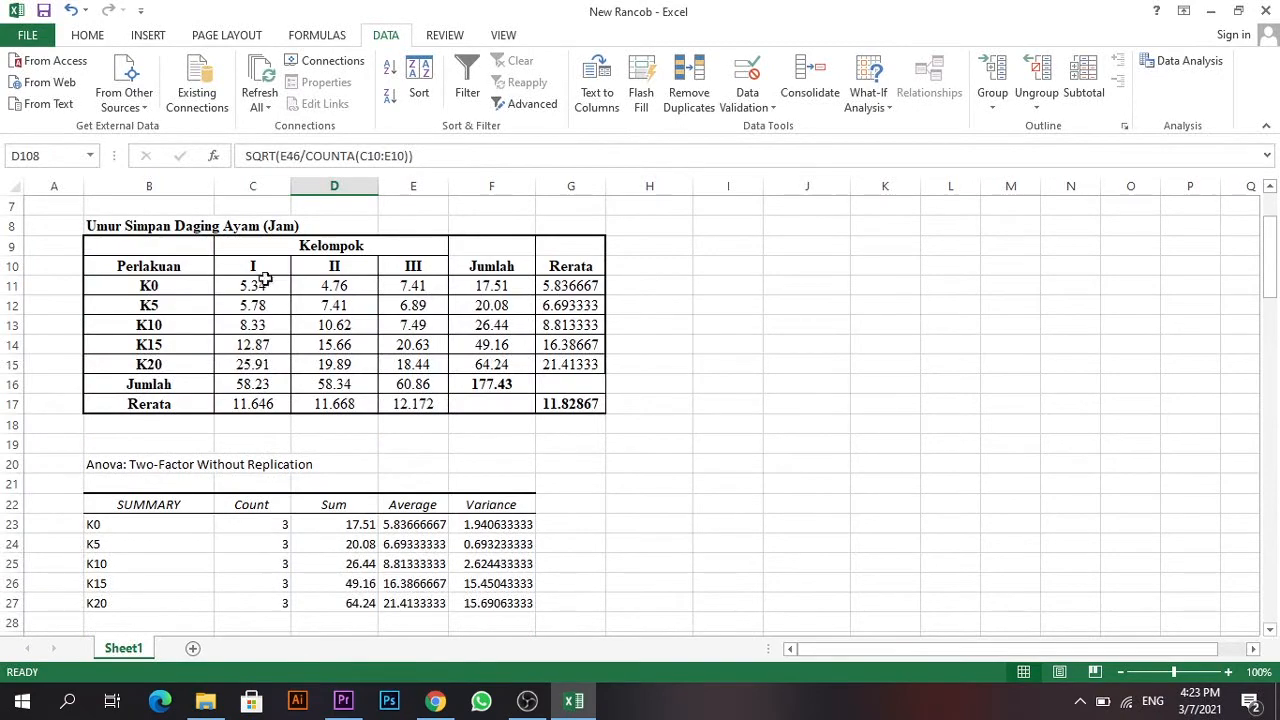
drag(253, 266, 423, 266)
scroll(385, 475, down, 16)
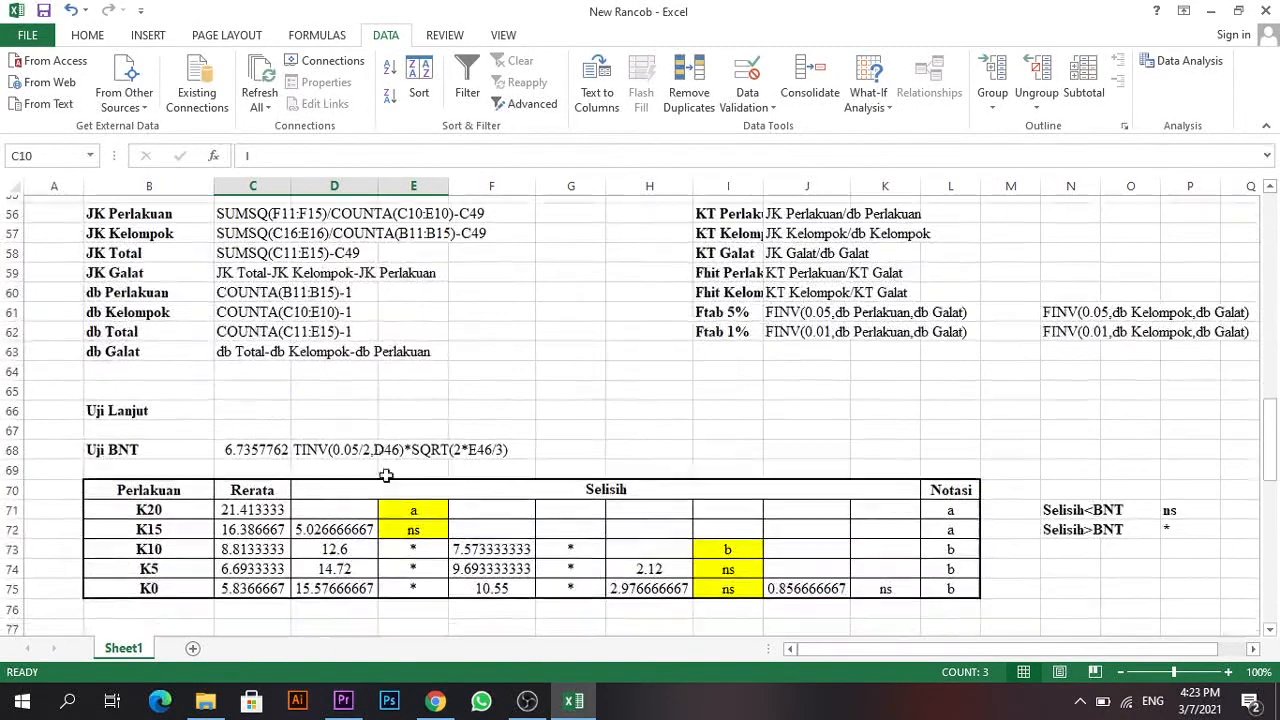
scroll(385, 475, down, 16)
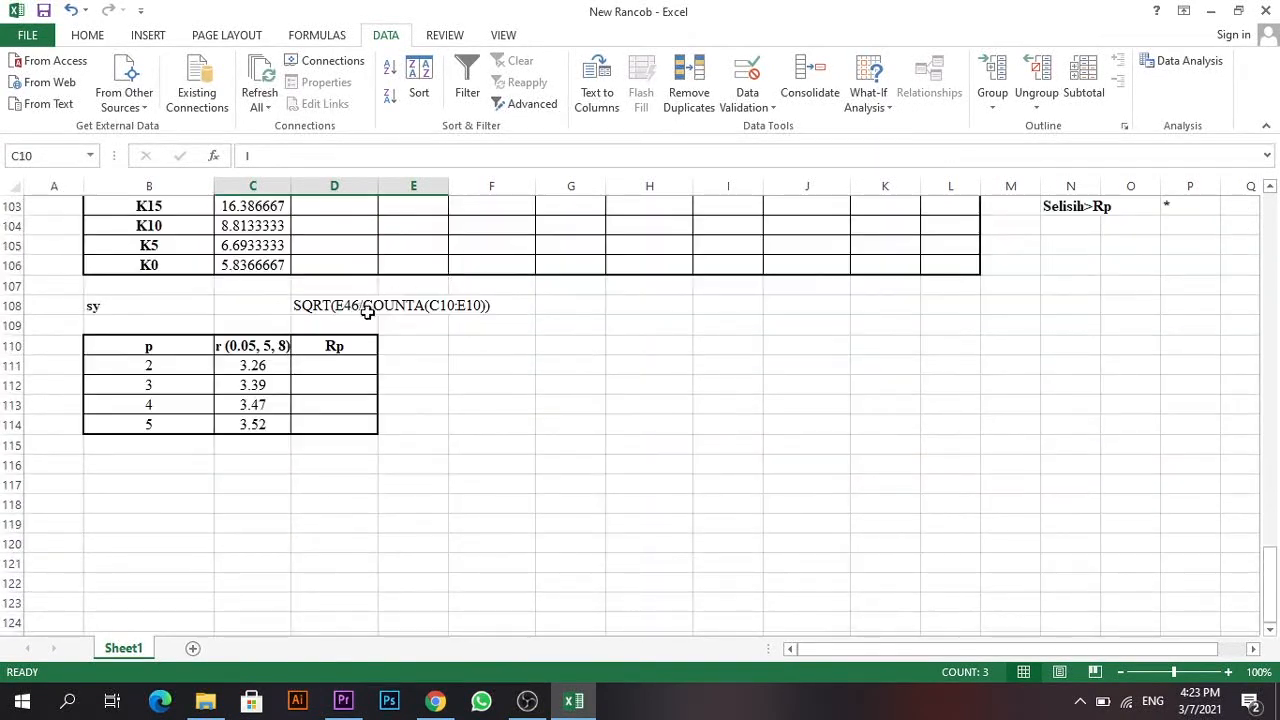
Calculate sy in C108 with =SQRT(E46/COUNTA(C10:E10)), copying the formula text from D108.
click(309, 310)
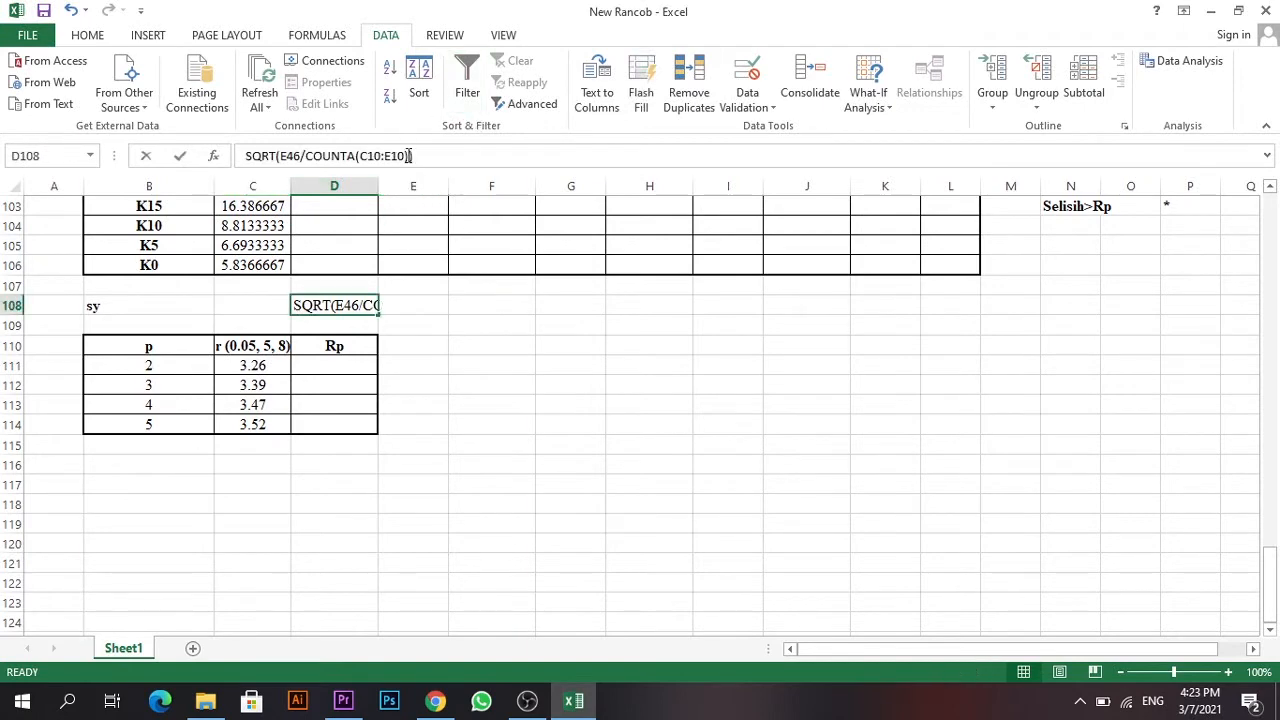
triple_click(242, 160)
key(ctrl+c)
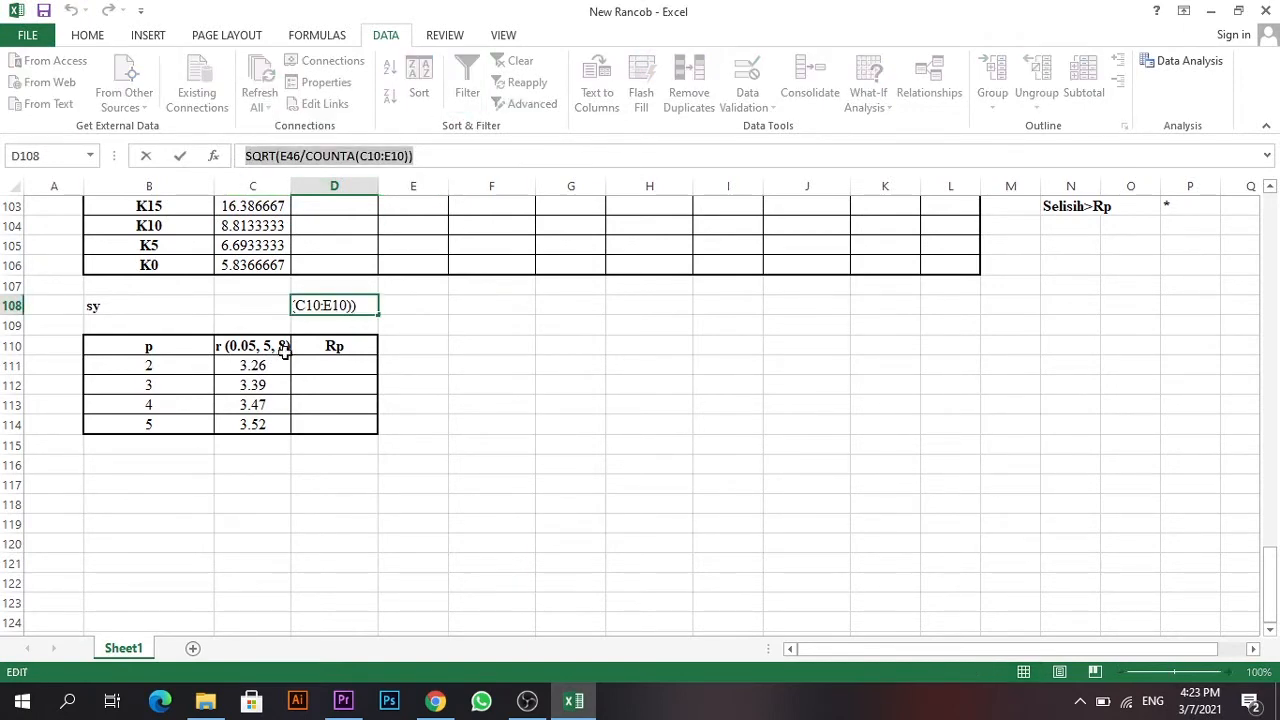
click(254, 308)
text(=)
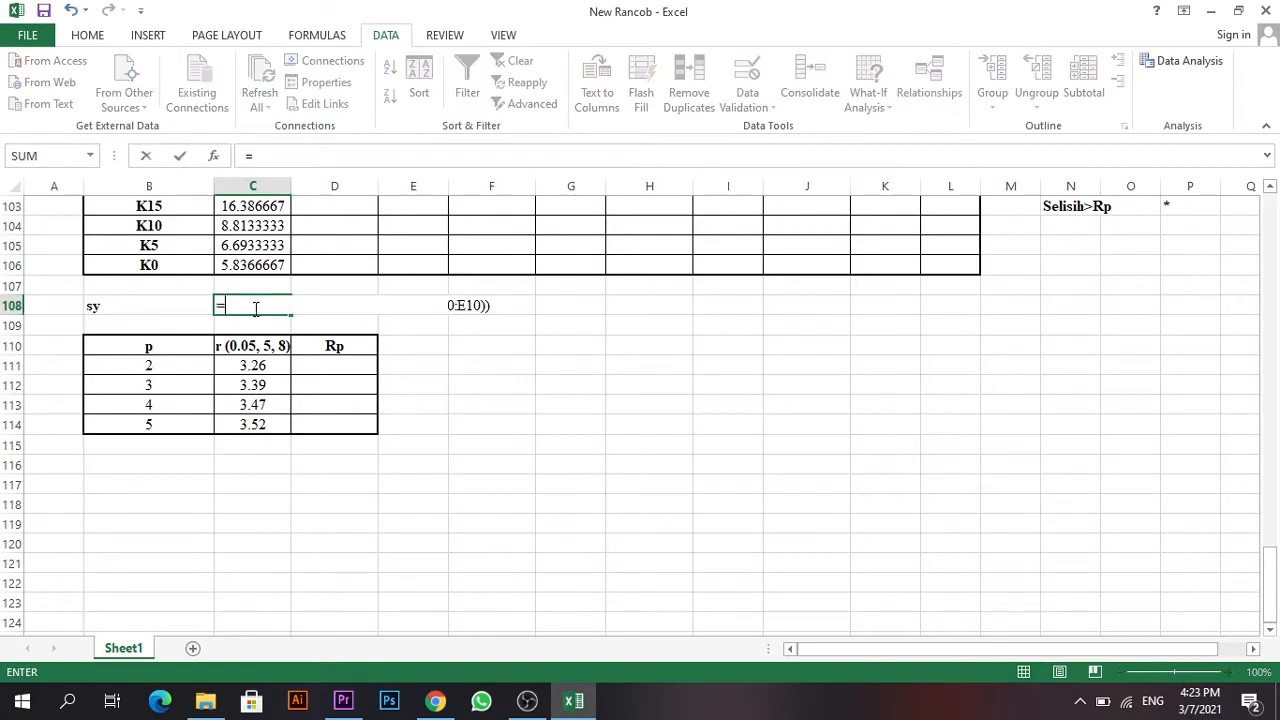
key(ctrl+v)
key(Return)
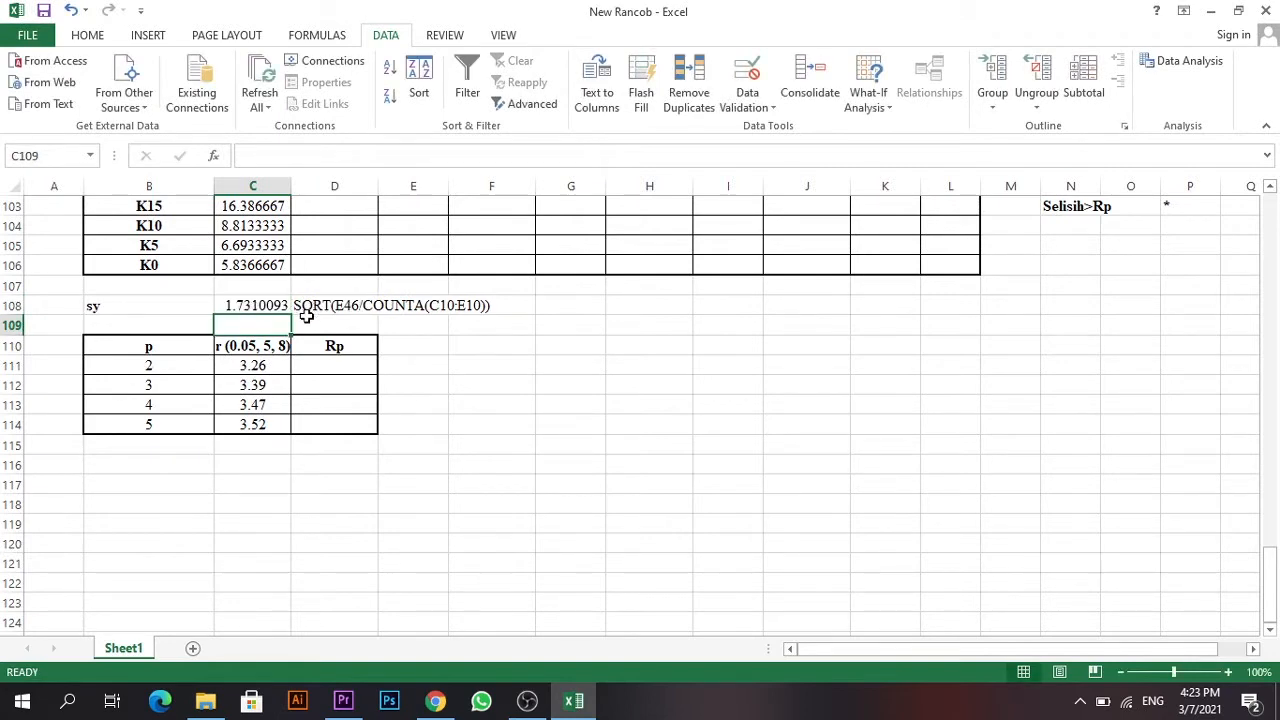
click(306, 320)
click(252, 306)
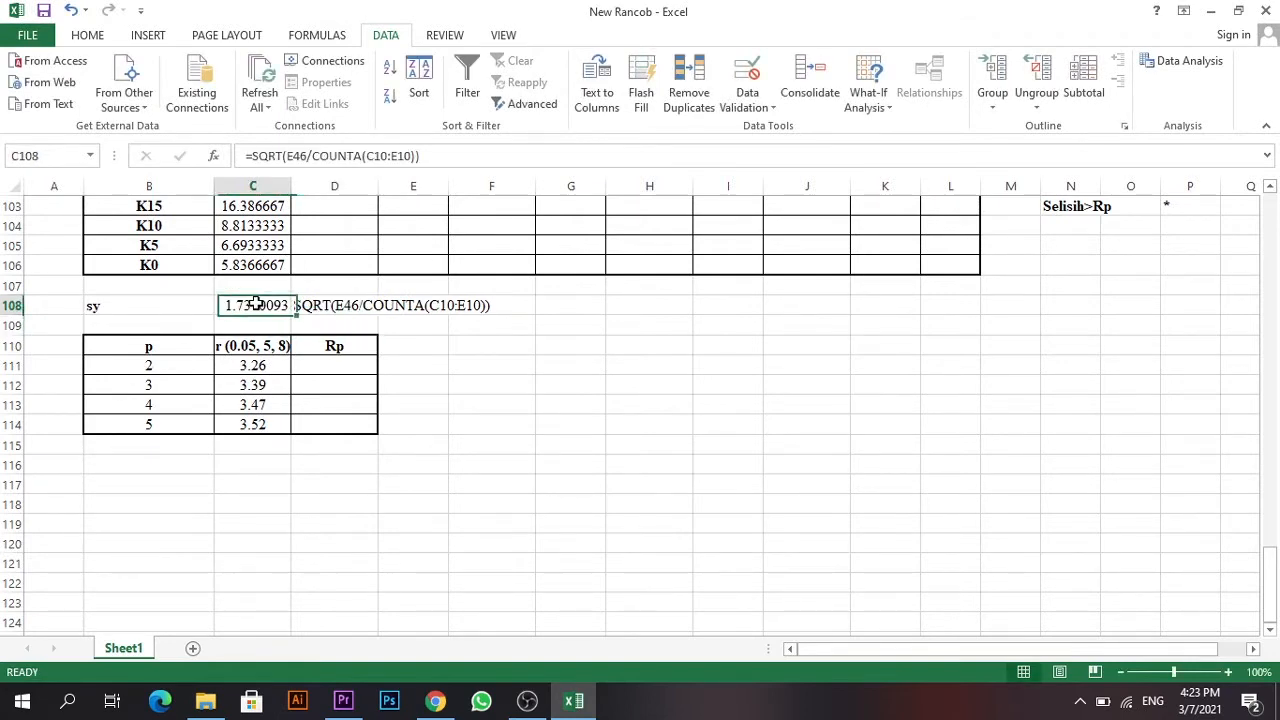
Calculate Rp for p = 2 in D111 with =C111*$C$108, keeping the sy reference absolute.
click(355, 370)
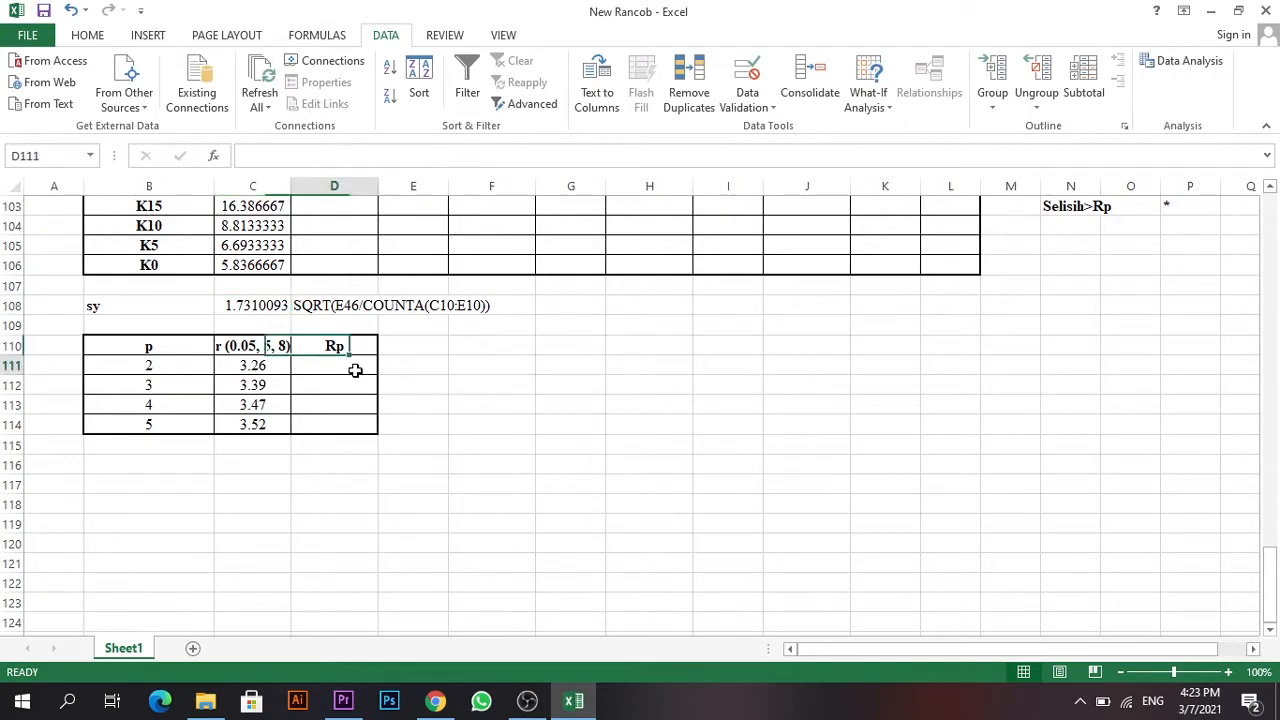
text(=)
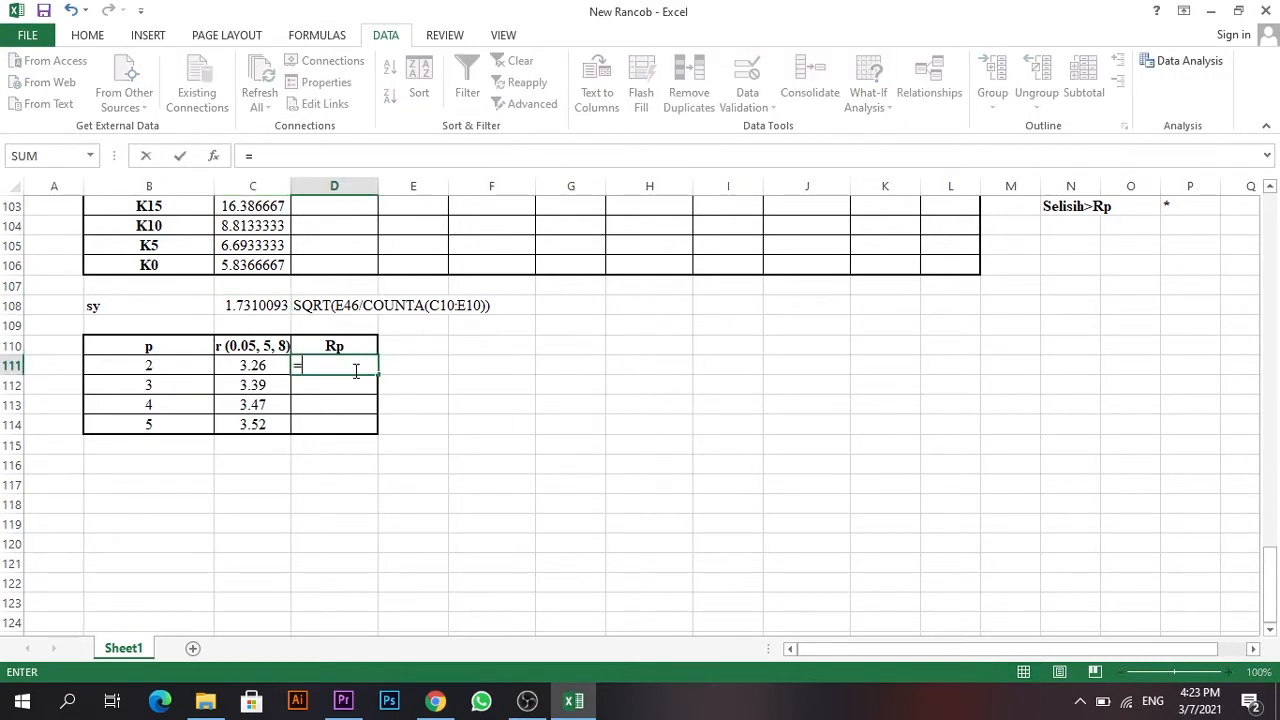
click(264, 369)
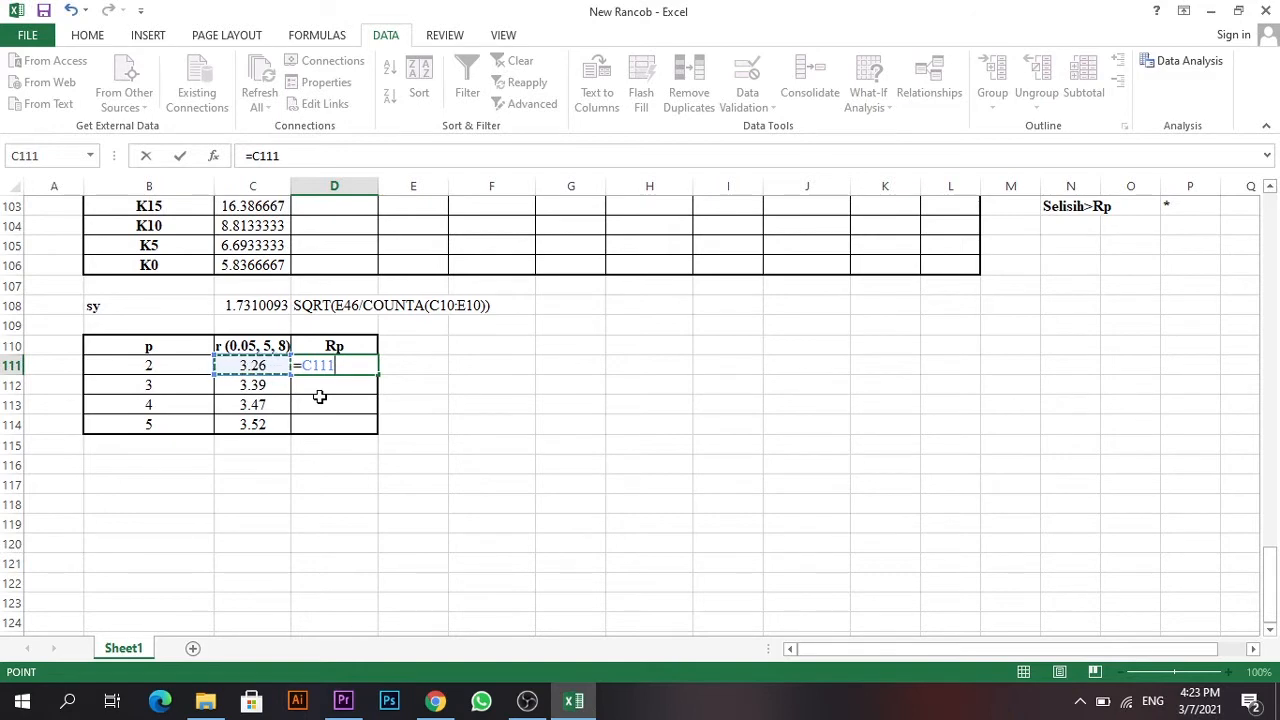
click(275, 306)
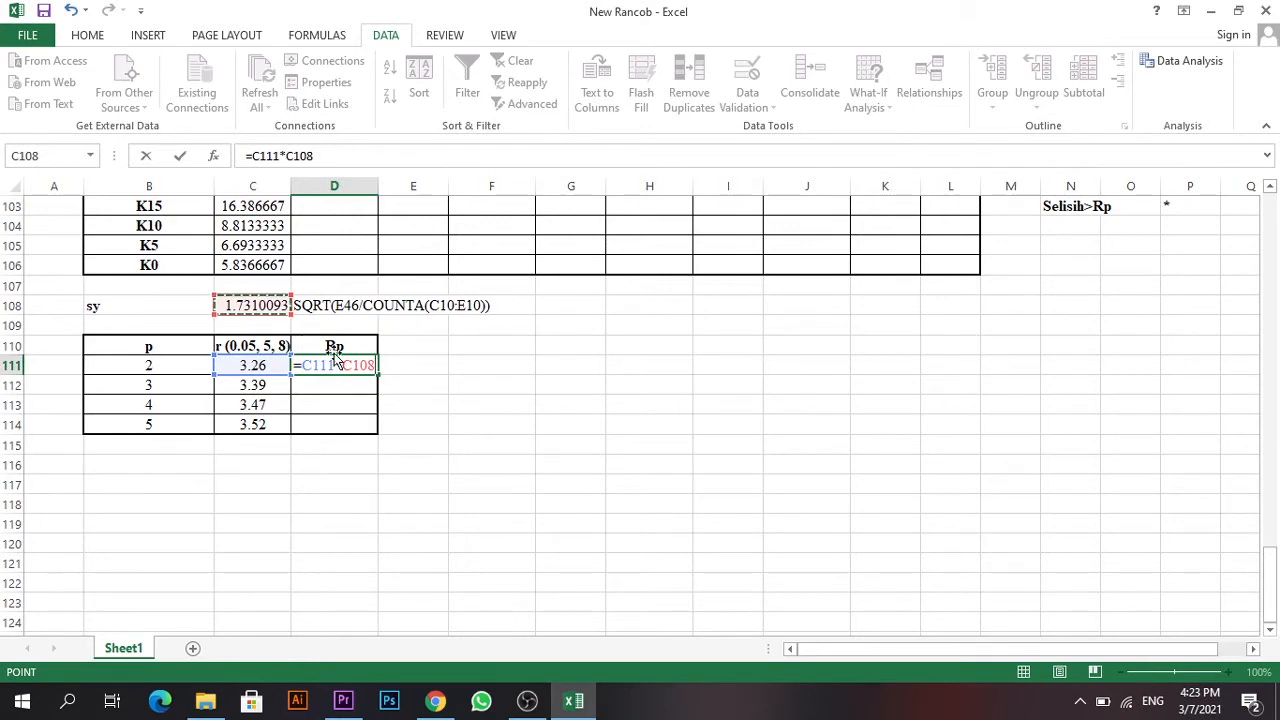
key(F4)
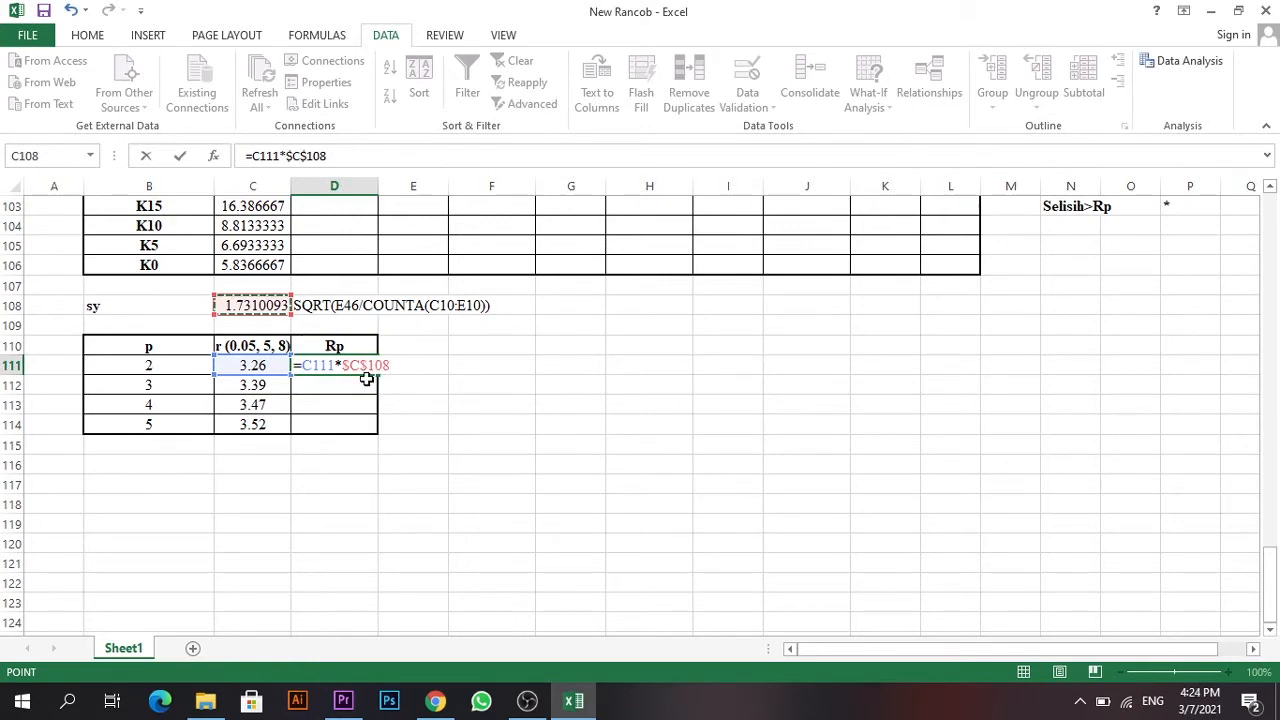
key(ctrl+Return)
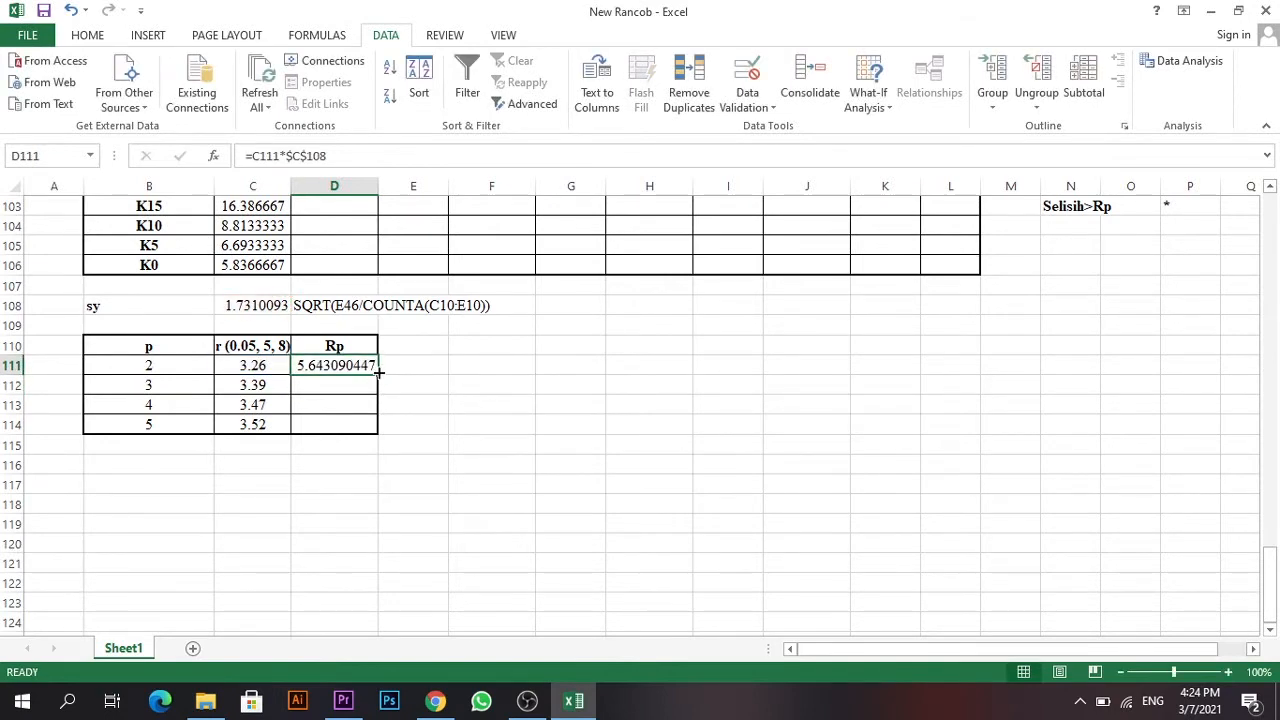
Fill the Rp formula from D111 down through D114 for p = 3 to 5.
drag(380, 378, 378, 432)
click(421, 391)
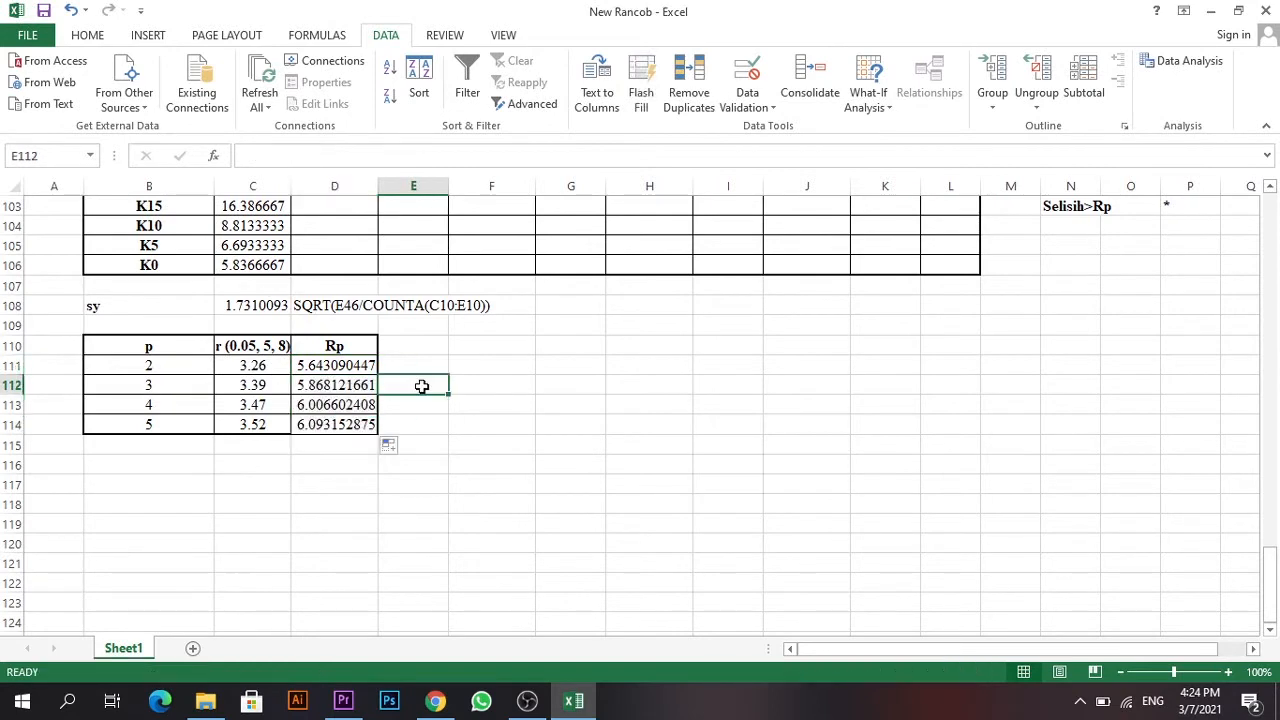
Calculate the K20 minus K15 difference in D103 with =$C$102-C103, keeping the K20 mean absolute.
scroll(416, 389, up, 2)
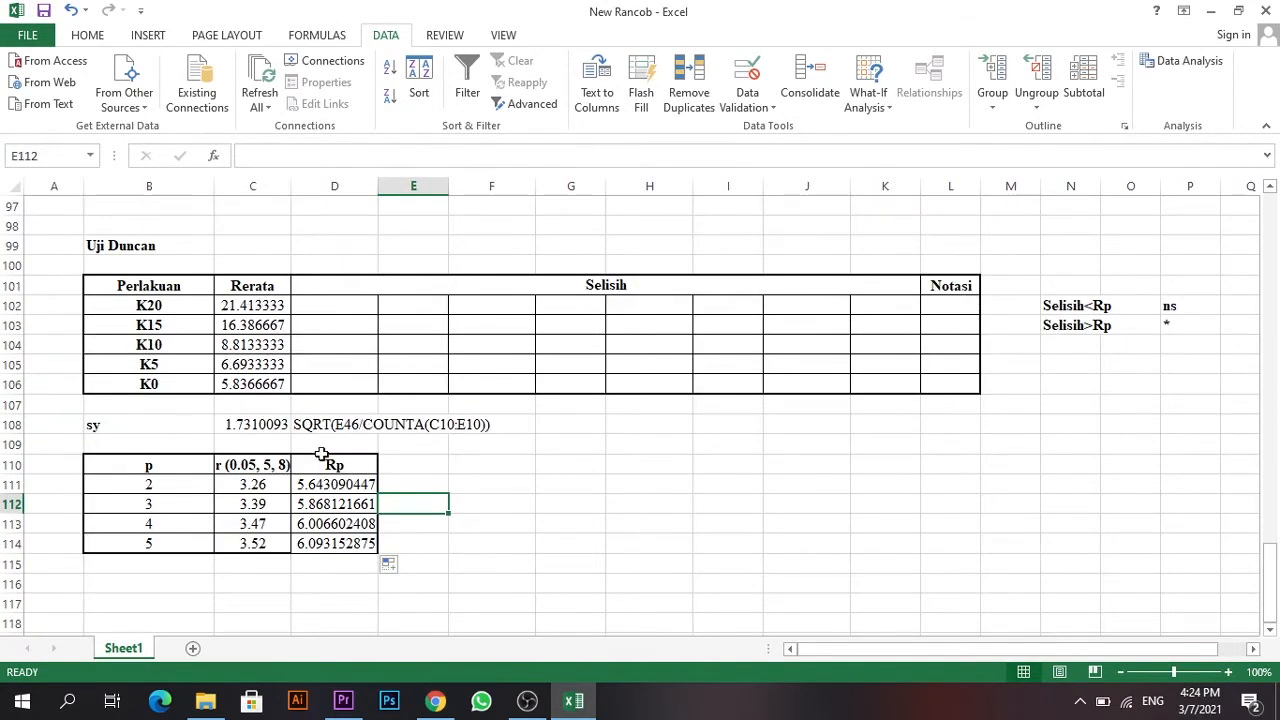
click(340, 331)
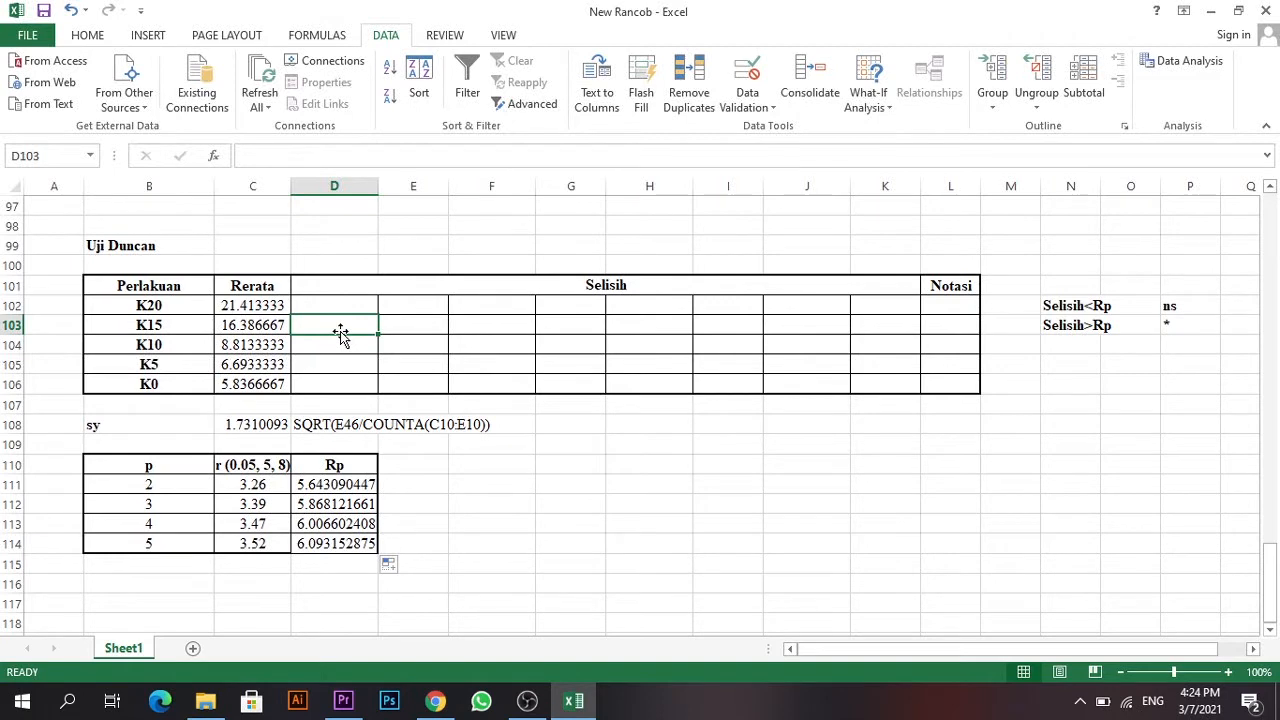
text(=)
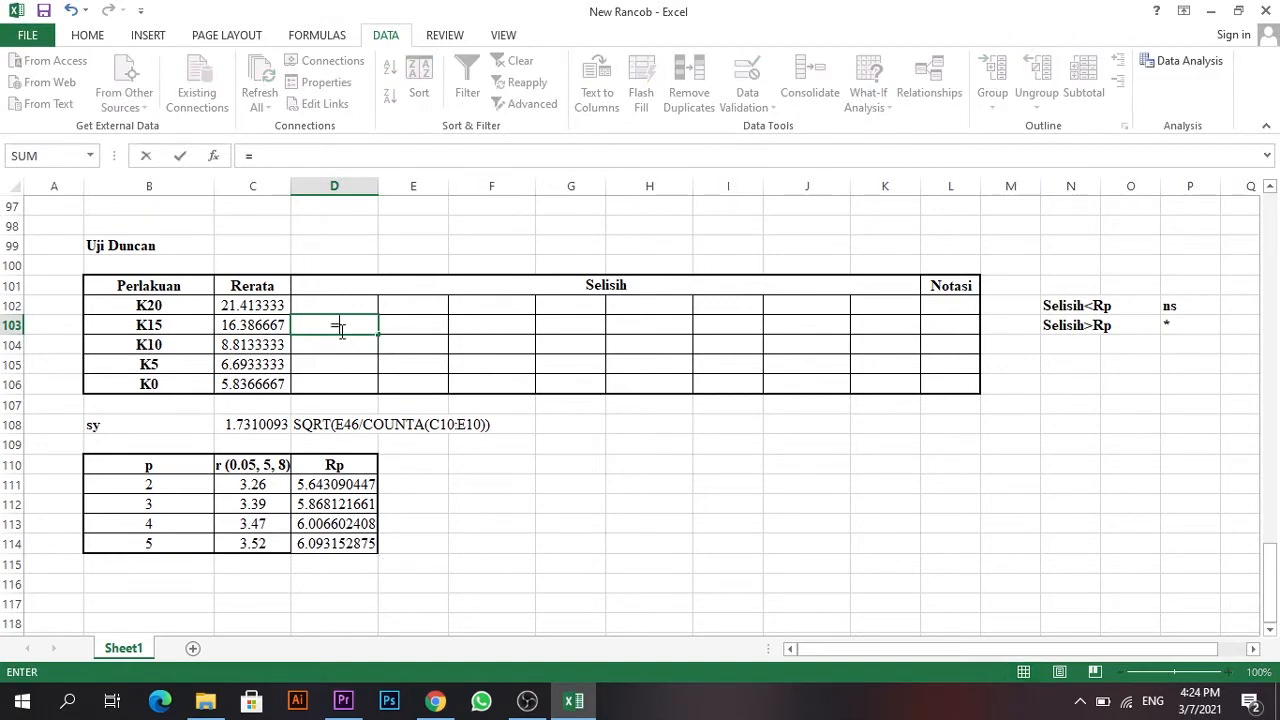
click(255, 305)
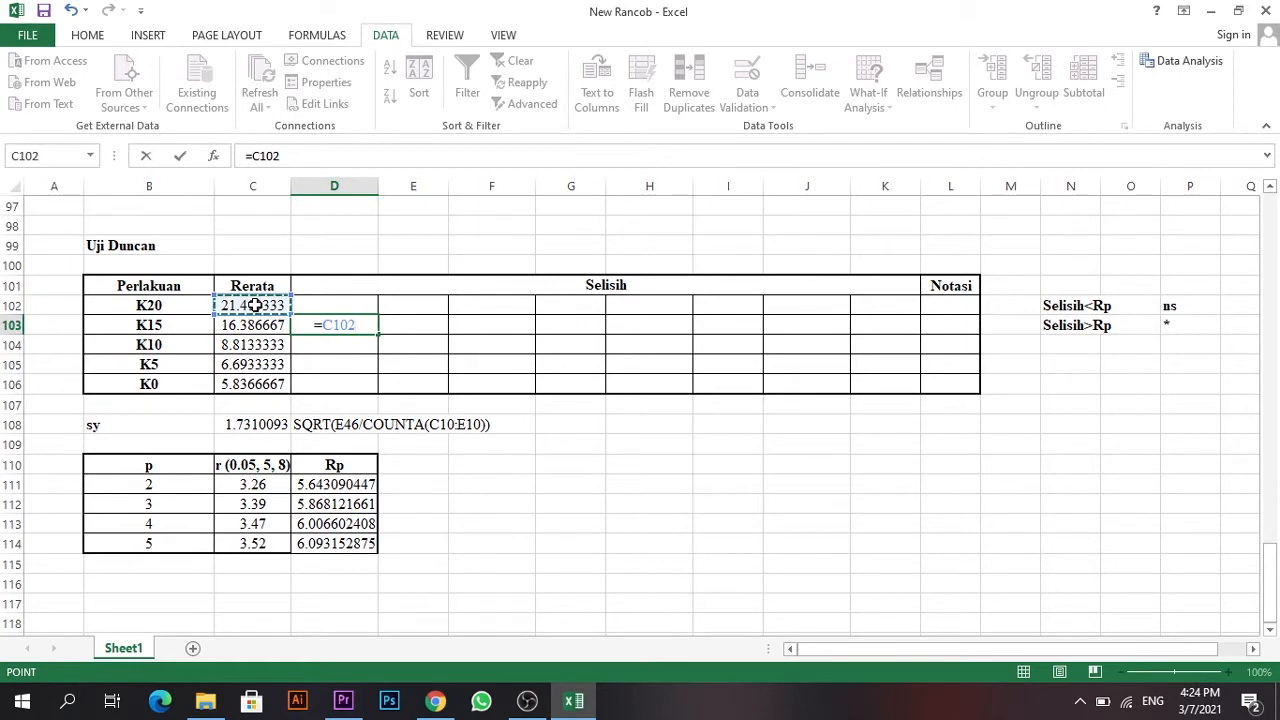
key(F4)
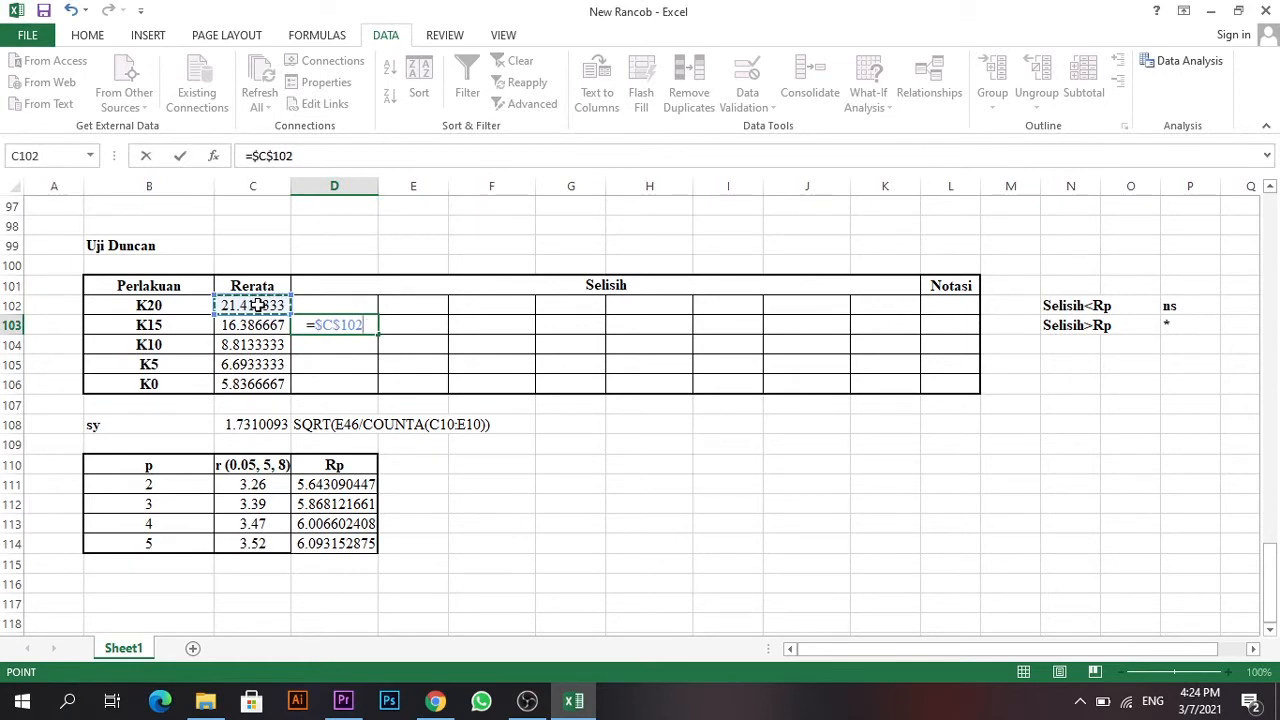
text(-)
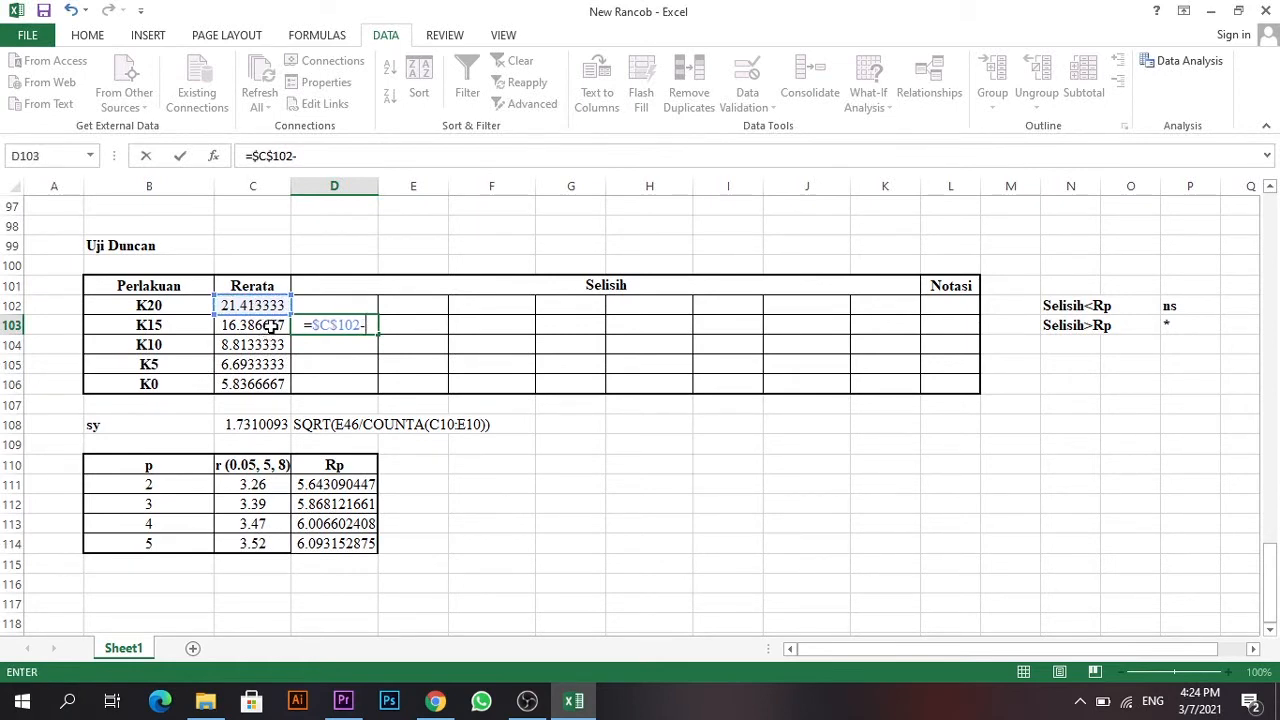
click(262, 325)
key(Return)
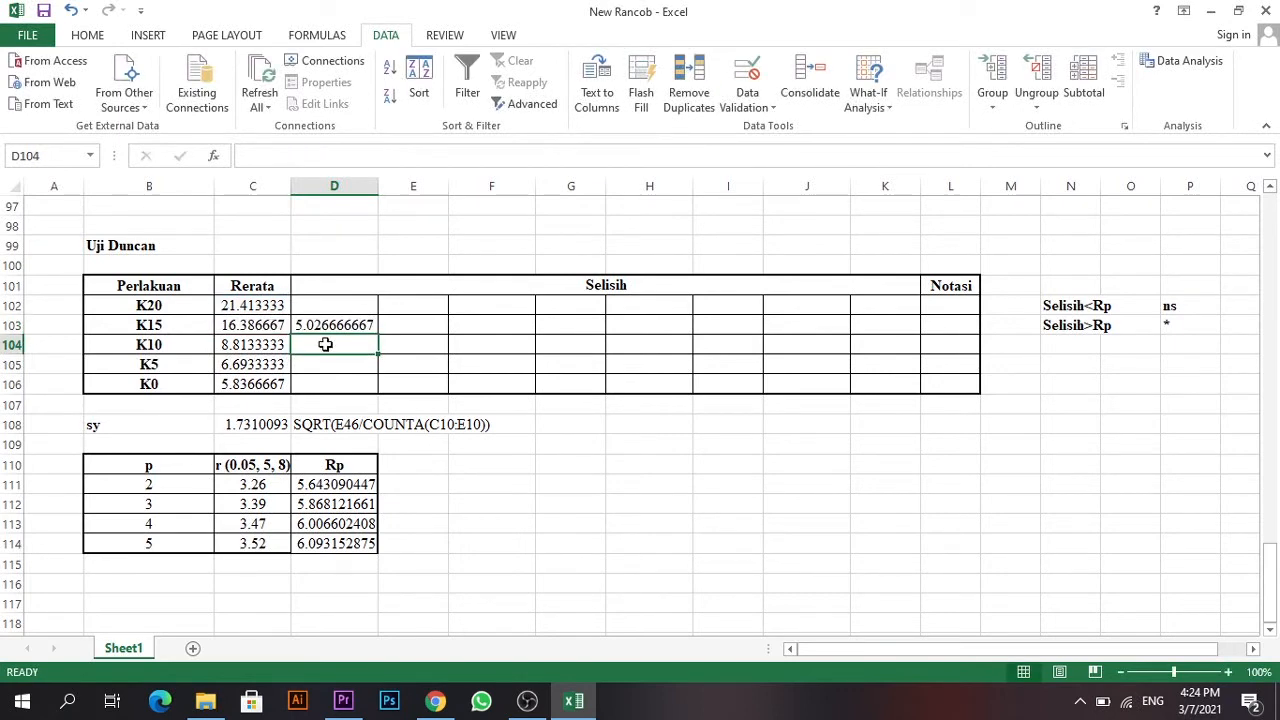
Compare the K15 difference in D103 with the Rp for p = 2 and enter ns in E103.
click(348, 323)
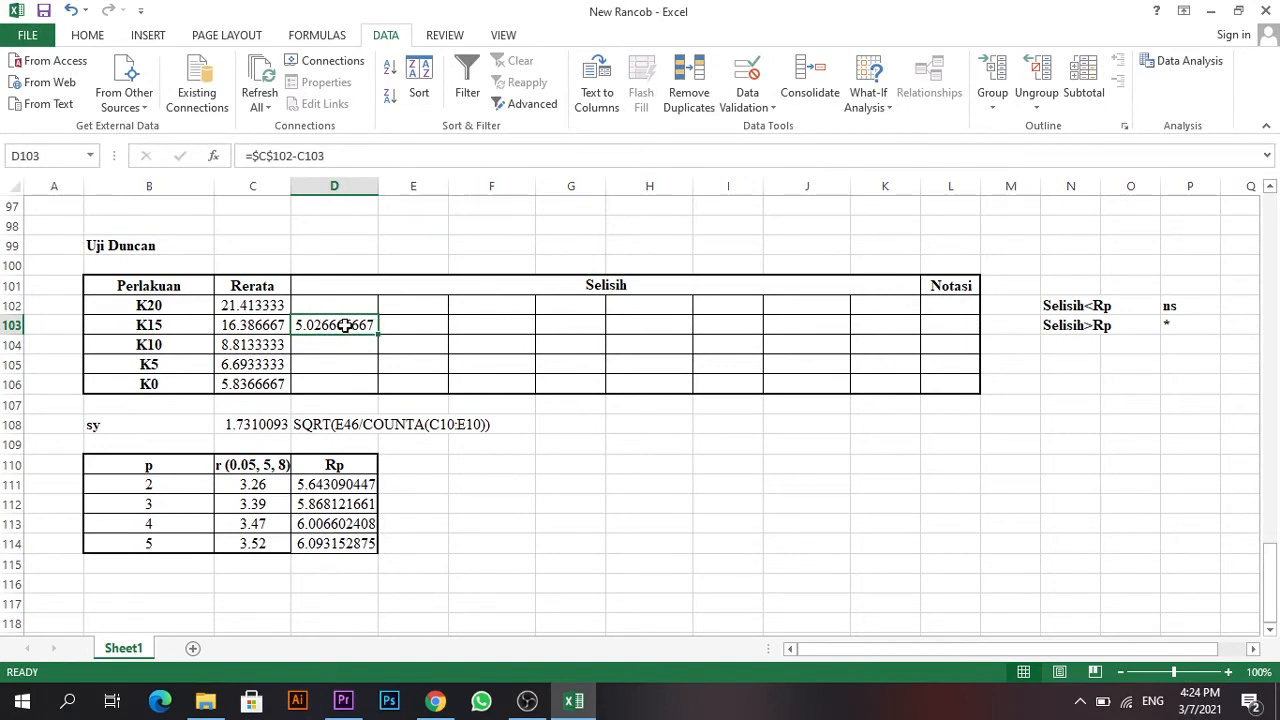
click(311, 482)
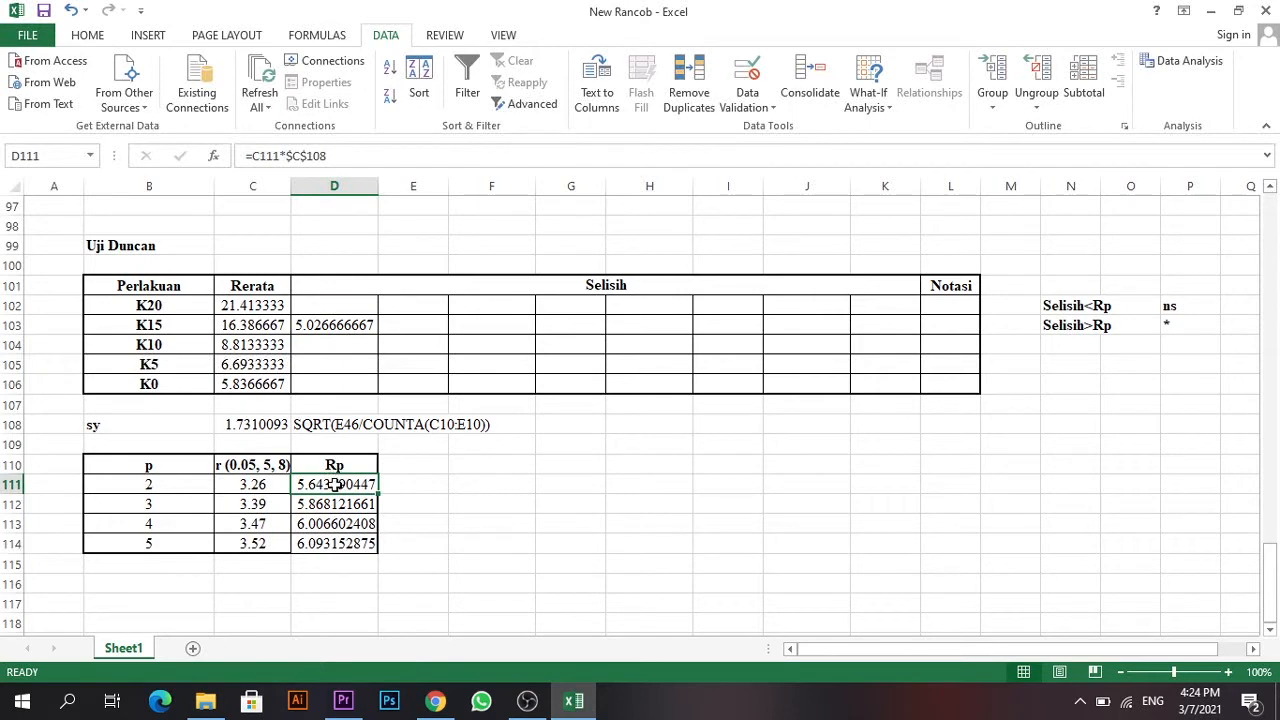
click(420, 318)
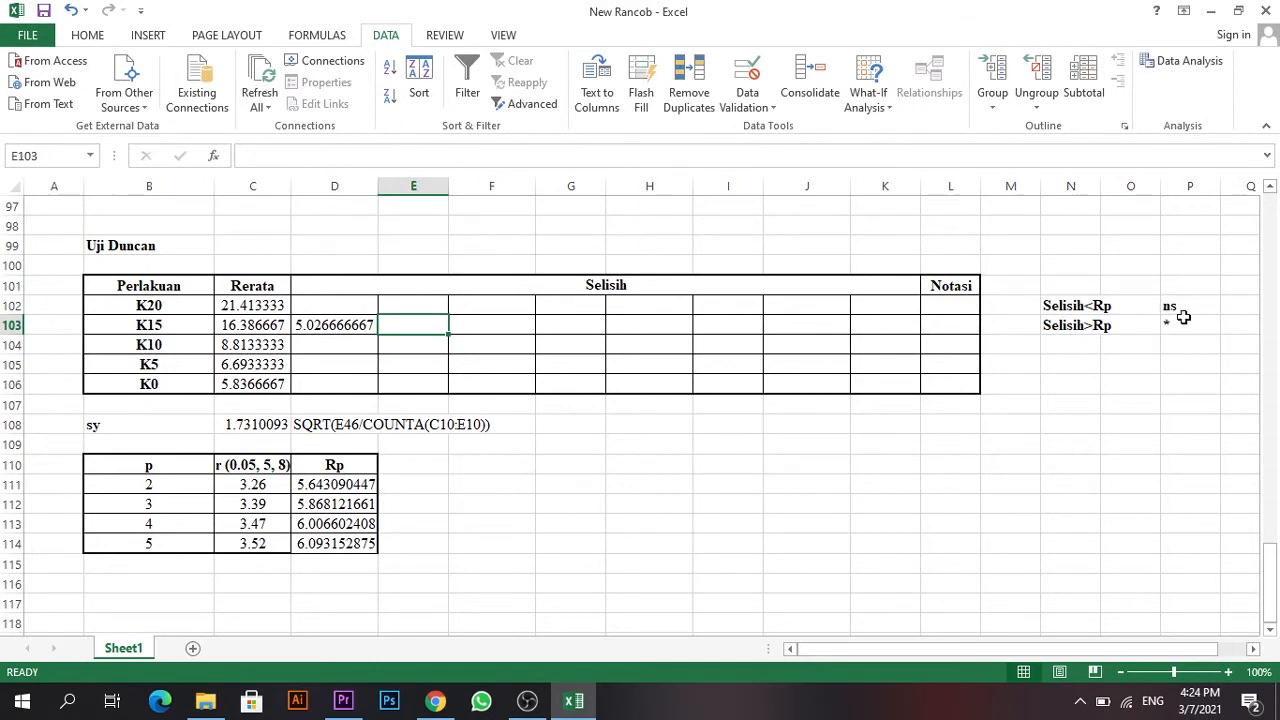
text(ns)
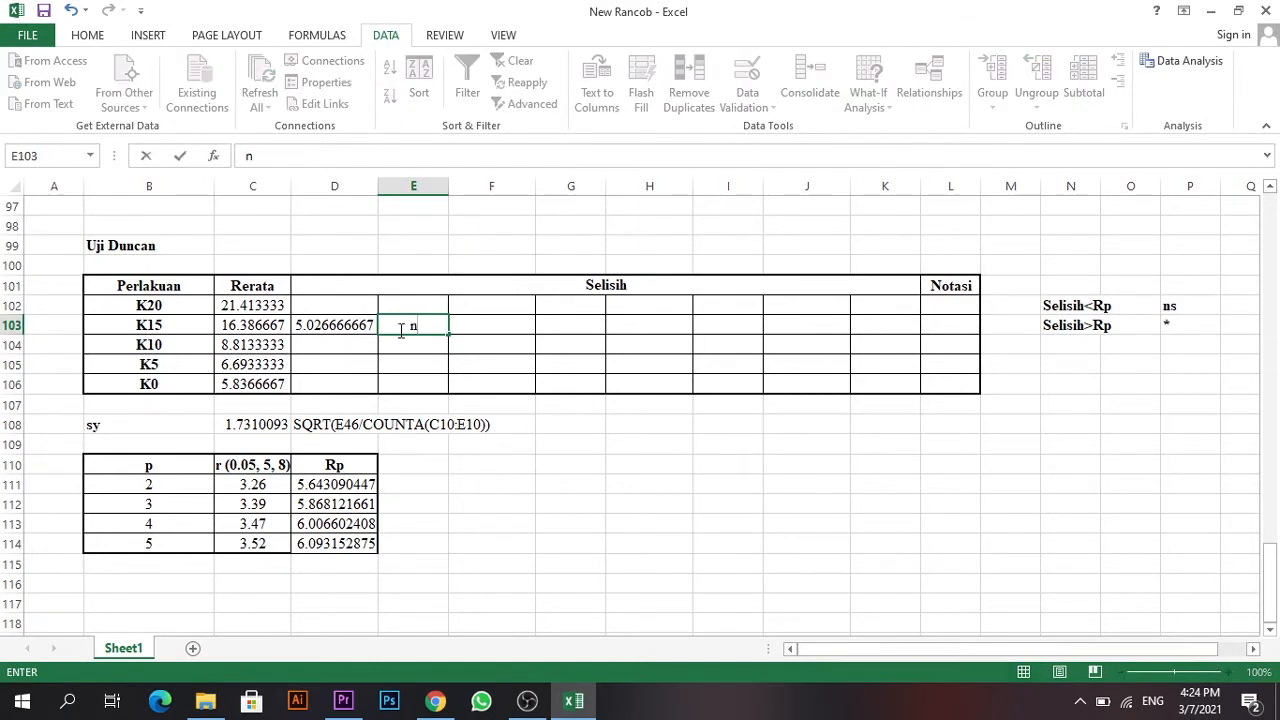
Extend the K20 difference formula to D104, compare it with the Rp for p = 3, and enter * in E104.
click(350, 325)
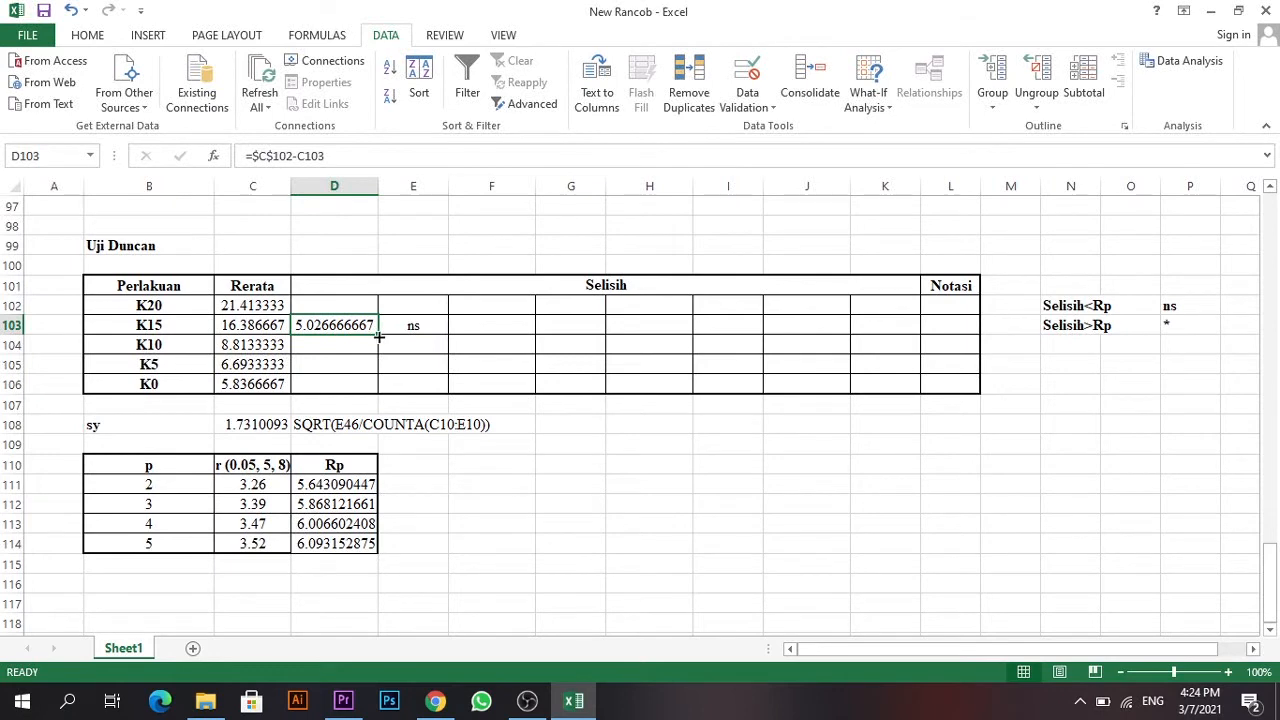
drag(379, 338, 381, 352)
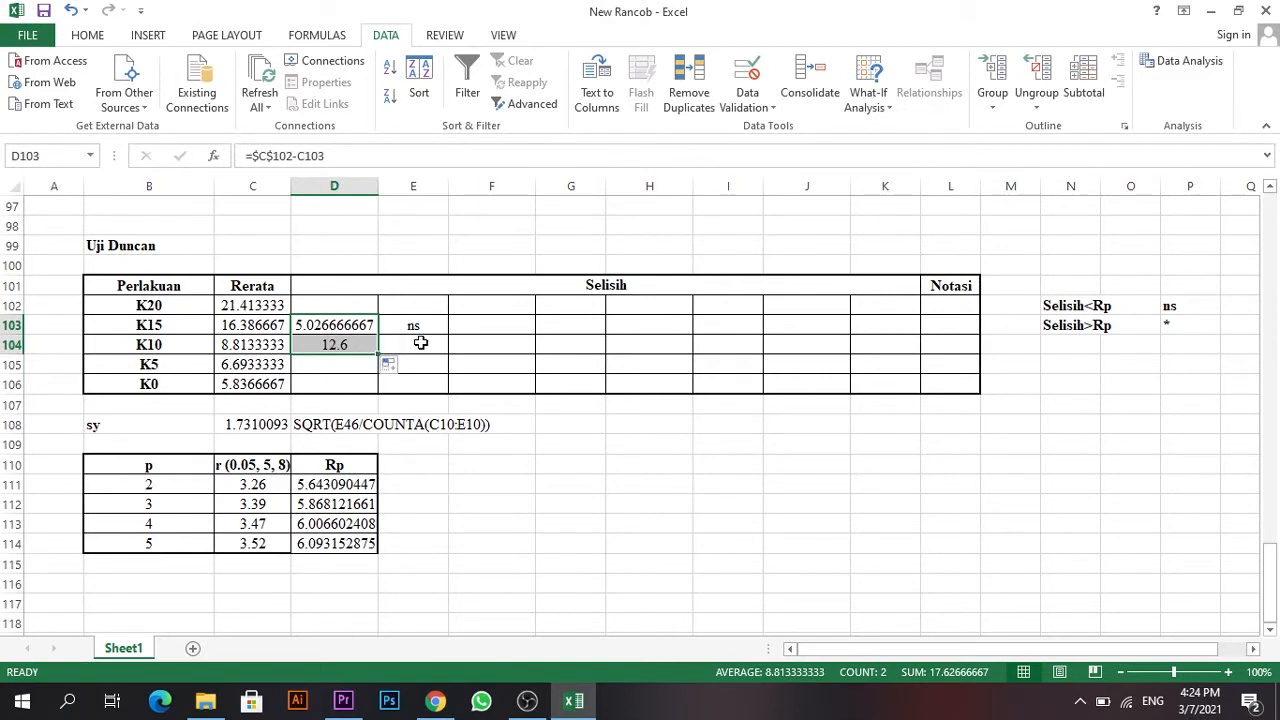
click(421, 343)
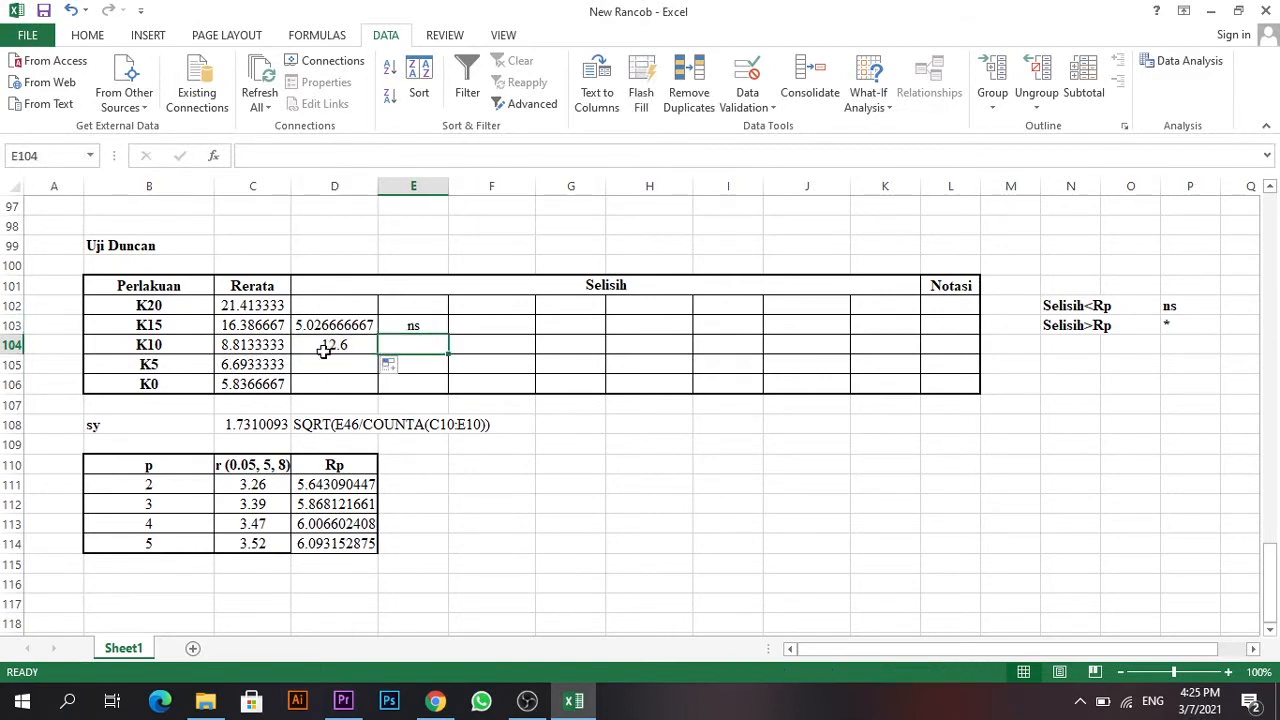
click(337, 507)
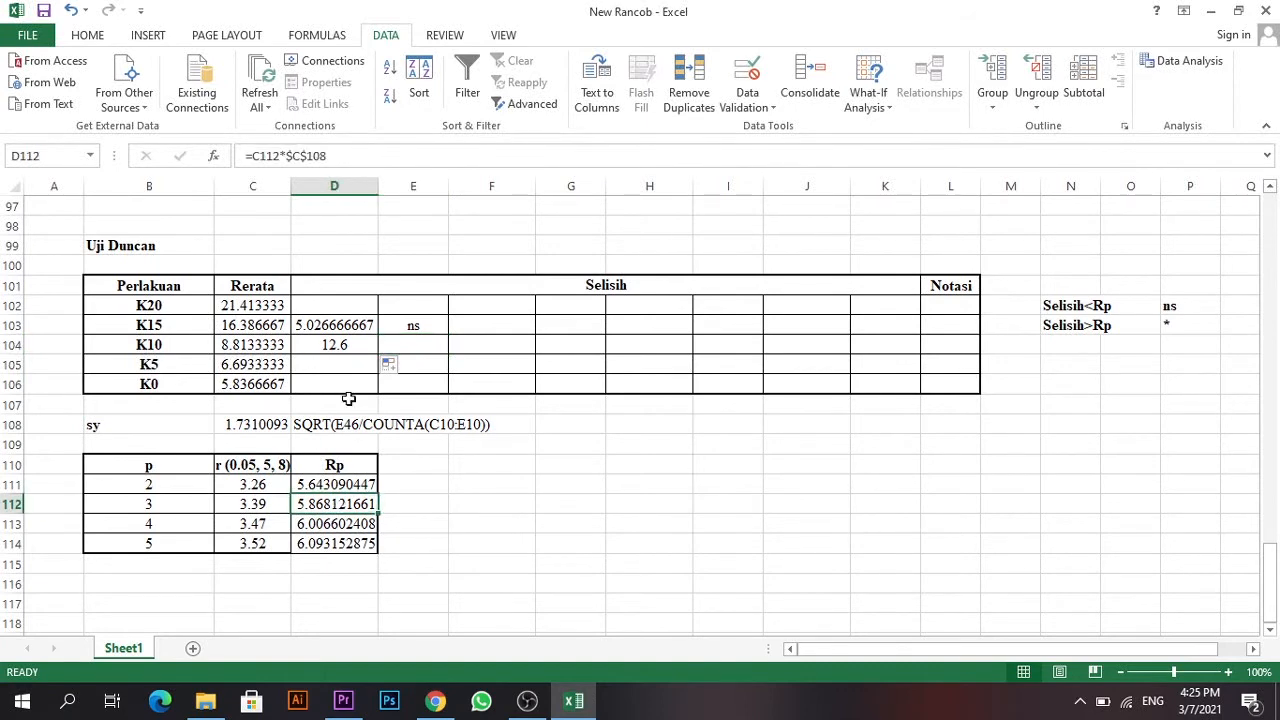
click(409, 341)
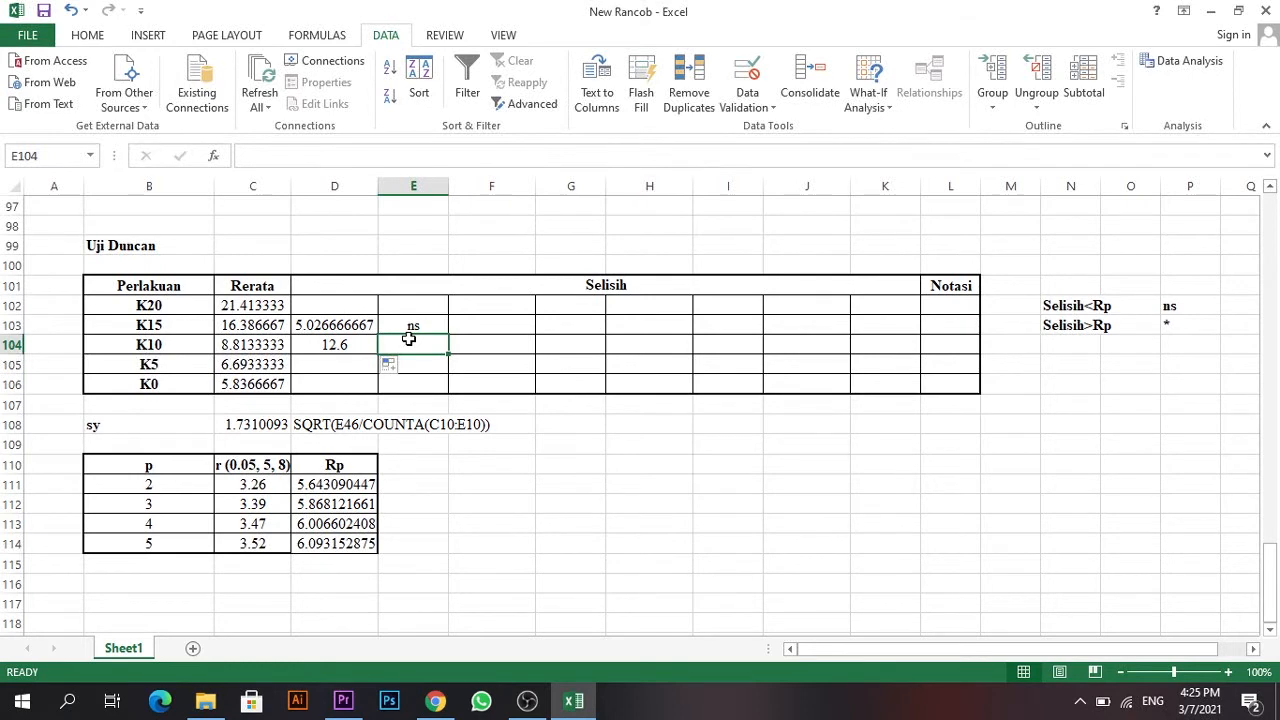
text(*)
Fill the K20 difference formula down to D106 and the * mark from E104 down to E106.
click(326, 349)
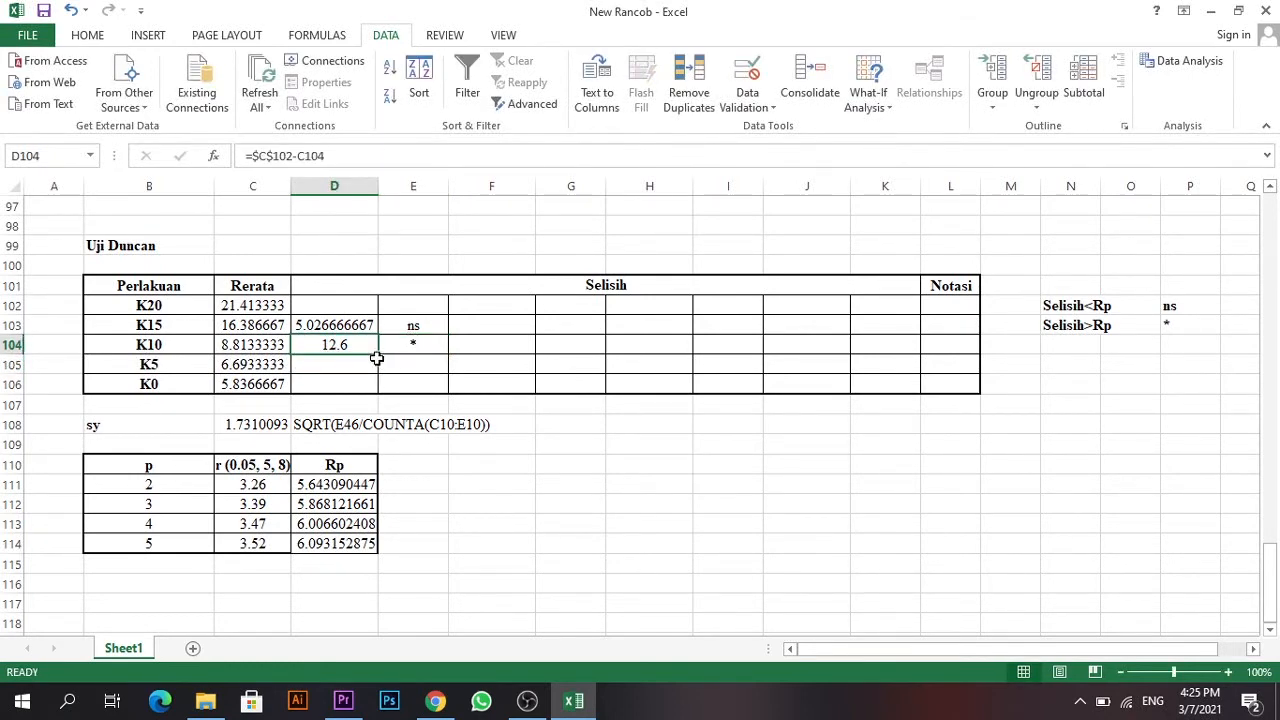
drag(380, 353, 380, 372)
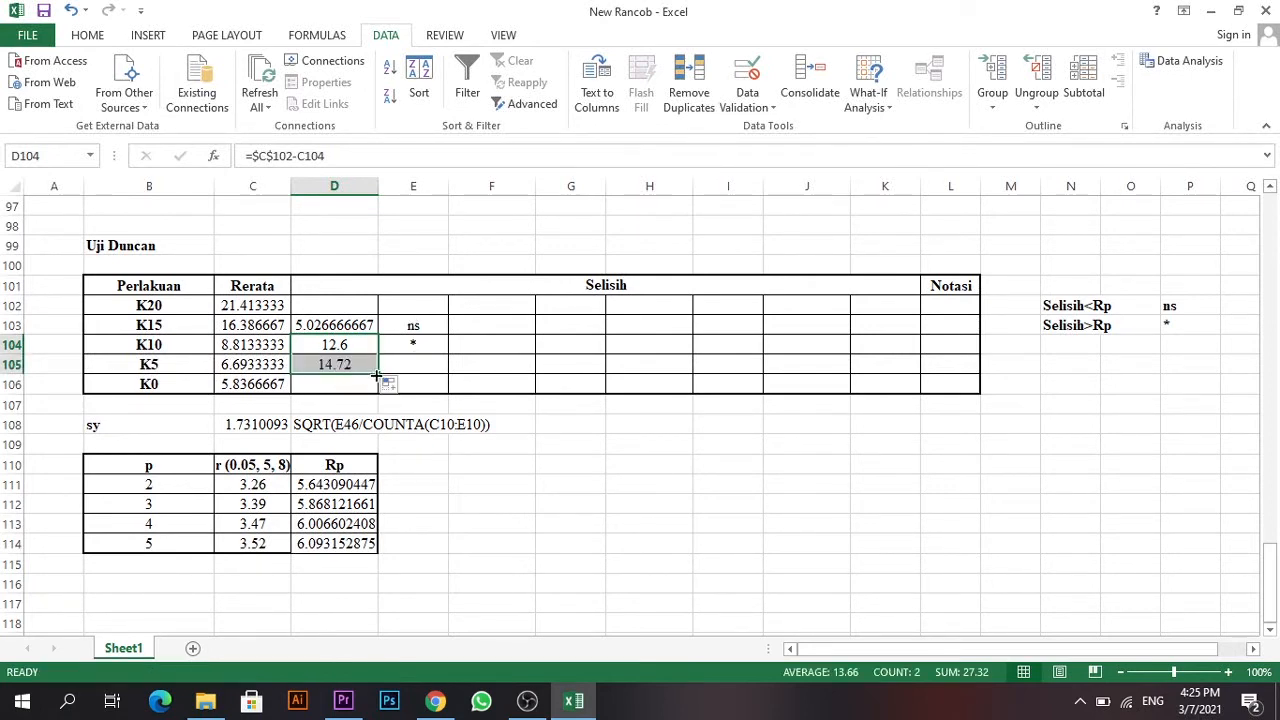
drag(378, 375, 380, 393)
click(428, 343)
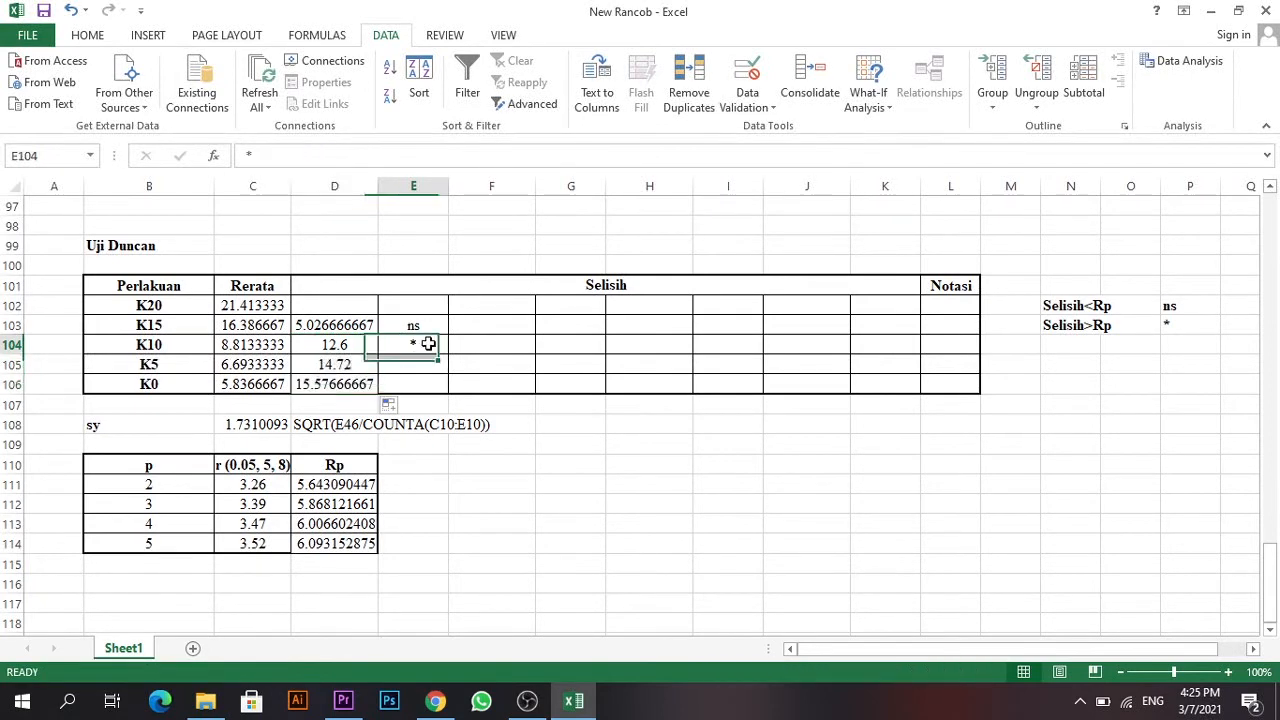
drag(448, 353, 450, 395)
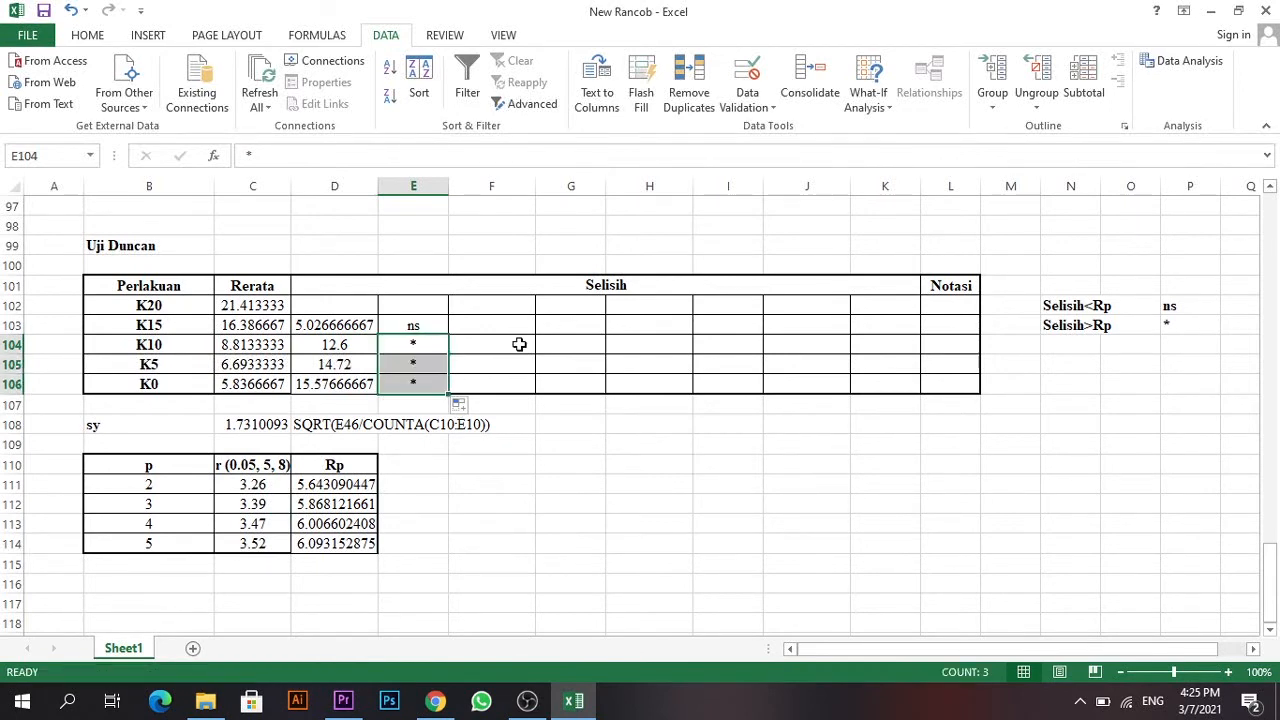
Calculate the K15 minus K10 difference in F104 with =$C$103-C104, keeping the K15 mean absolute.
click(468, 347)
text(=)
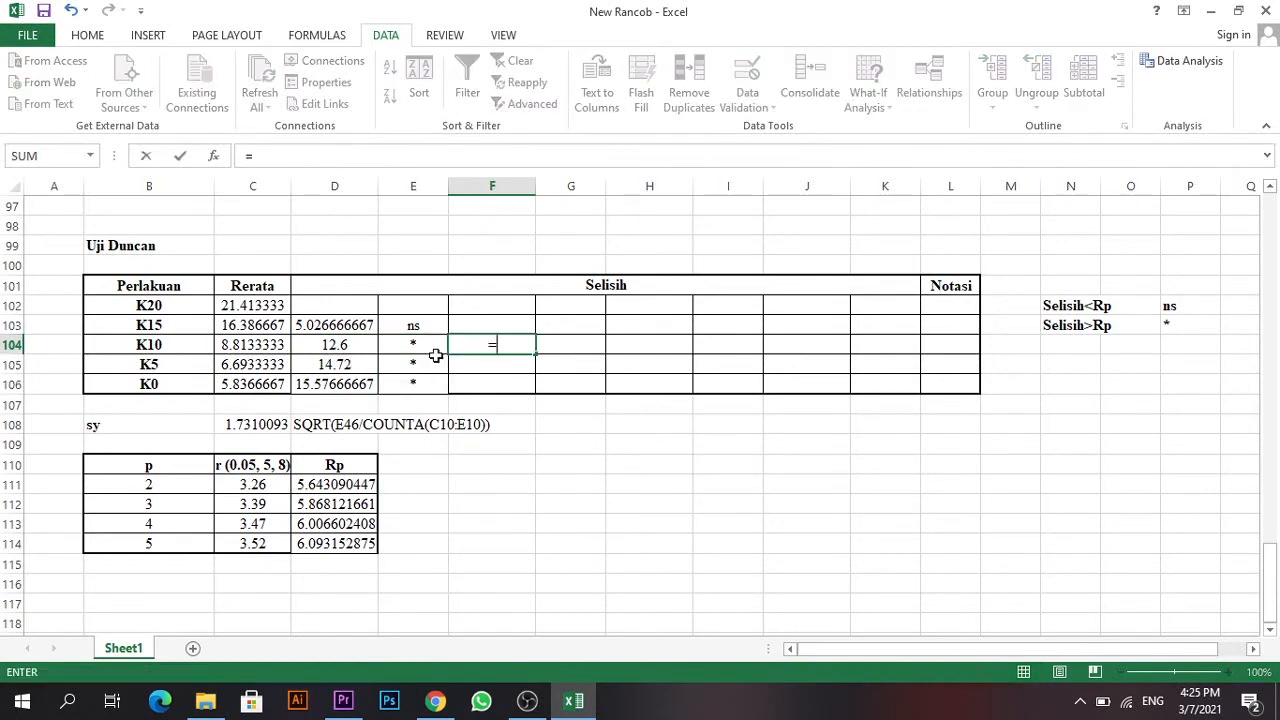
click(265, 328)
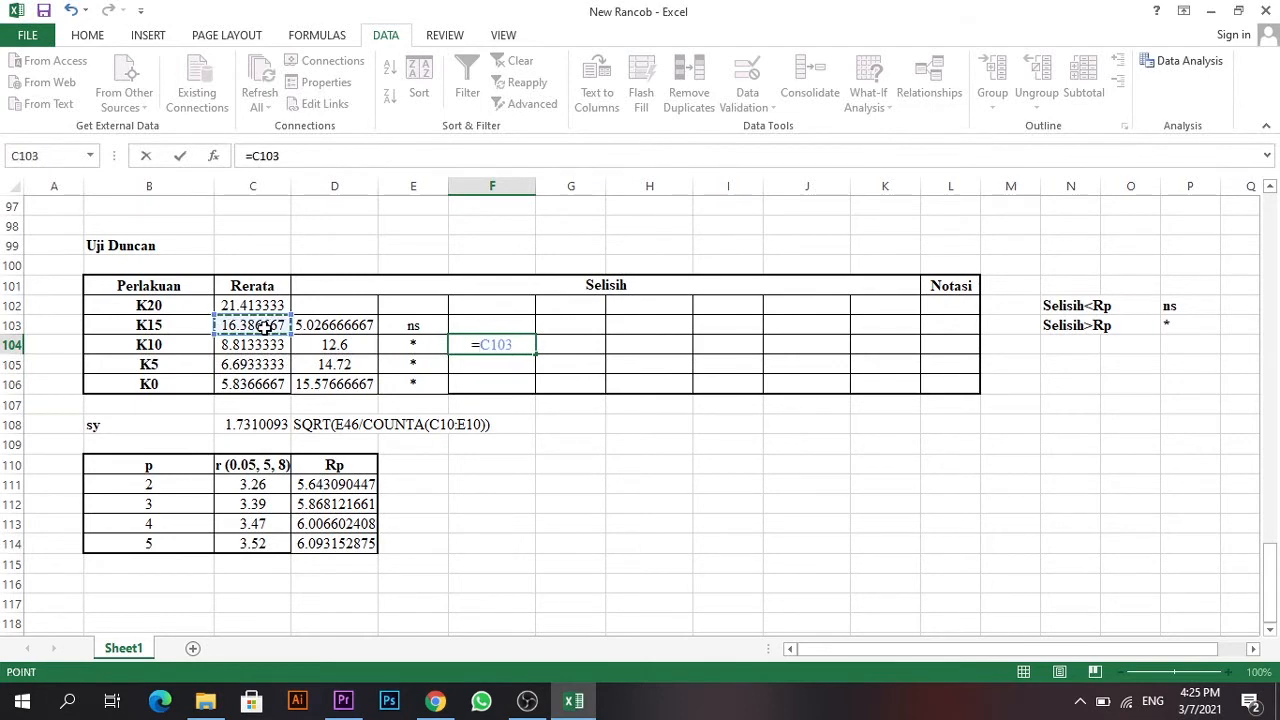
key(F4)
text(=)
key(BackSpace)
text(-)
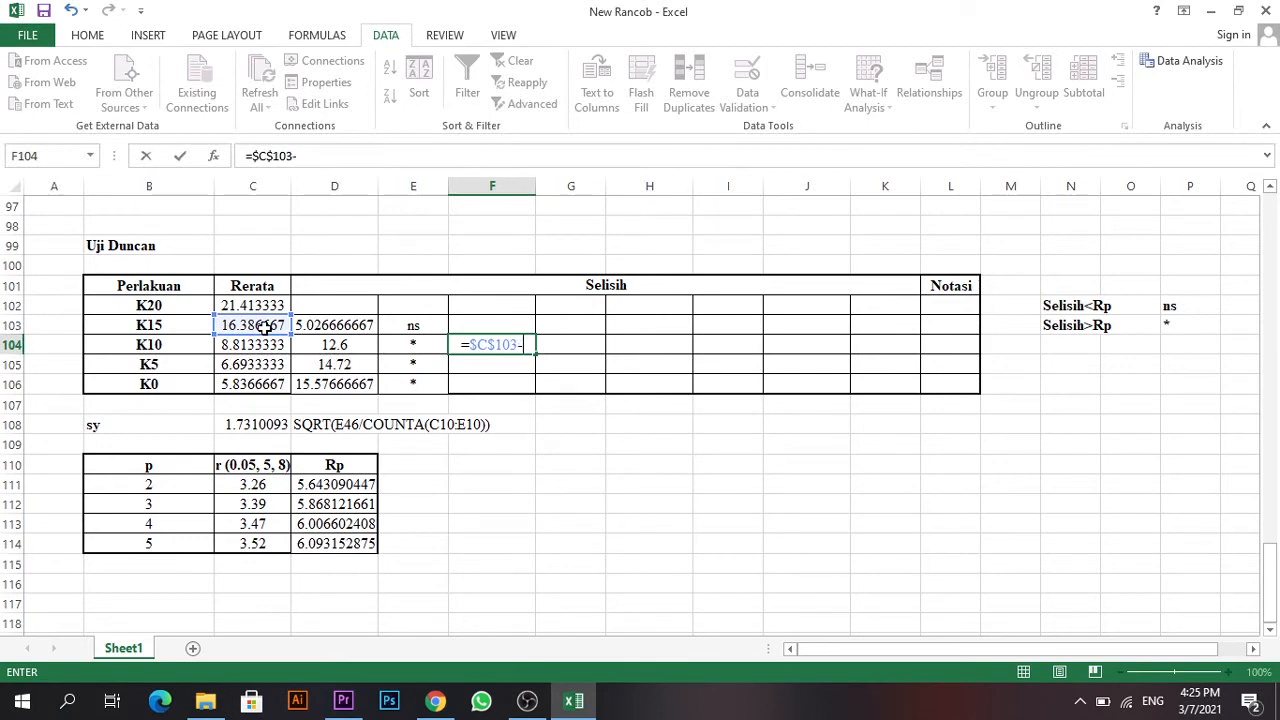
click(270, 350)
key(Return)
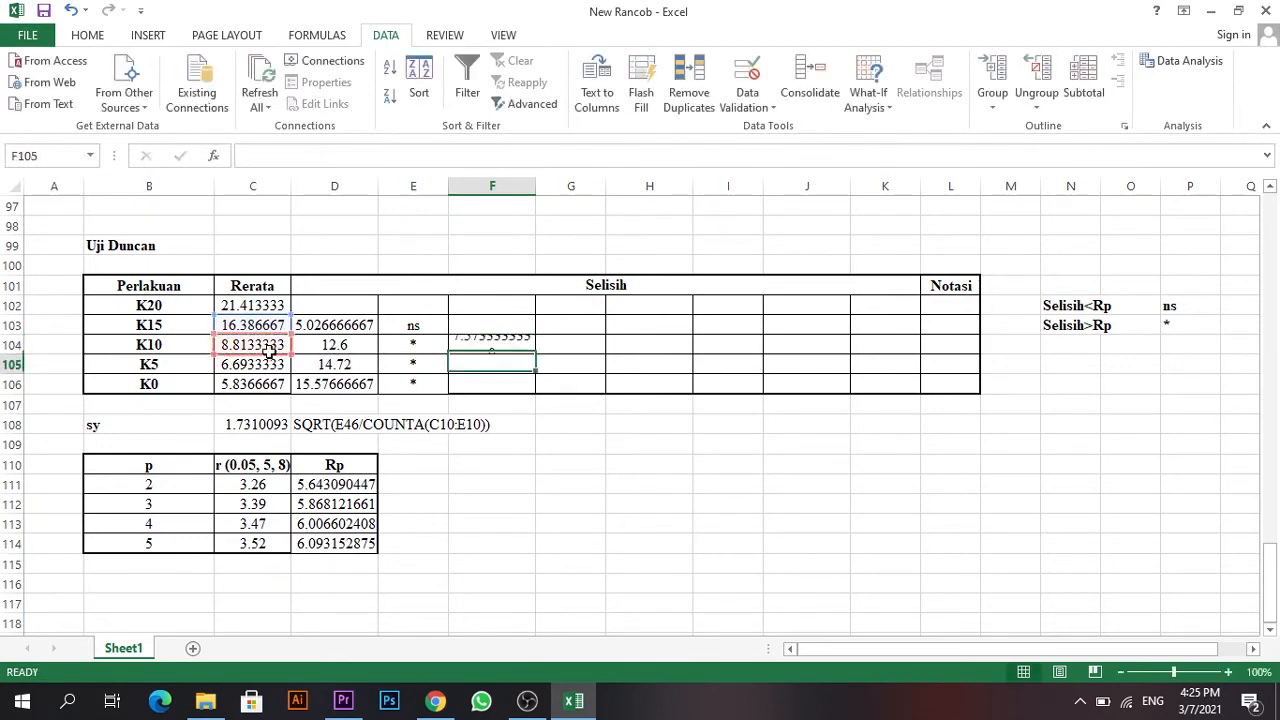
Mark the K15 minus K10 difference in F104 as significant by entering * in G104.
click(490, 345)
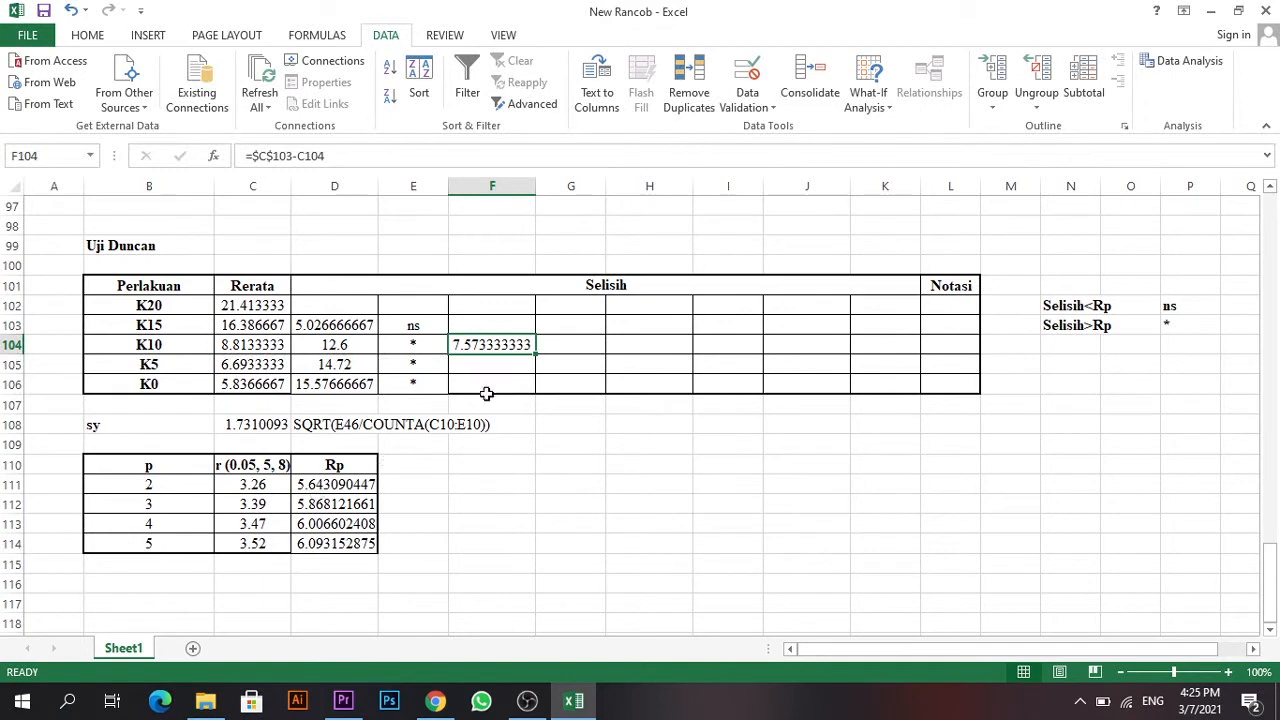
click(563, 344)
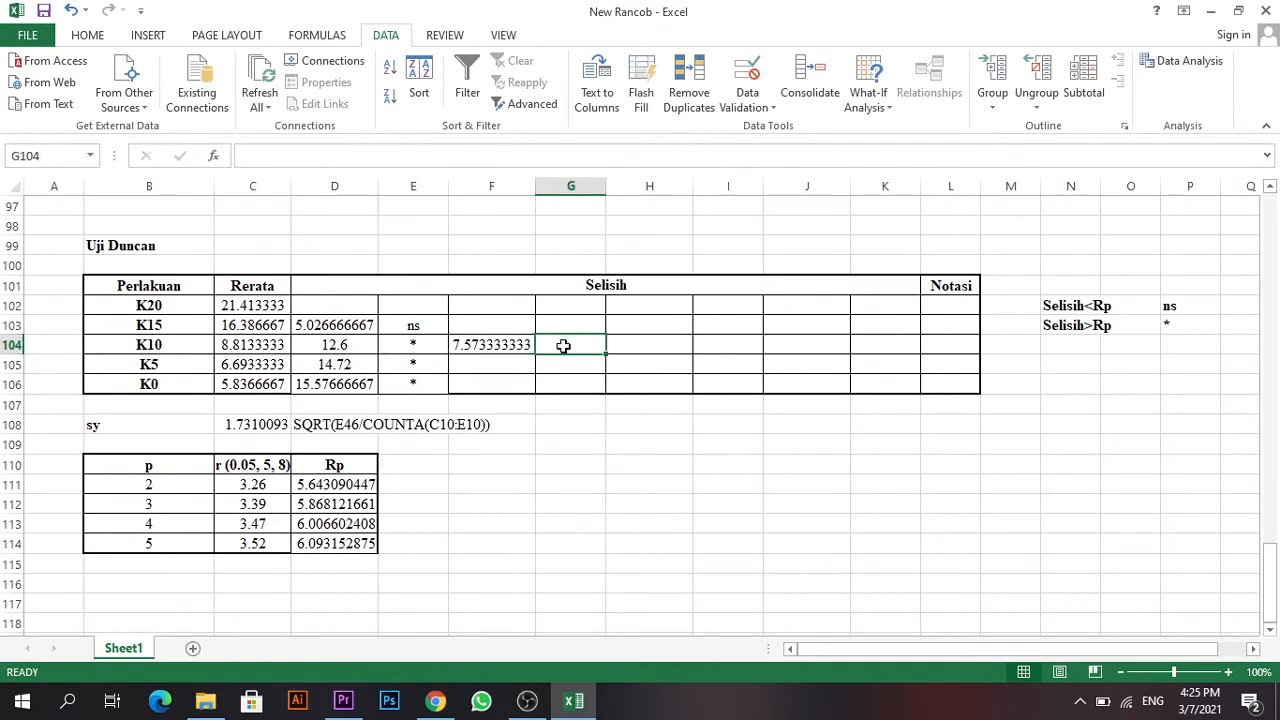
text(*)
Fill the K15 difference formula from F104 down to F106 and the * mark from G104 down to G106.
click(515, 343)
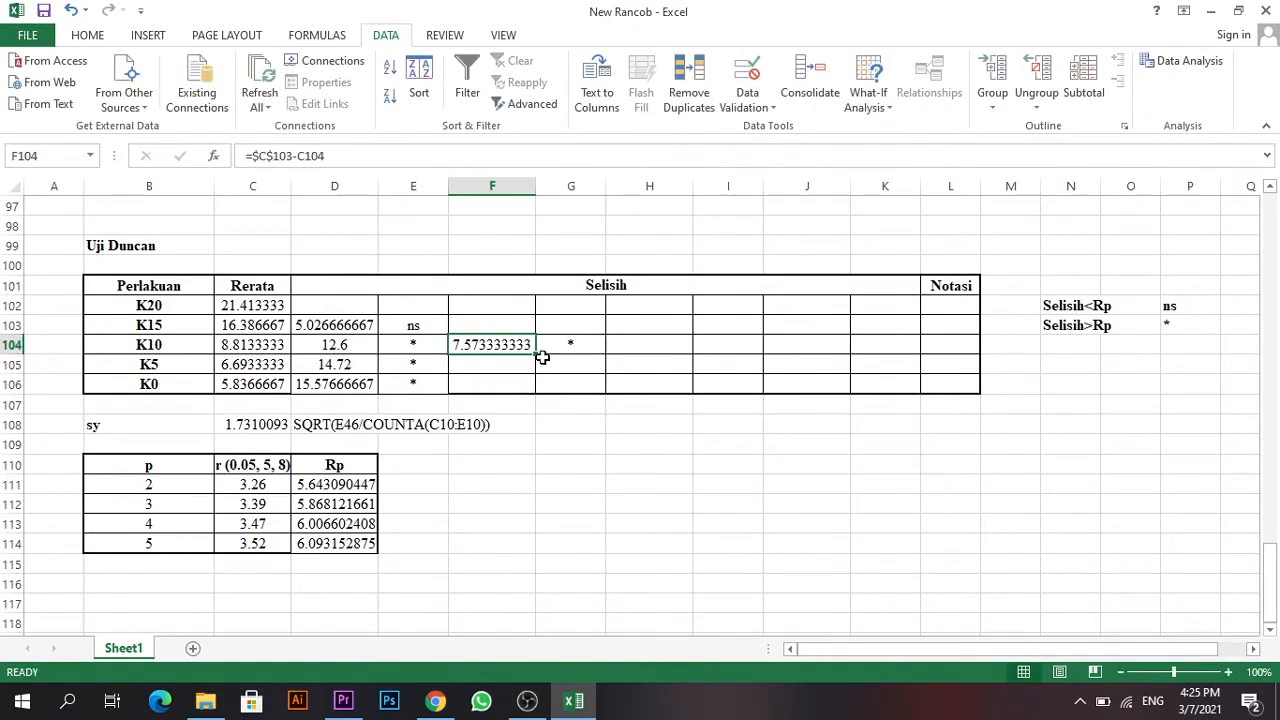
drag(537, 355, 536, 396)
click(577, 369)
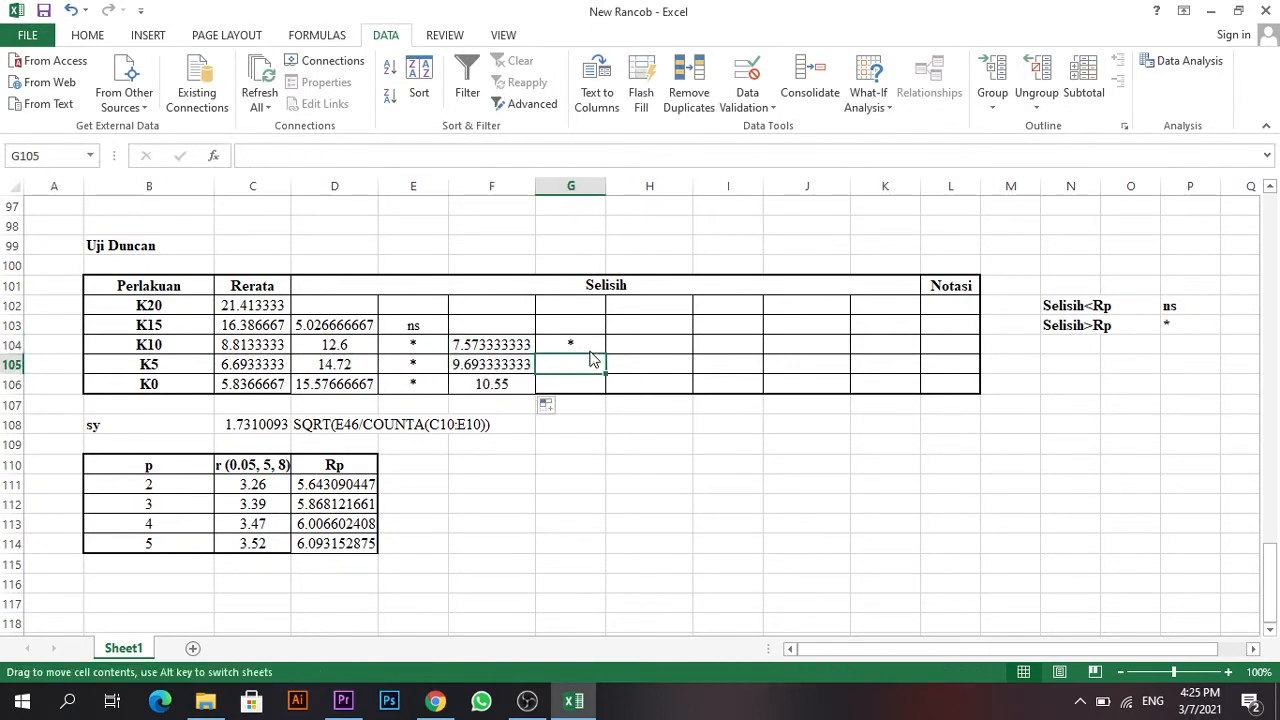
click(595, 346)
drag(606, 354, 601, 404)
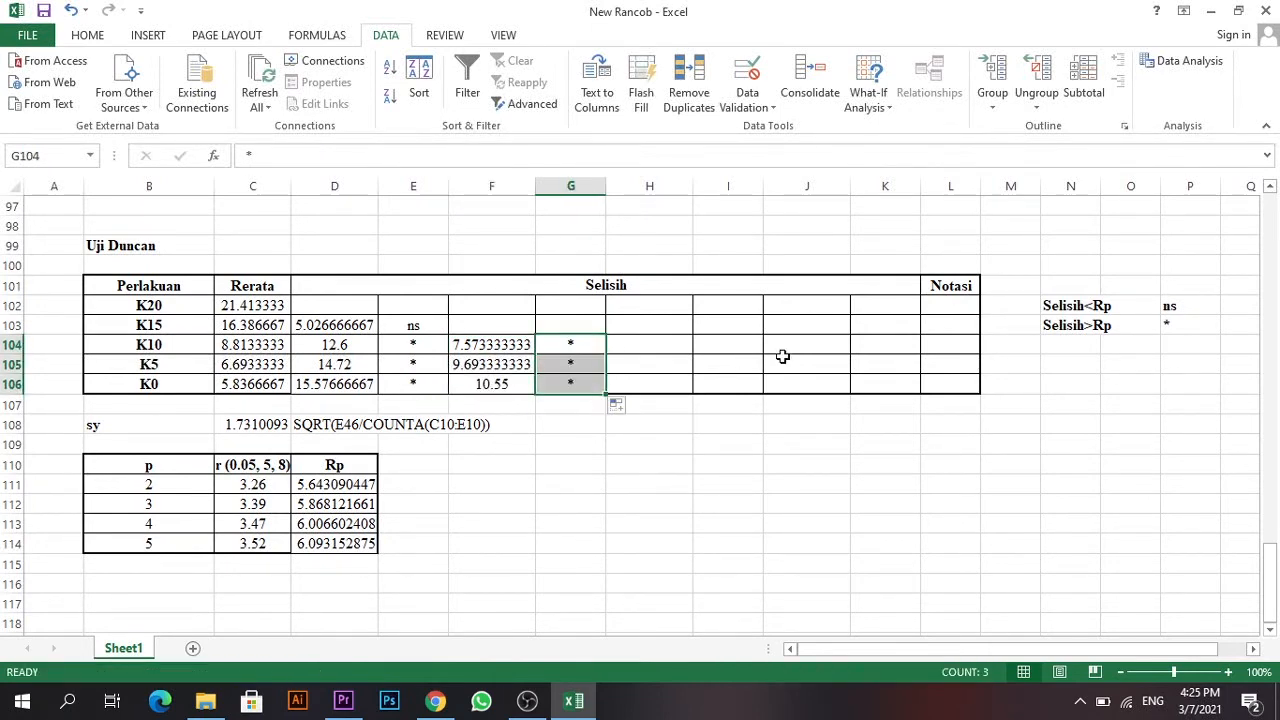
Calculate the K10 minus K5 difference in H104 with =$C$104-C105, keeping the K10 mean absolute.
click(661, 346)
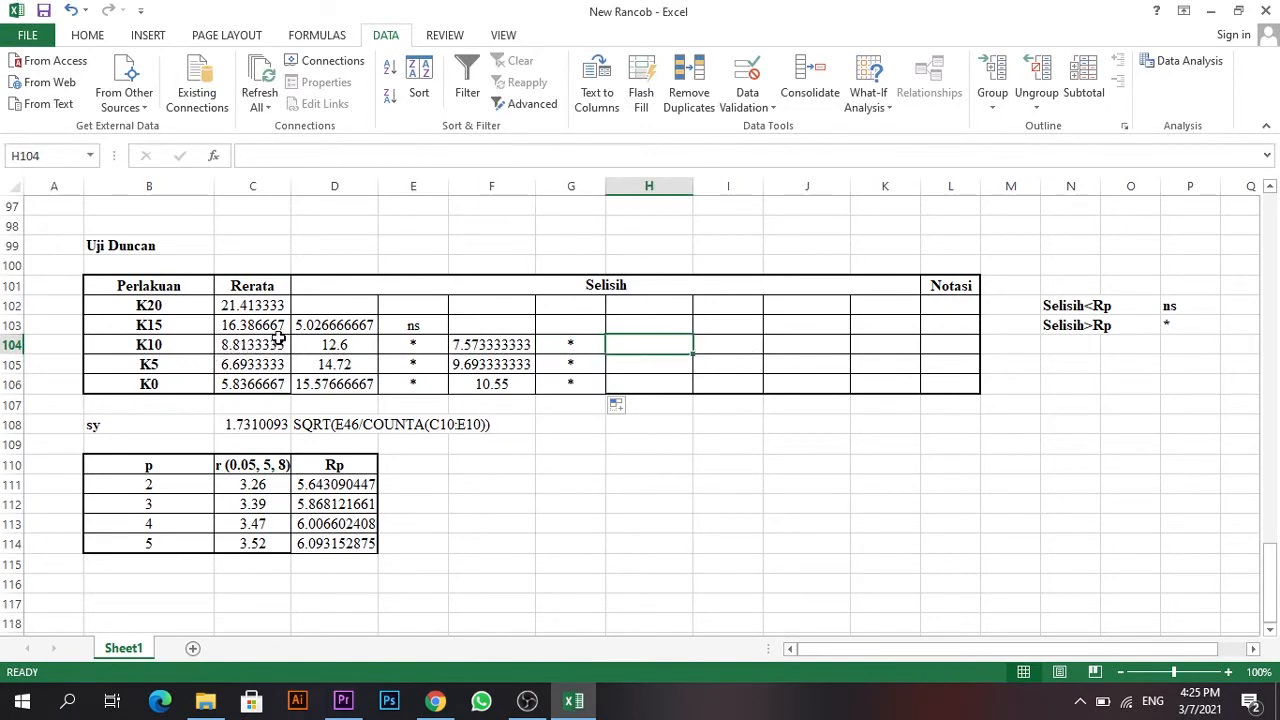
text(=)
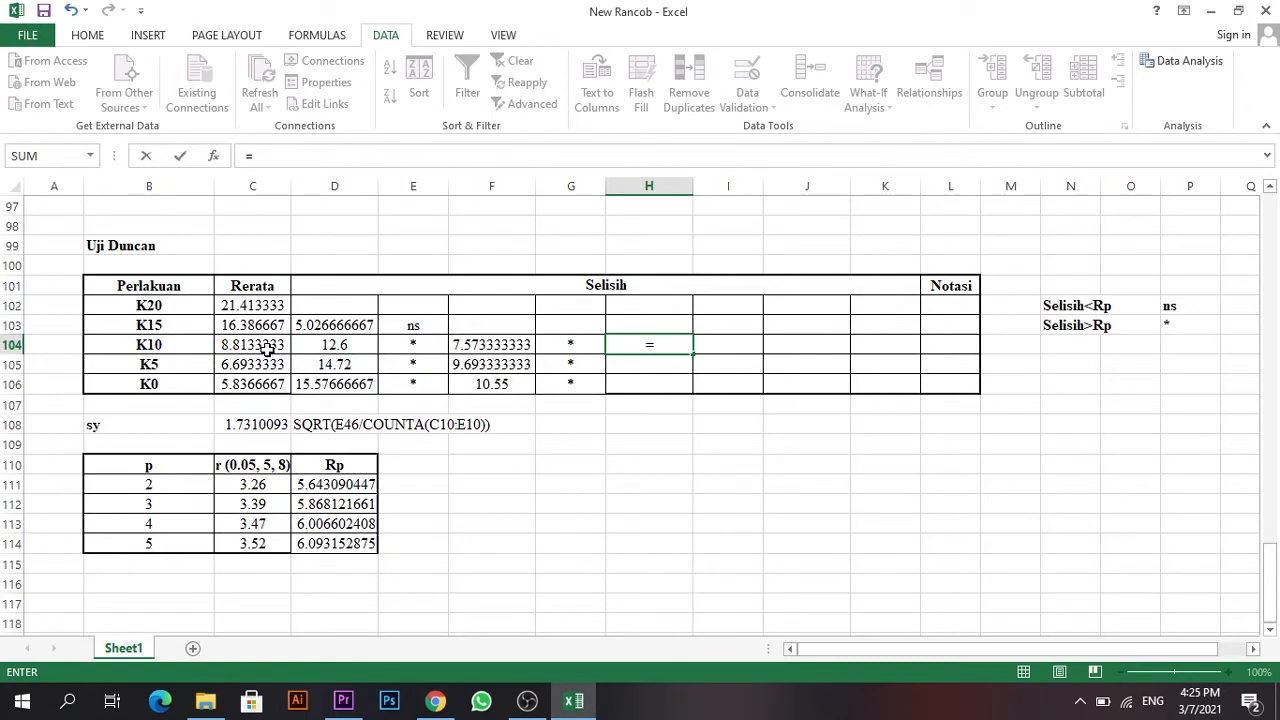
click(268, 346)
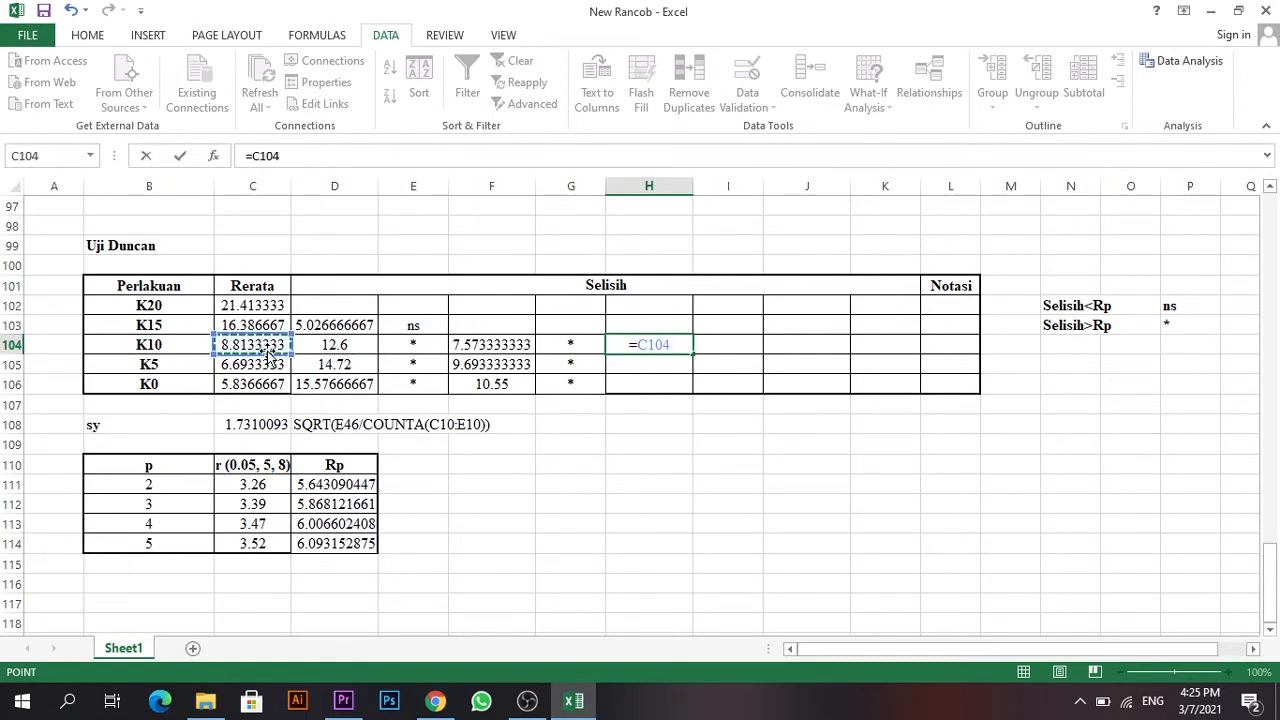
key(F4)
text(-)
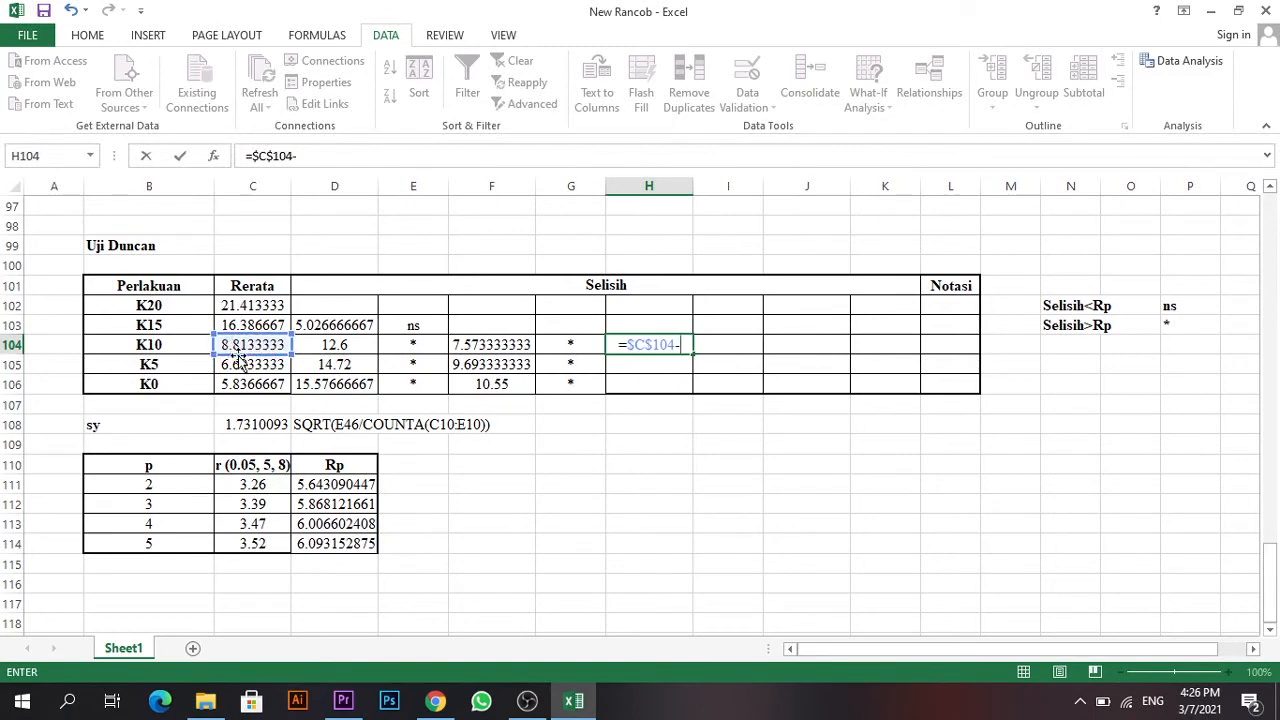
click(255, 364)
key(Return)
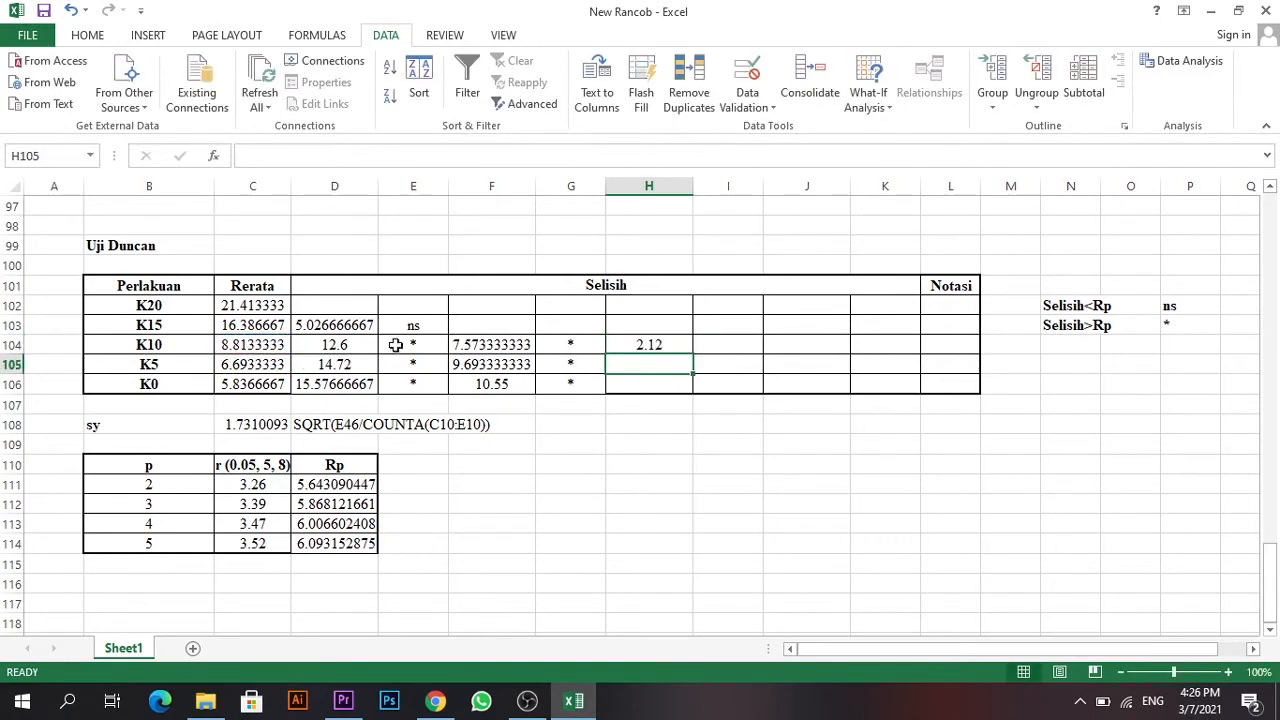
Fill the K10 difference formula from H104 down to H106.
click(660, 348)
drag(690, 376, 694, 391)
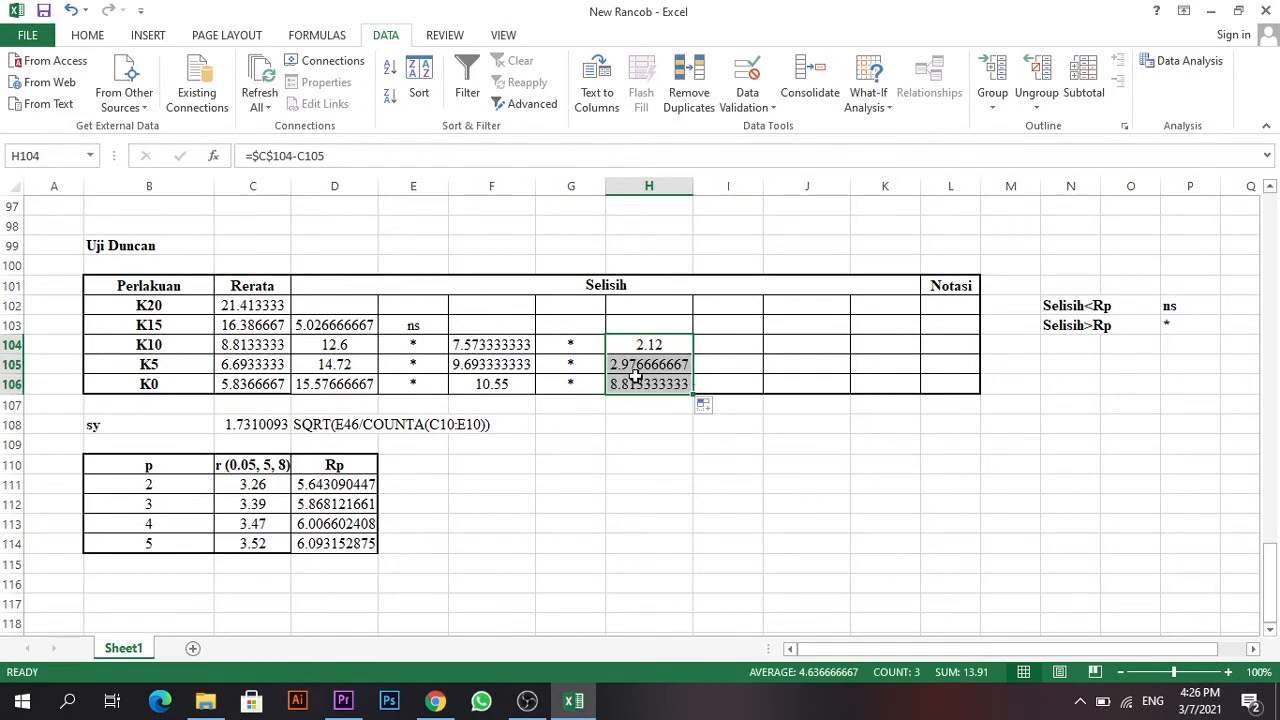
click(680, 343)
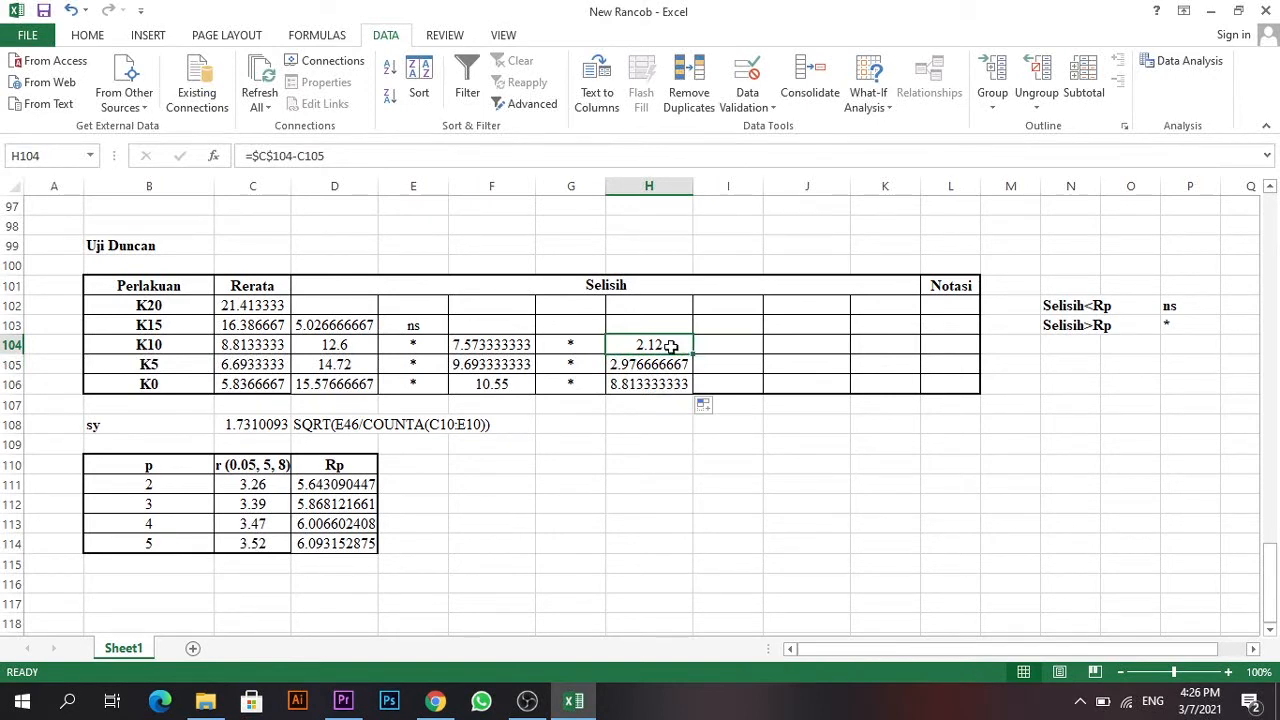
Clear the misplaced K10 difference formulas from H104, H105 and H106.
double_click(661, 344)
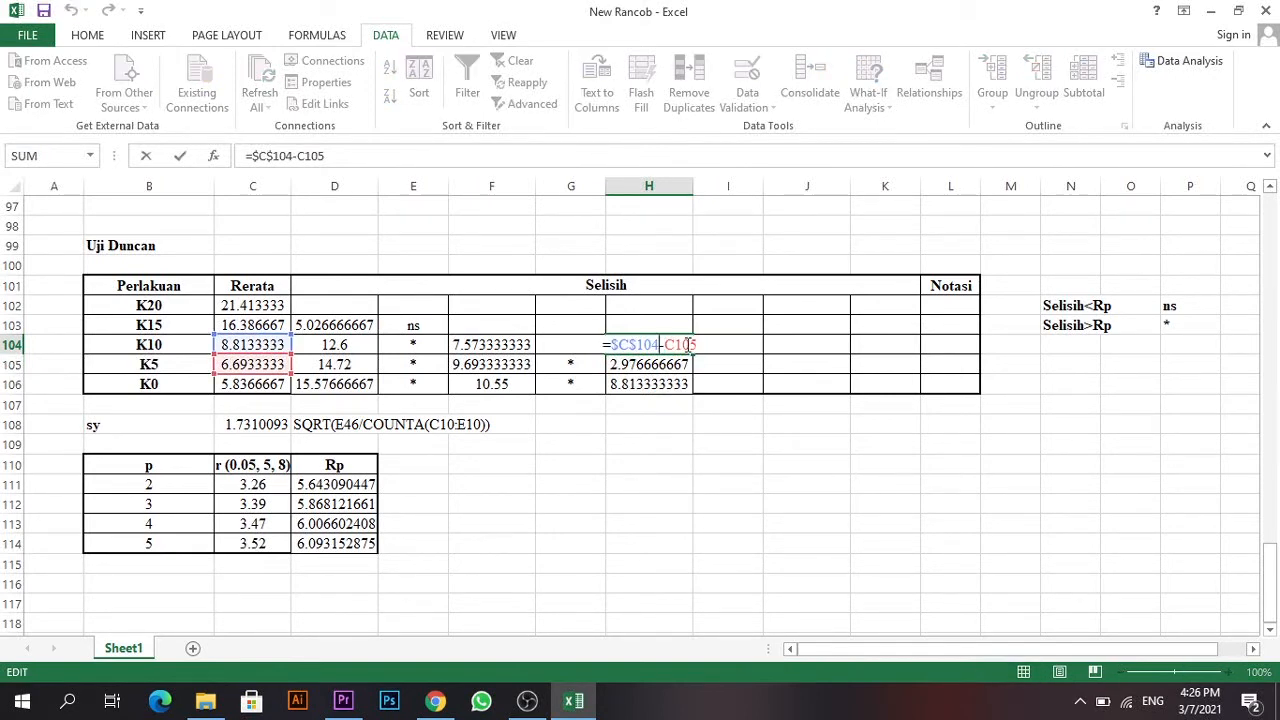
key(BackSpace)
key(BackSpace)
key(BackSpace)
key(BackSpace)
key(BackSpace)
key(BackSpace)
key(BackSpace)
key(BackSpace)
key(BackSpace)
key(BackSpace)
key(BackSpace)
key(BackSpace)
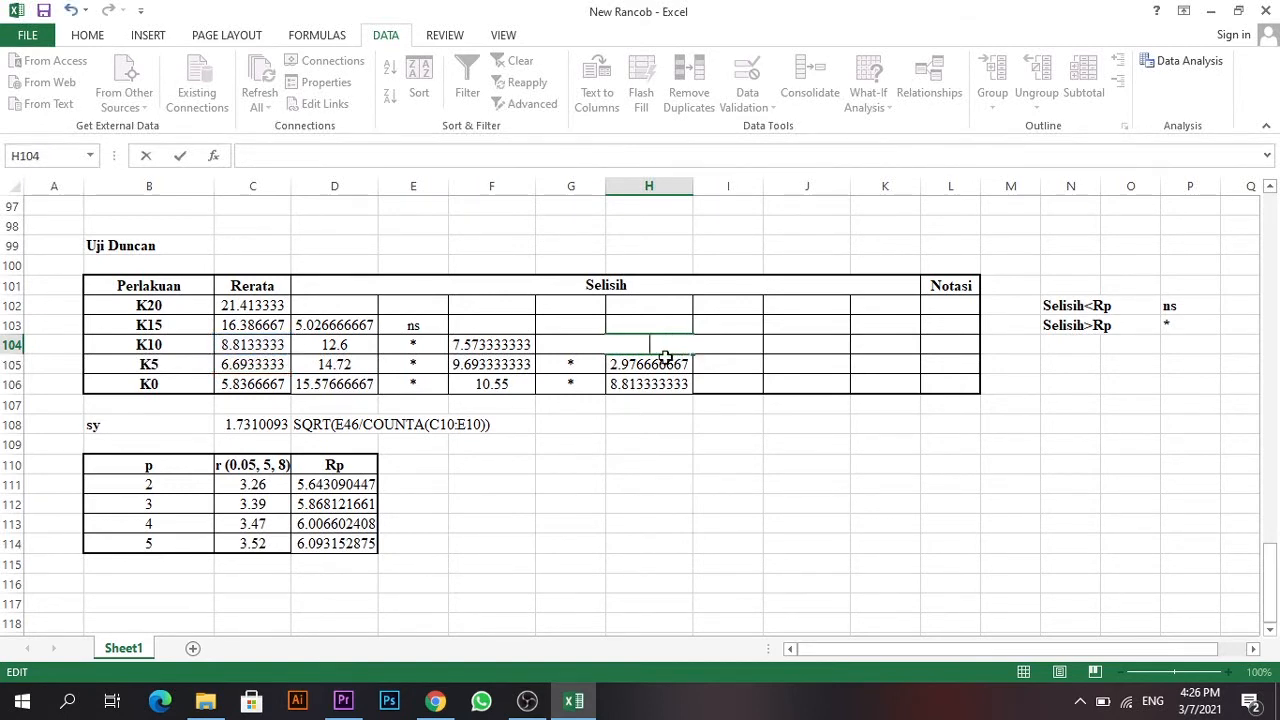
click(676, 366)
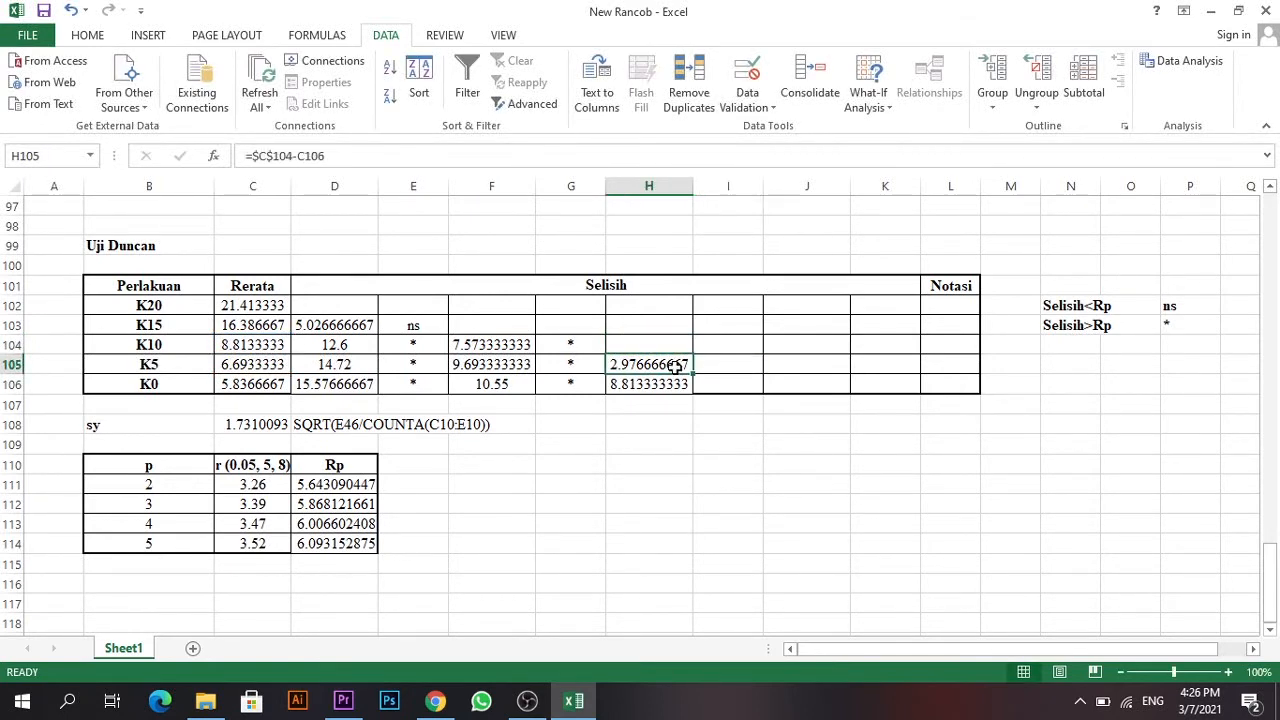
key(Delete)
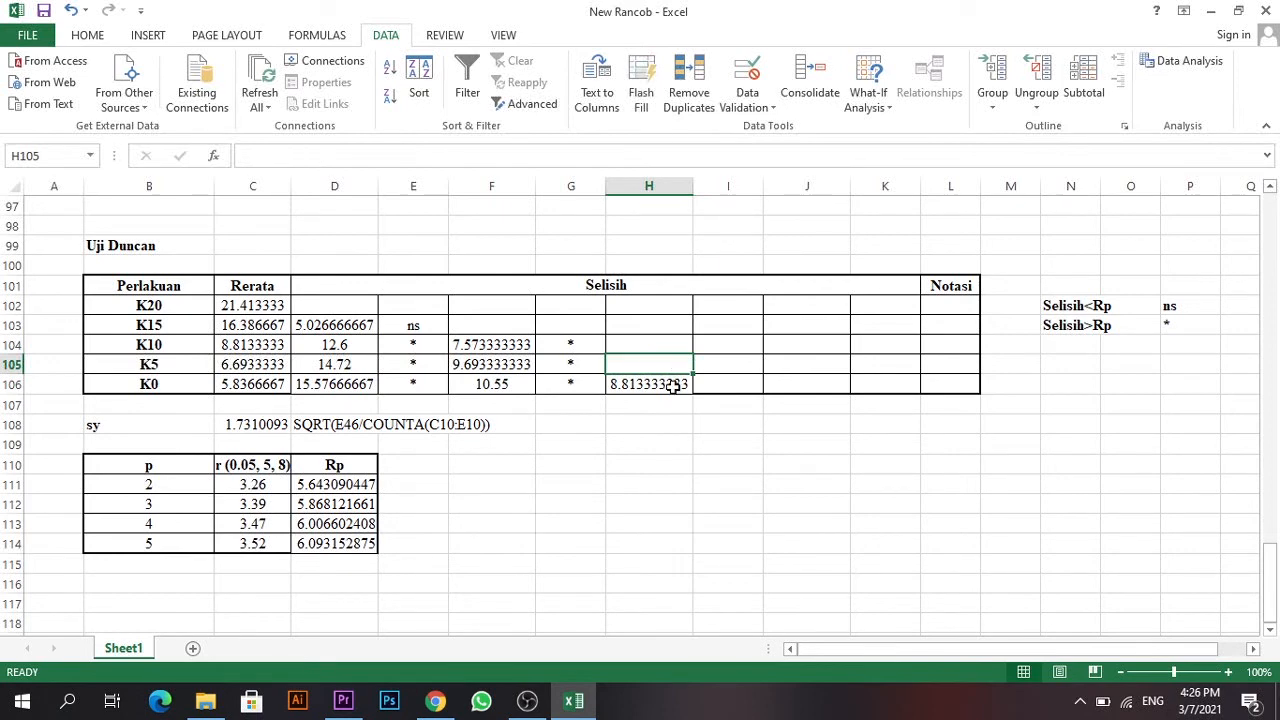
click(670, 386)
key(Delete)
Check which cells the K15 minus K10 difference formula in F104 refers to.
click(662, 367)
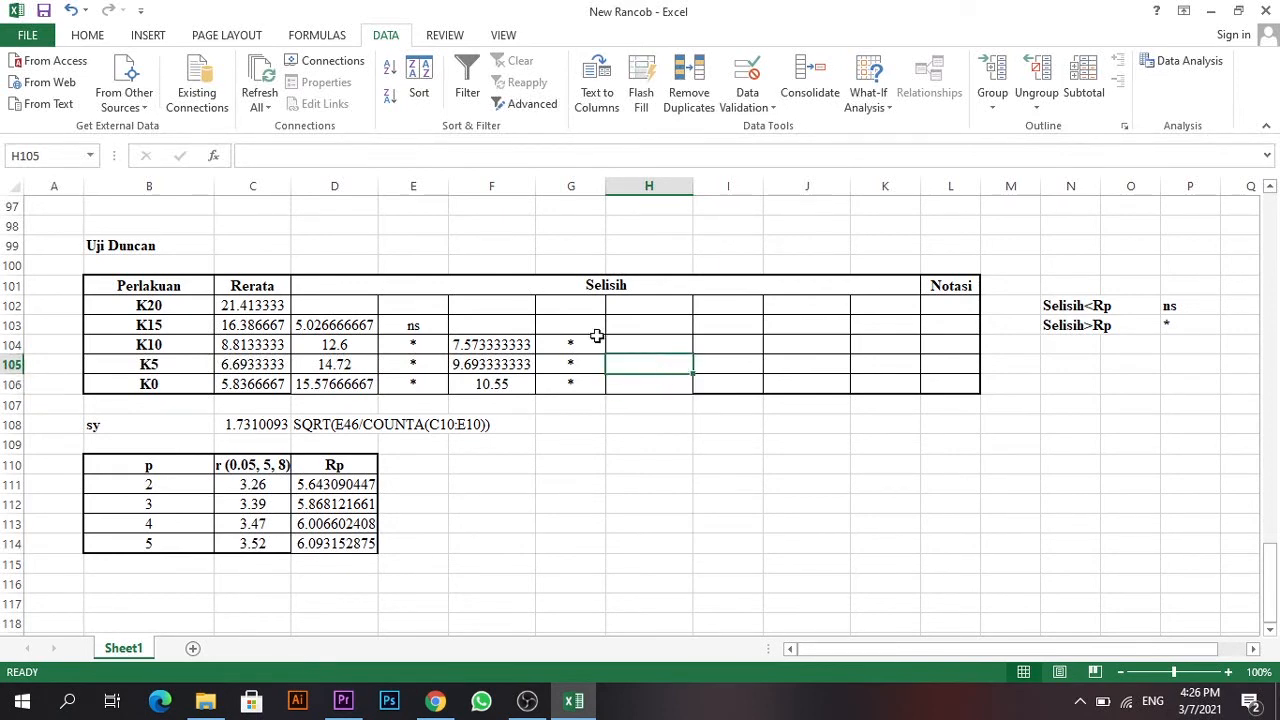
text(=)
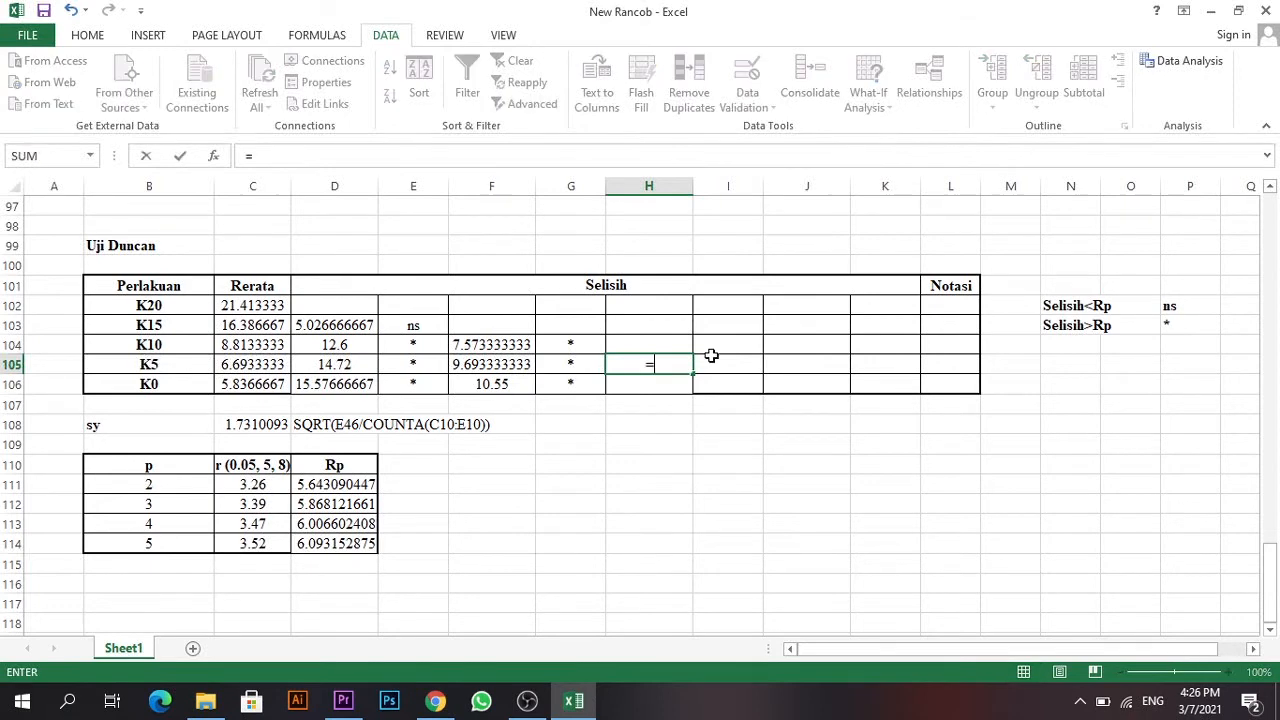
click(525, 352)
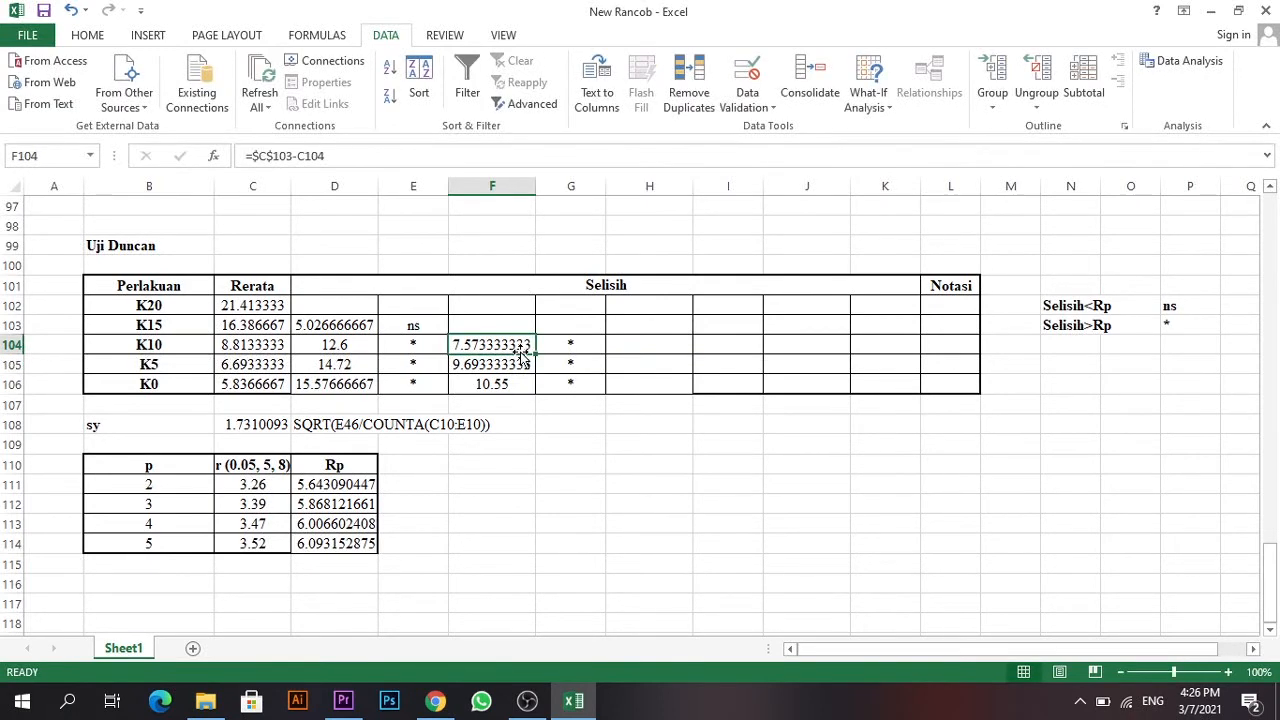
double_click(522, 348)
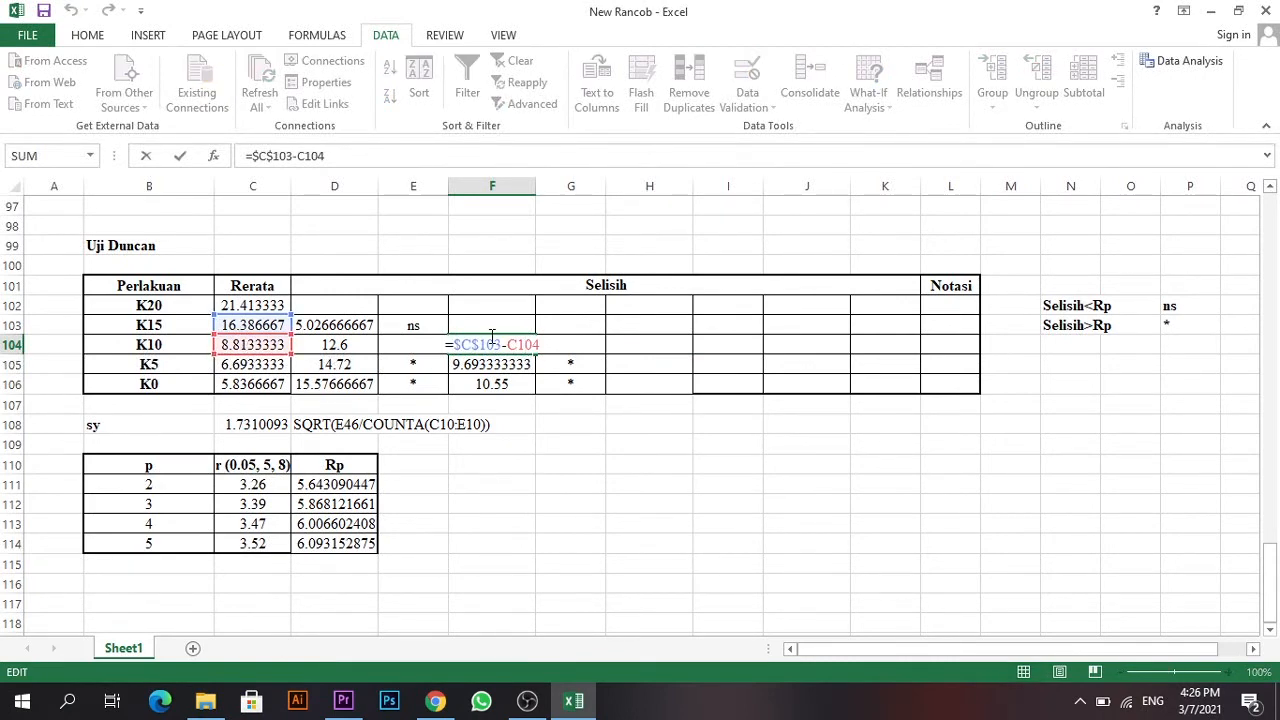
key(Return)
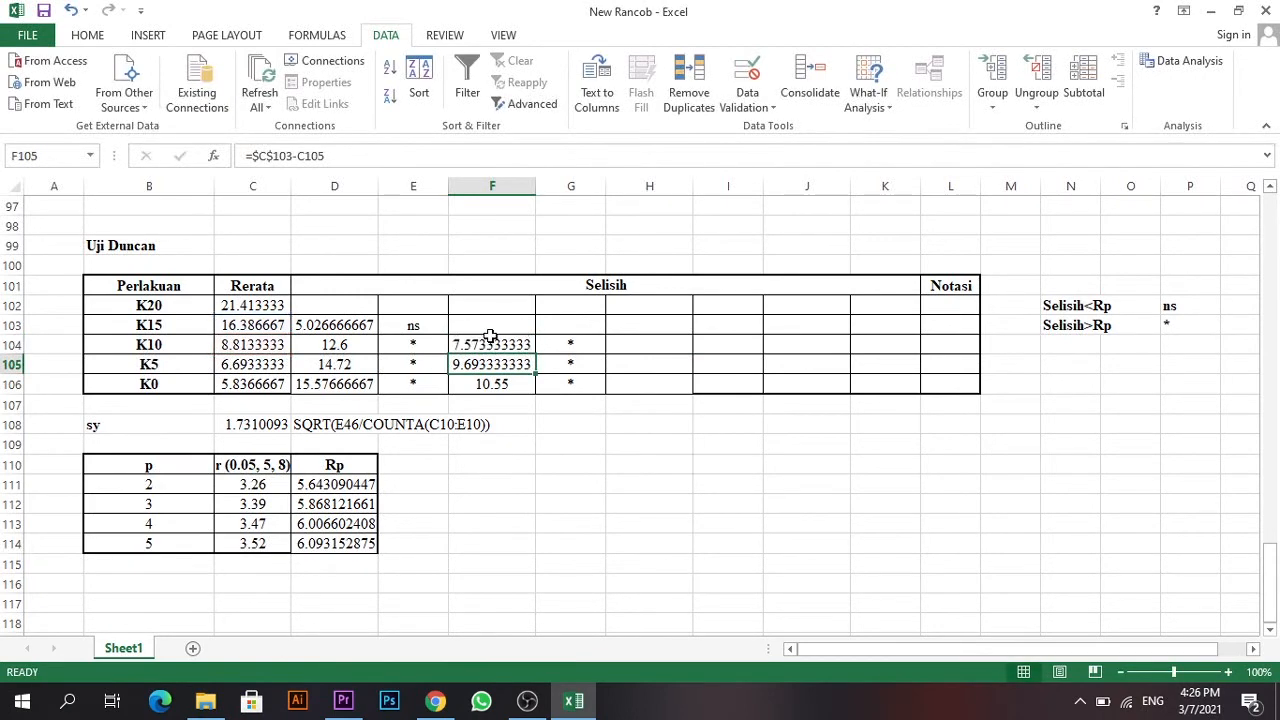
Calculate the K10 minus K5 difference in H105 with =$C$104-C105 and fill the formula down to H106.
click(638, 367)
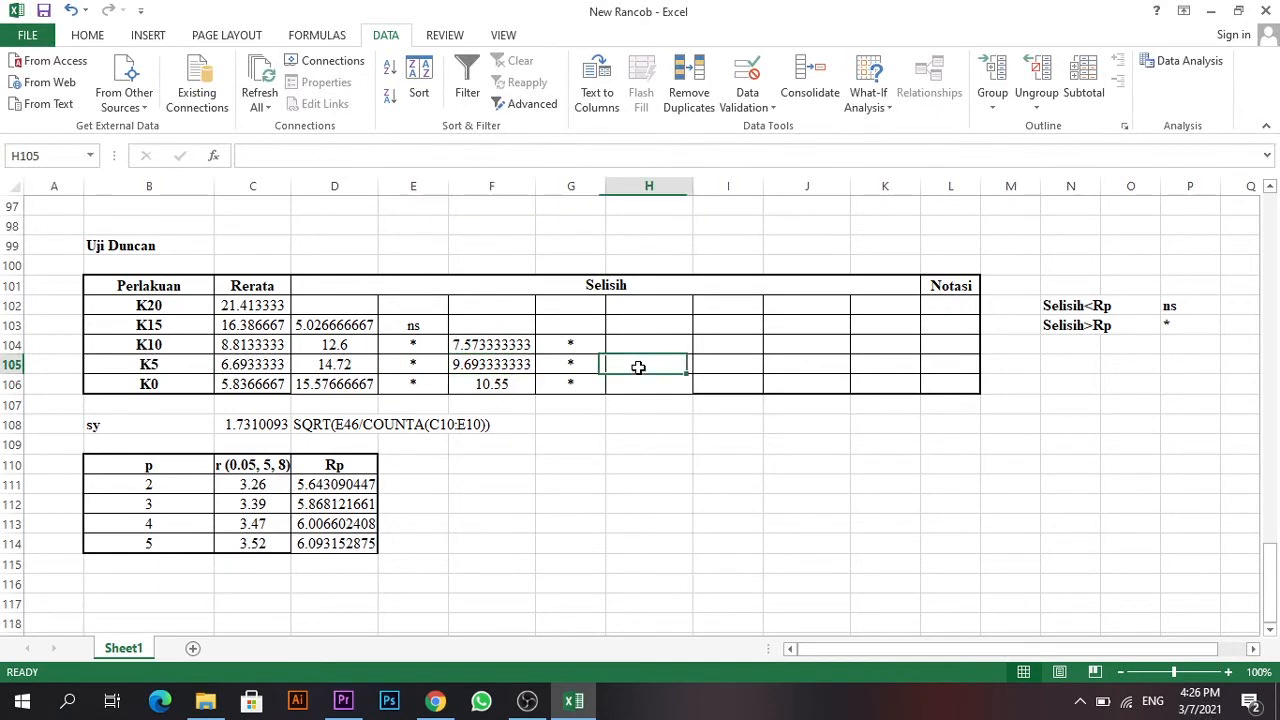
text(=)
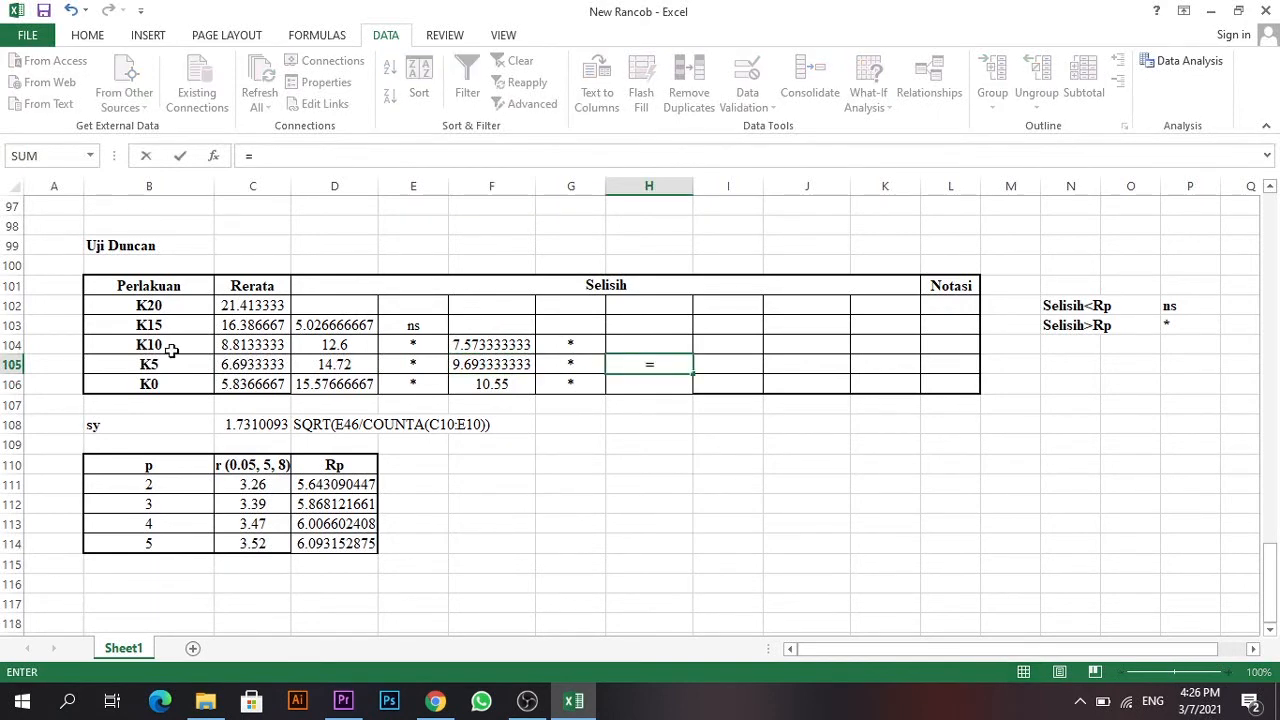
click(237, 348)
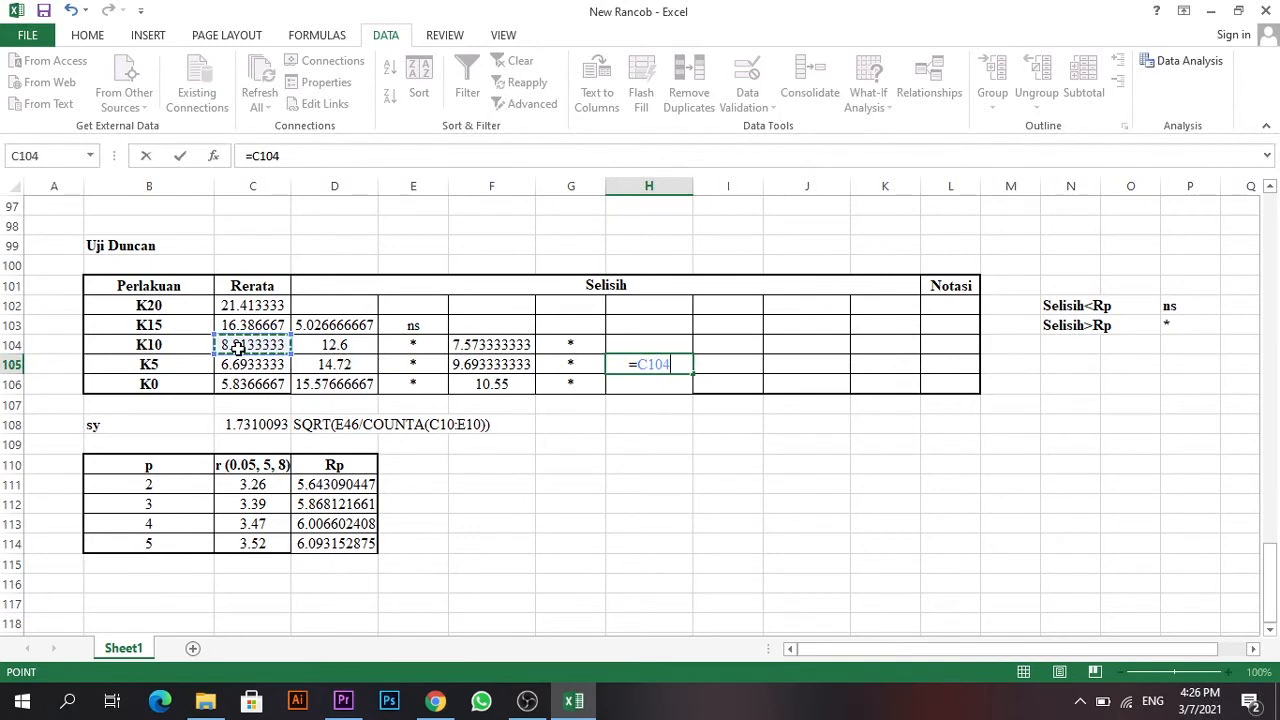
key(F4)
text(-)
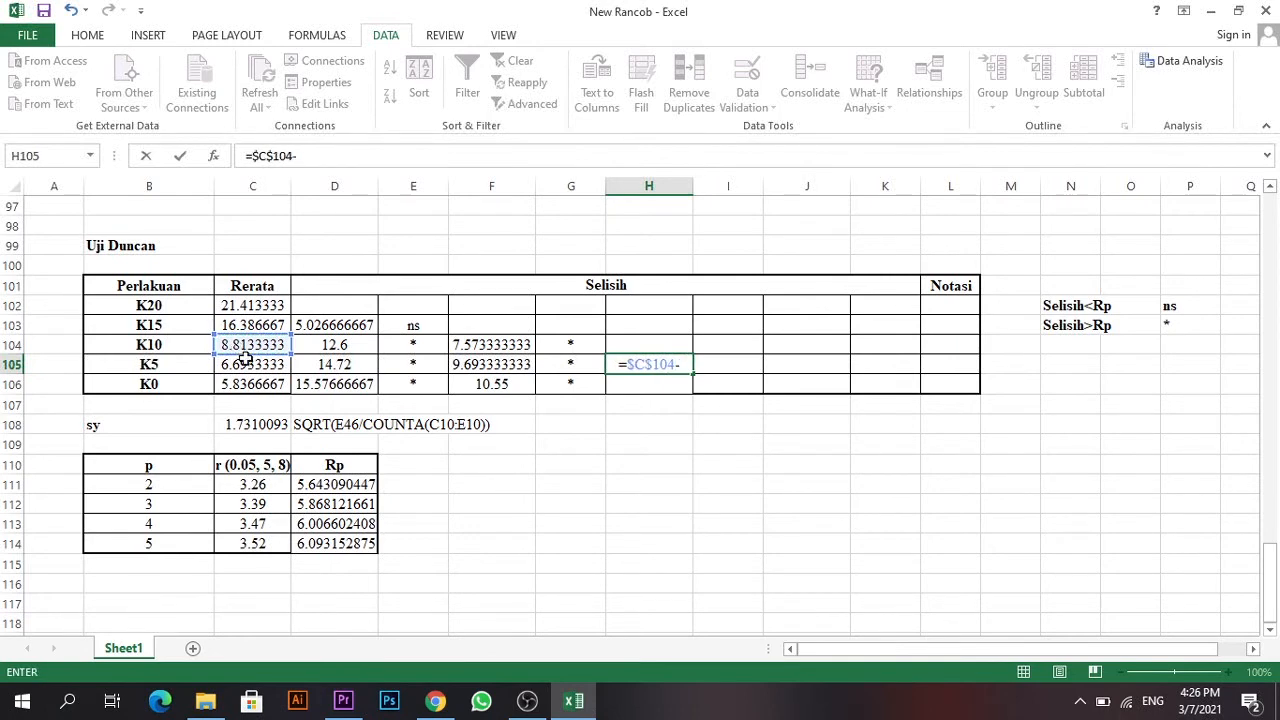
click(250, 364)
key(Return)
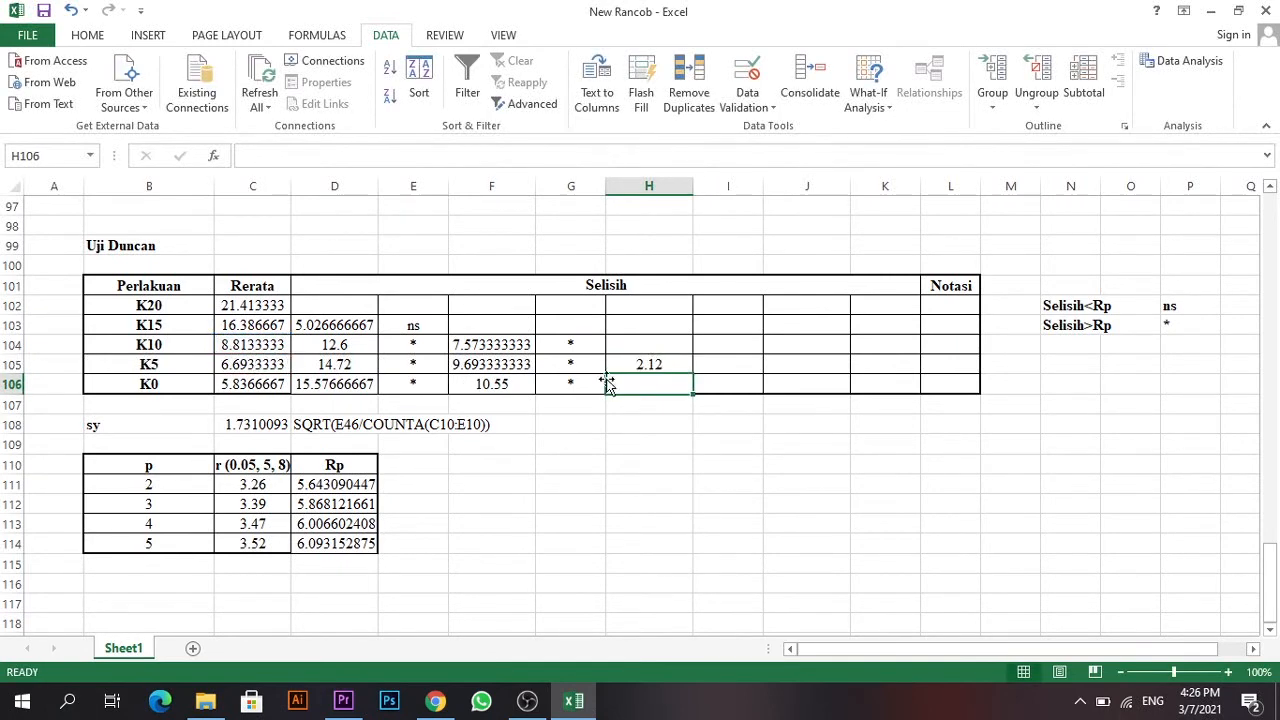
click(676, 365)
drag(695, 374, 696, 393)
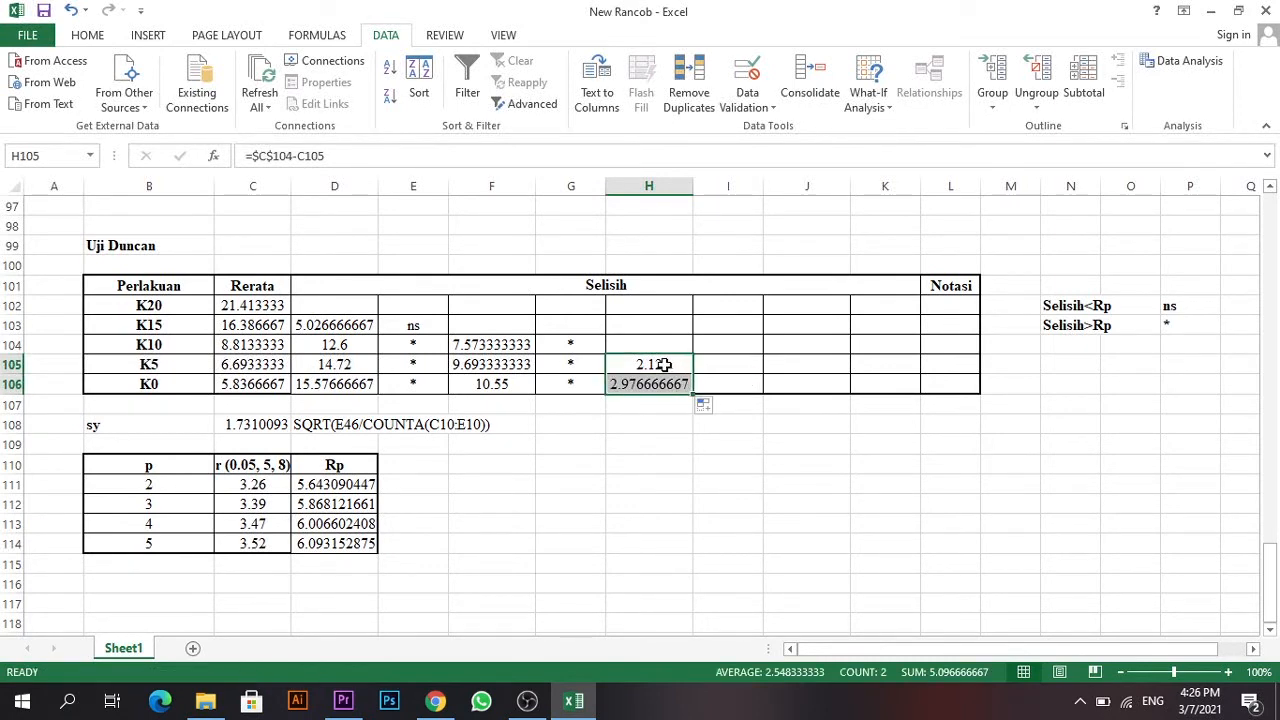
Mark both K10 differences in H105 and H106 as not significant by entering ns in I105 and I106.
click(736, 364)
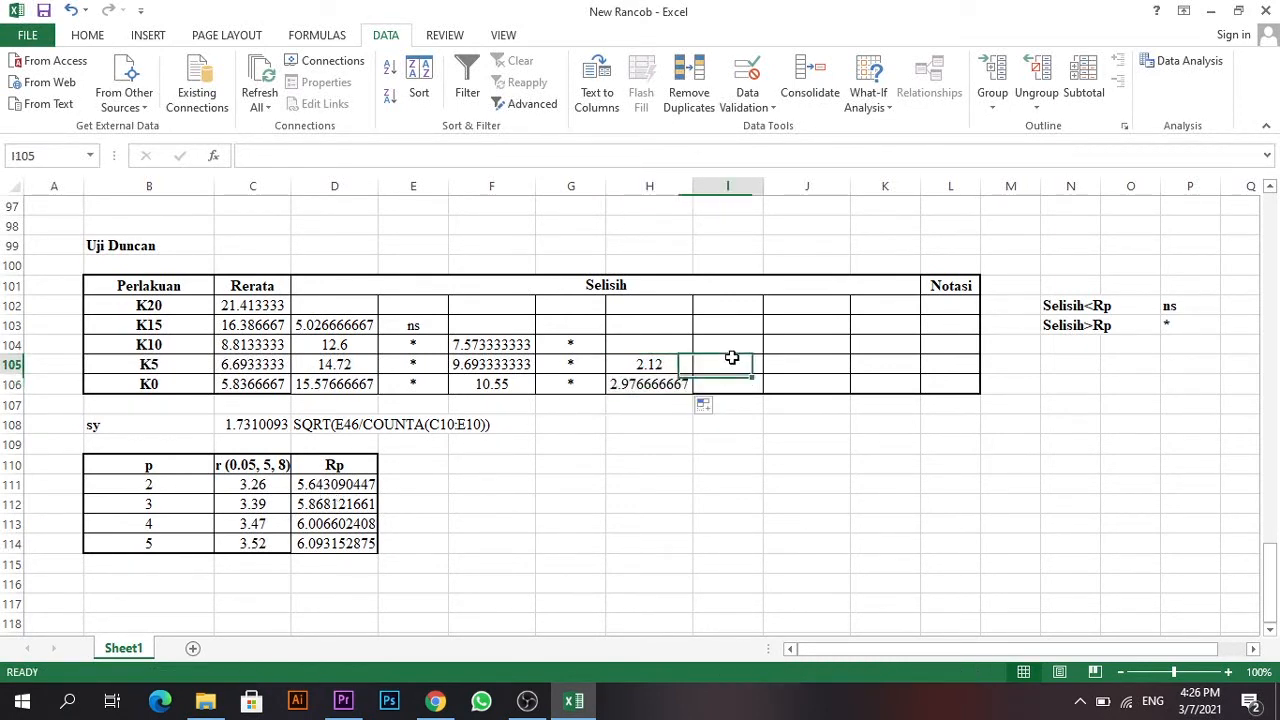
text(ns)
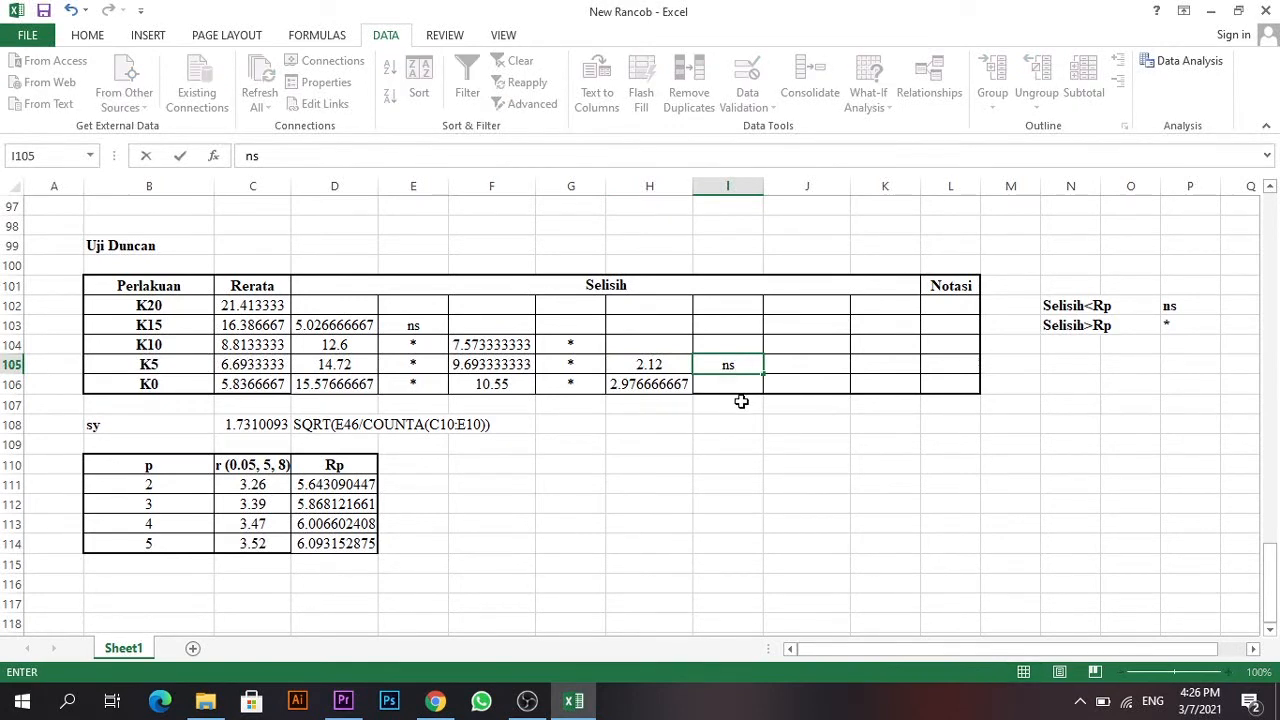
click(740, 389)
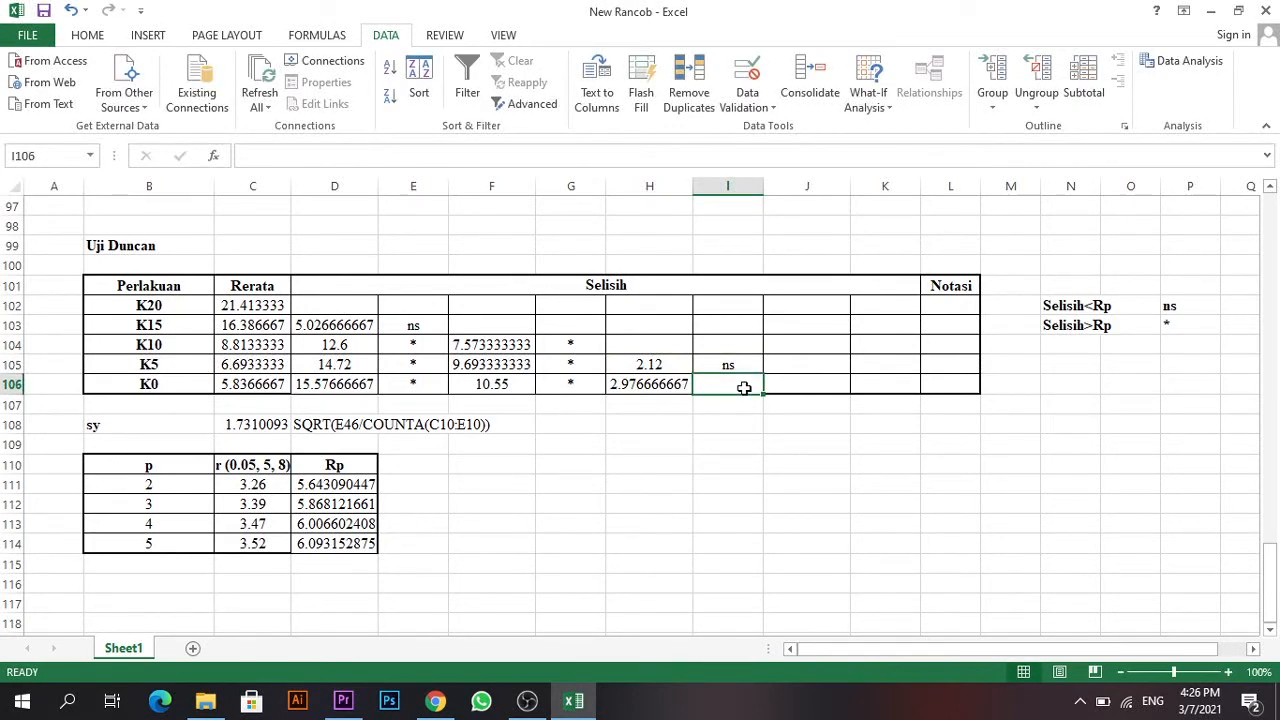
text(ns)
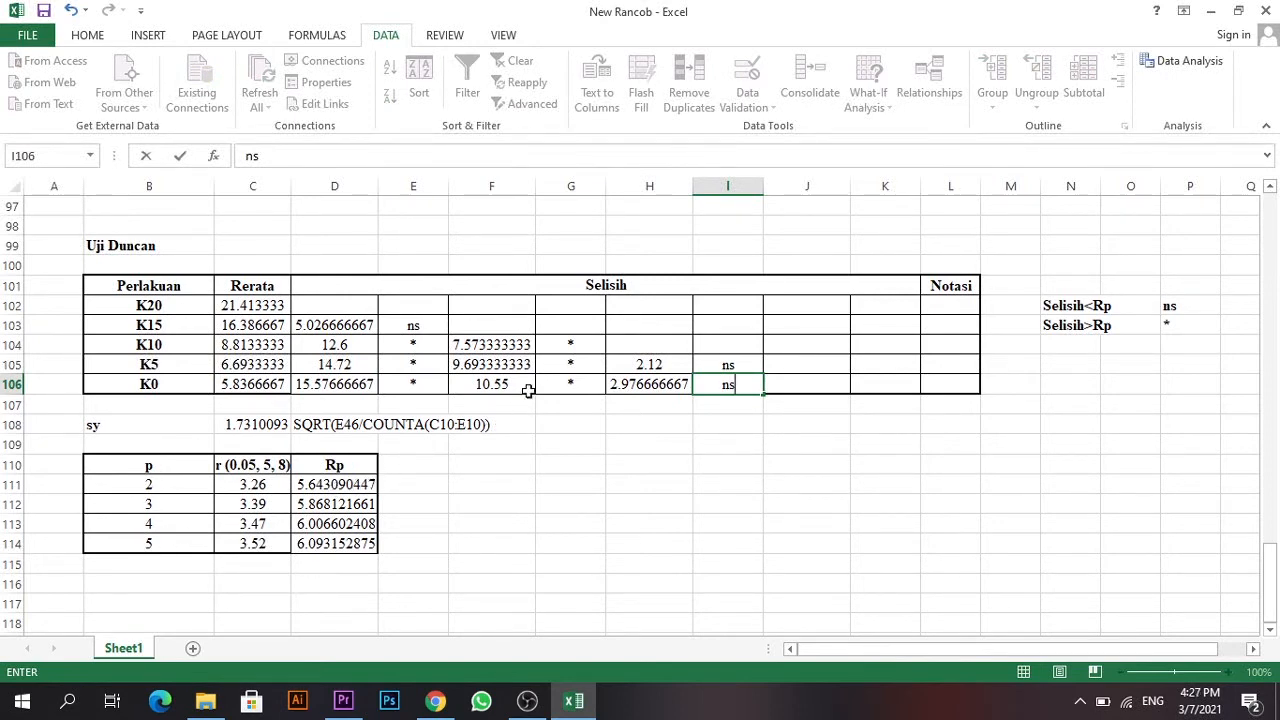
Compare the K15, K20 and K10 differences in columns F, D and H with the Rp values in D111:D114.
click(510, 345)
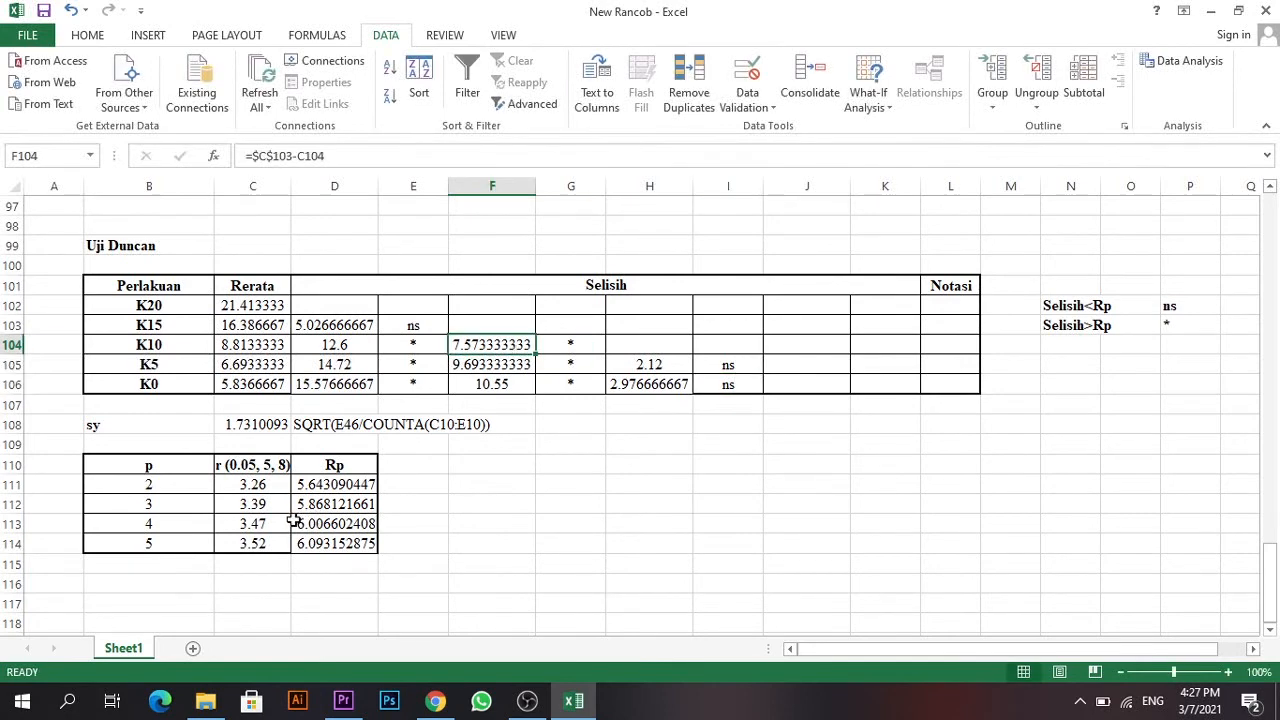
click(318, 488)
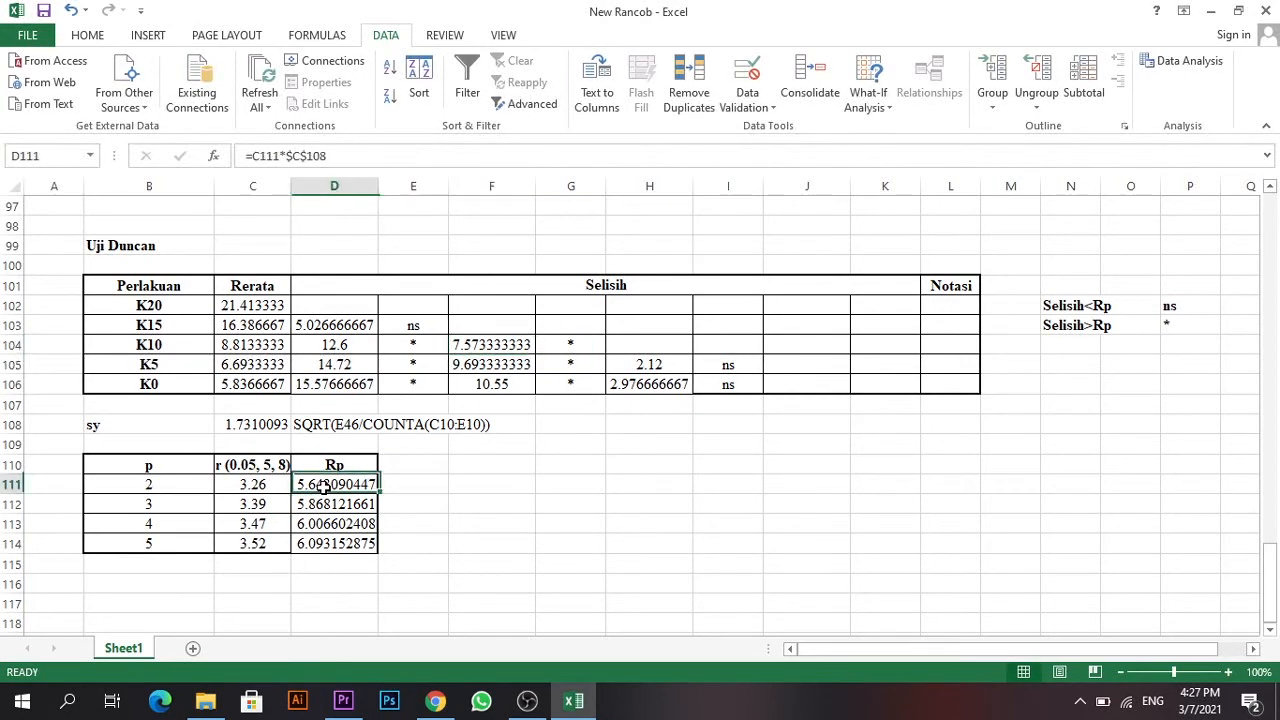
click(495, 366)
click(334, 508)
click(460, 388)
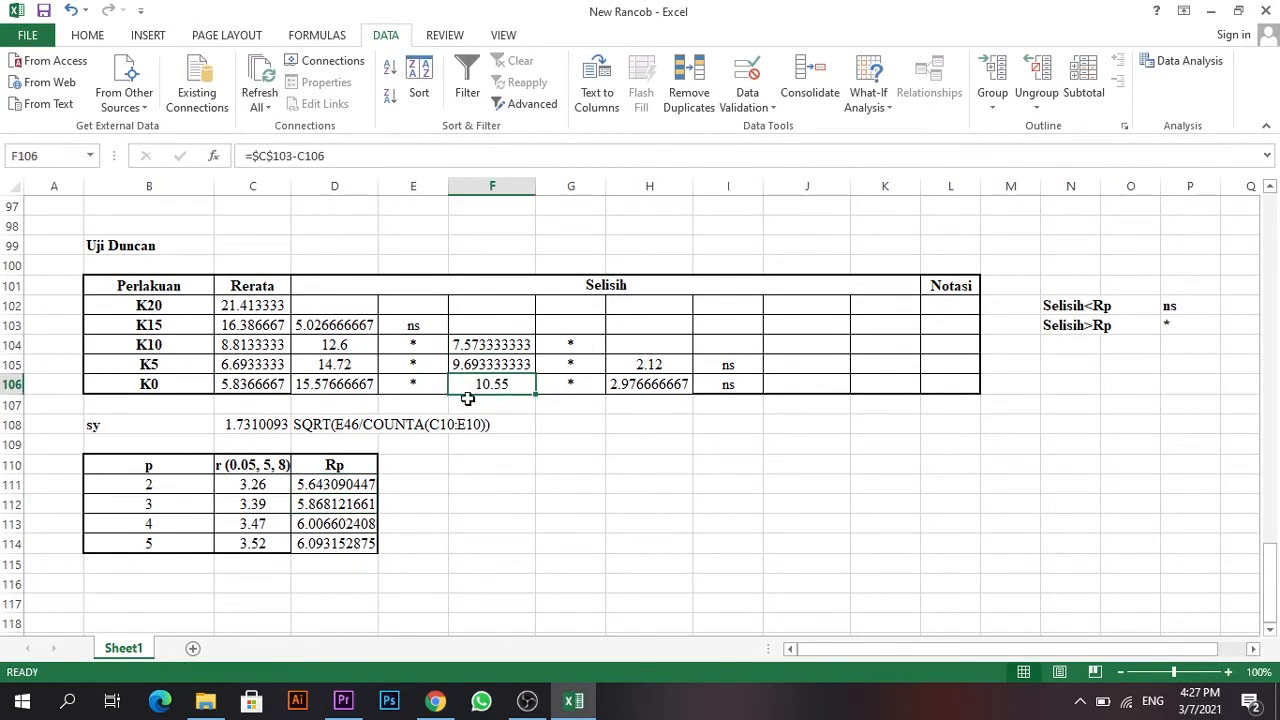
click(358, 526)
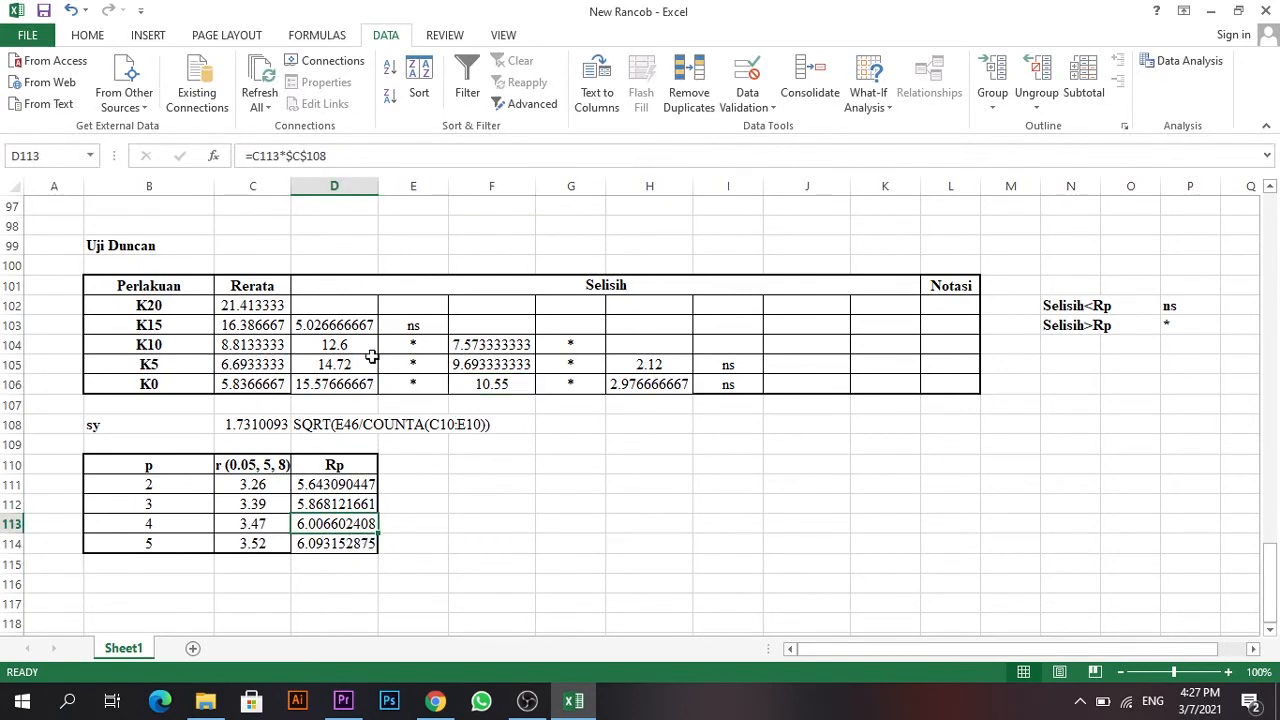
drag(365, 332, 362, 388)
drag(357, 486, 353, 537)
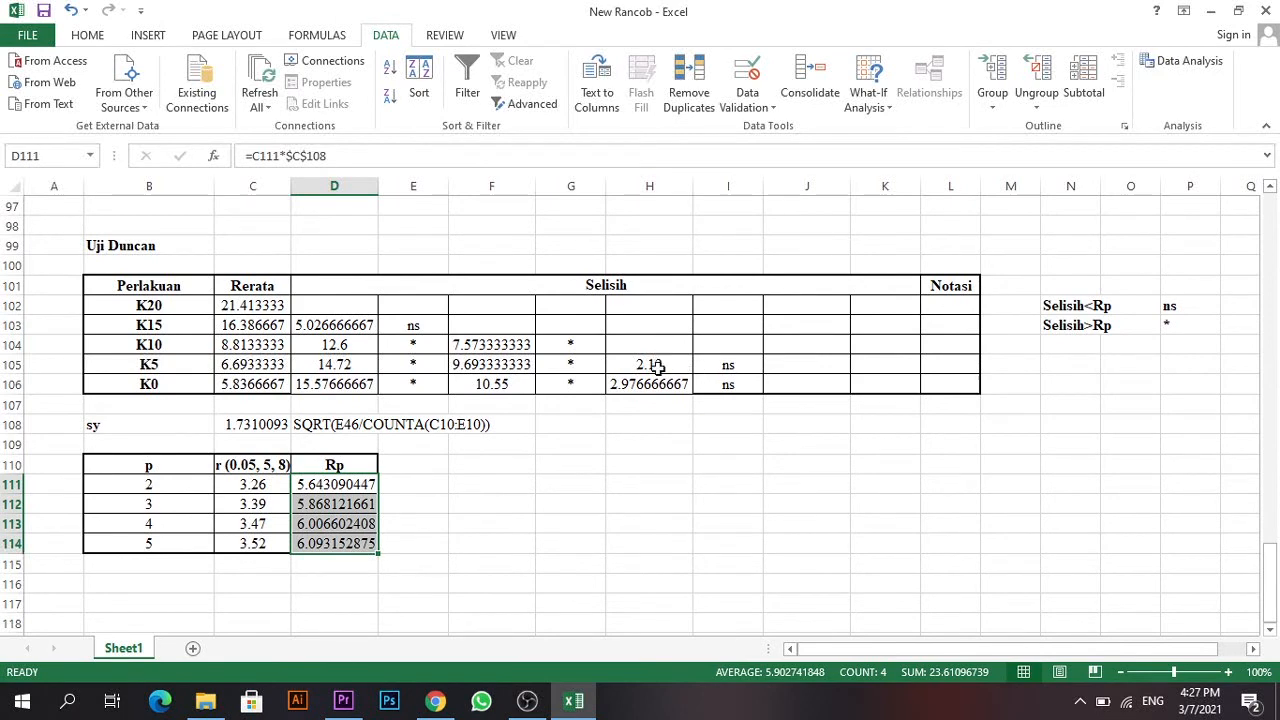
drag(651, 362, 655, 386)
drag(343, 486, 351, 506)
Calculate the K5 minus K0 difference in J106 with =$C$105-C106, keeping the K5 mean absolute.
click(831, 386)
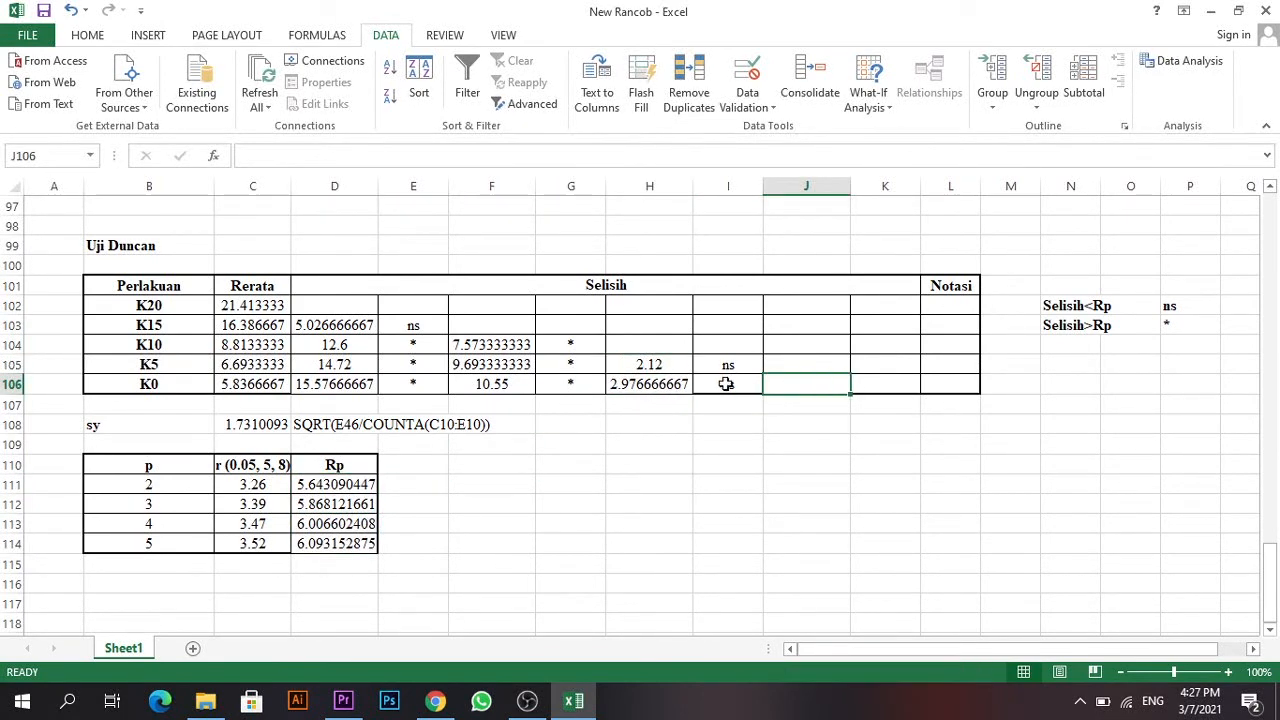
text(=)
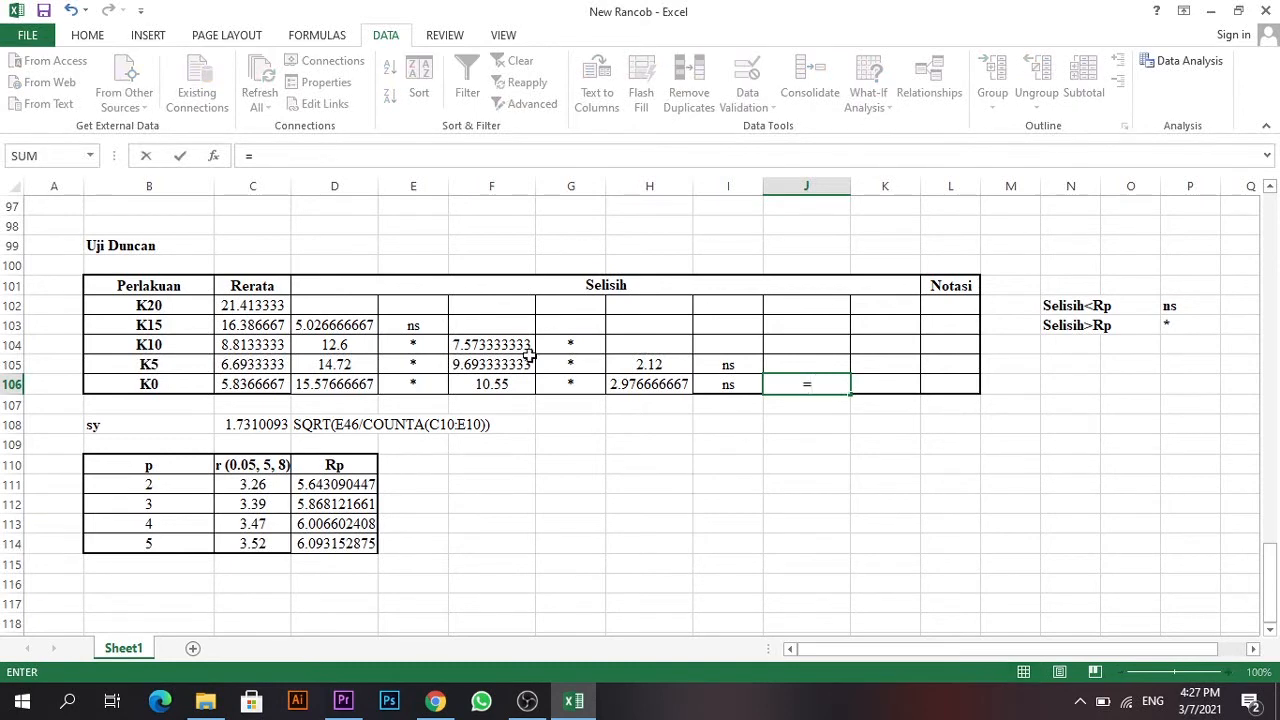
click(235, 369)
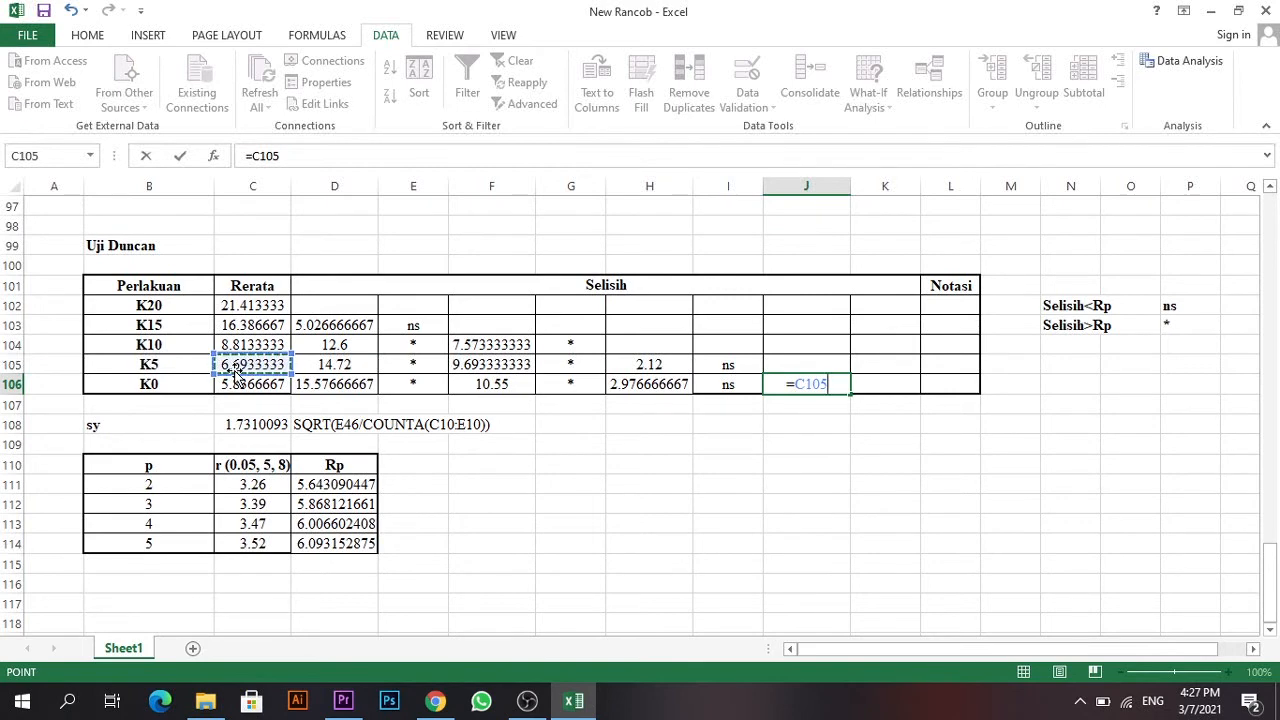
key(F4)
text(-)
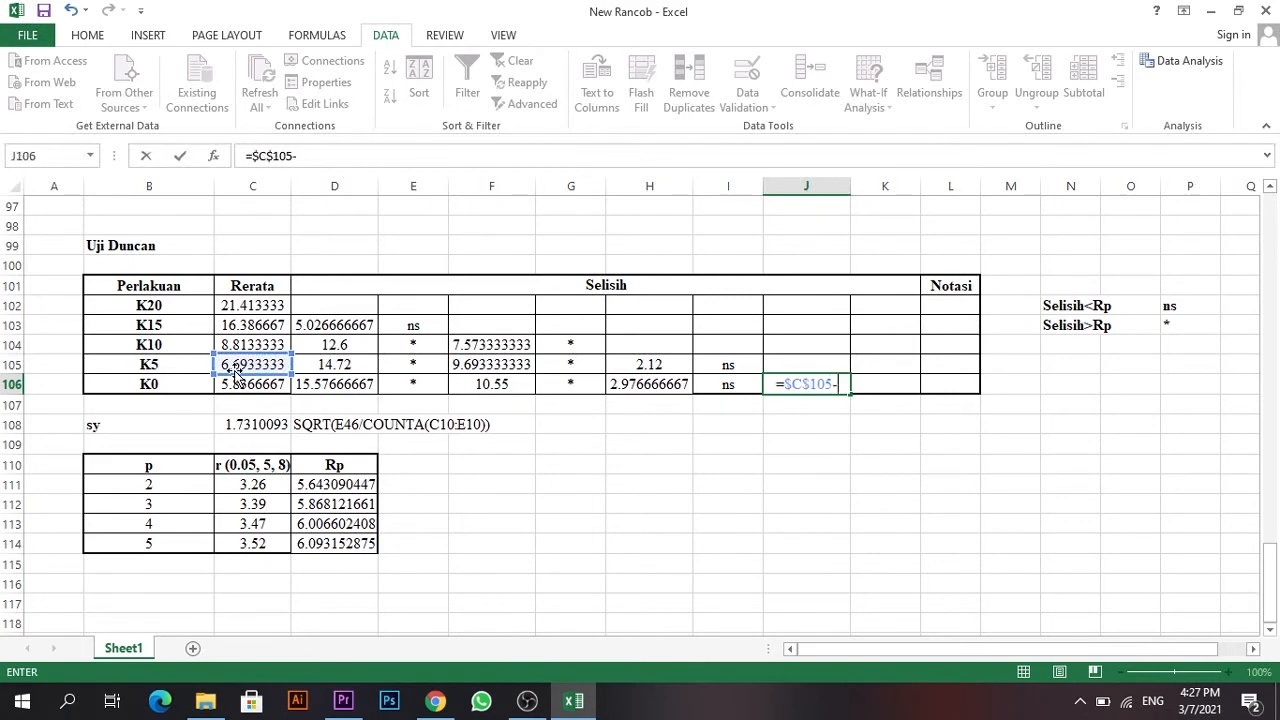
click(268, 390)
key(Return)
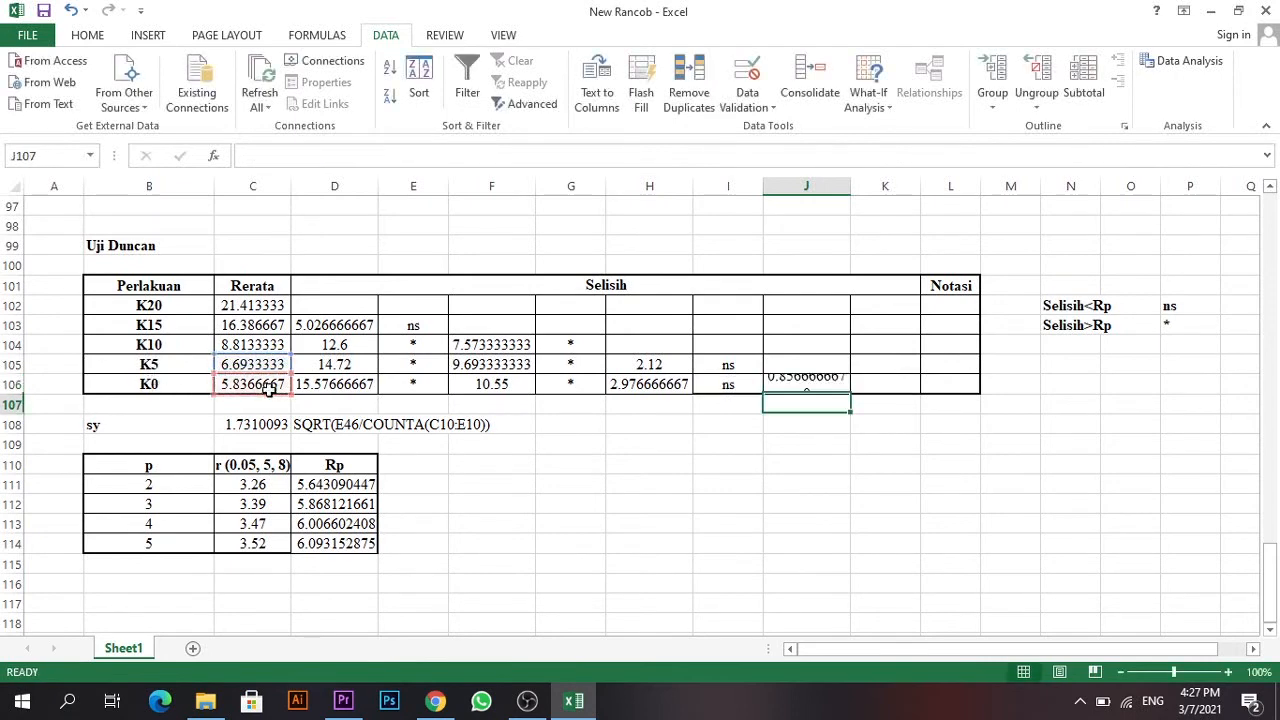
Mark the K5 minus K0 difference in J106 as not significant by entering ns in K106.
click(870, 383)
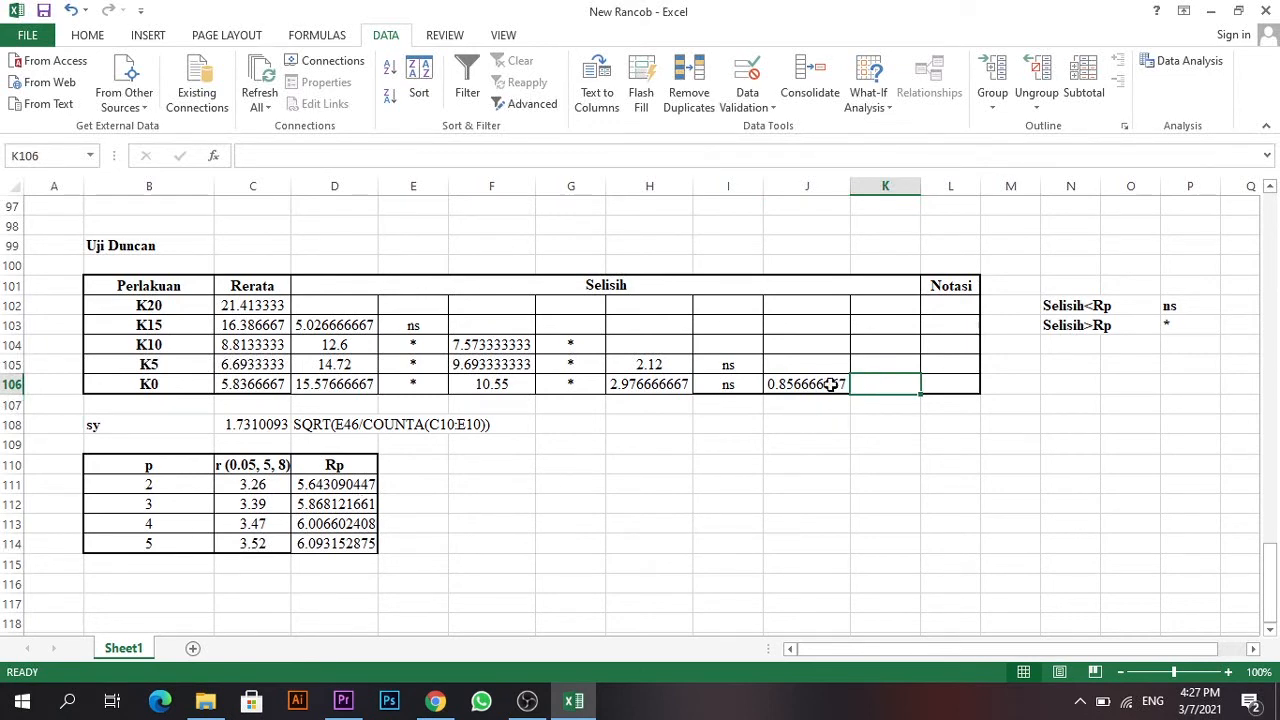
text(ns)
click(947, 449)
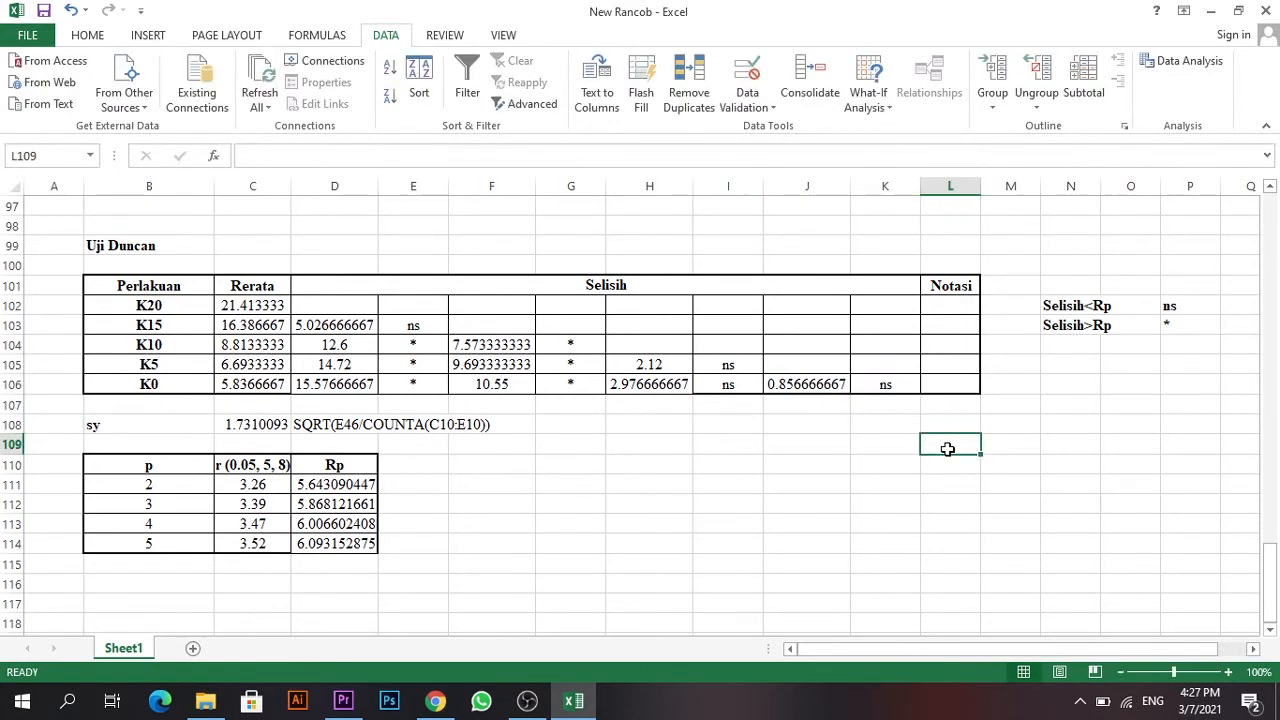
Enter the group letters a in E102 and b in I104 of the Duncan test table.
click(416, 312)
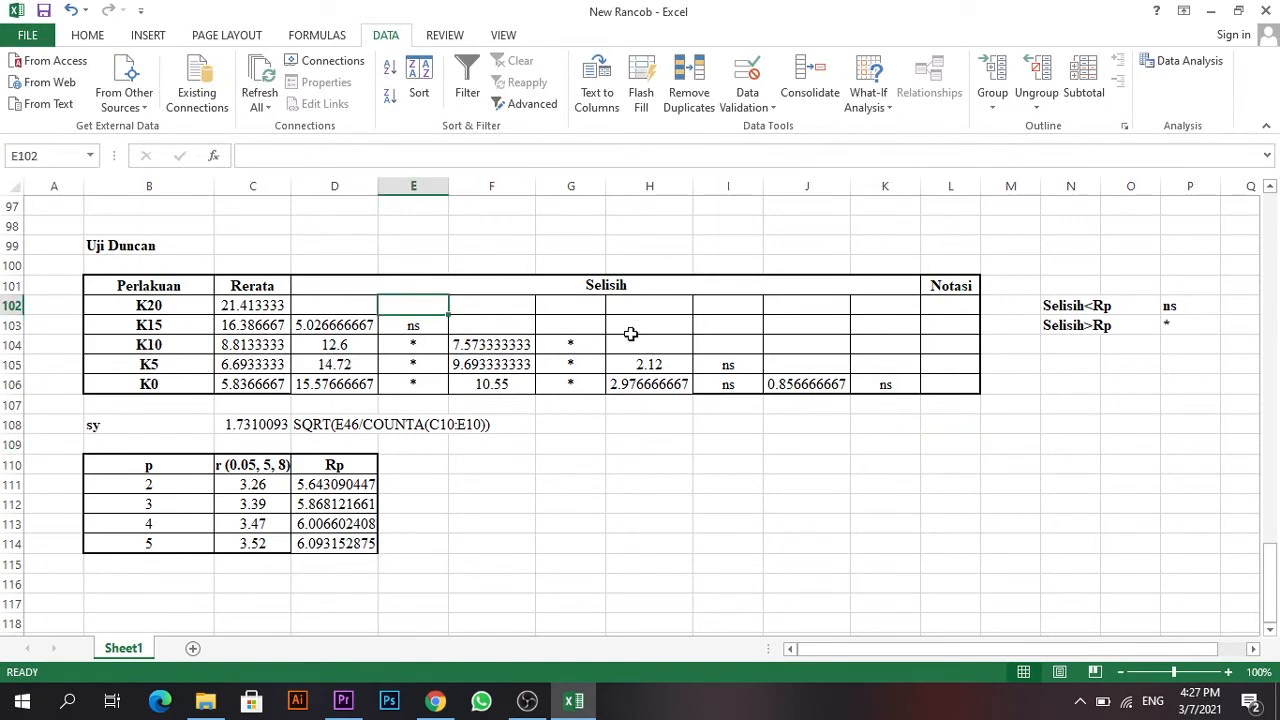
text(a)
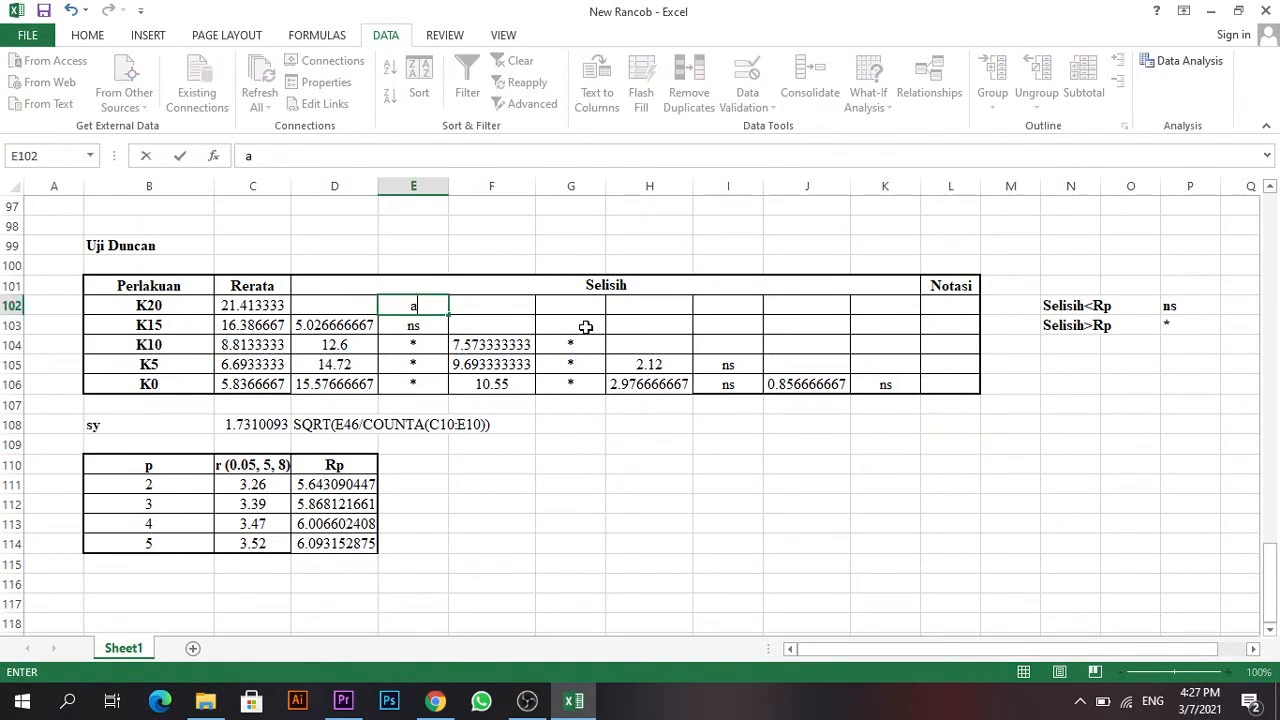
click(737, 347)
text(b)
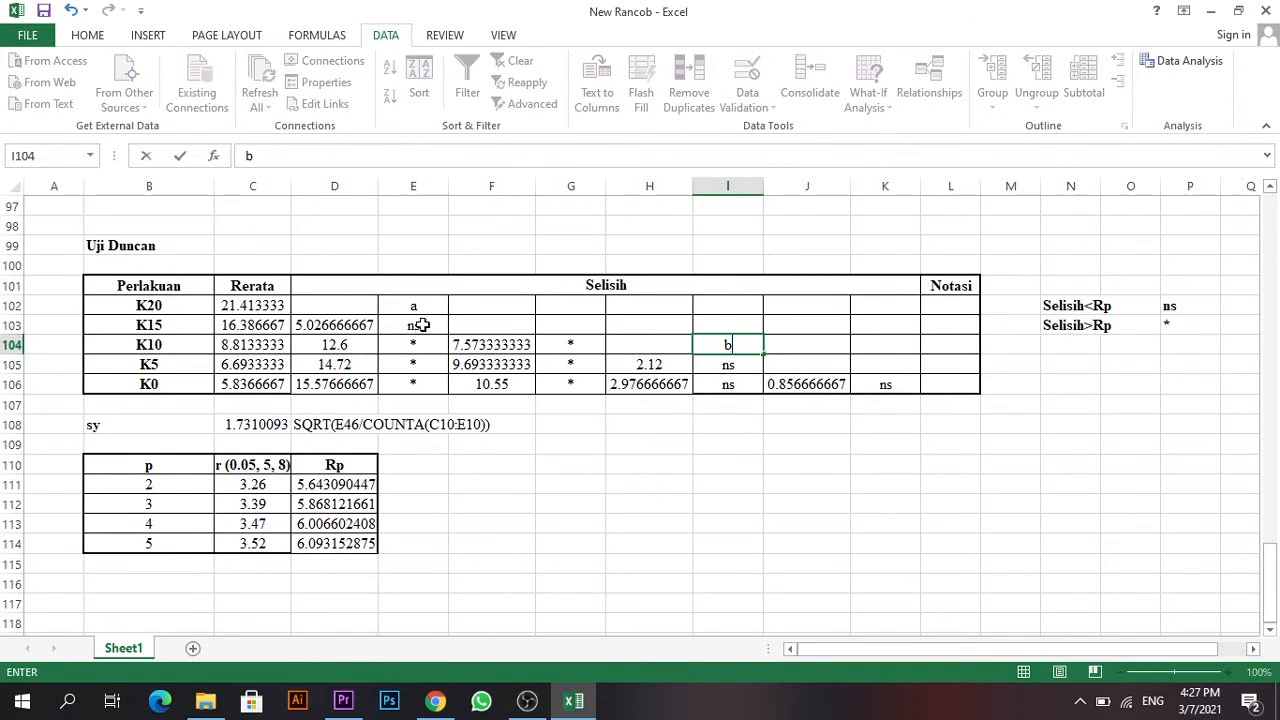
Highlight the letter groups E102:E103 and I104:I106 in the Duncan table with yellow fill.
drag(425, 307, 424, 324)
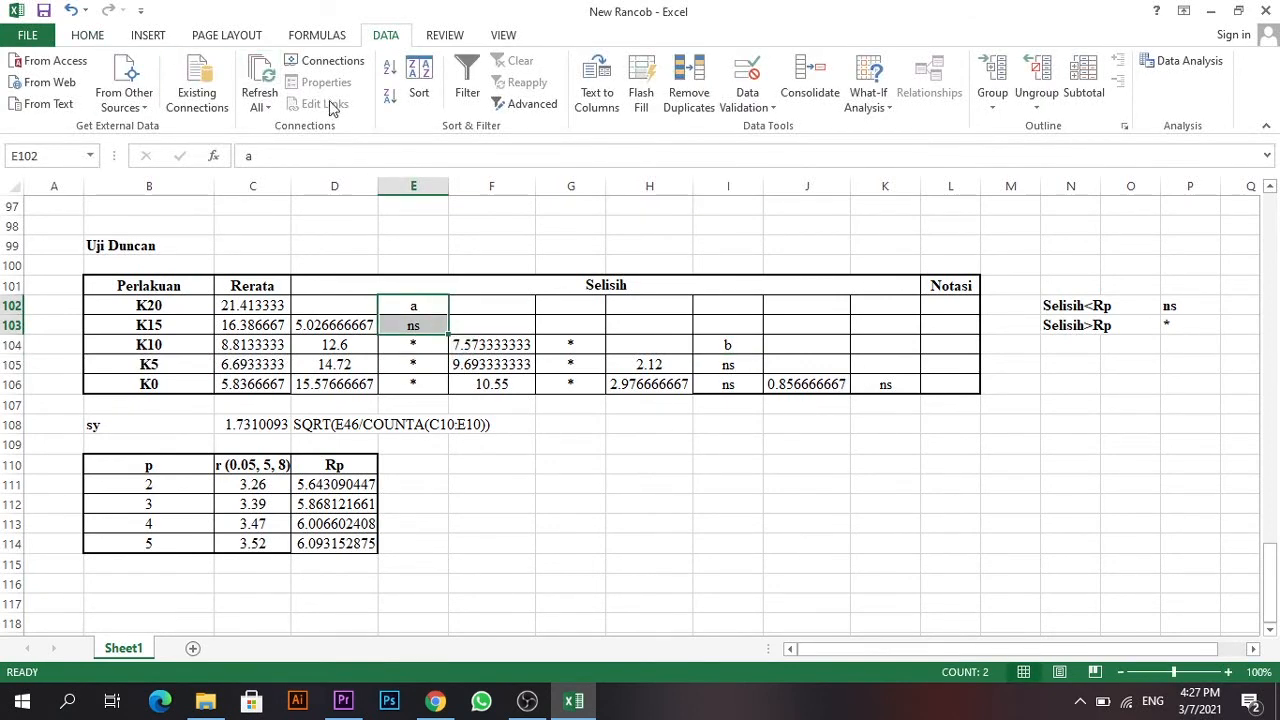
click(87, 36)
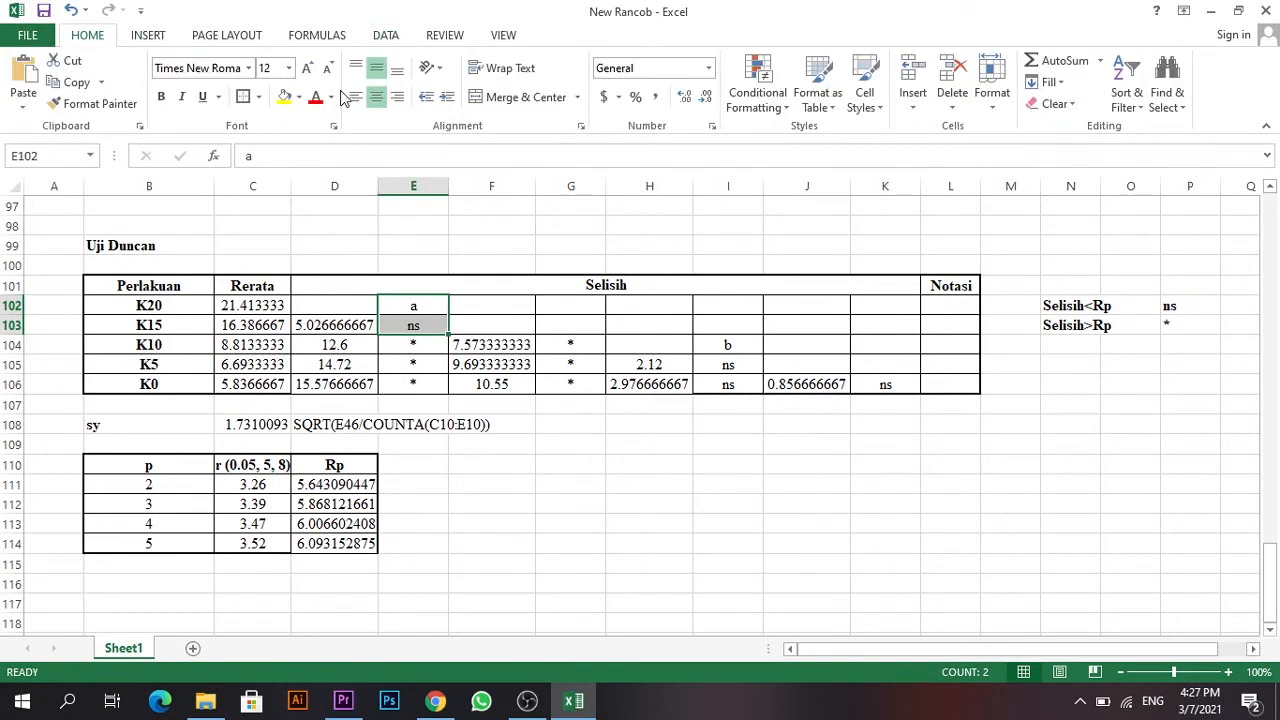
click(284, 96)
drag(709, 348, 713, 386)
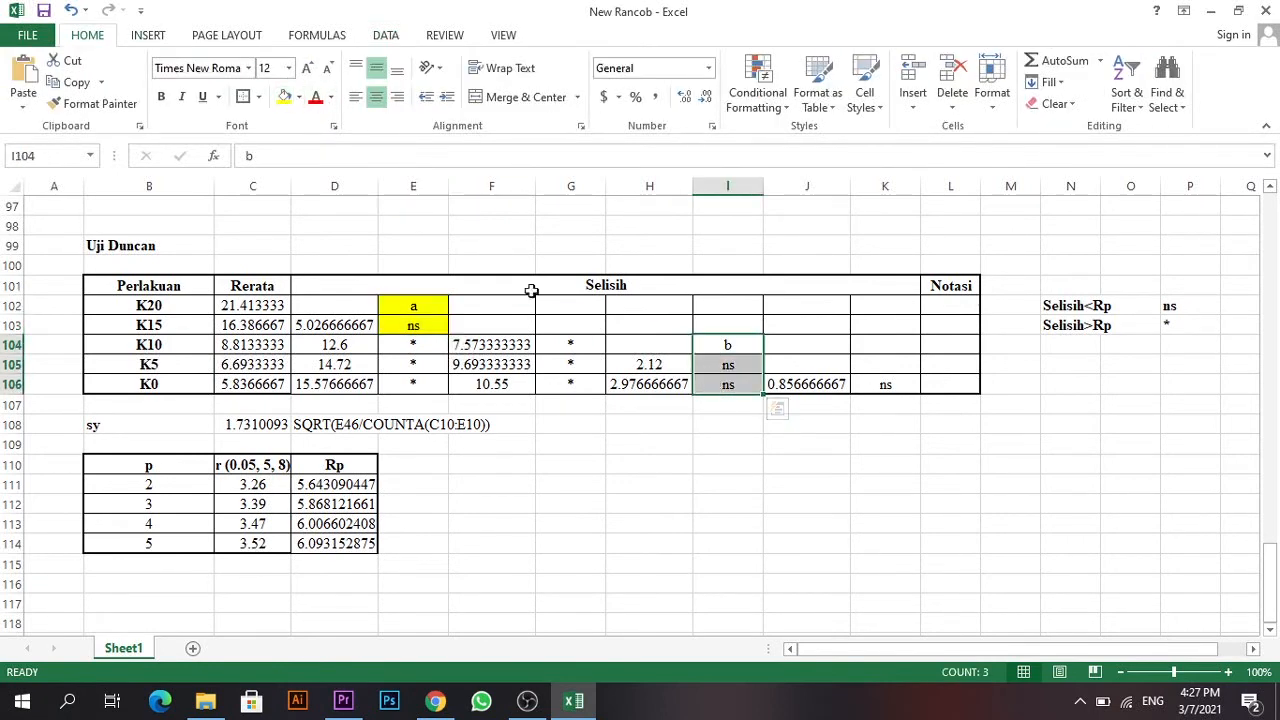
click(284, 96)
Fill the Duncan table's Notasi column with a for K20 and K15, and b for K10, K5 and K0.
scroll(691, 362, up, 3)
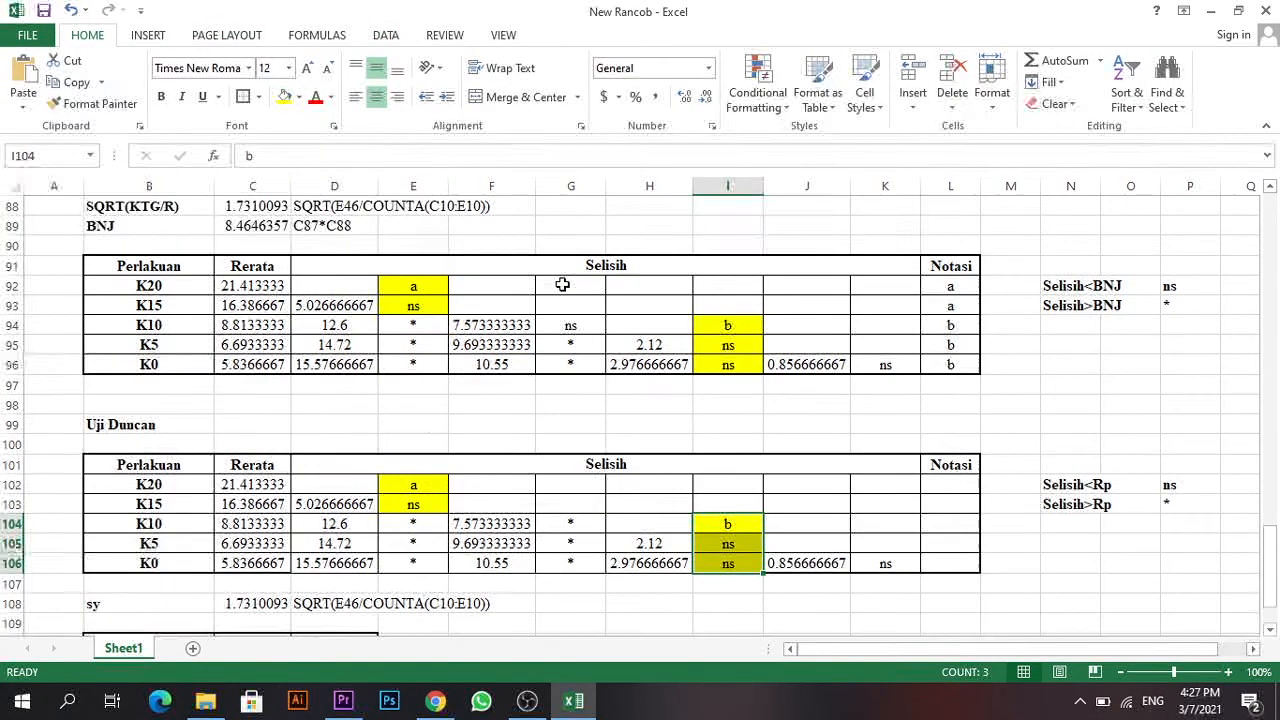
scroll(945, 450, down, 1)
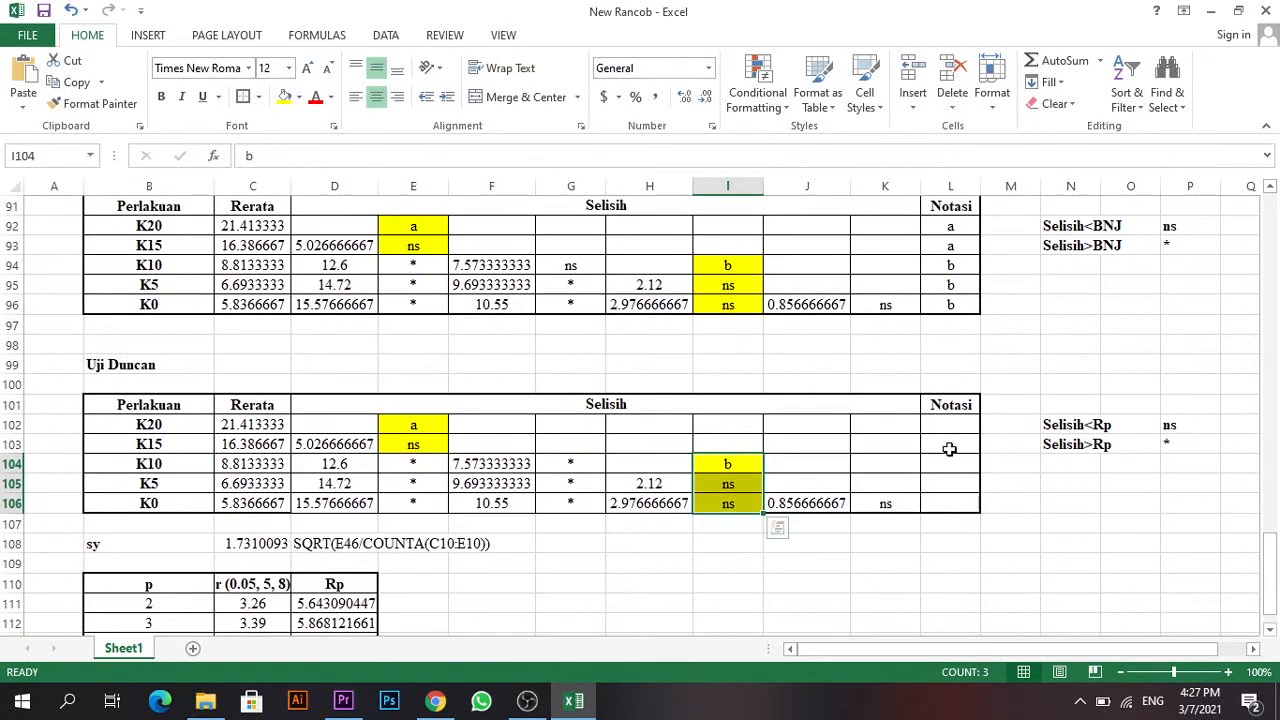
click(953, 425)
text(a)
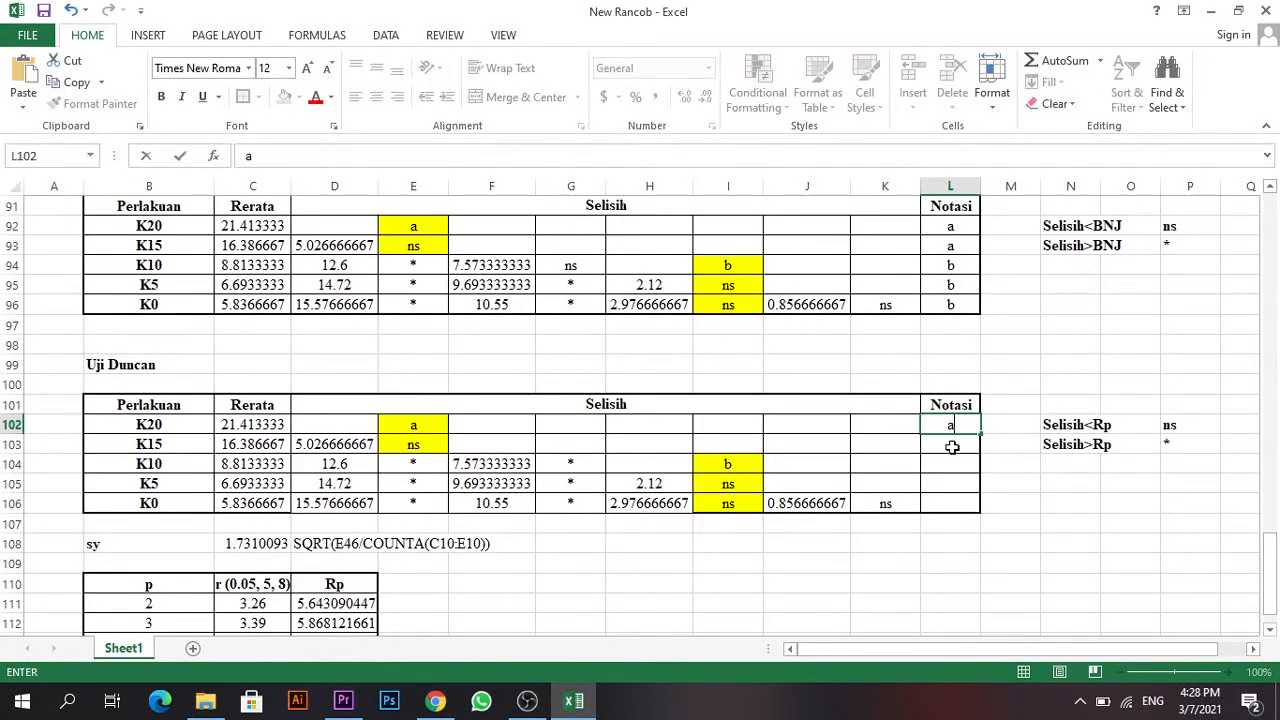
key(Return)
text(a)
key(Return)
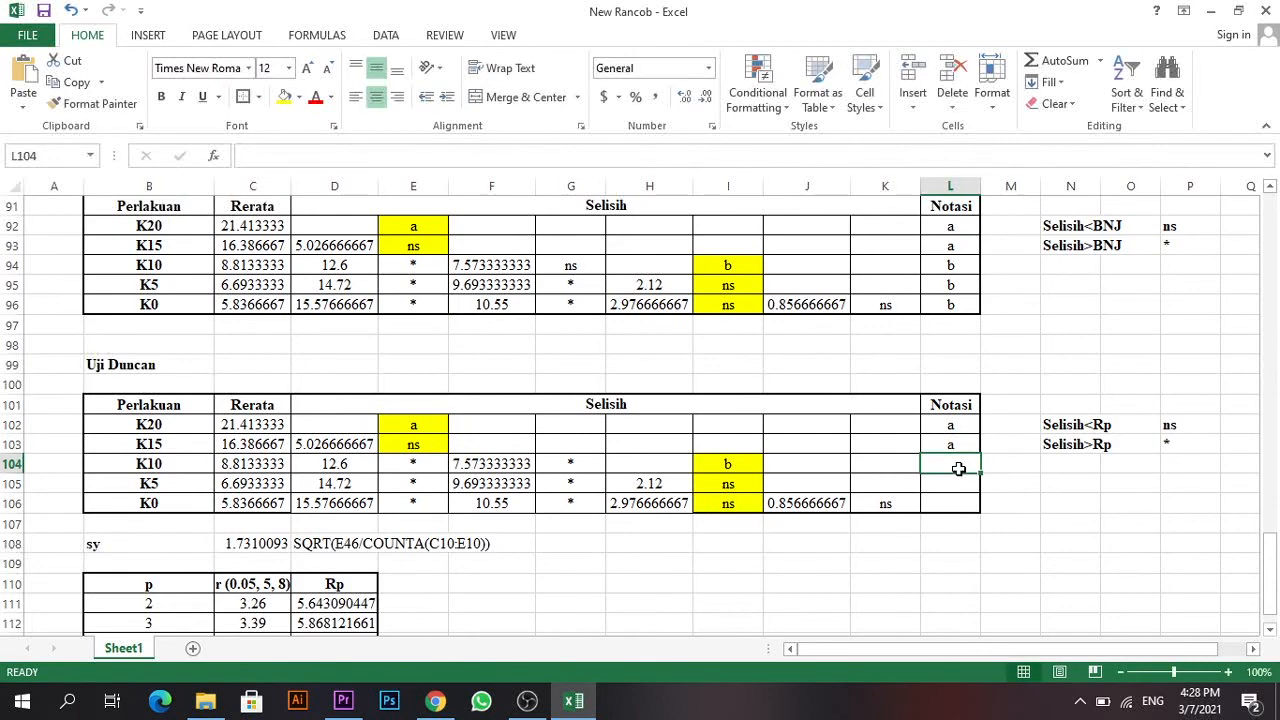
text(b)
key(Return)
text(b)
key(Return)
text(b)
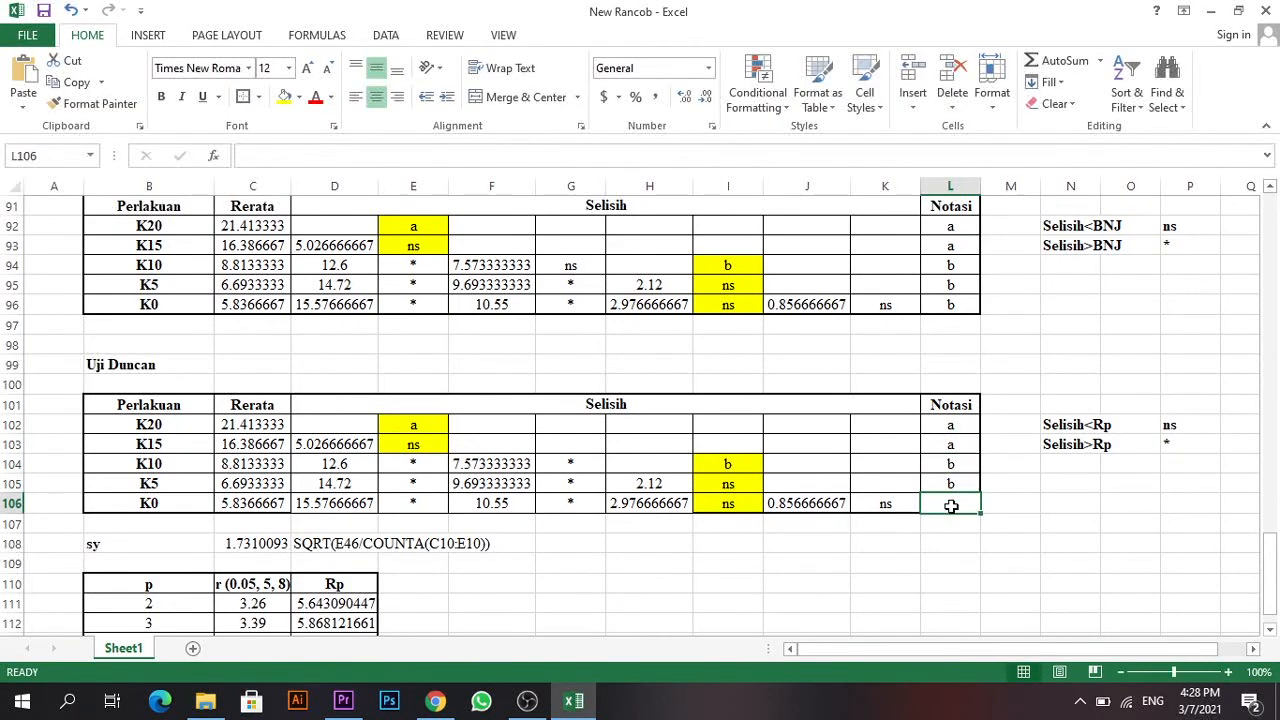
click(1015, 562)
Make the Notasi letters bold in the BNJ table (L92:L96), the Duncan table (L102:L106) and the BNT table (L71:L75).
scroll(774, 475, up, 3)
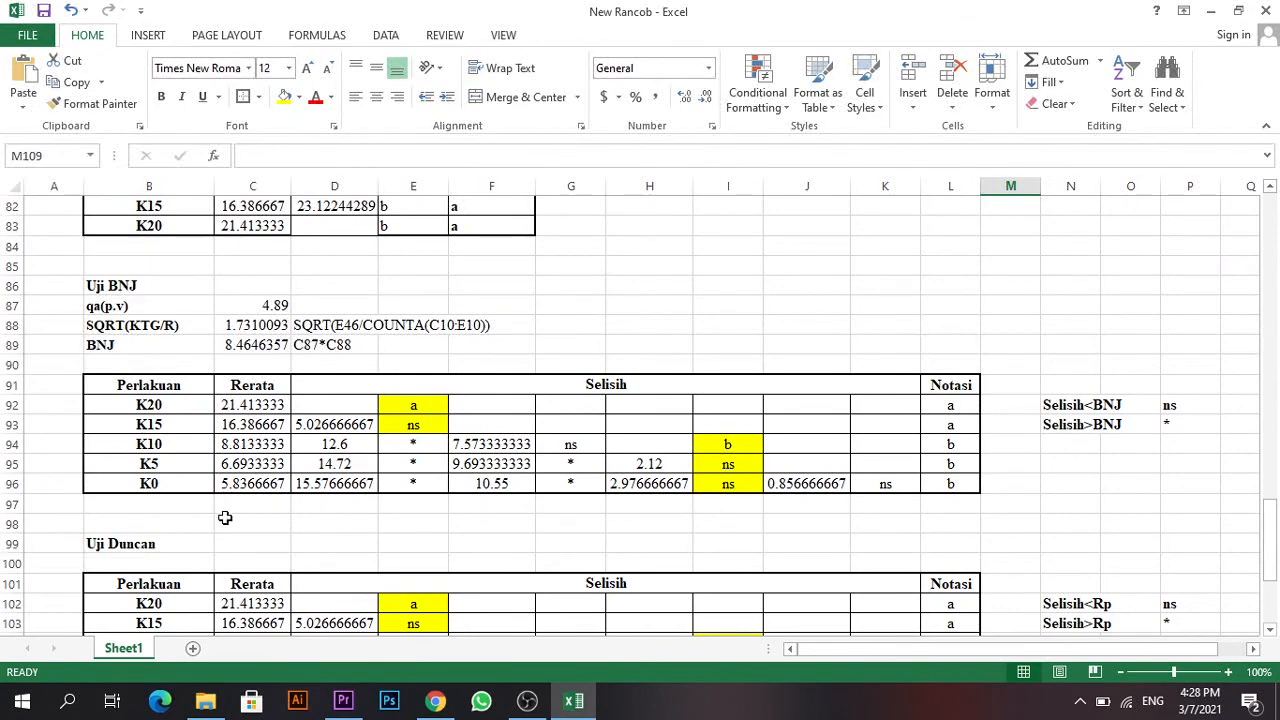
scroll(545, 450, down, 3)
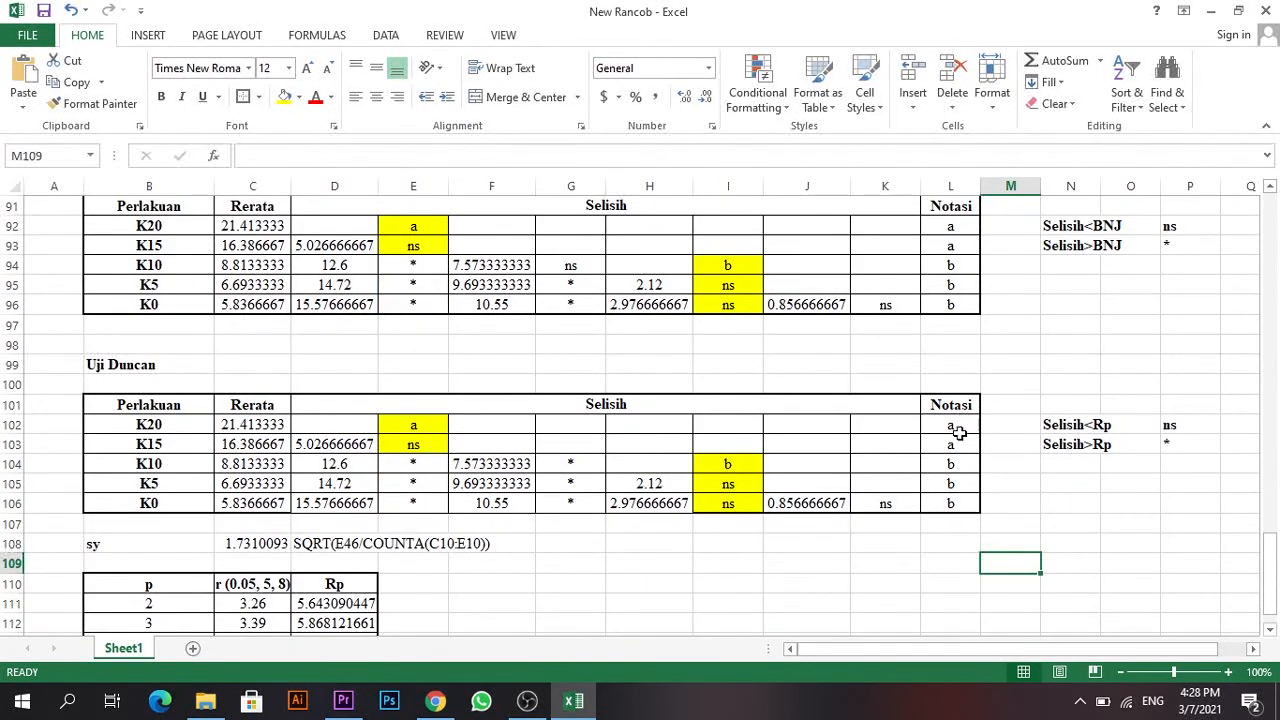
drag(958, 226, 965, 304)
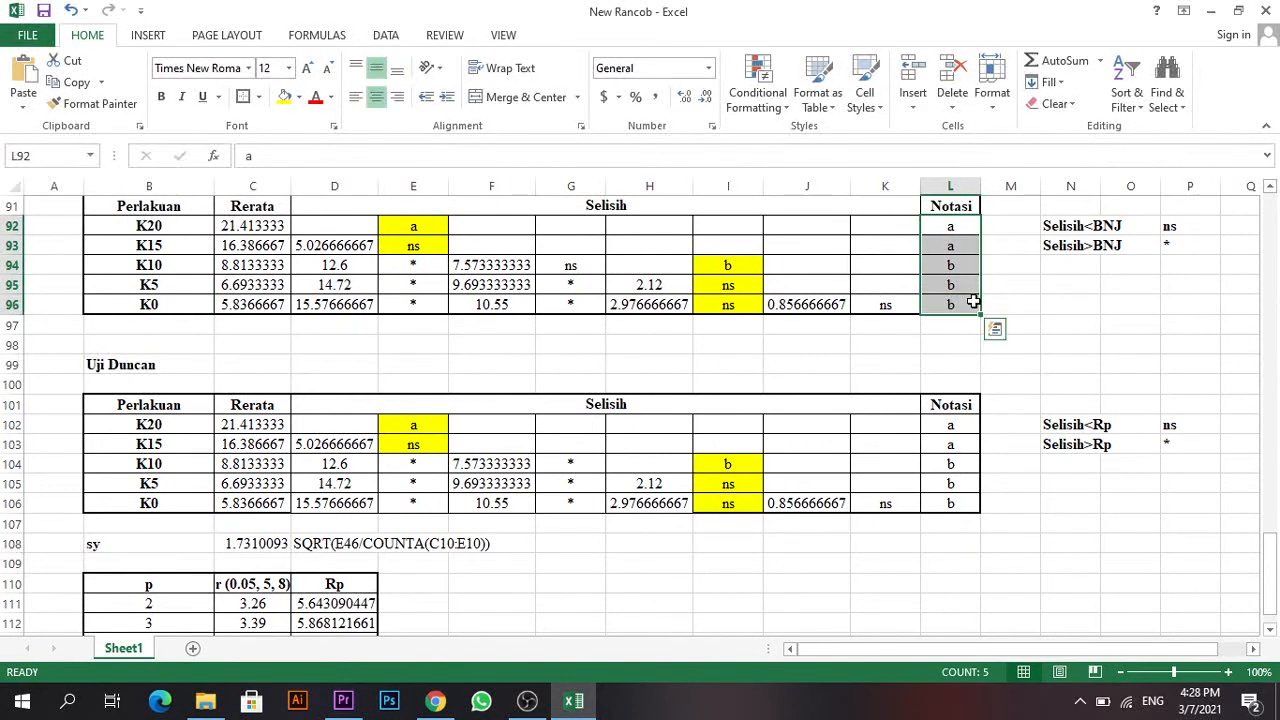
click(995, 329)
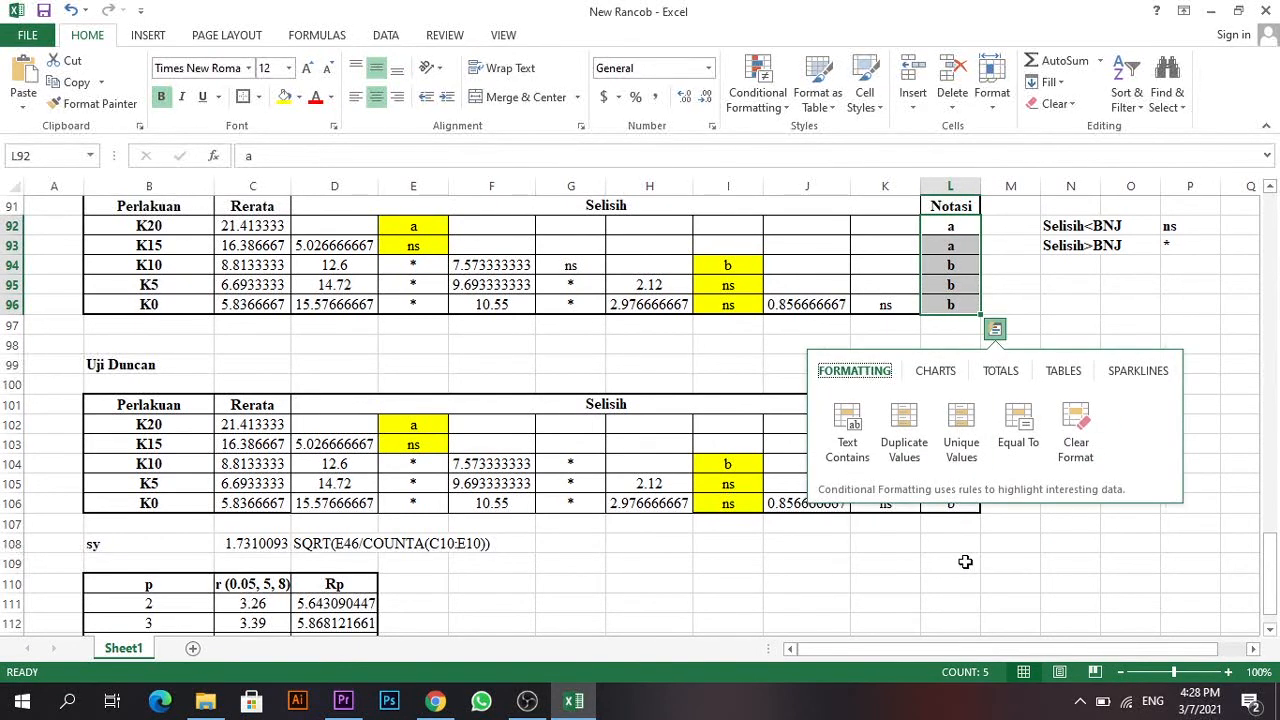
click(962, 562)
drag(951, 427, 951, 503)
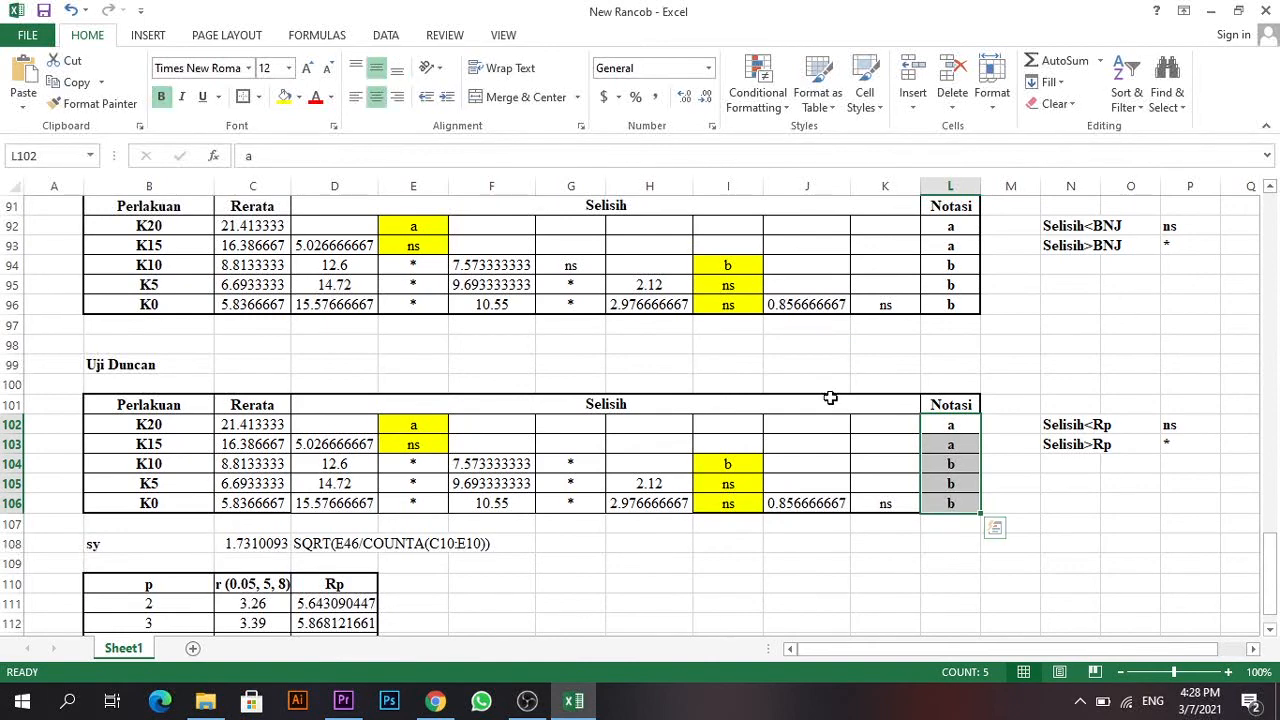
scroll(900, 343, up, 8)
drag(955, 288, 951, 366)
click(1108, 369)
Review the whole worksheet, from the experiment description and data through the ANOVA tables to the BNT, BNJ and Duncan tests.
scroll(1108, 369, down, 11)
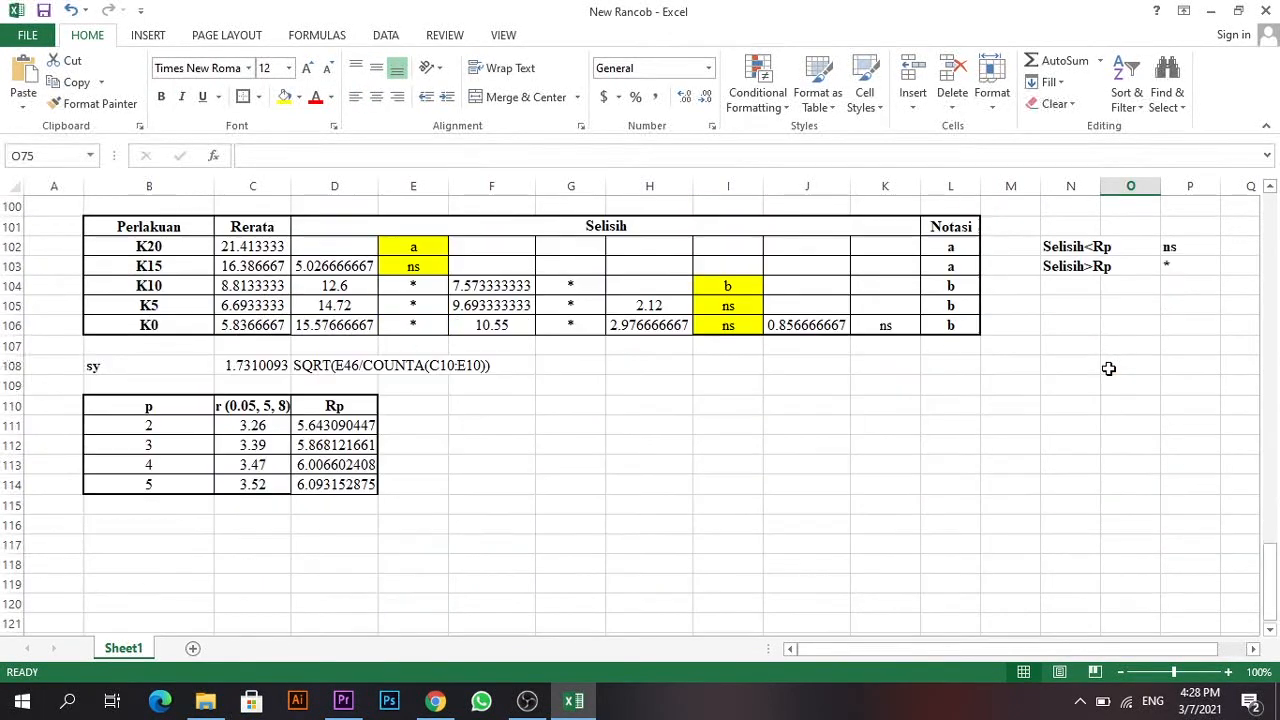
scroll(517, 457, up, 2)
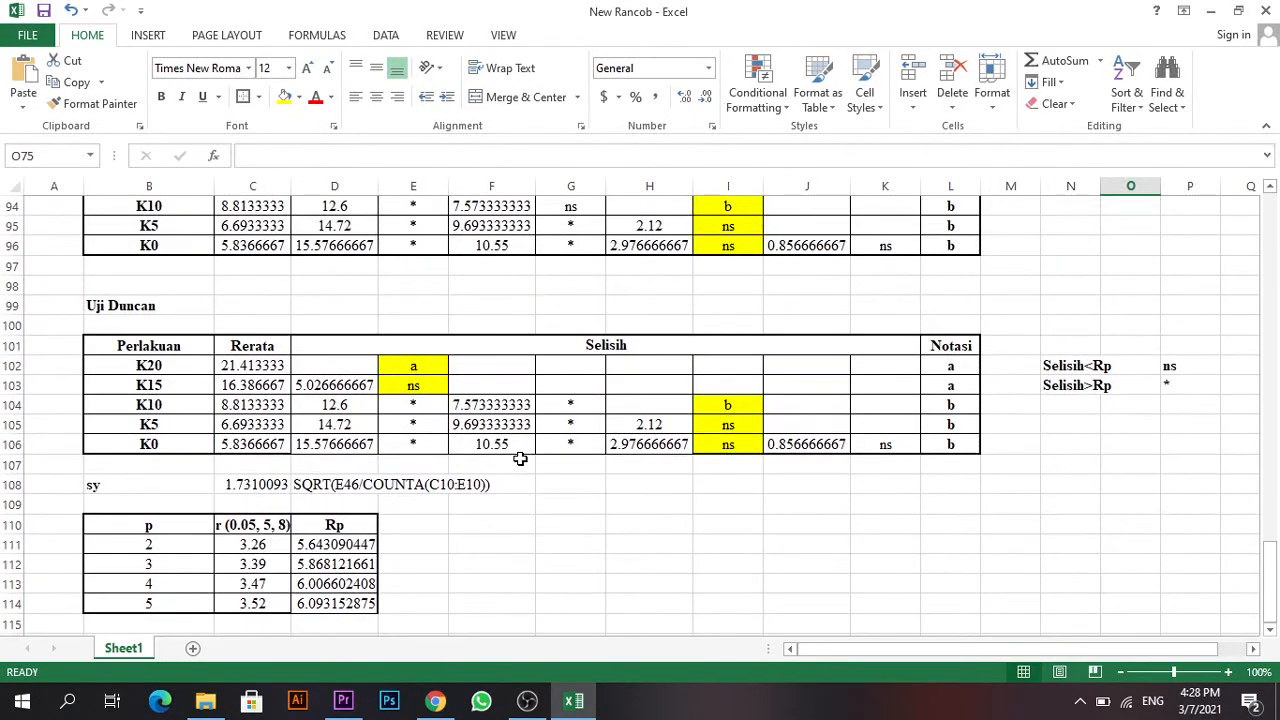
scroll(720, 377, down, 1)
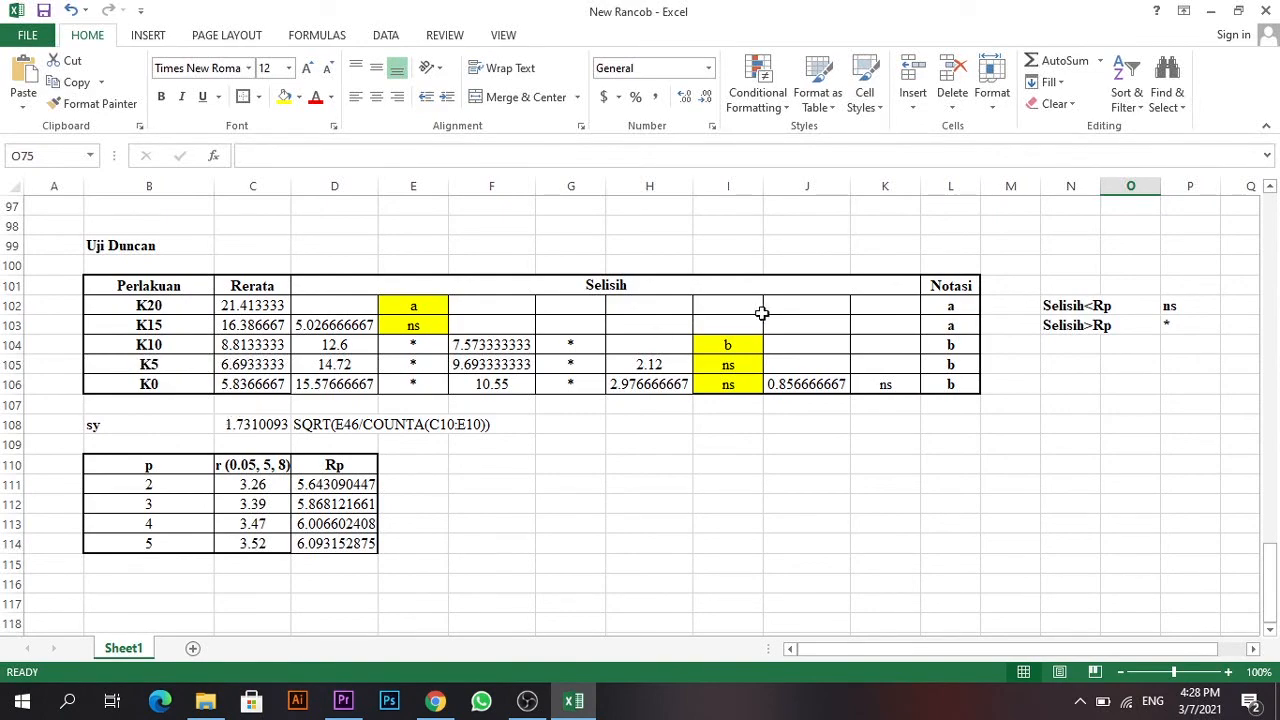
scroll(762, 313, up, 20)
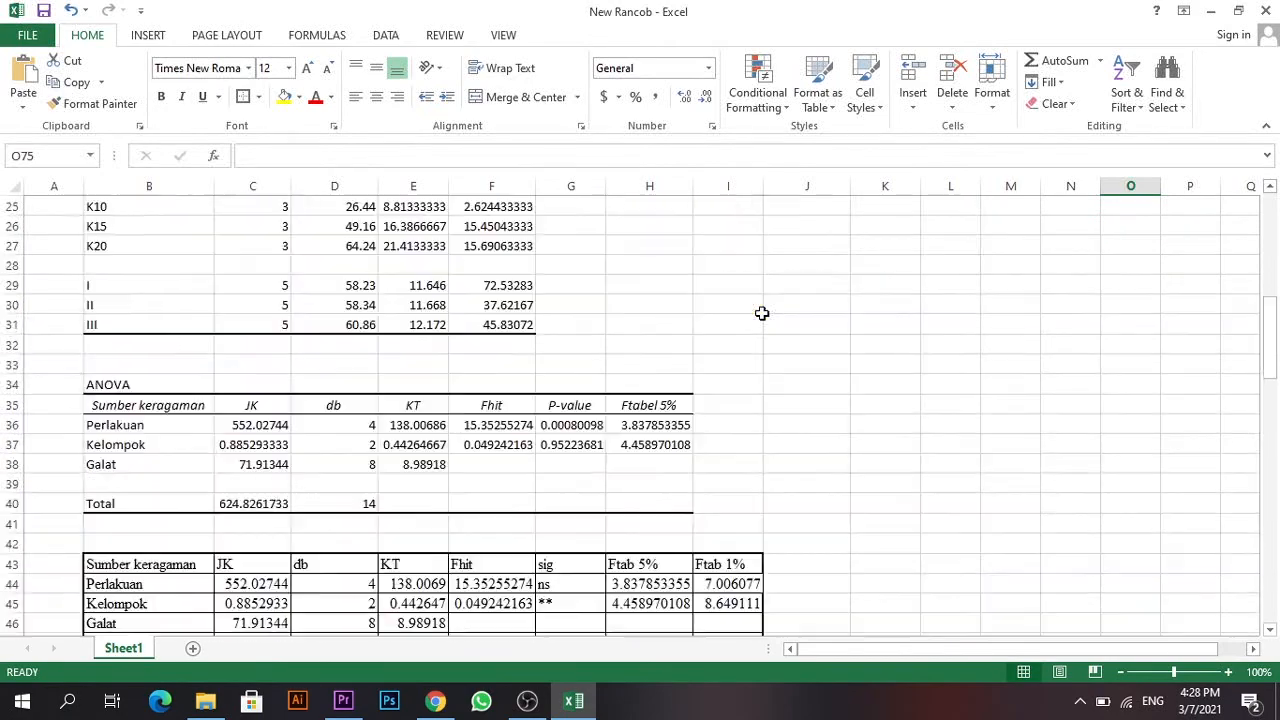
scroll(762, 313, up, 8)
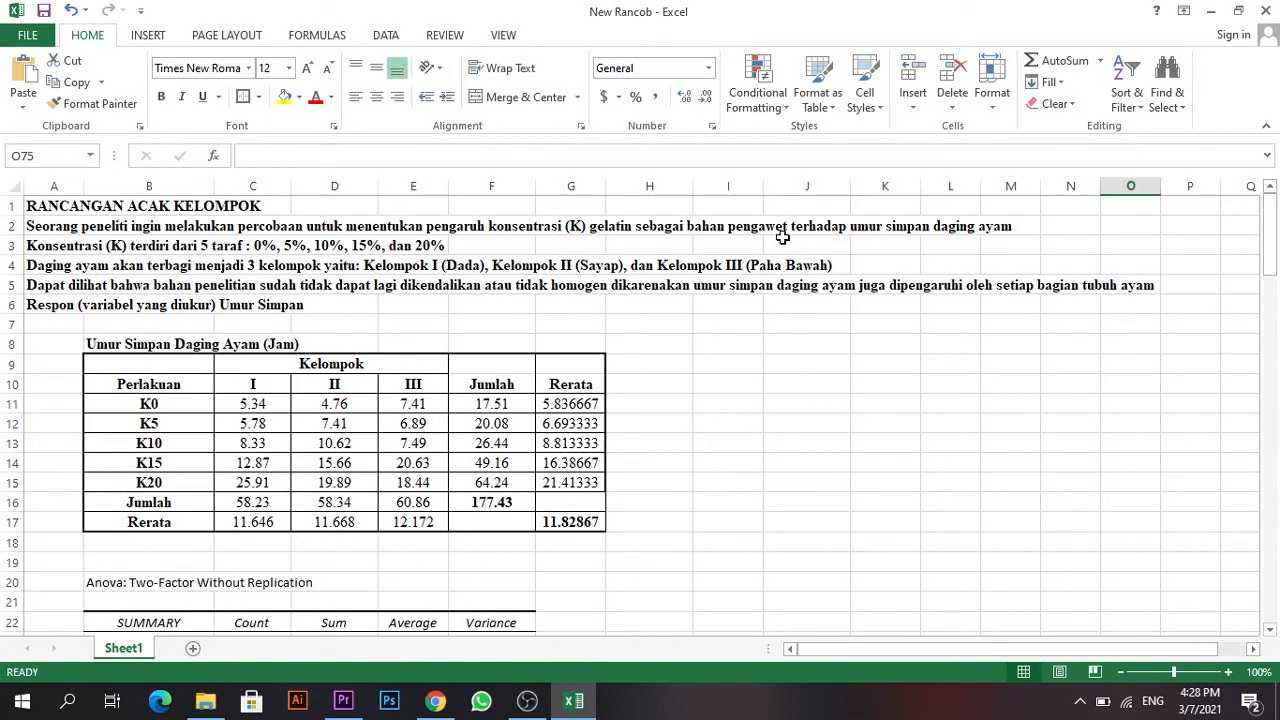
scroll(782, 237, down, 20)
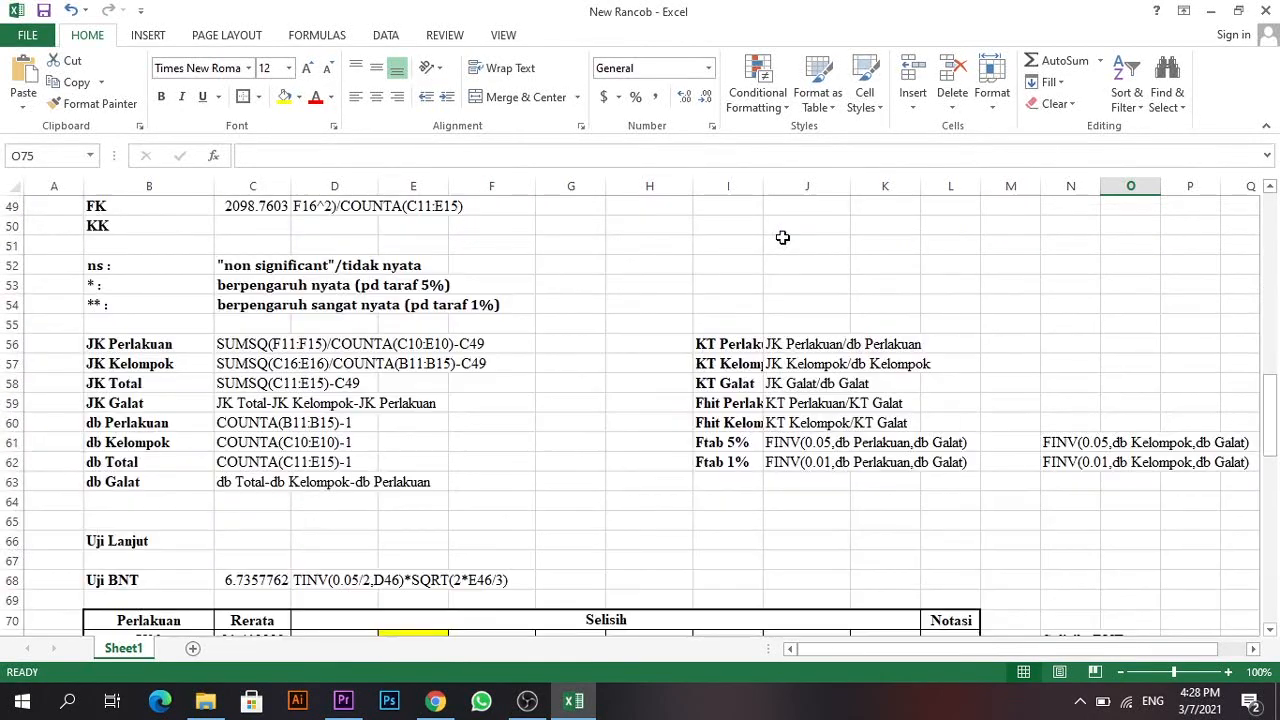
scroll(299, 308, up, 7)
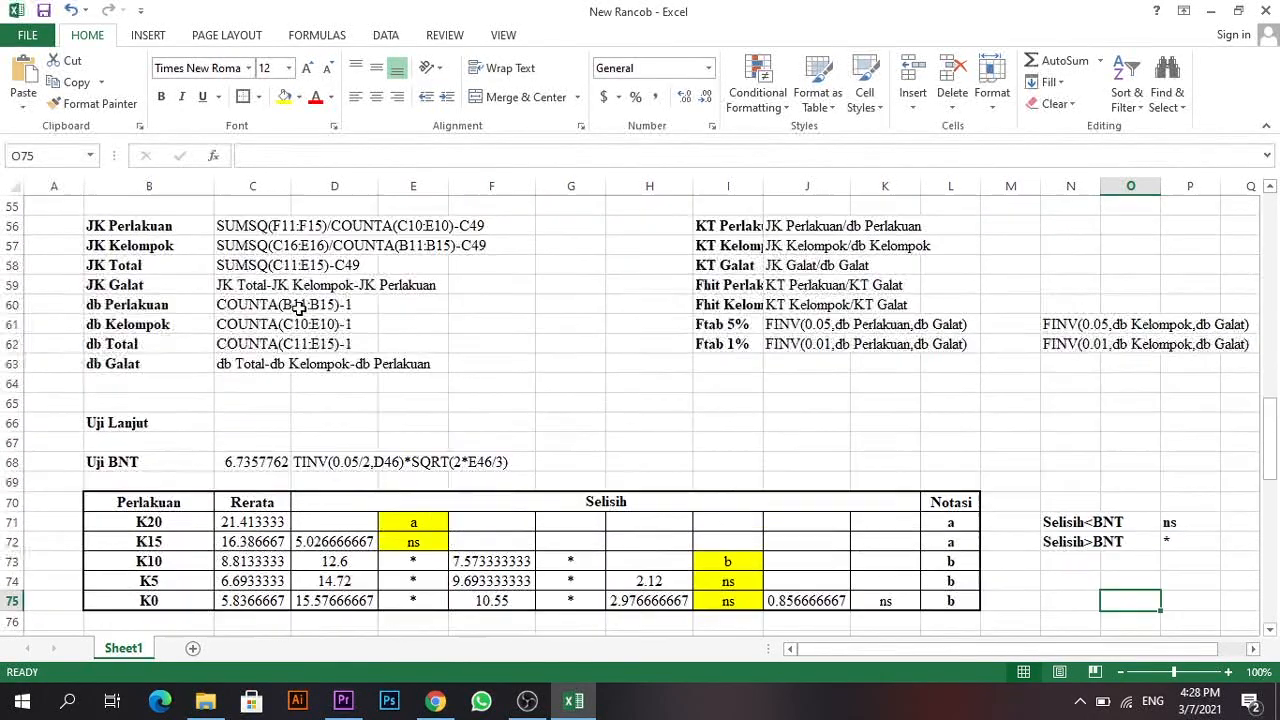
scroll(299, 308, up, 2)
scroll(299, 308, down, 10)
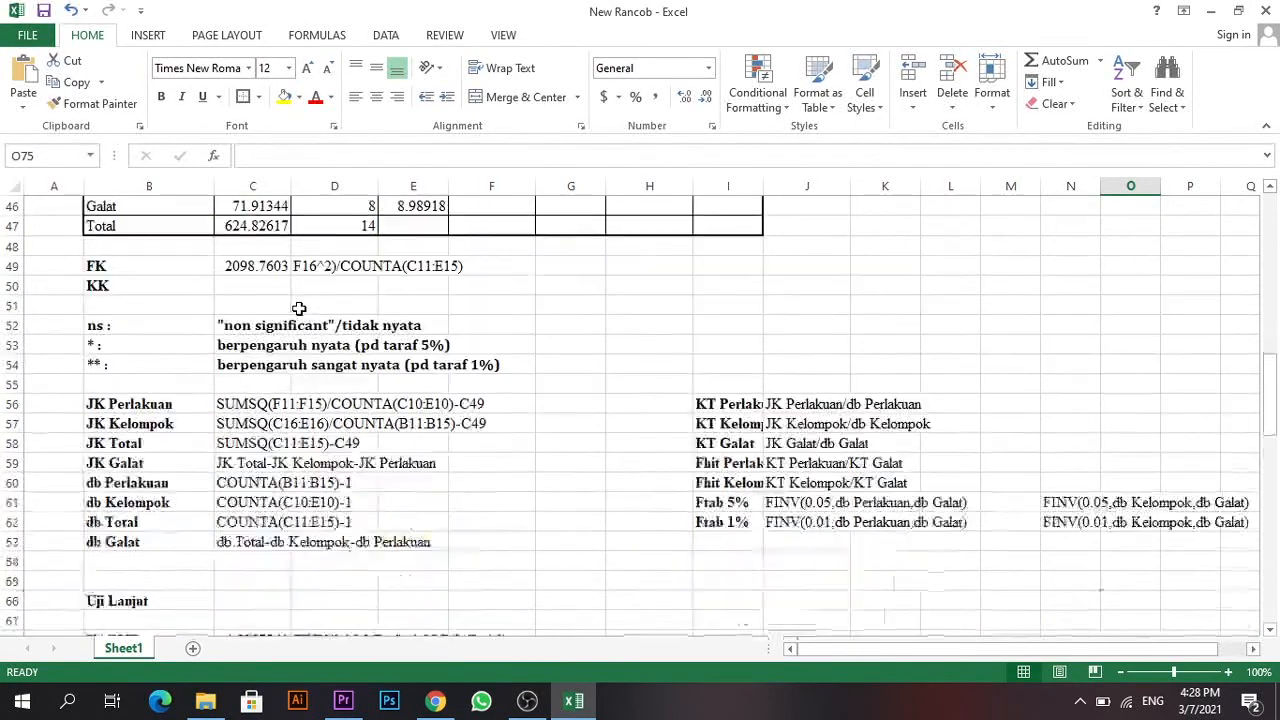
scroll(180, 282, up, 2)
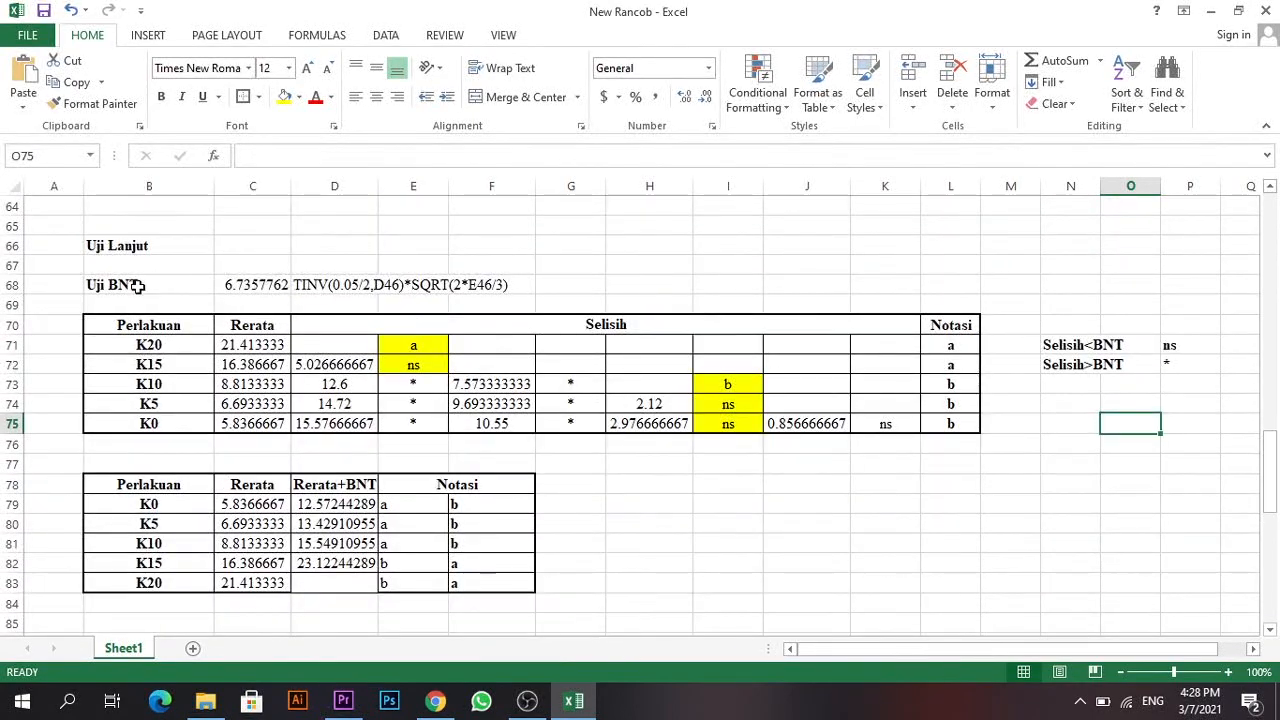
scroll(230, 300, down, 4)
scroll(228, 305, down, 7)
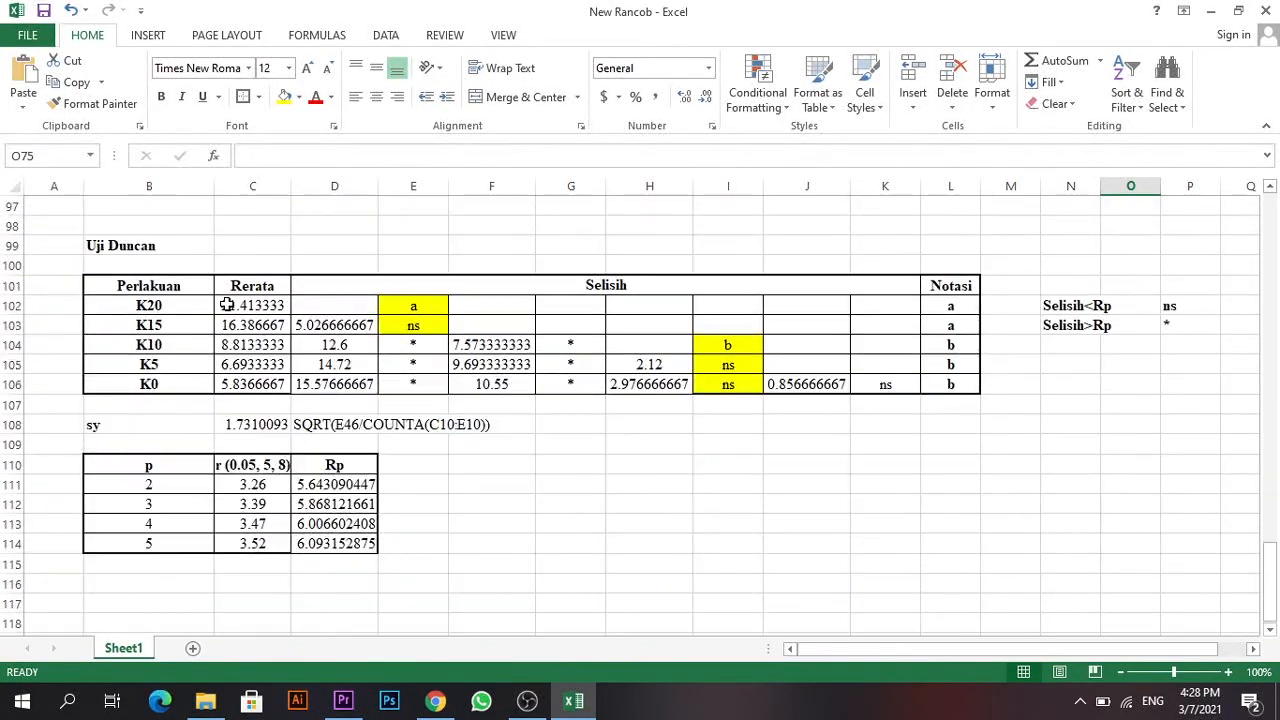
scroll(380, 306, down, 1)
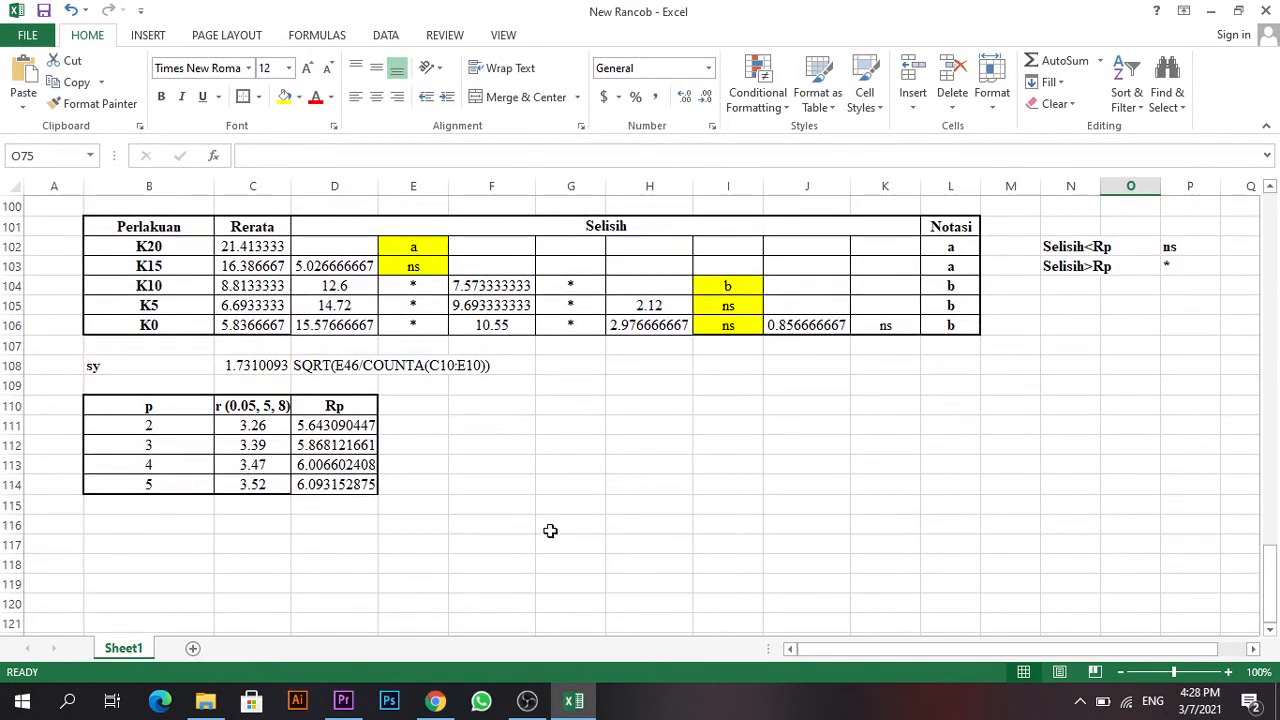